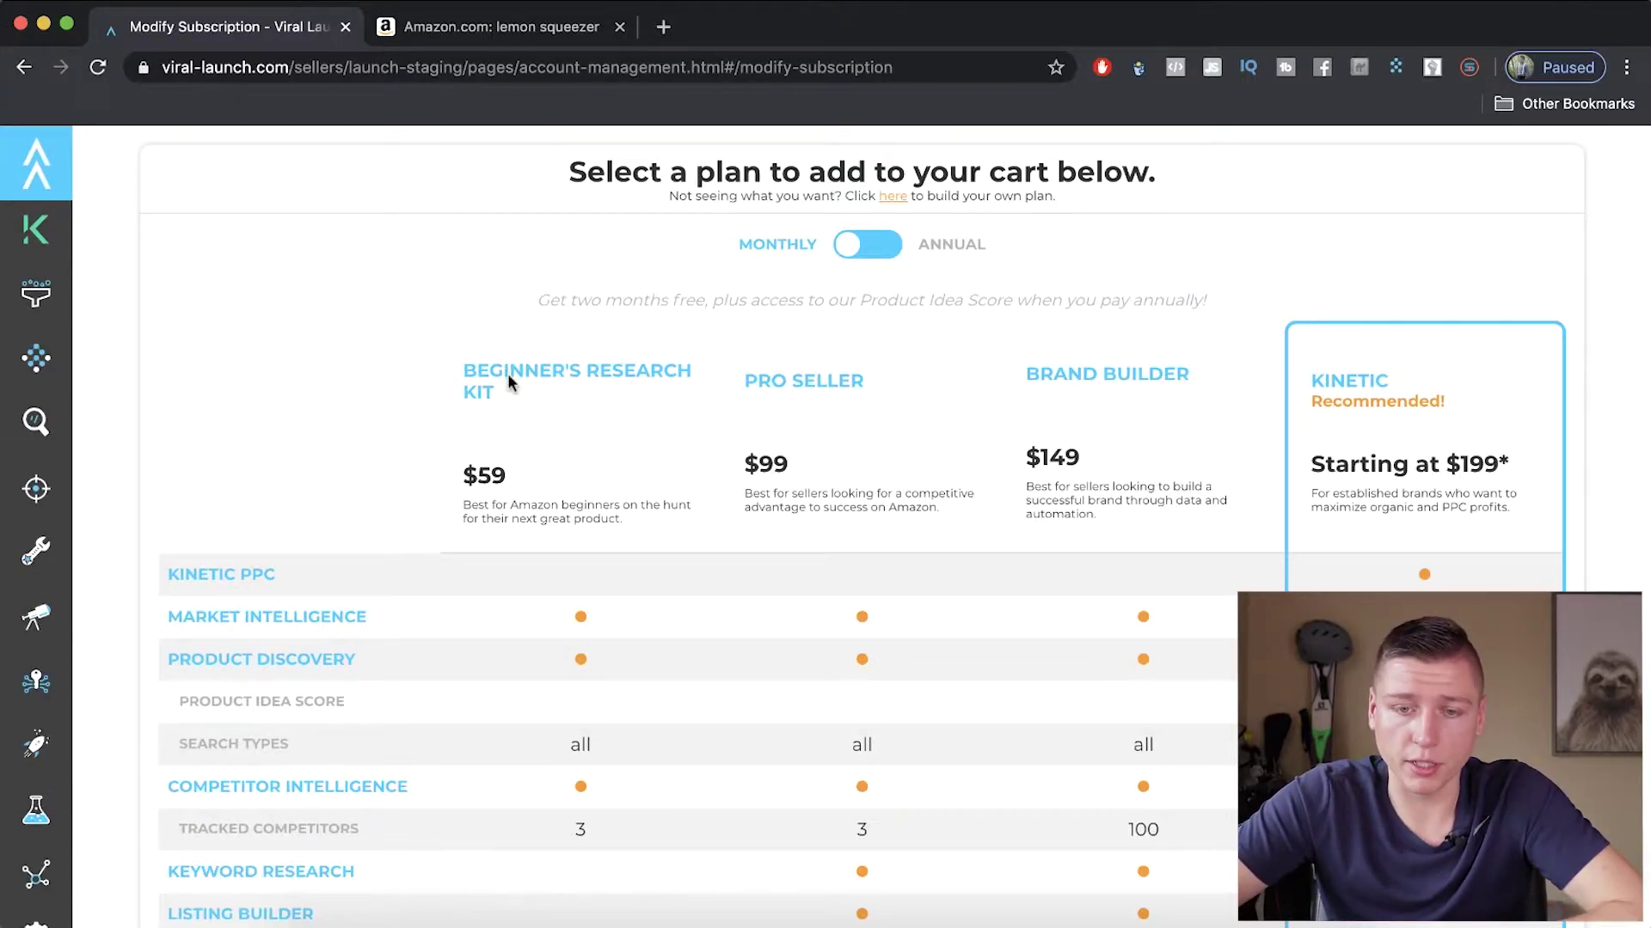
Switch the plan pricing to annual billing and examine the Beginner's Research Kit's price.
scroll(639, 462, down, 1)
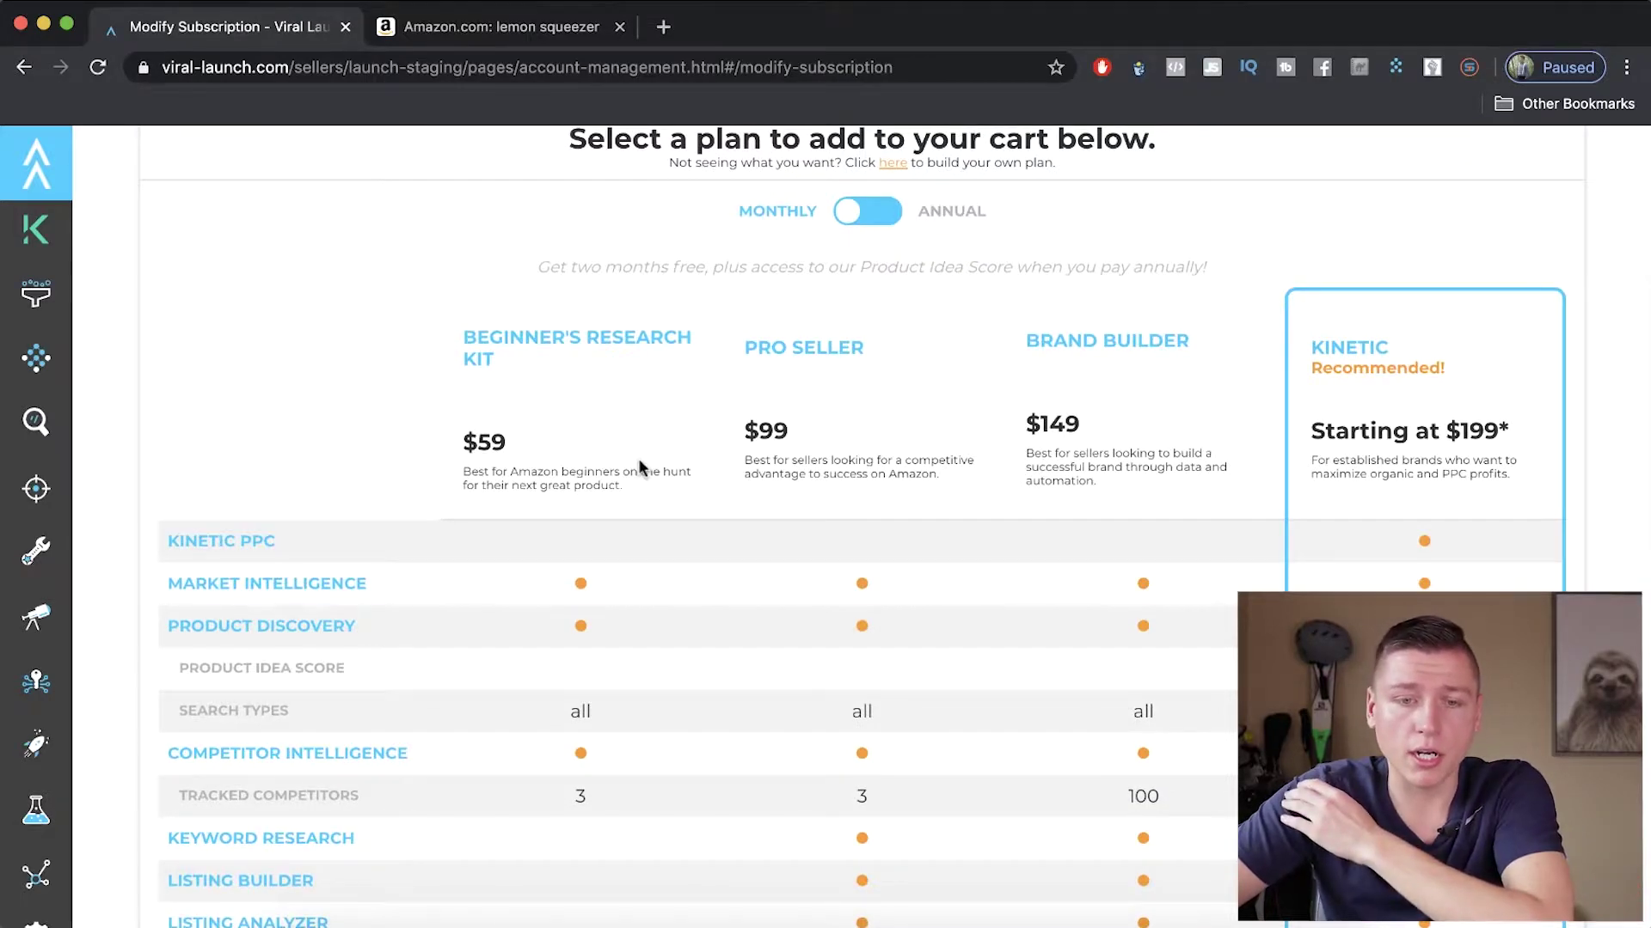
scroll(638, 457, up, 1)
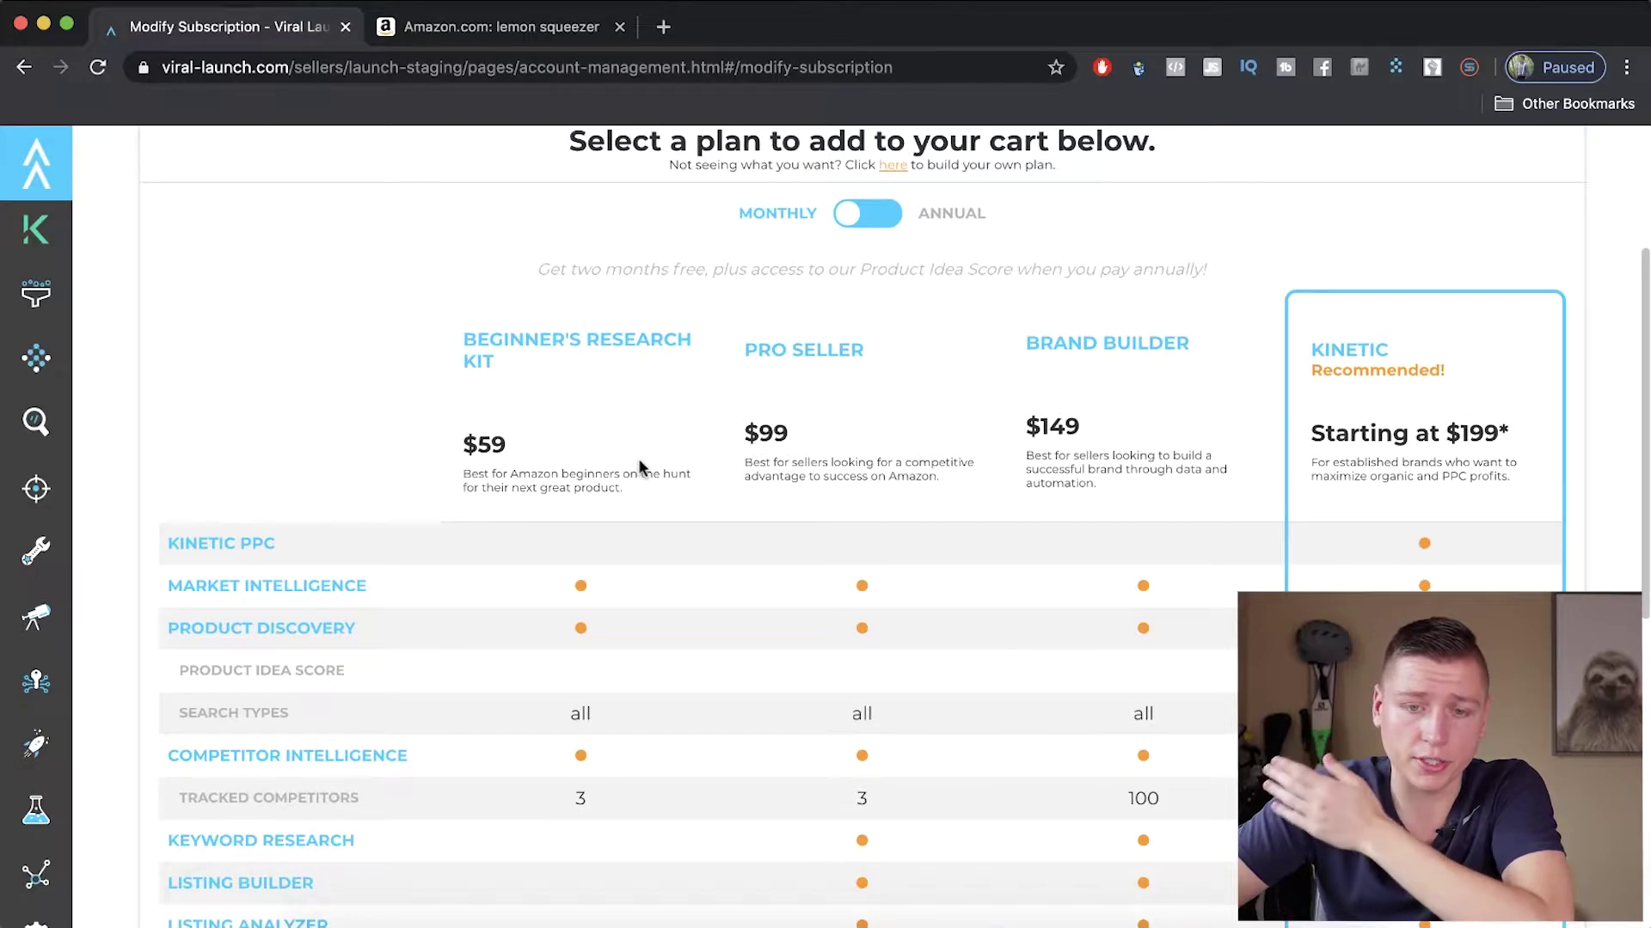
scroll(638, 458, up, 1)
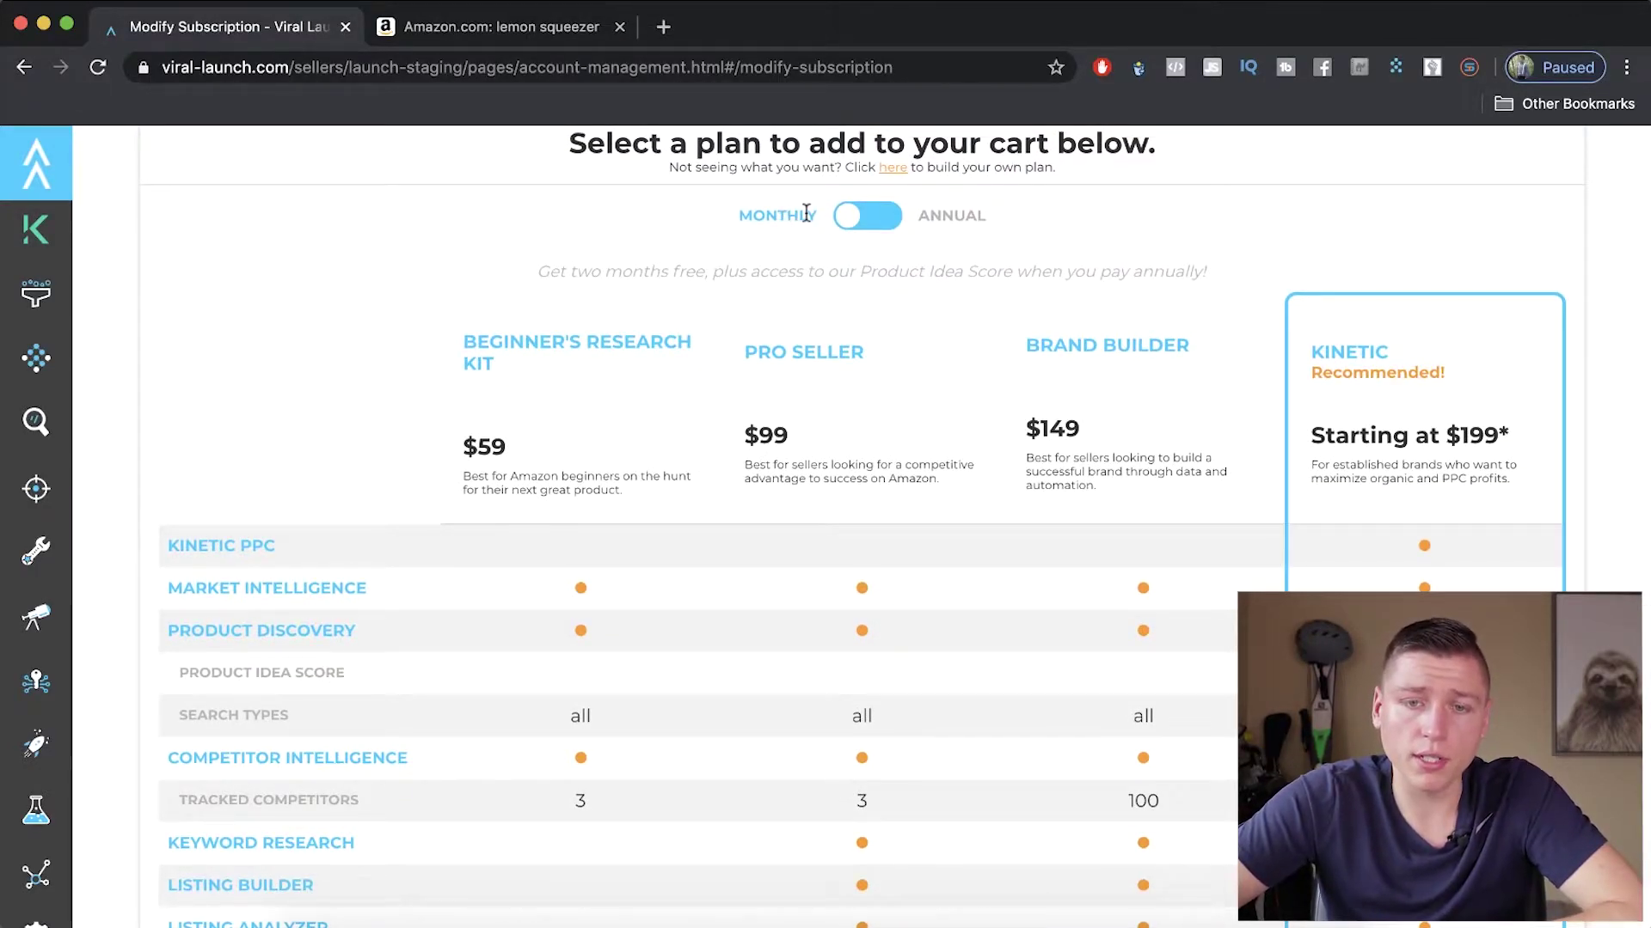
drag(812, 215, 736, 225)
scroll(740, 234, down, 1)
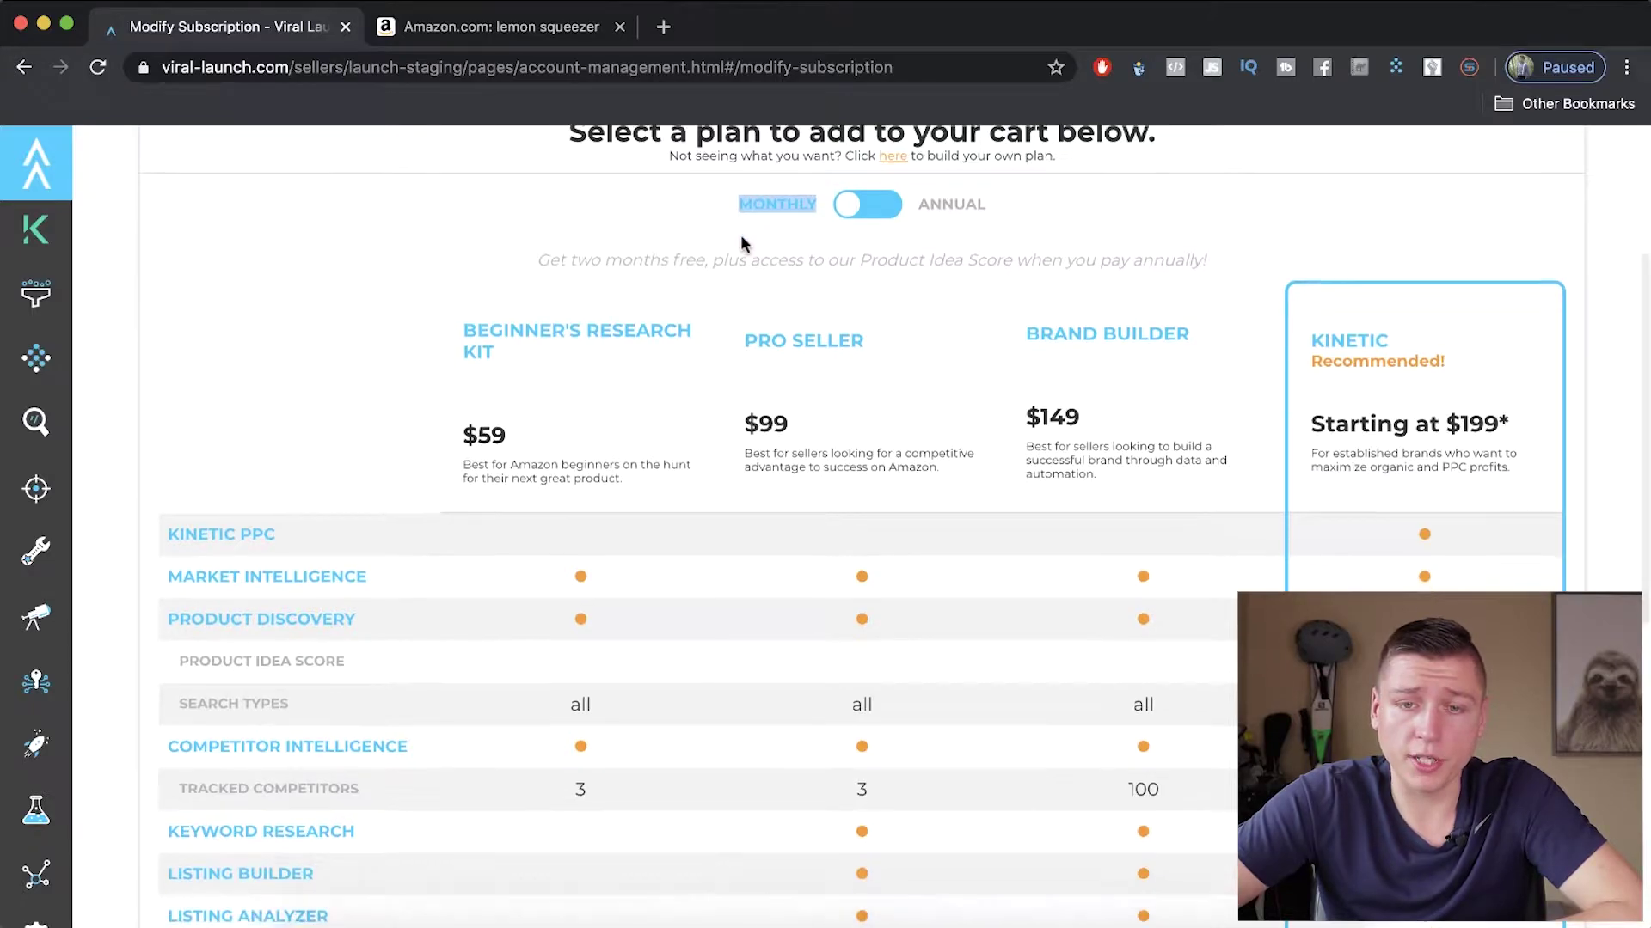
click(853, 203)
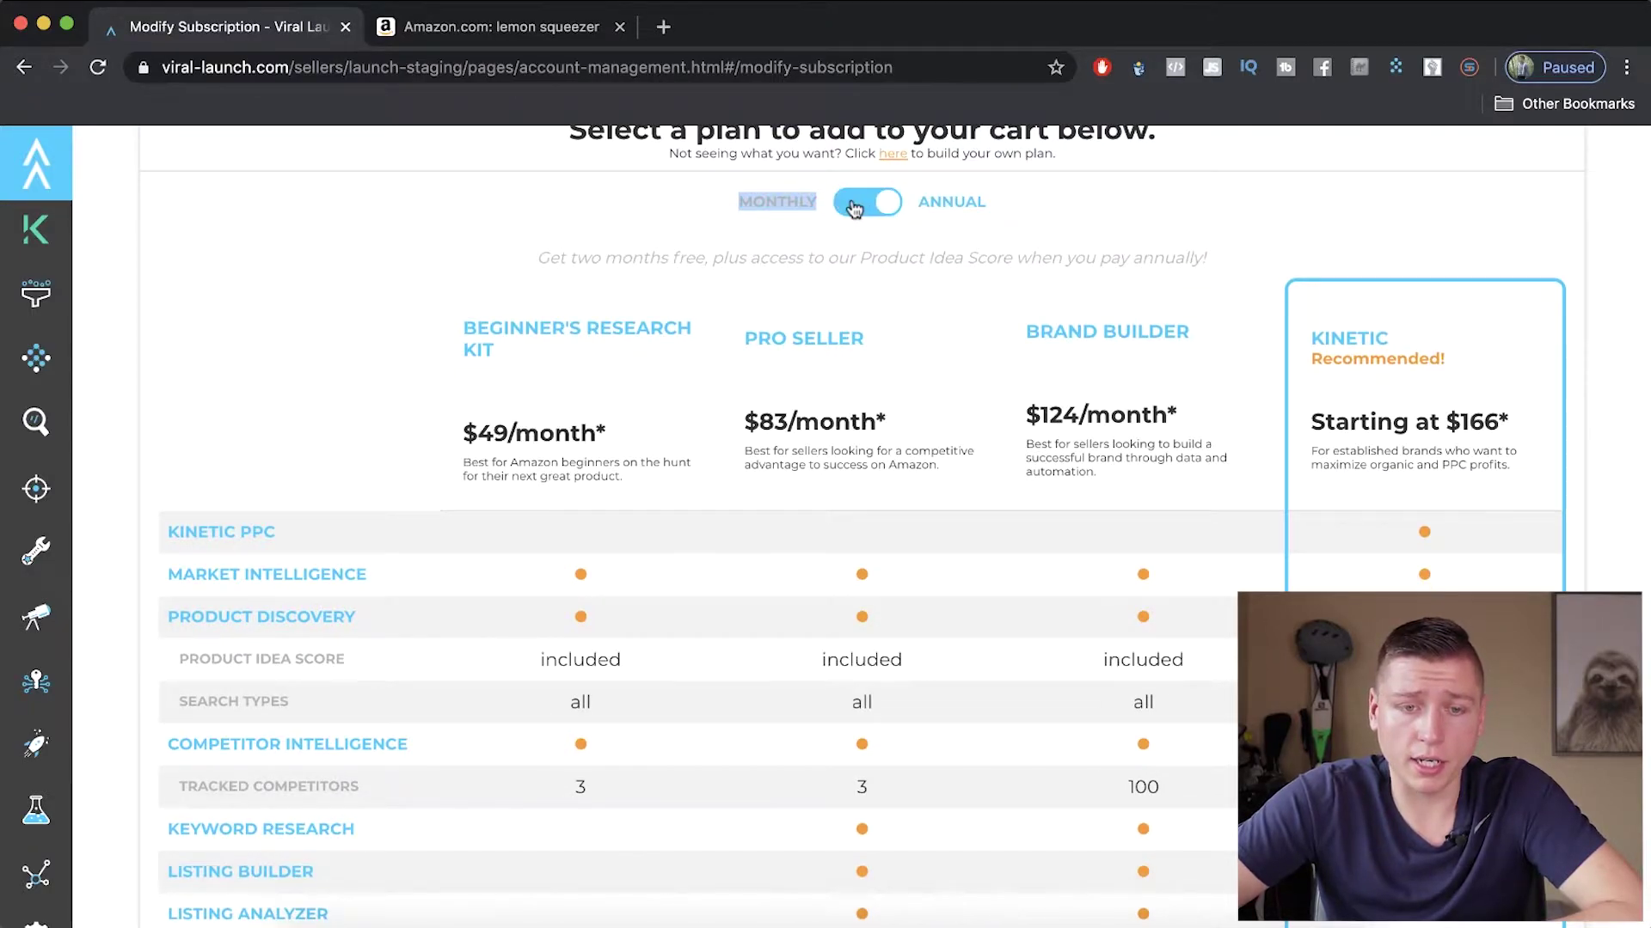
drag(601, 434, 460, 438)
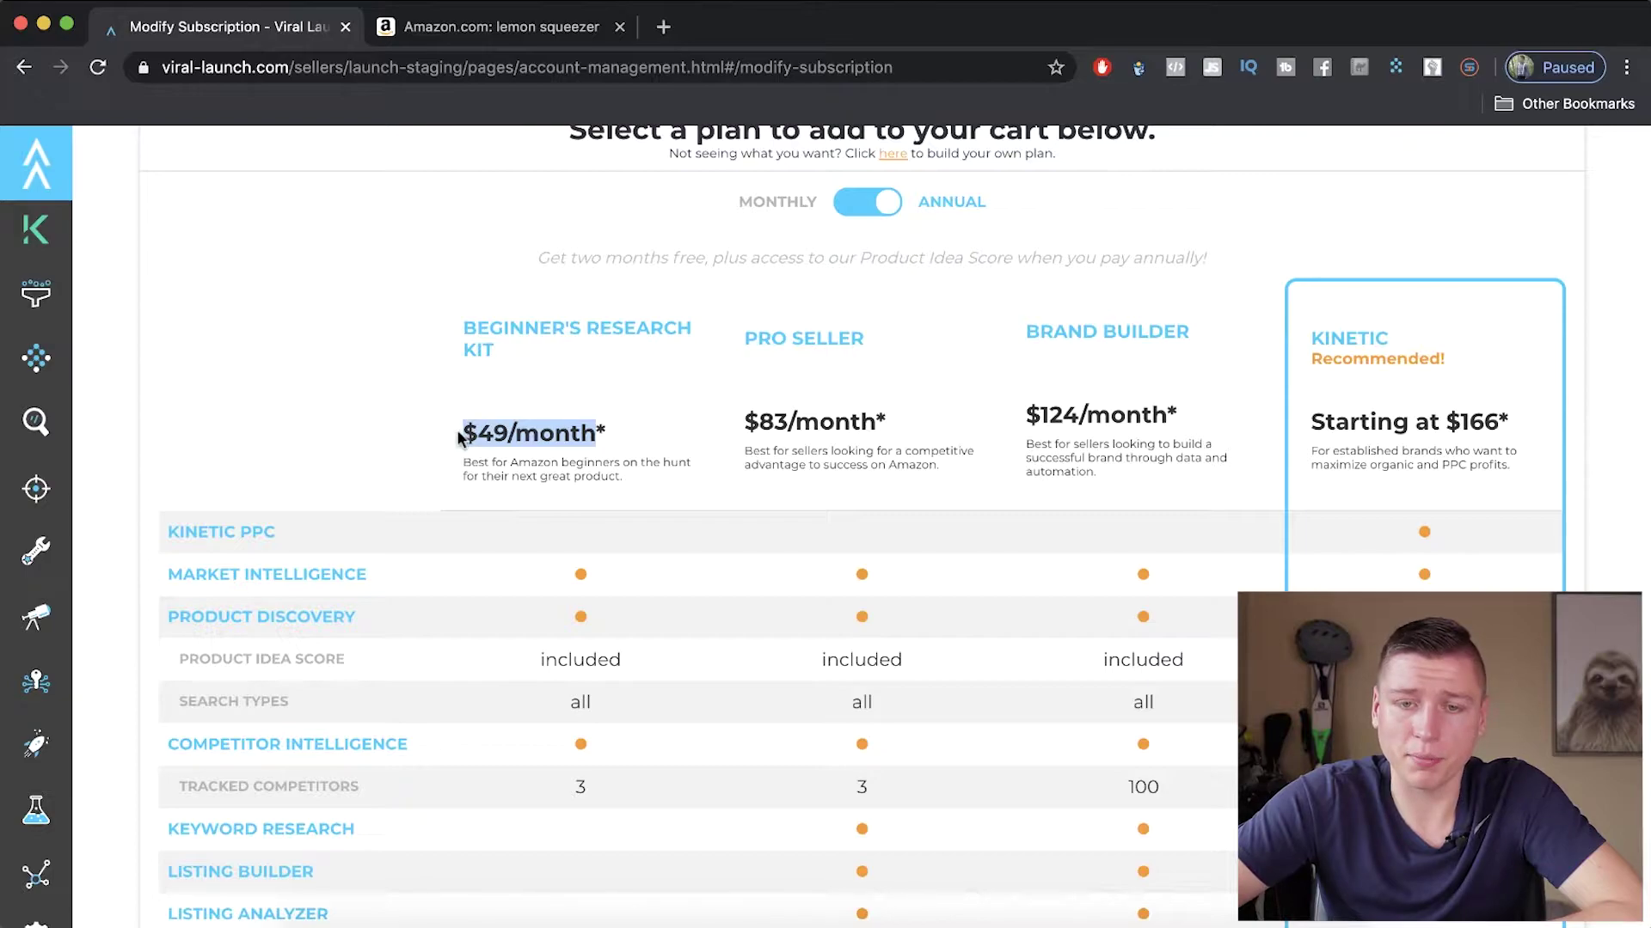
Compare the Beginner's Research Kit's monthly price with the annual pricing, finishing on monthly billing.
click(845, 214)
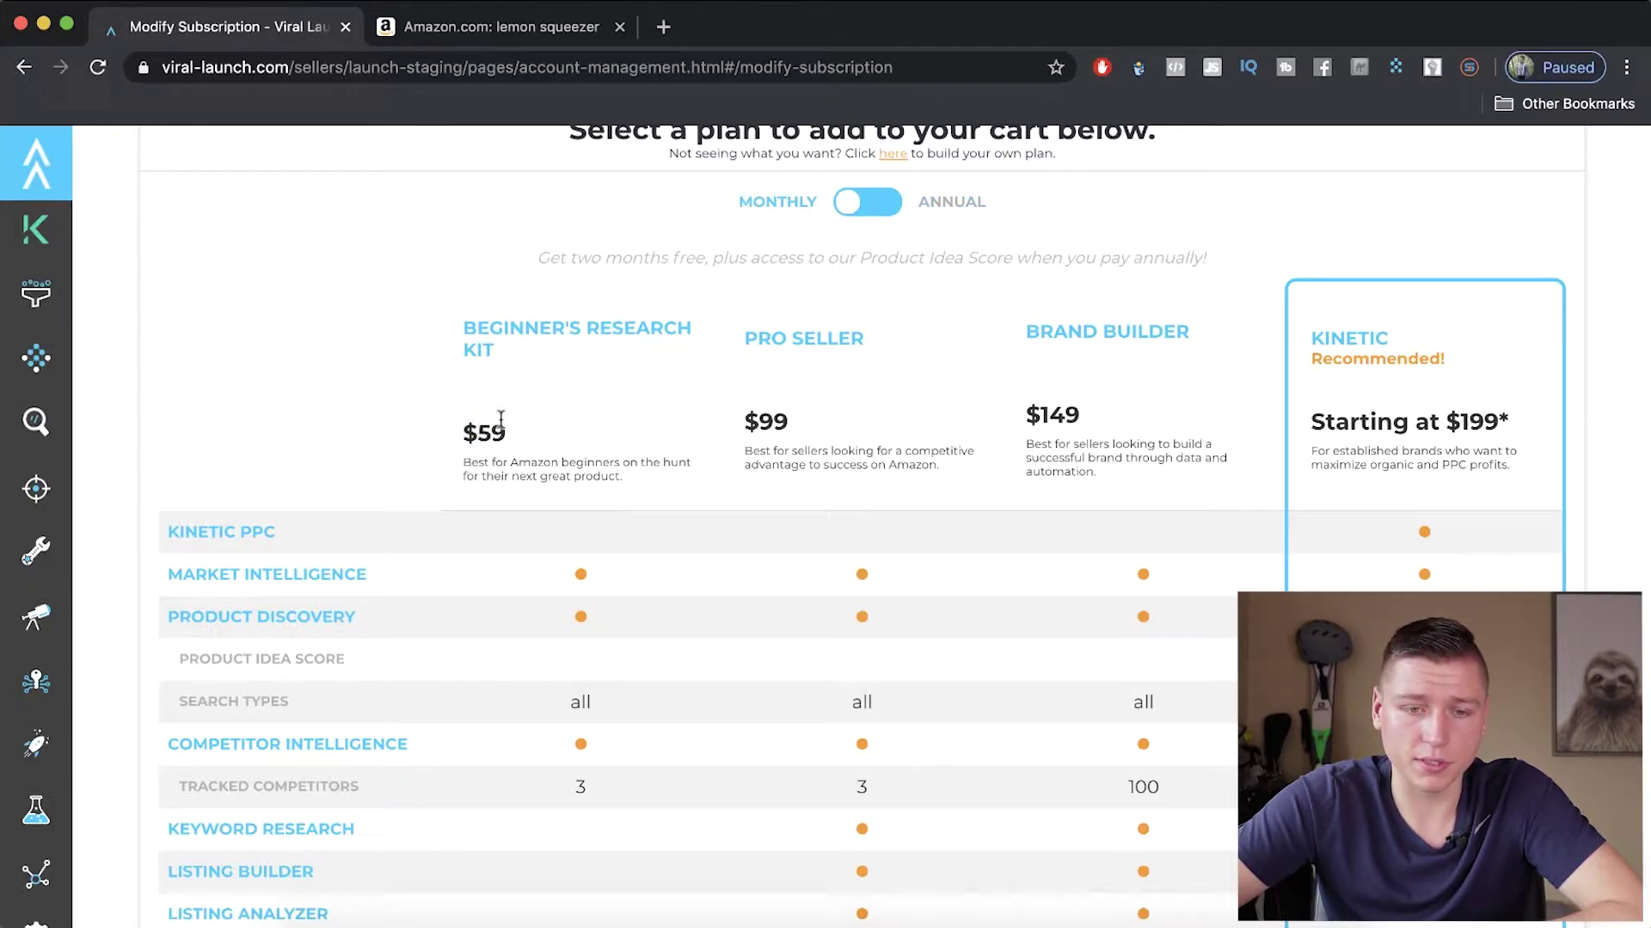
drag(504, 432, 462, 433)
click(554, 392)
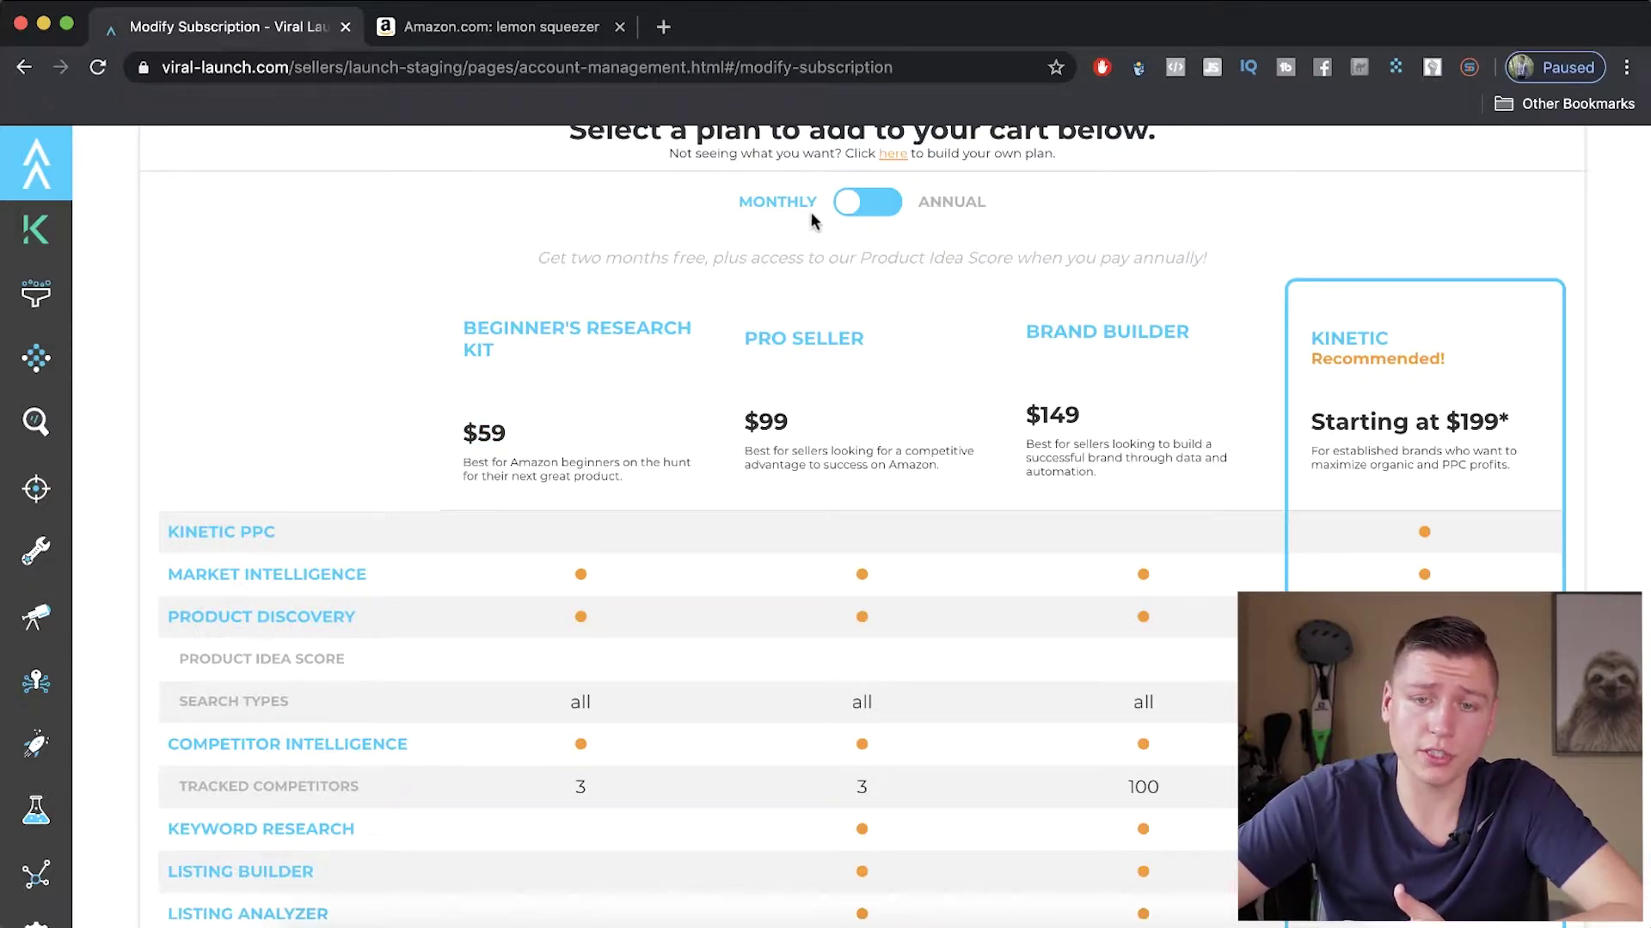
click(889, 210)
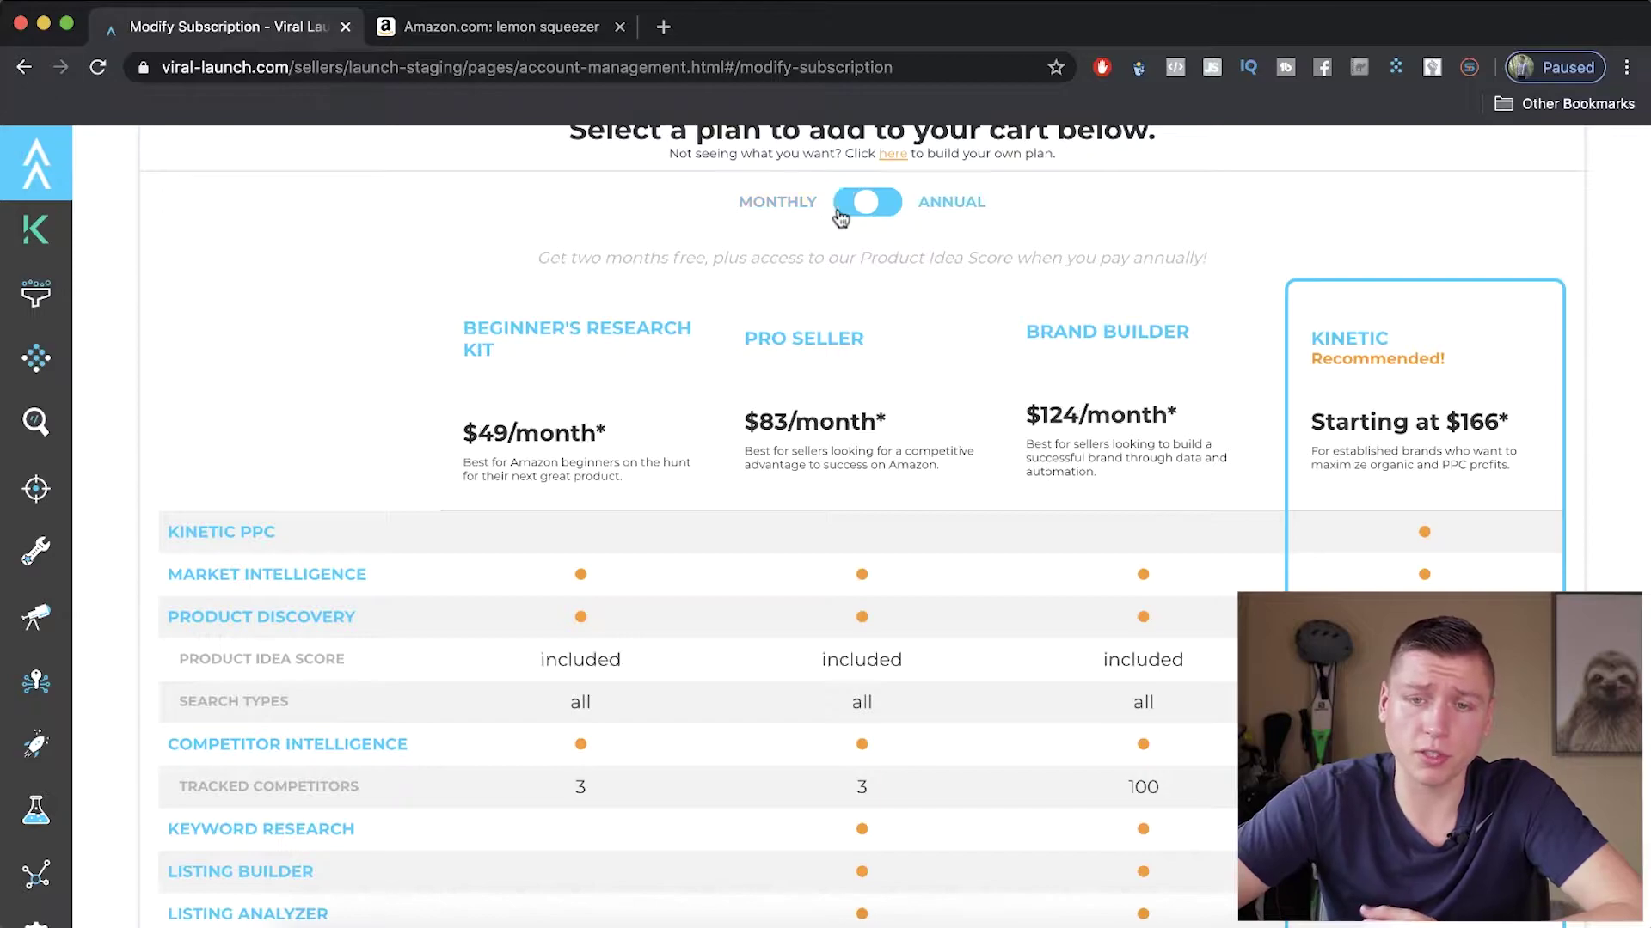
click(888, 211)
Examine the Beginner's Research Kit's monthly price and its Market Intelligence, Product Discovery and Competitor Intelligence features.
scroll(653, 292, down, 1)
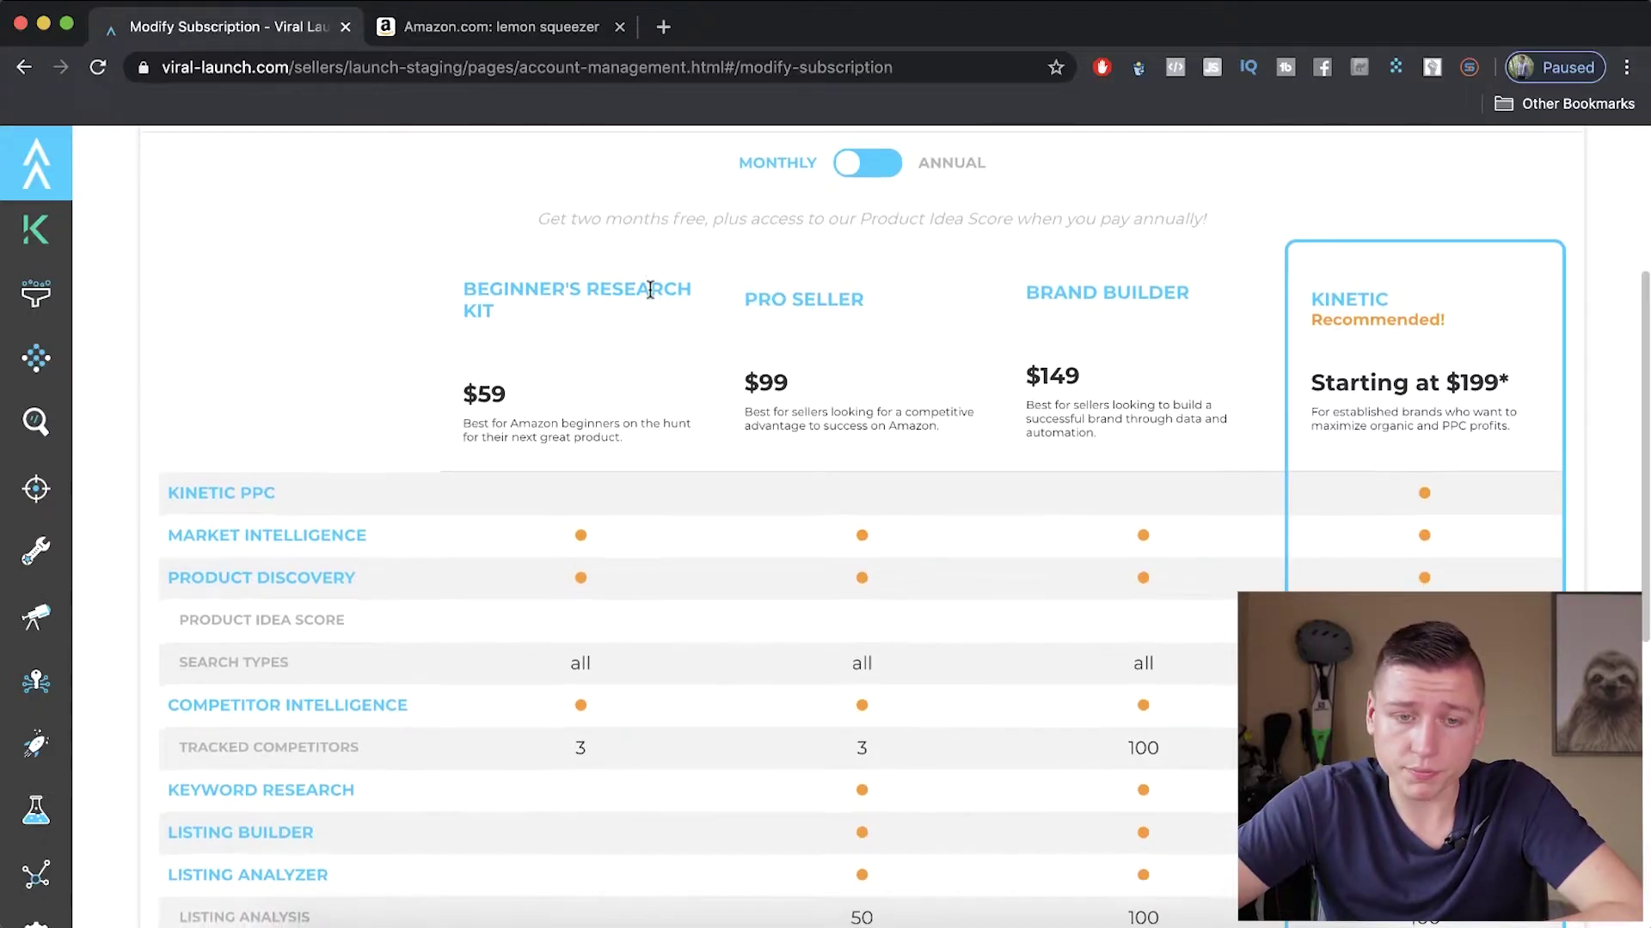
scroll(650, 290, down, 3)
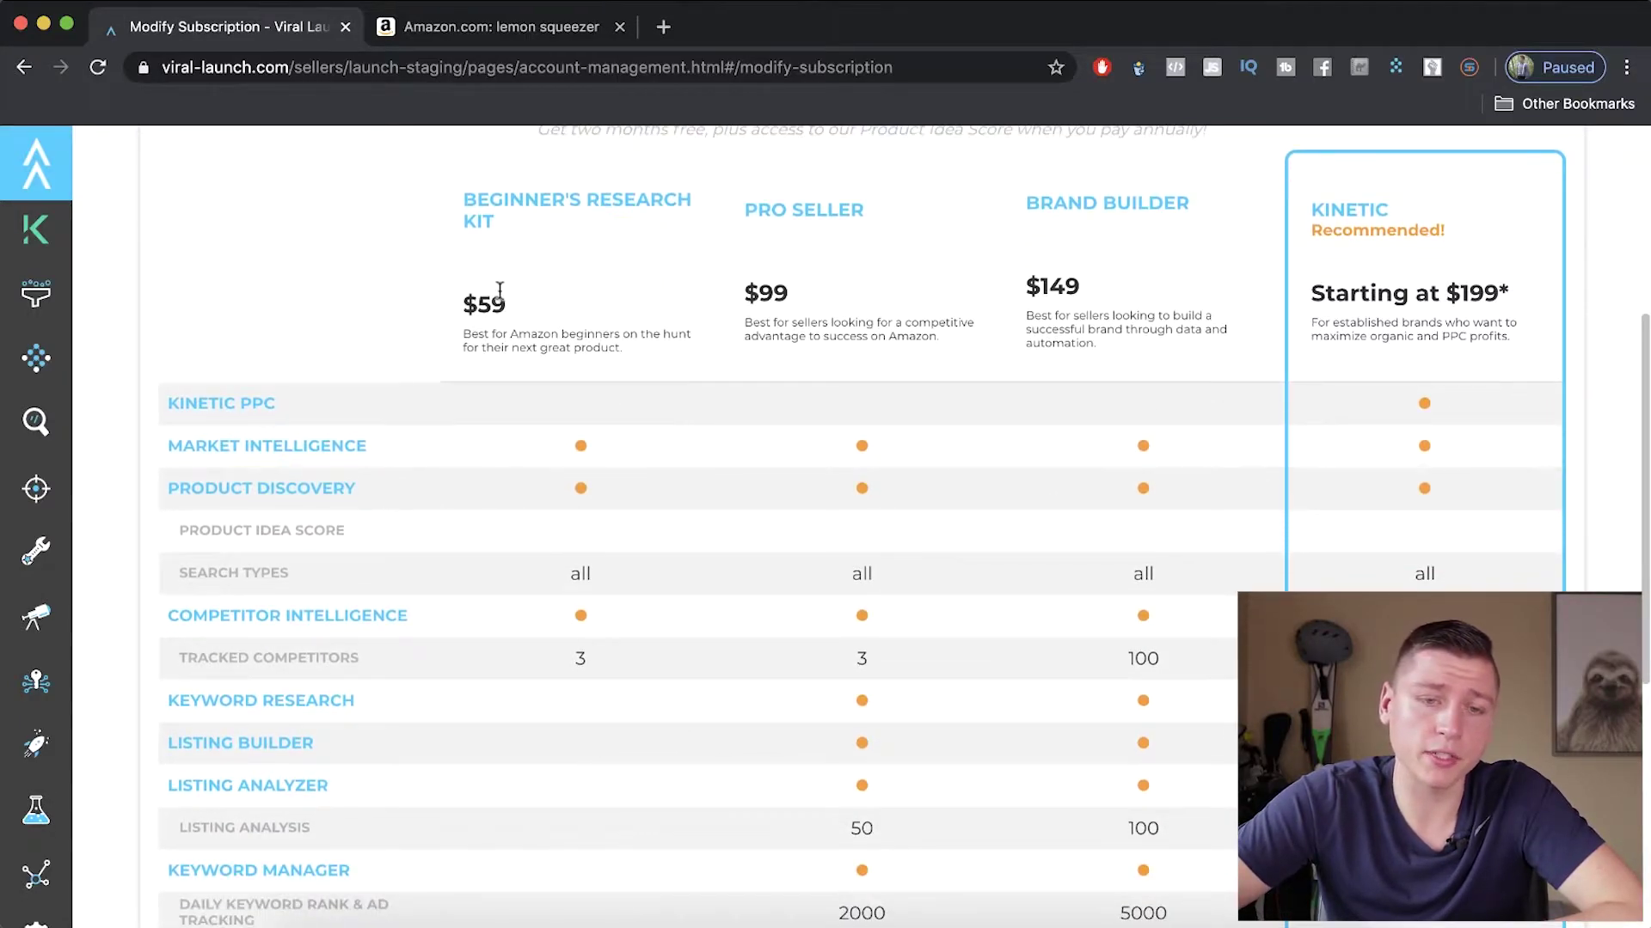
drag(459, 303, 509, 304)
scroll(541, 291, down, 1)
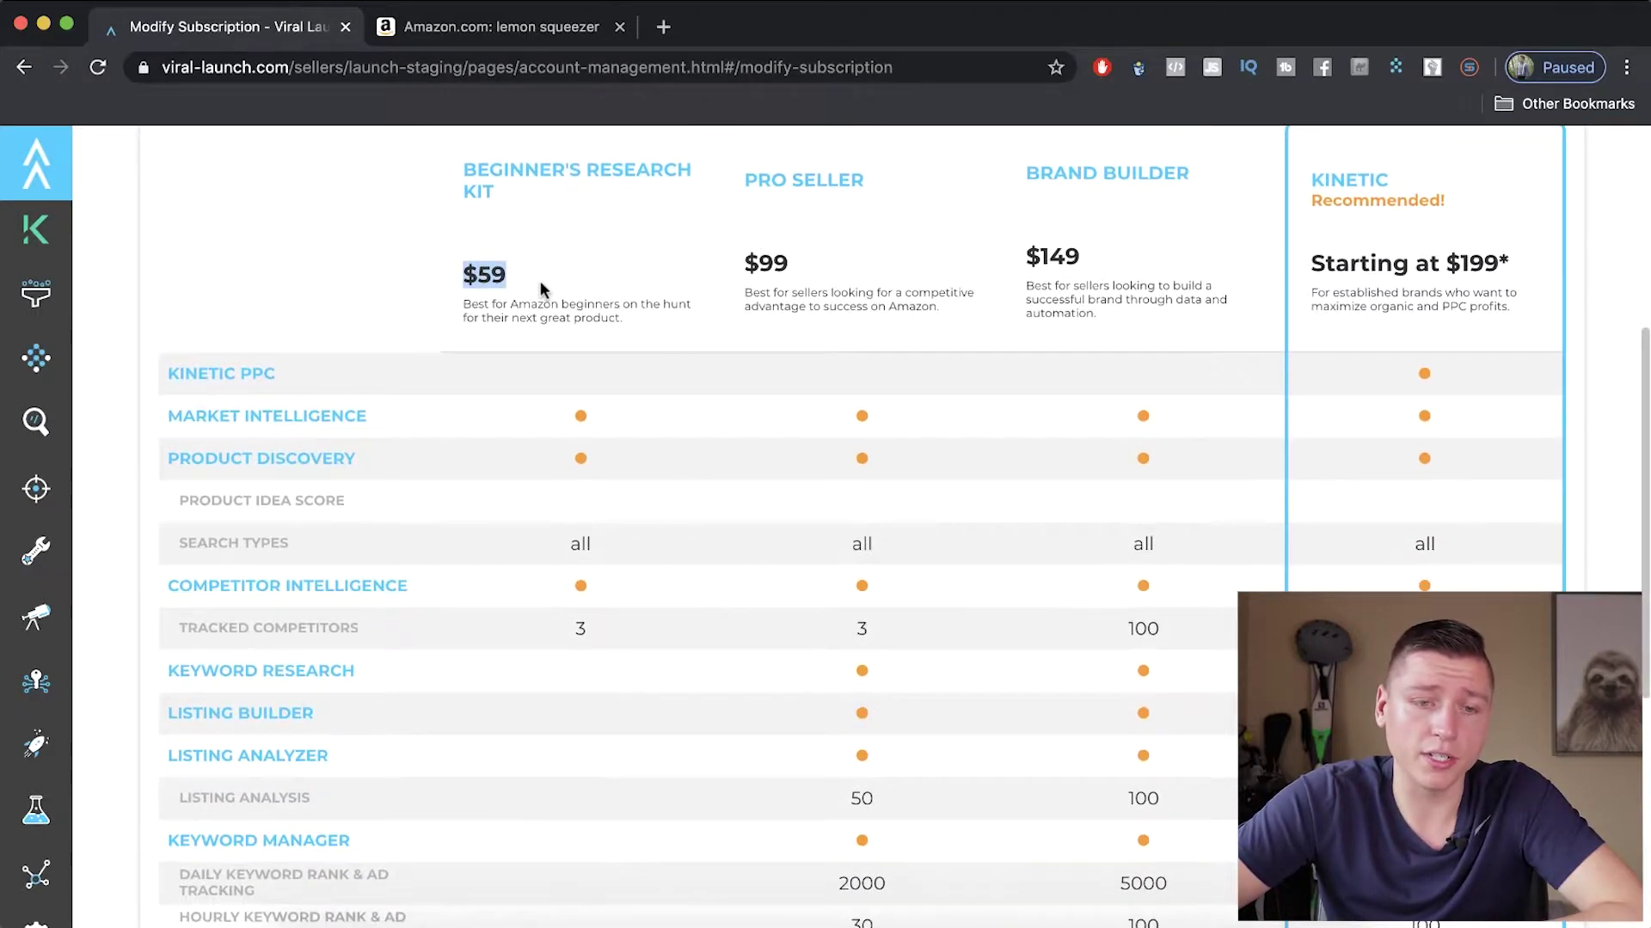
drag(368, 416, 245, 418)
drag(356, 459, 227, 458)
drag(410, 586, 166, 585)
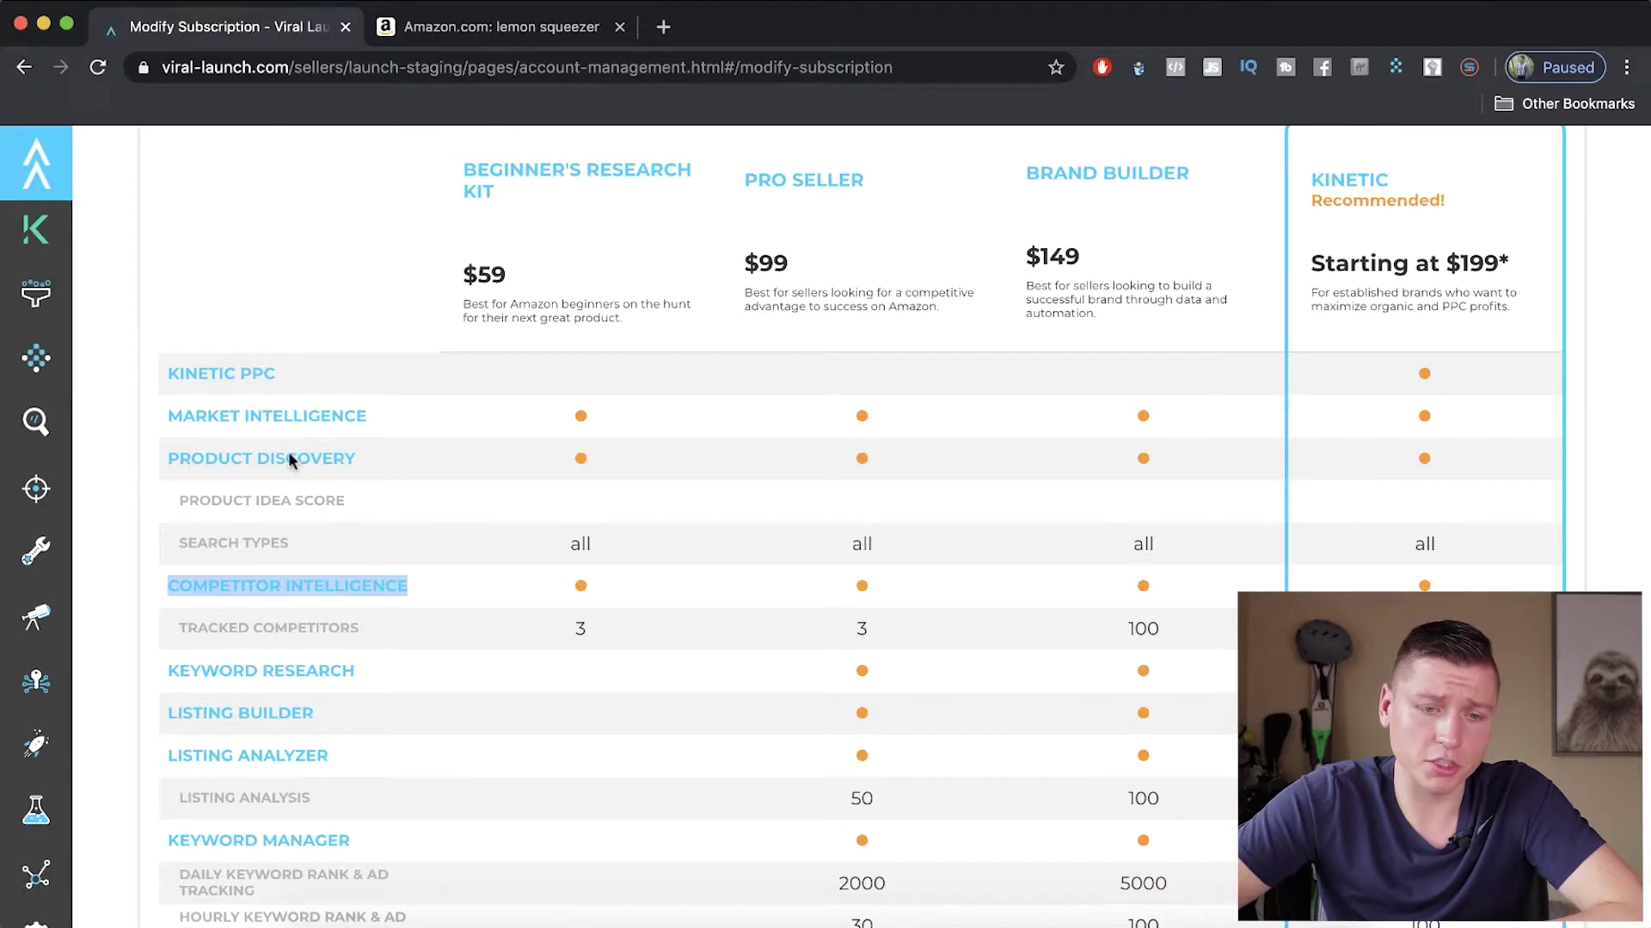
drag(156, 419, 295, 490)
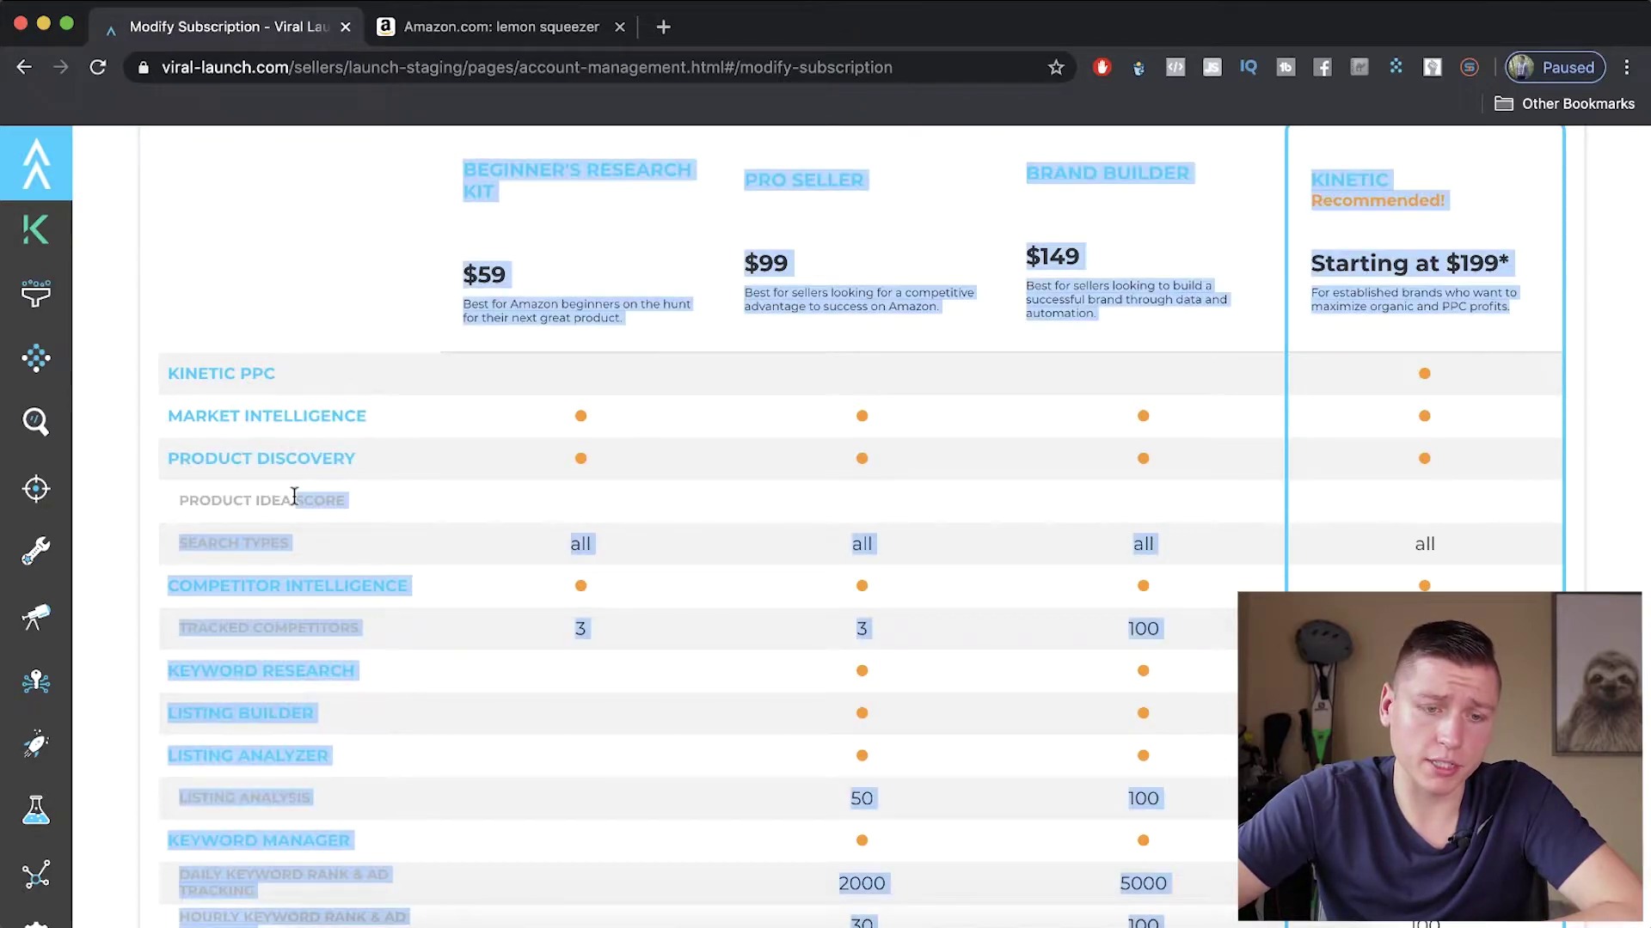
click(294, 497)
drag(406, 592, 157, 402)
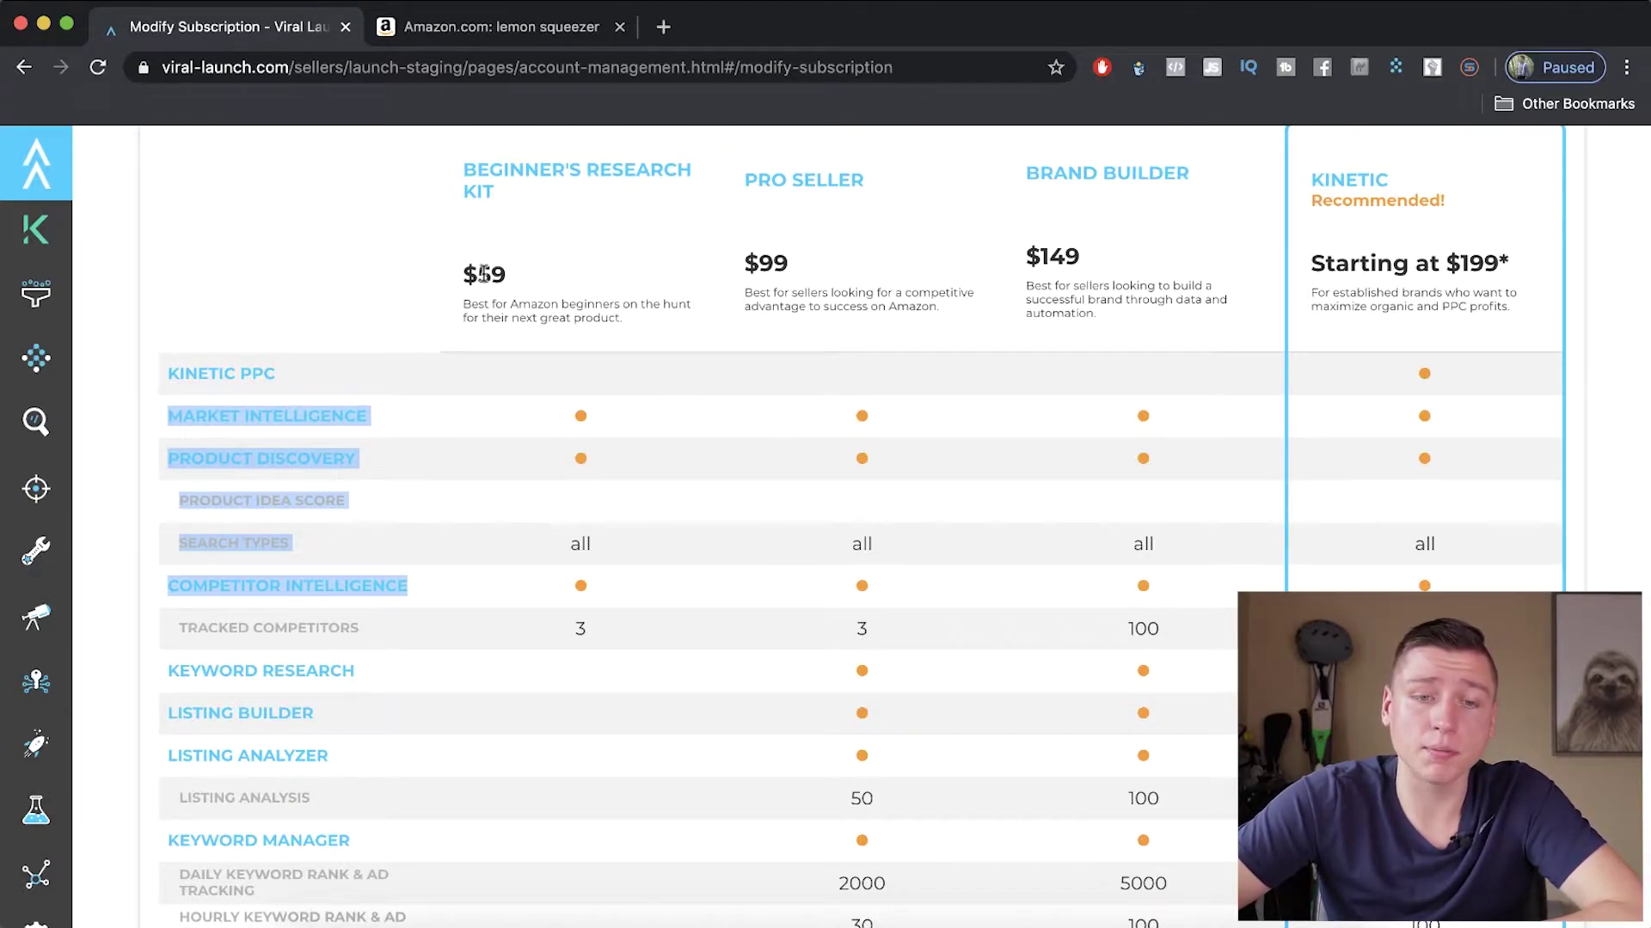
drag(509, 276, 457, 276)
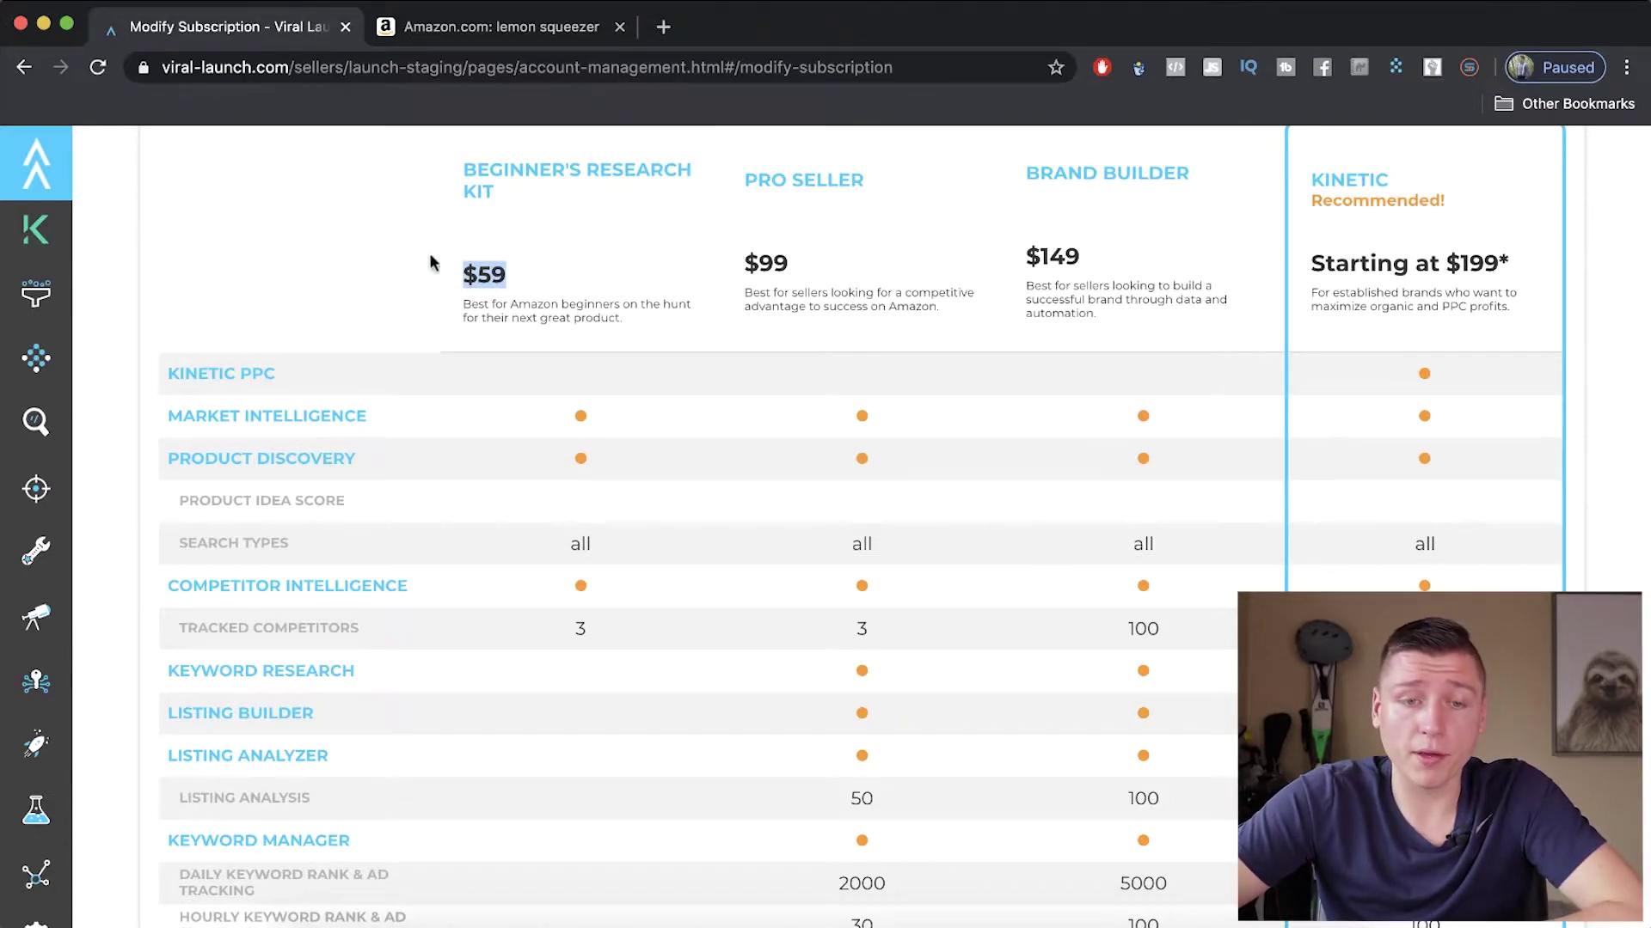
click(507, 274)
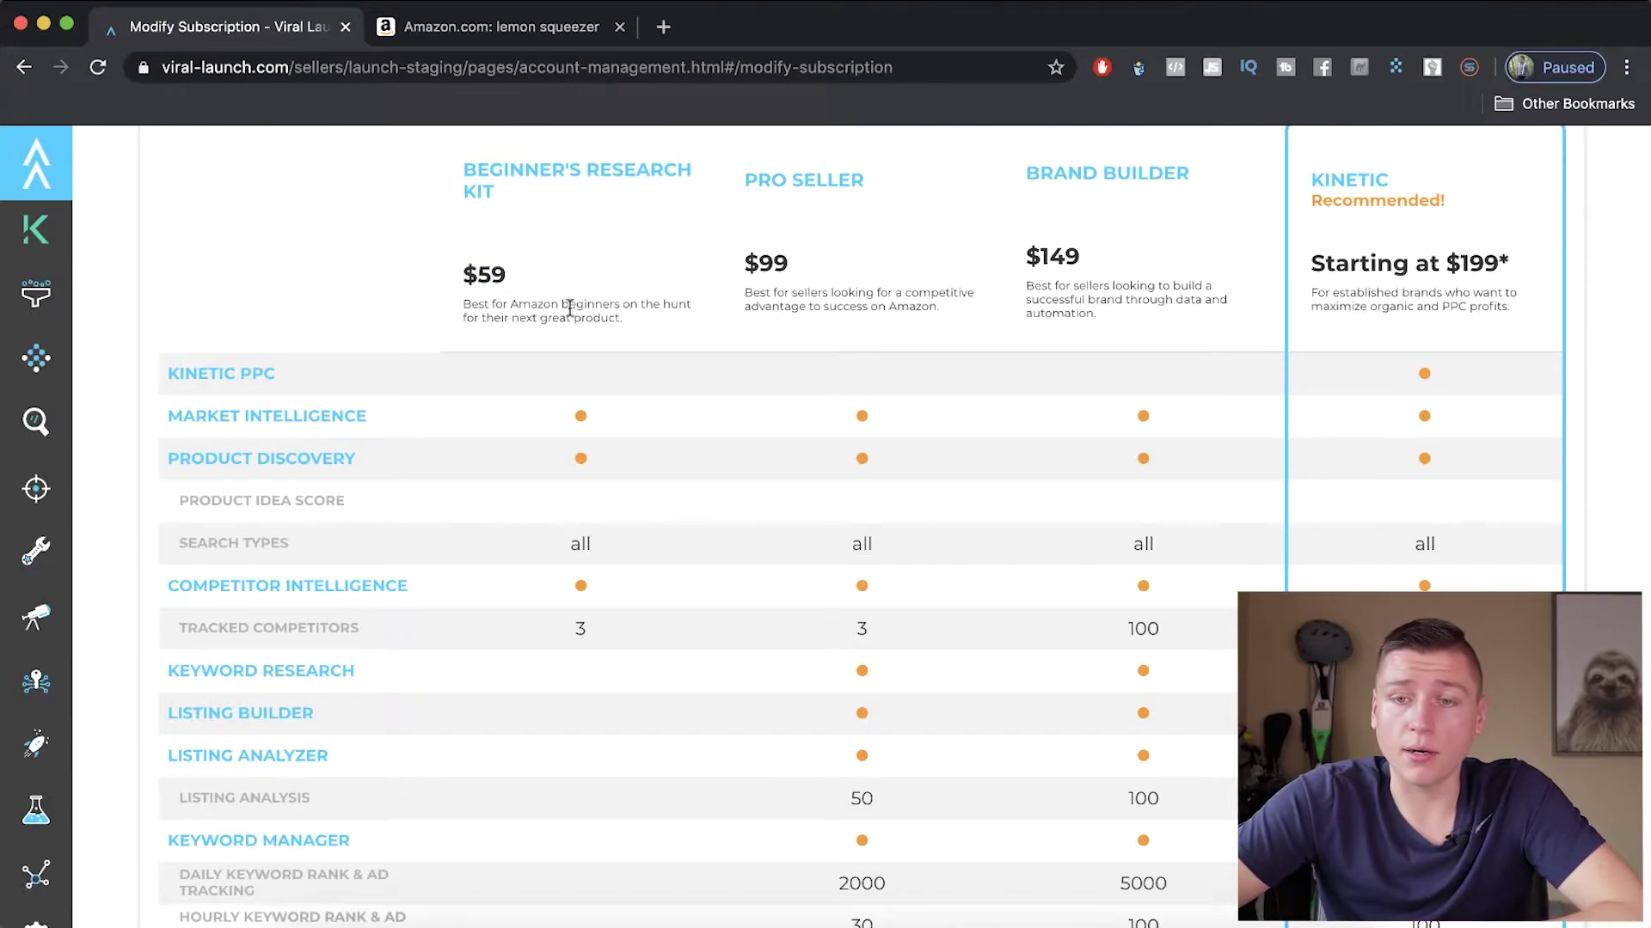
Compare the features across all four plans, checking which of them include Kinetic PPC.
scroll(778, 251, up, 1)
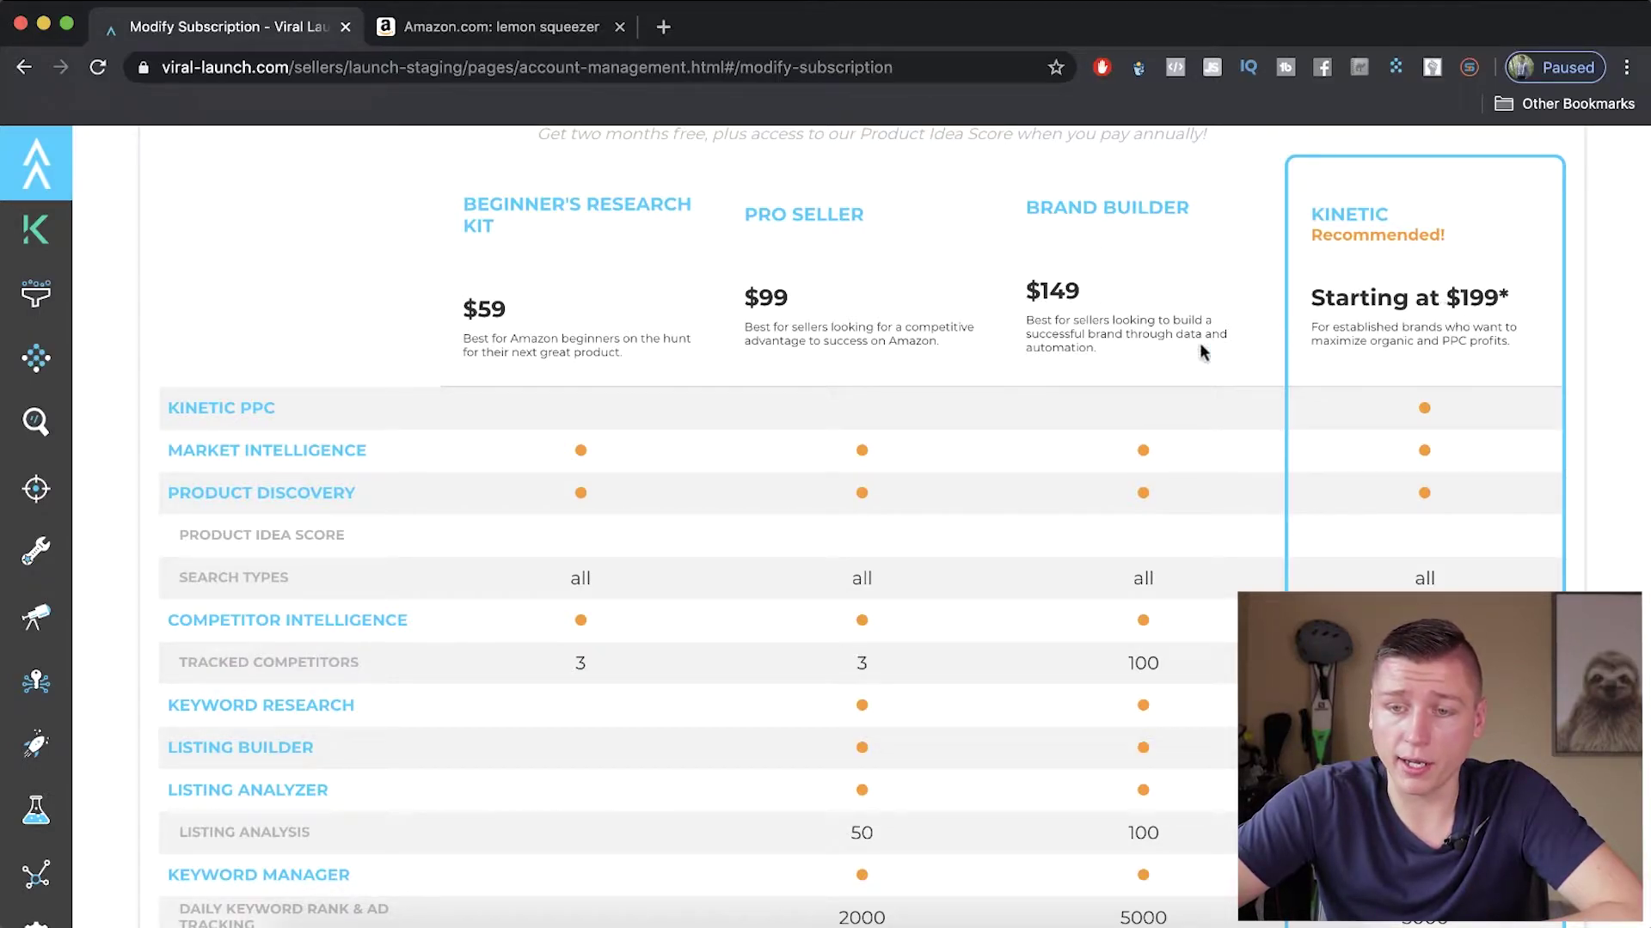
scroll(907, 416, down, 1)
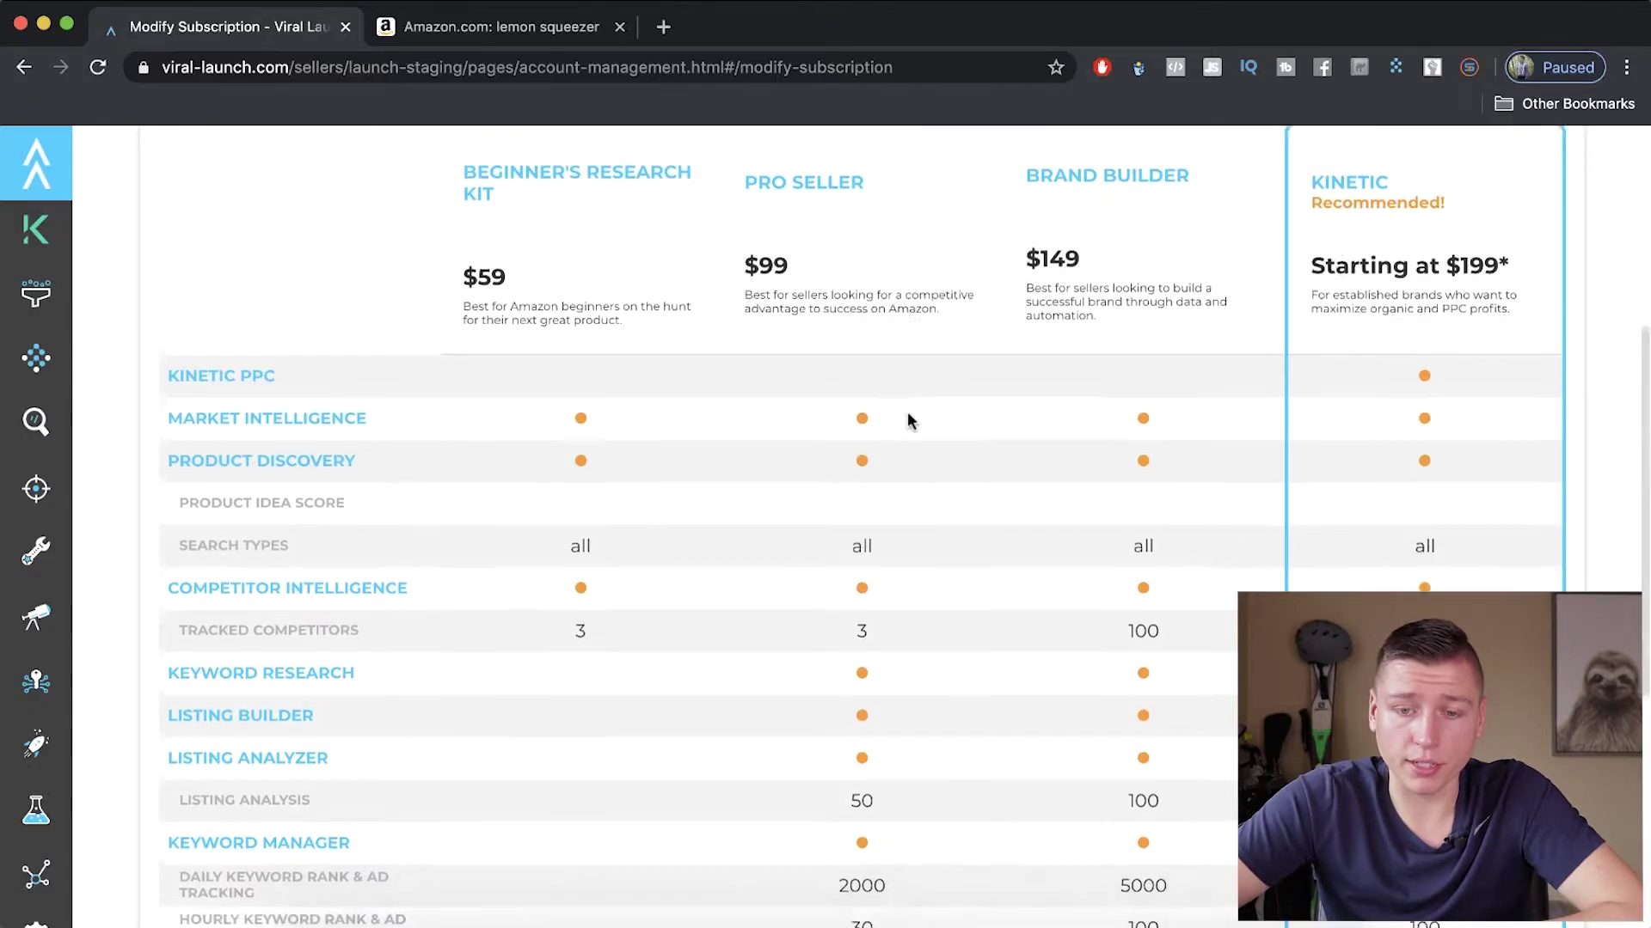
scroll(908, 420, down, 3)
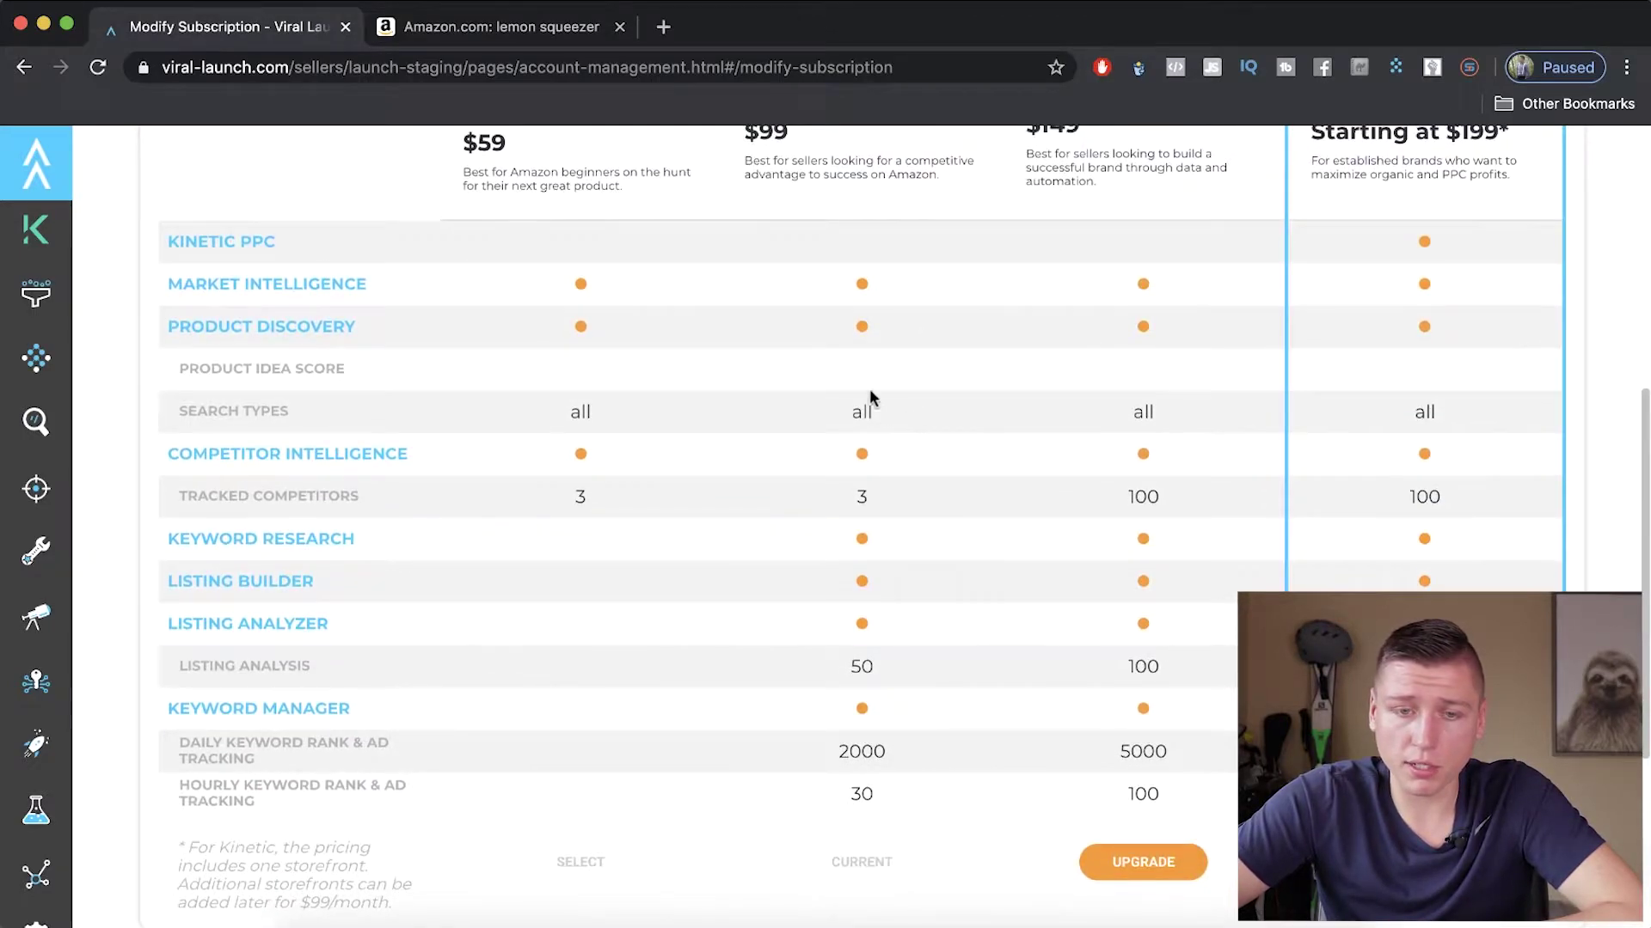
scroll(859, 309, up, 1)
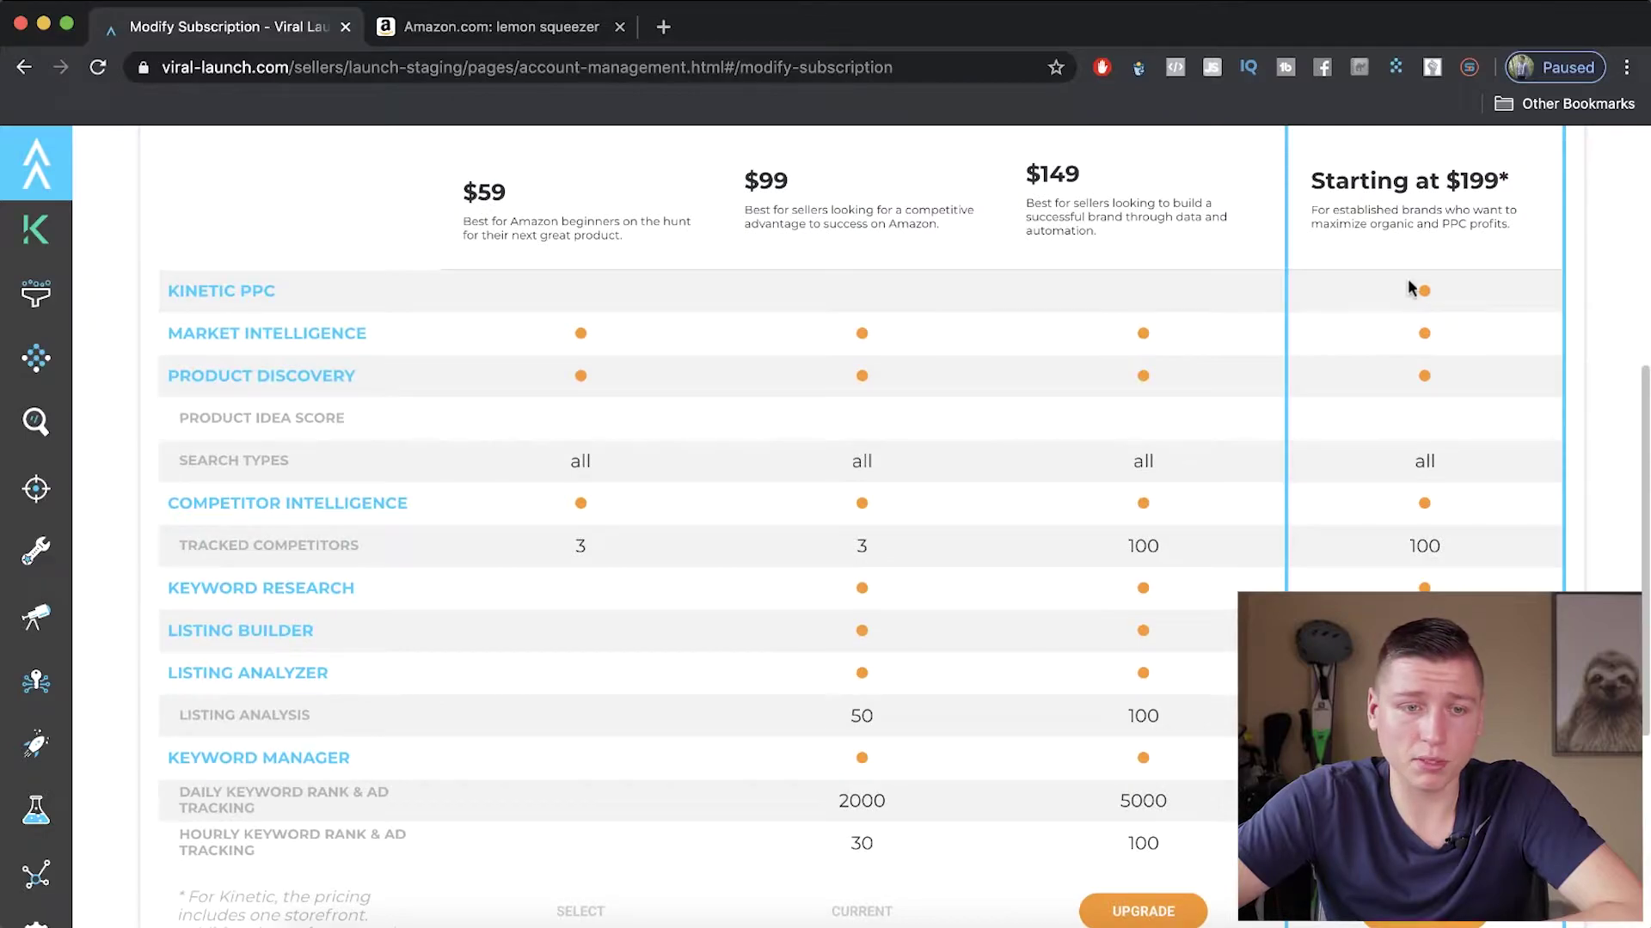
drag(277, 284, 165, 289)
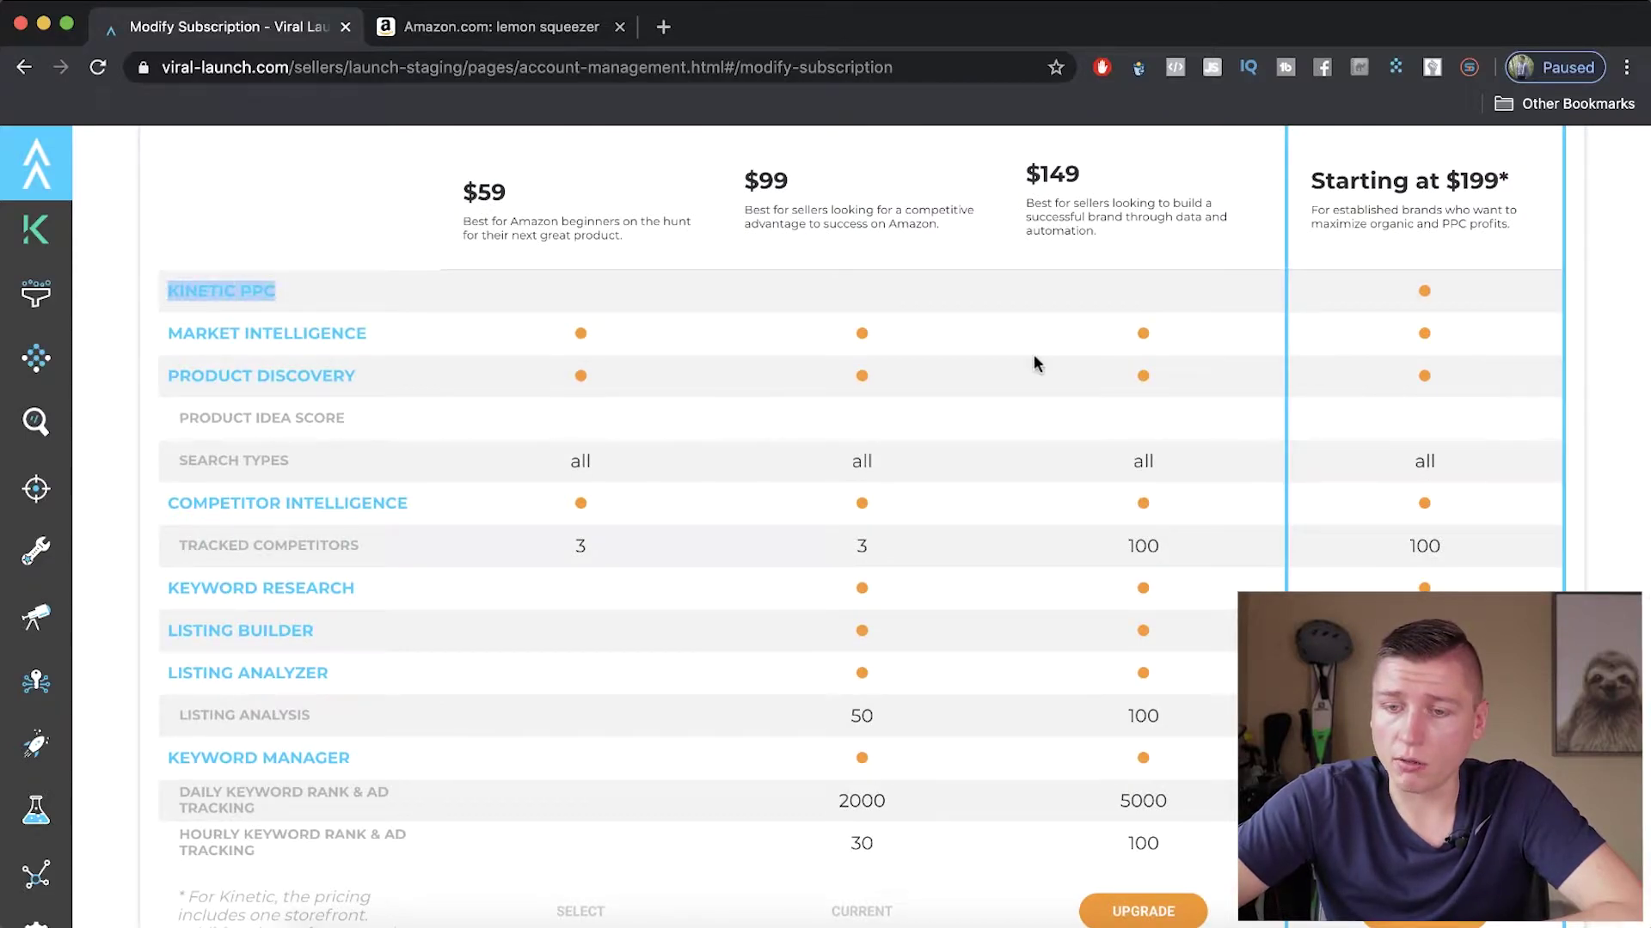
Compare the daily and hourly keyword tracking limits and the tracked competitor limits of Pro Seller and Brand Builder.
scroll(1101, 344, down, 1)
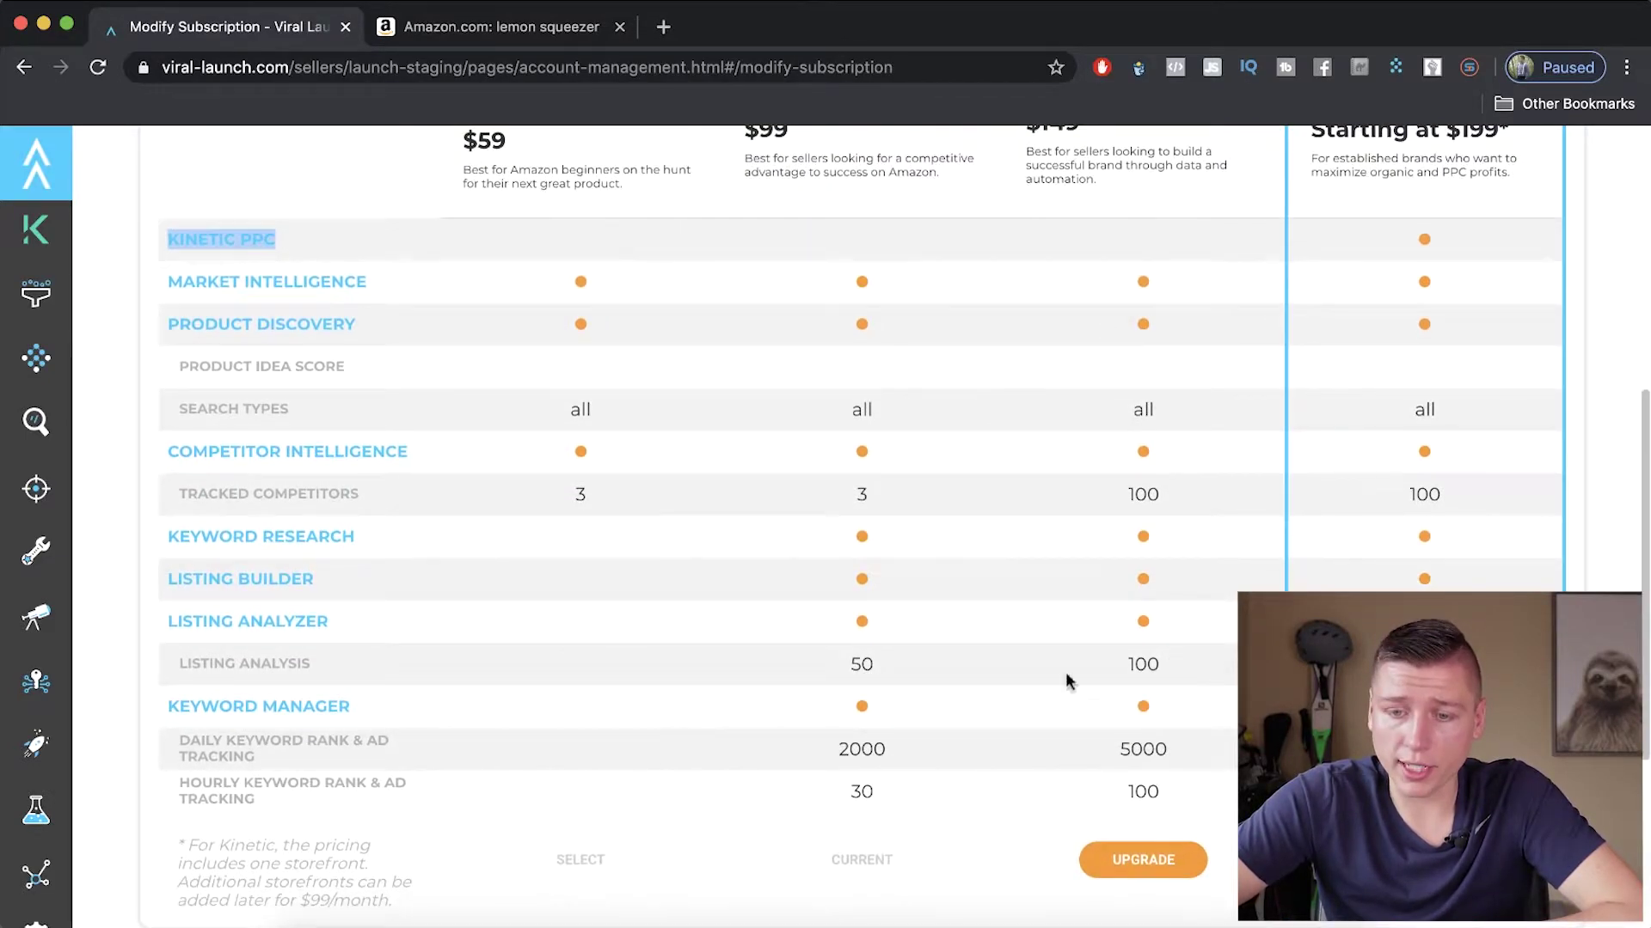
drag(887, 749, 825, 748)
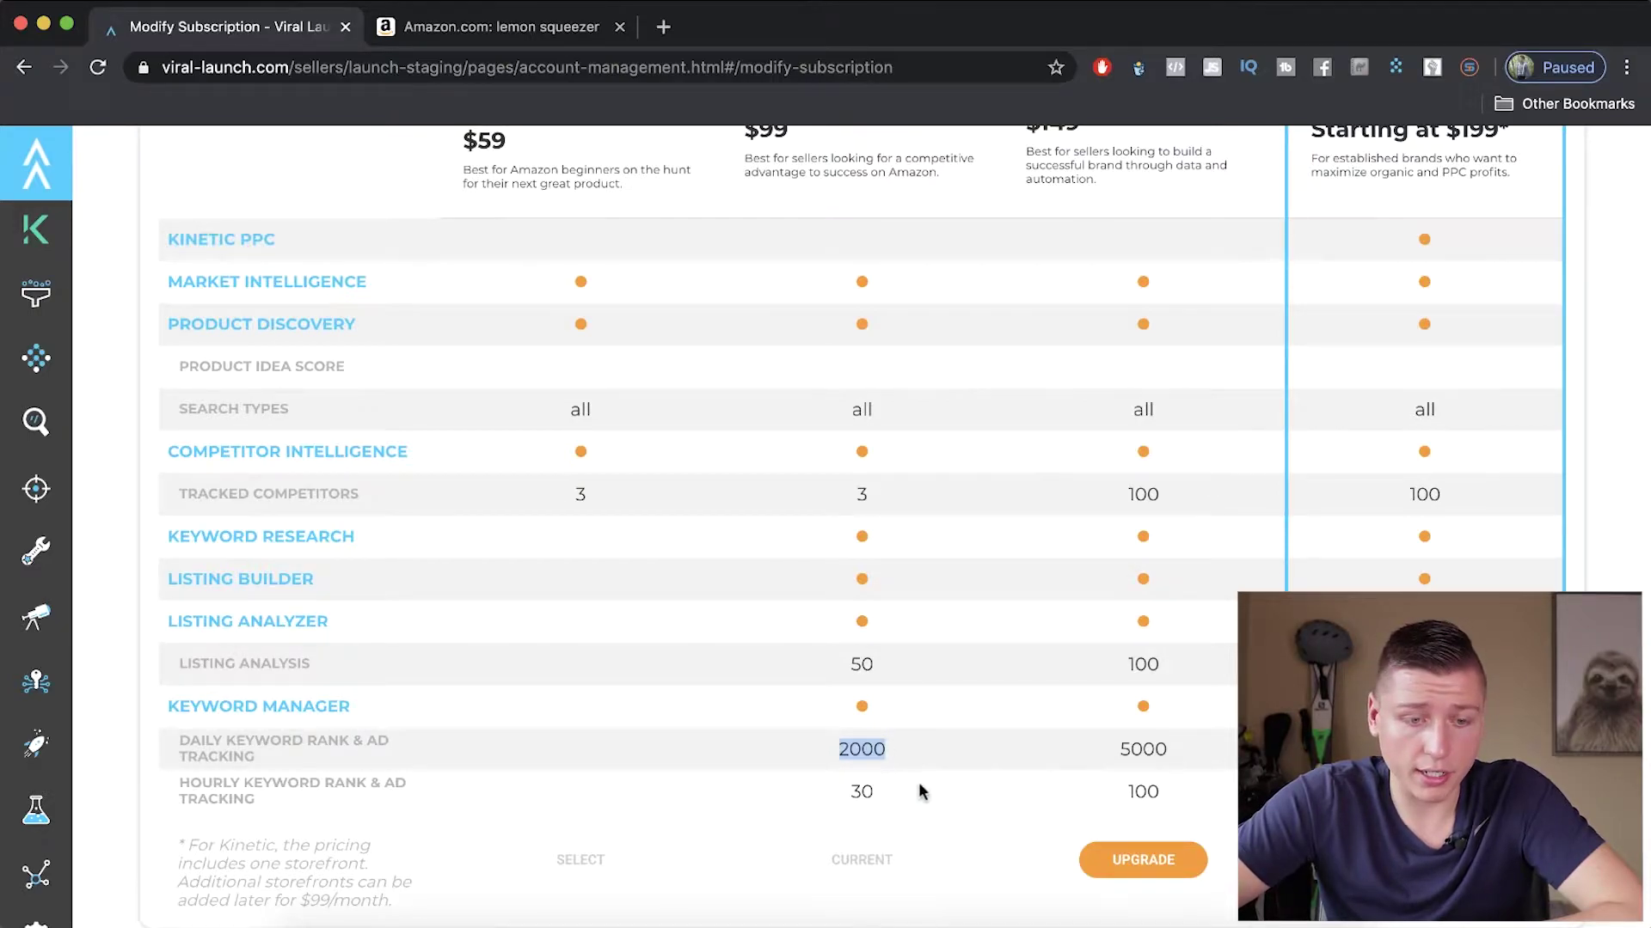
drag(892, 793, 818, 796)
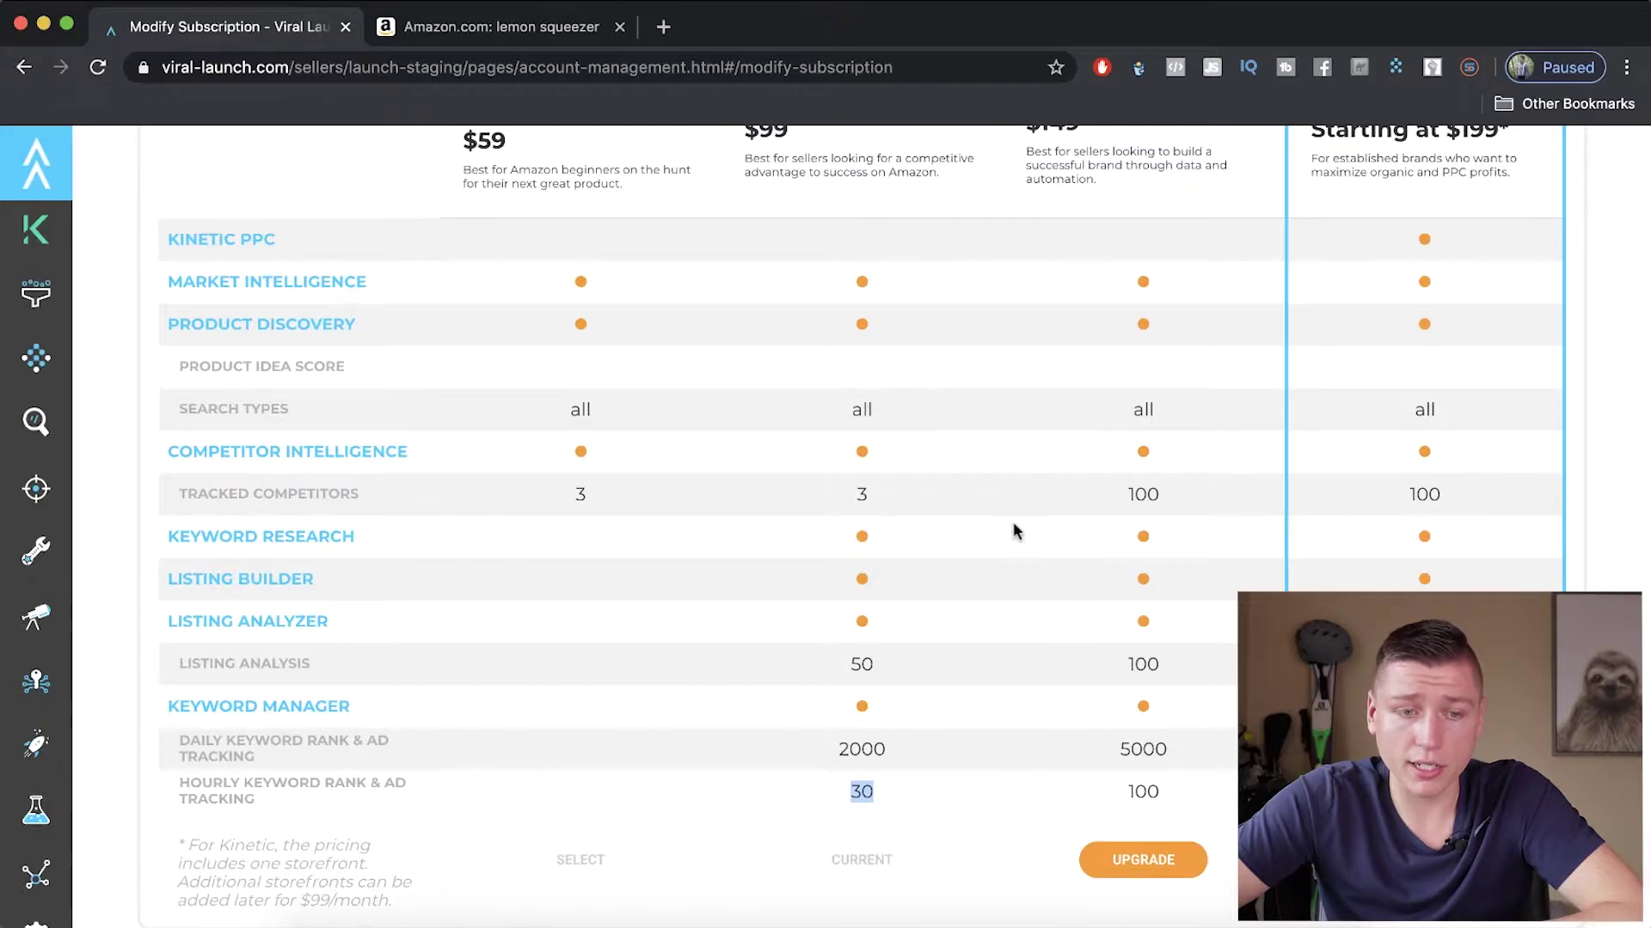
drag(1174, 498, 1117, 494)
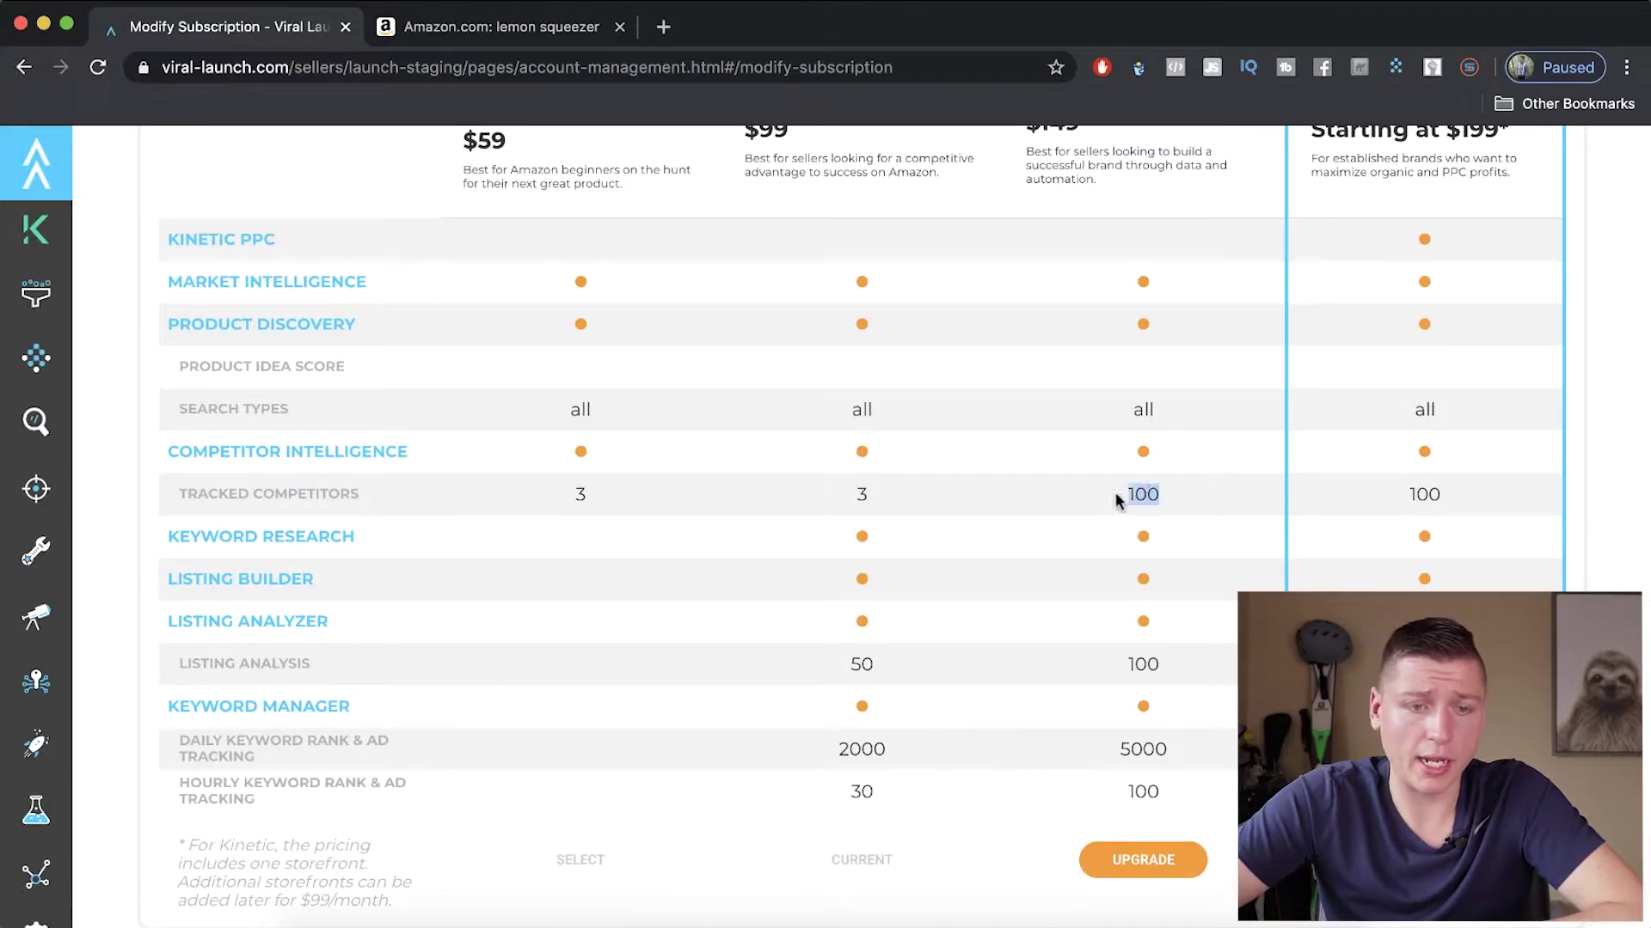
scroll(1139, 570, down, 1)
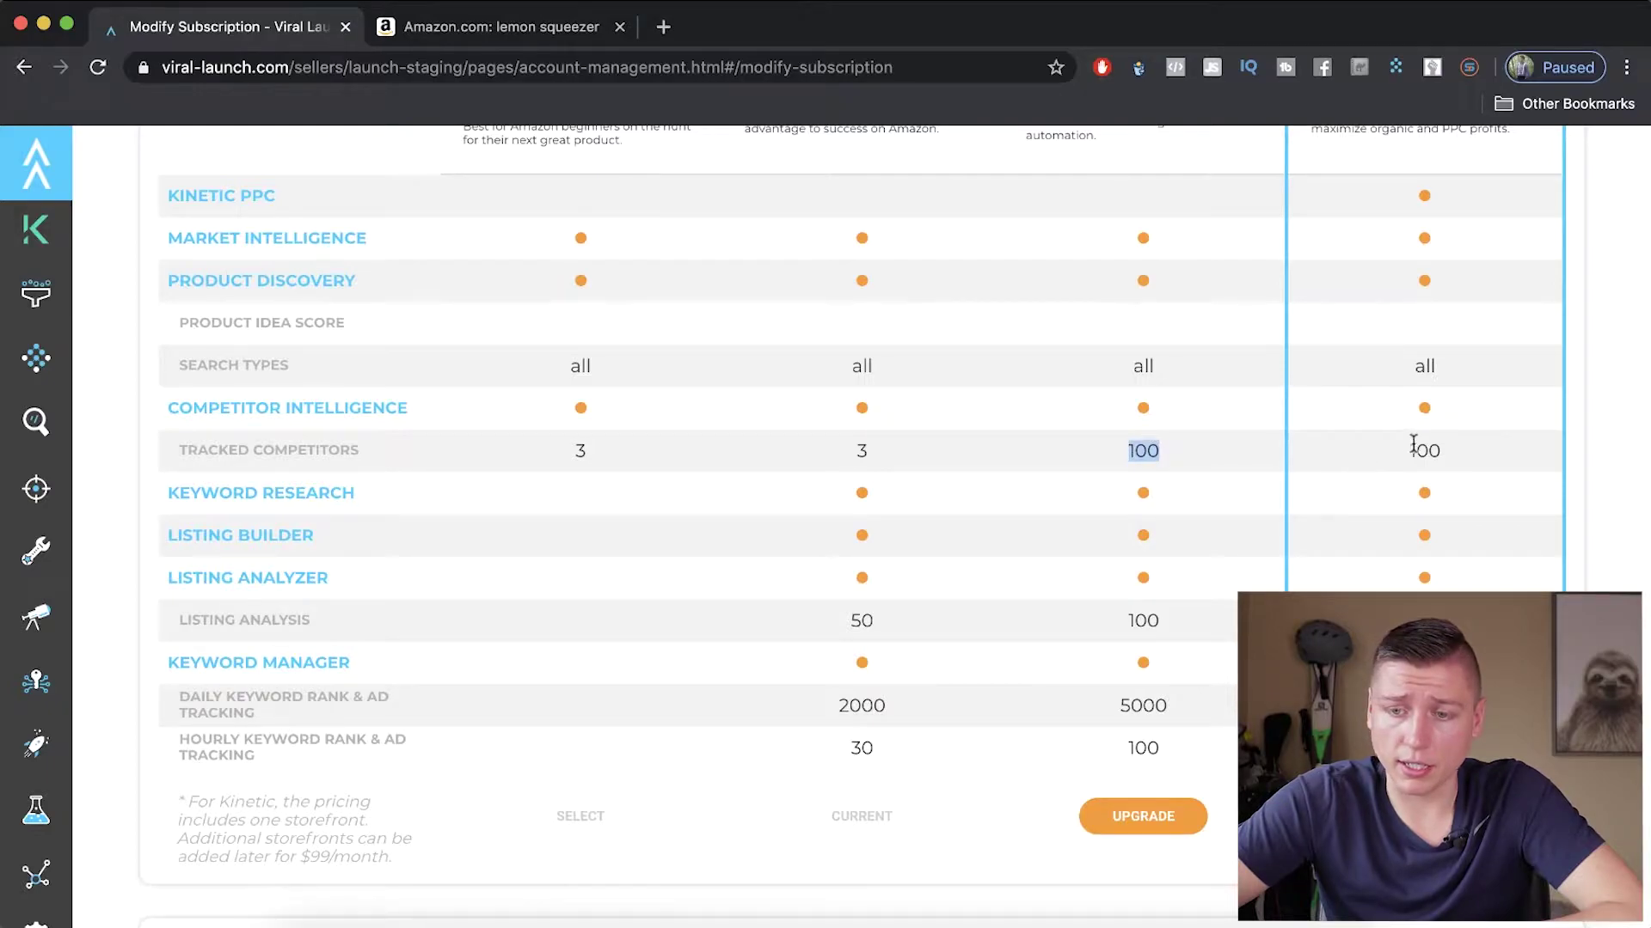
Check the Brand Builder plan's monthly price.
scroll(1160, 704, up, 3)
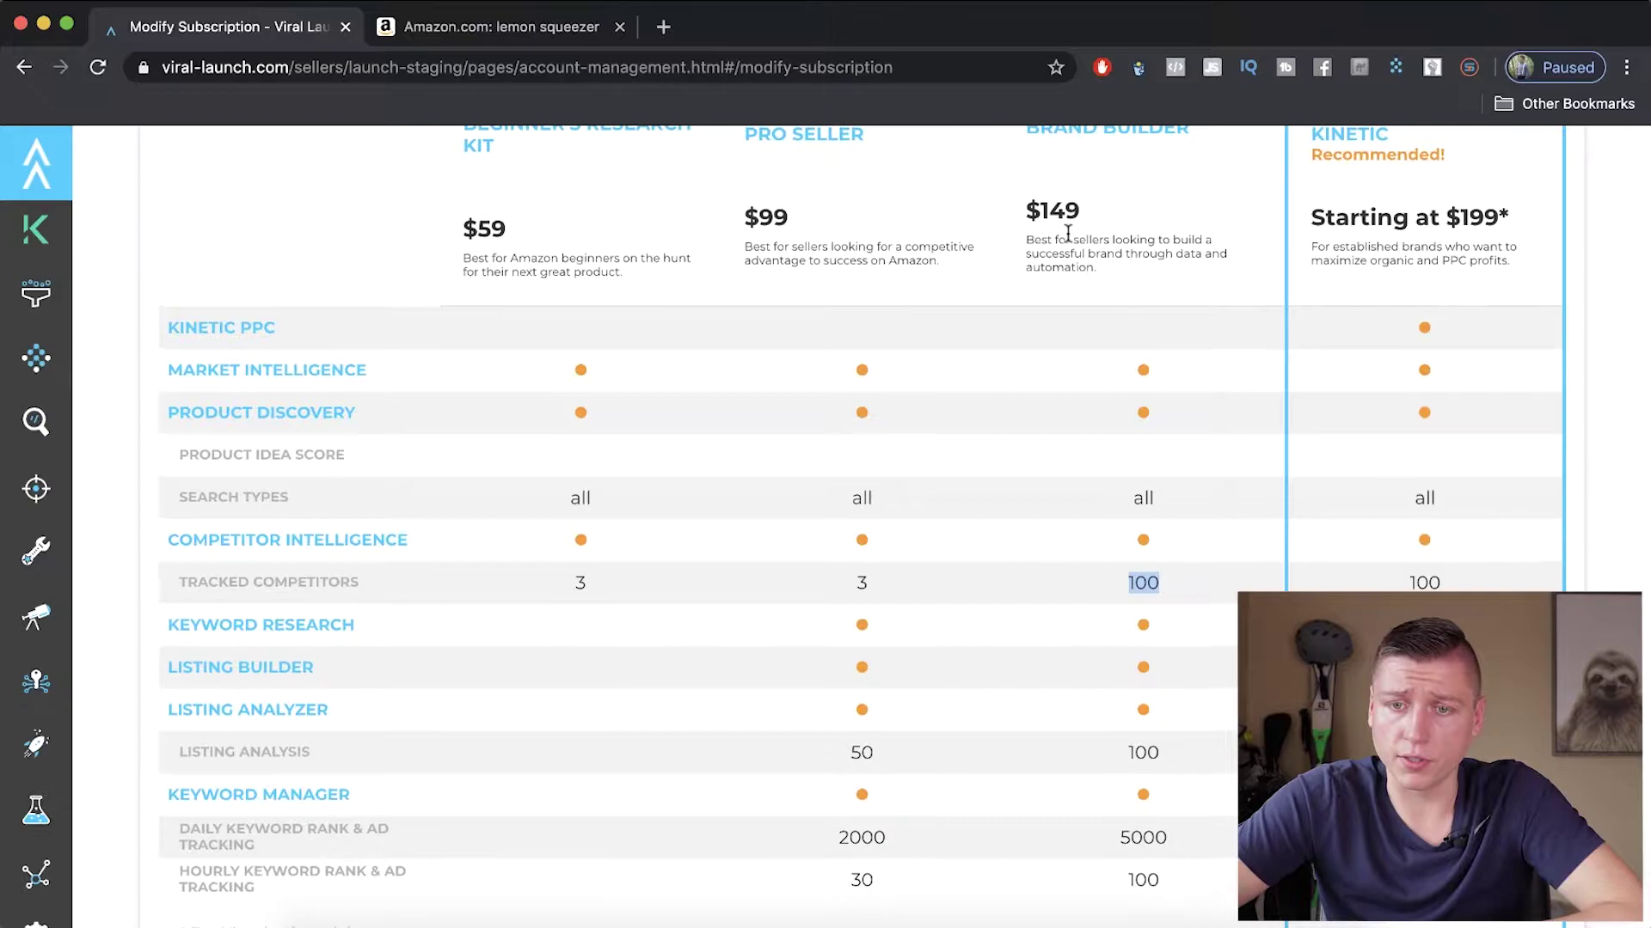
scroll(1082, 264, up, 2)
drag(1092, 284, 1021, 284)
click(990, 275)
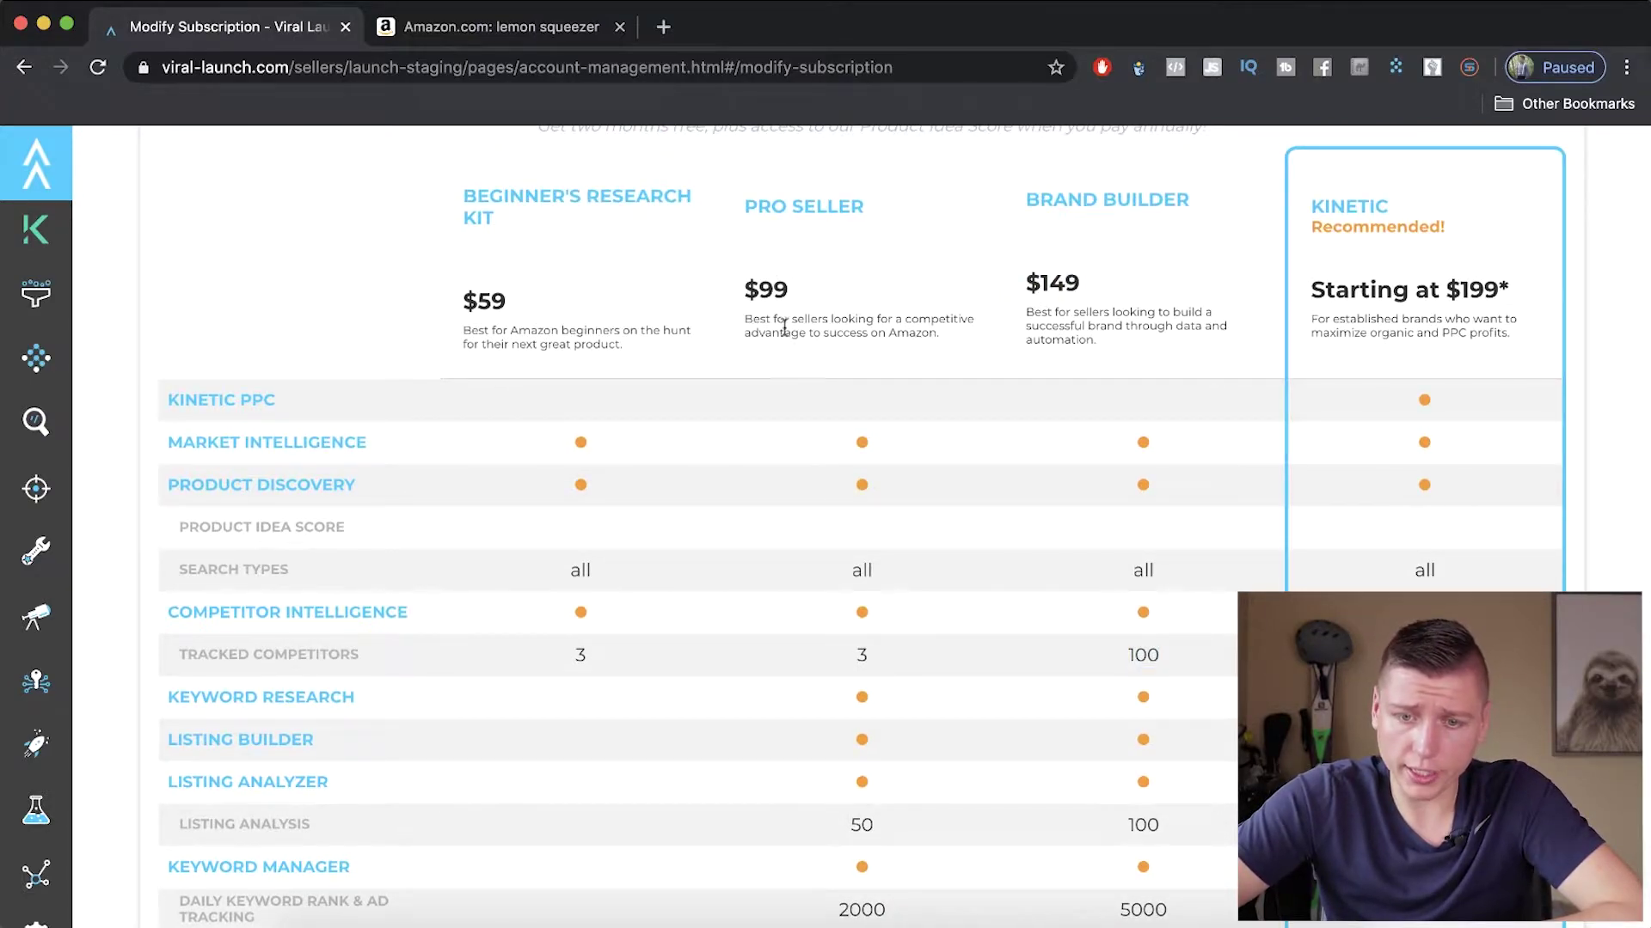
Review the Pro Seller plan's included features and compare it with the Brand Builder and Kinetic plans.
scroll(813, 290, down, 2)
scroll(811, 282, down, 3)
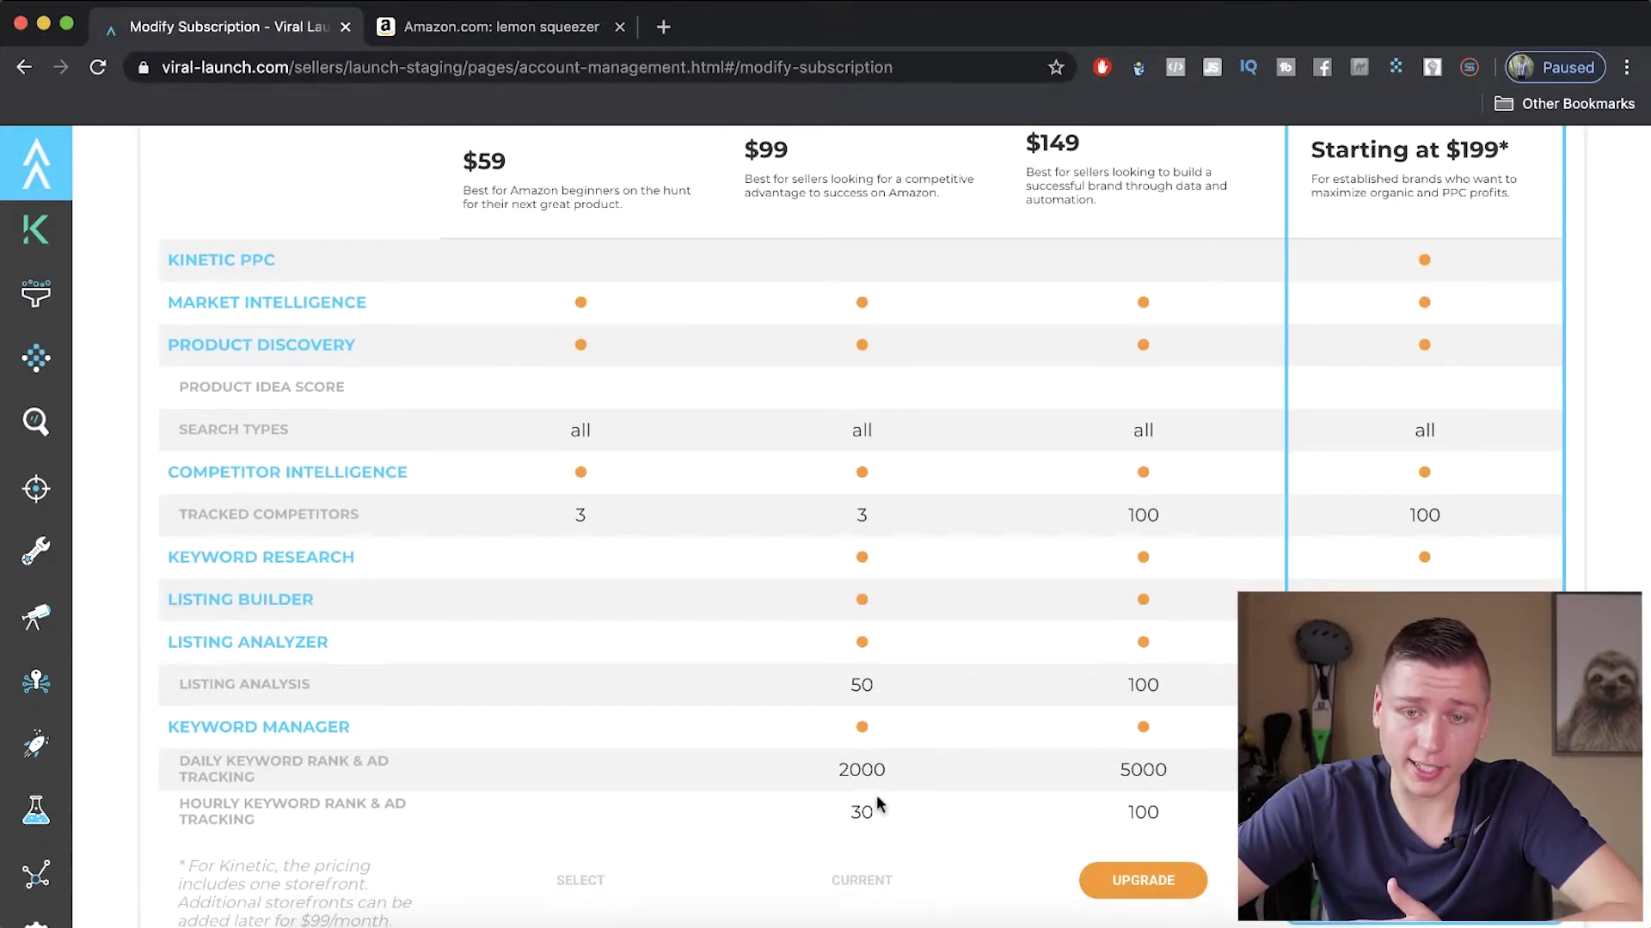
scroll(854, 643, up, 4)
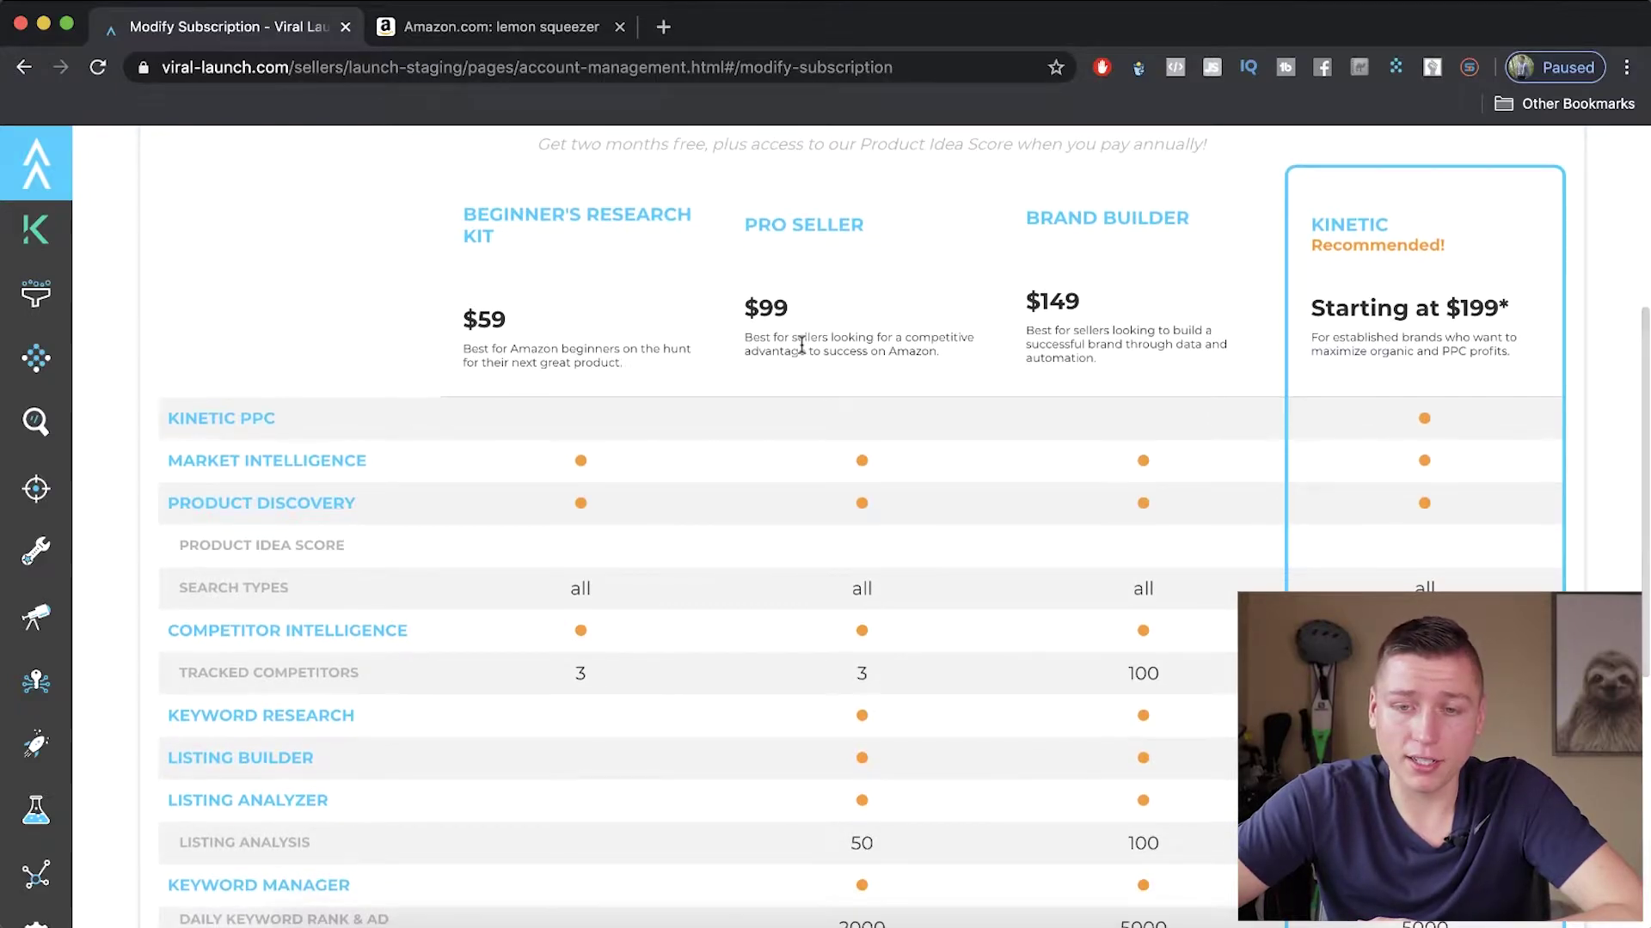
scroll(801, 344, down, 2)
drag(1023, 176, 1367, 178)
click(1130, 222)
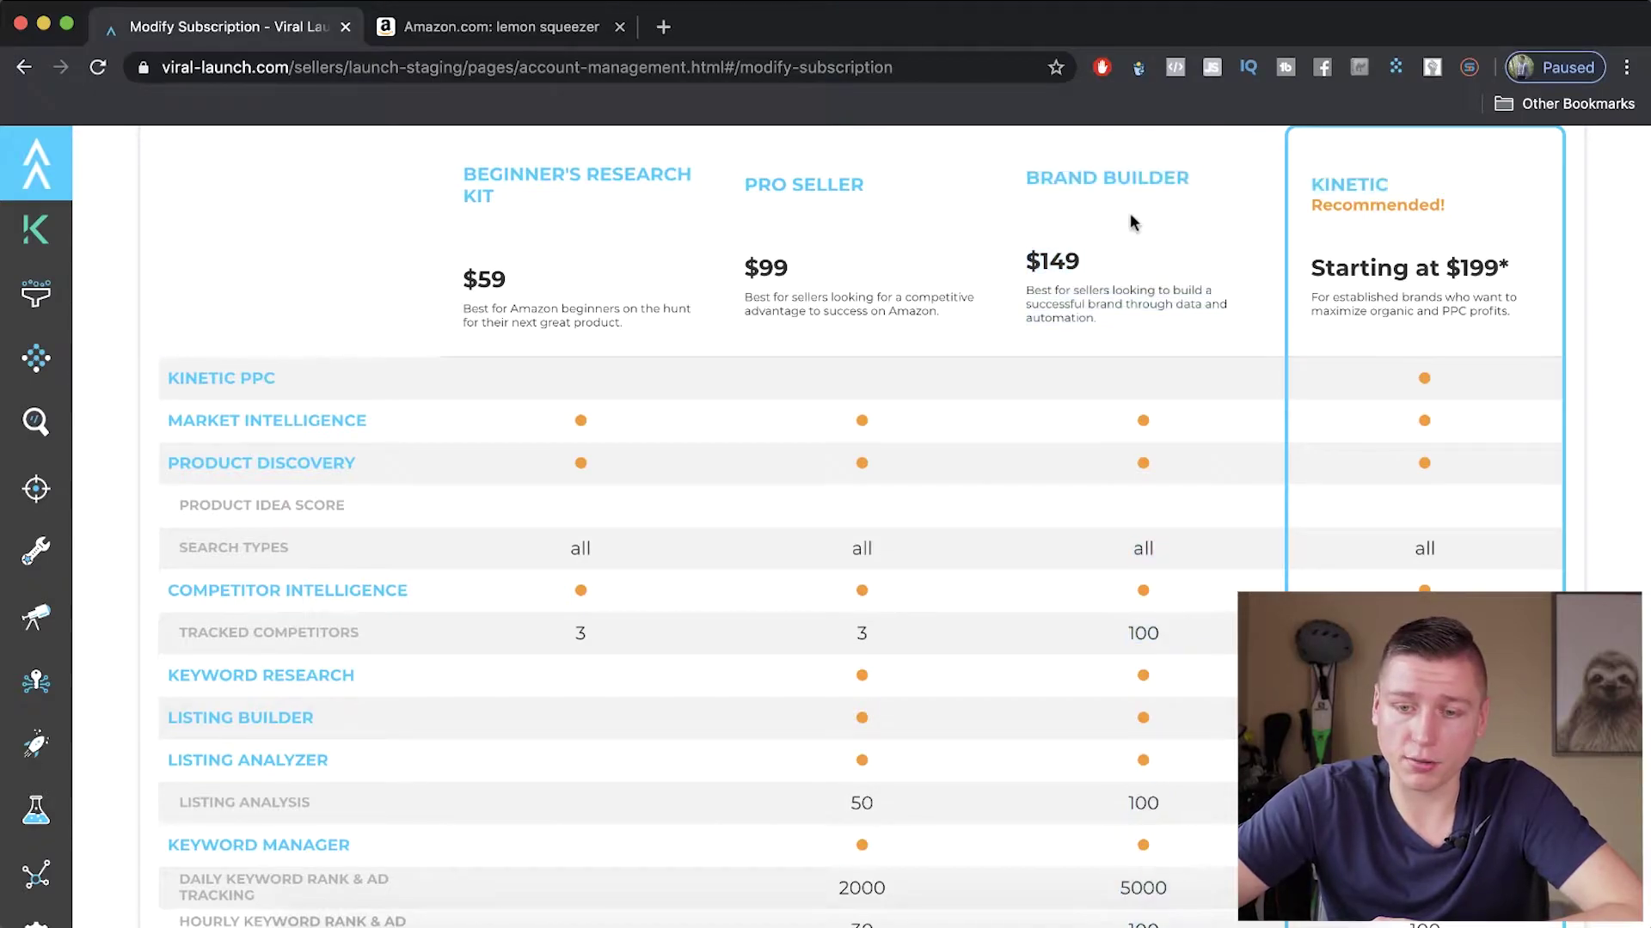
Check the Pro Seller plan's monthly price against its feature list.
scroll(1014, 527, down, 2)
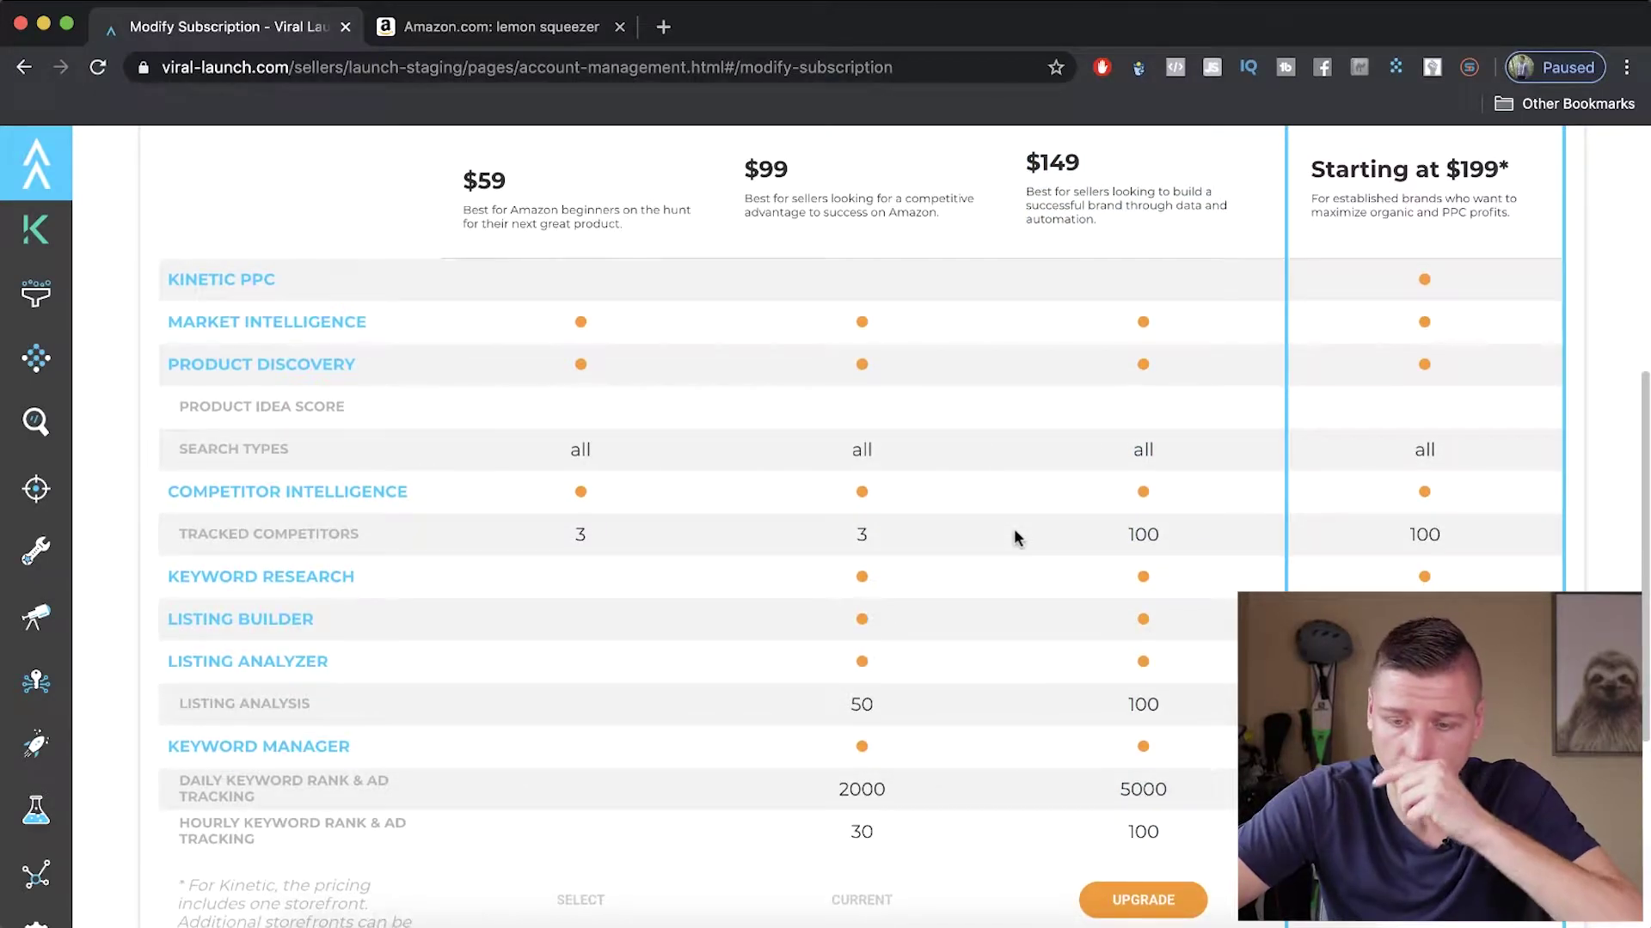
scroll(1014, 536, up, 3)
drag(785, 318, 725, 321)
scroll(895, 321, down, 2)
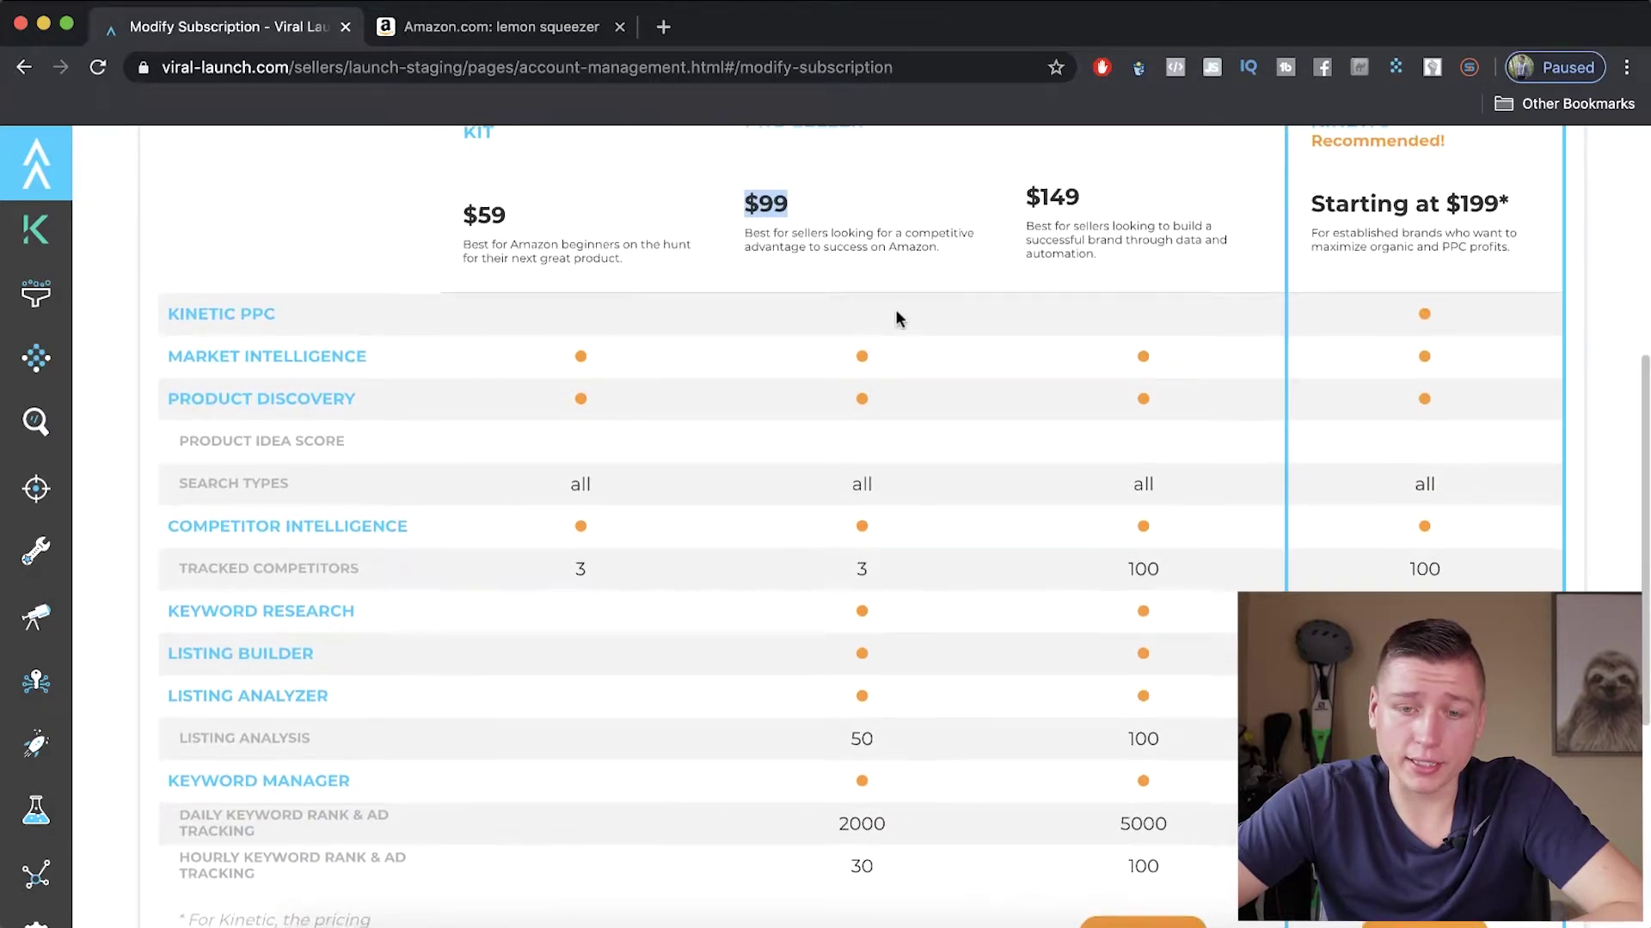
scroll(895, 320, down, 1)
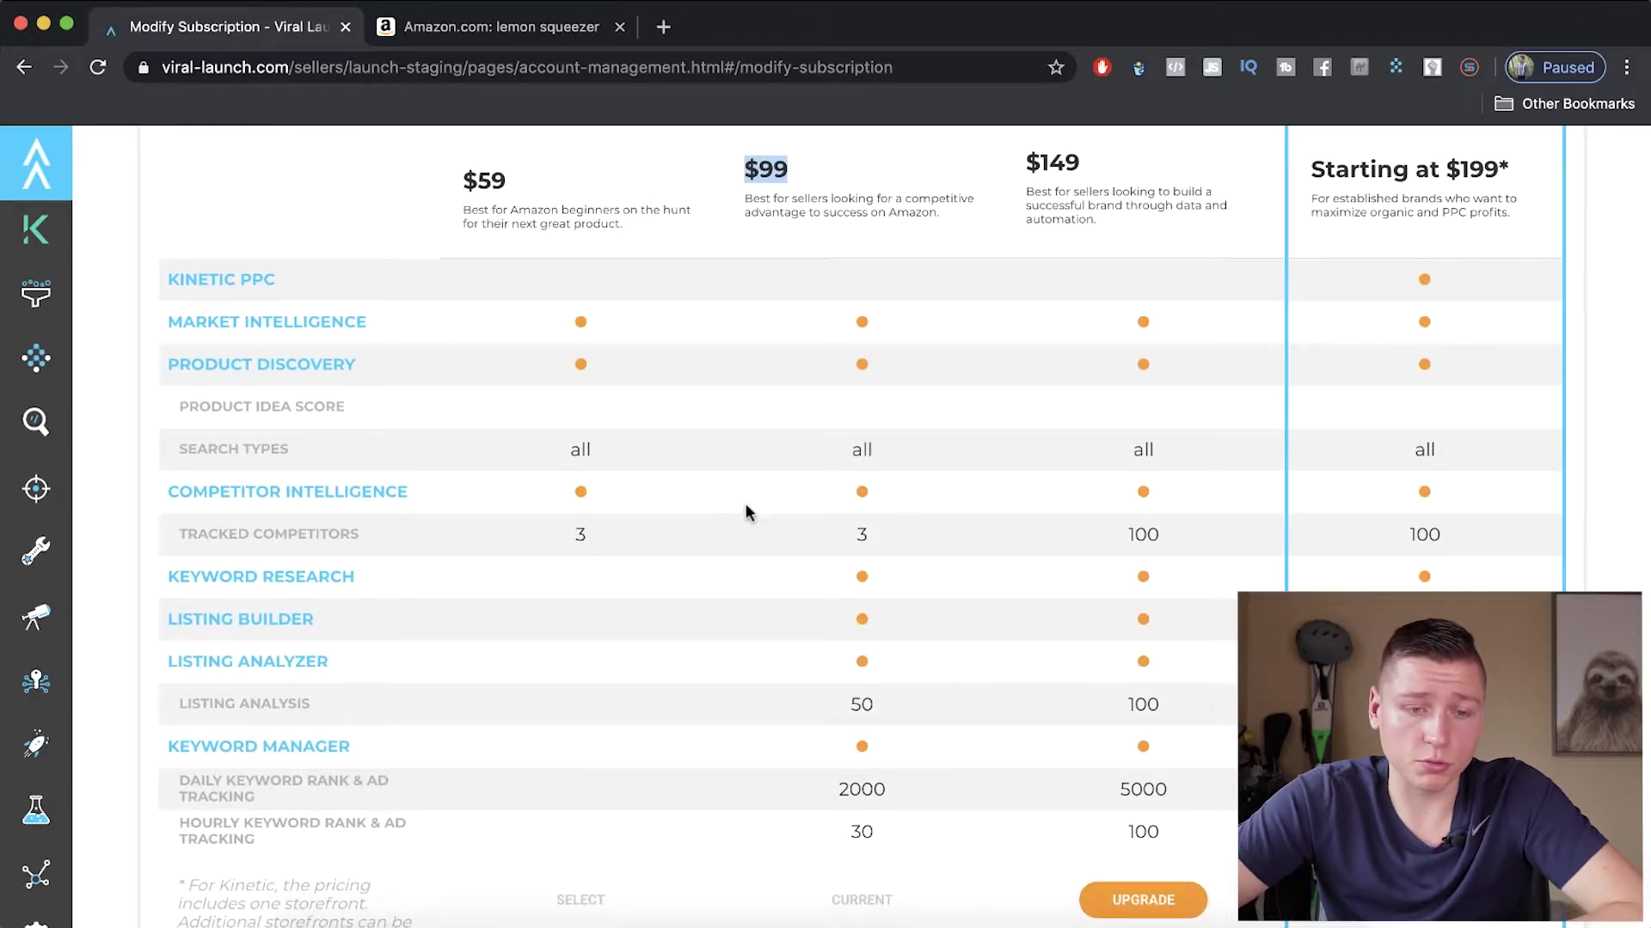
Review which subscription plans include the Listing Analyzer, Keyword Manager and Competitor Intelligence features.
click(875, 576)
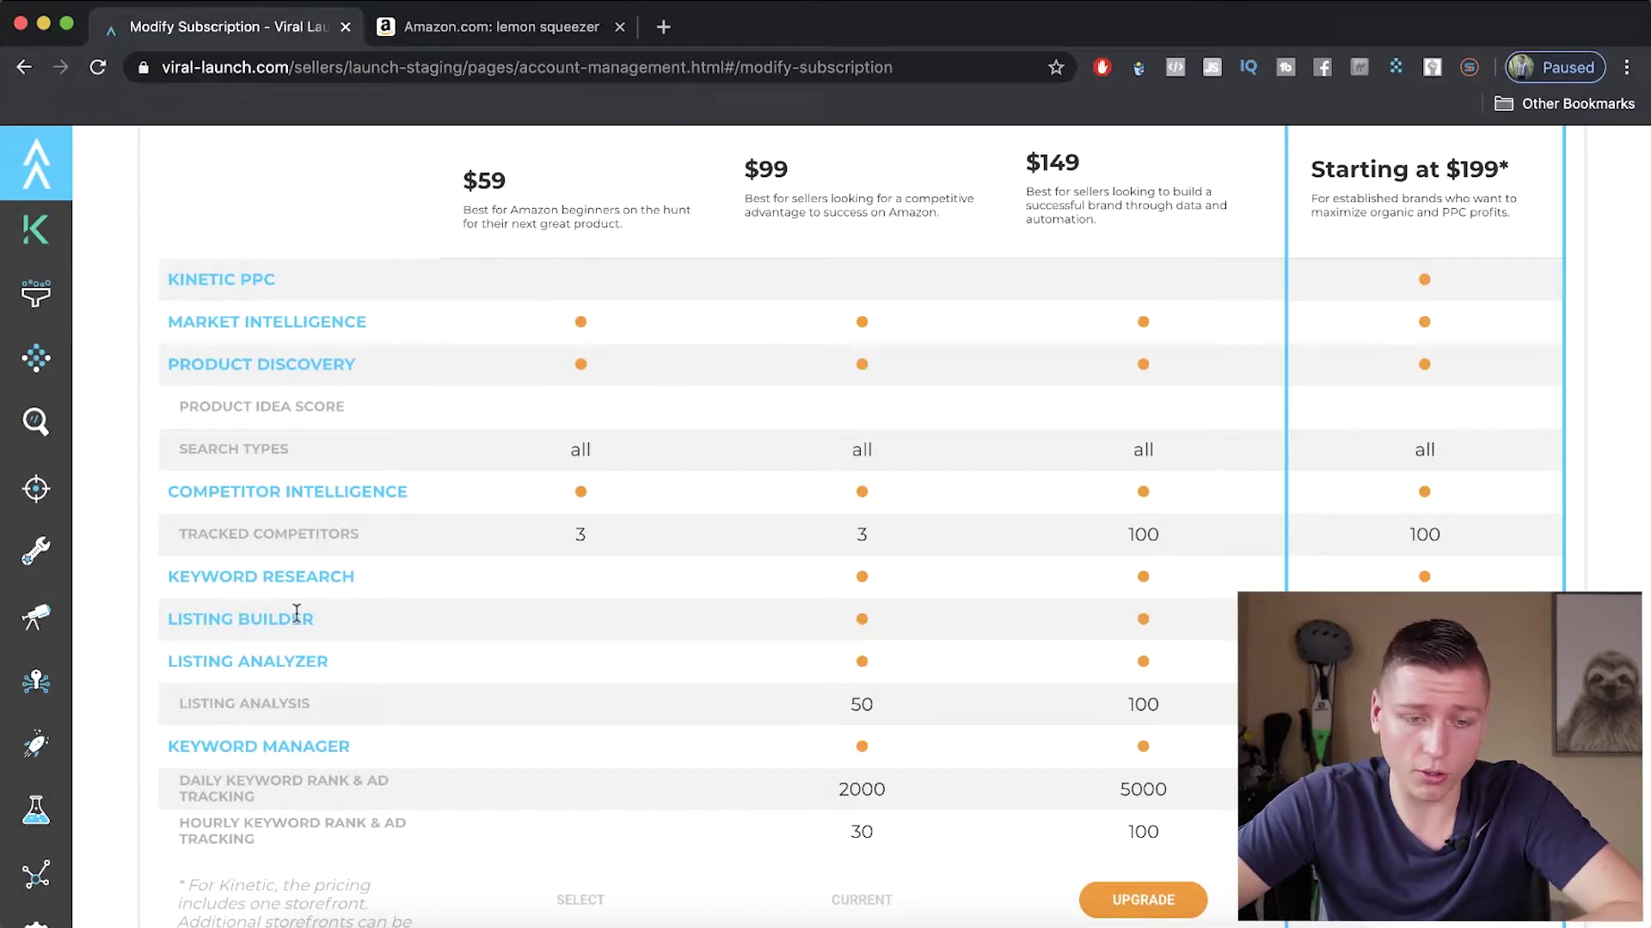
drag(323, 661, 183, 661)
scroll(369, 653, down, 1)
drag(351, 735, 153, 729)
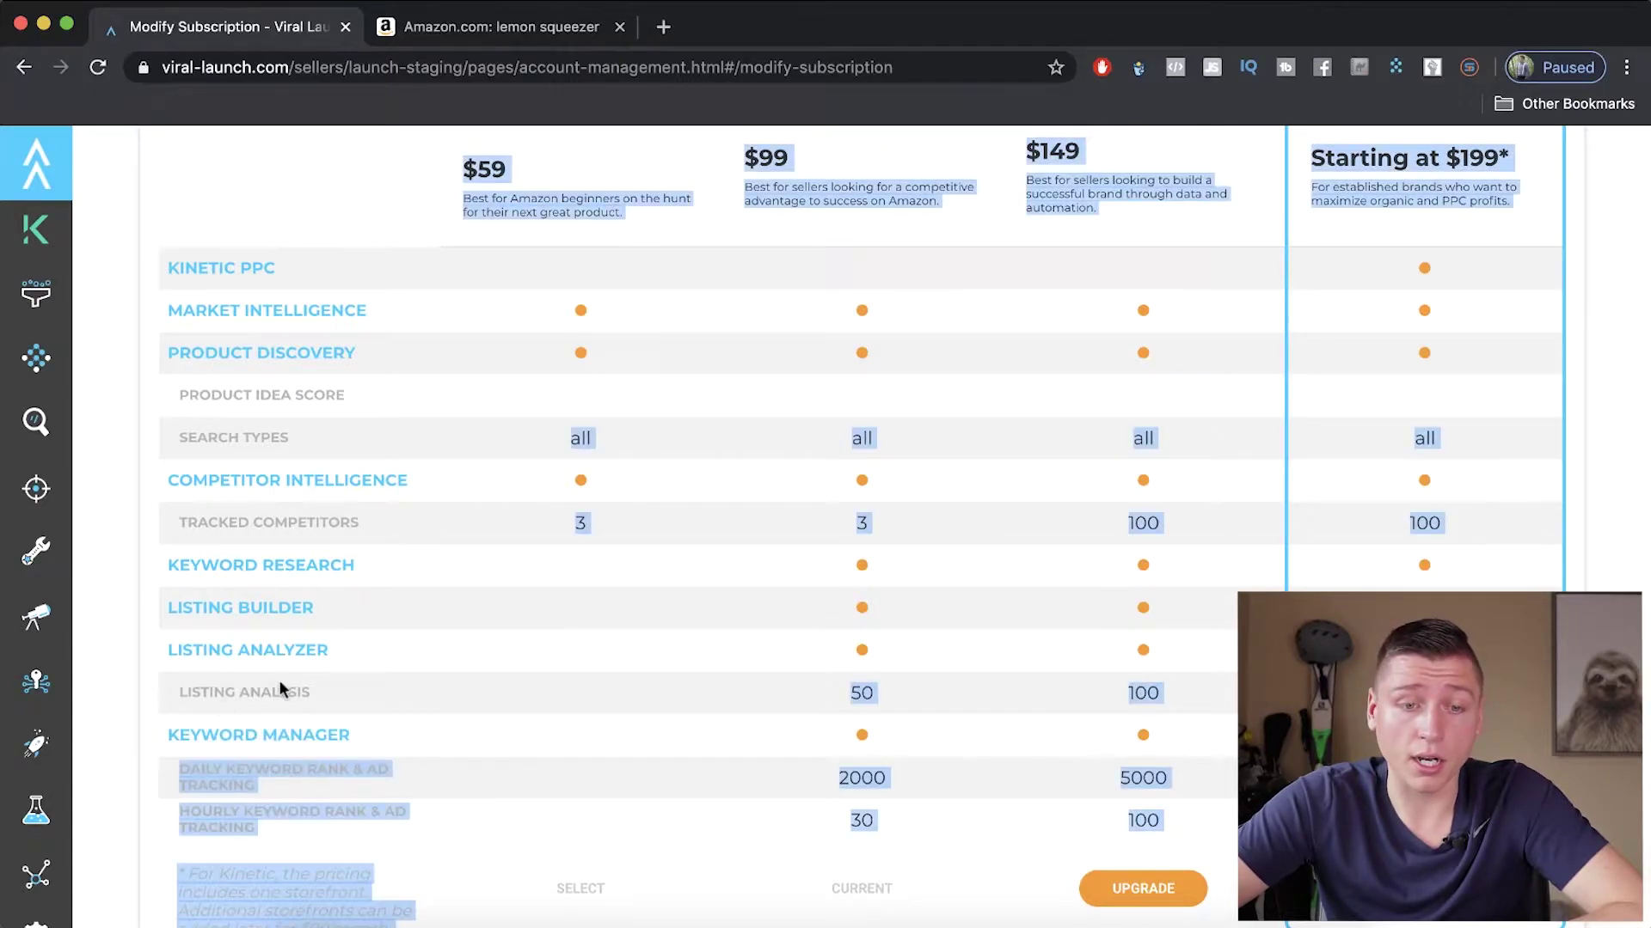
click(301, 646)
drag(408, 483, 170, 479)
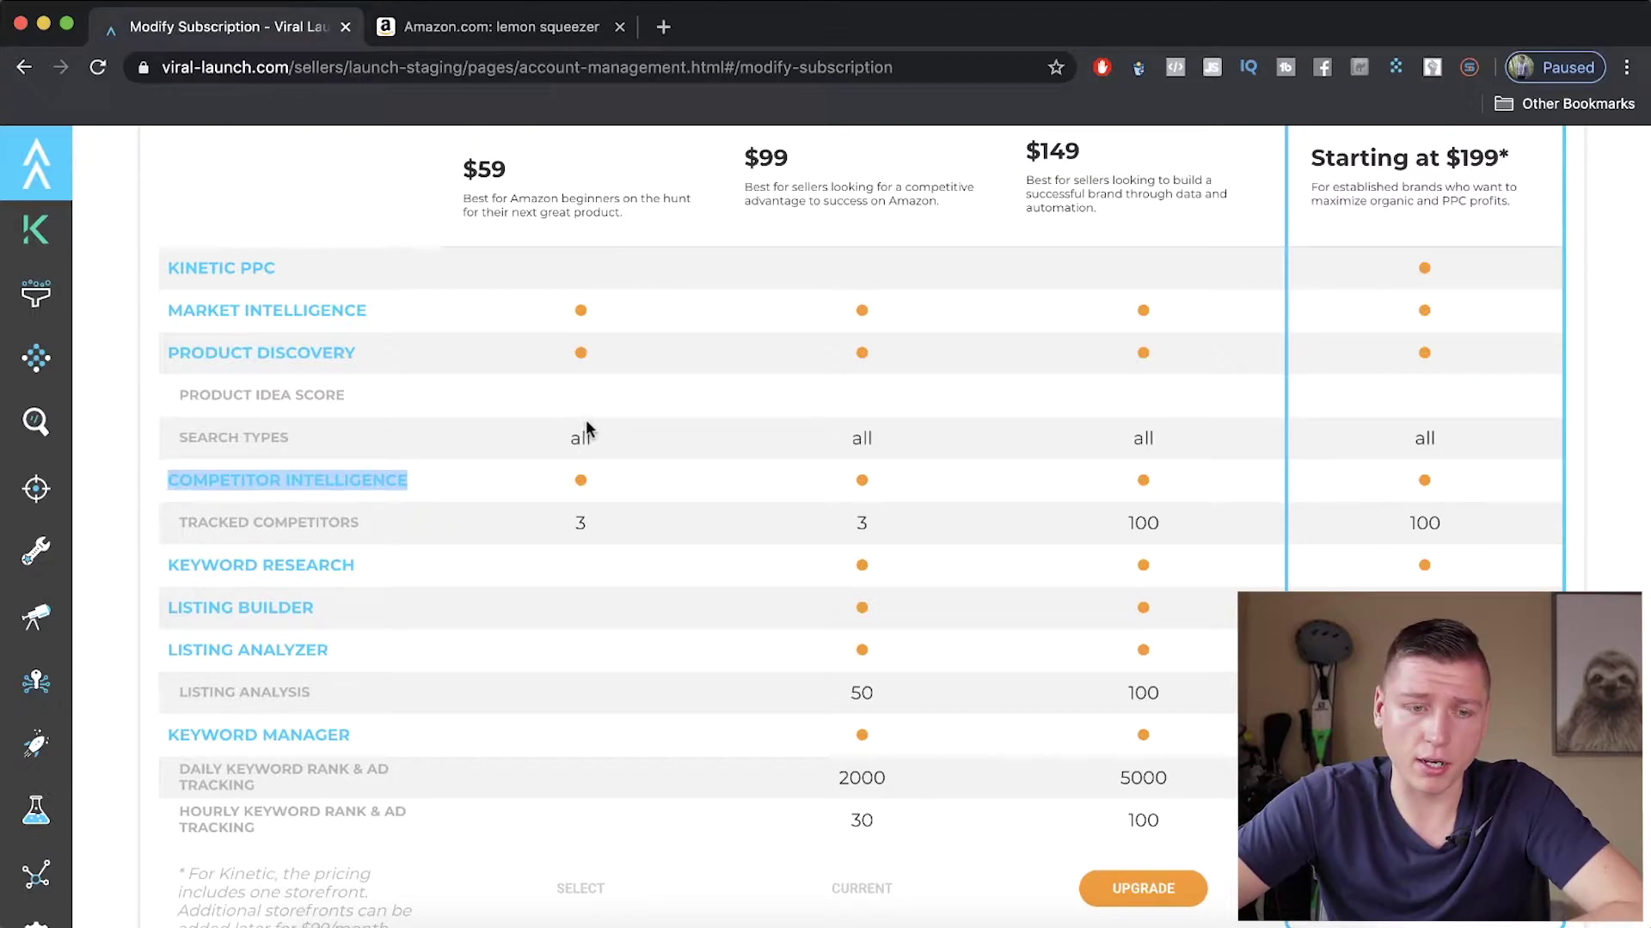
Compare the Pro Seller plan's feature list and limits with the Beginner's Research Kit, Brand Builder and Kinetic plans.
scroll(760, 451, up, 1)
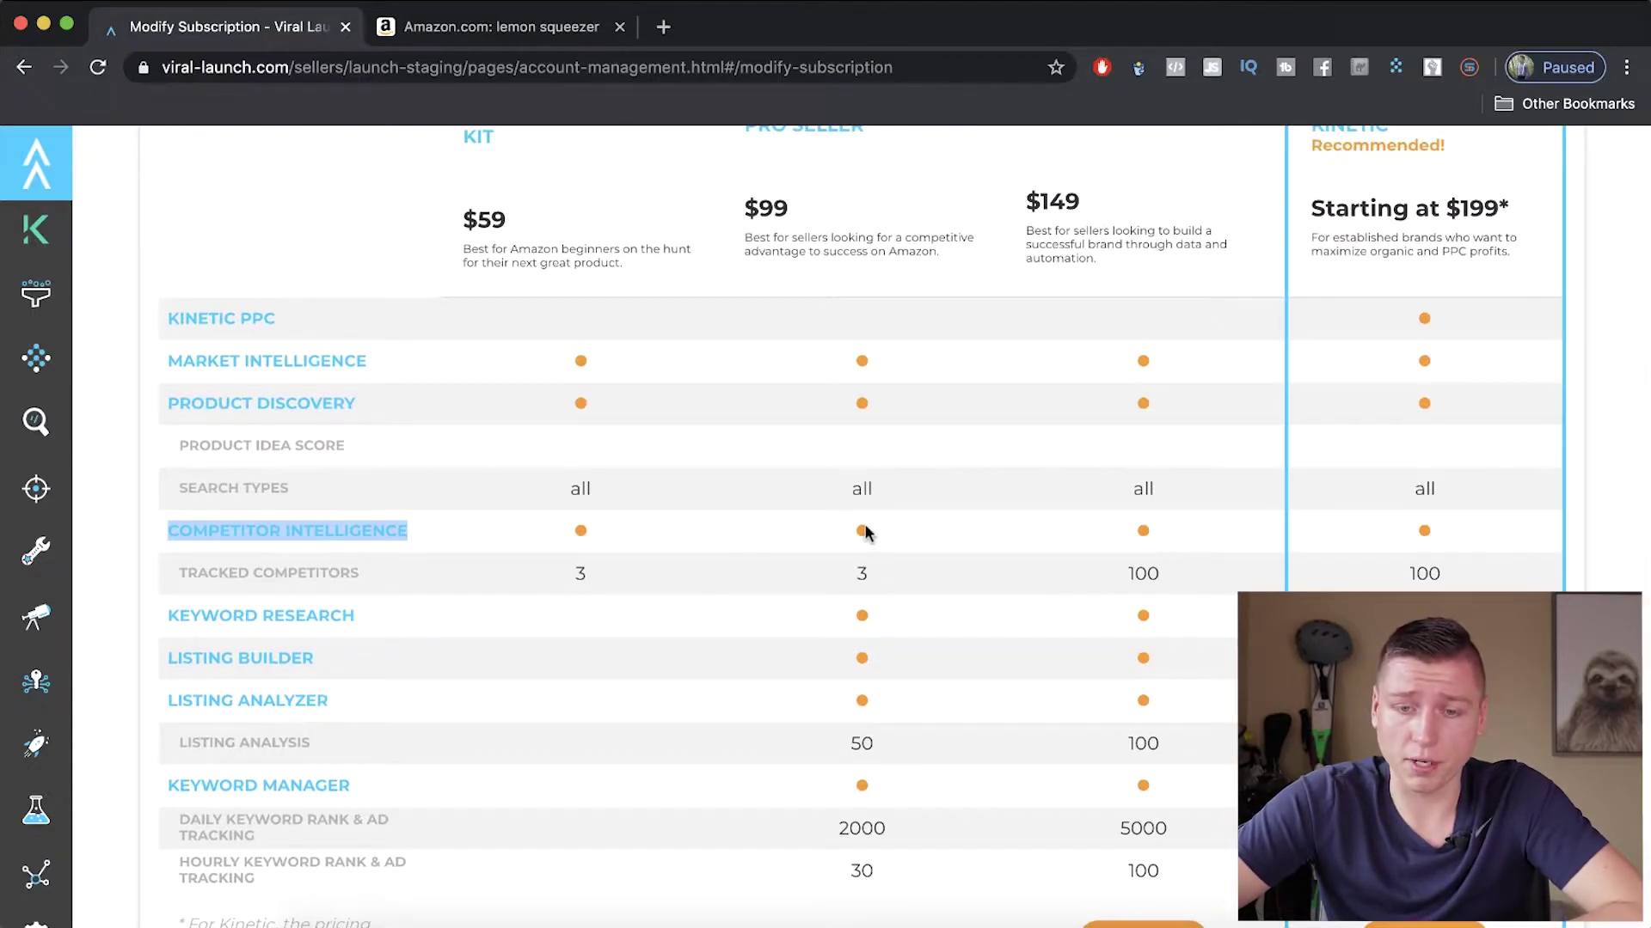
scroll(865, 553, down, 1)
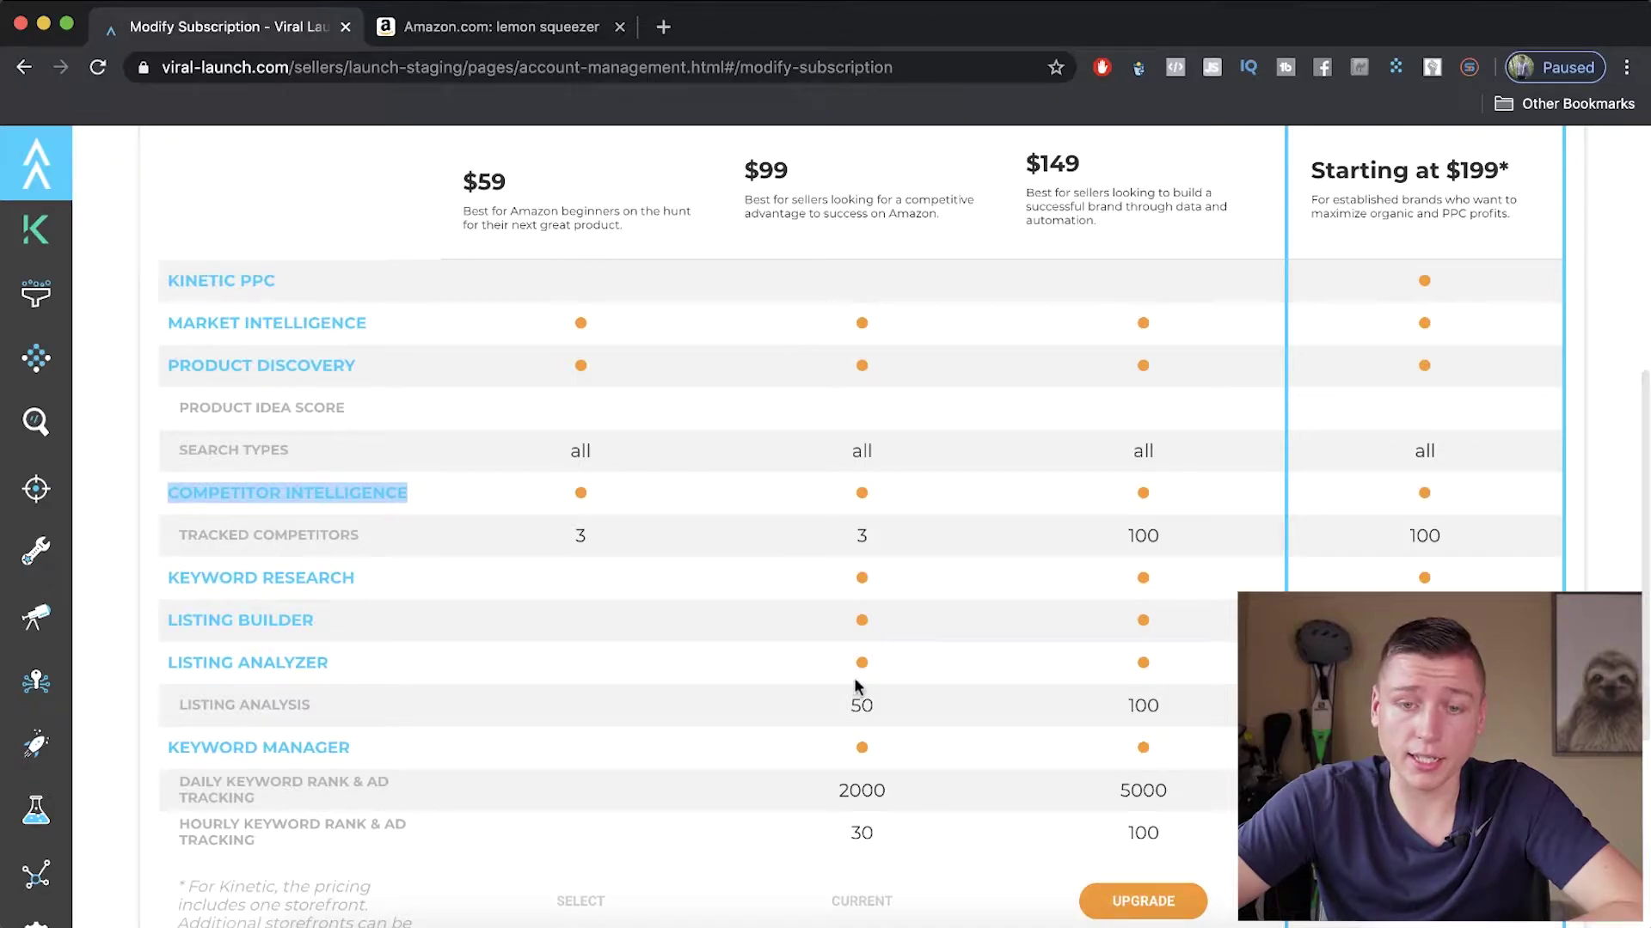
scroll(914, 536, up, 4)
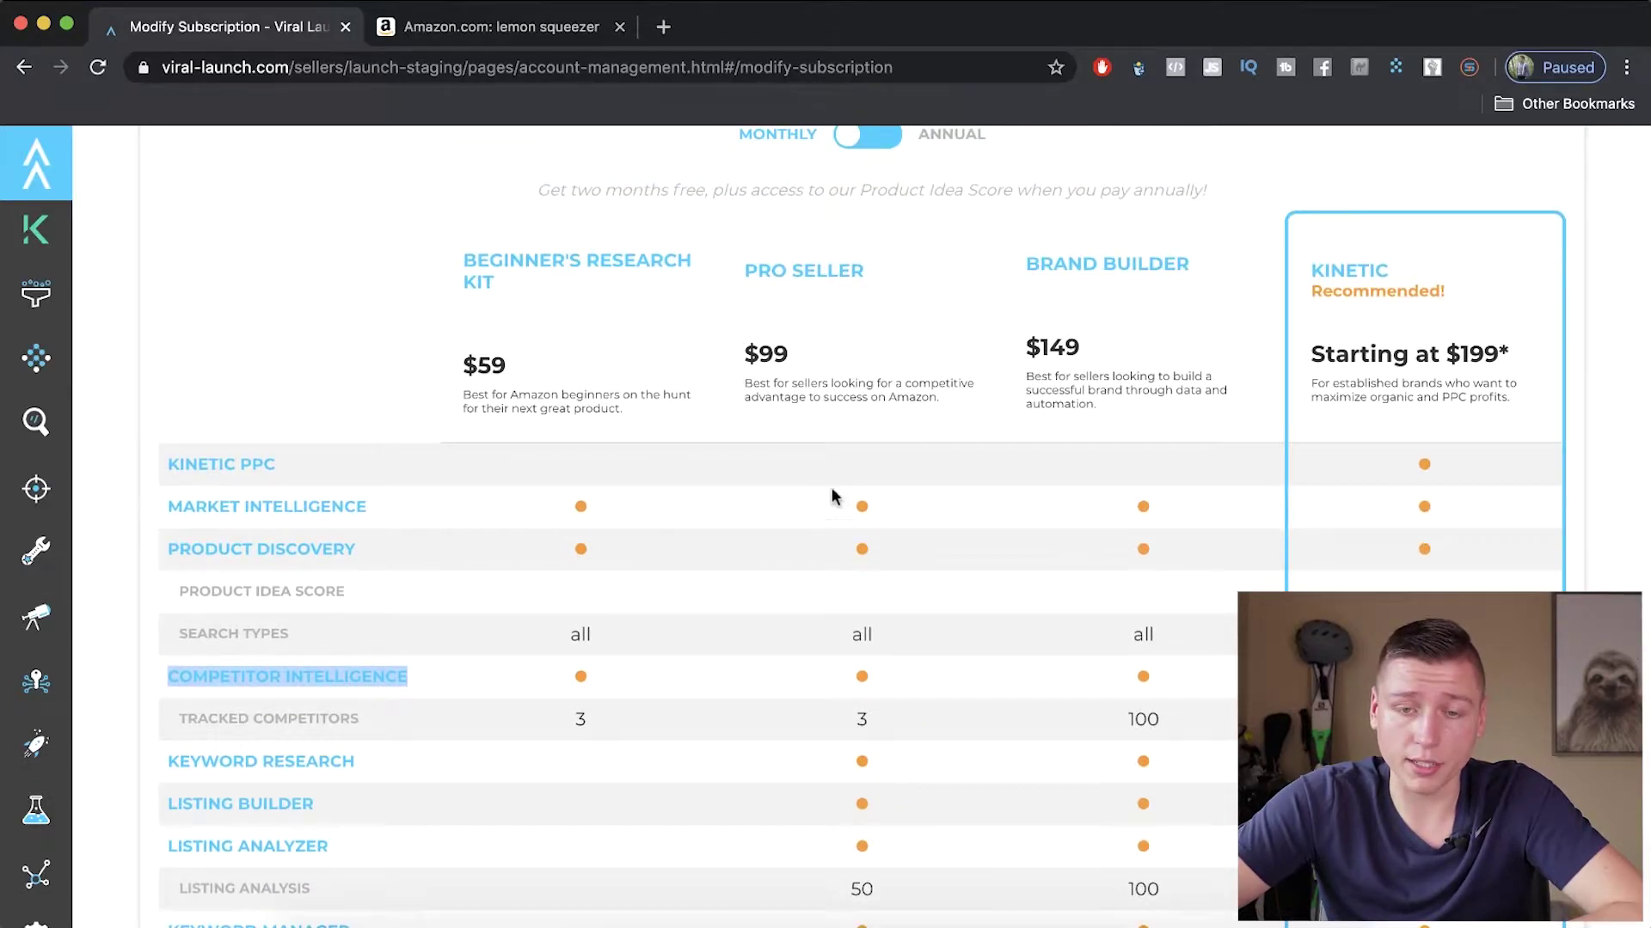
scroll(835, 533, down, 3)
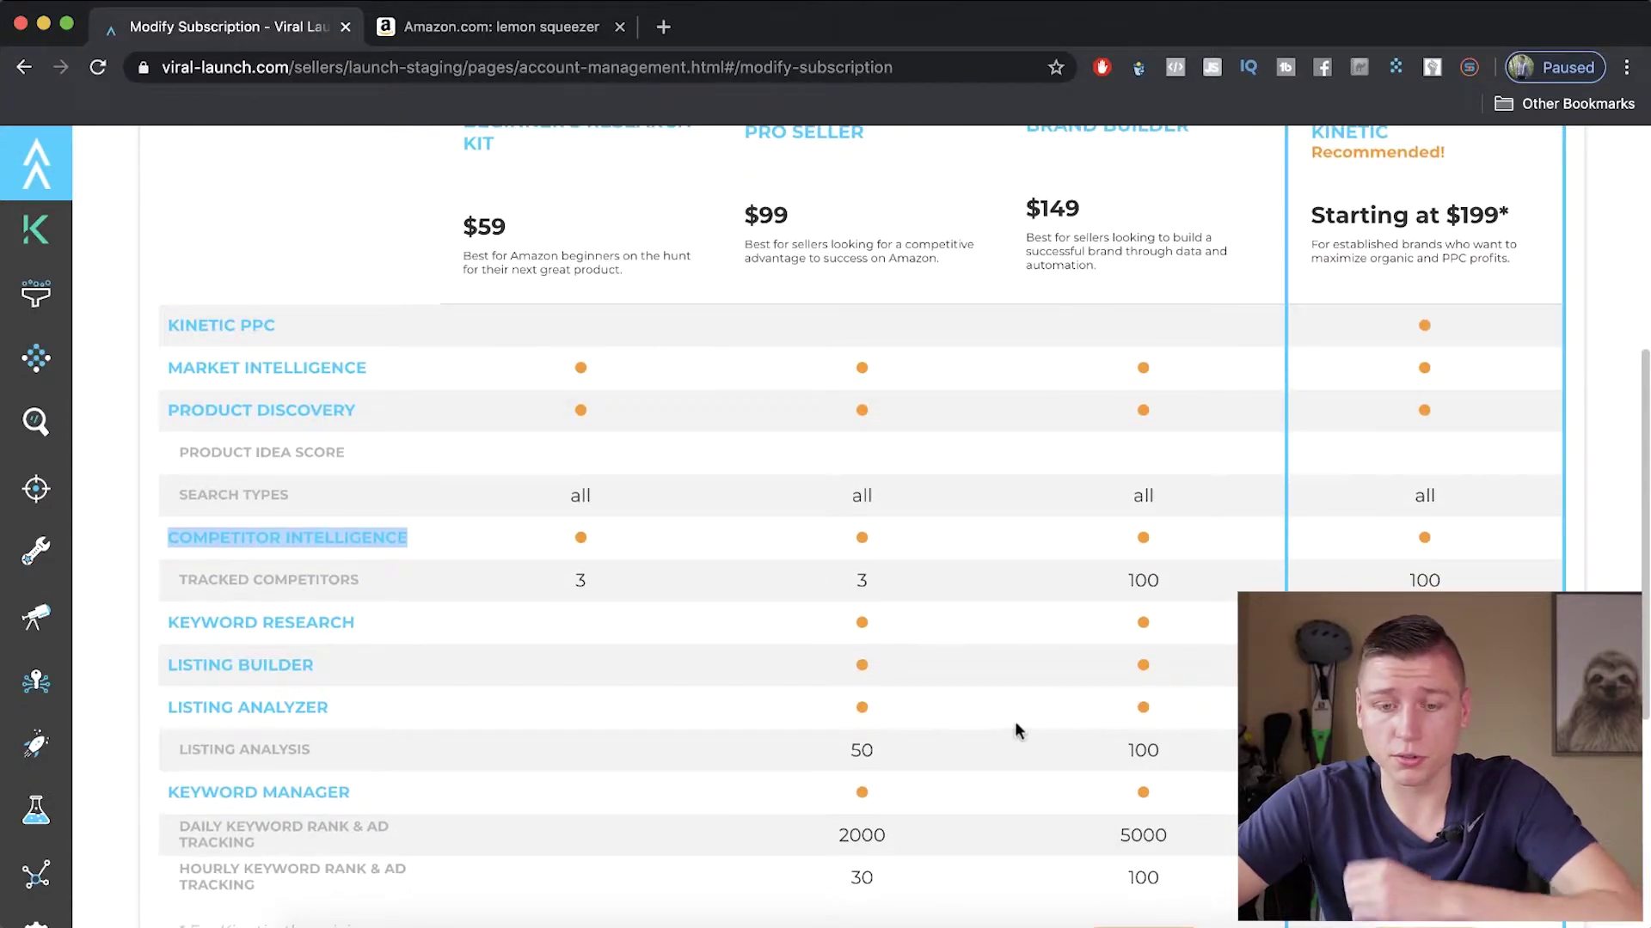
scroll(1003, 731, up, 3)
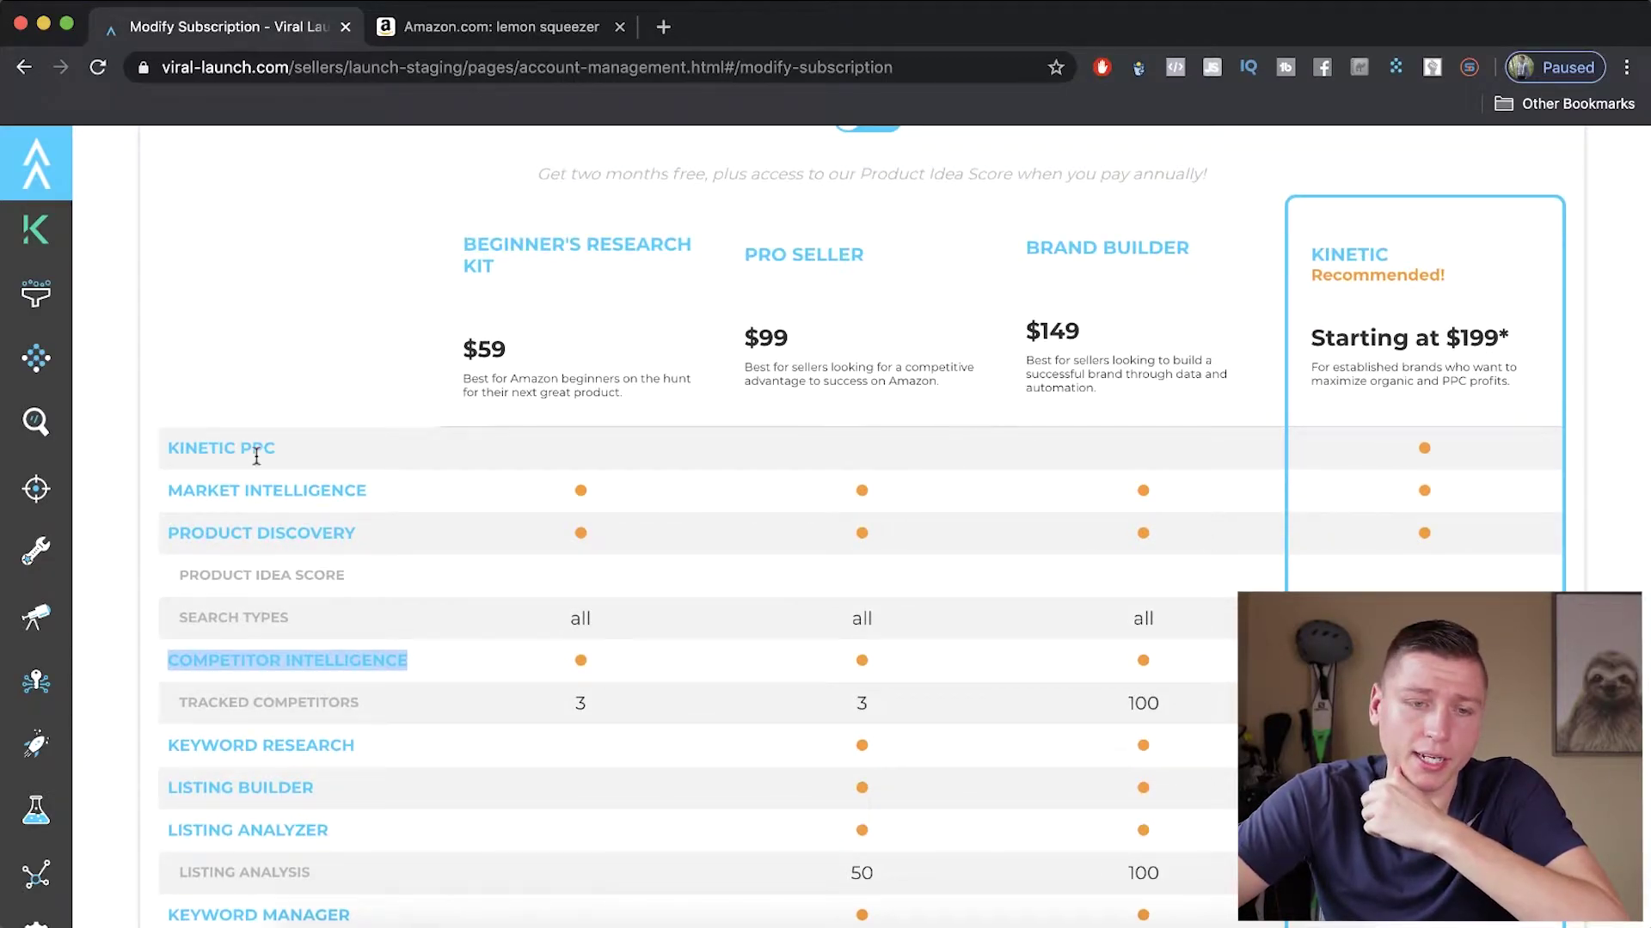
mouse_move(25, 212)
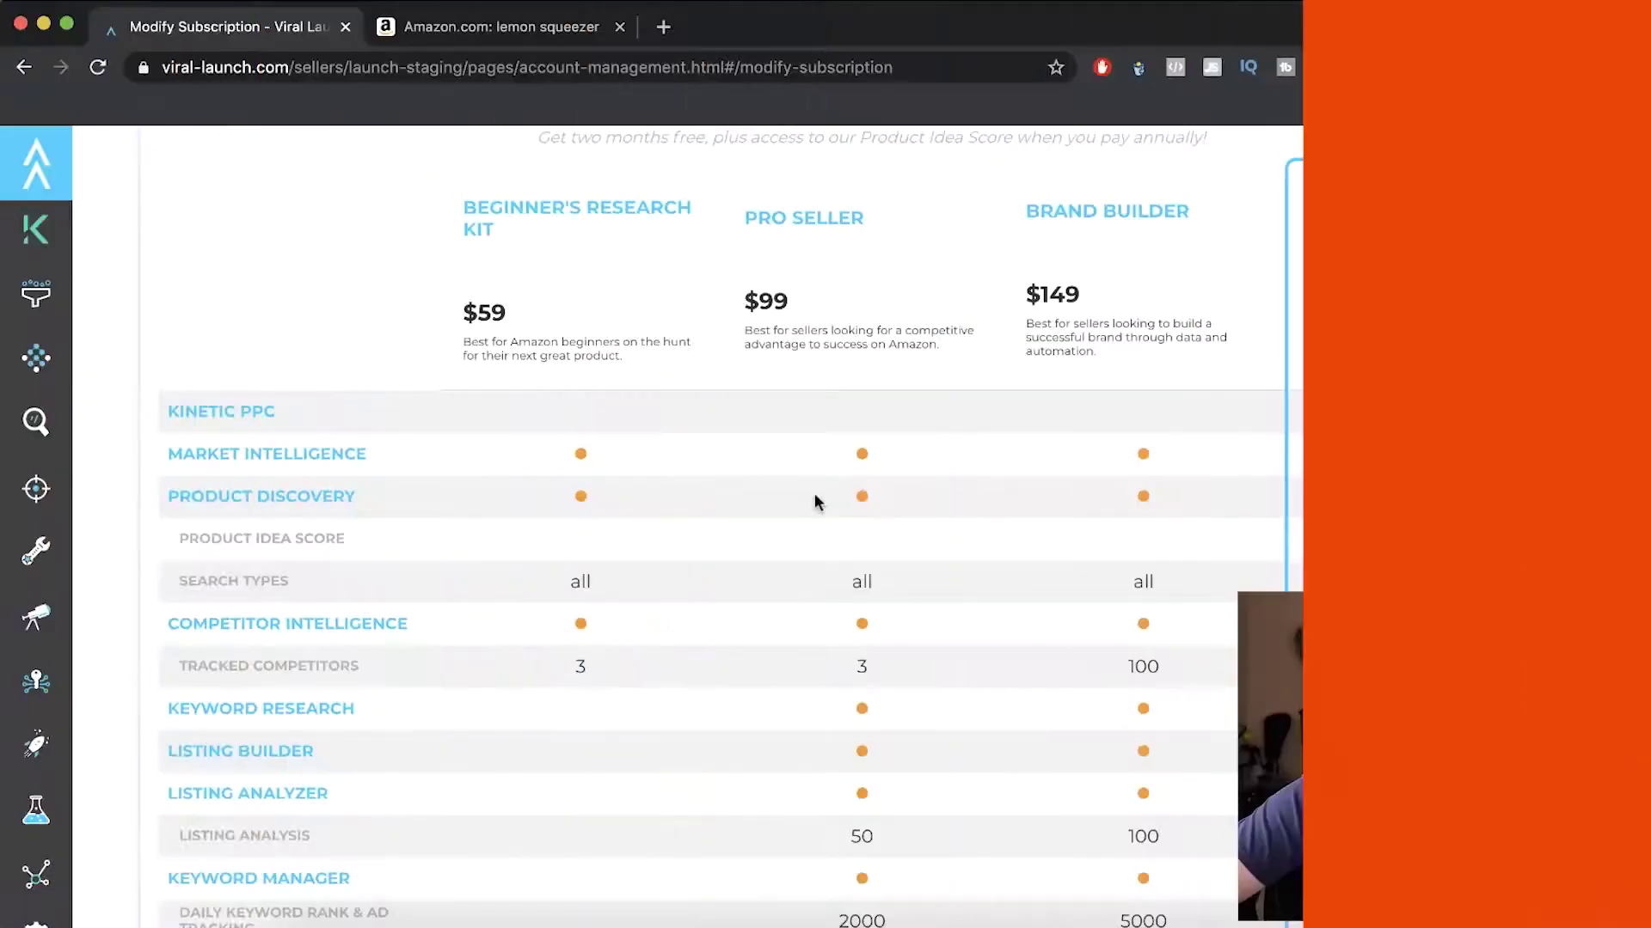
Check the Pro Seller plan's monthly price against the prices of the neighbouring plans.
scroll(814, 496, down, 1)
scroll(814, 496, up, 2)
scroll(815, 496, up, 1)
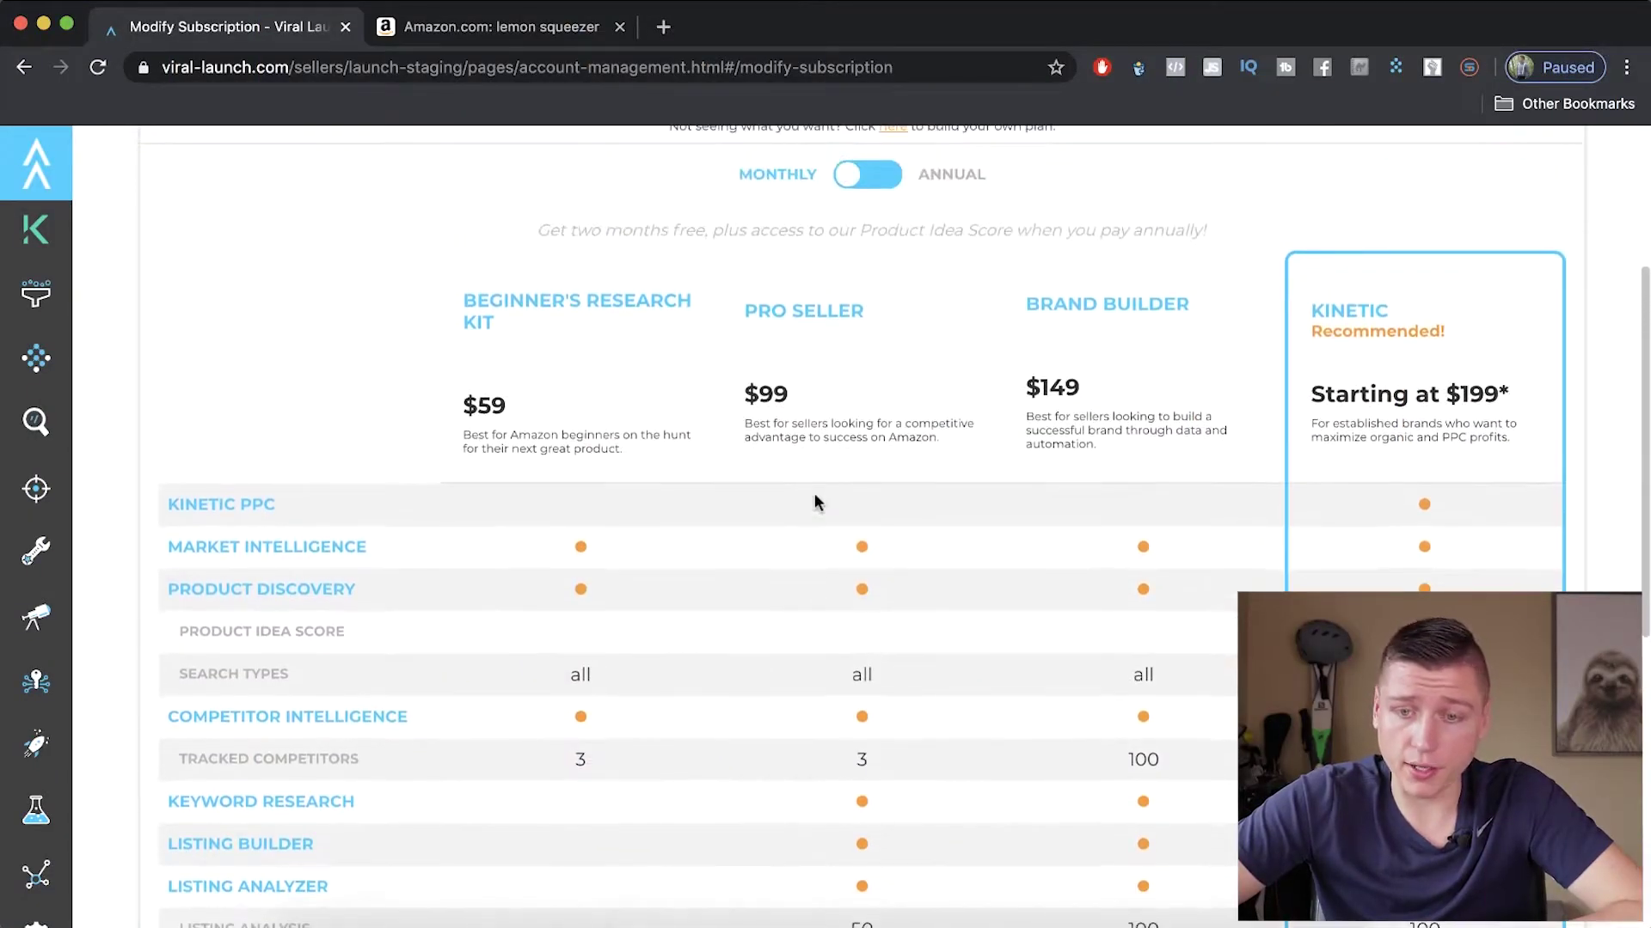
drag(802, 386, 727, 385)
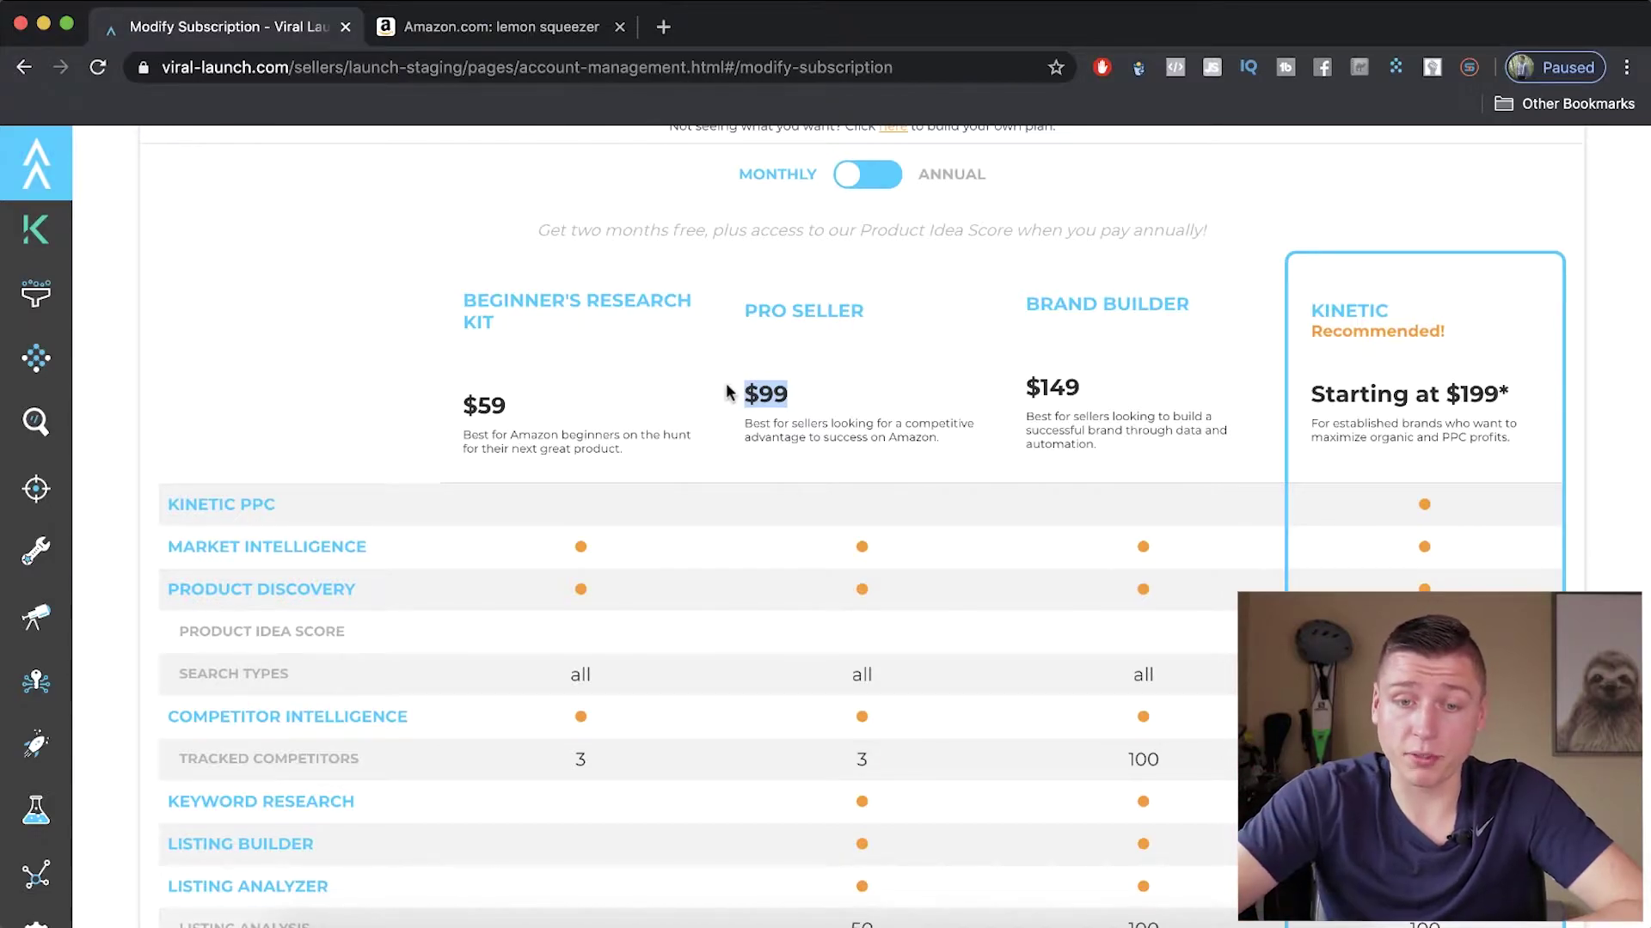
scroll(952, 460, up, 2)
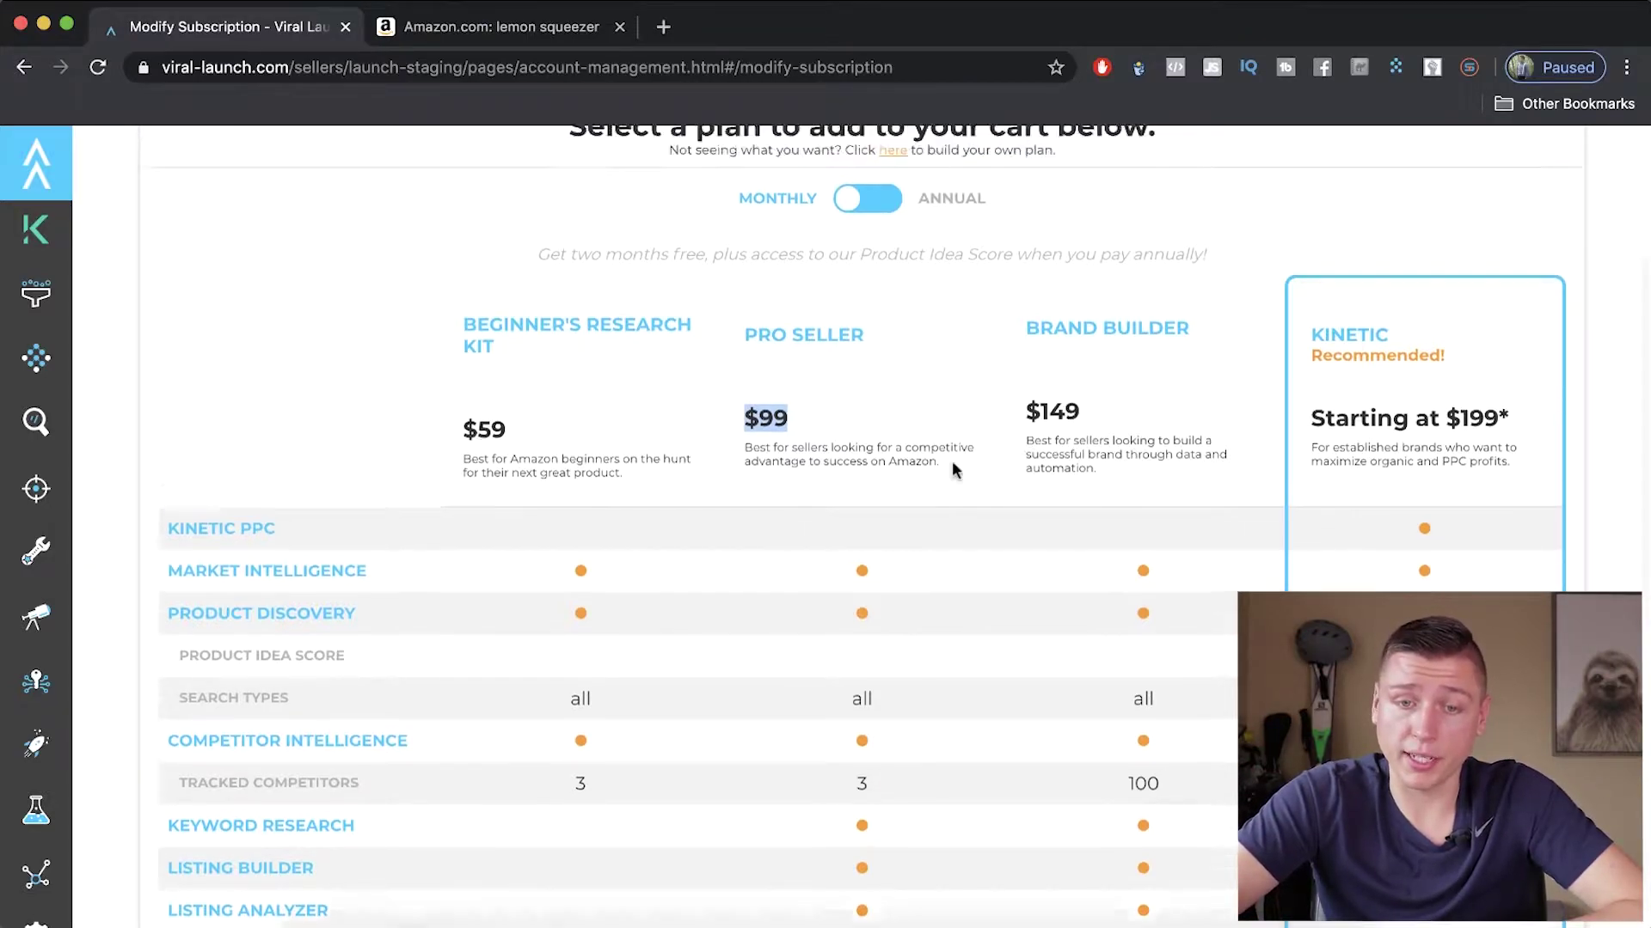
click(735, 405)
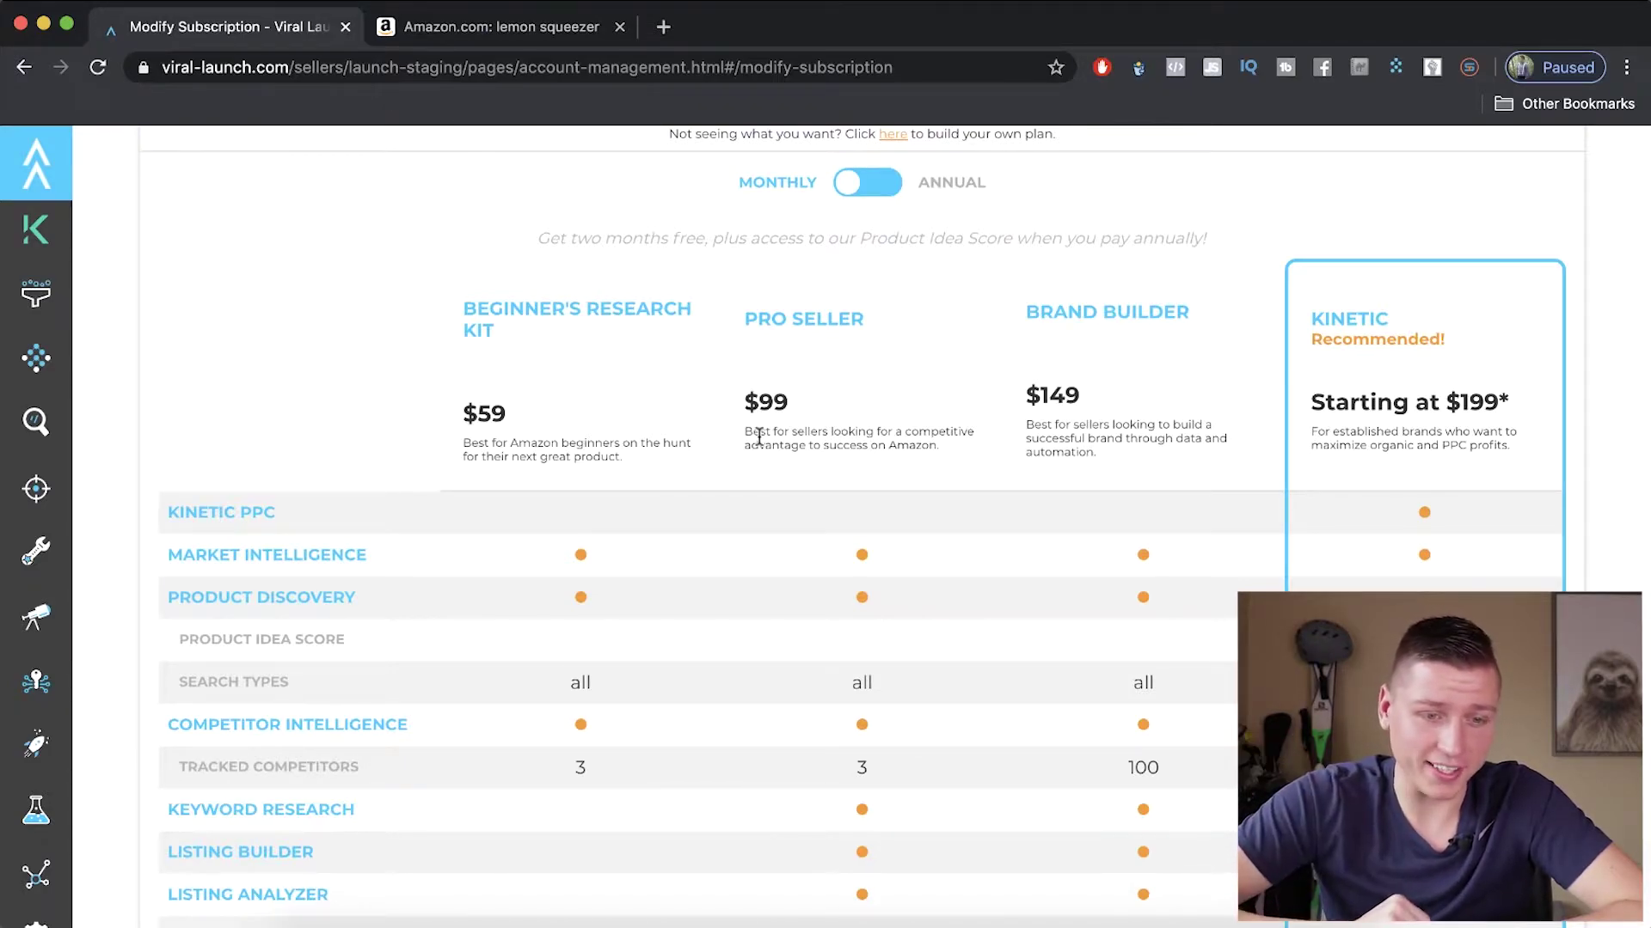
scroll(256, 281, up, 2)
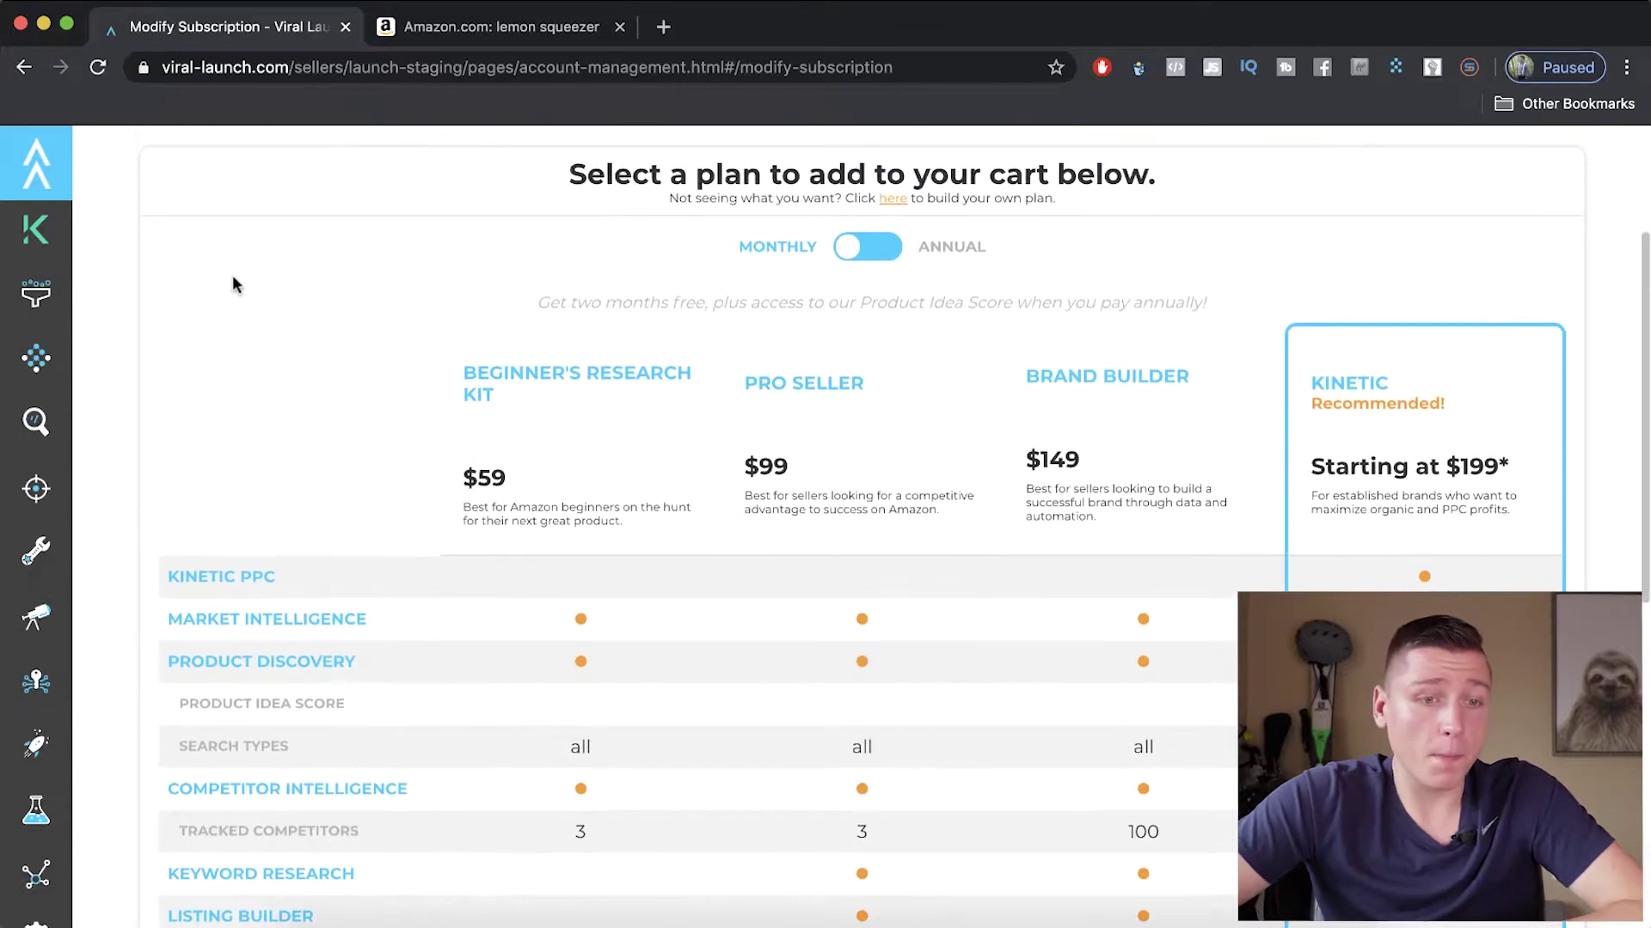
Open the Product Discovery search.
mouse_move(62, 247)
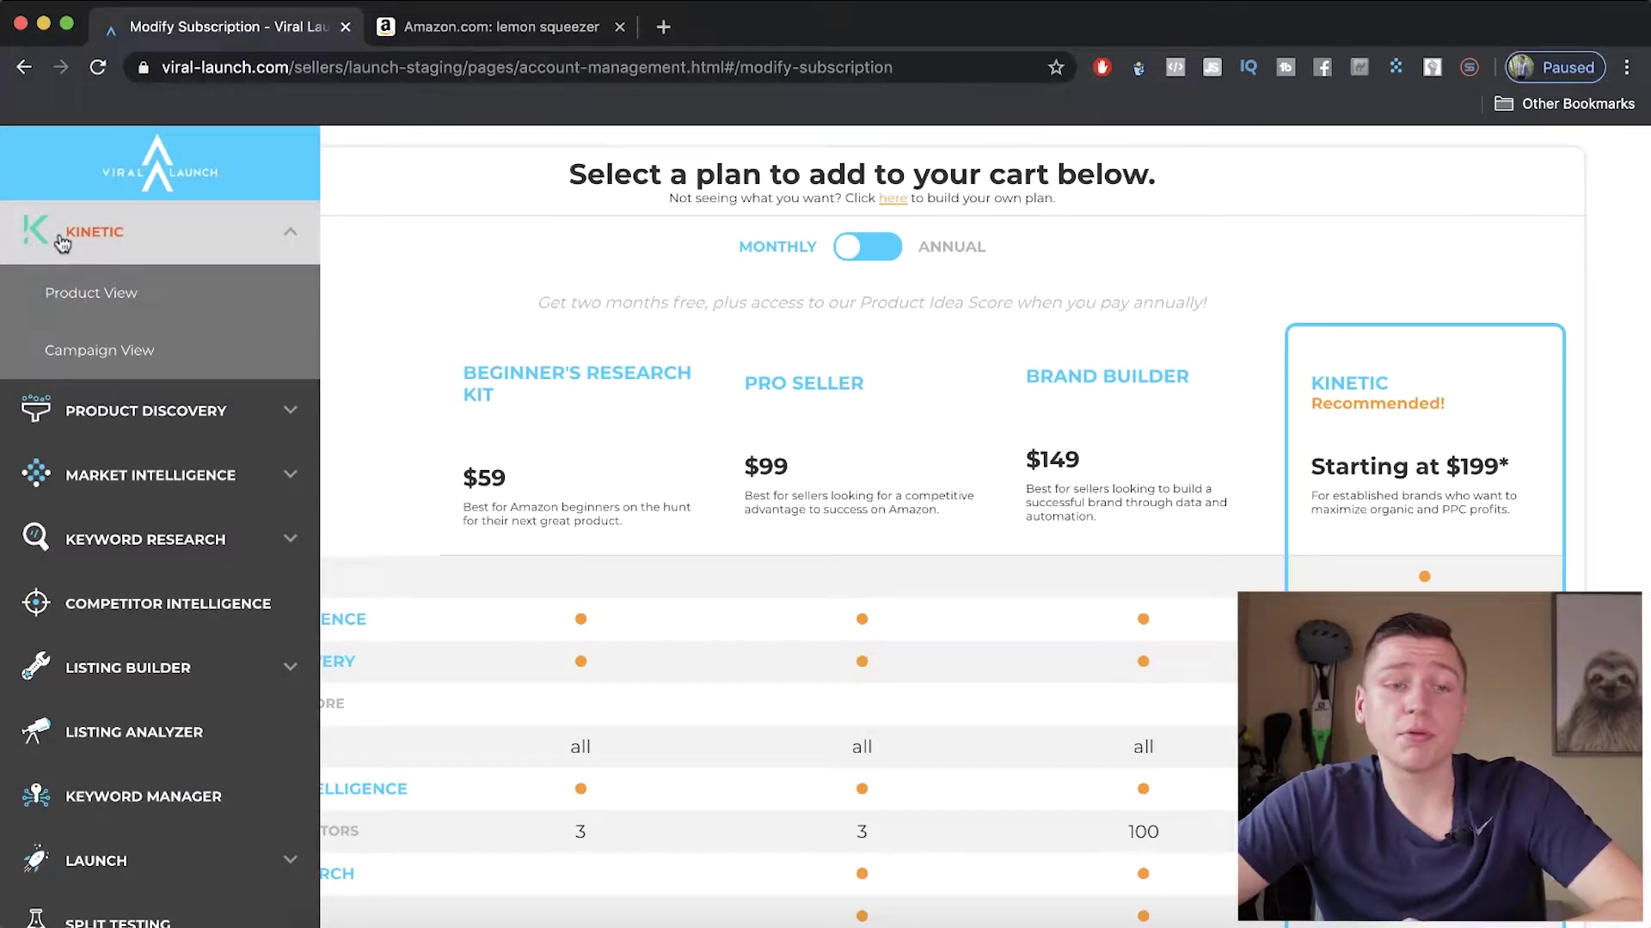
click(48, 407)
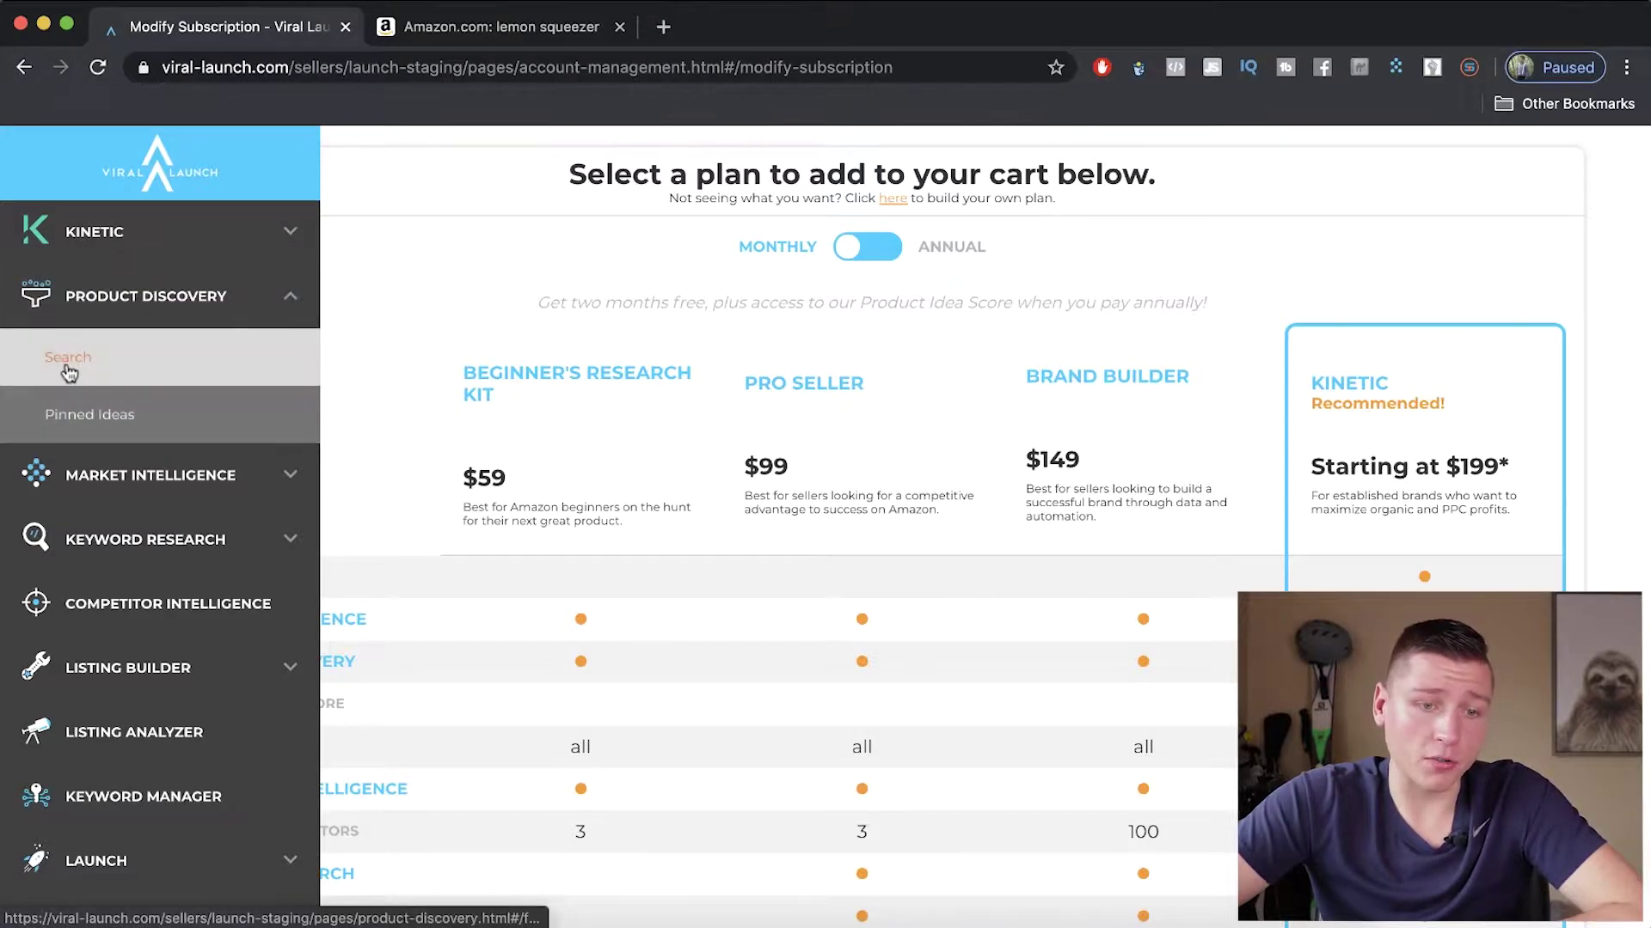
click(68, 368)
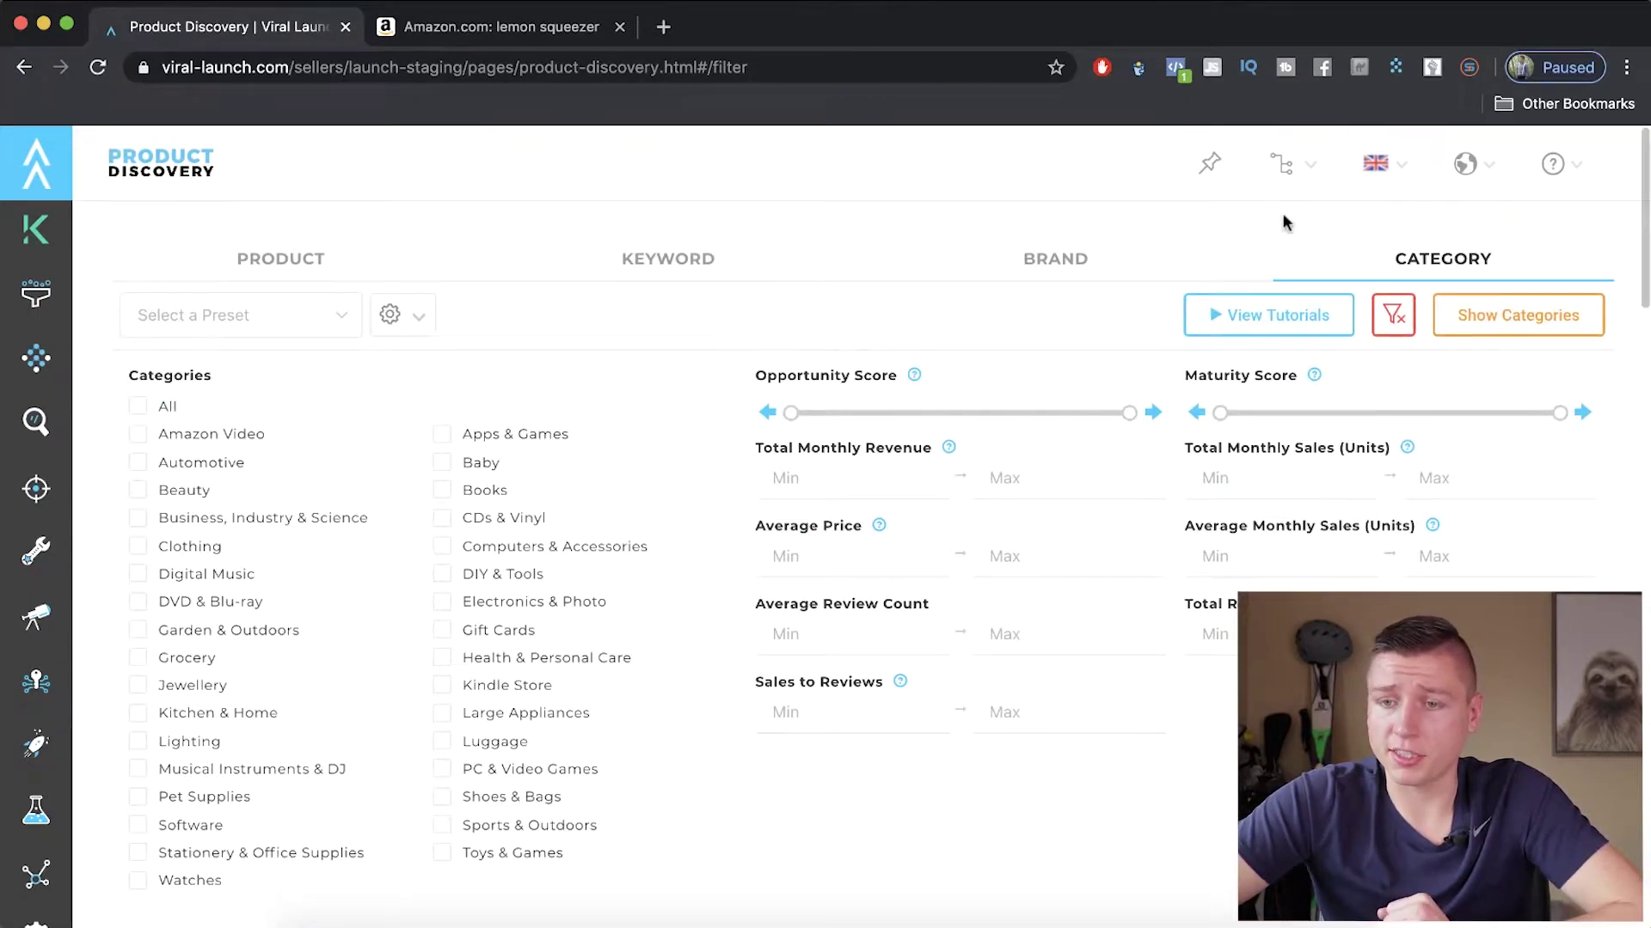
Set the Product Discovery marketplace to United States and review the other available marketplaces.
click(1384, 172)
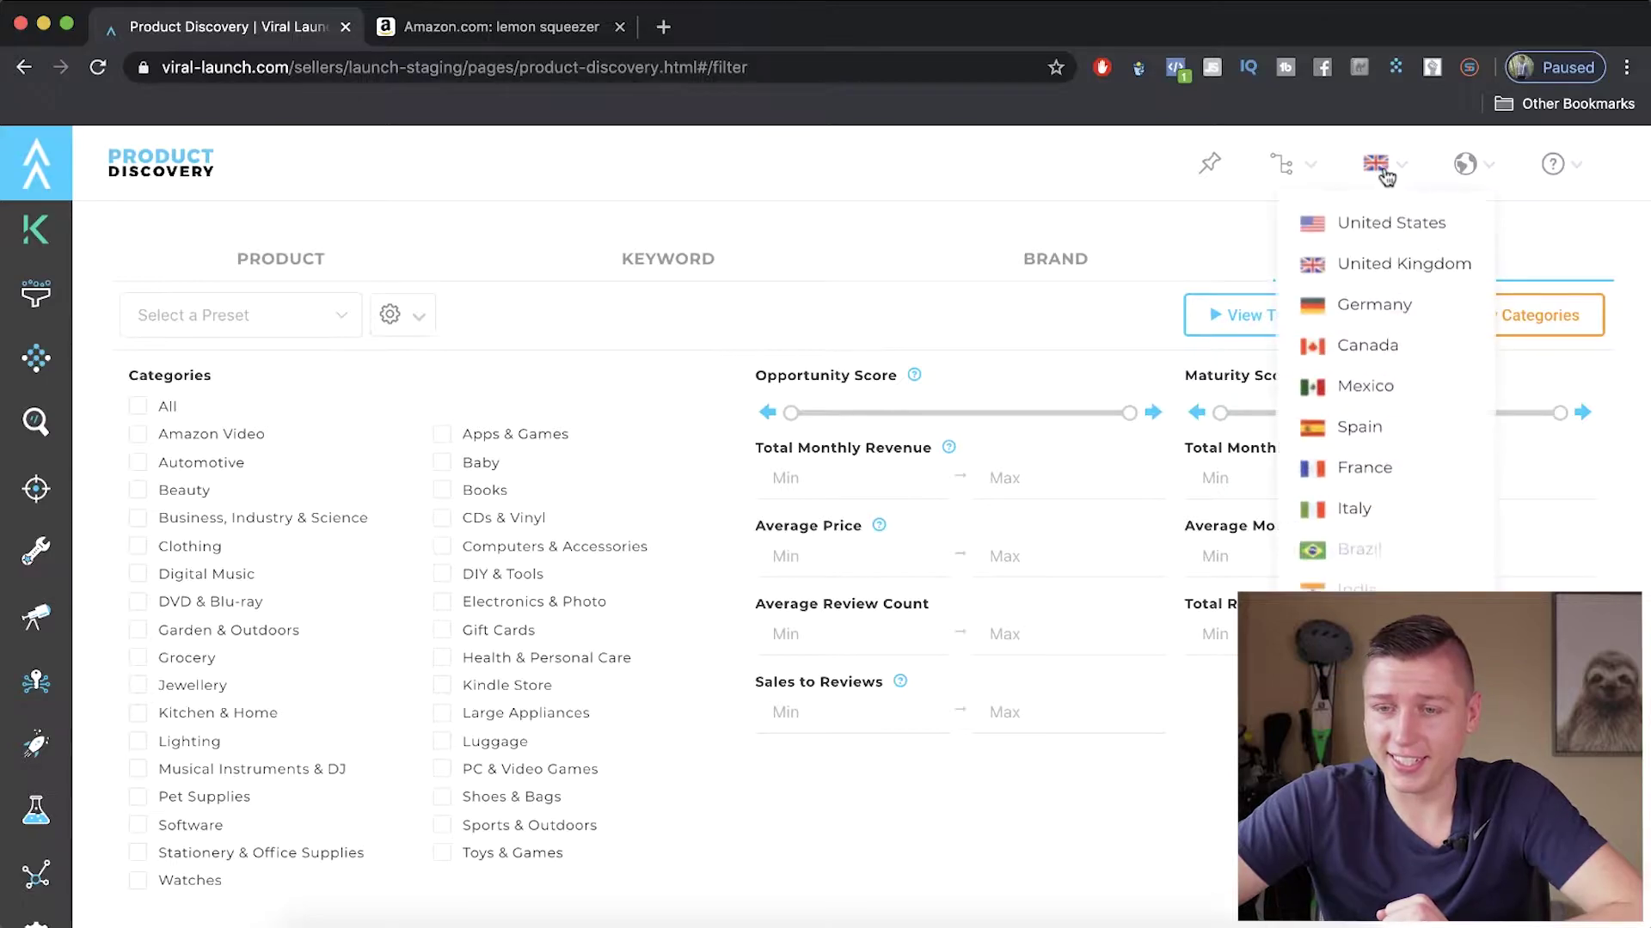
click(1343, 227)
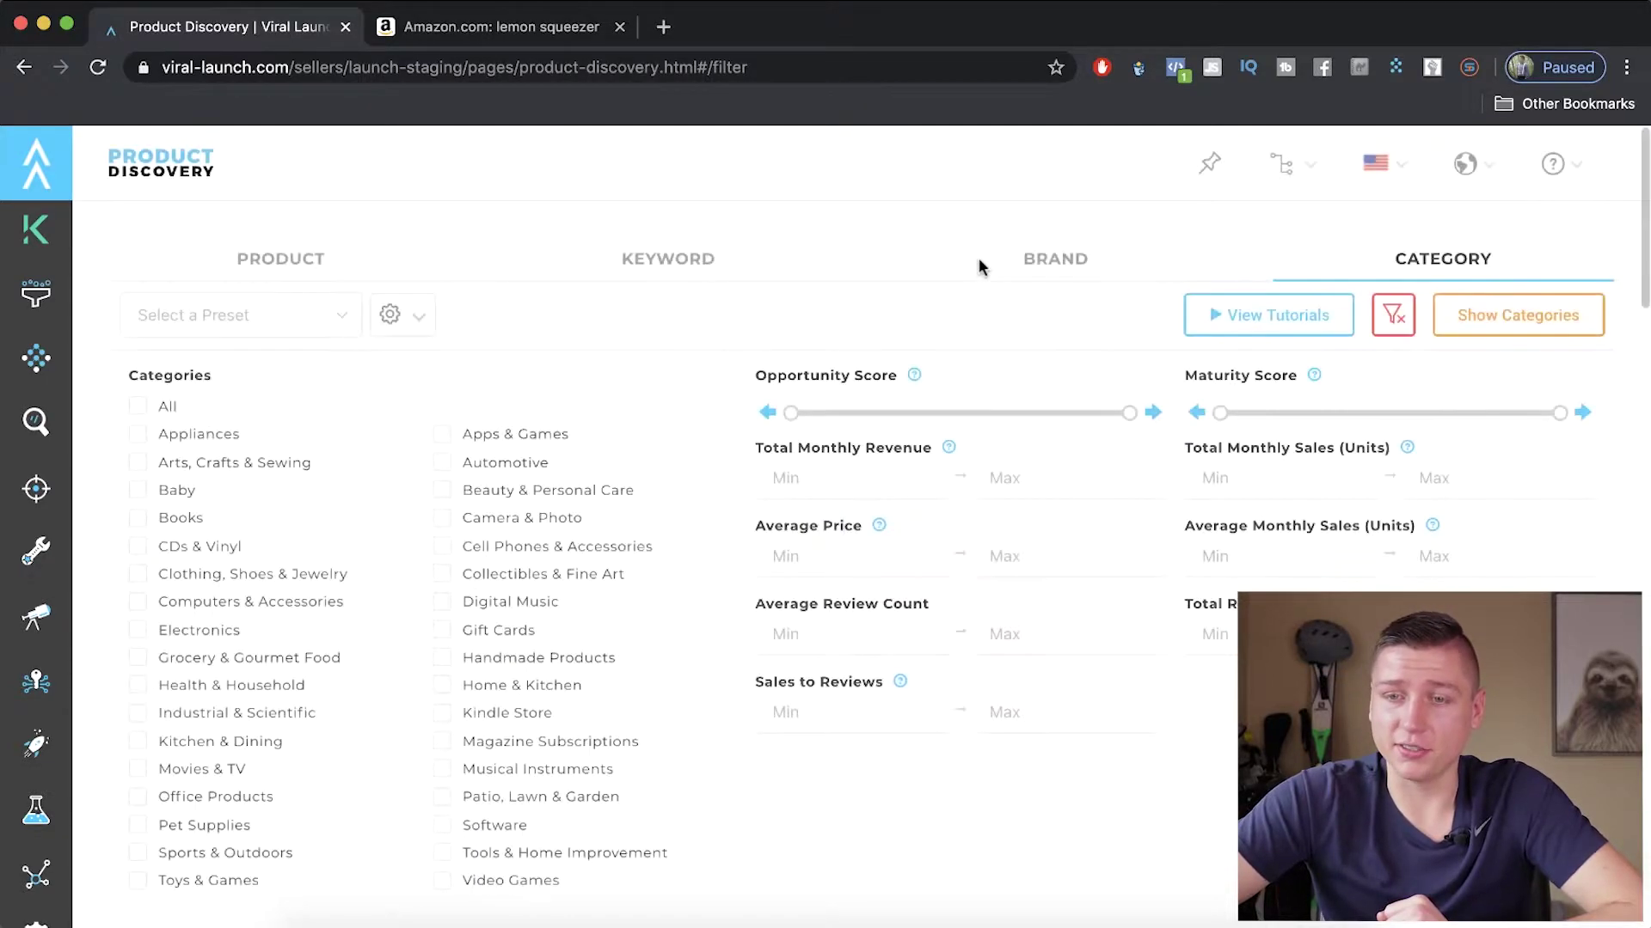
click(1378, 164)
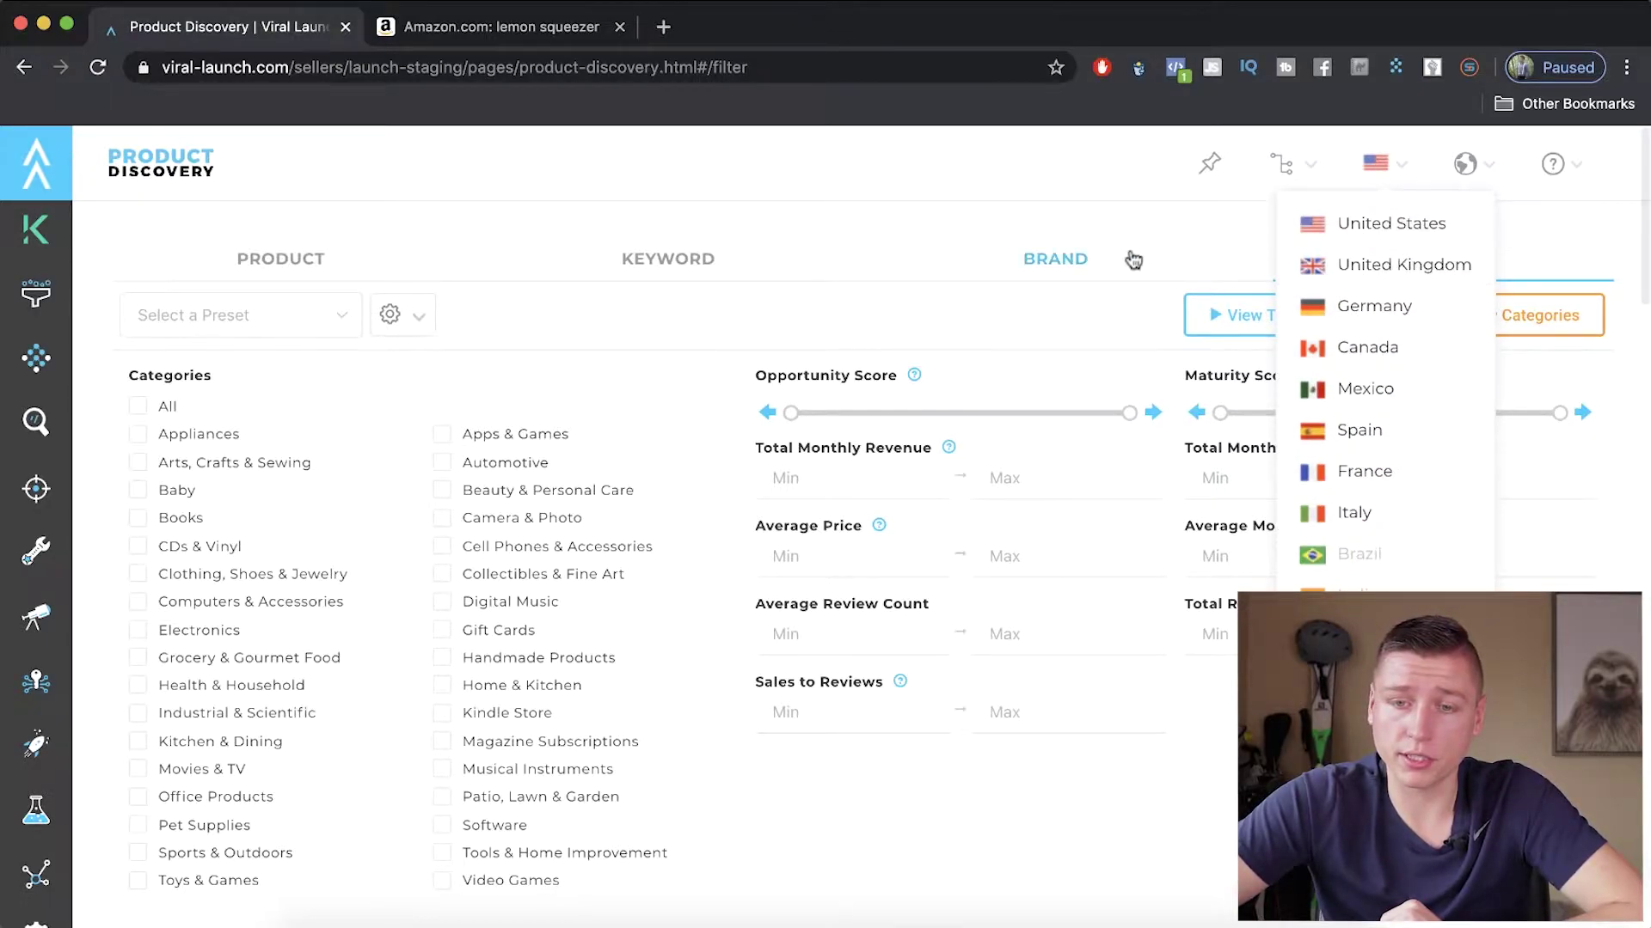
click(932, 299)
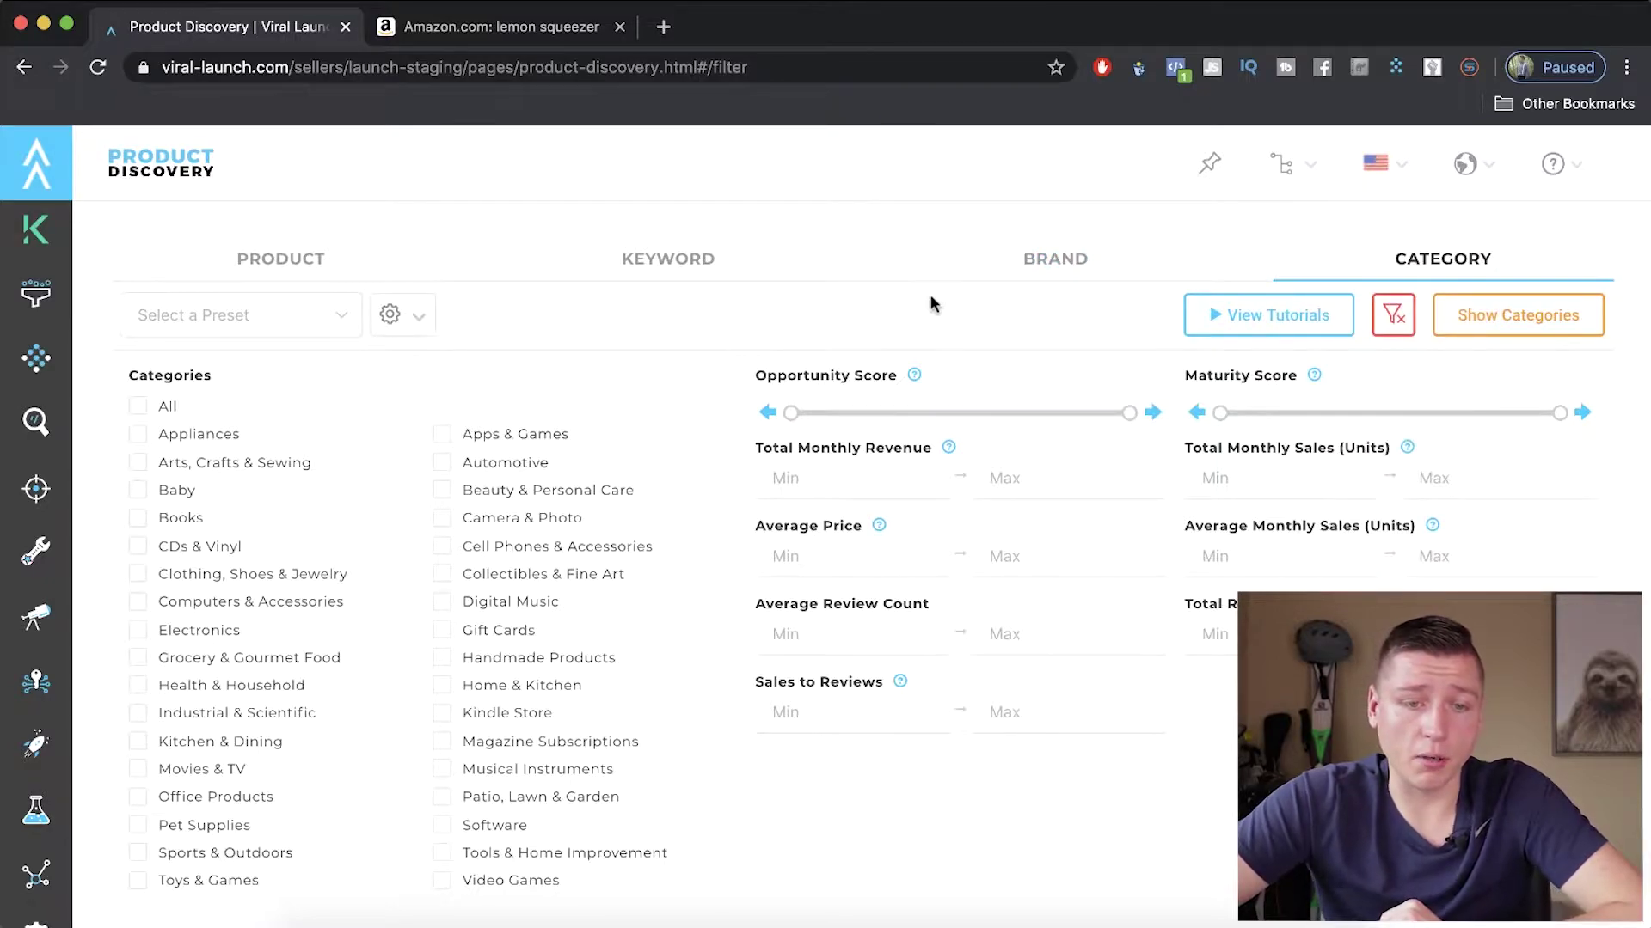
Include all product categories in the category search filter.
scroll(931, 303, down, 1)
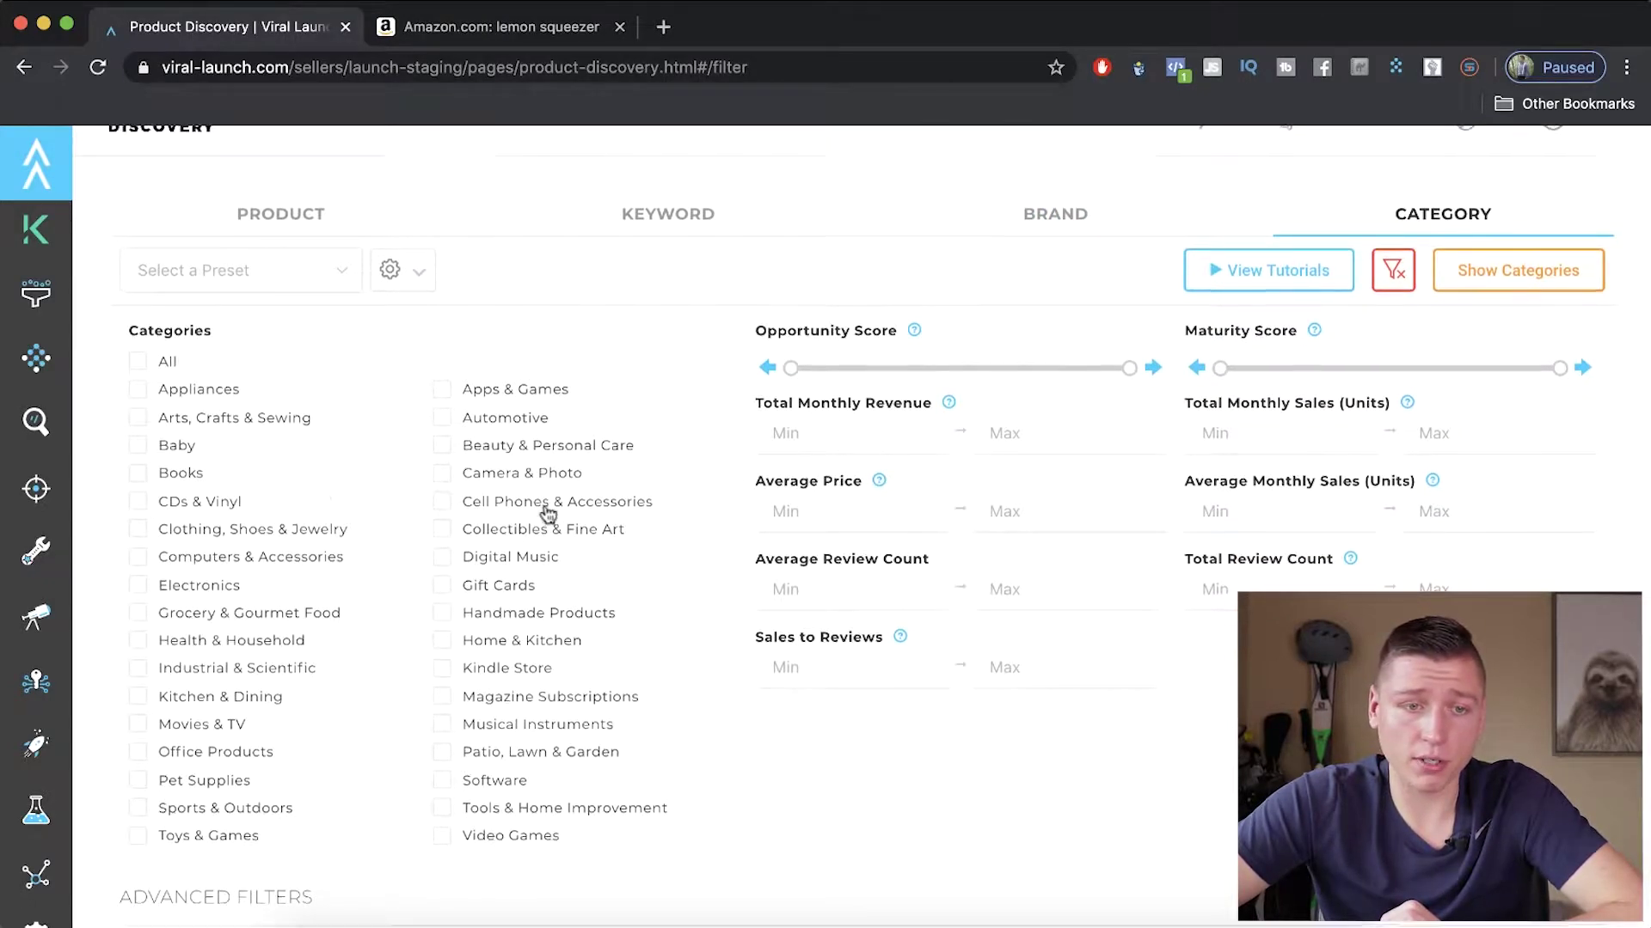
scroll(545, 508, up, 1)
scroll(380, 494, down, 1)
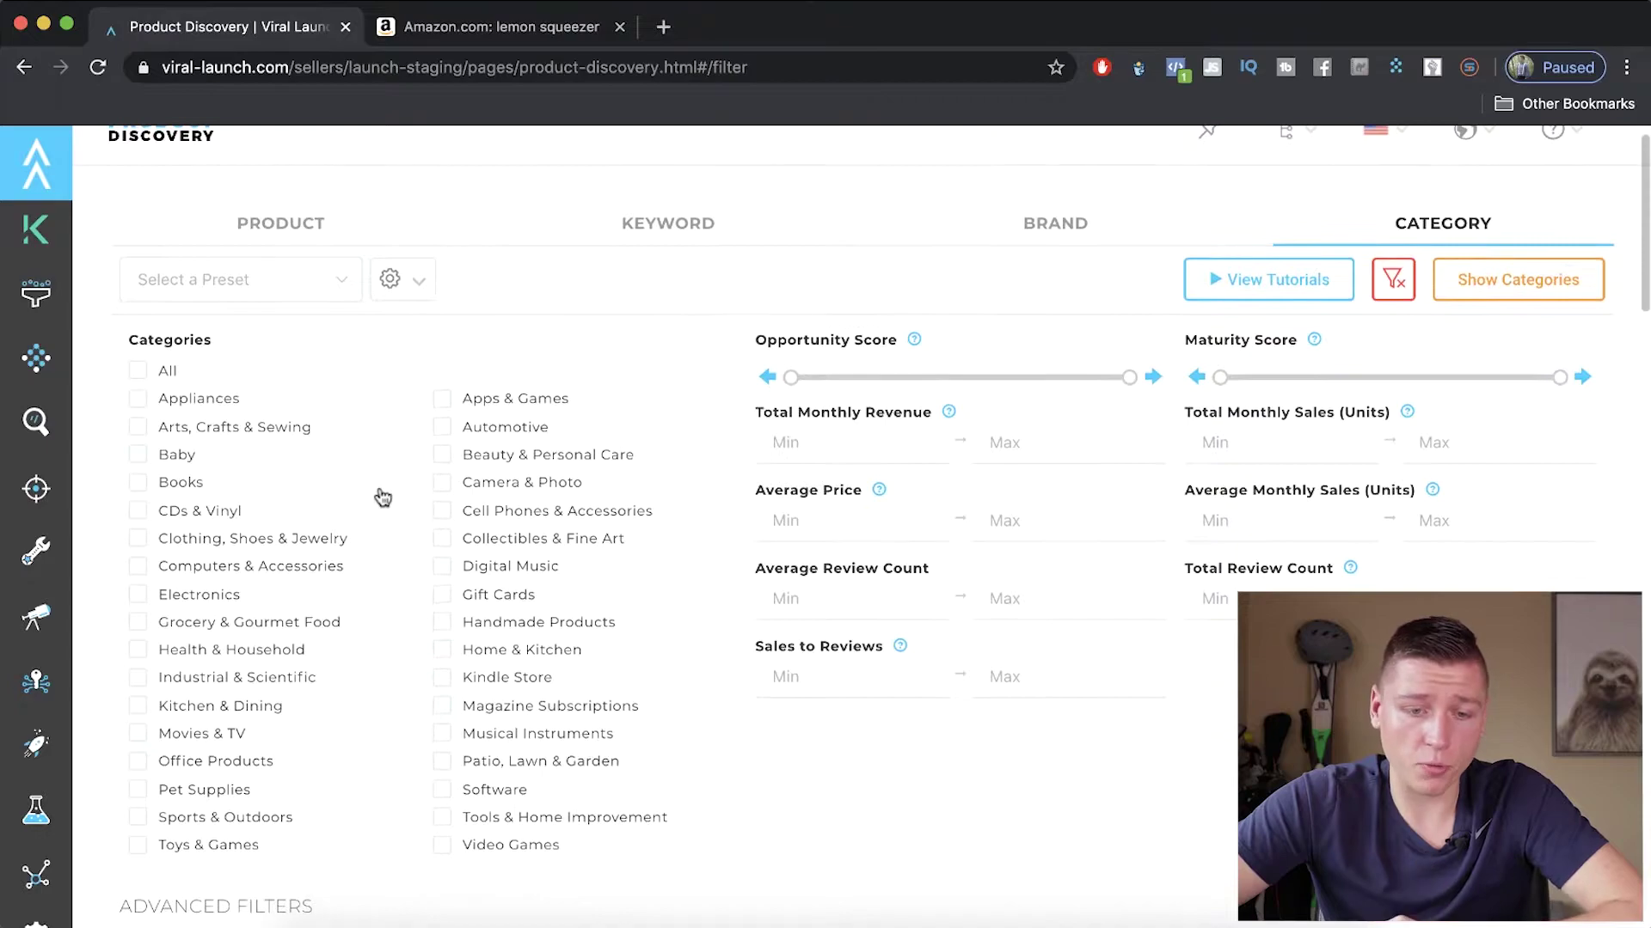
scroll(383, 495, down, 1)
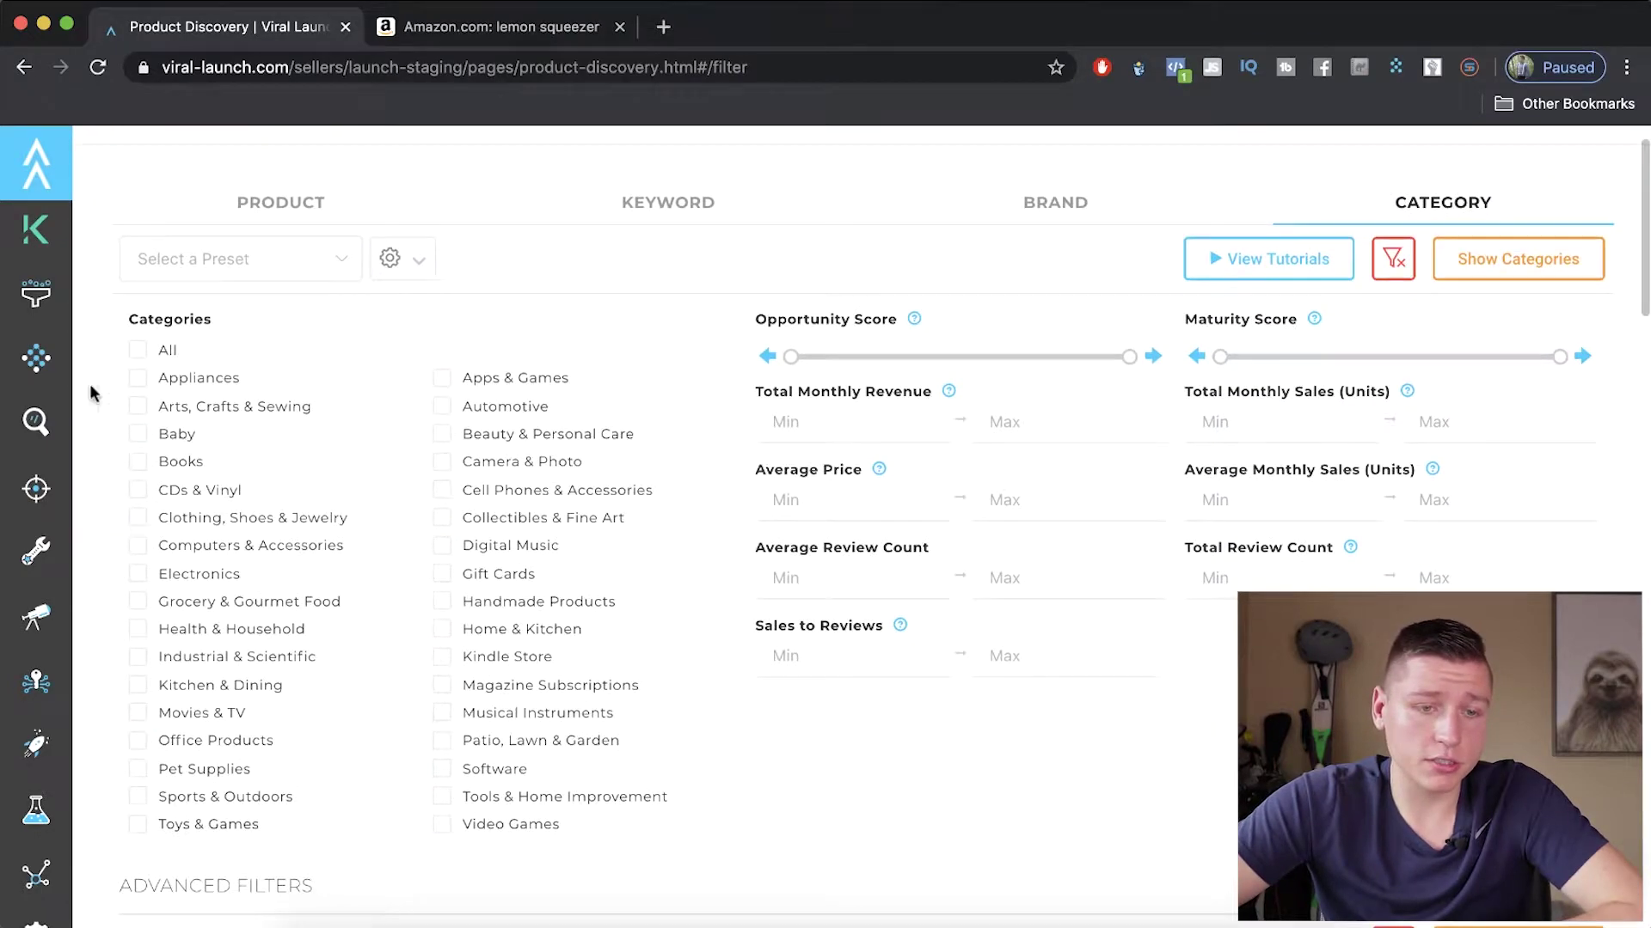
click(139, 350)
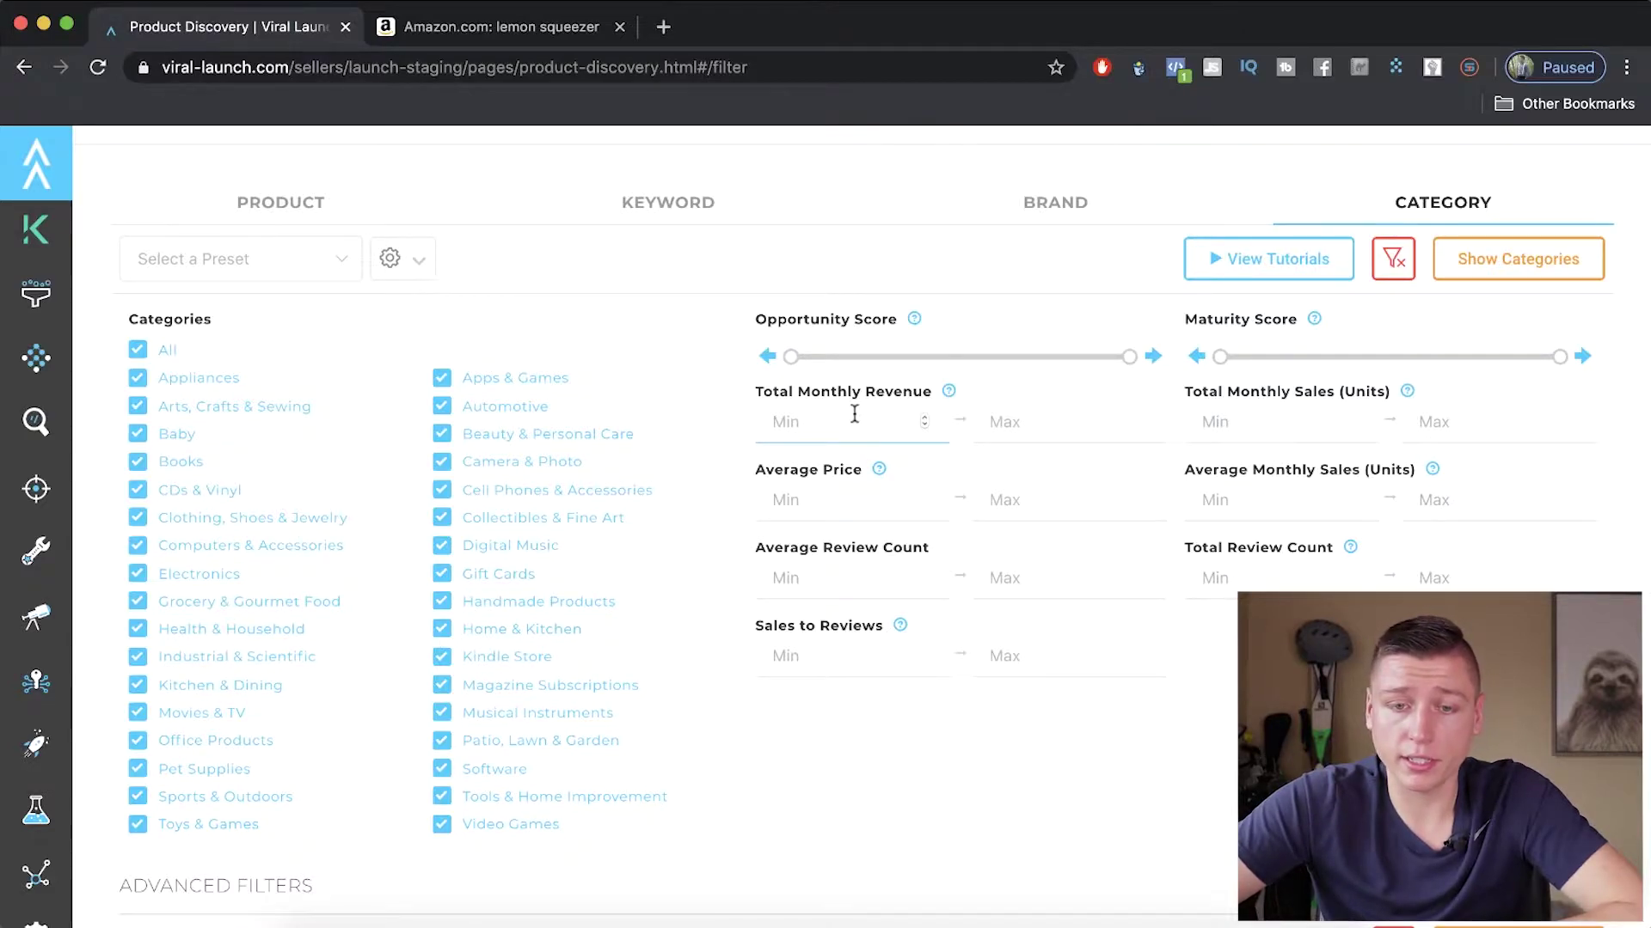
Set the total monthly revenue filter to a minimum of 5000 and a maximum of 25000.
click(815, 416)
text(5000)
click(1030, 421)
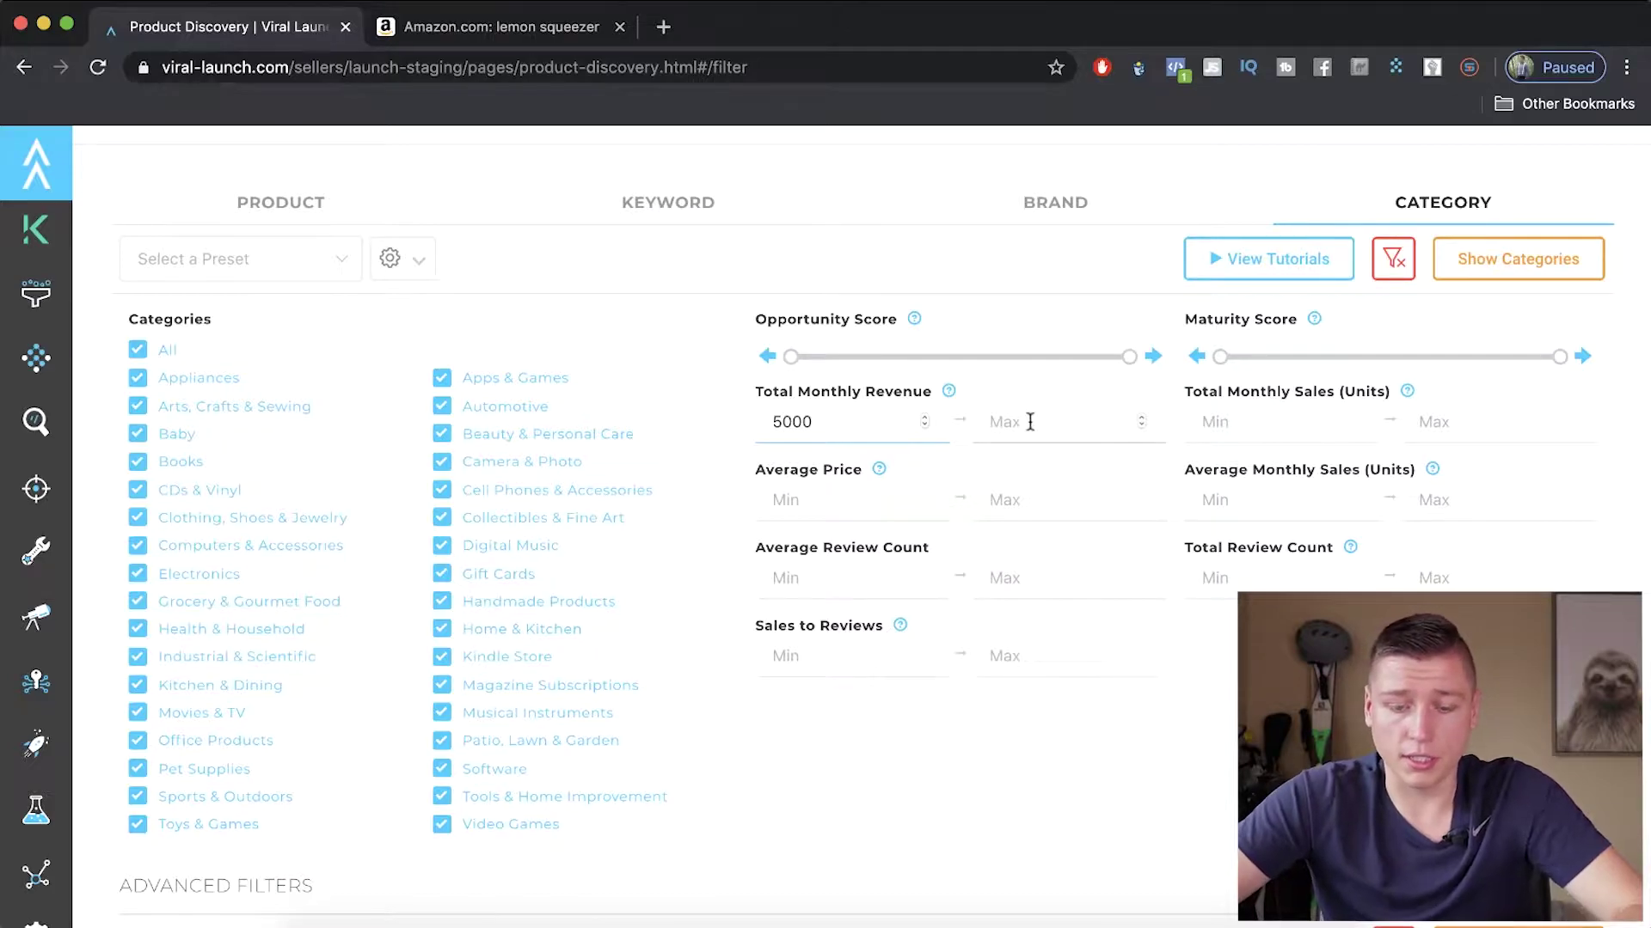
text(35000)
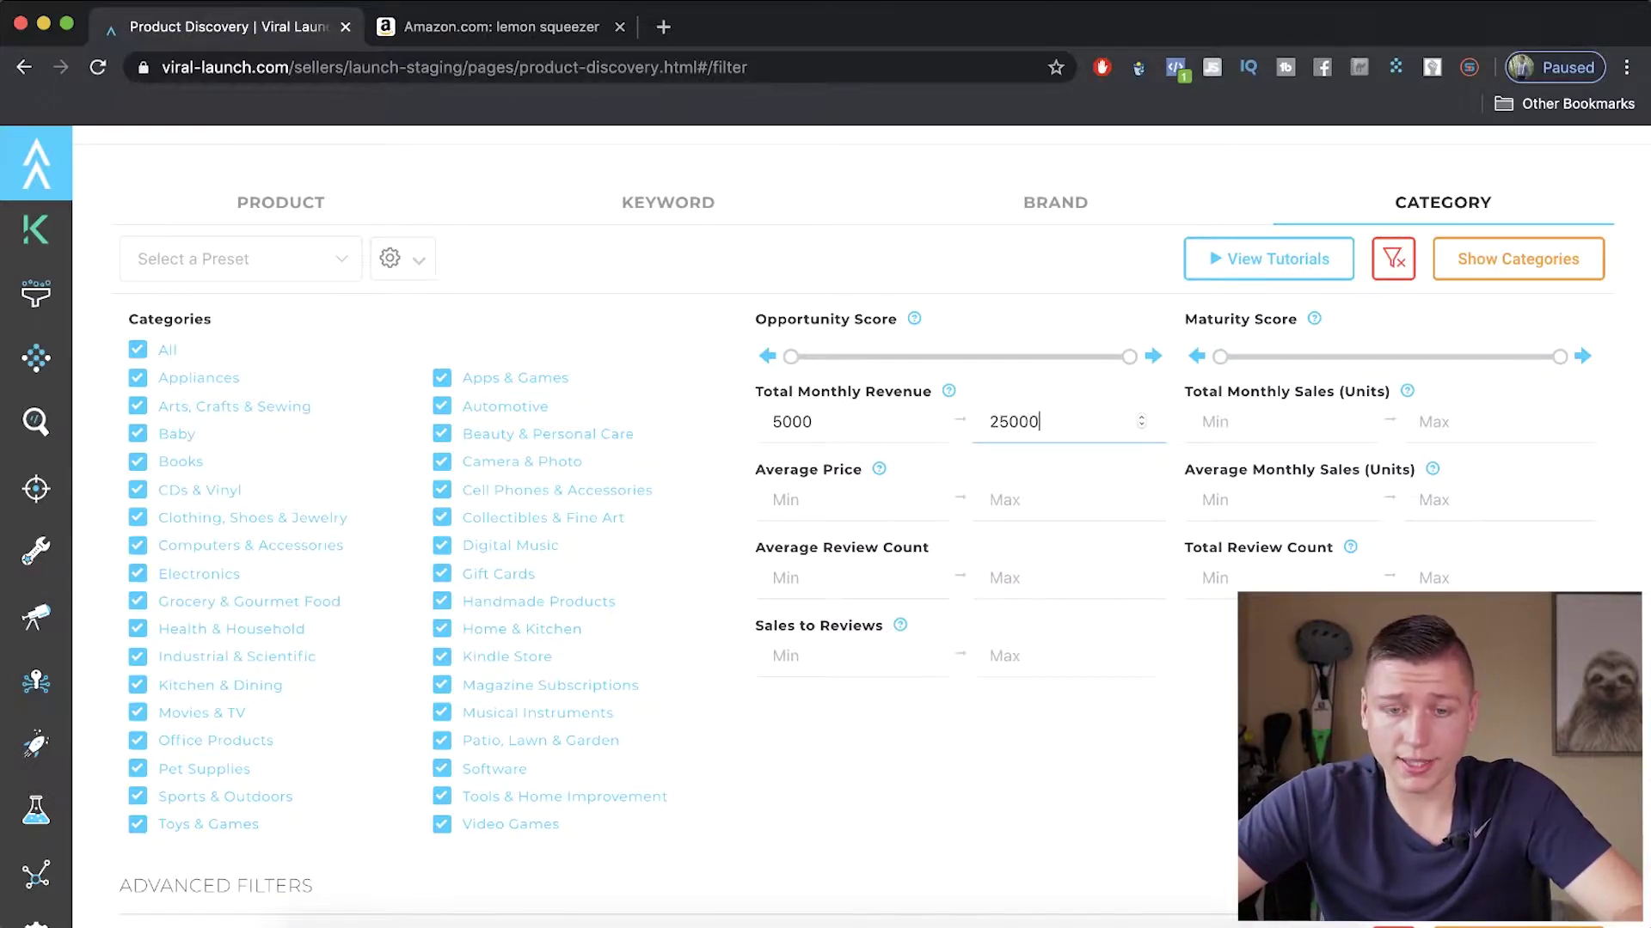
Set the average price filter to a minimum of 15 and a maximum of 75.
click(844, 500)
text(15)
click(1060, 486)
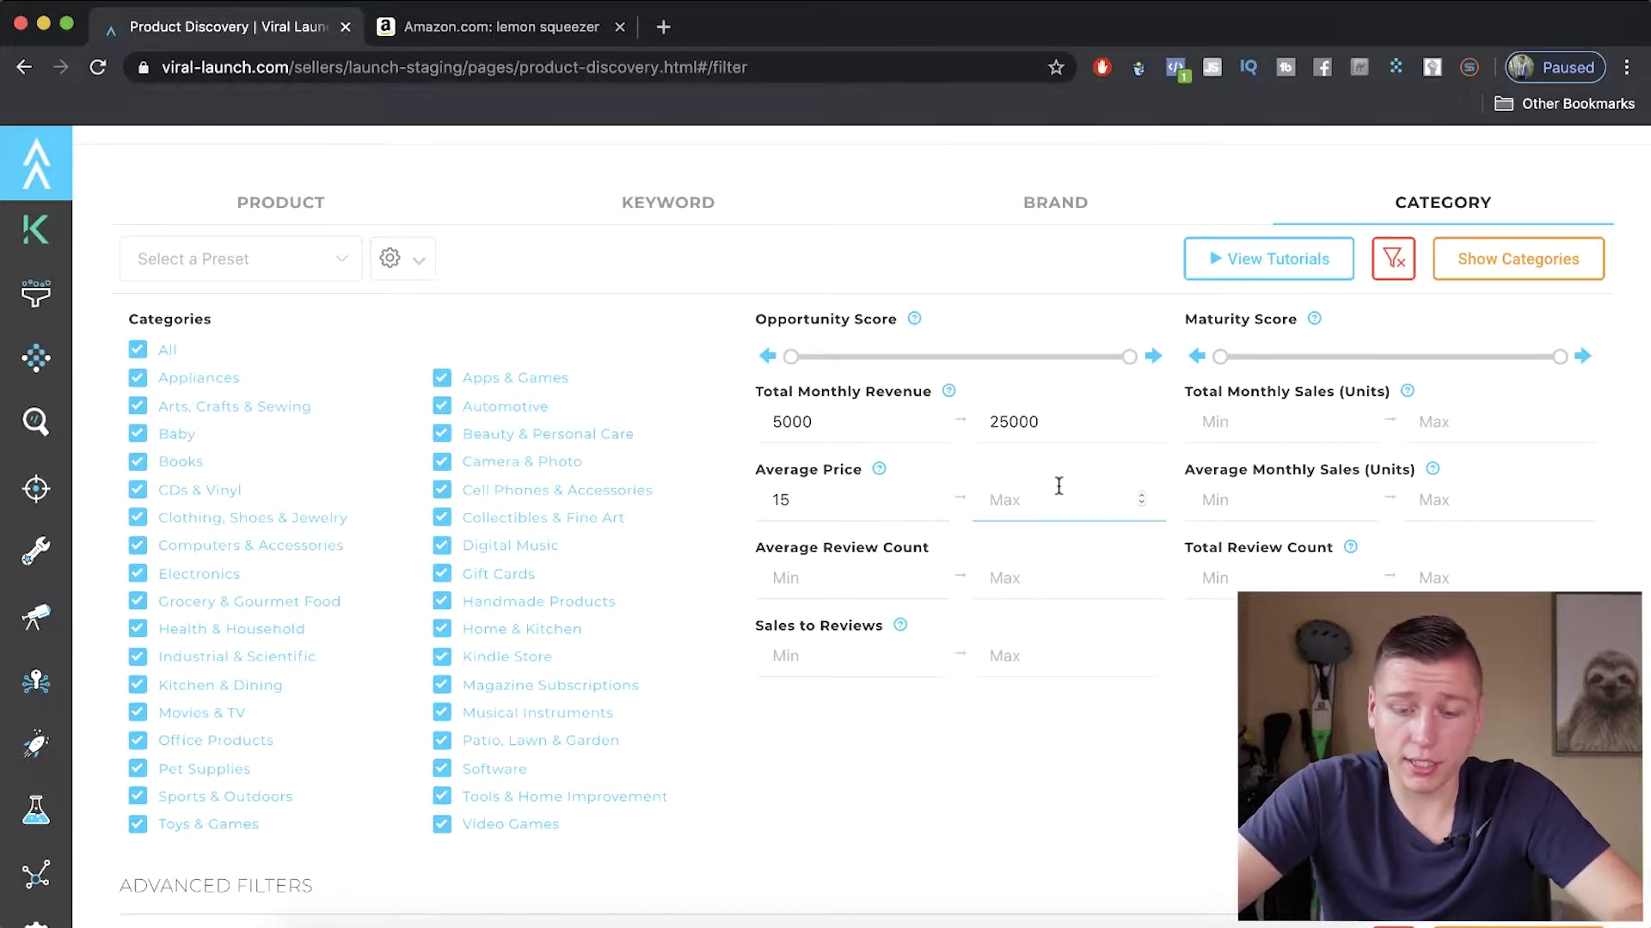
text(75)
click(1269, 501)
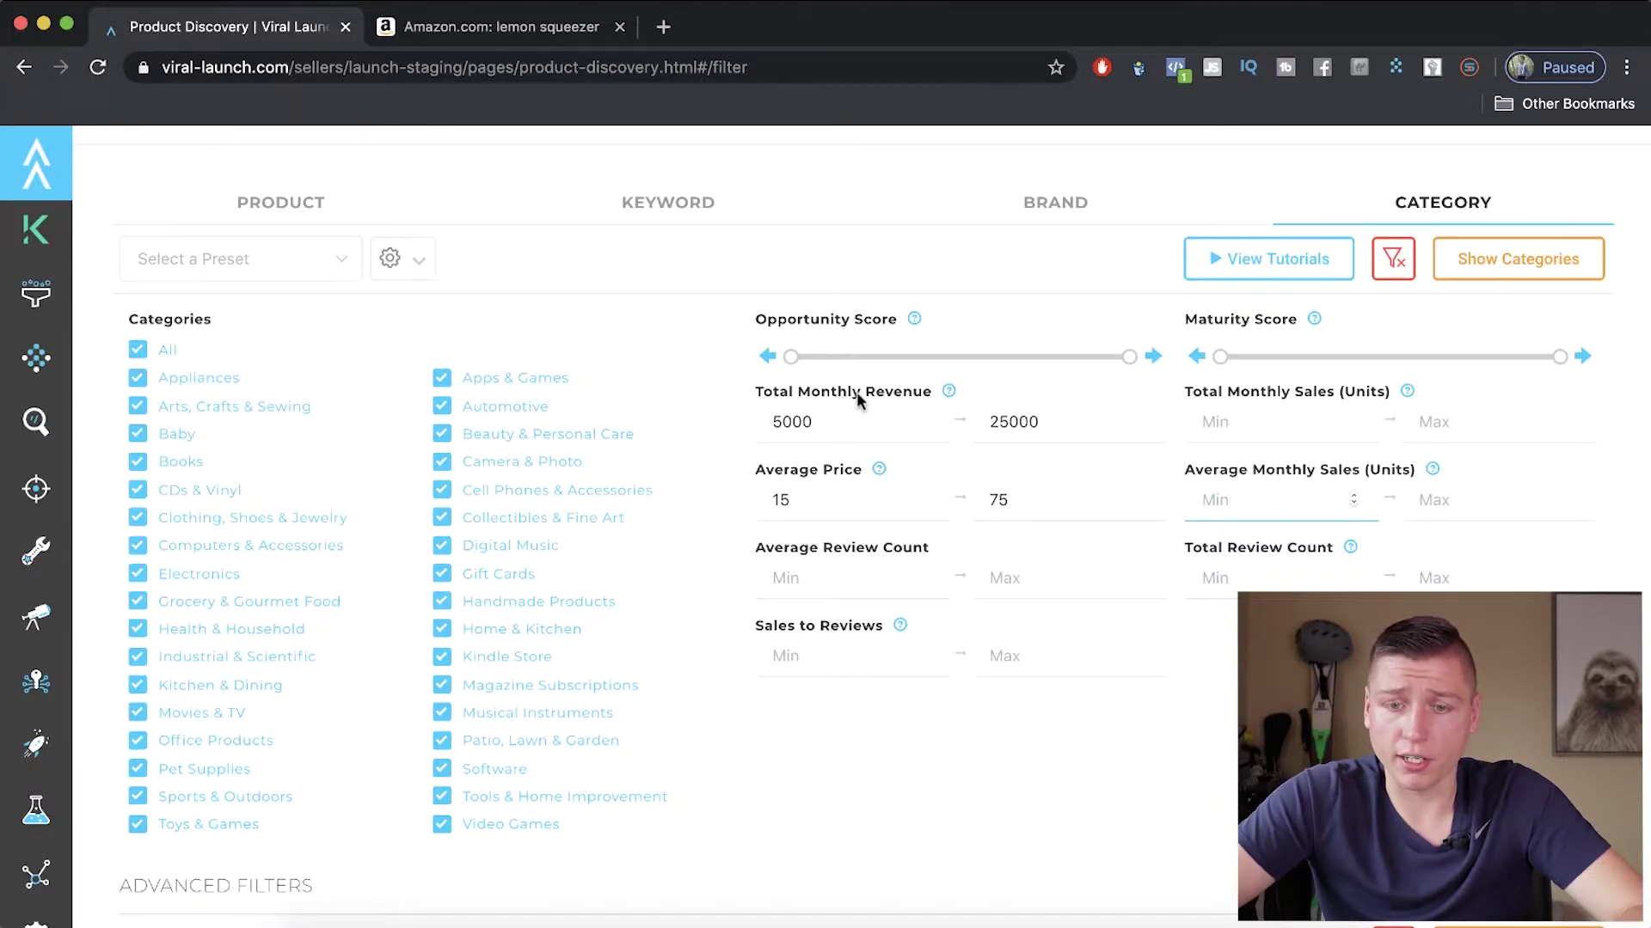
double_click(1007, 501)
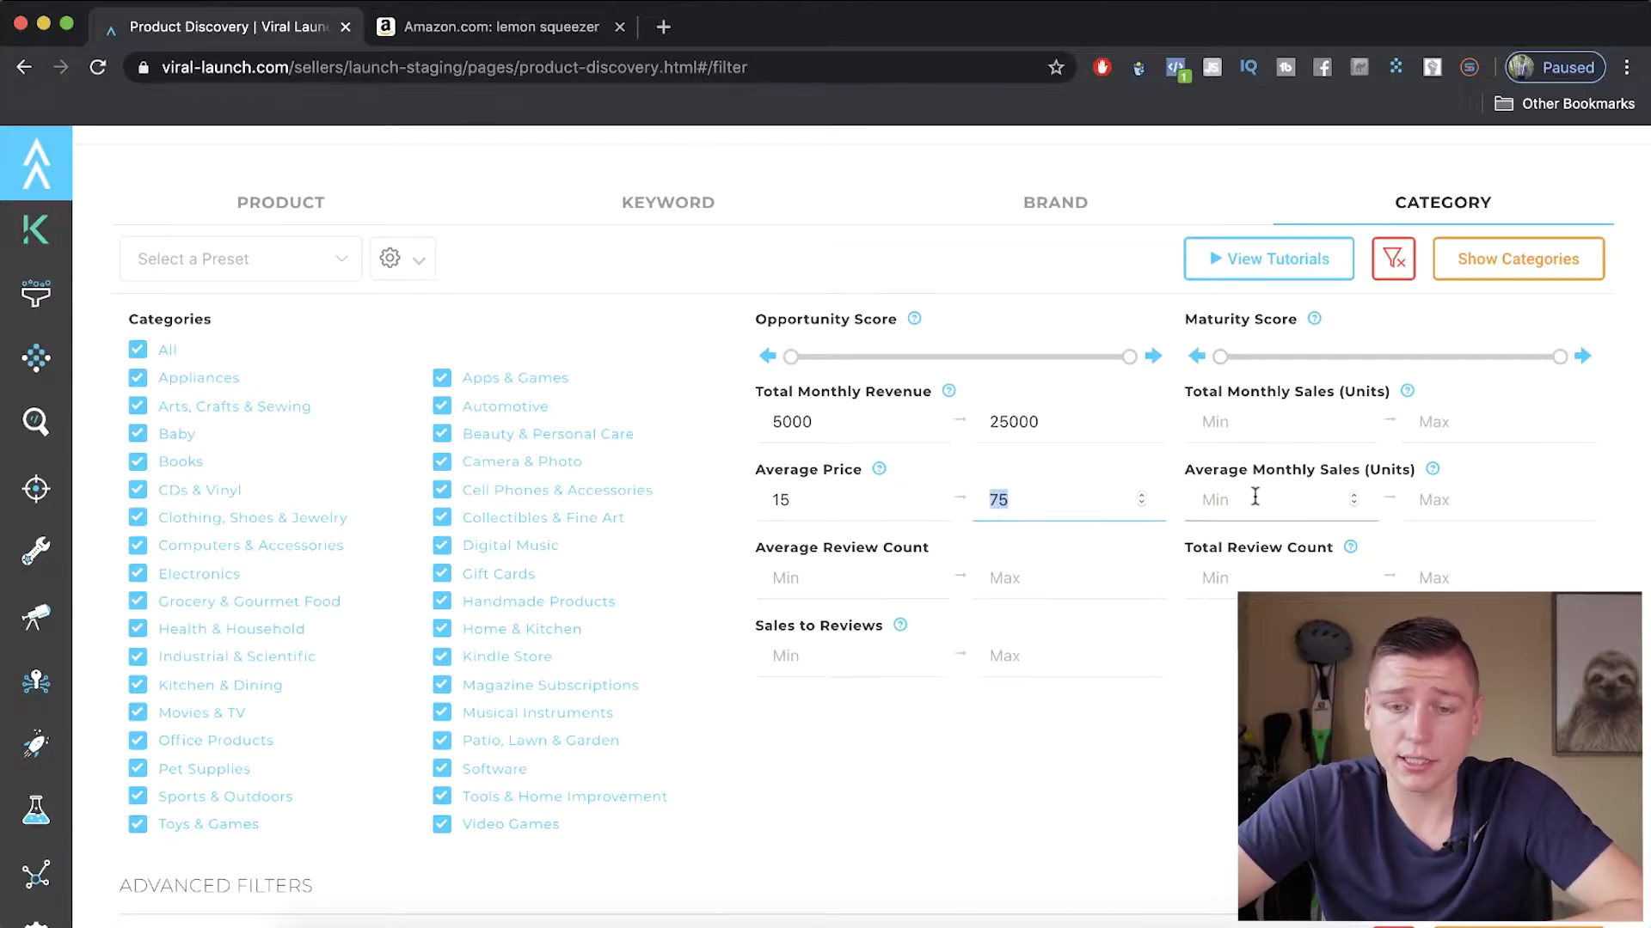
key(shift+Tab)
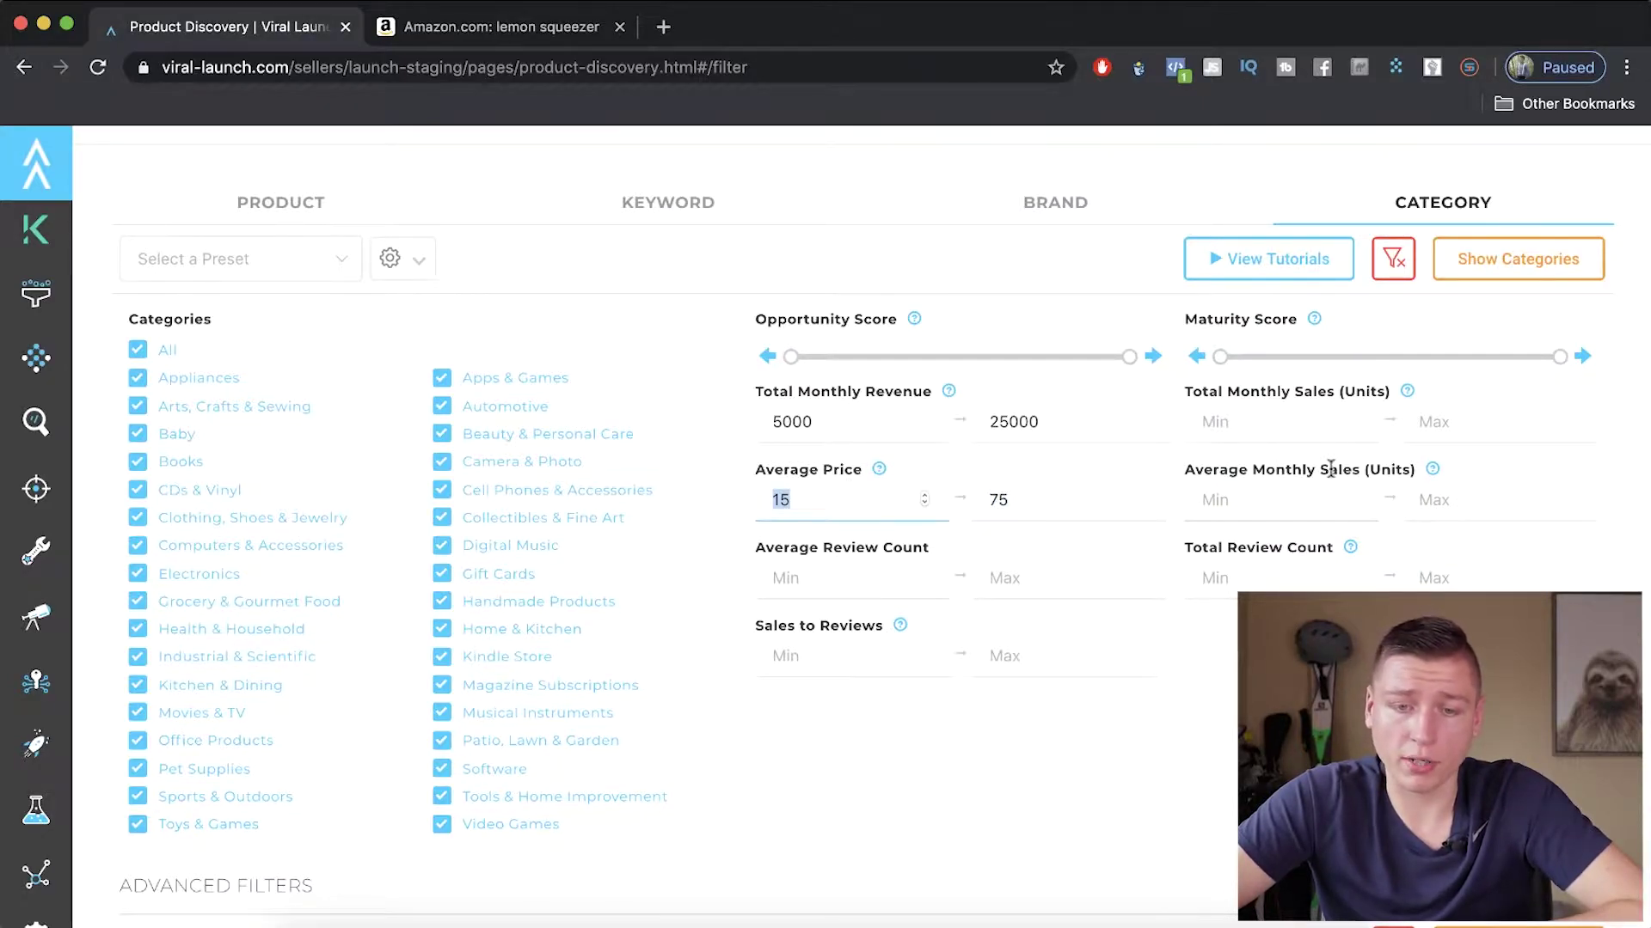
Set the average review count filter to a maximum of 98 with no minimum.
scroll(894, 482, down, 2)
click(841, 505)
text(5)
click(990, 502)
text(98)
scroll(922, 528, down, 1)
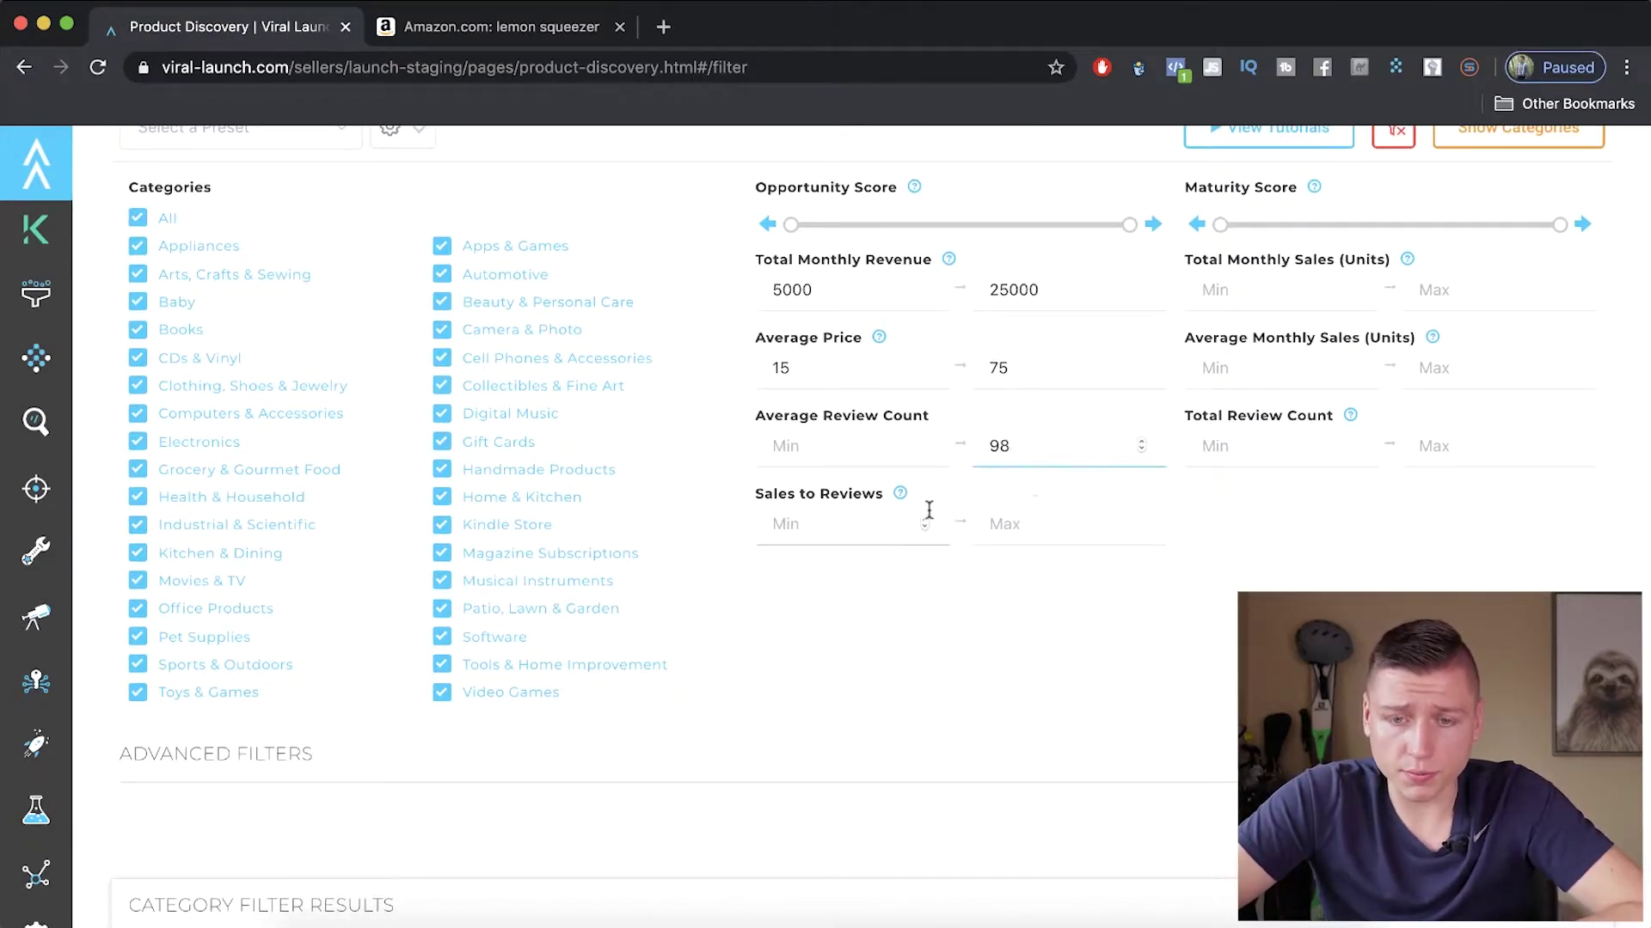
Expand the advanced filters of the category search.
scroll(928, 514, down, 1)
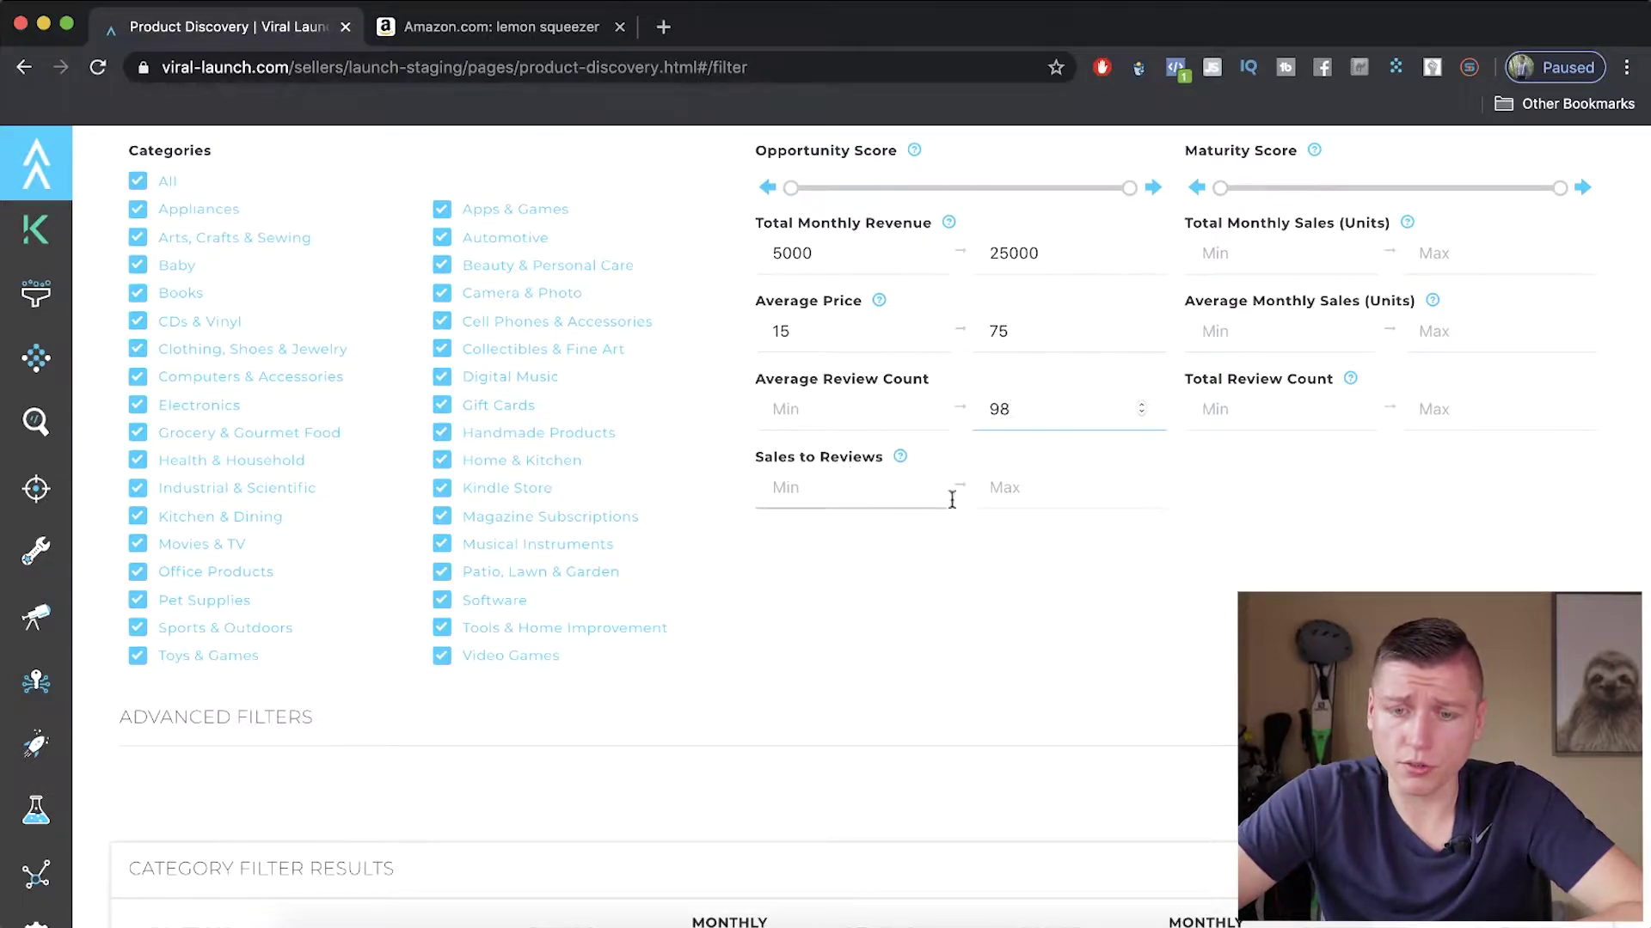
scroll(961, 571, down, 5)
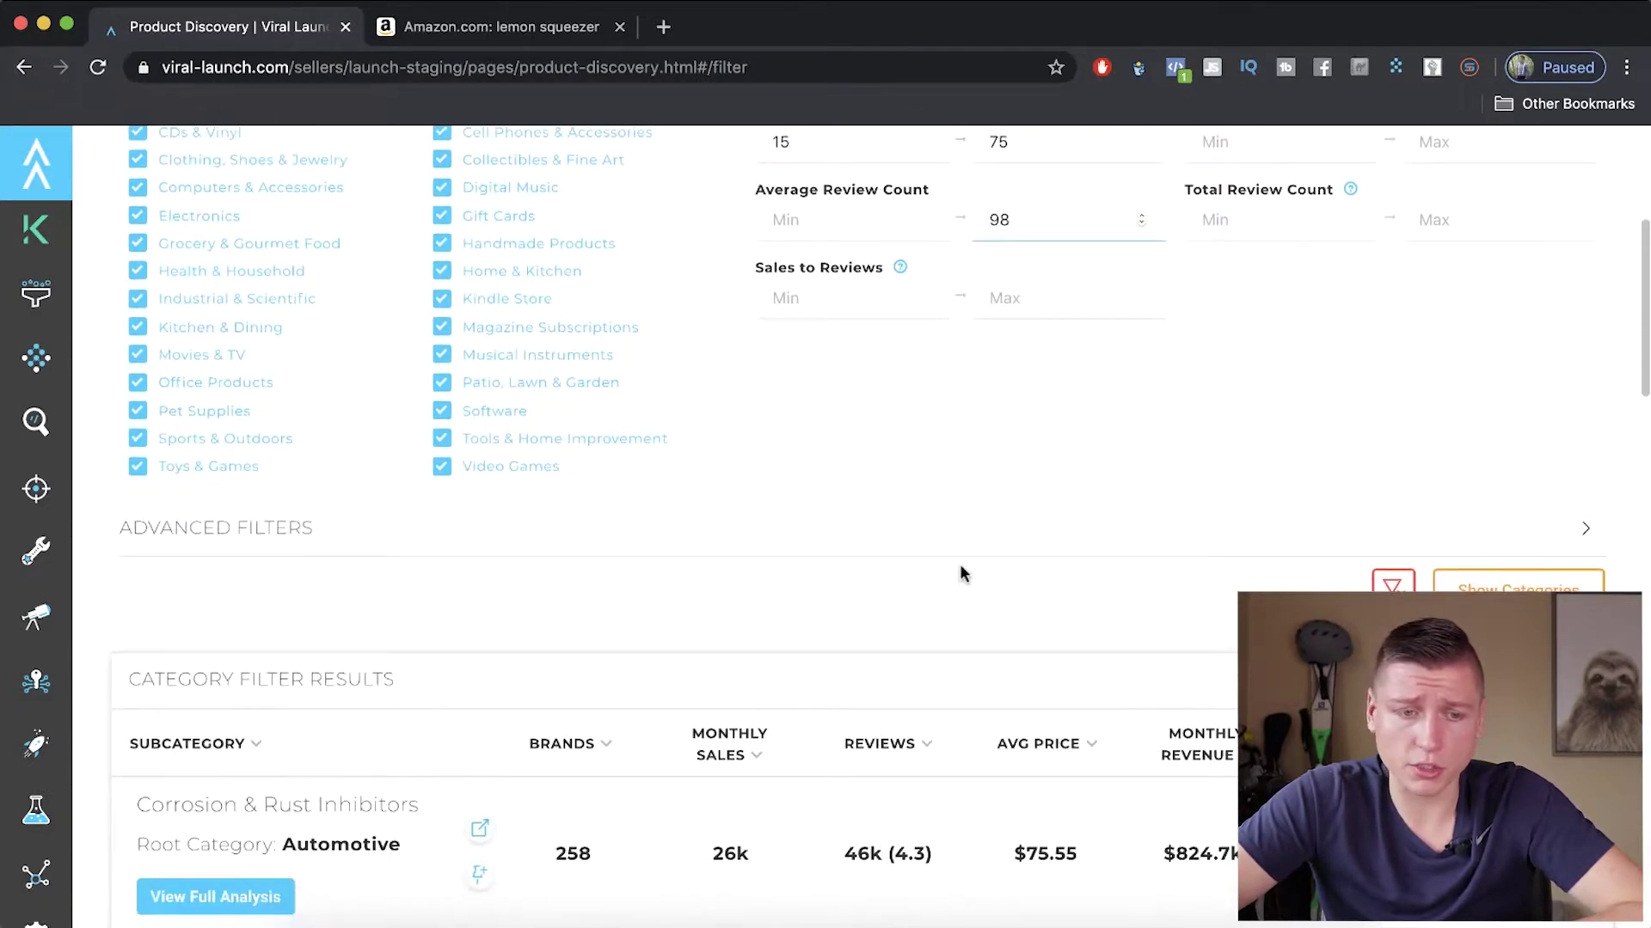
click(322, 533)
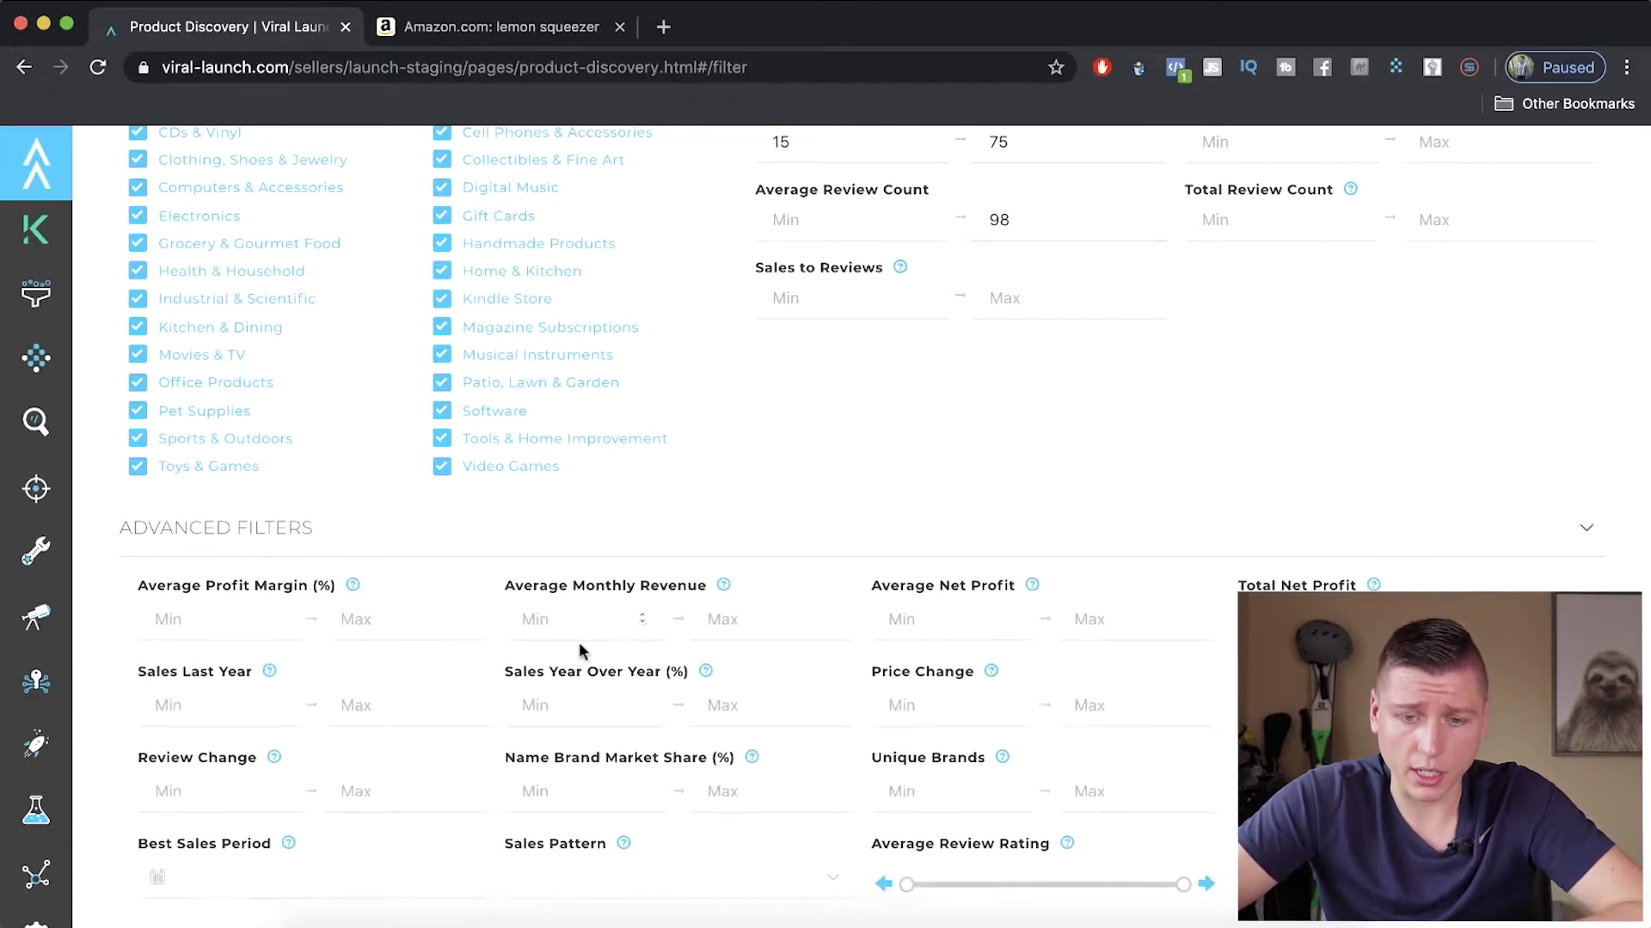
Look over the advanced filters of the category search and collapse them.
scroll(580, 642, down, 3)
scroll(579, 641, up, 1)
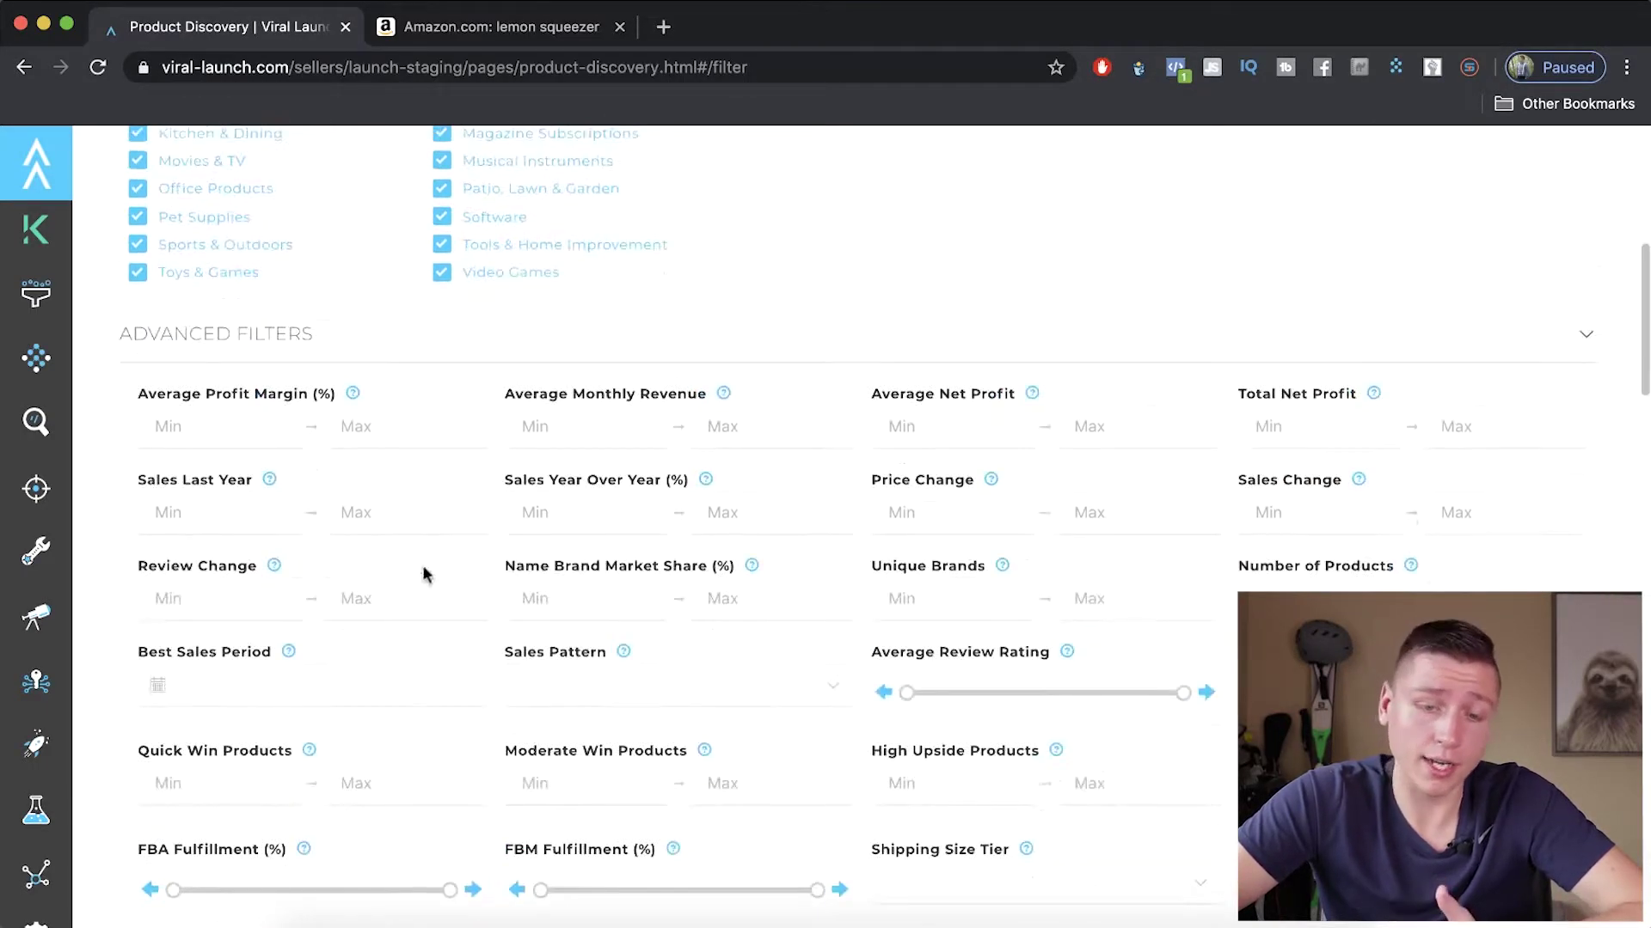
click(191, 333)
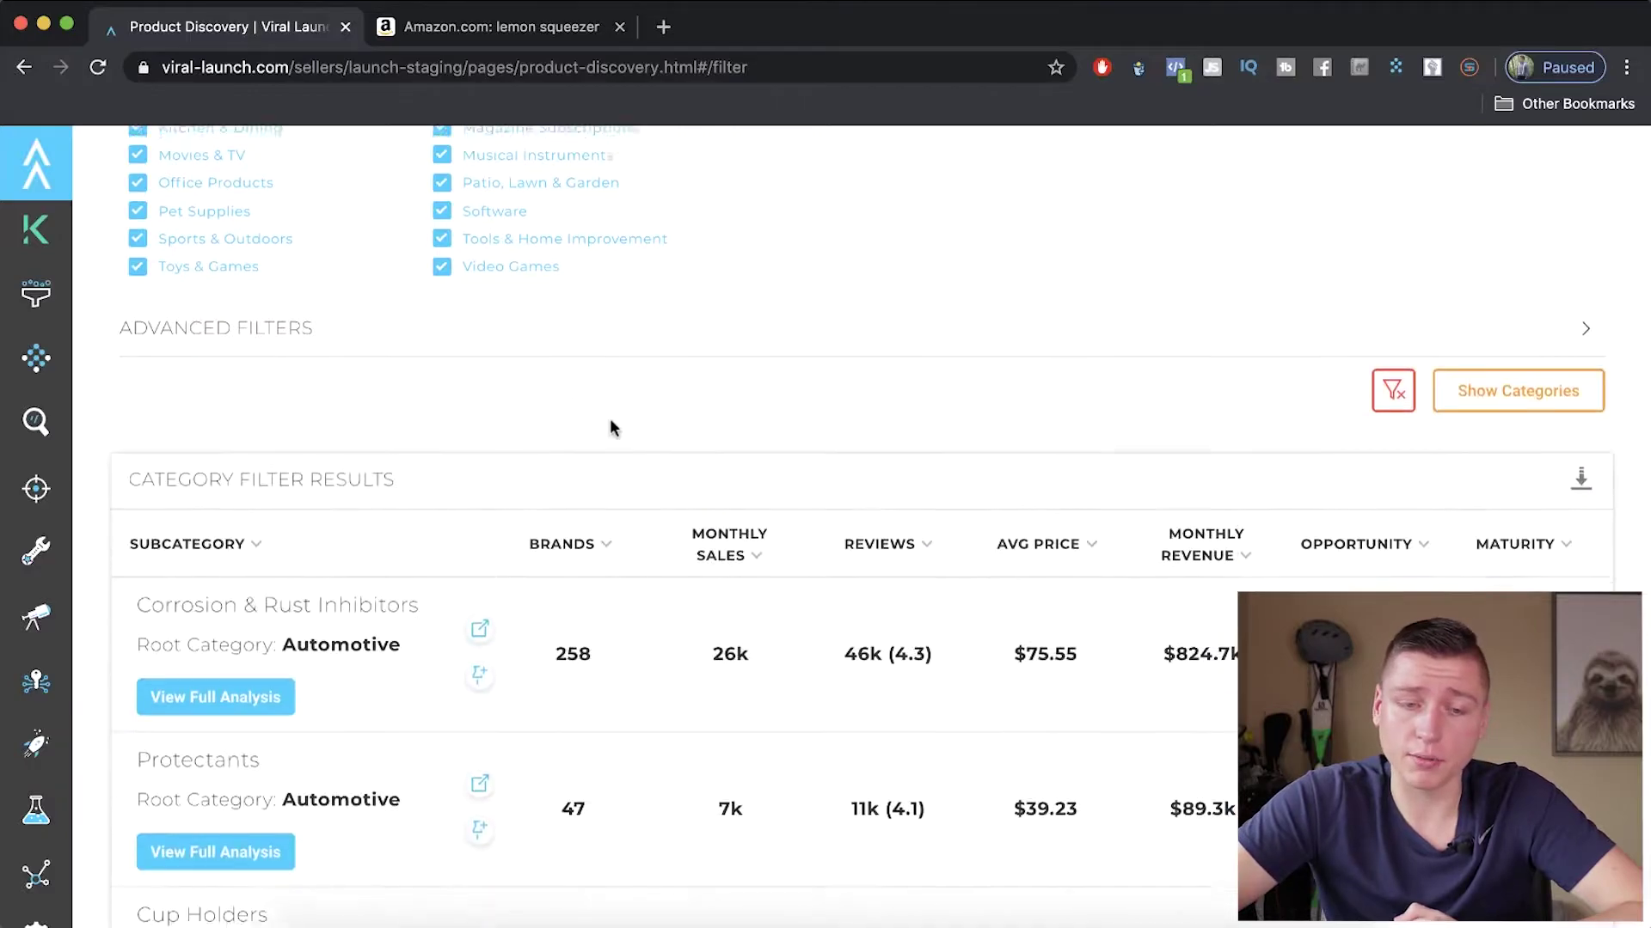
Switch to the product search and select all product categories.
scroll(613, 427, up, 10)
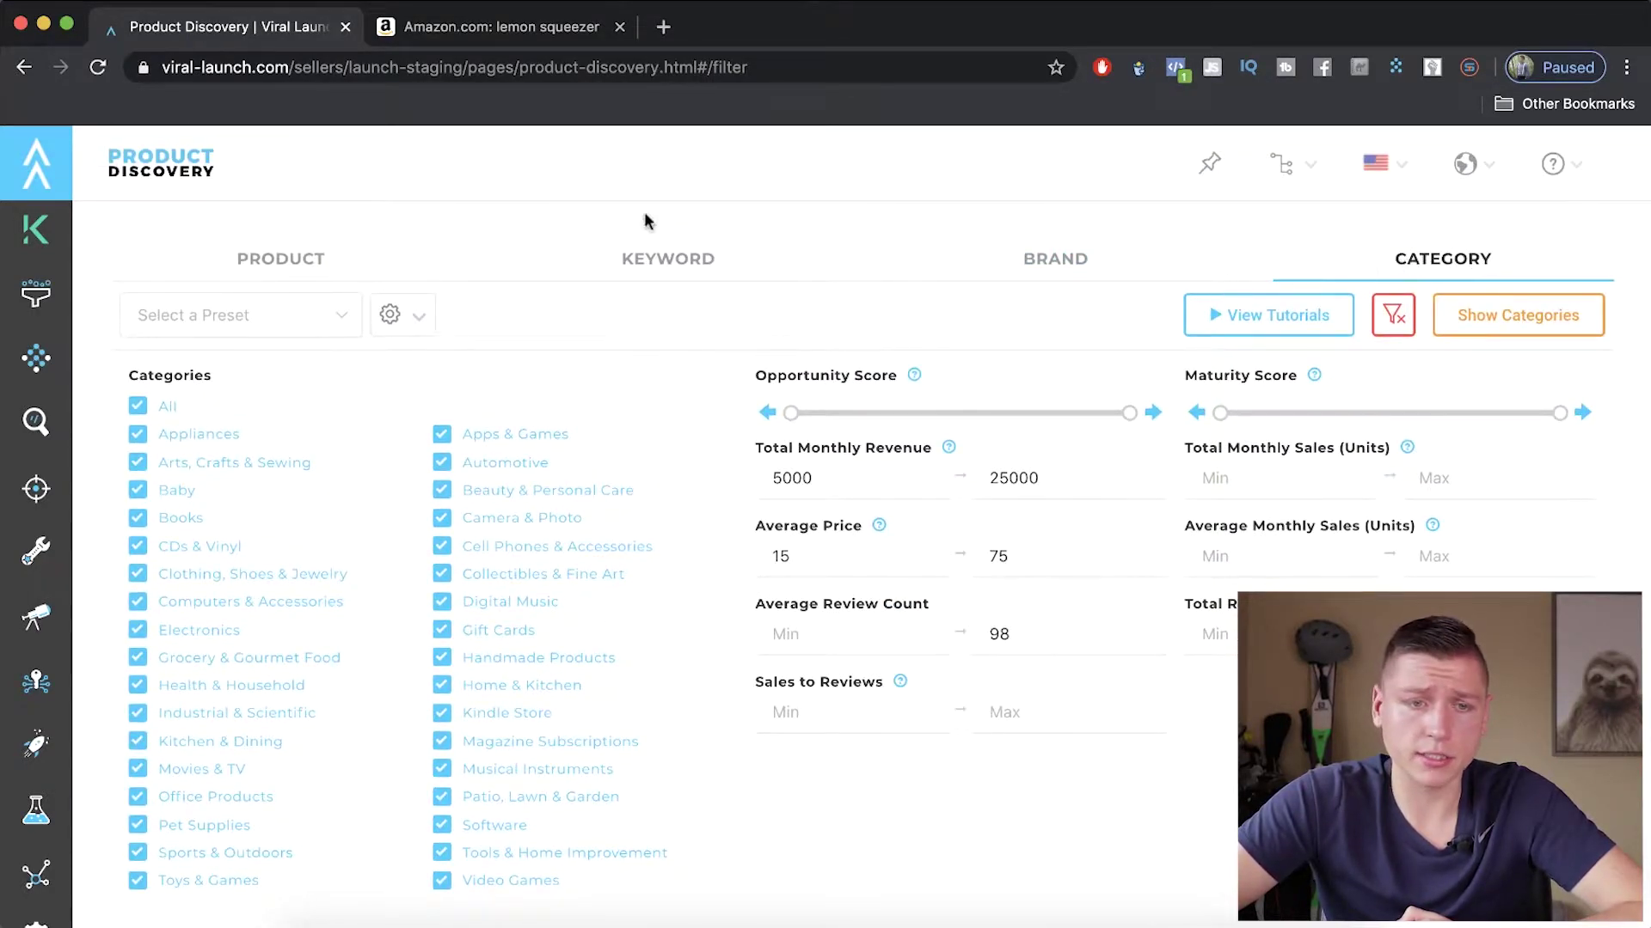
click(297, 261)
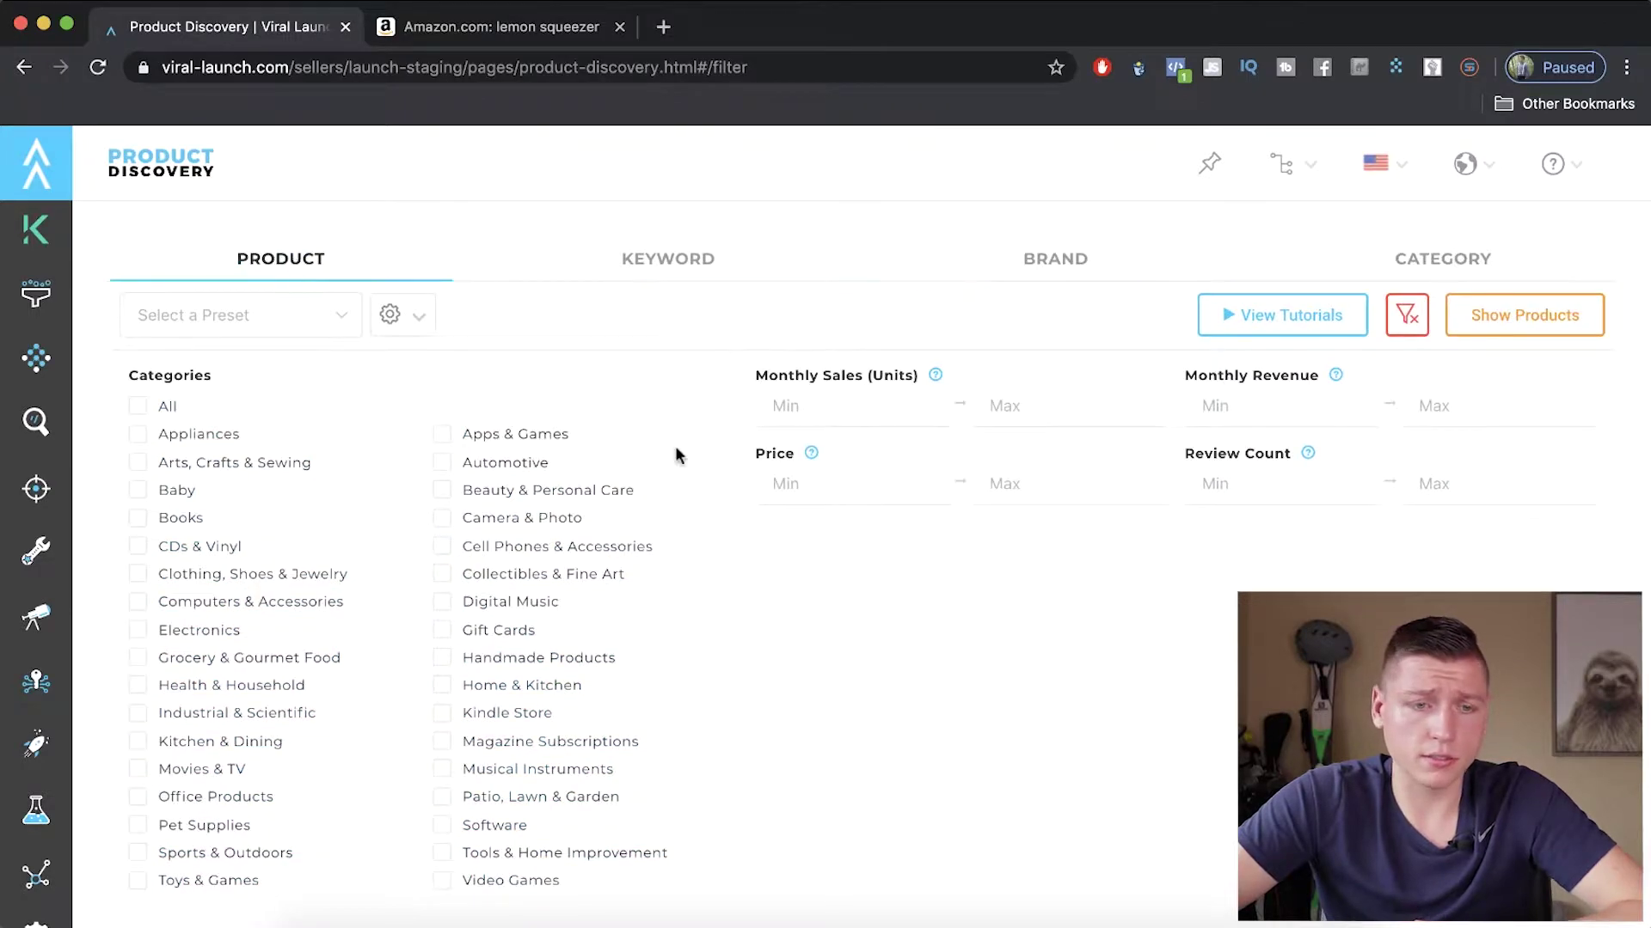
click(137, 404)
click(847, 413)
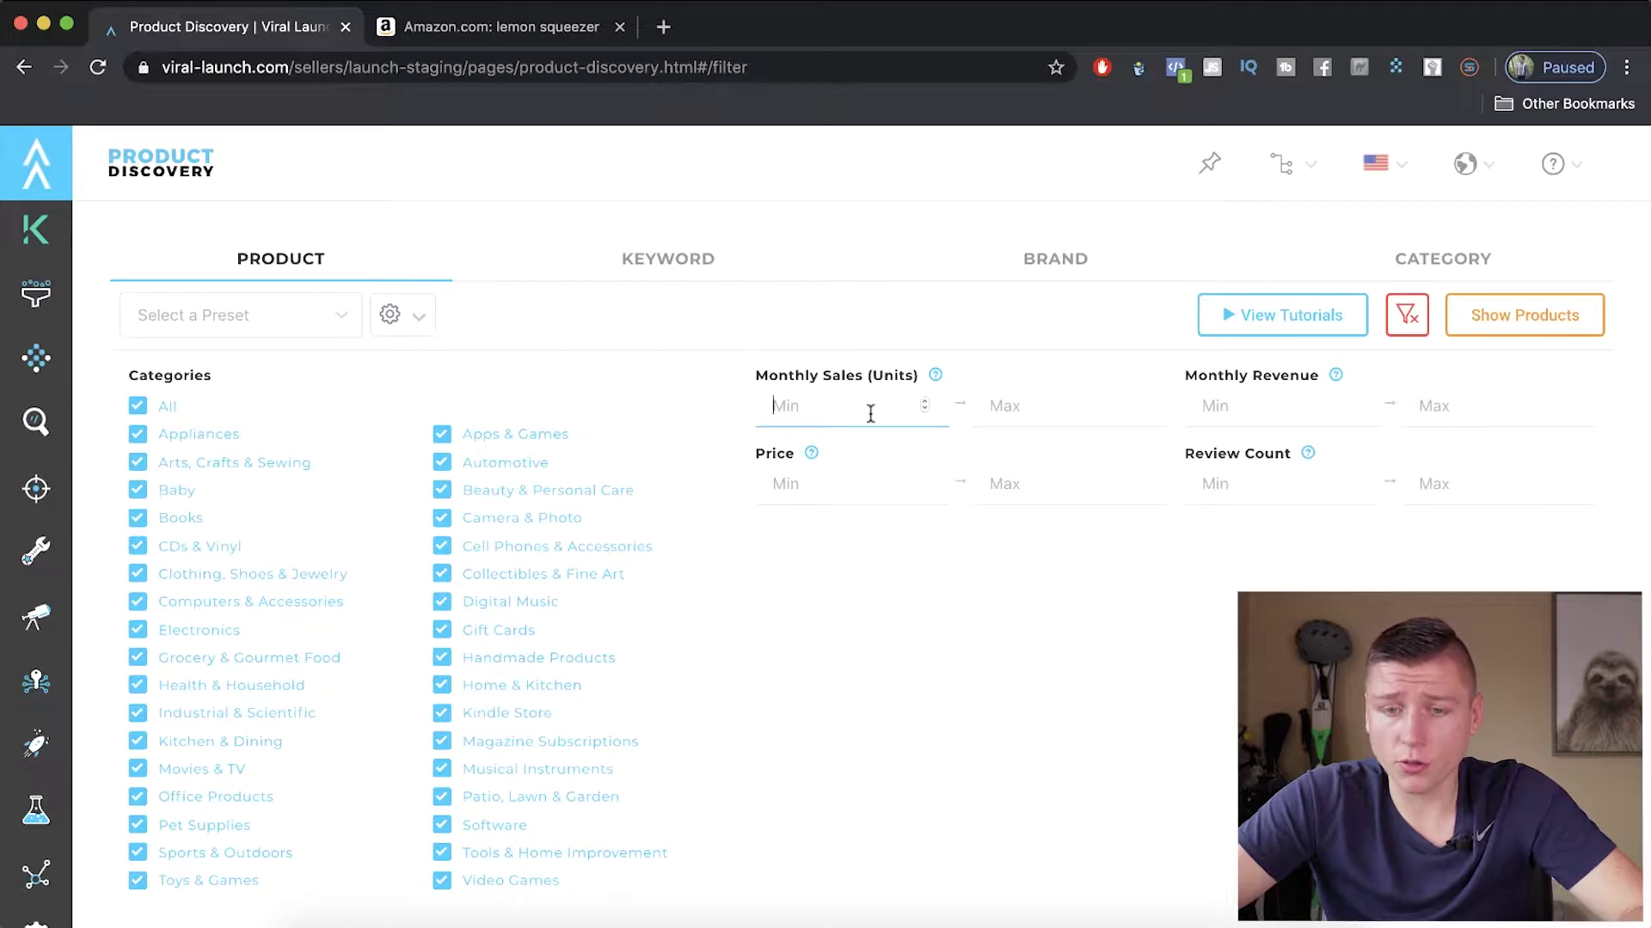
Set the product search's monthly revenue filter to a minimum of 5000 and a maximum of 25000.
click(1253, 413)
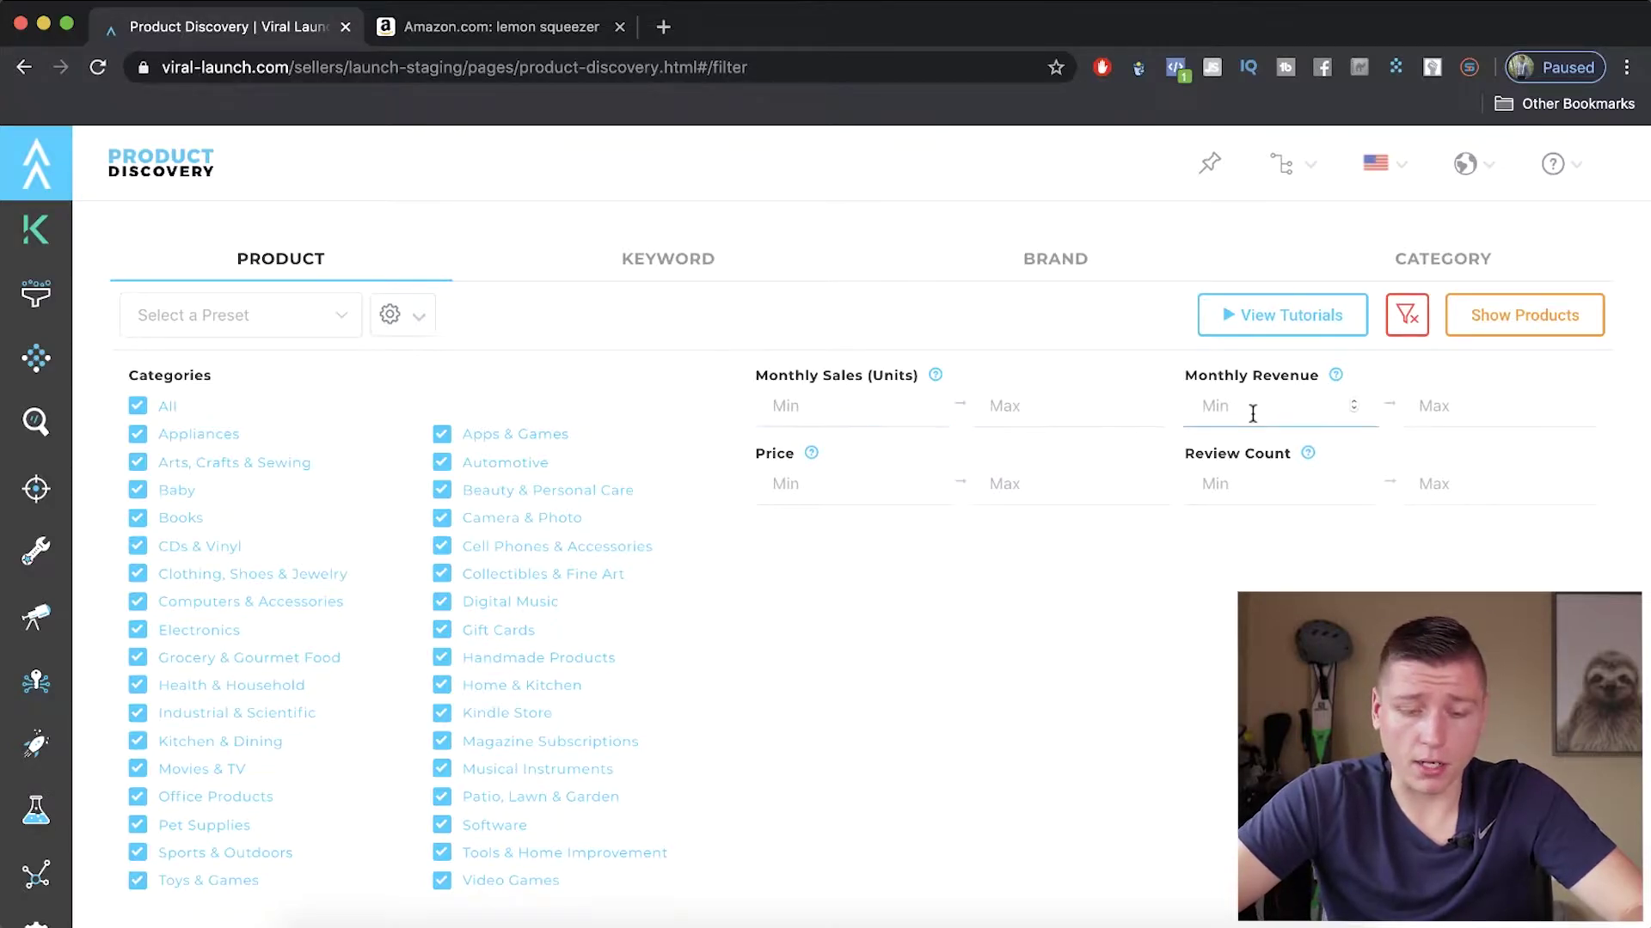
text(5000)
click(1500, 402)
text(25)
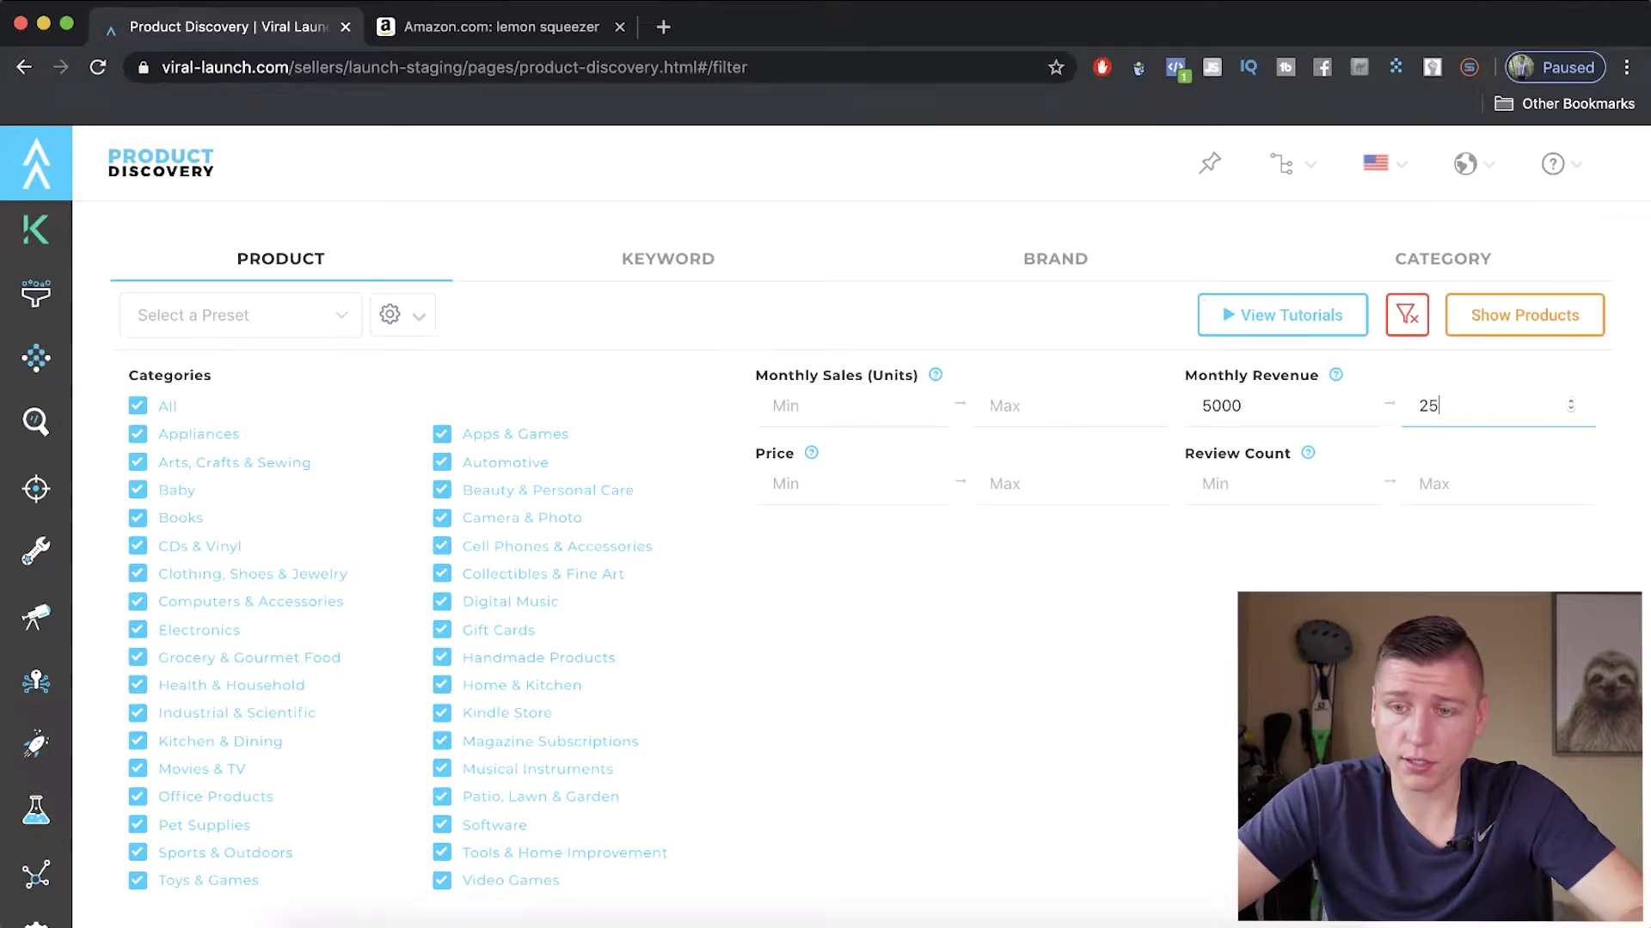
text(000)
Set the product search's price filter to a minimum of 15 and a maximum of 75.
click(825, 494)
text(15)
click(1005, 502)
text(75)
Set the maximum review count to 98 with no minimum and show the matching products.
click(1340, 481)
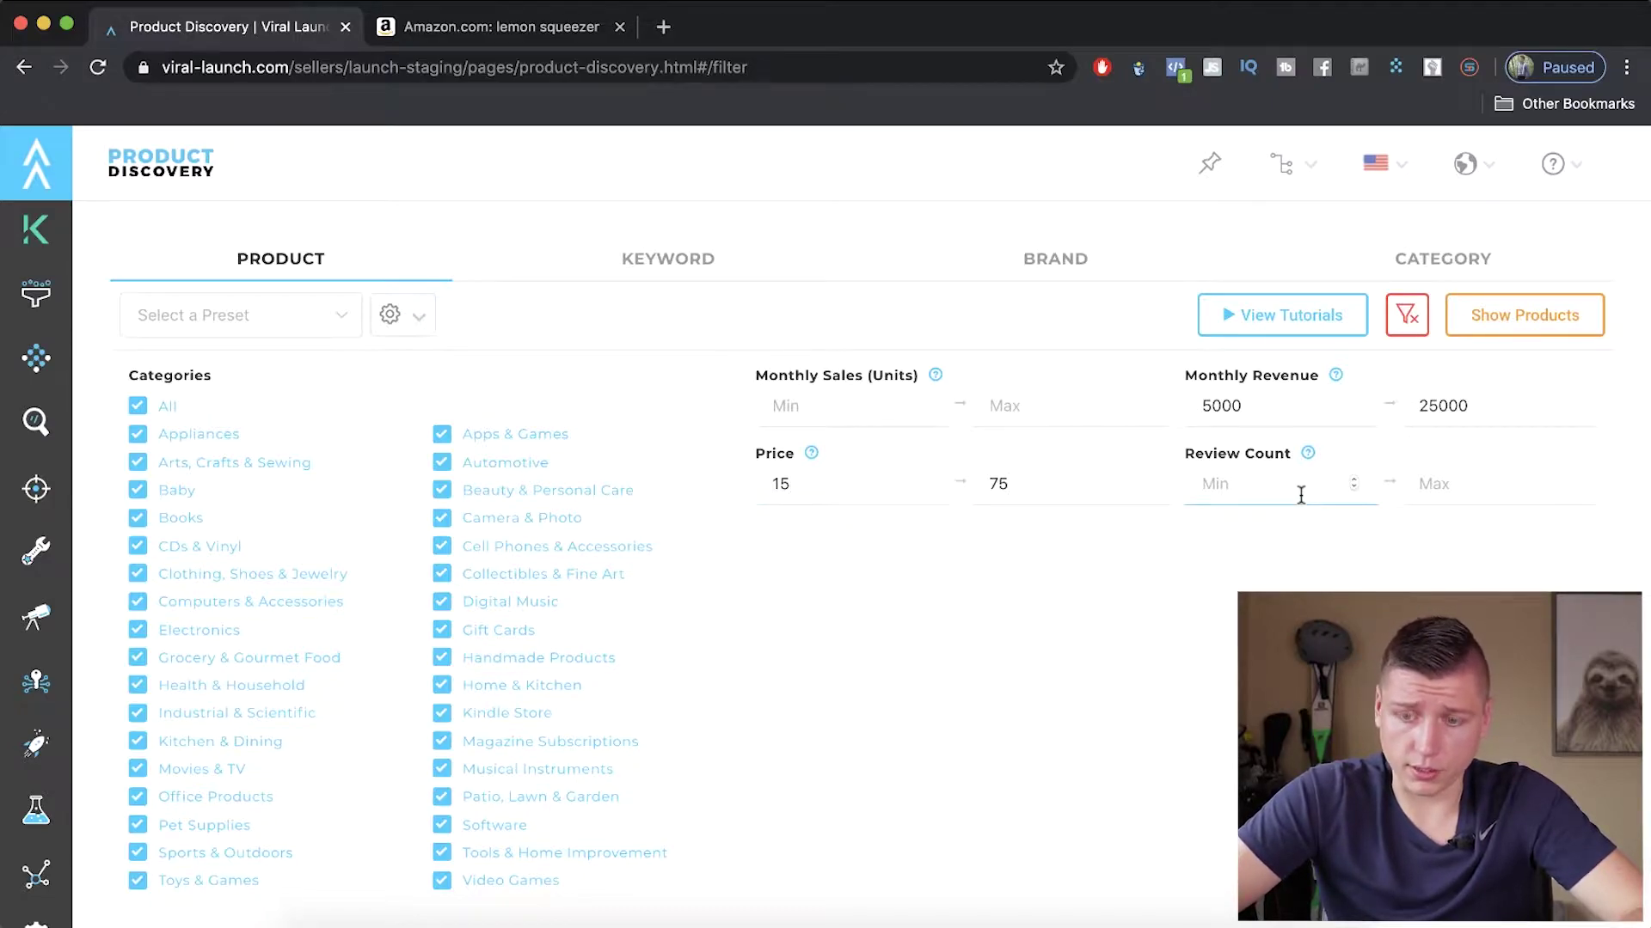
click(1481, 482)
text(98)
scroll(1322, 566, down, 4)
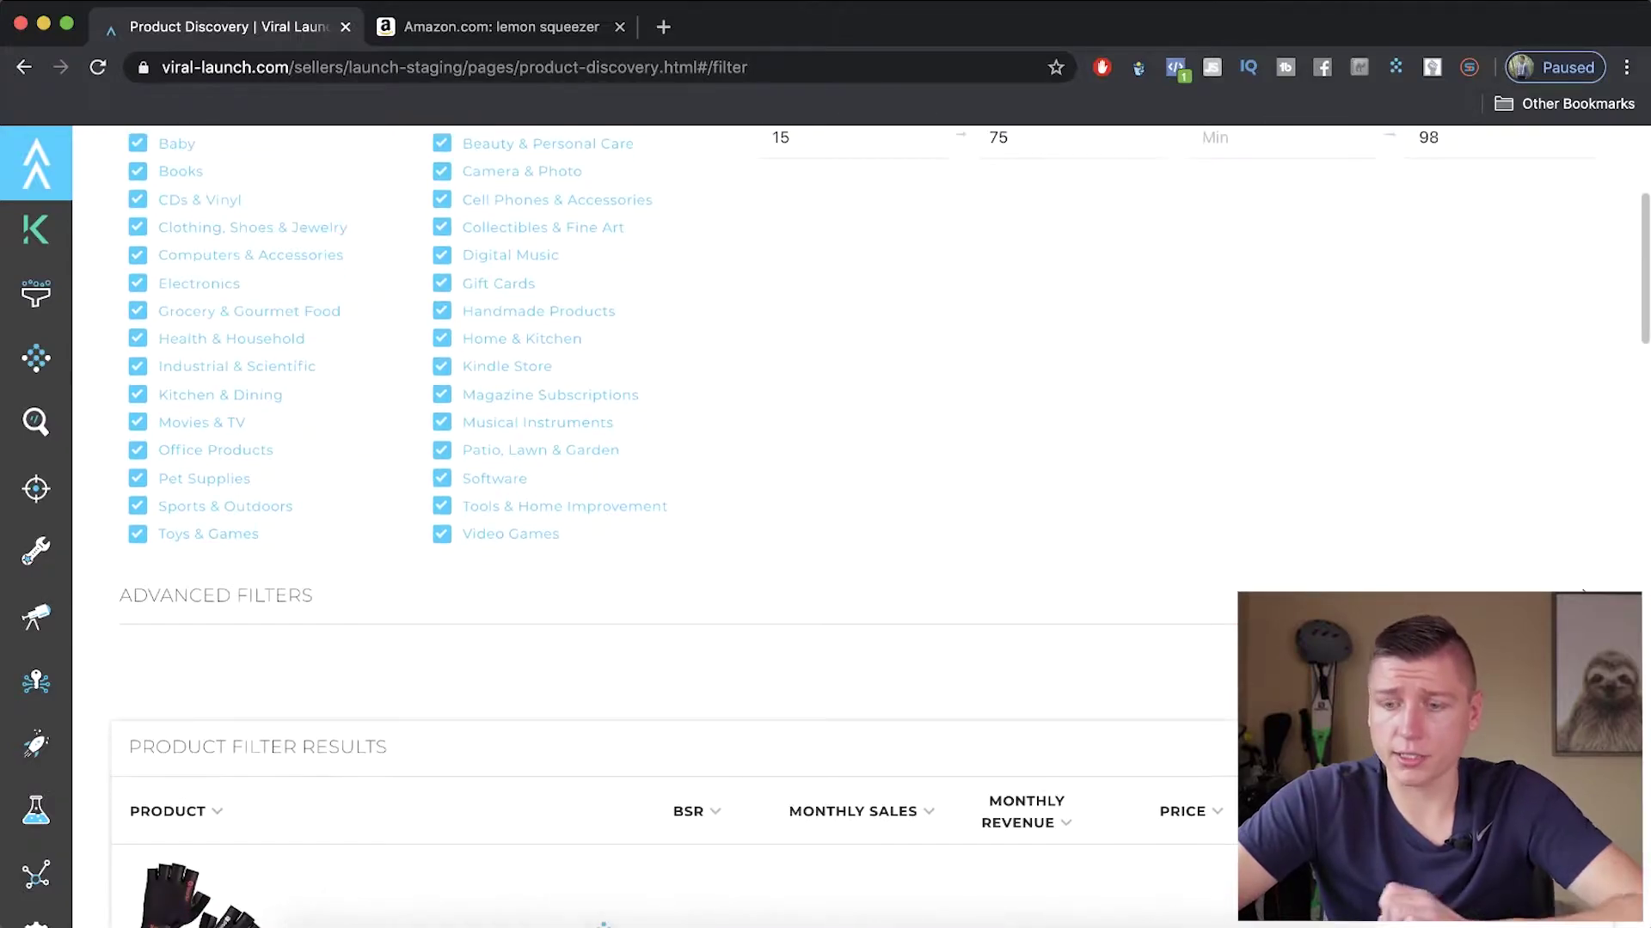
scroll(1272, 571, up, 3)
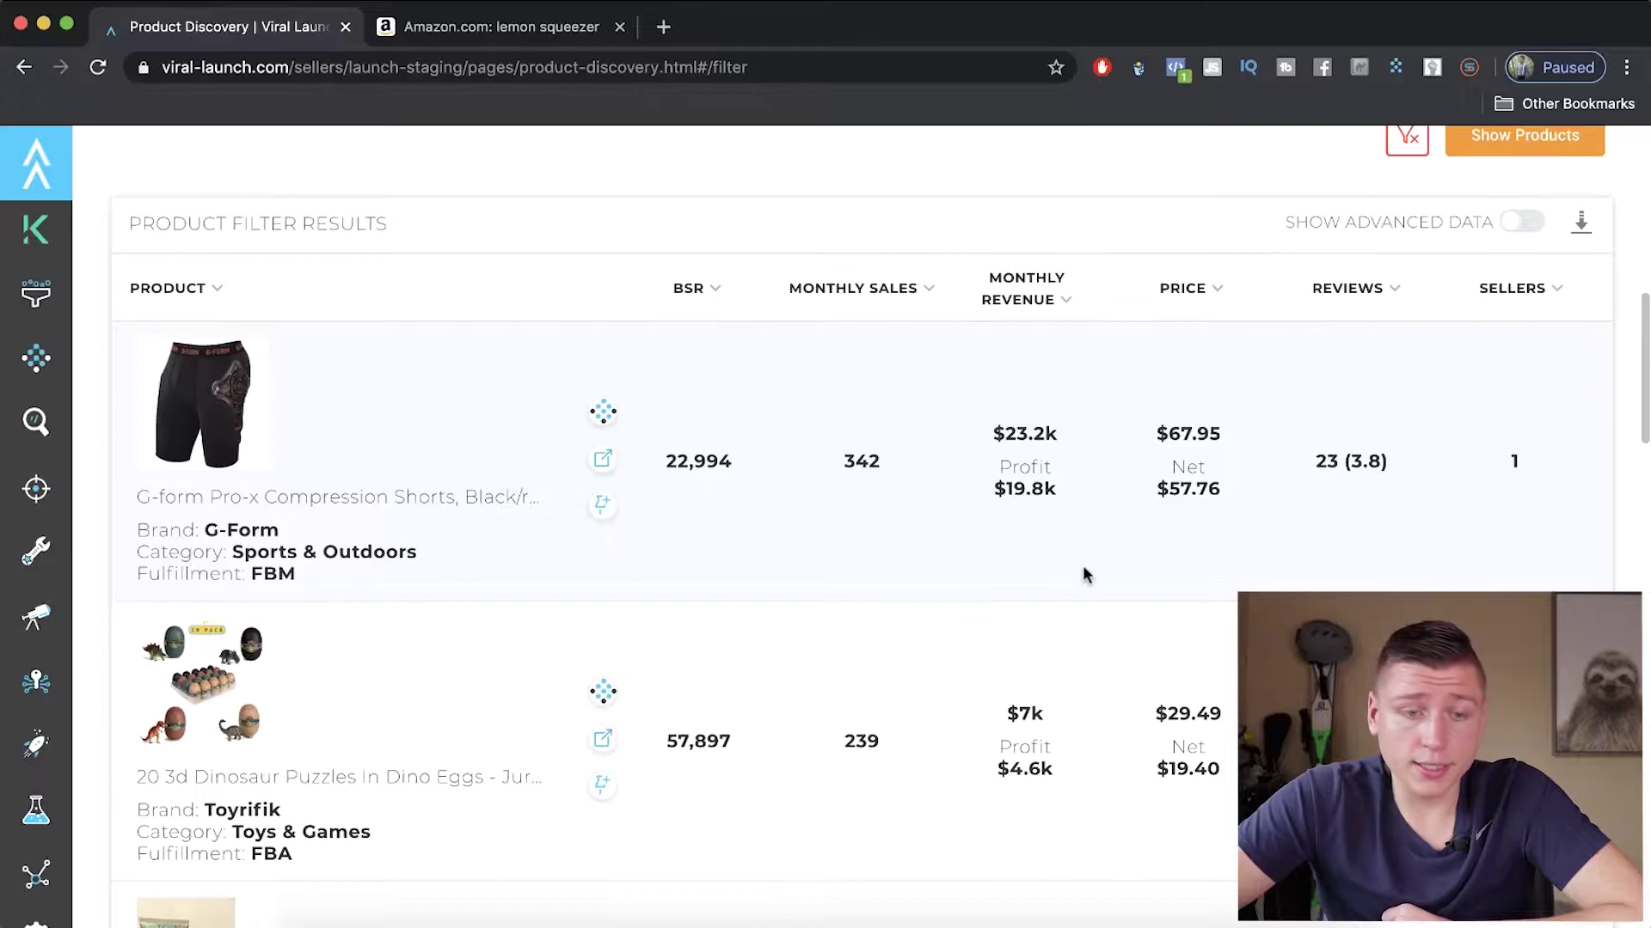
Examine the sales rank, monthly sales, revenue, profit, price and reviews of the first product in the results.
scroll(803, 507, down, 4)
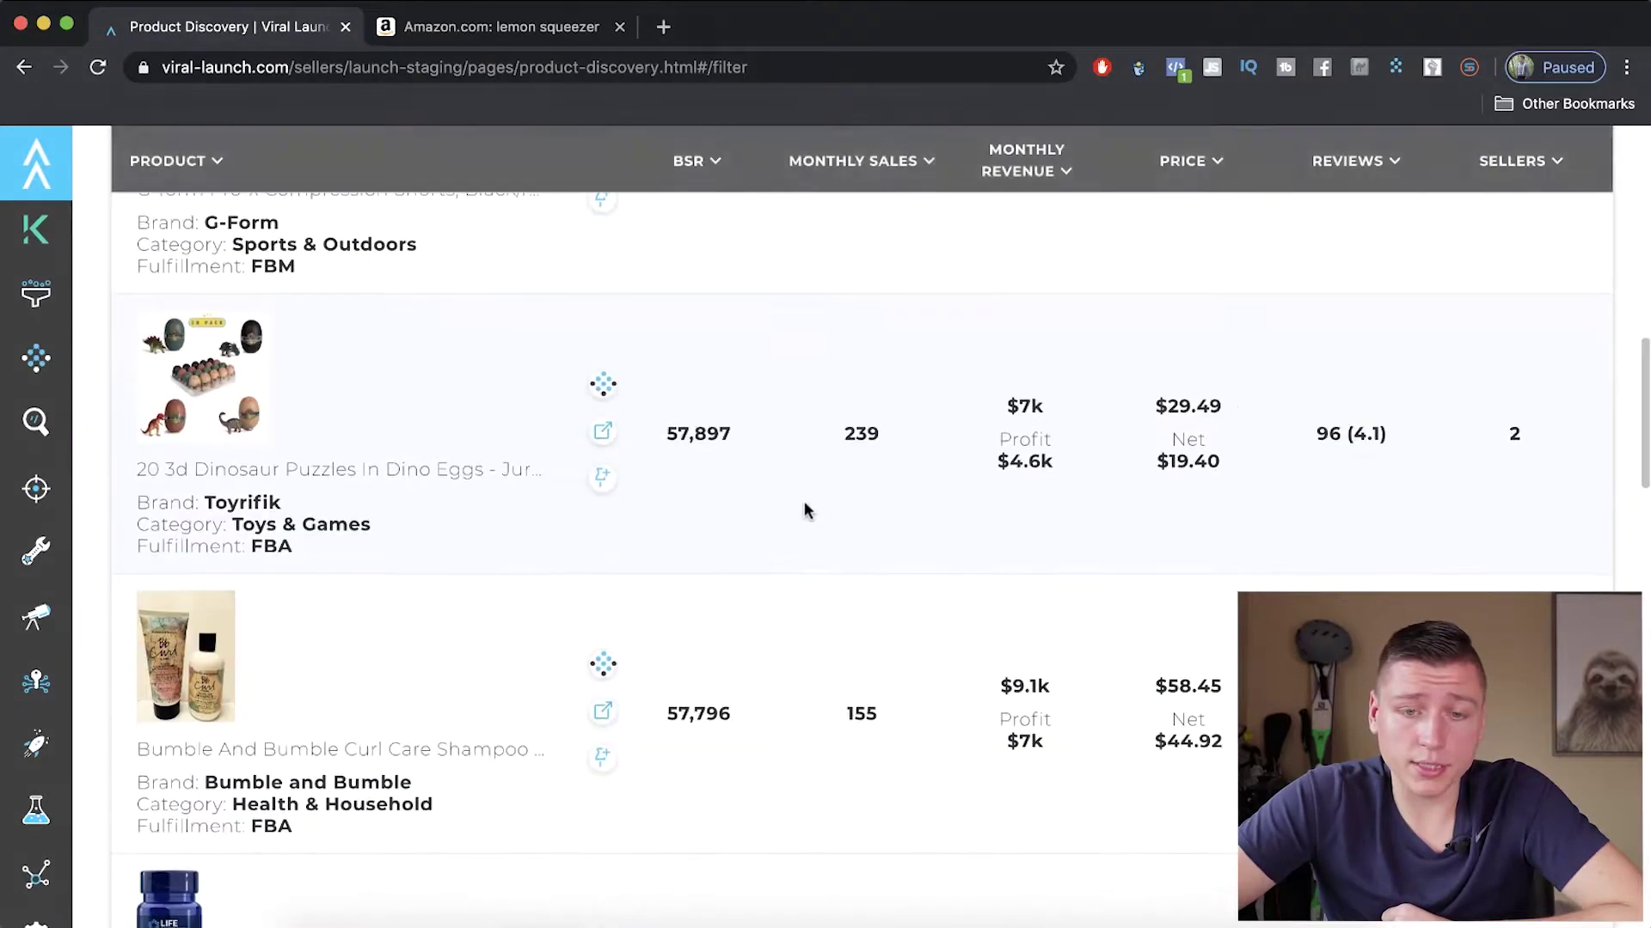
scroll(805, 507, up, 4)
drag(888, 457, 664, 456)
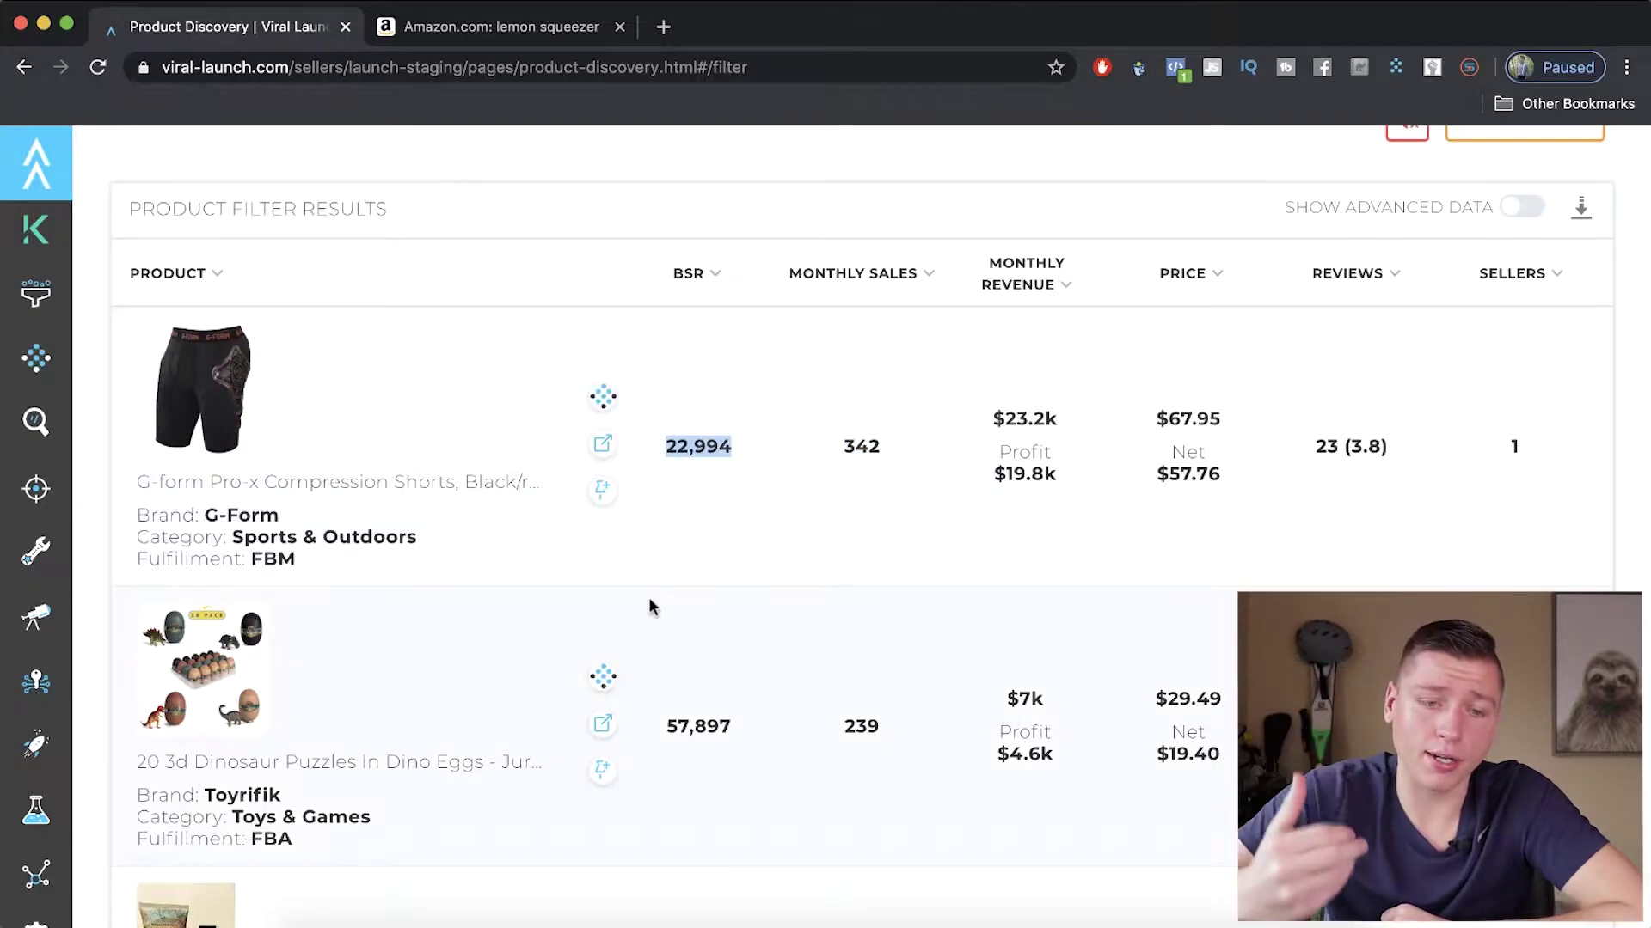
click(730, 447)
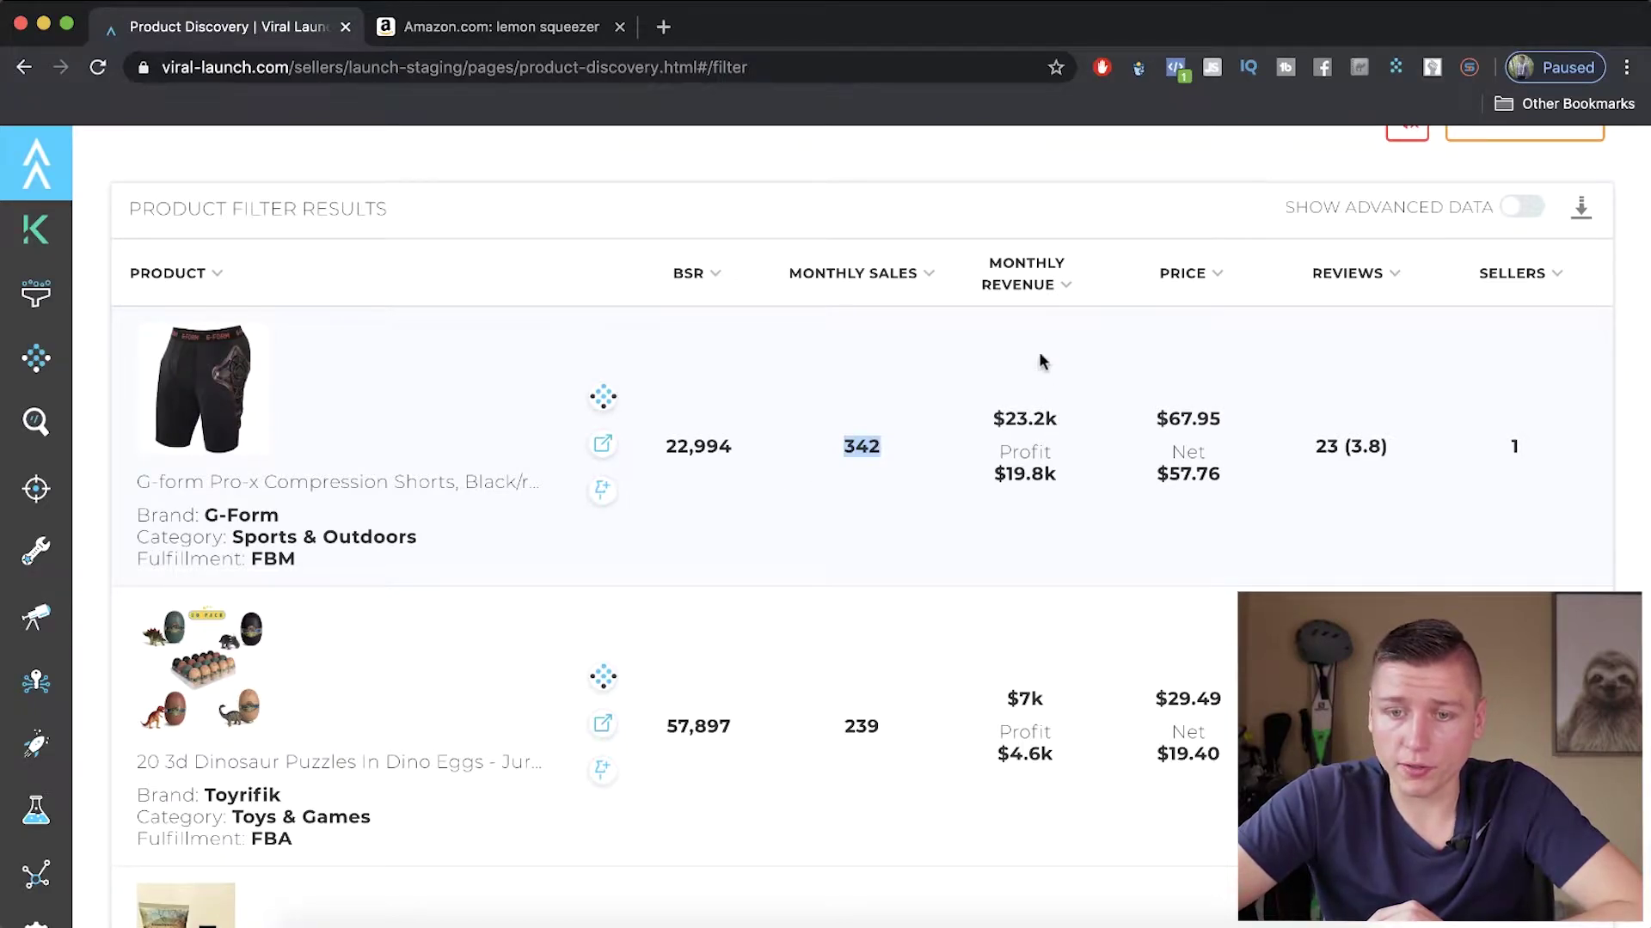
drag(1059, 421, 996, 419)
scroll(1063, 516, down, 1)
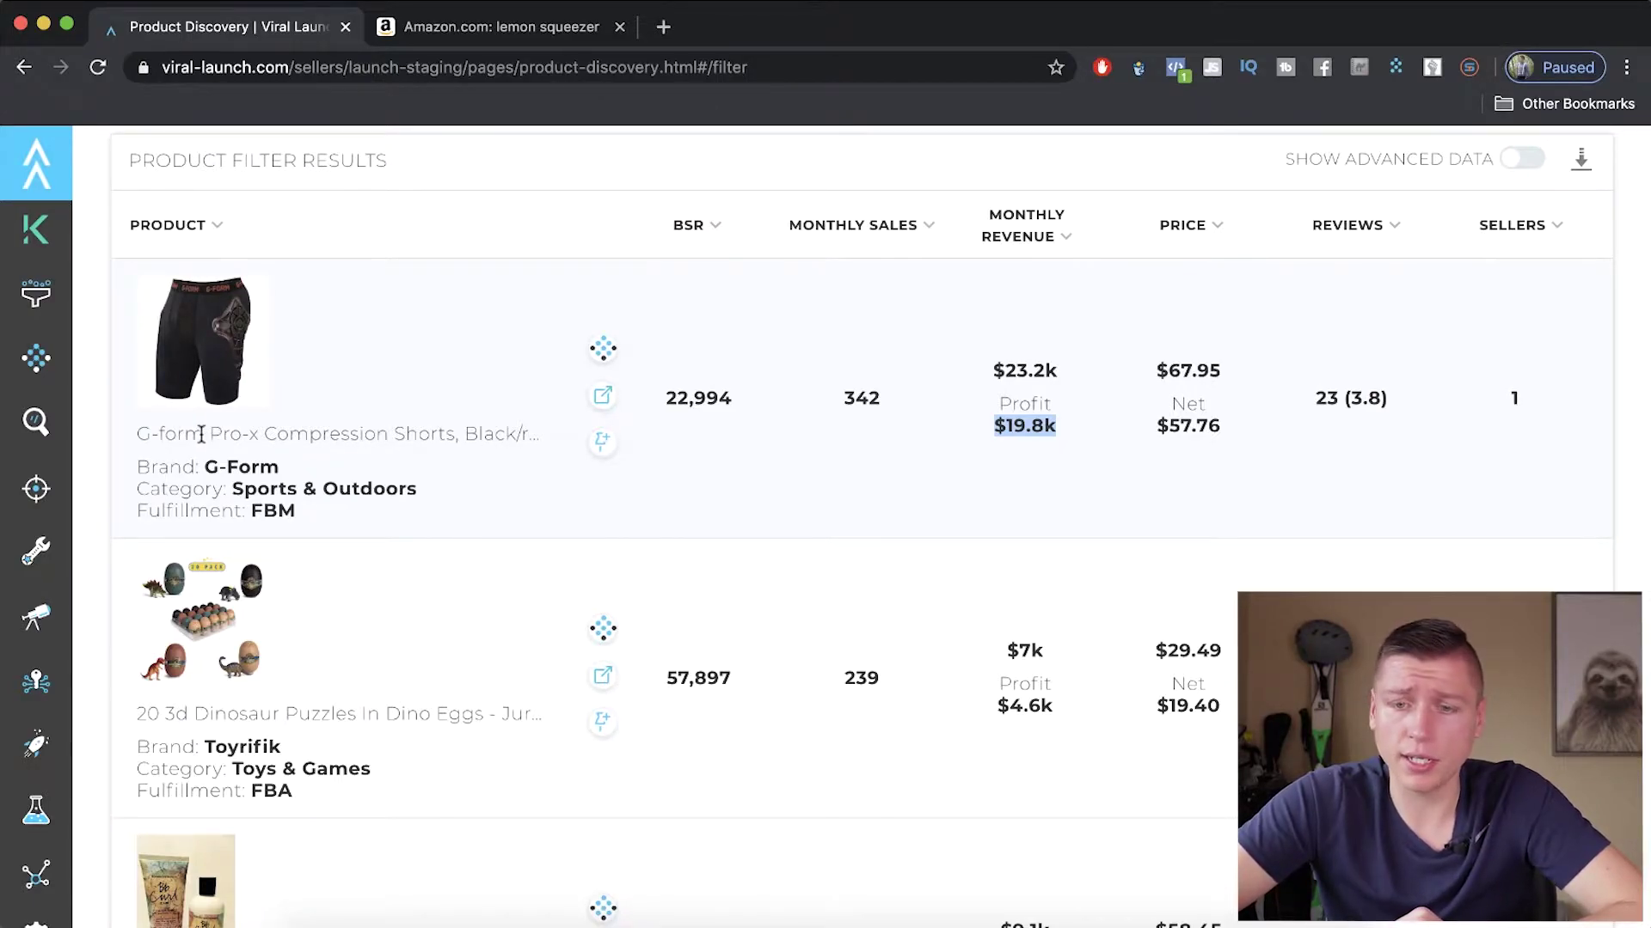
drag(1228, 364, 1151, 378)
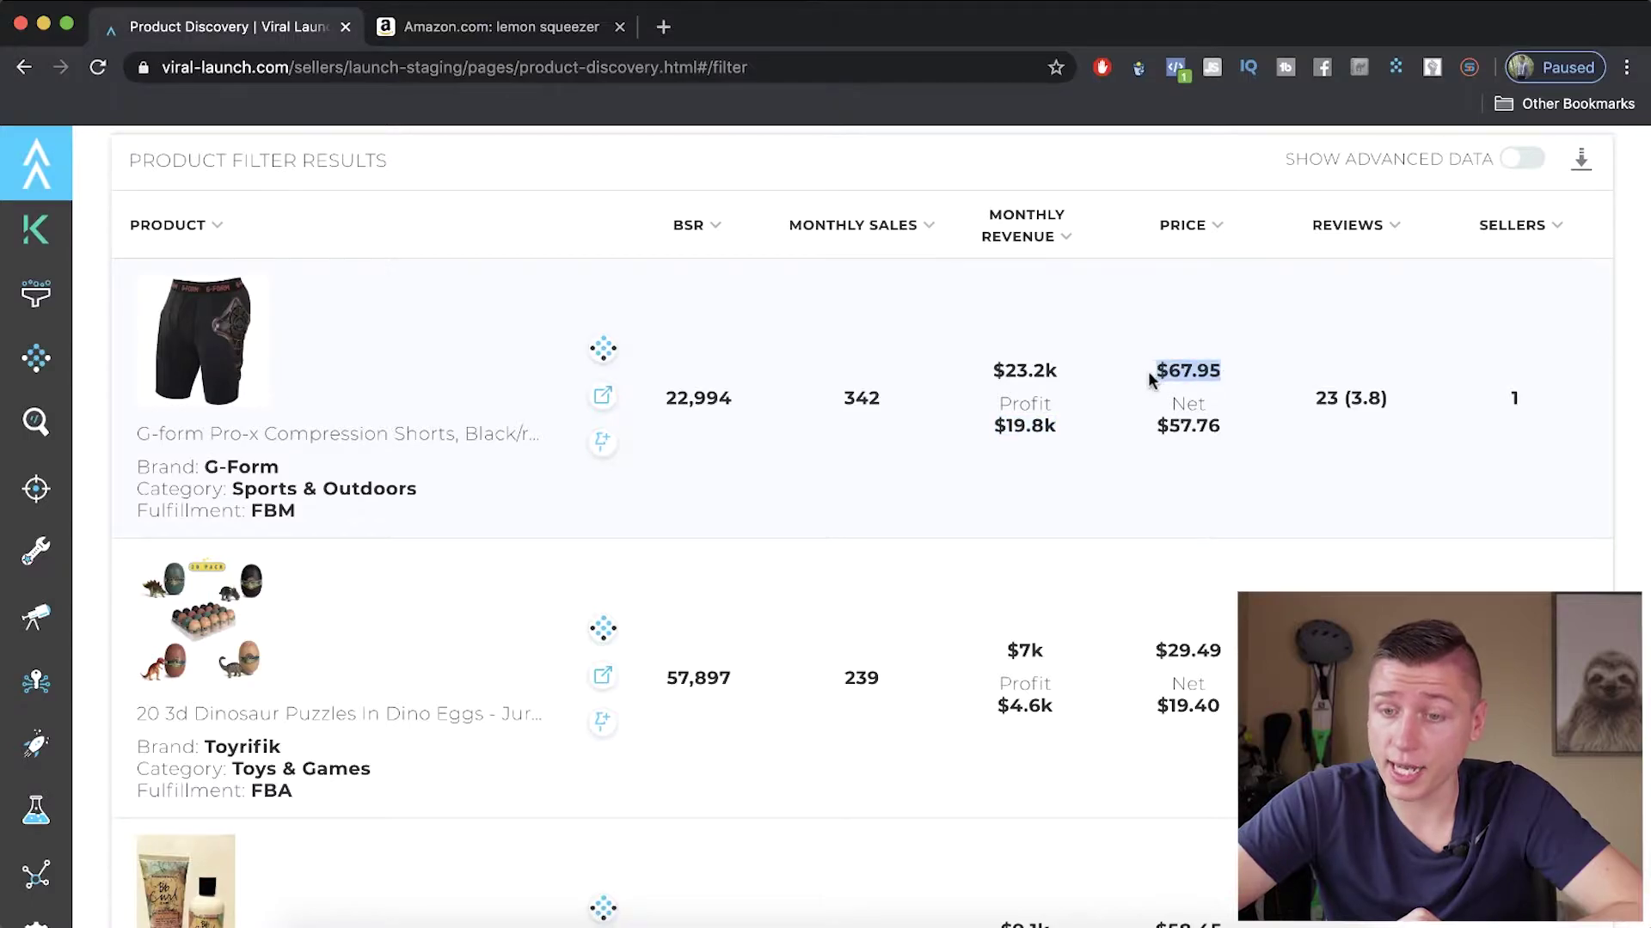
drag(1388, 398, 1307, 405)
click(1360, 404)
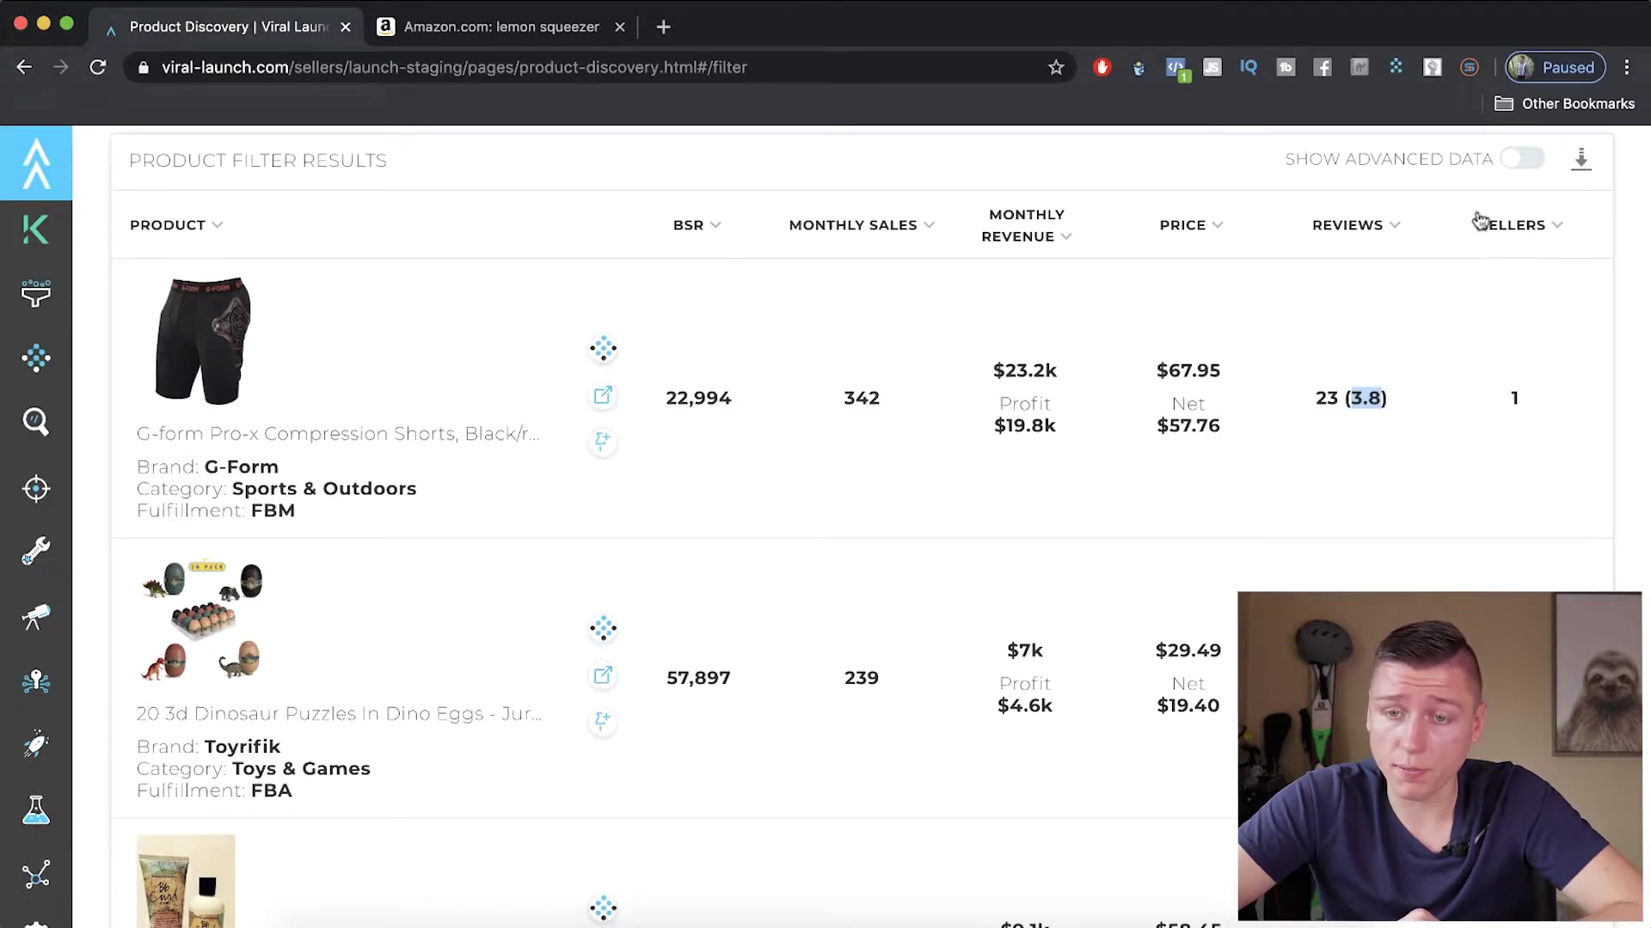
scroll(1084, 382, up, 1)
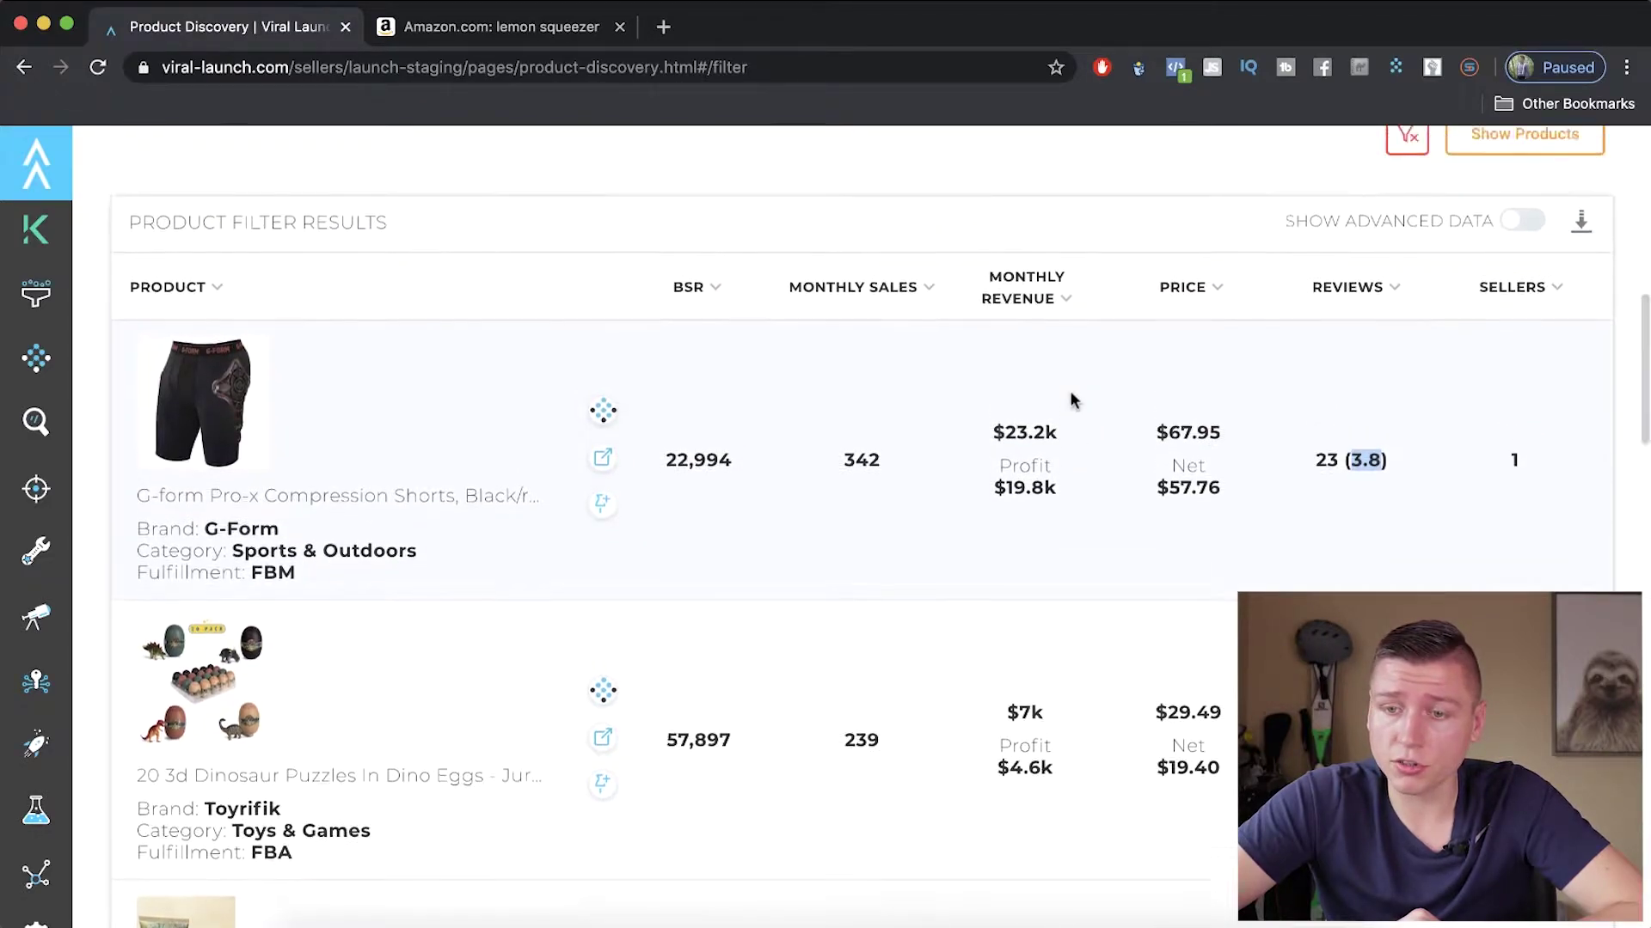
Sort the product results by monthly revenue from highest to lowest.
click(1029, 303)
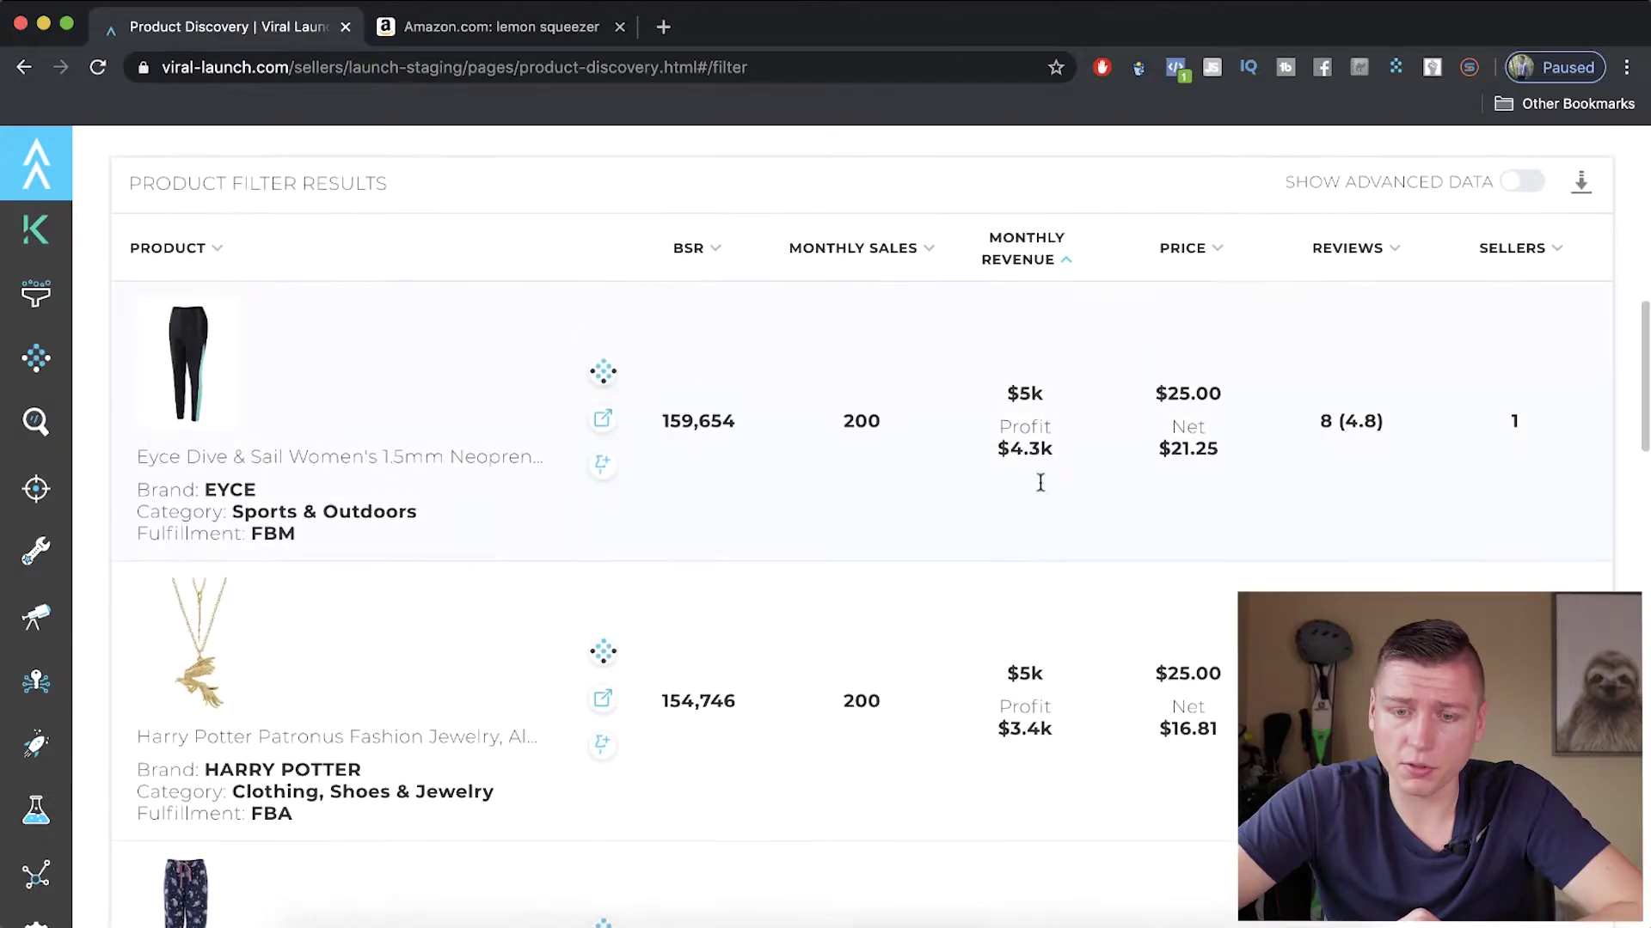
click(1040, 251)
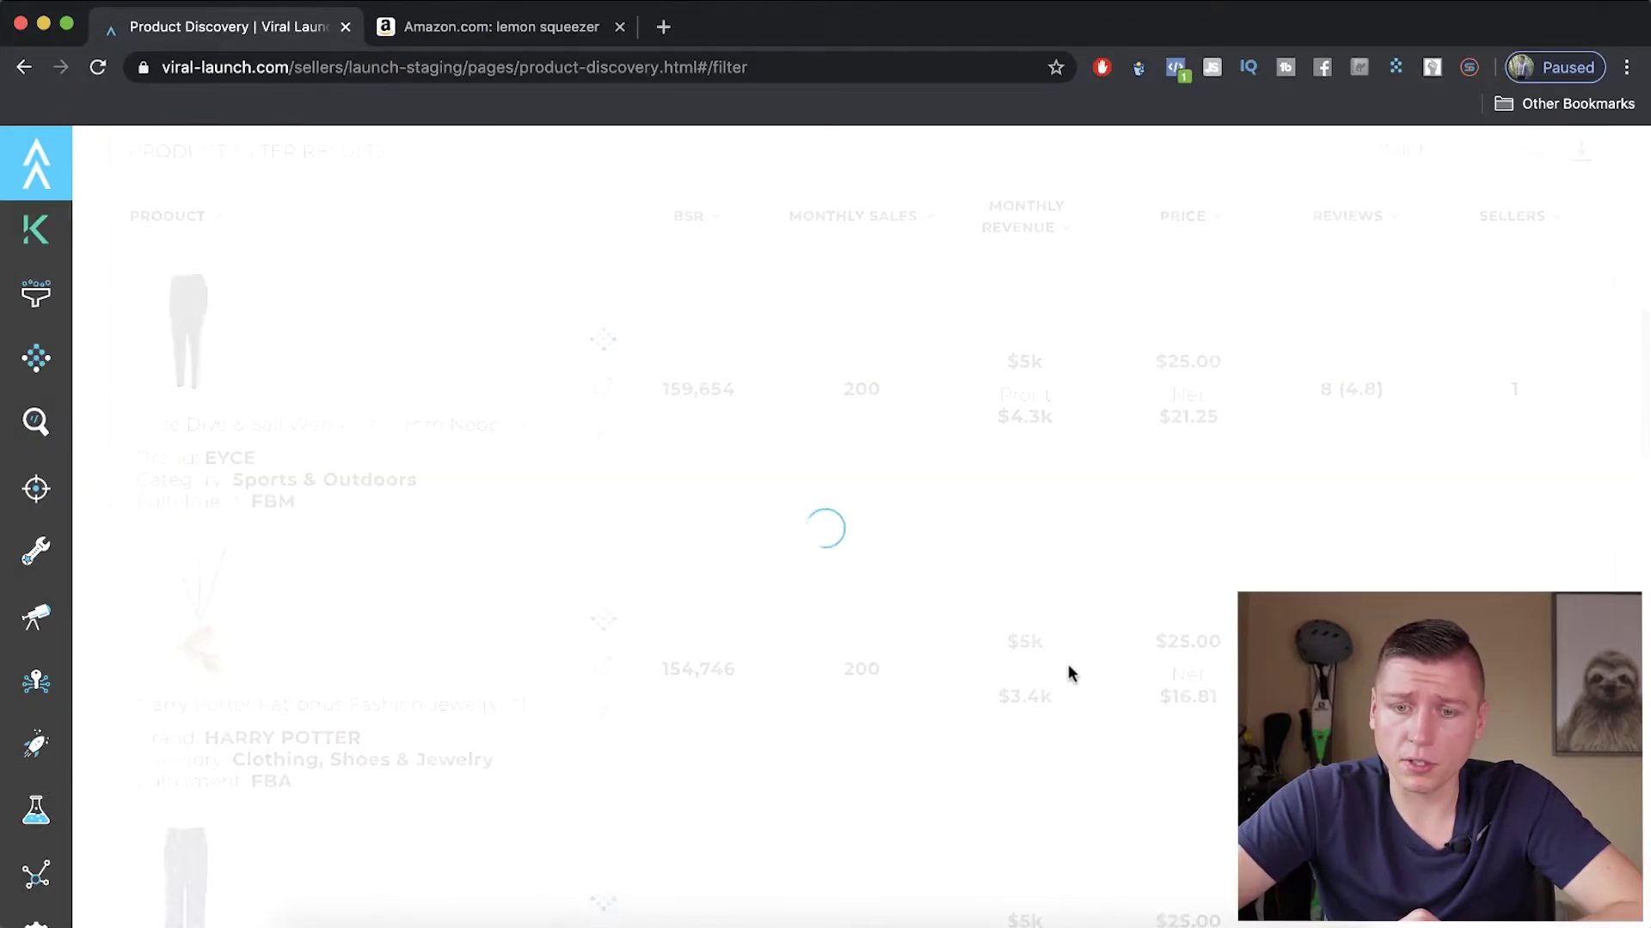
scroll(1009, 348, down, 2)
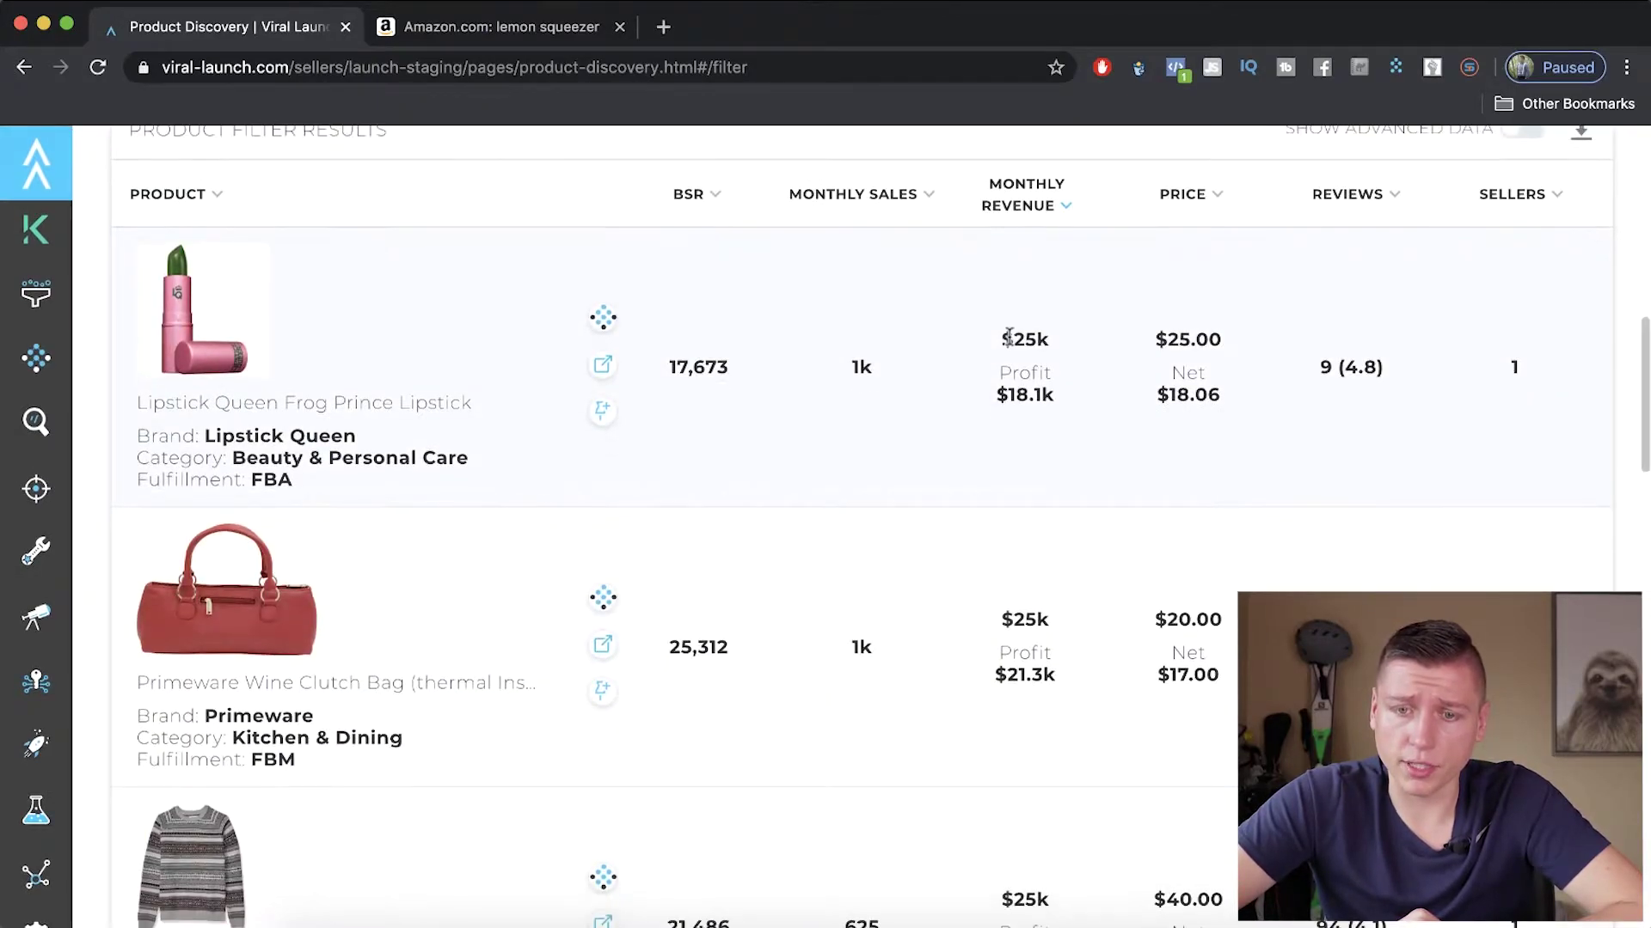
Look through the products sorted by revenue and compare them with the filter ranges that were set.
scroll(1009, 349, down, 10)
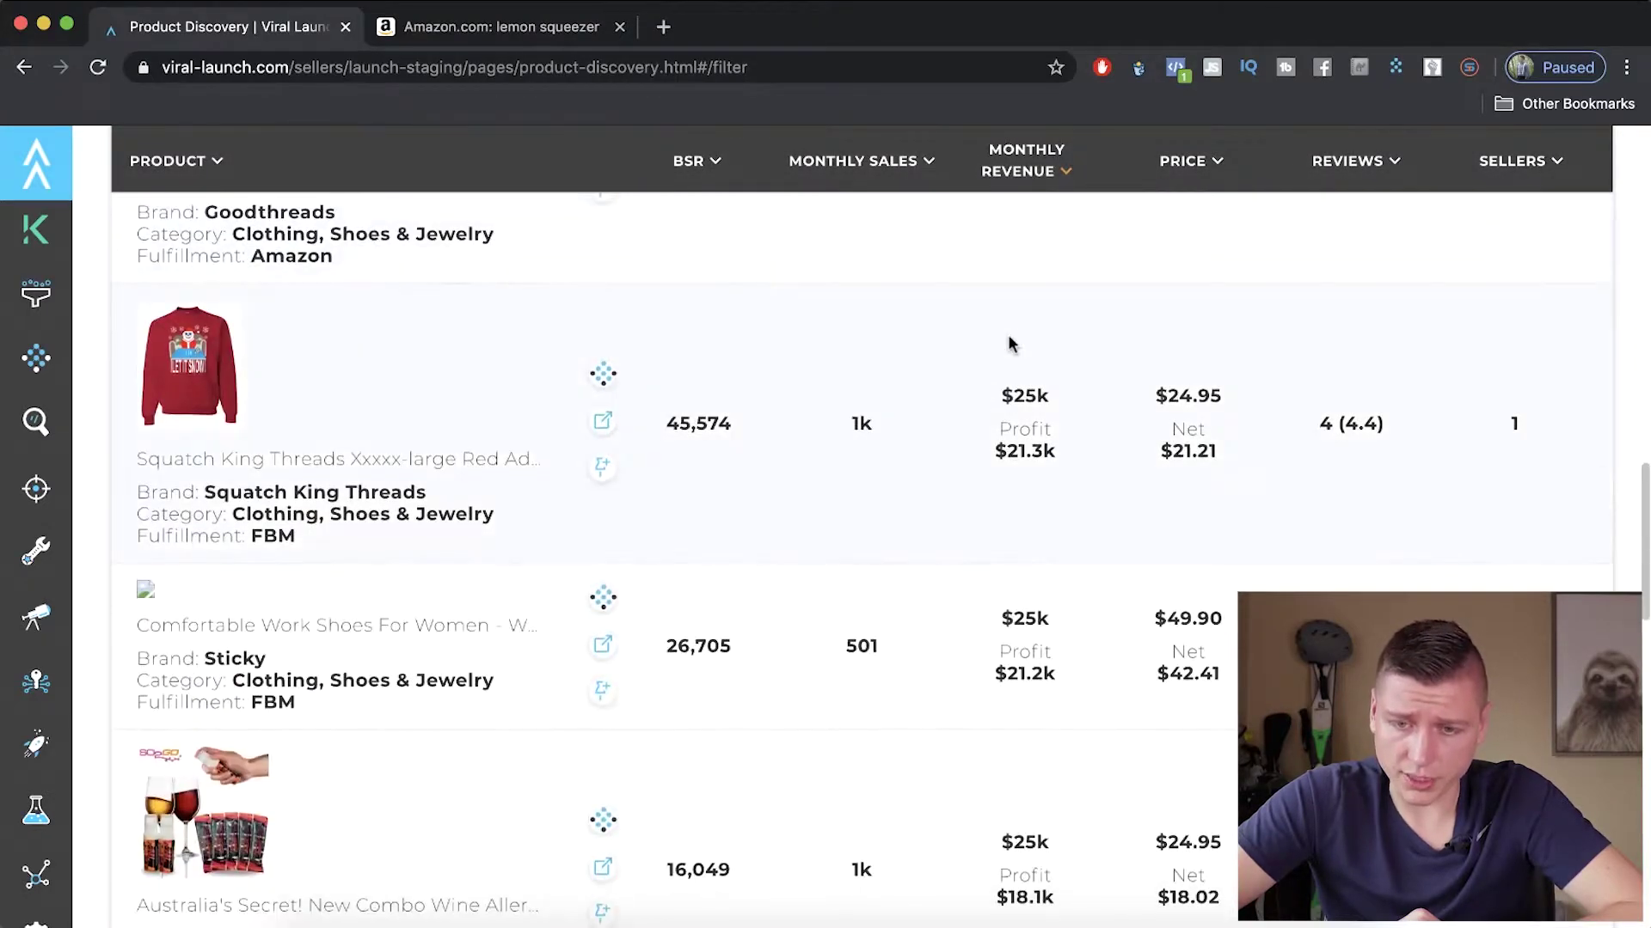
scroll(1011, 344, up, 8)
scroll(1009, 343, up, 15)
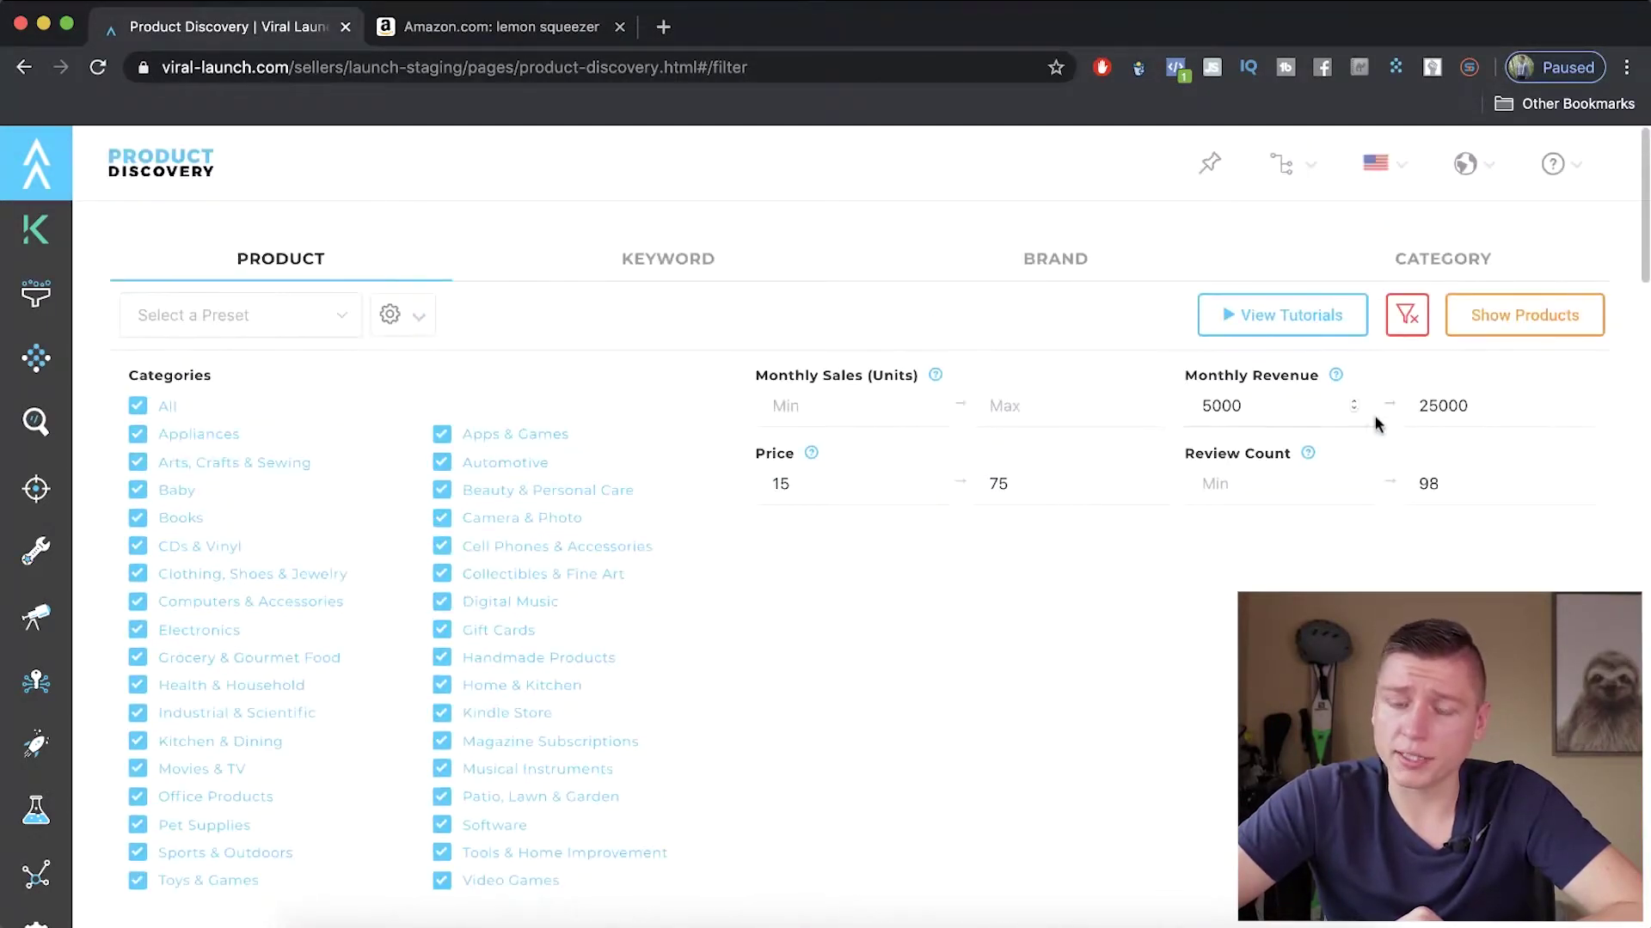
scroll(962, 638, down, 15)
scroll(963, 638, up, 3)
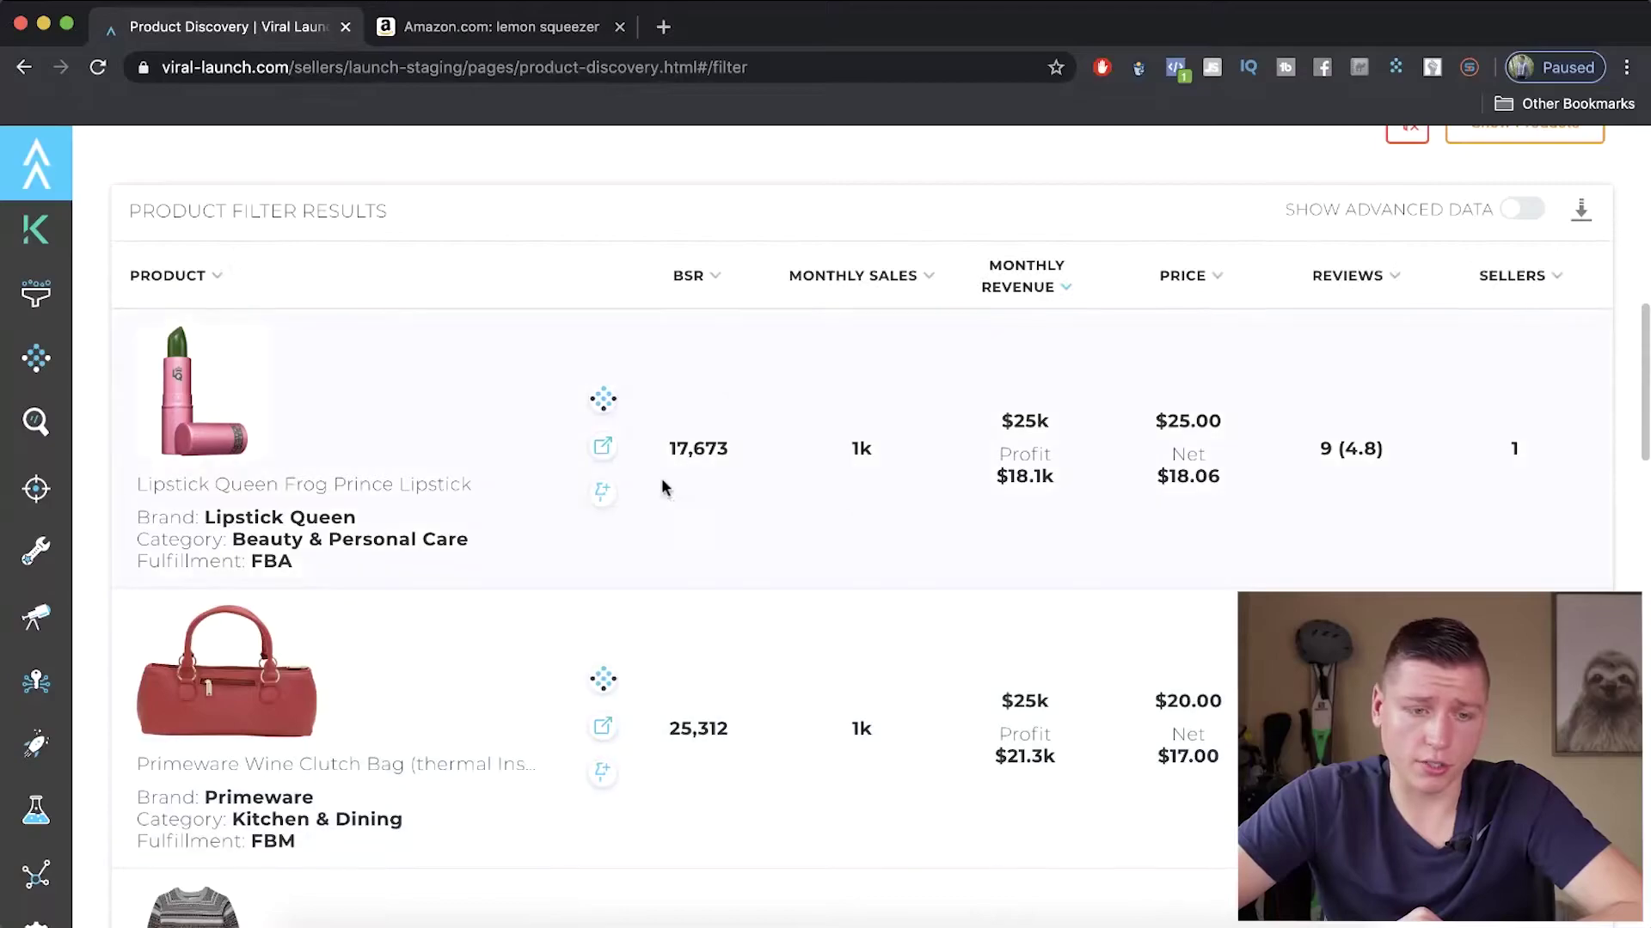
scroll(670, 482, down, 3)
scroll(655, 468, down, 6)
scroll(654, 469, up, 15)
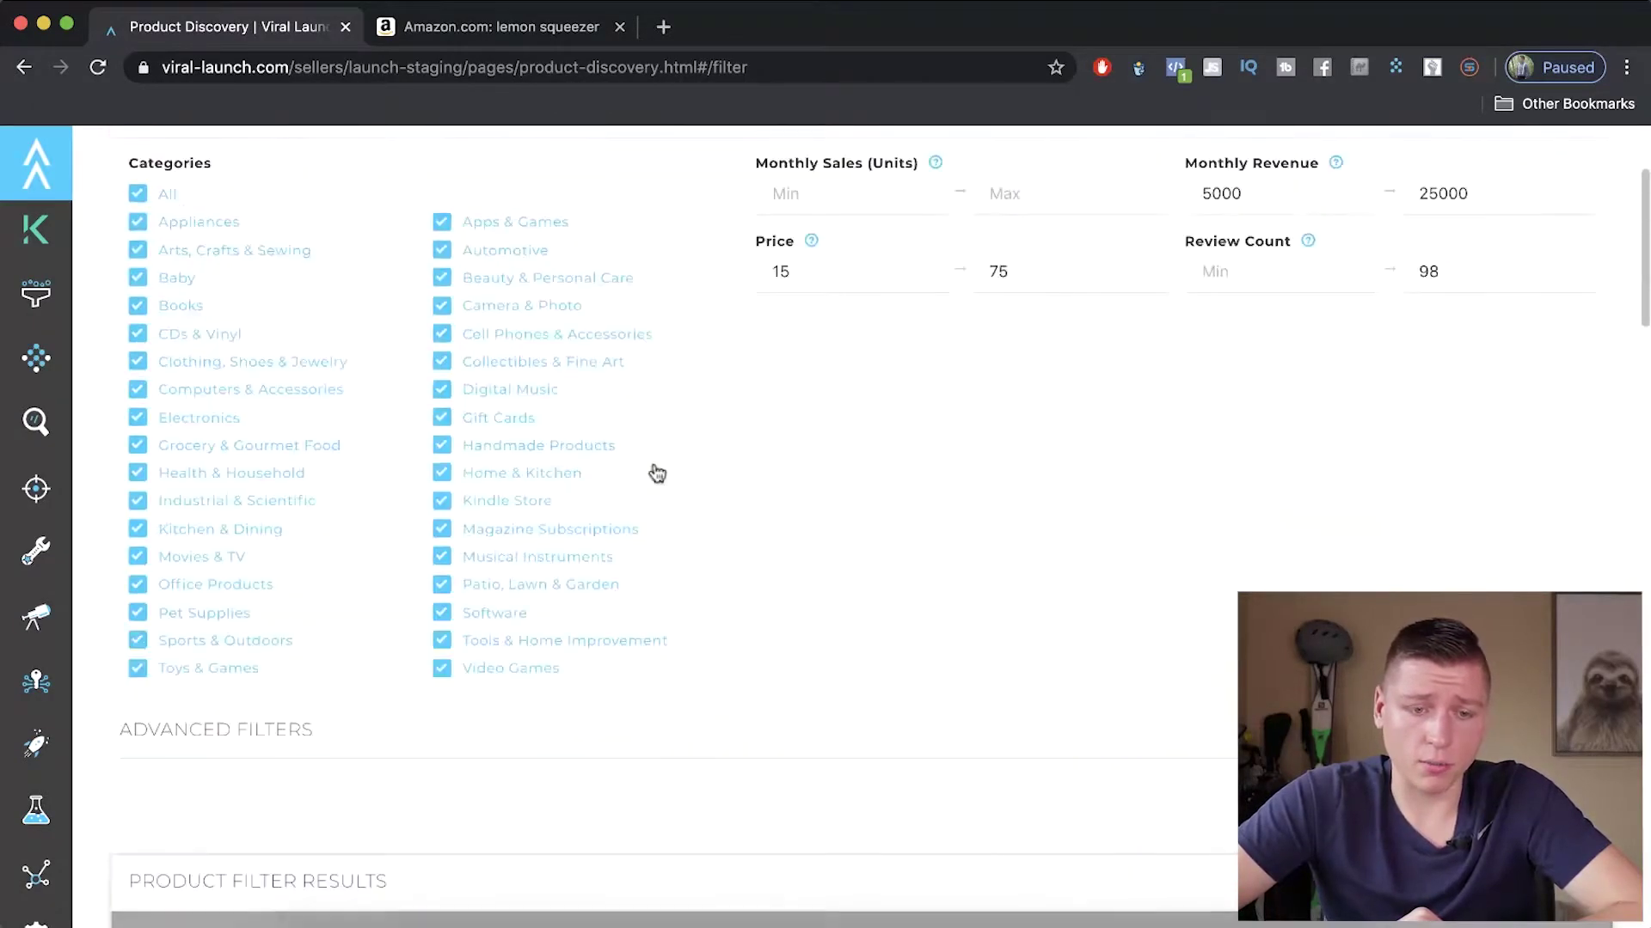
scroll(657, 474, down, 1)
scroll(657, 473, up, 4)
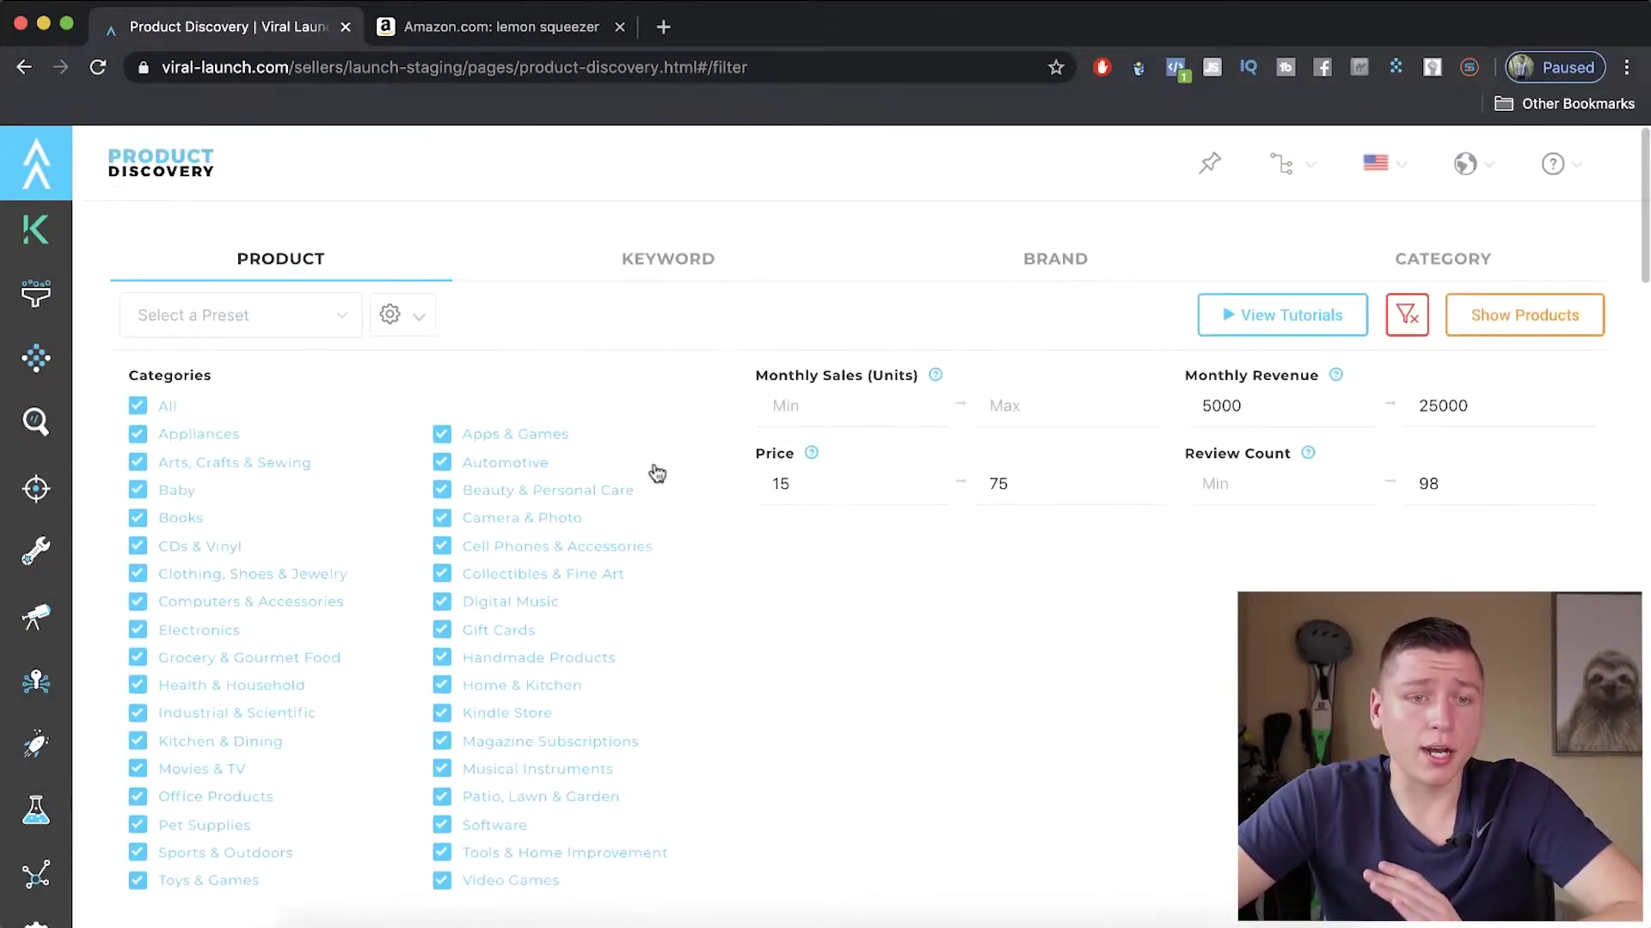
Switch to the keyword search and show the keywords that match its existing filters.
click(655, 259)
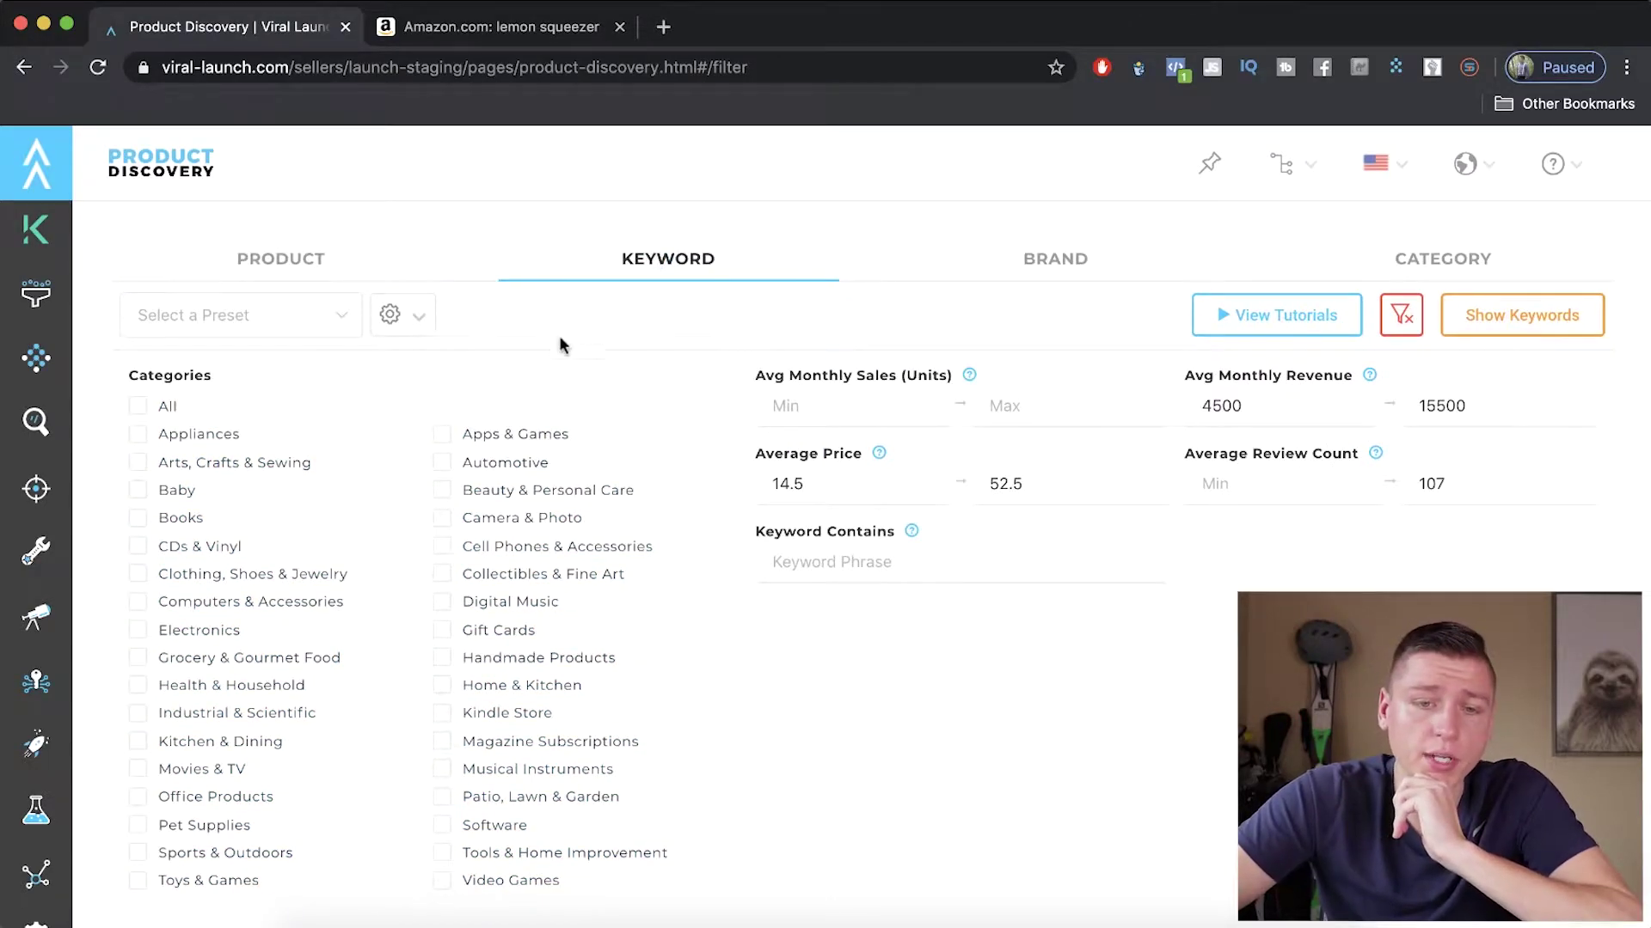
scroll(227, 436, down, 1)
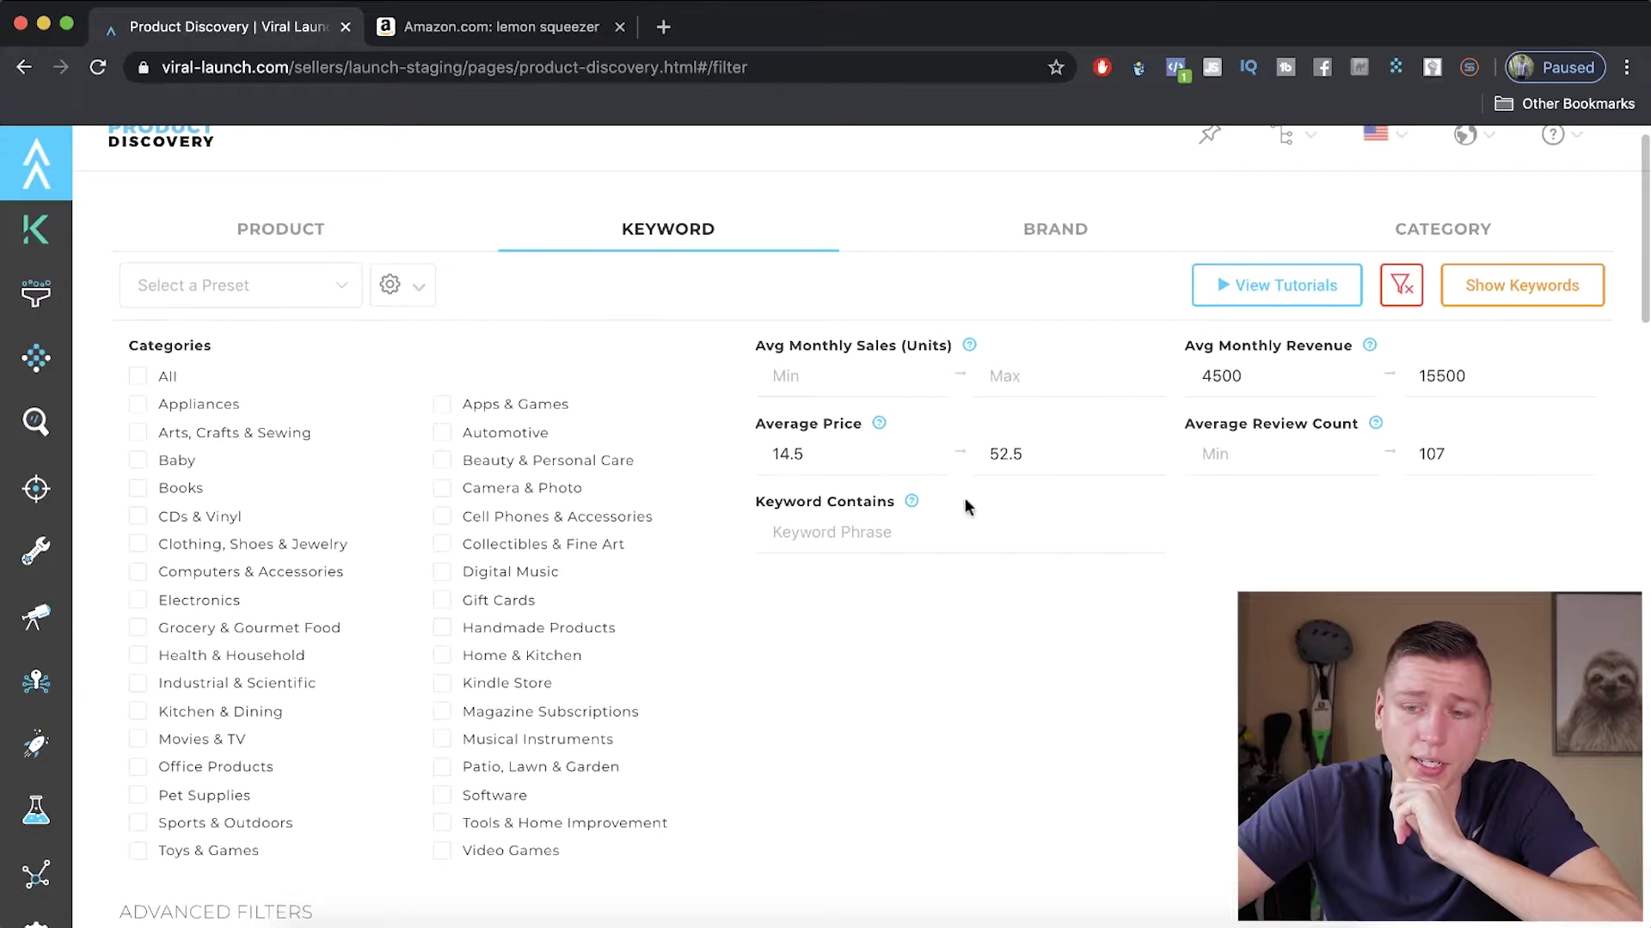
scroll(696, 509, down, 6)
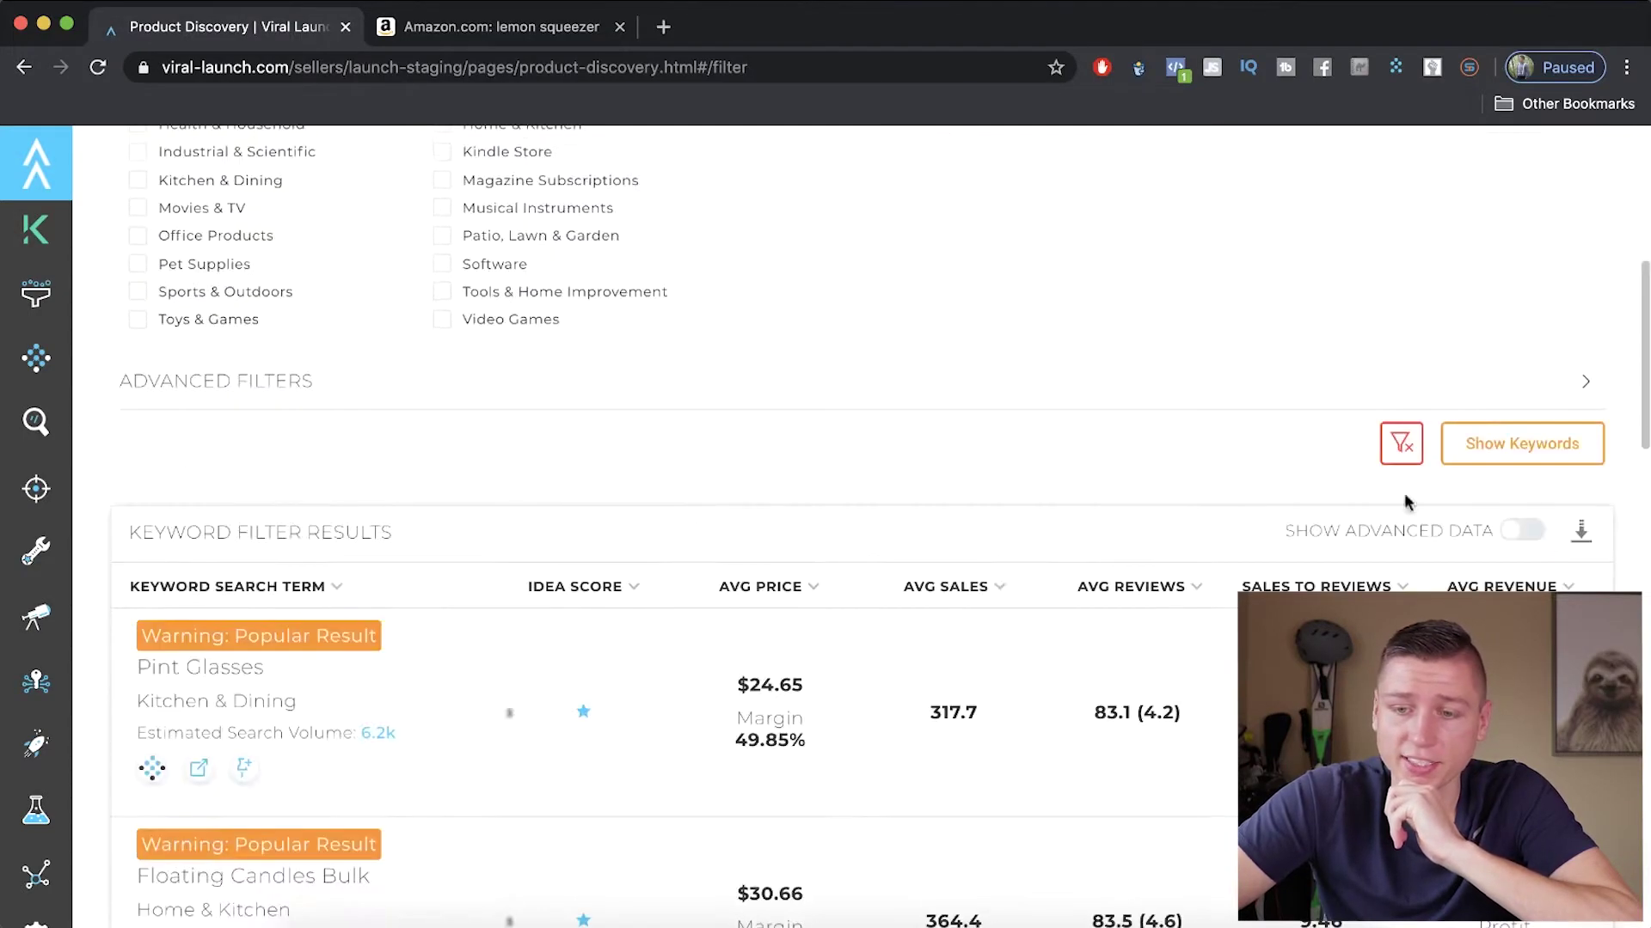
click(1527, 461)
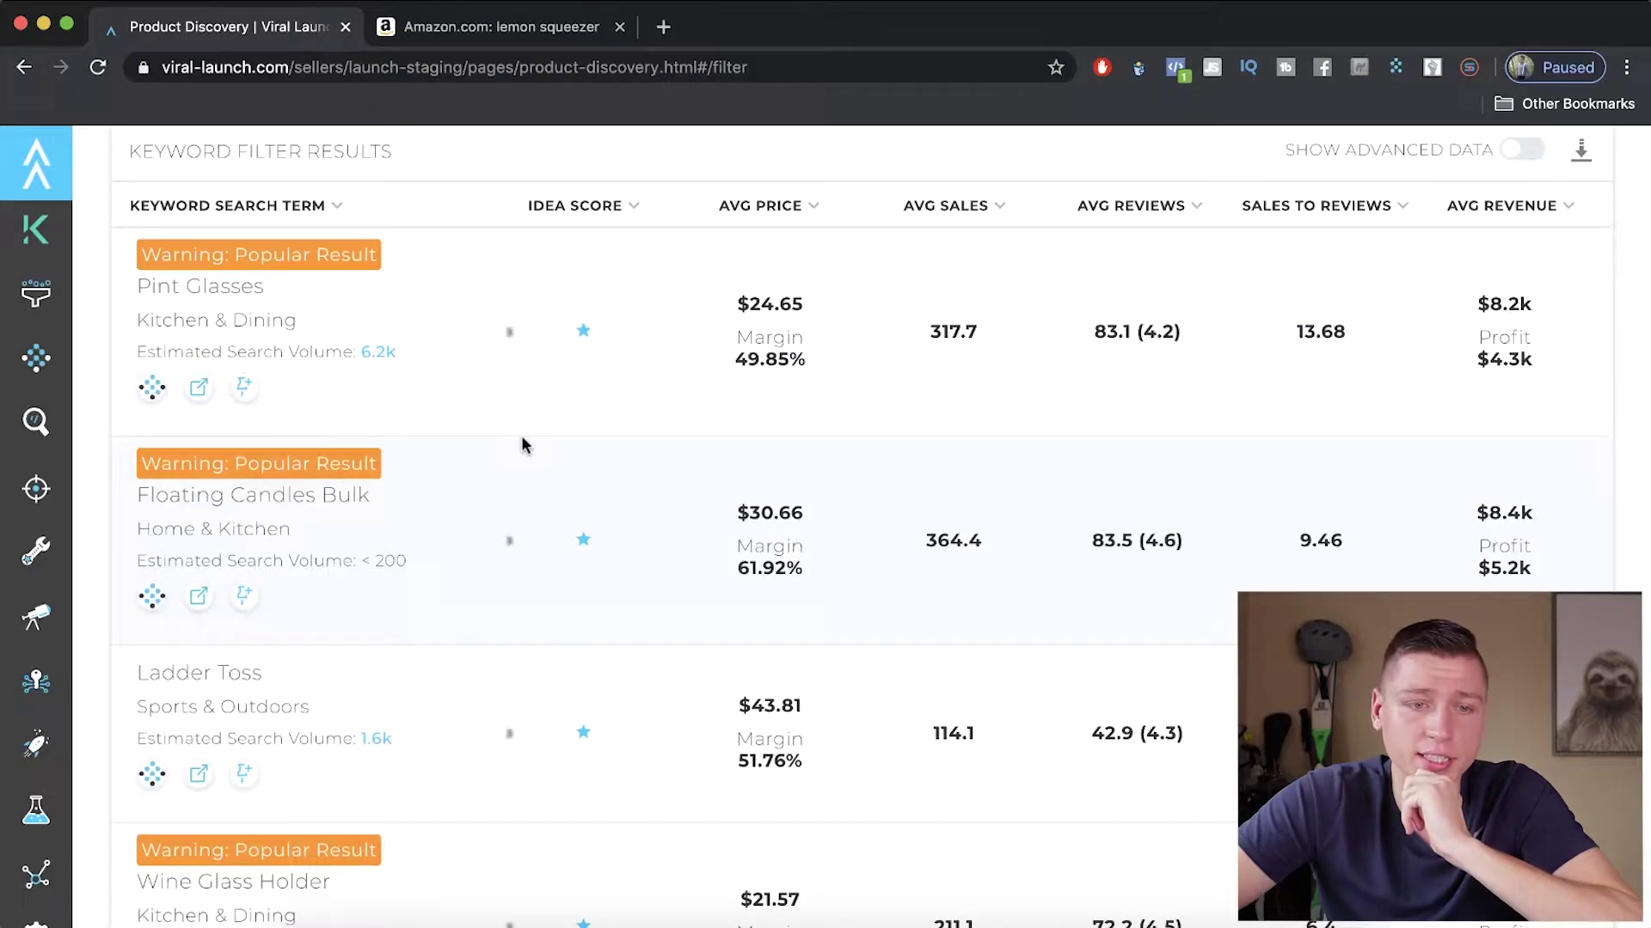
Examine the keyword results, including the popularity warnings on Pint Glasses and Floating Candles Bulk.
drag(258, 290, 134, 288)
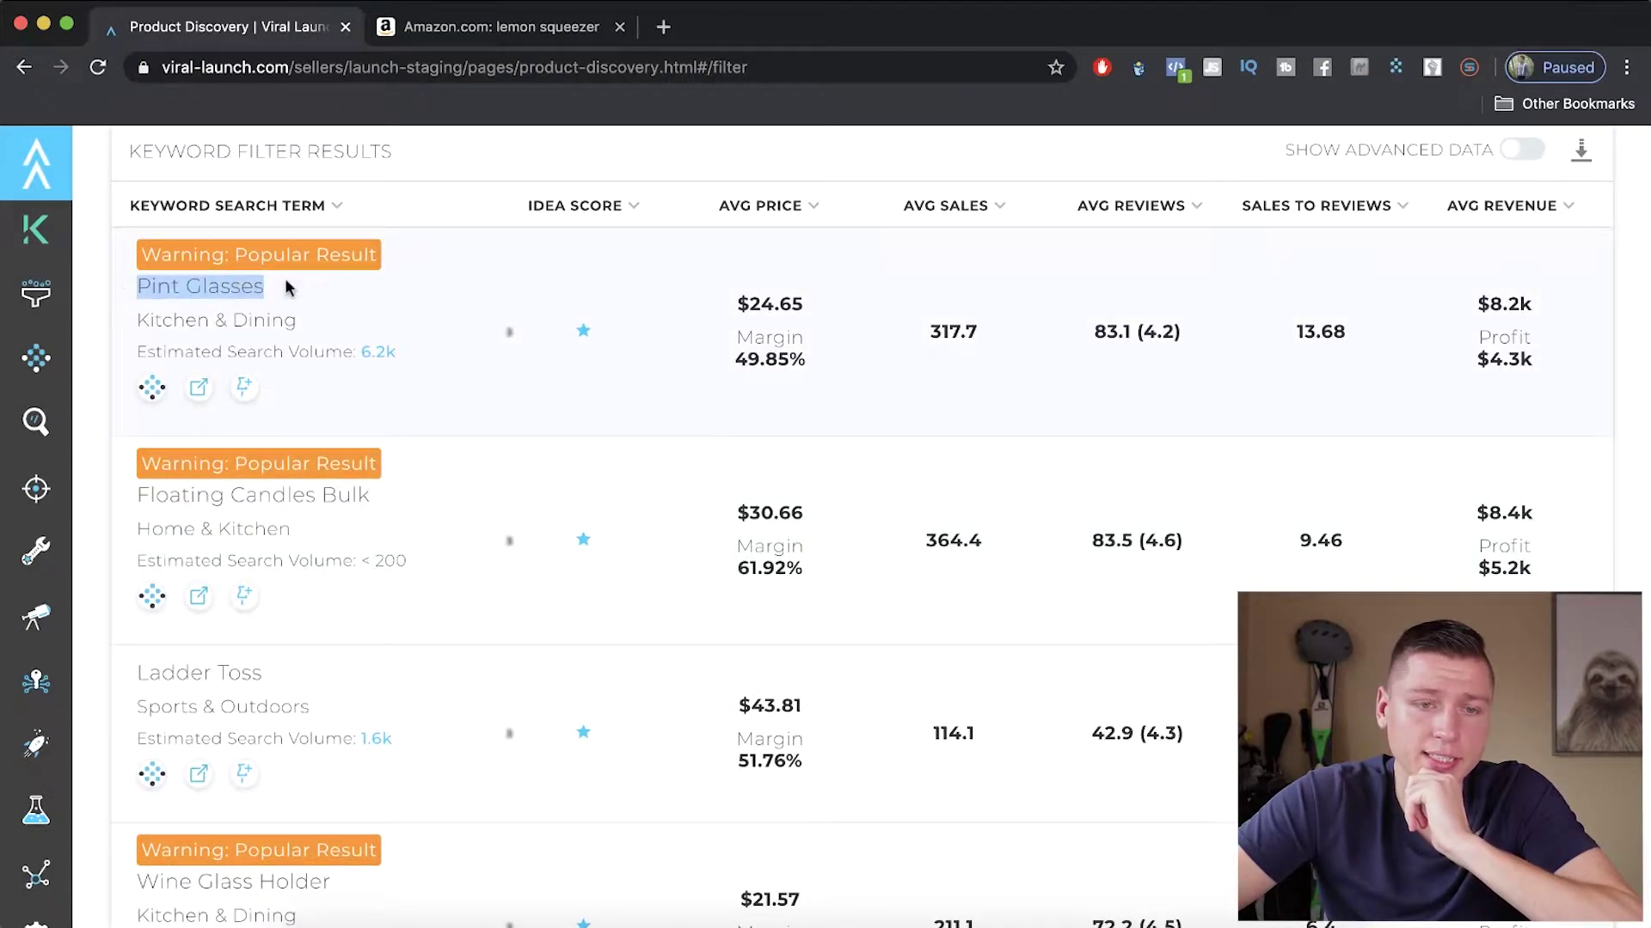
click(337, 285)
triple_click(160, 246)
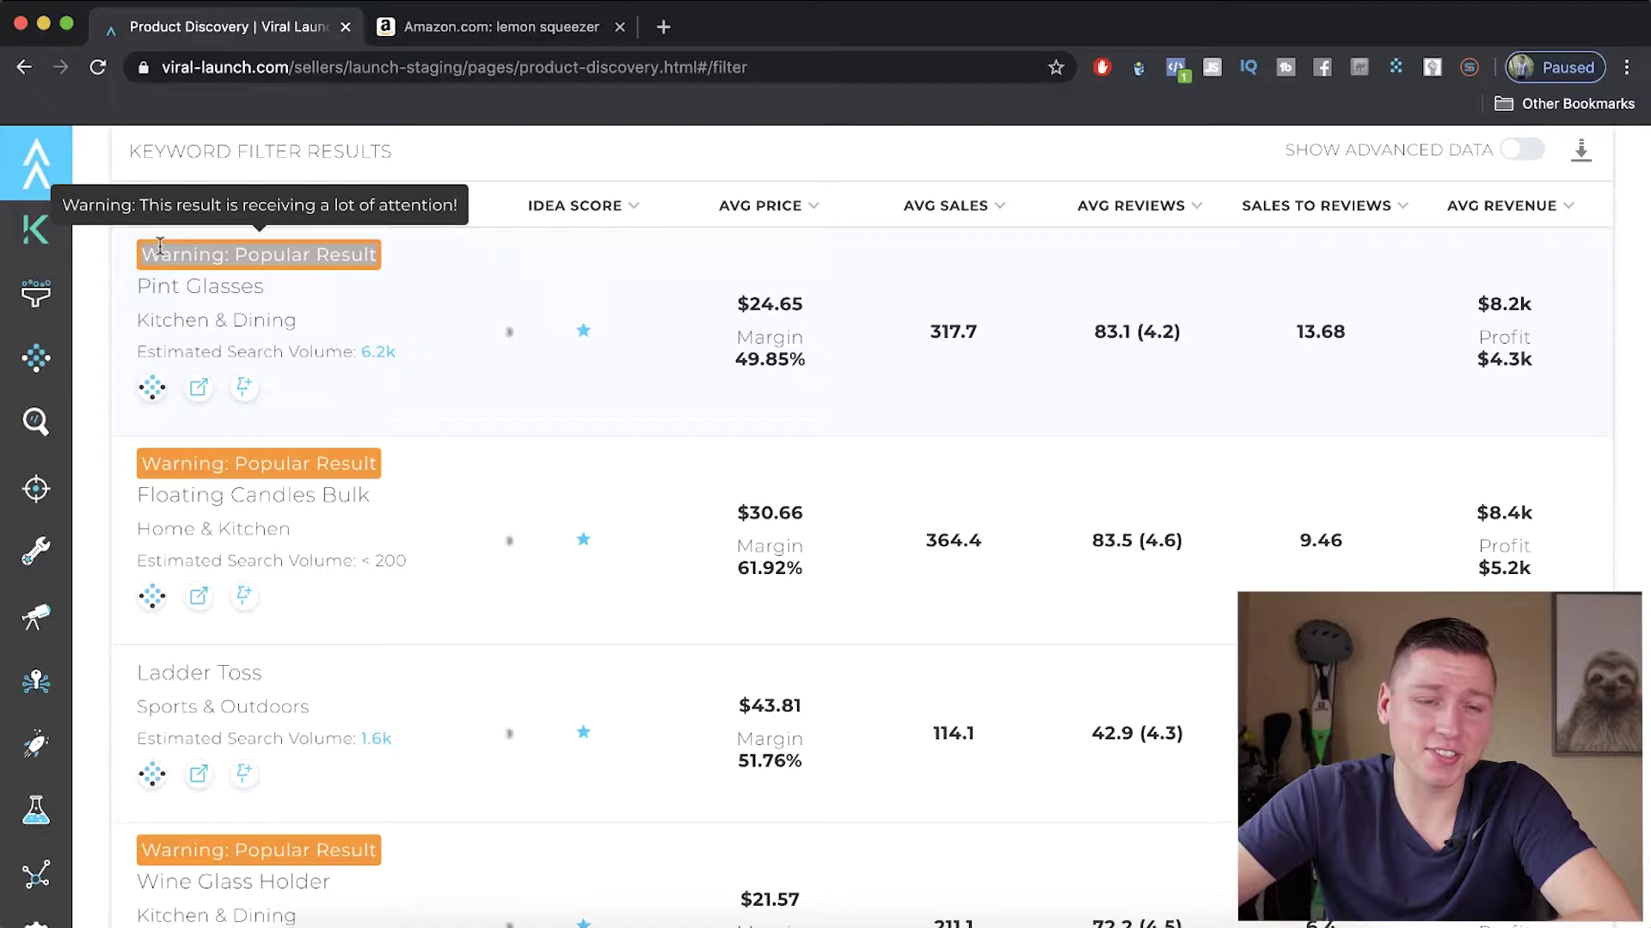
click(318, 288)
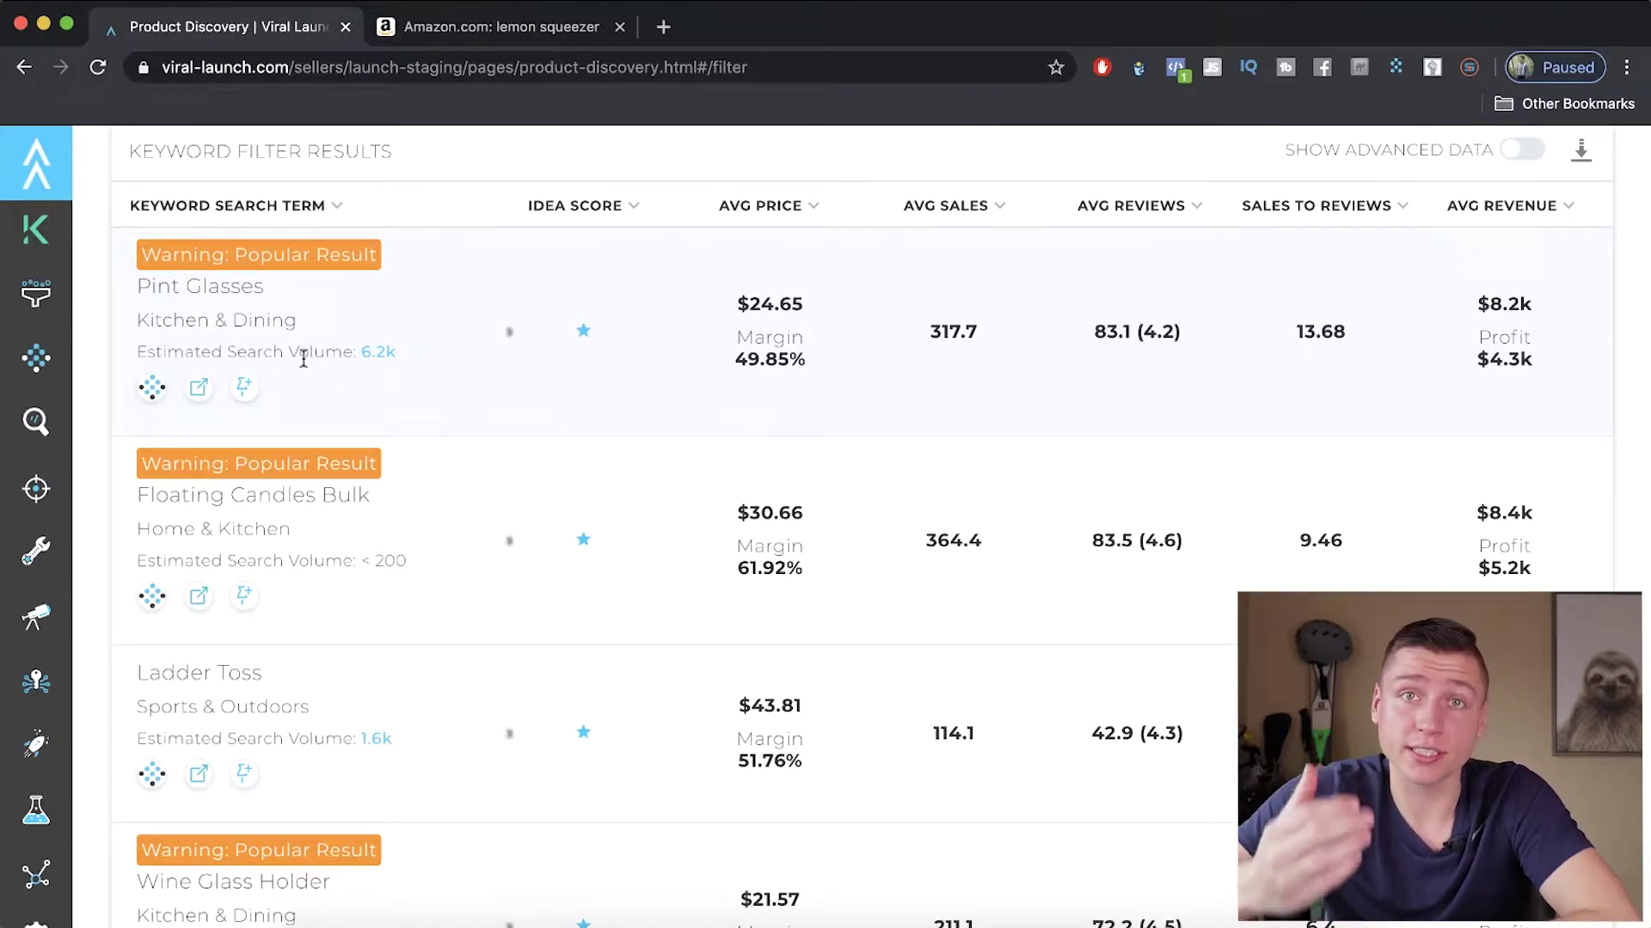
drag(375, 256, 153, 257)
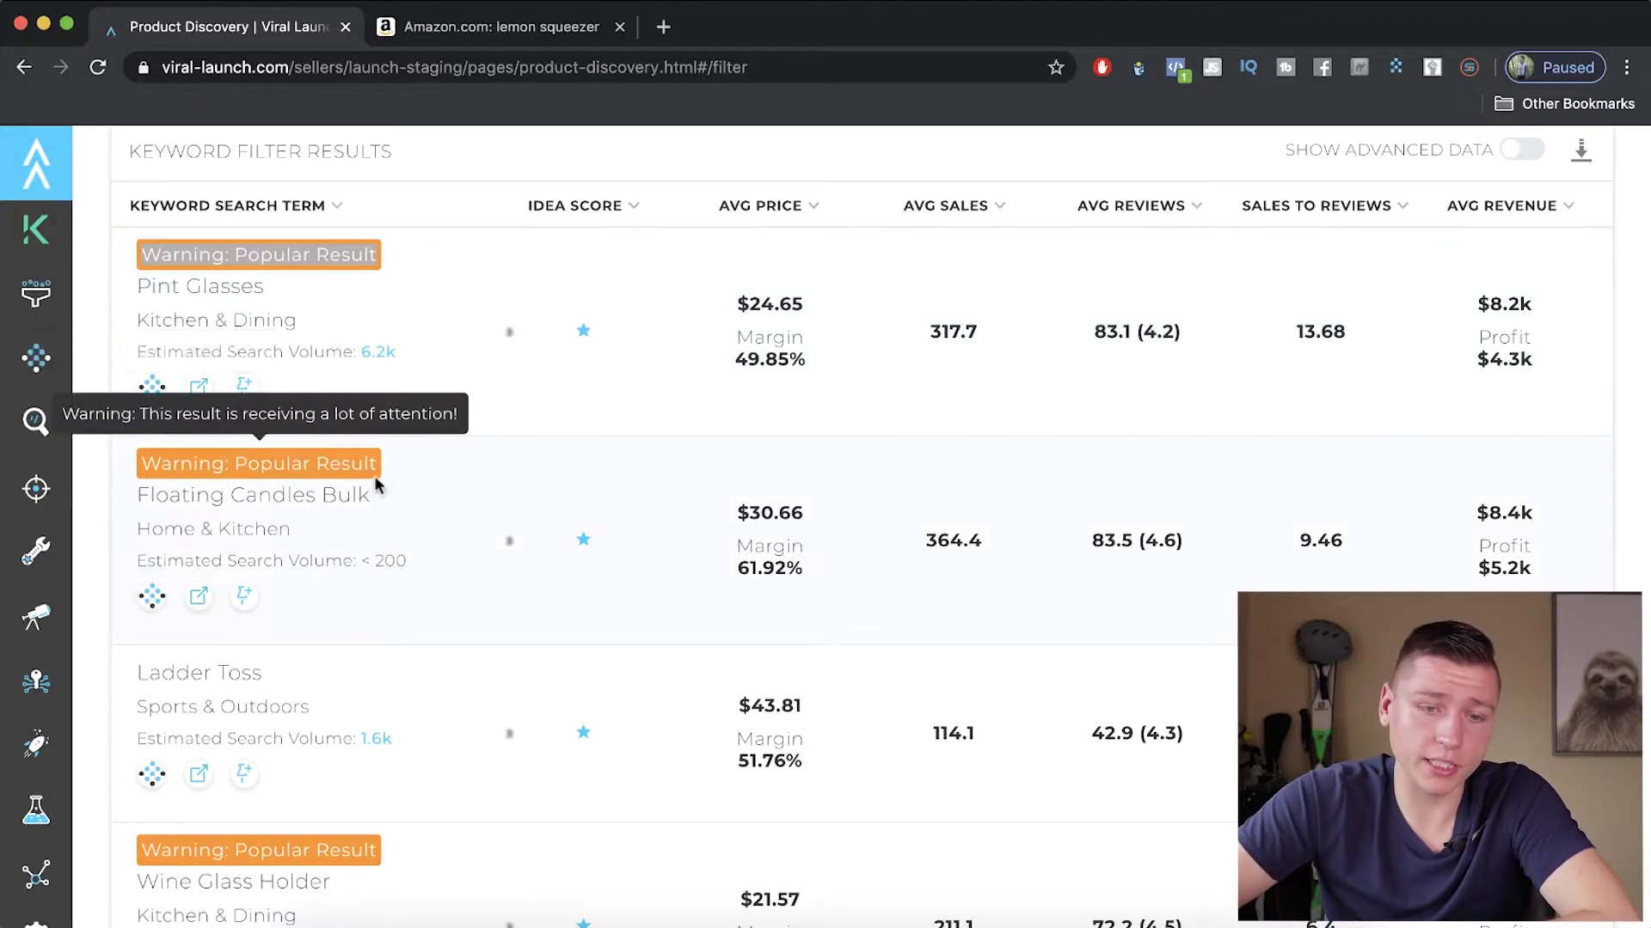
drag(375, 467, 206, 449)
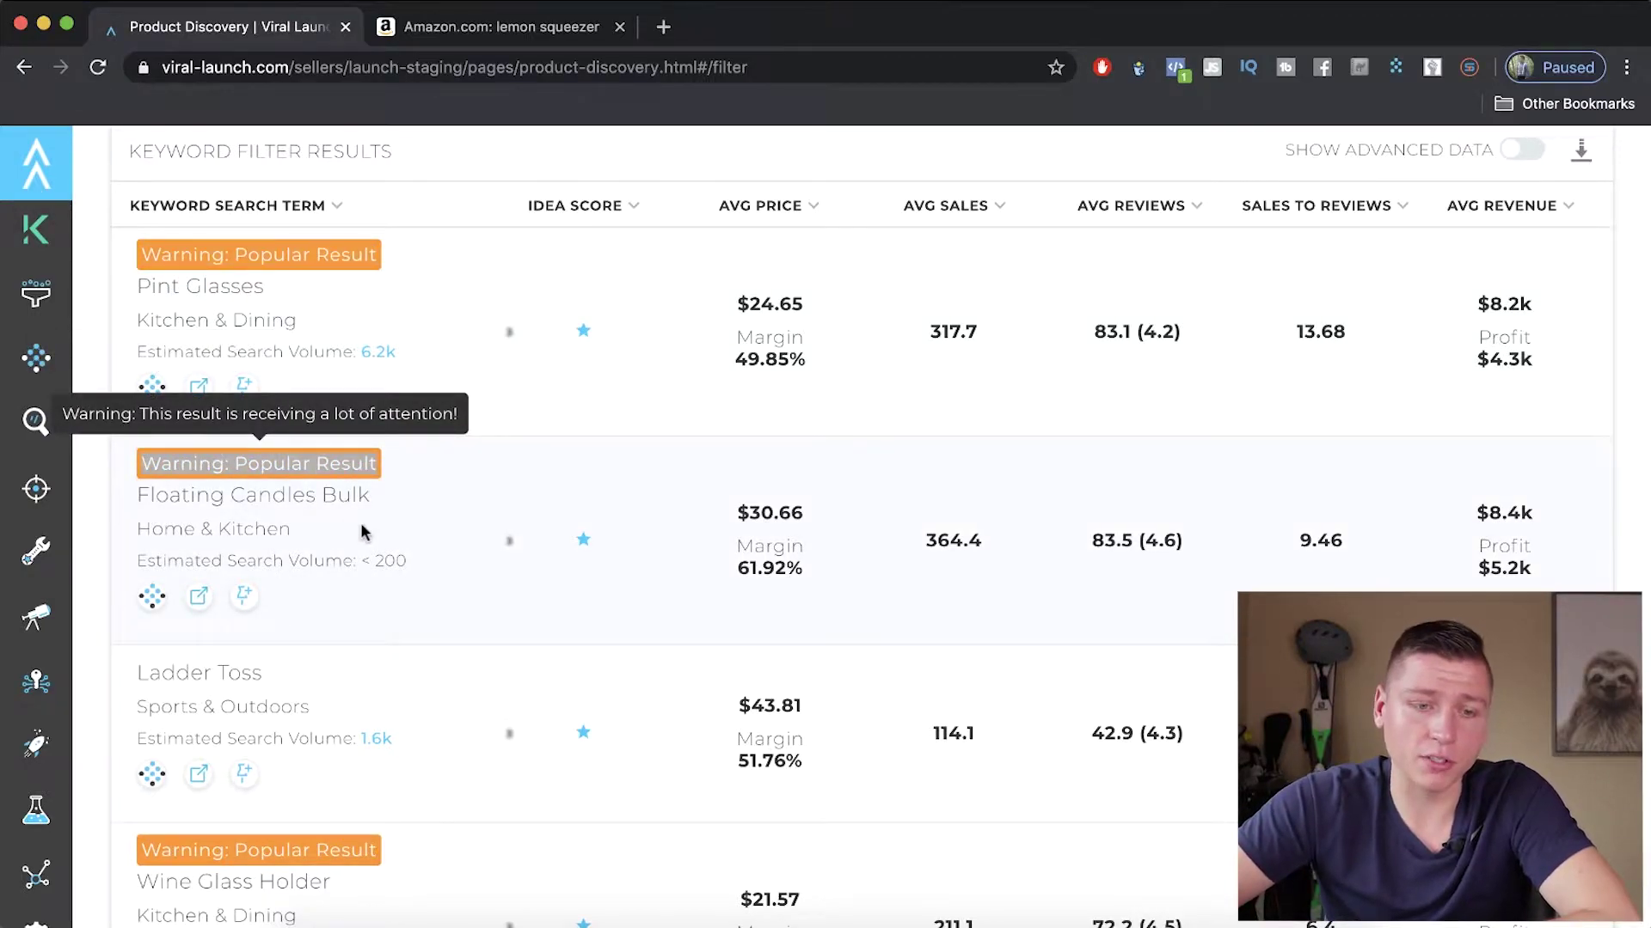
scroll(361, 527, down, 3)
scroll(361, 527, down, 10)
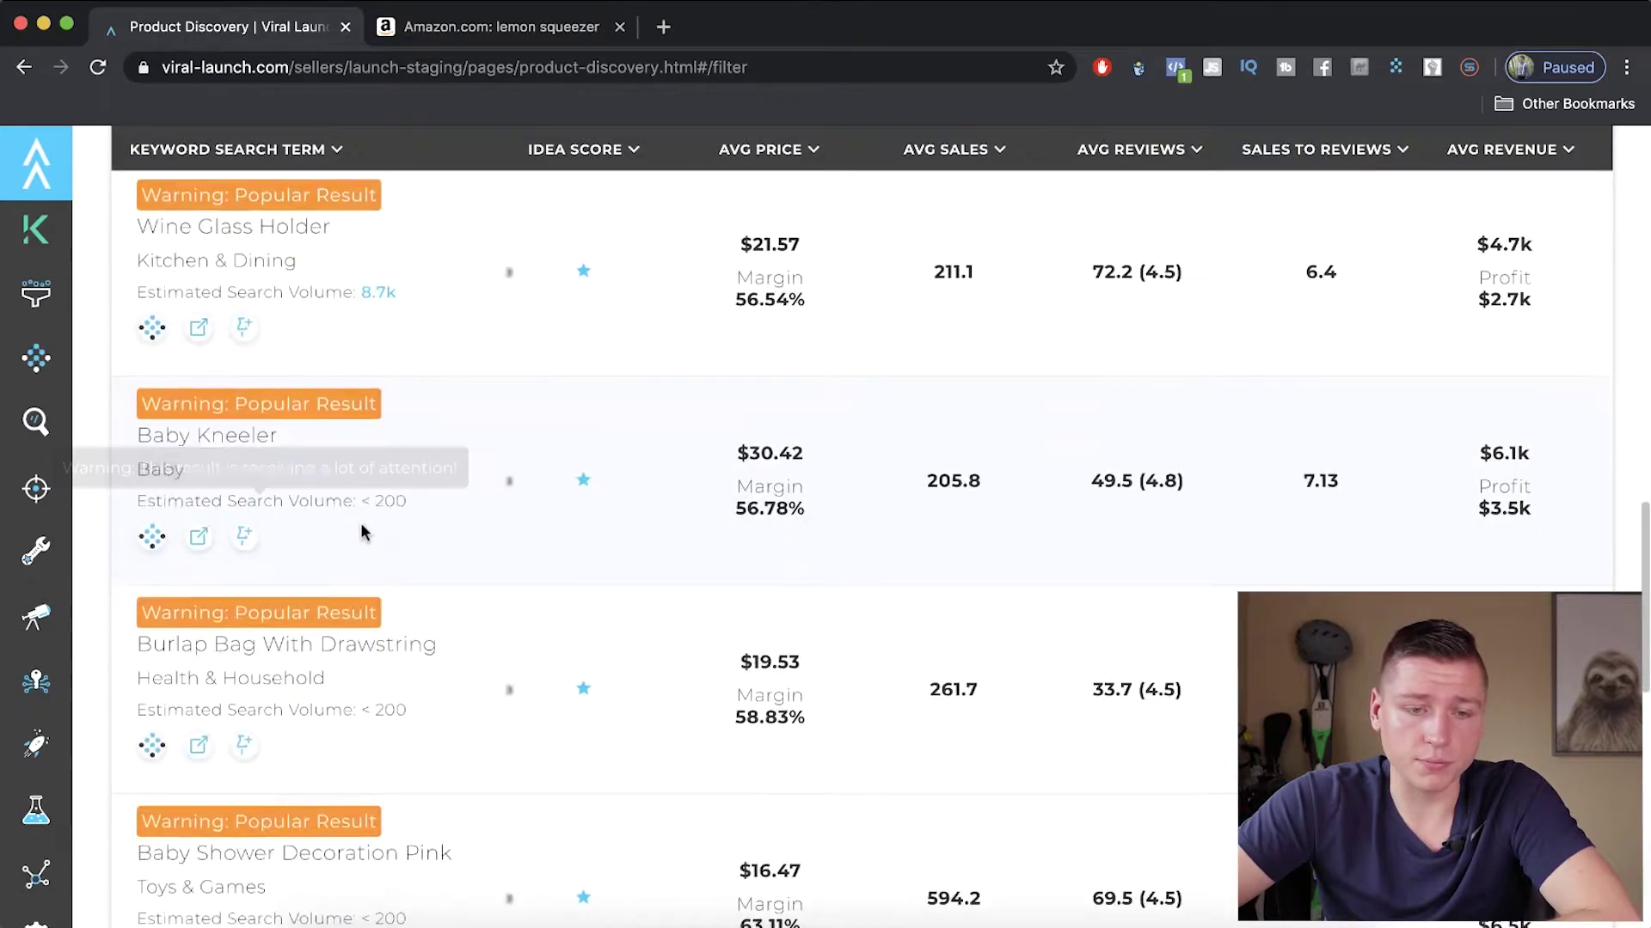
Include all categories in the keyword search filters.
scroll(358, 530, up, 20)
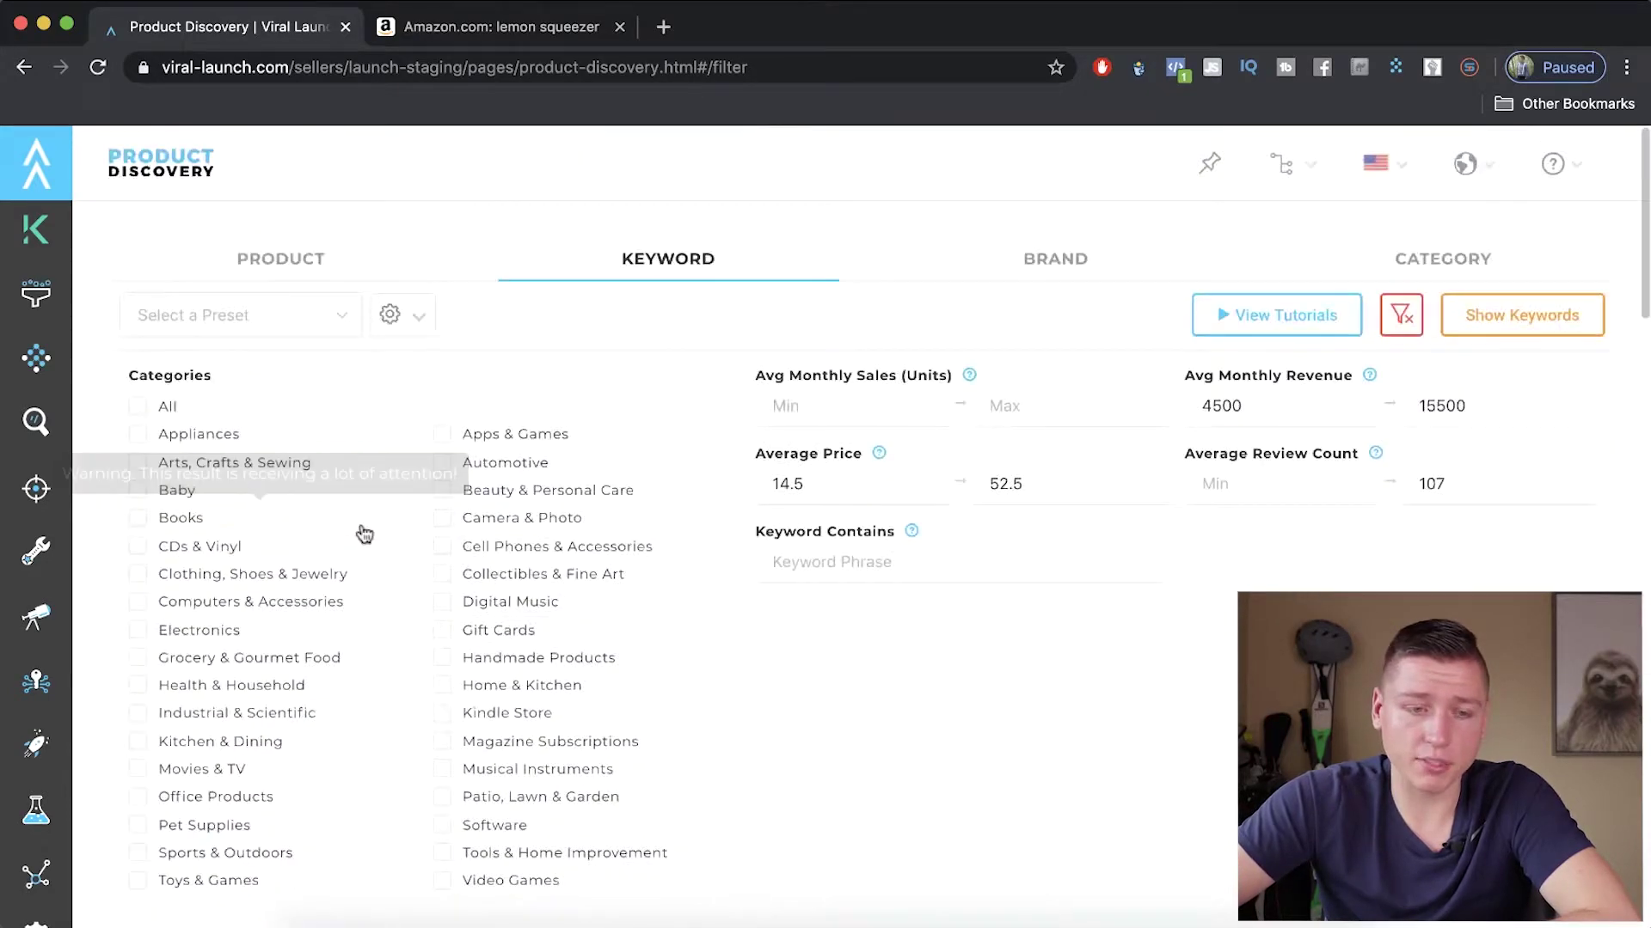
click(138, 405)
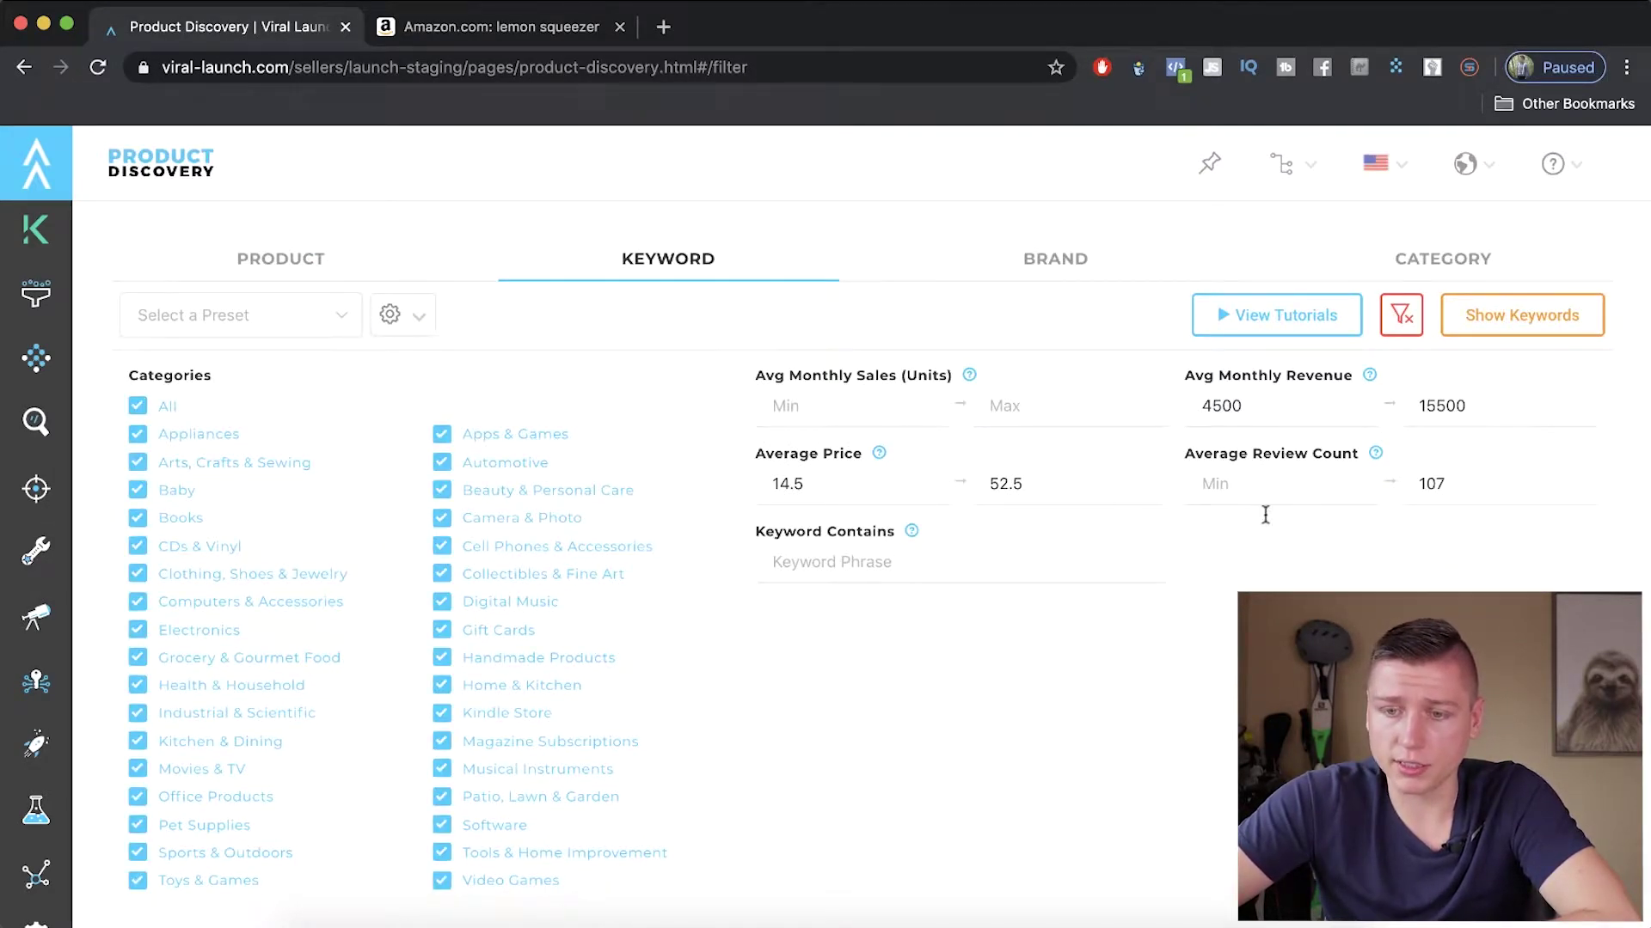
scroll(1176, 487, down, 6)
scroll(950, 564, up, 7)
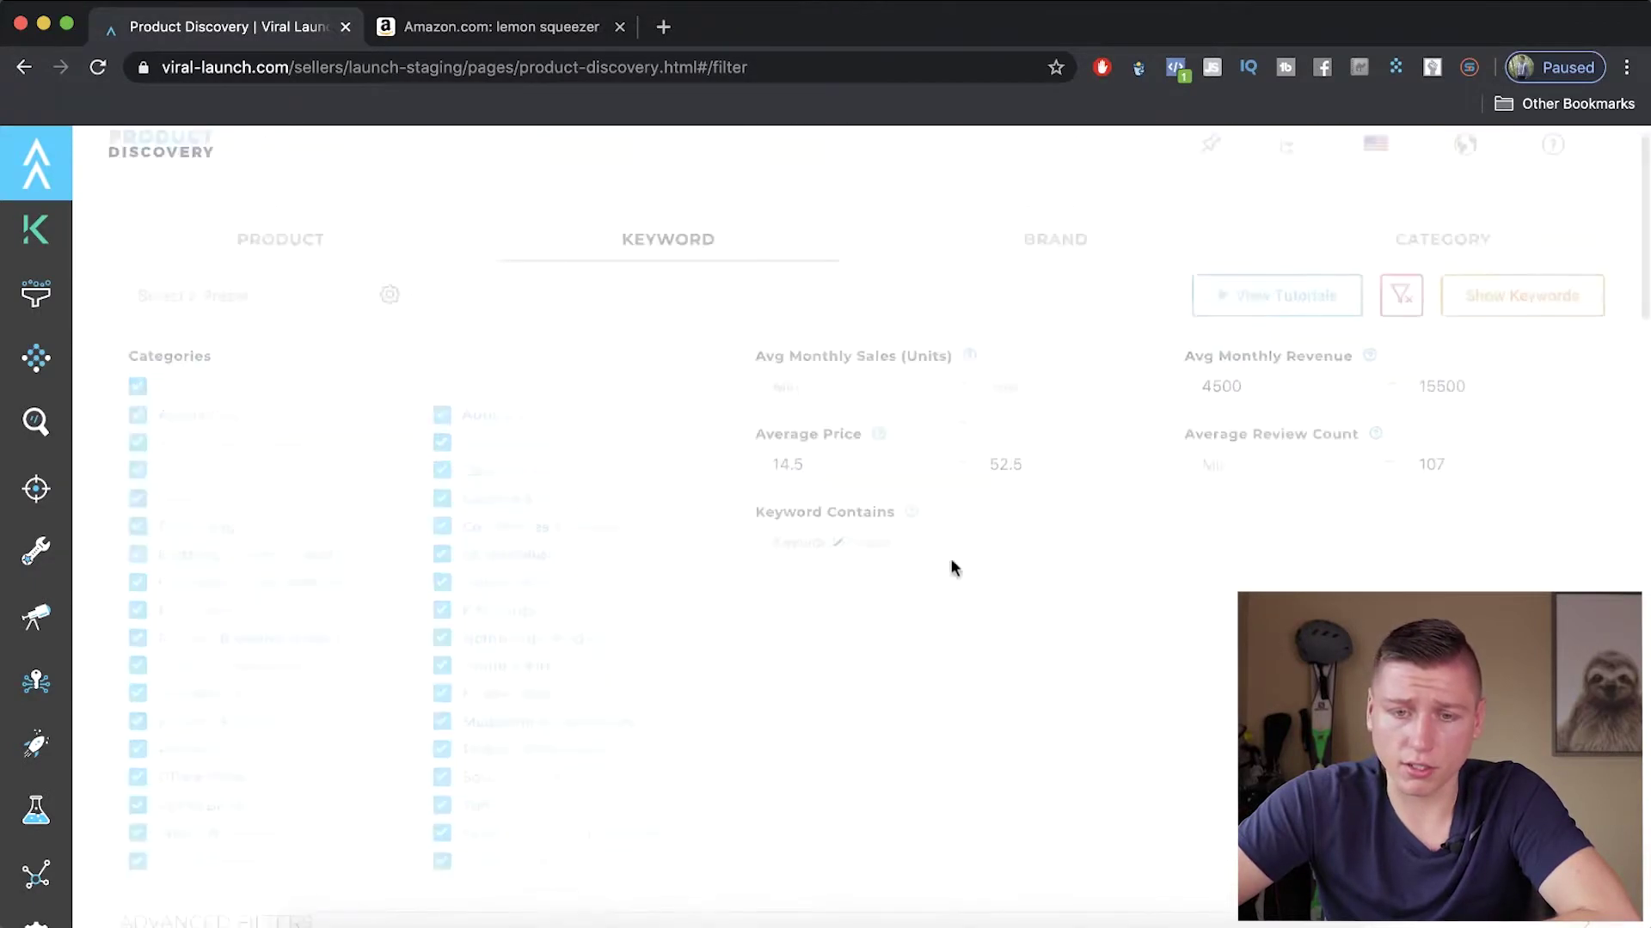
Look through the rest of the first page of keyword results and open the second page.
scroll(930, 564, down, 15)
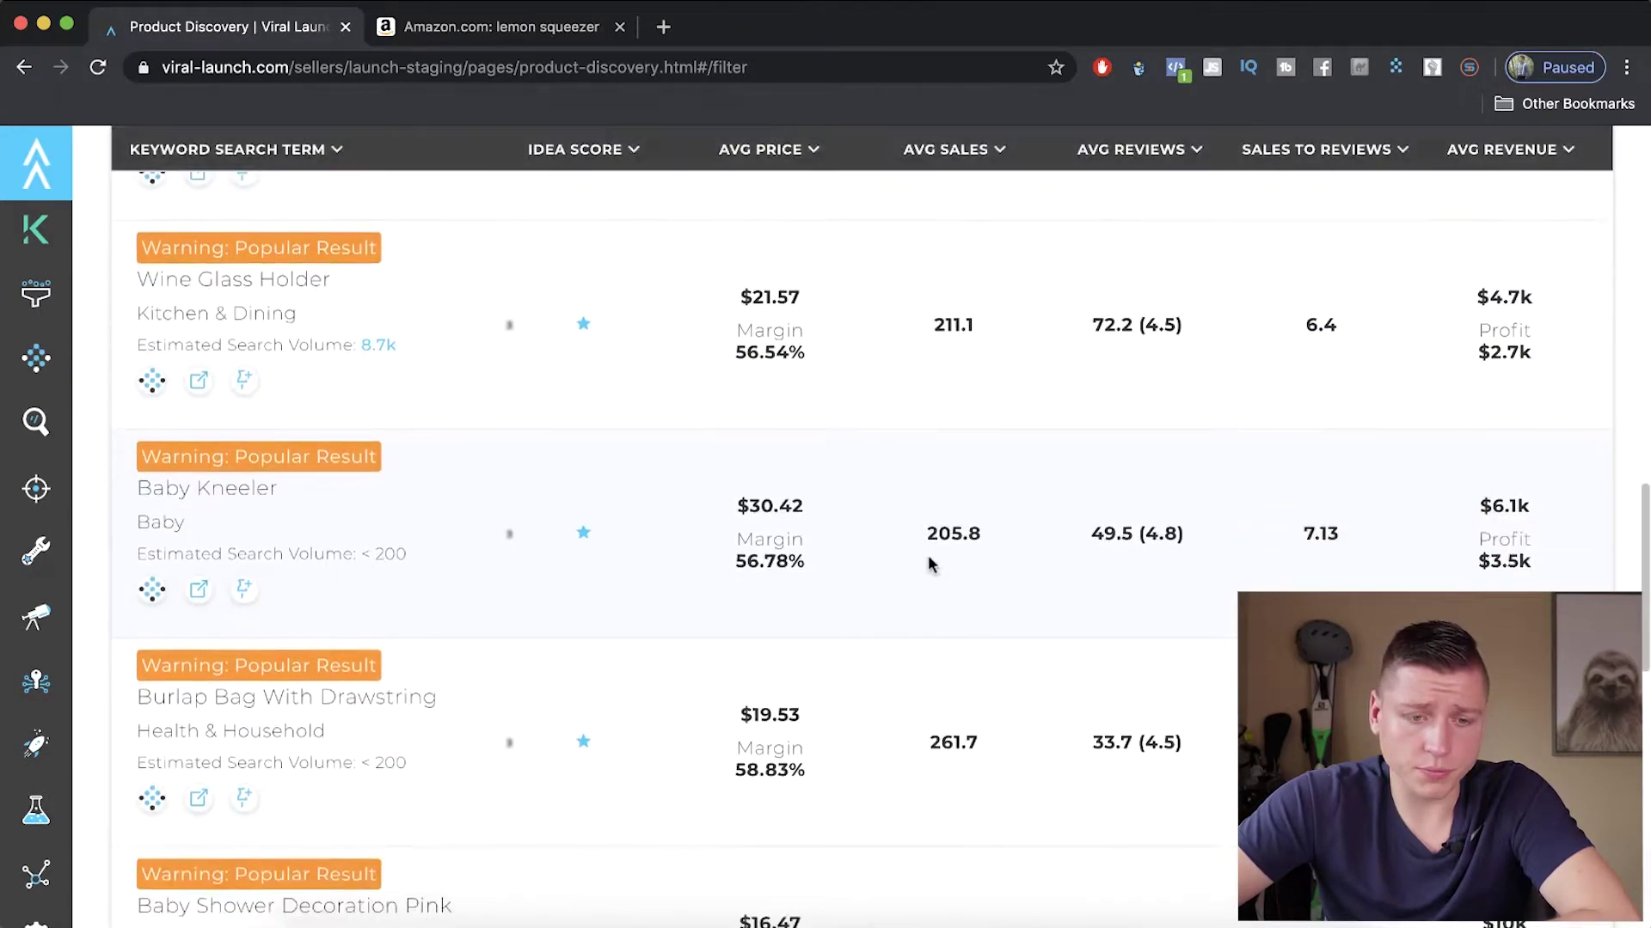
scroll(931, 564, up, 3)
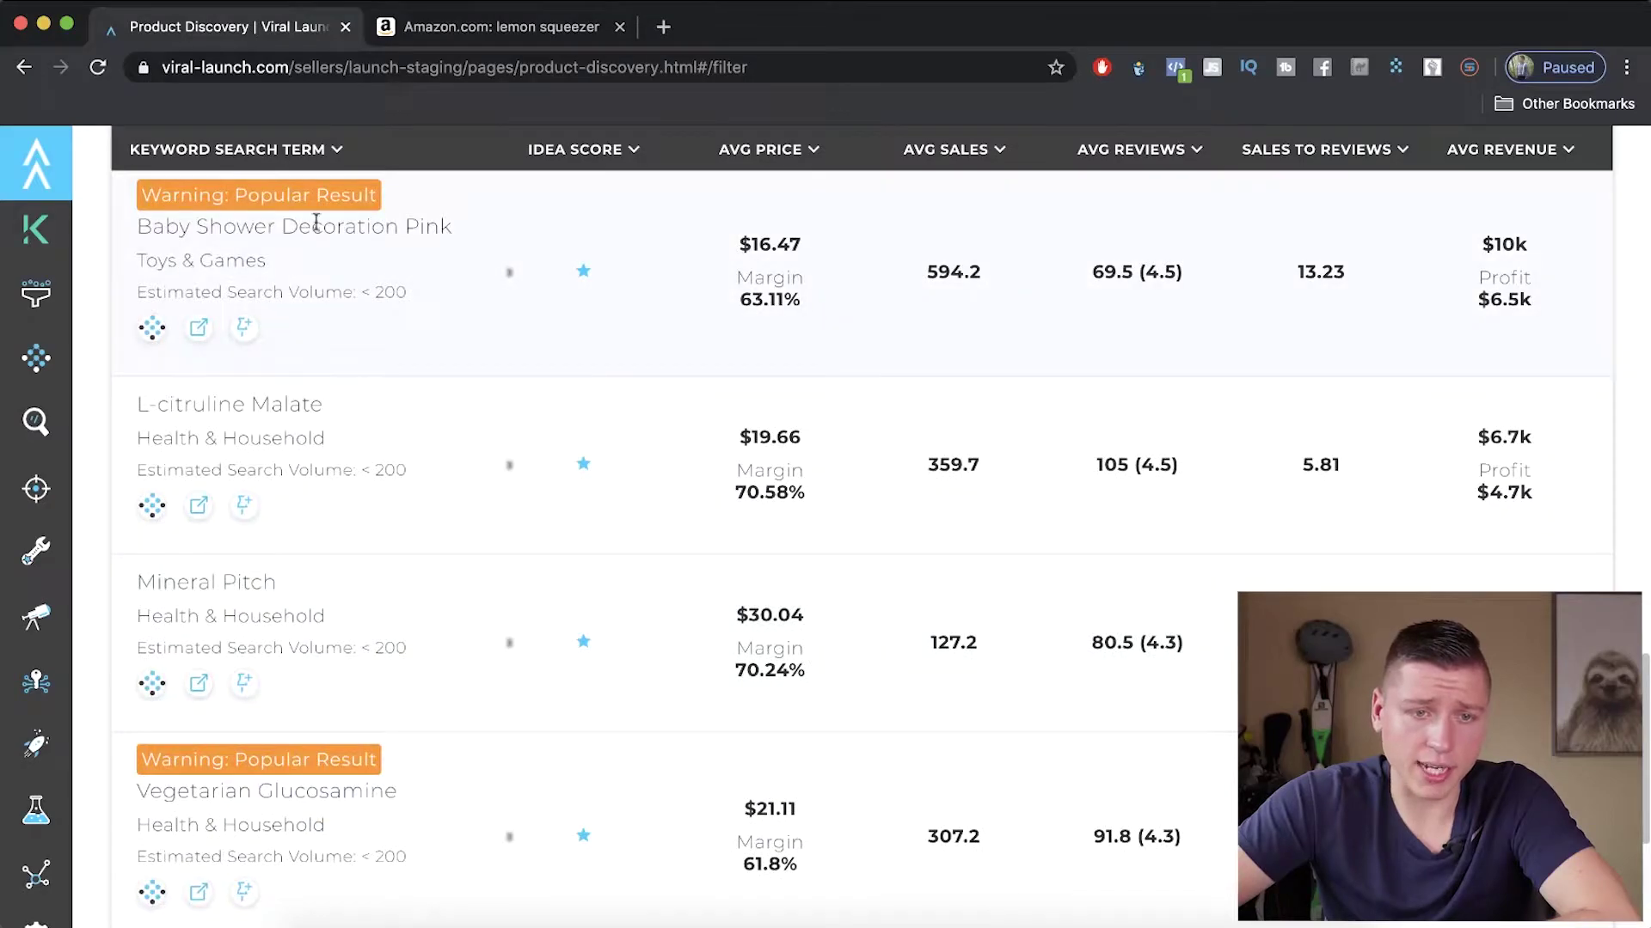
scroll(482, 538, down, 2)
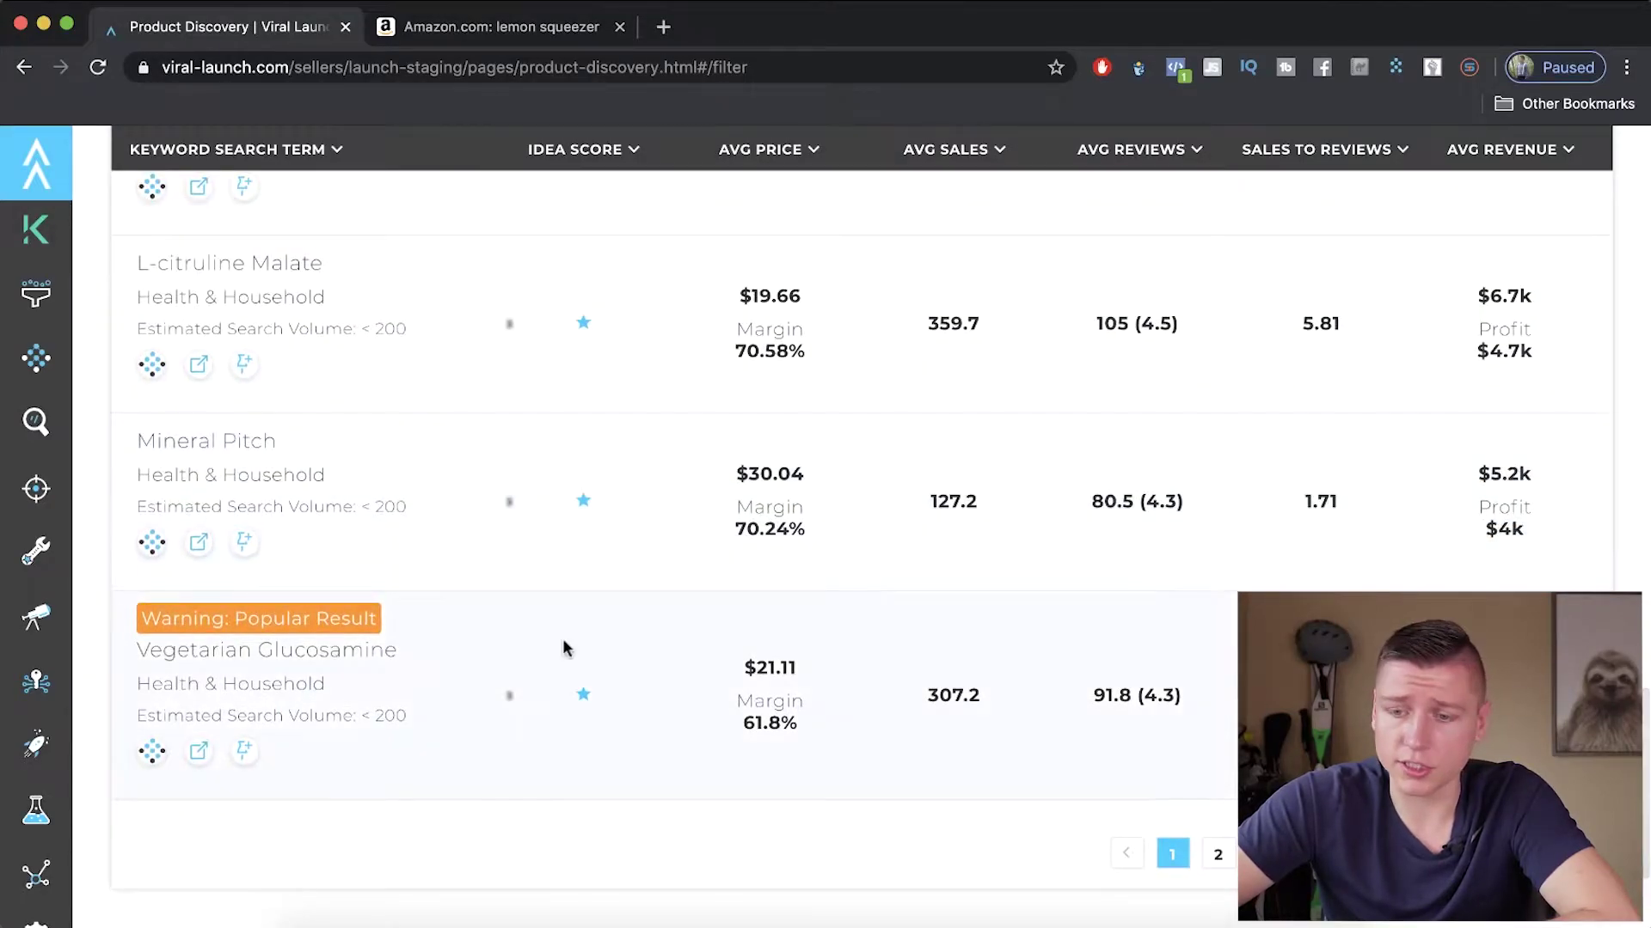
scroll(602, 645, down, 3)
click(1217, 650)
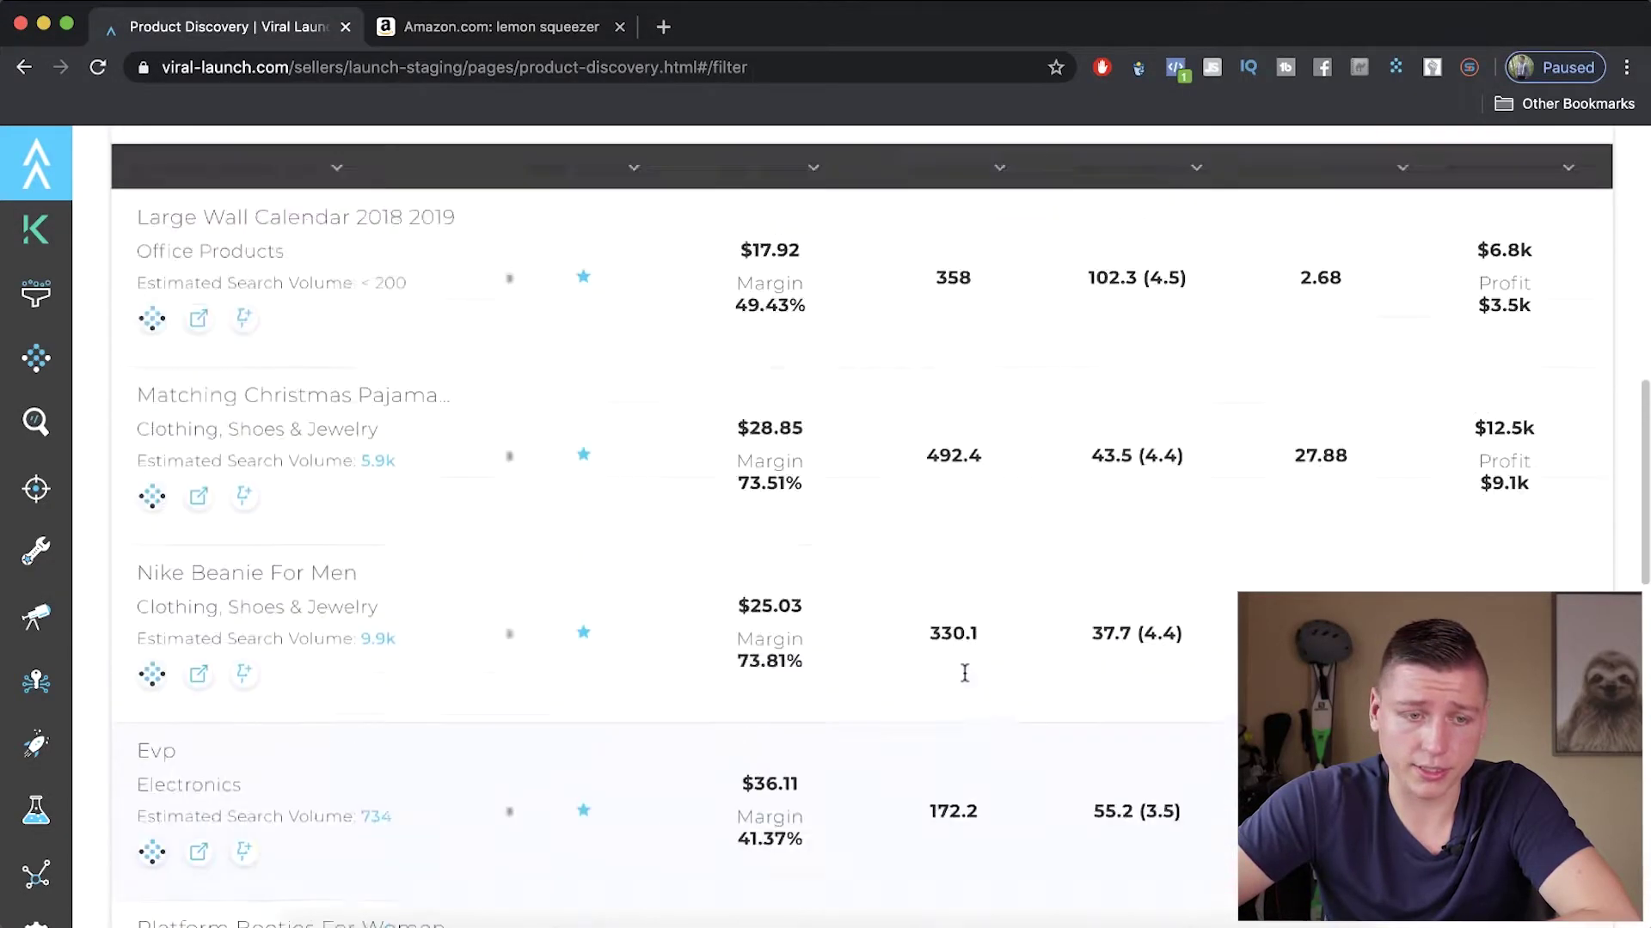
Examine the second page of keyword results, including the seasonal terms Large Wall Calendar 2018 2019 and Matching Christmas Pajama.
scroll(371, 465, down, 15)
scroll(372, 462, up, 20)
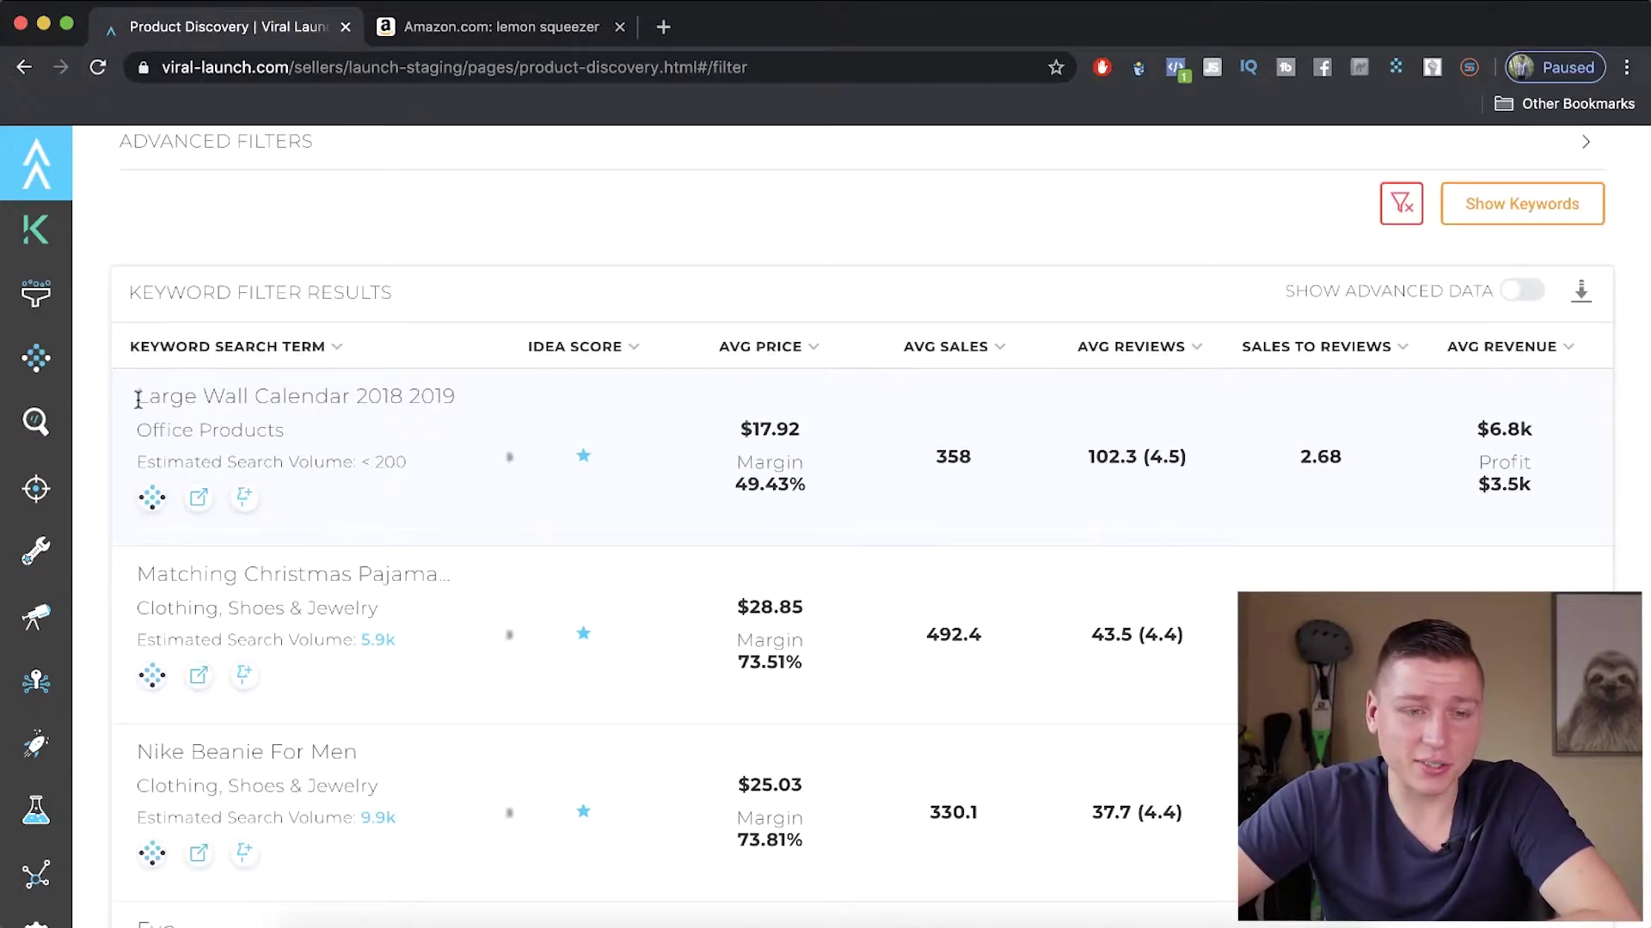
drag(137, 398, 423, 395)
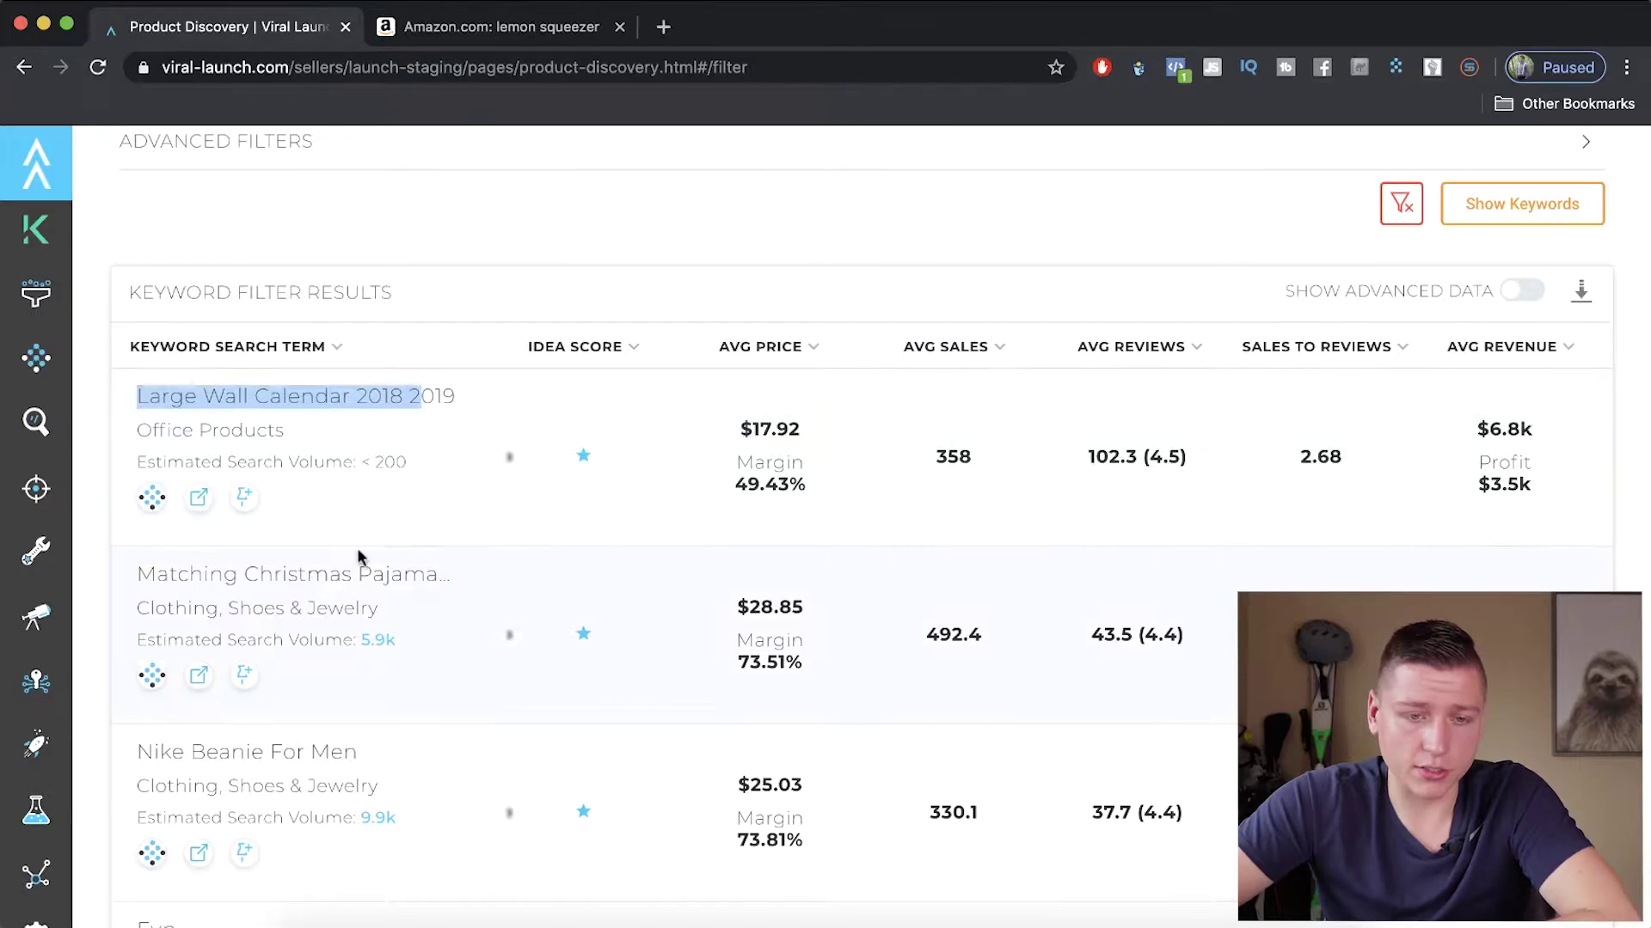
scroll(358, 551, down, 1)
scroll(404, 421, down, 1)
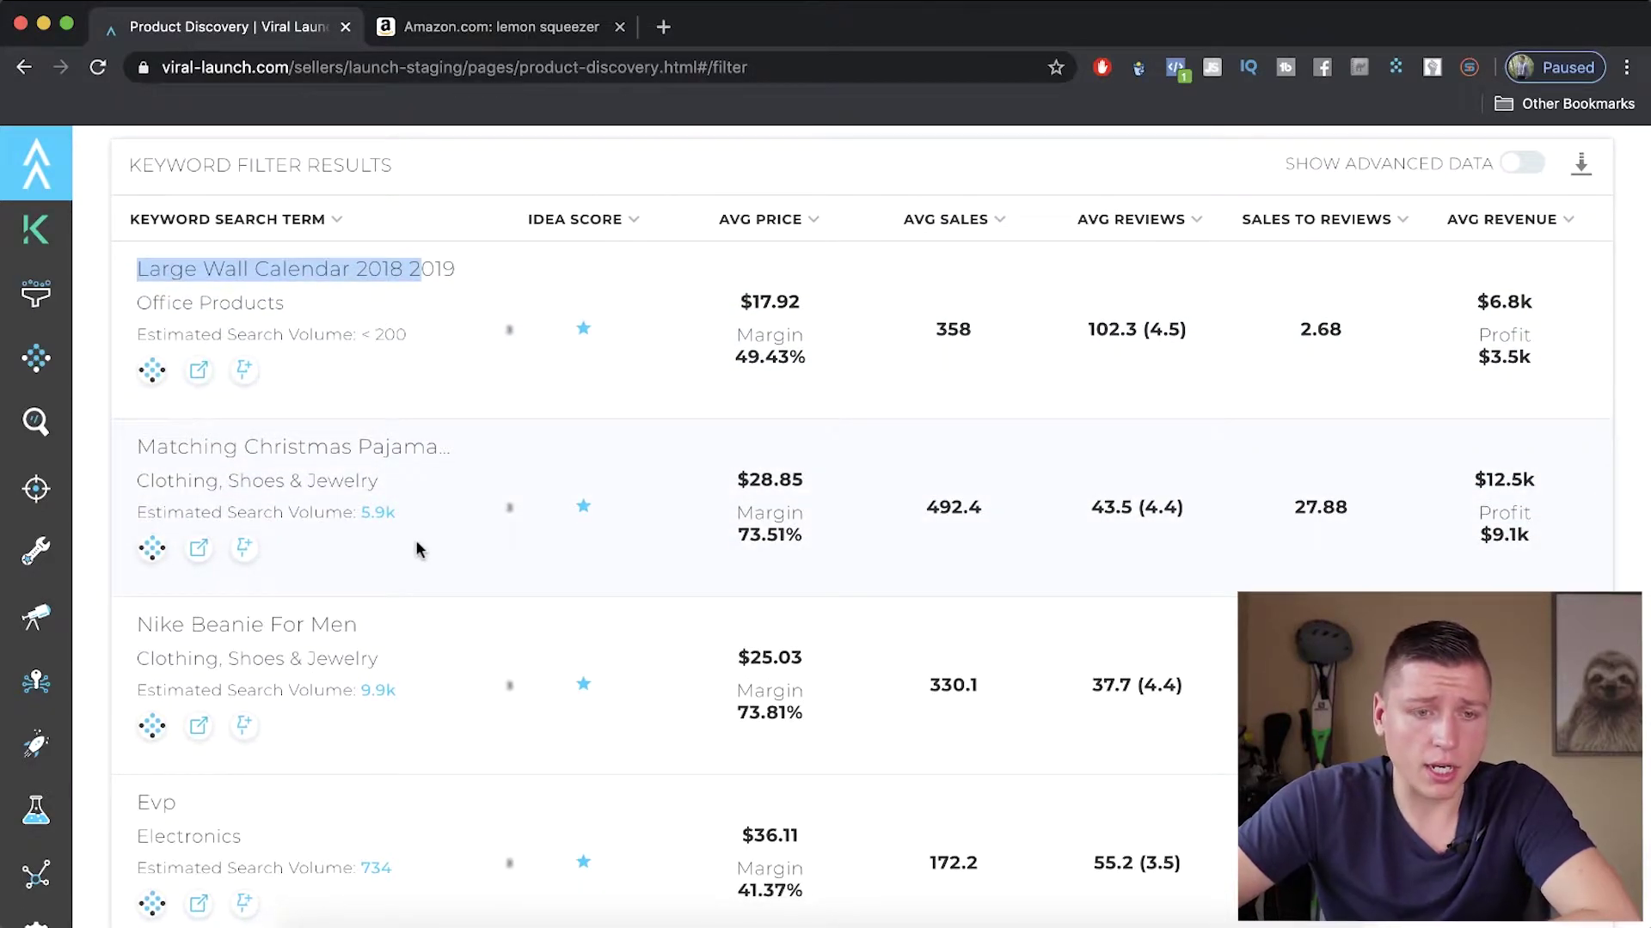
scroll(417, 551, down, 1)
click(353, 424)
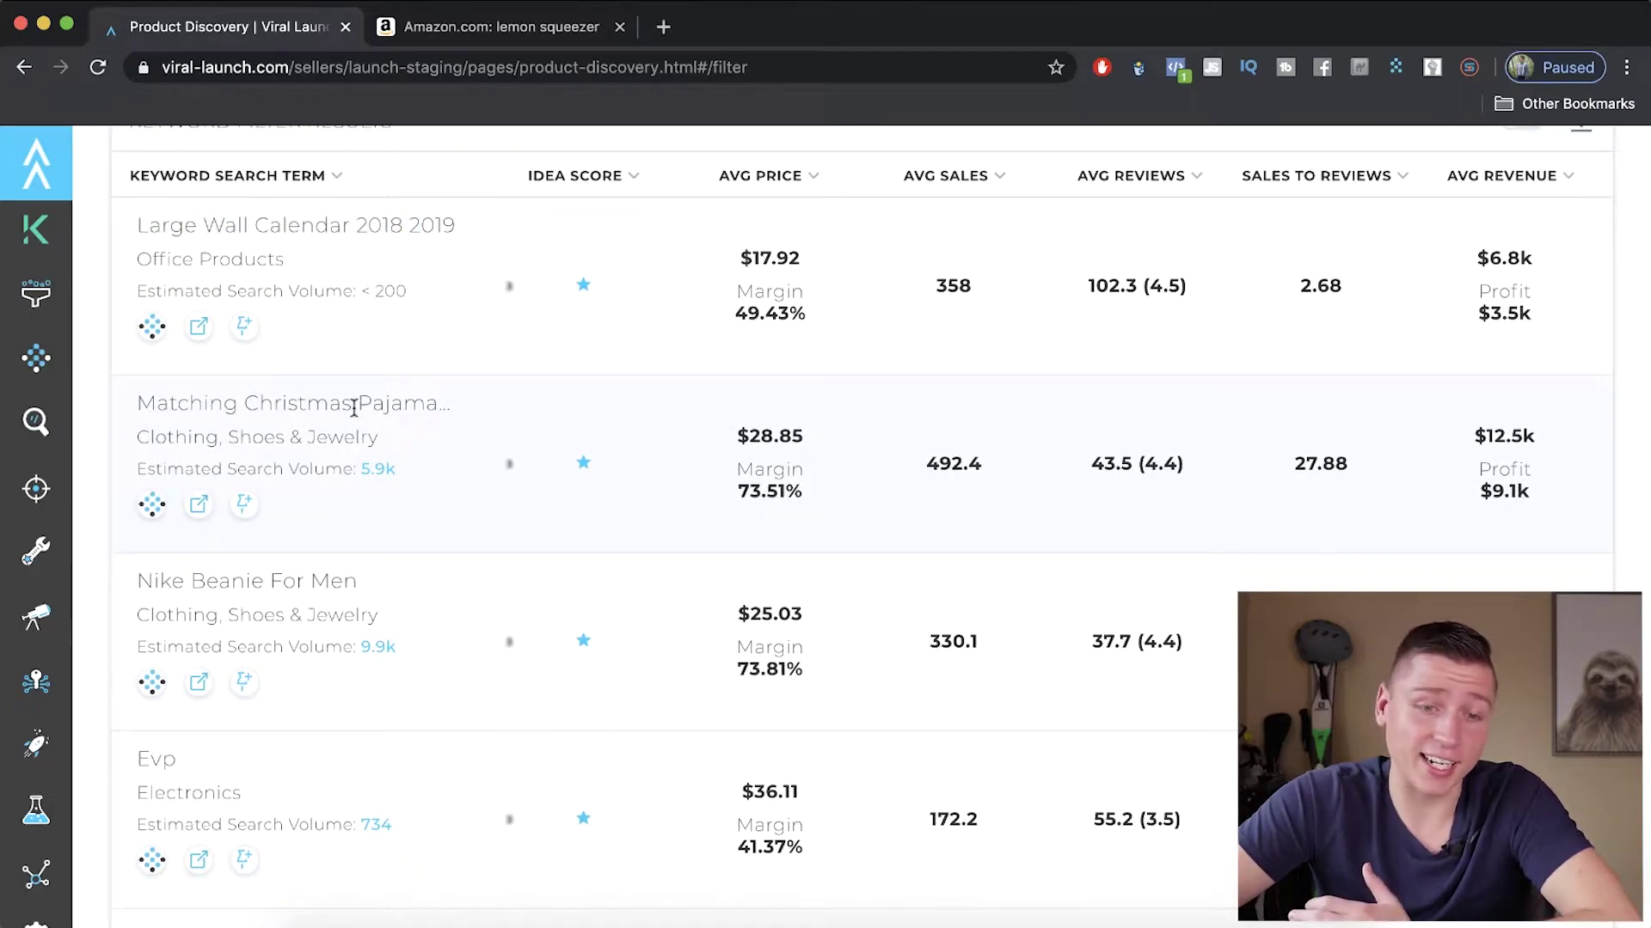
triple_click(354, 407)
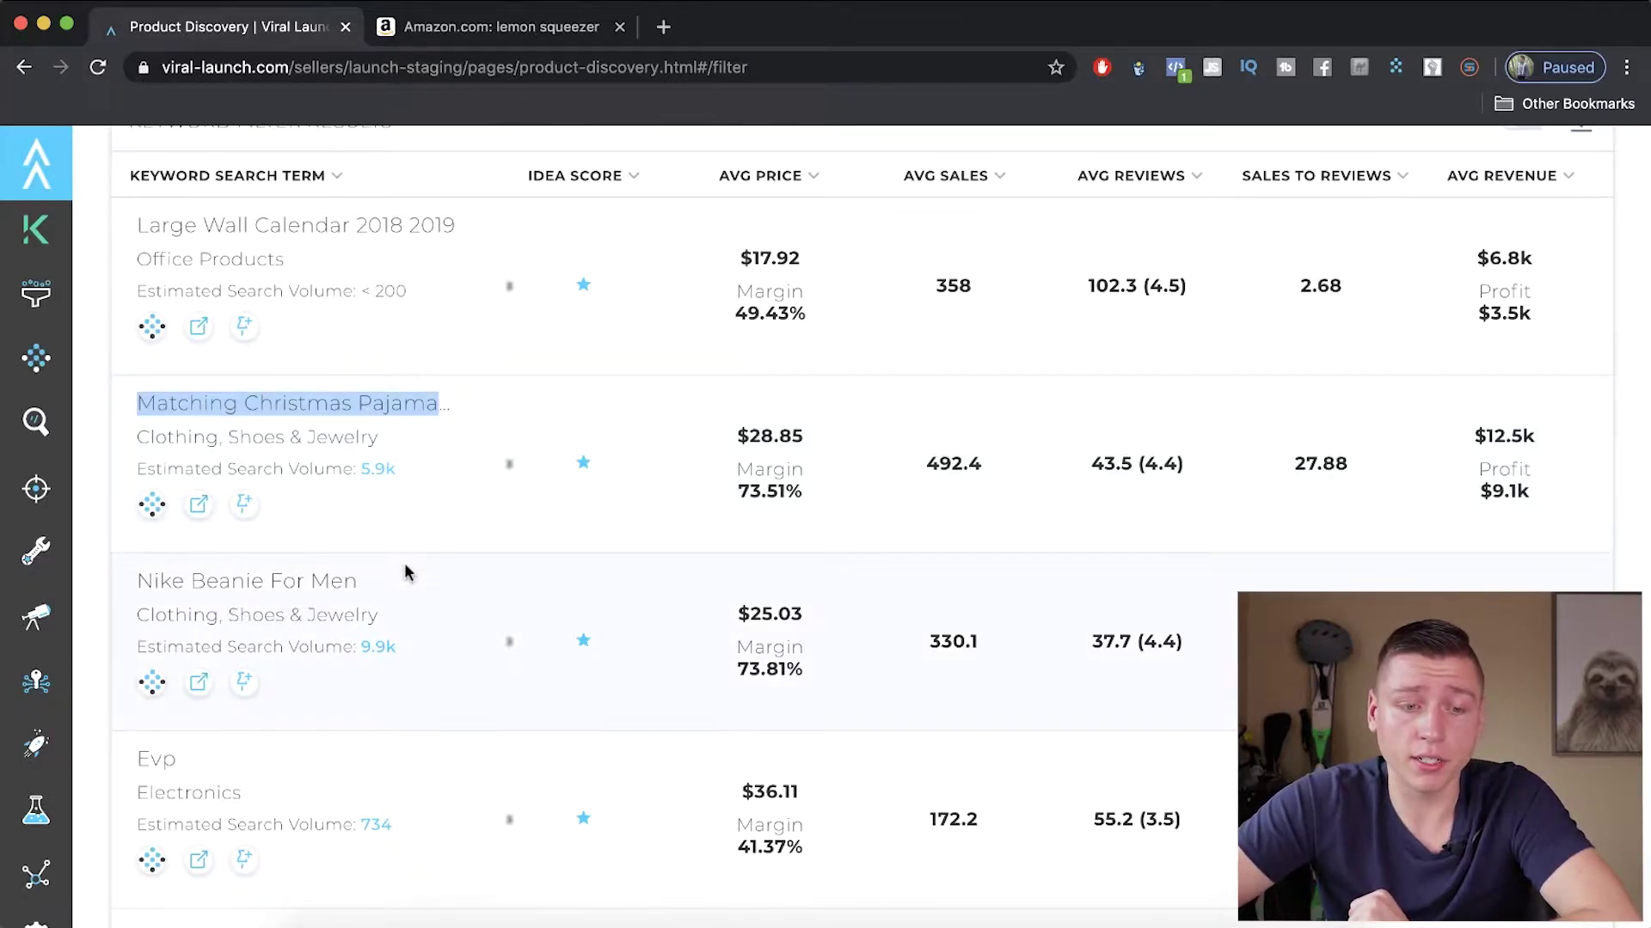
scroll(407, 574, down, 3)
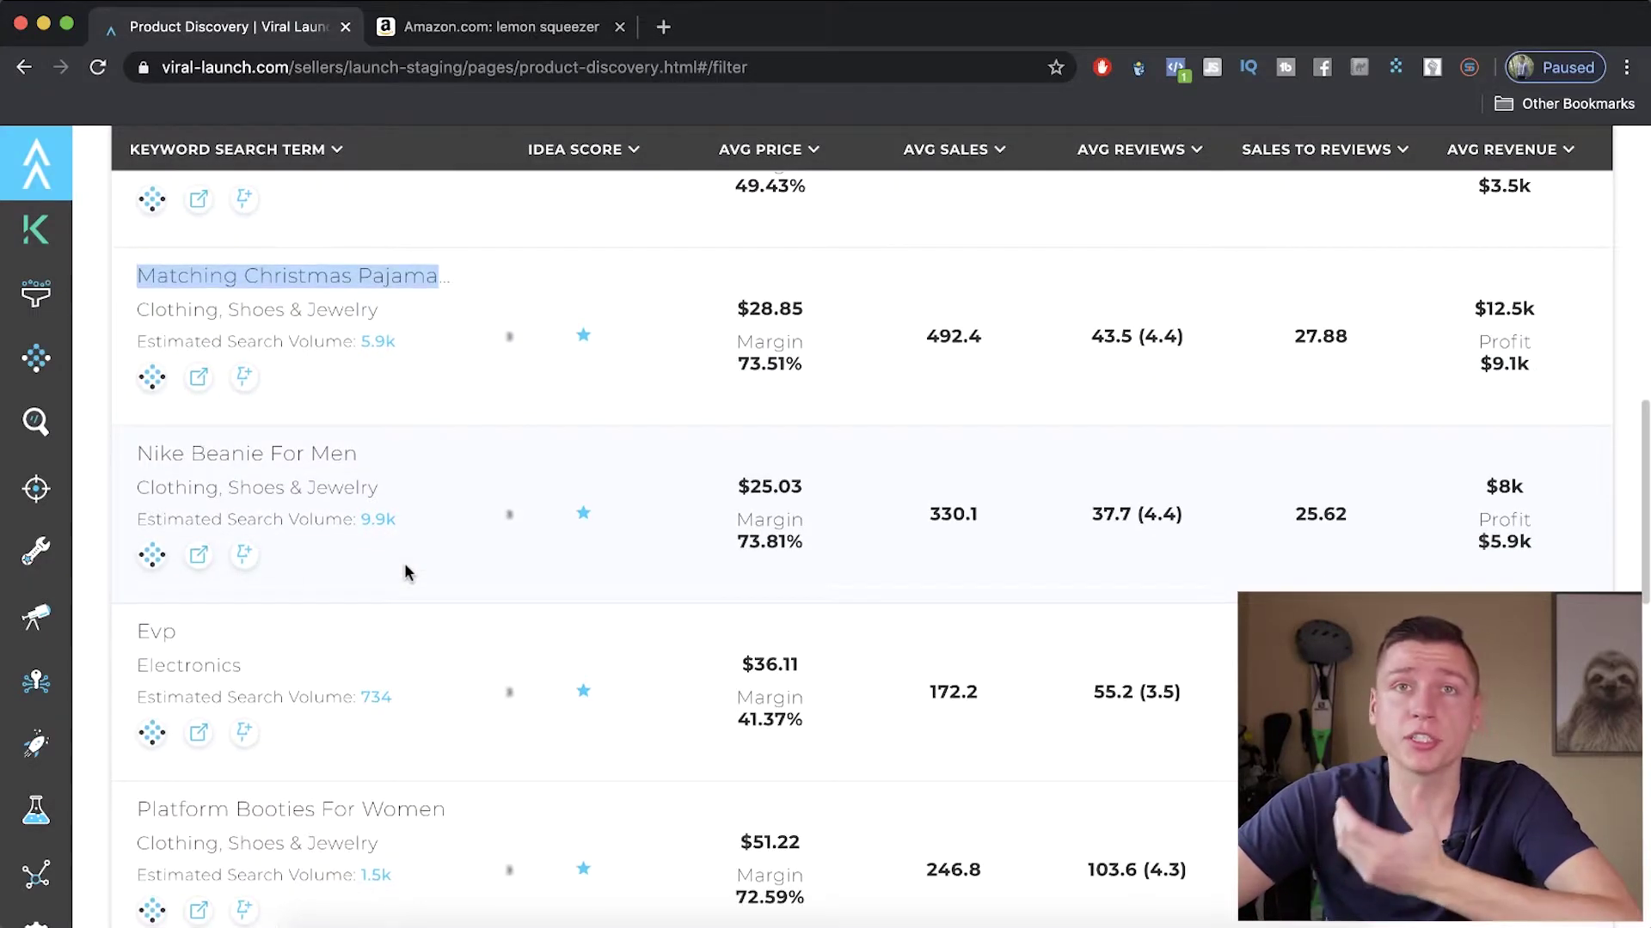
scroll(407, 573, down, 4)
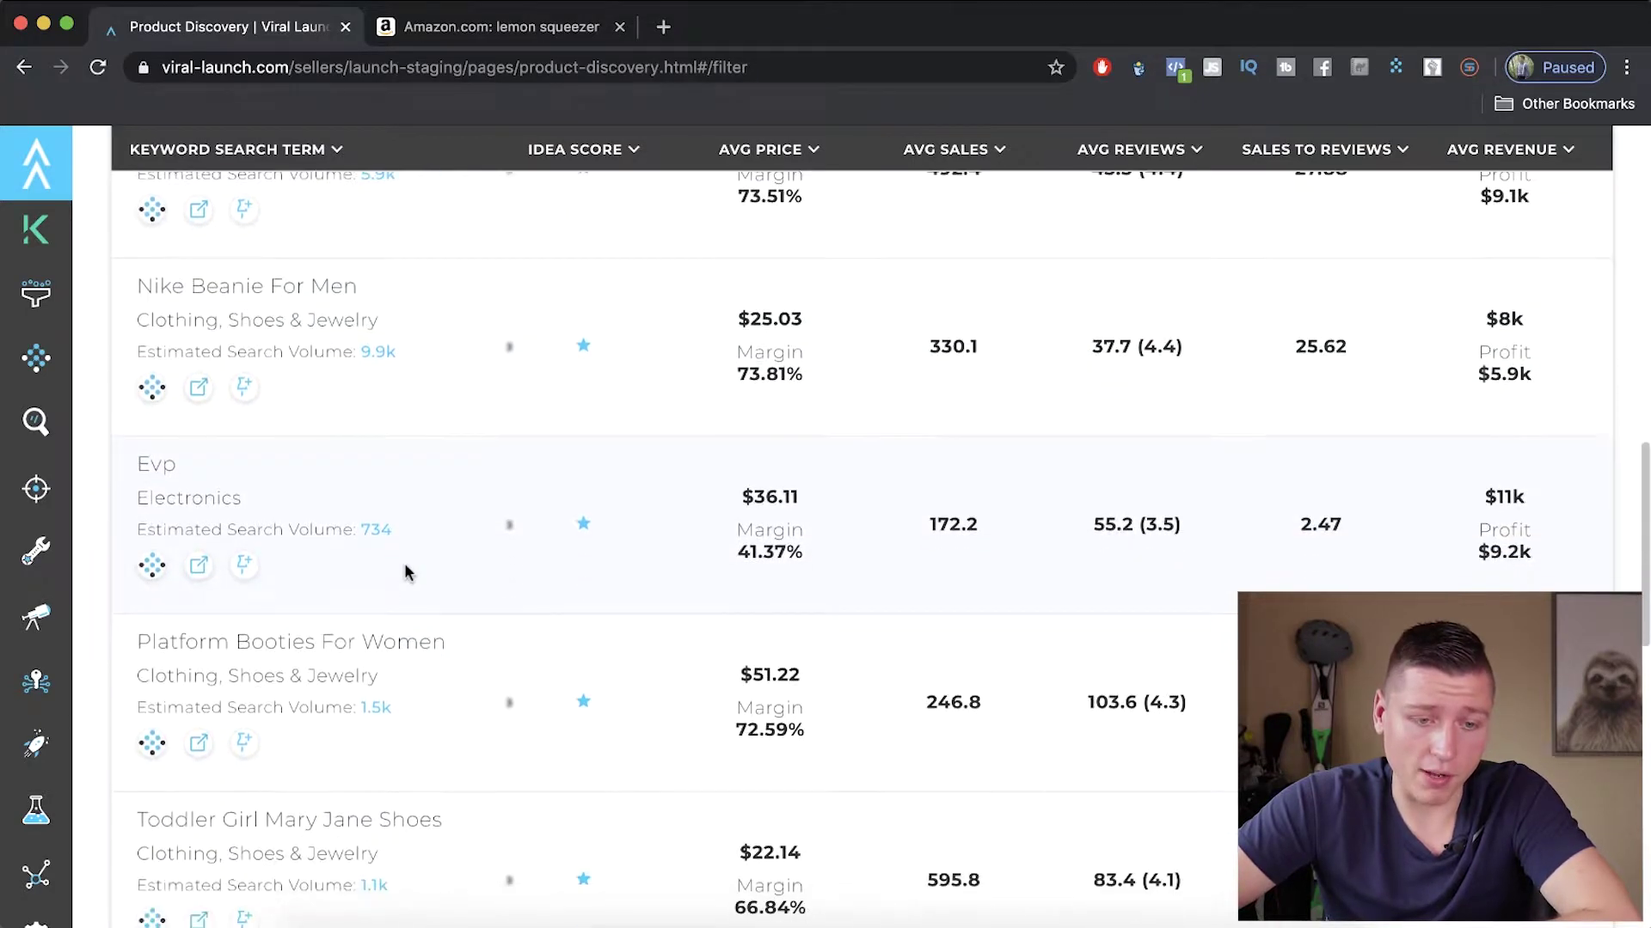
scroll(408, 574, down, 1)
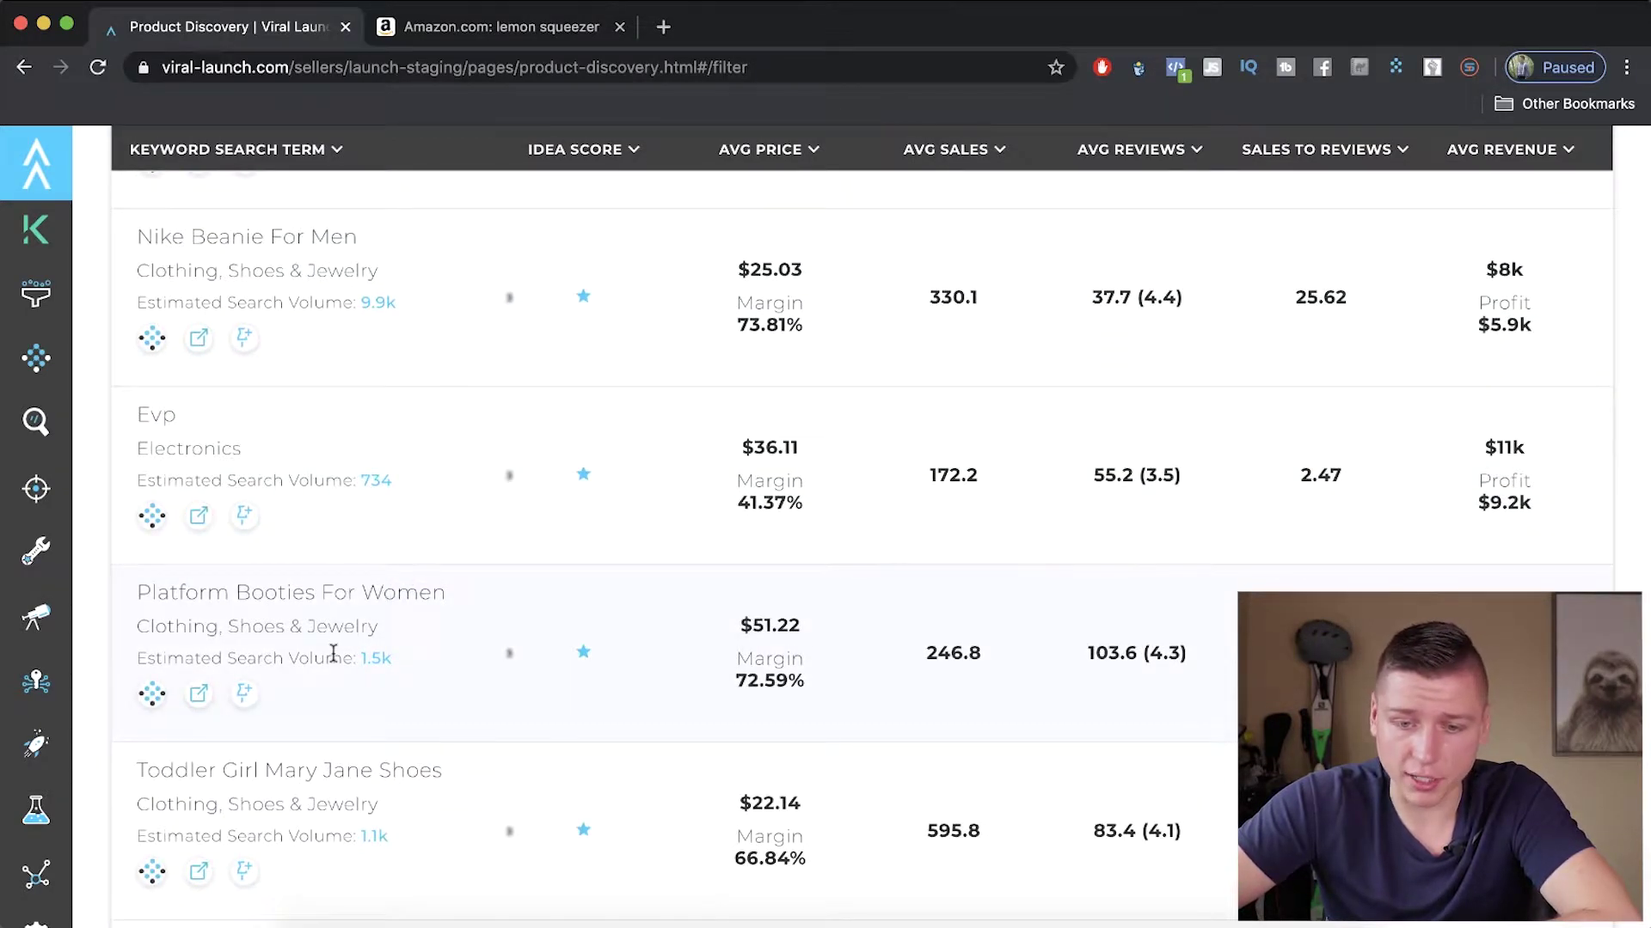
Check the average price and estimated search volume of the keyword Platform Booties For Women.
drag(739, 630, 796, 624)
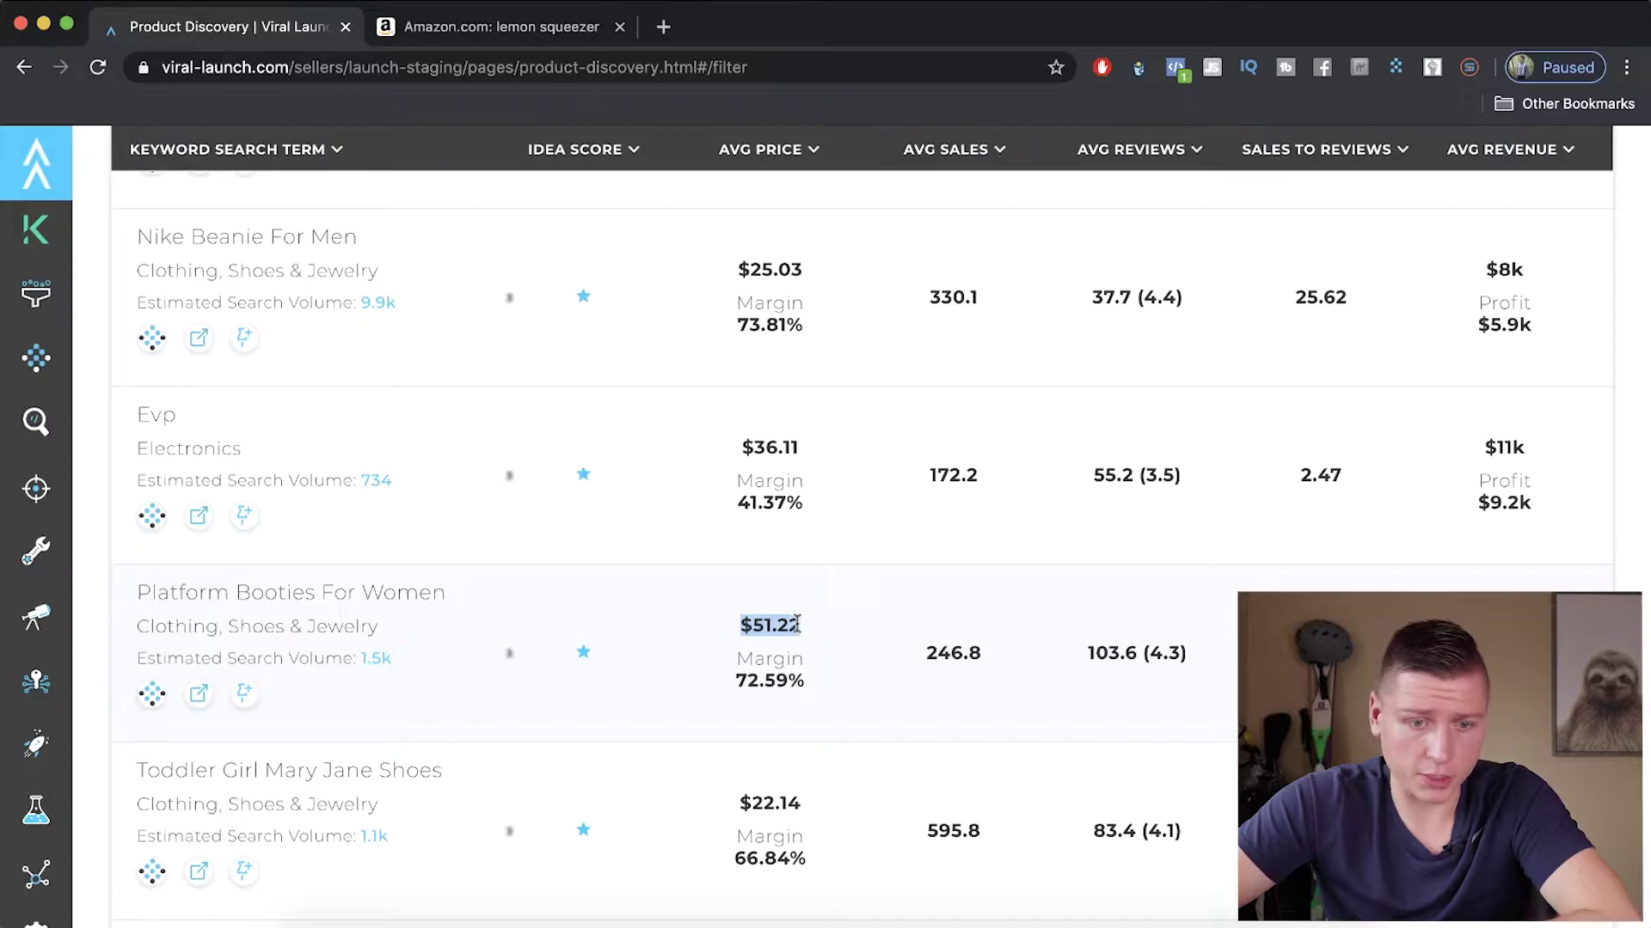
drag(394, 658, 343, 662)
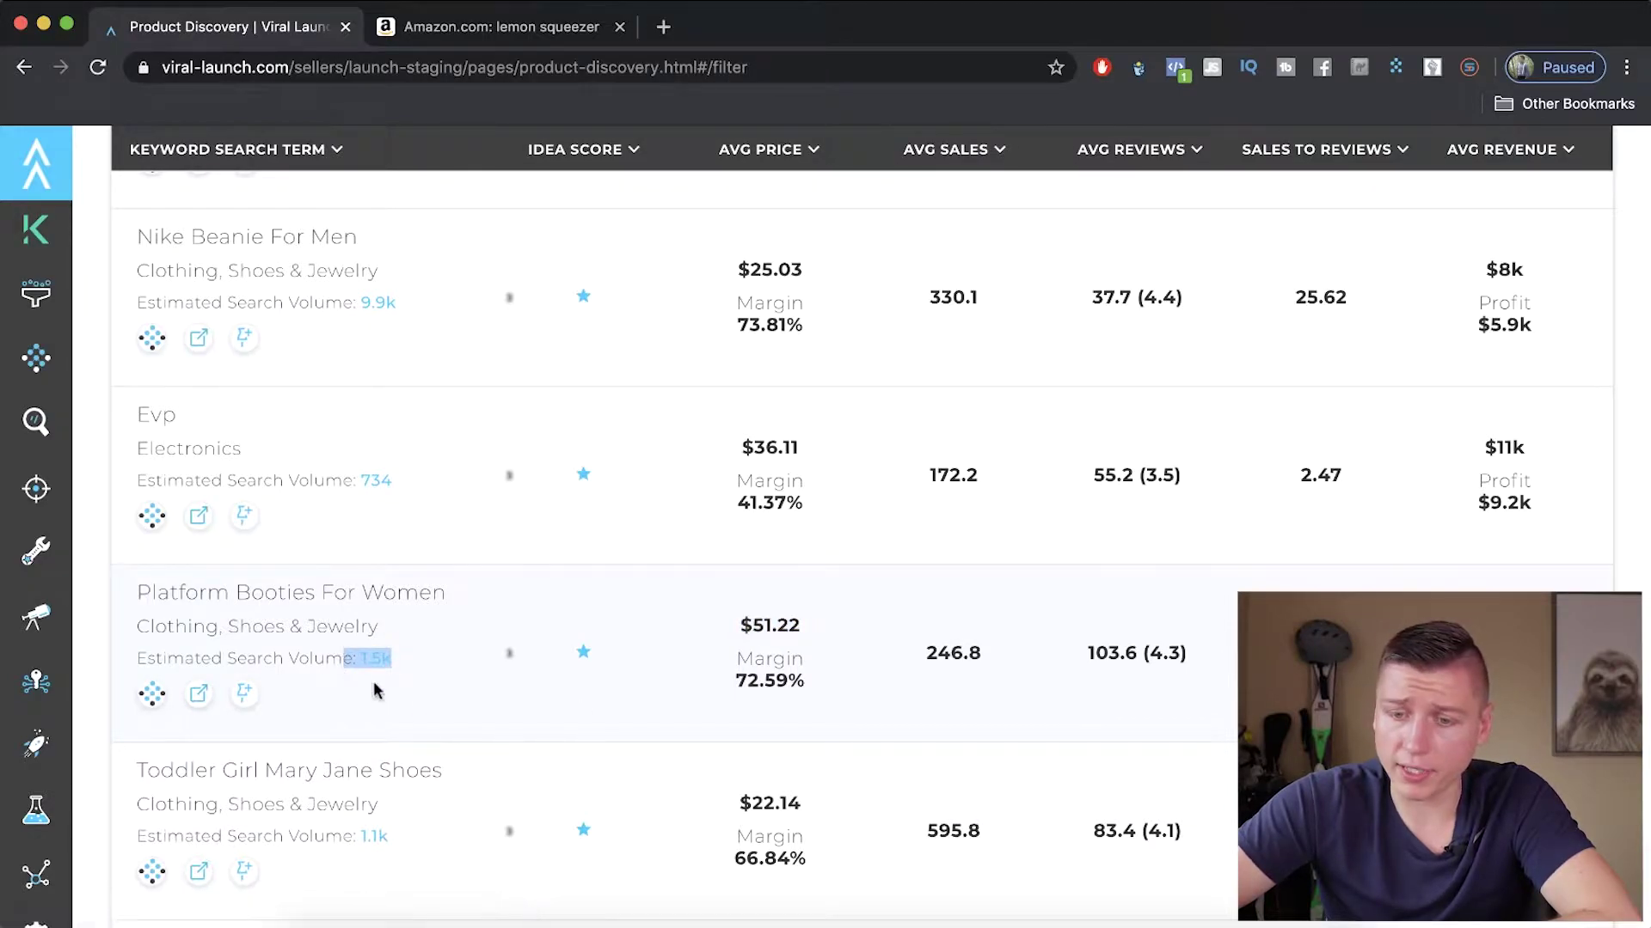
click(456, 703)
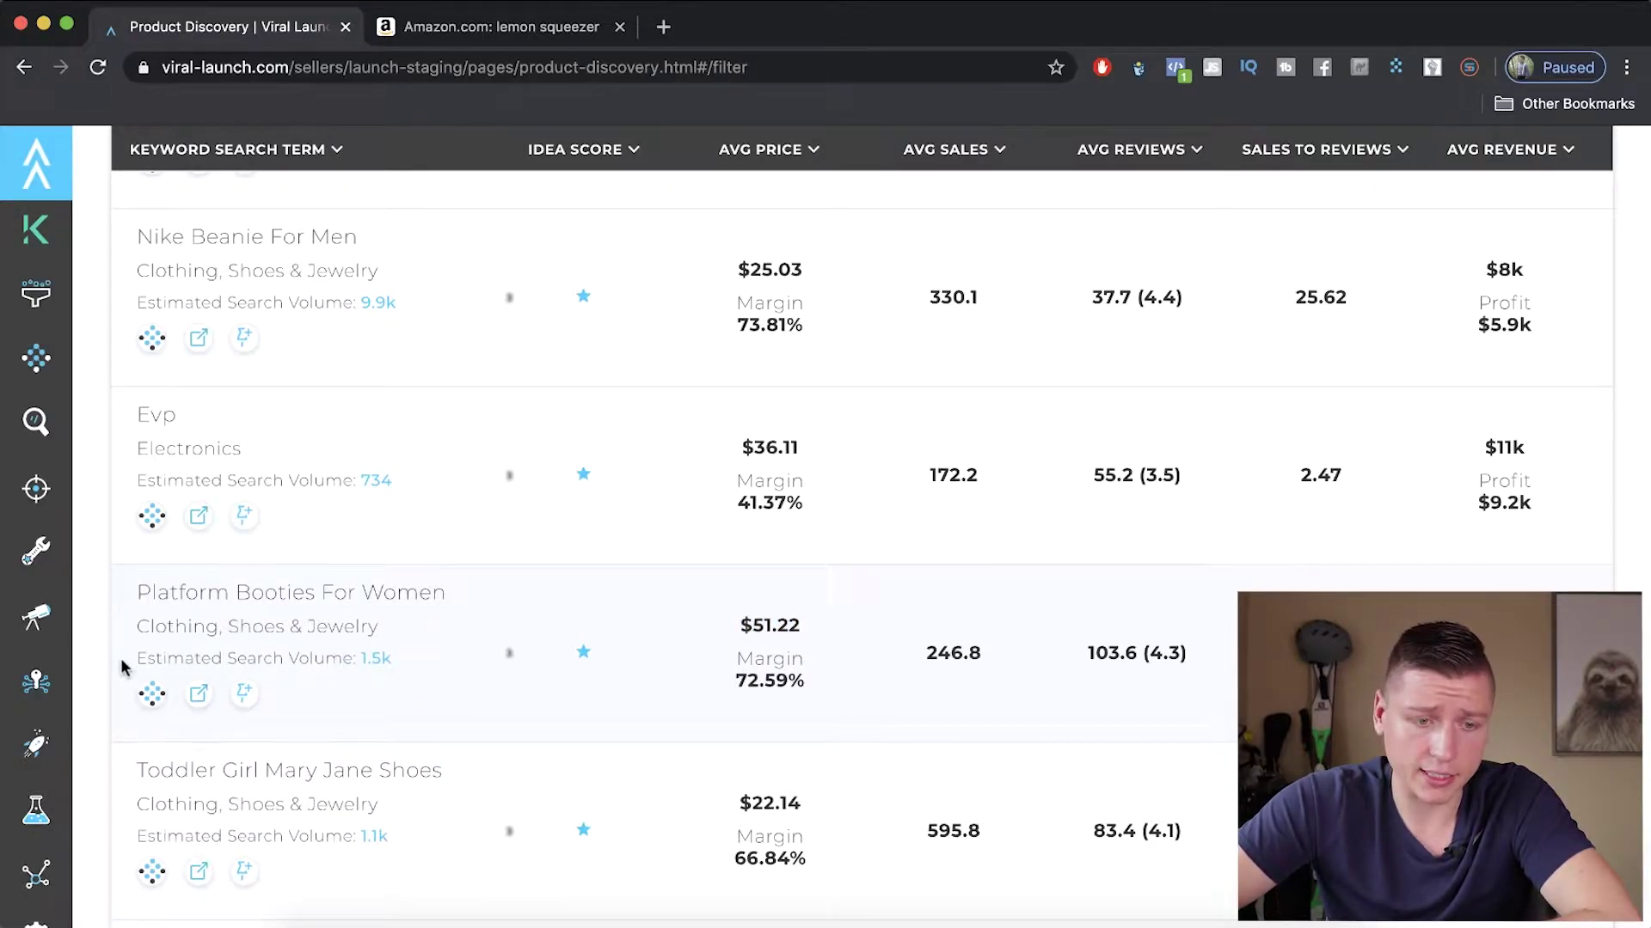
drag(139, 658, 386, 647)
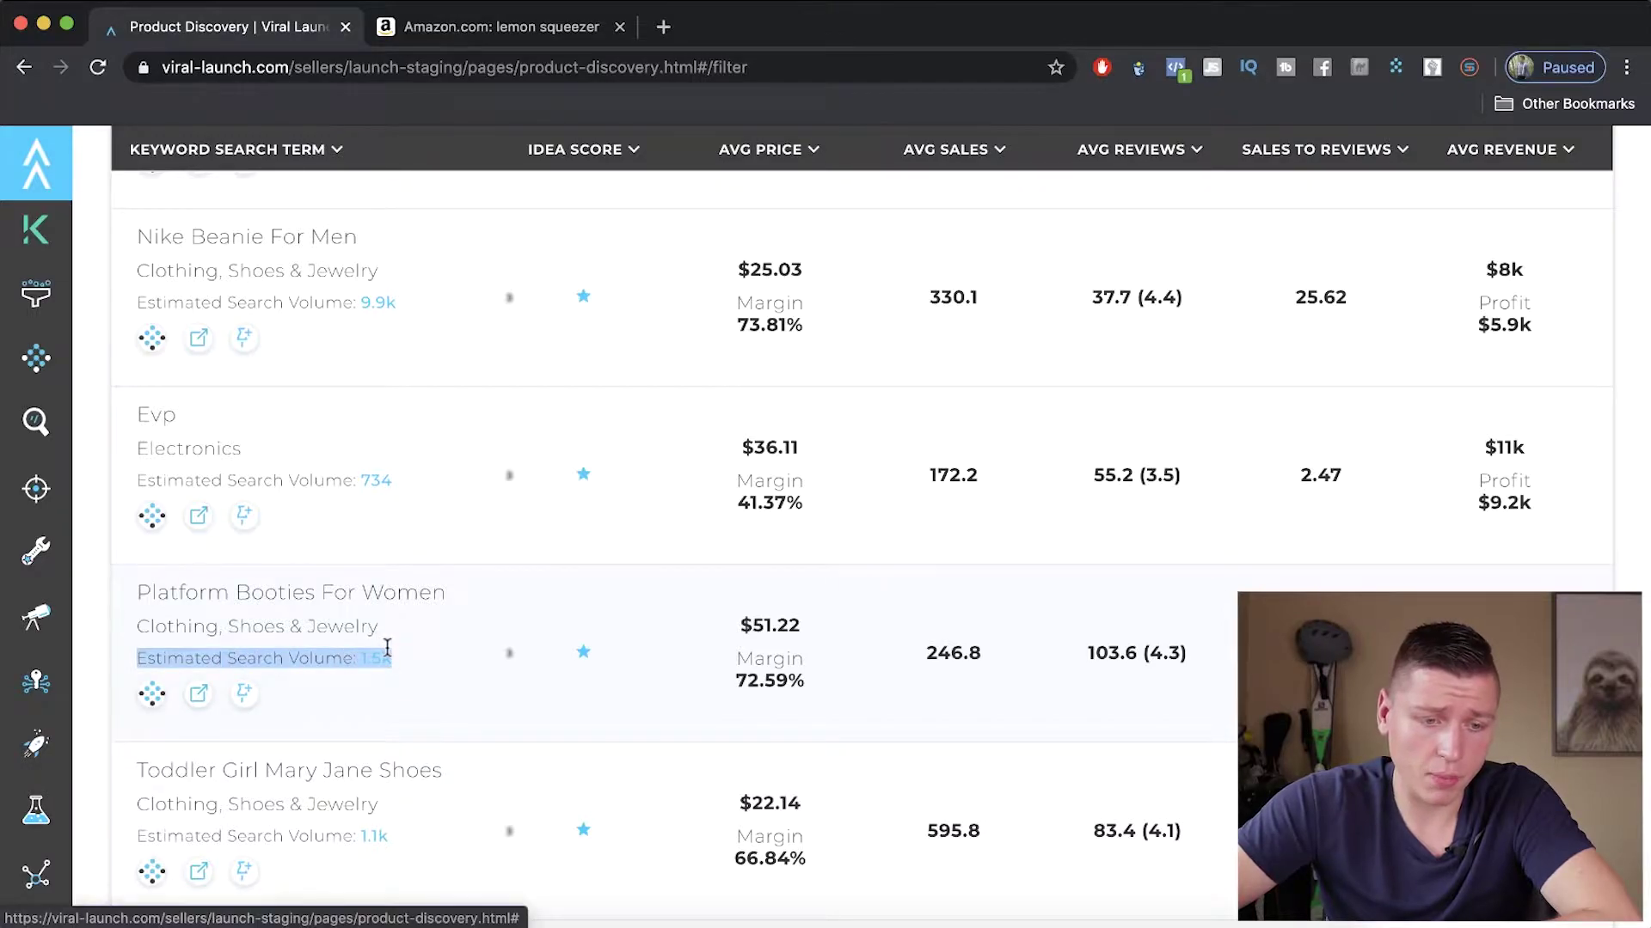
View the Platform Booties For Women keyword on Amazon, look through the listings and return to Product Discovery.
click(201, 693)
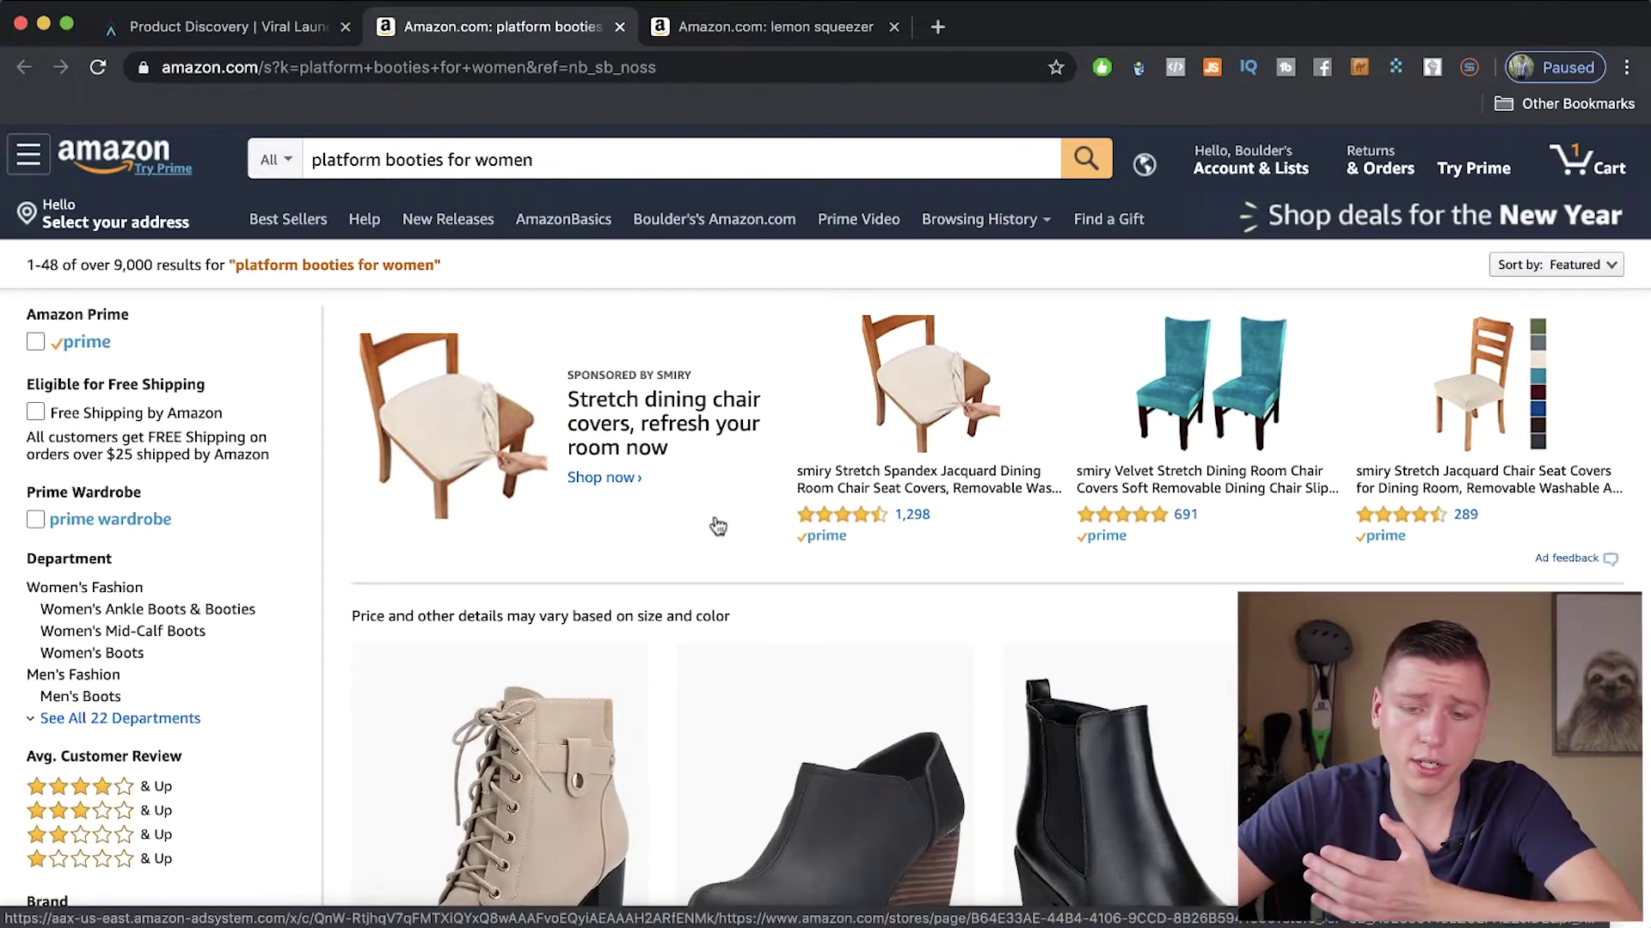
scroll(718, 527, down, 15)
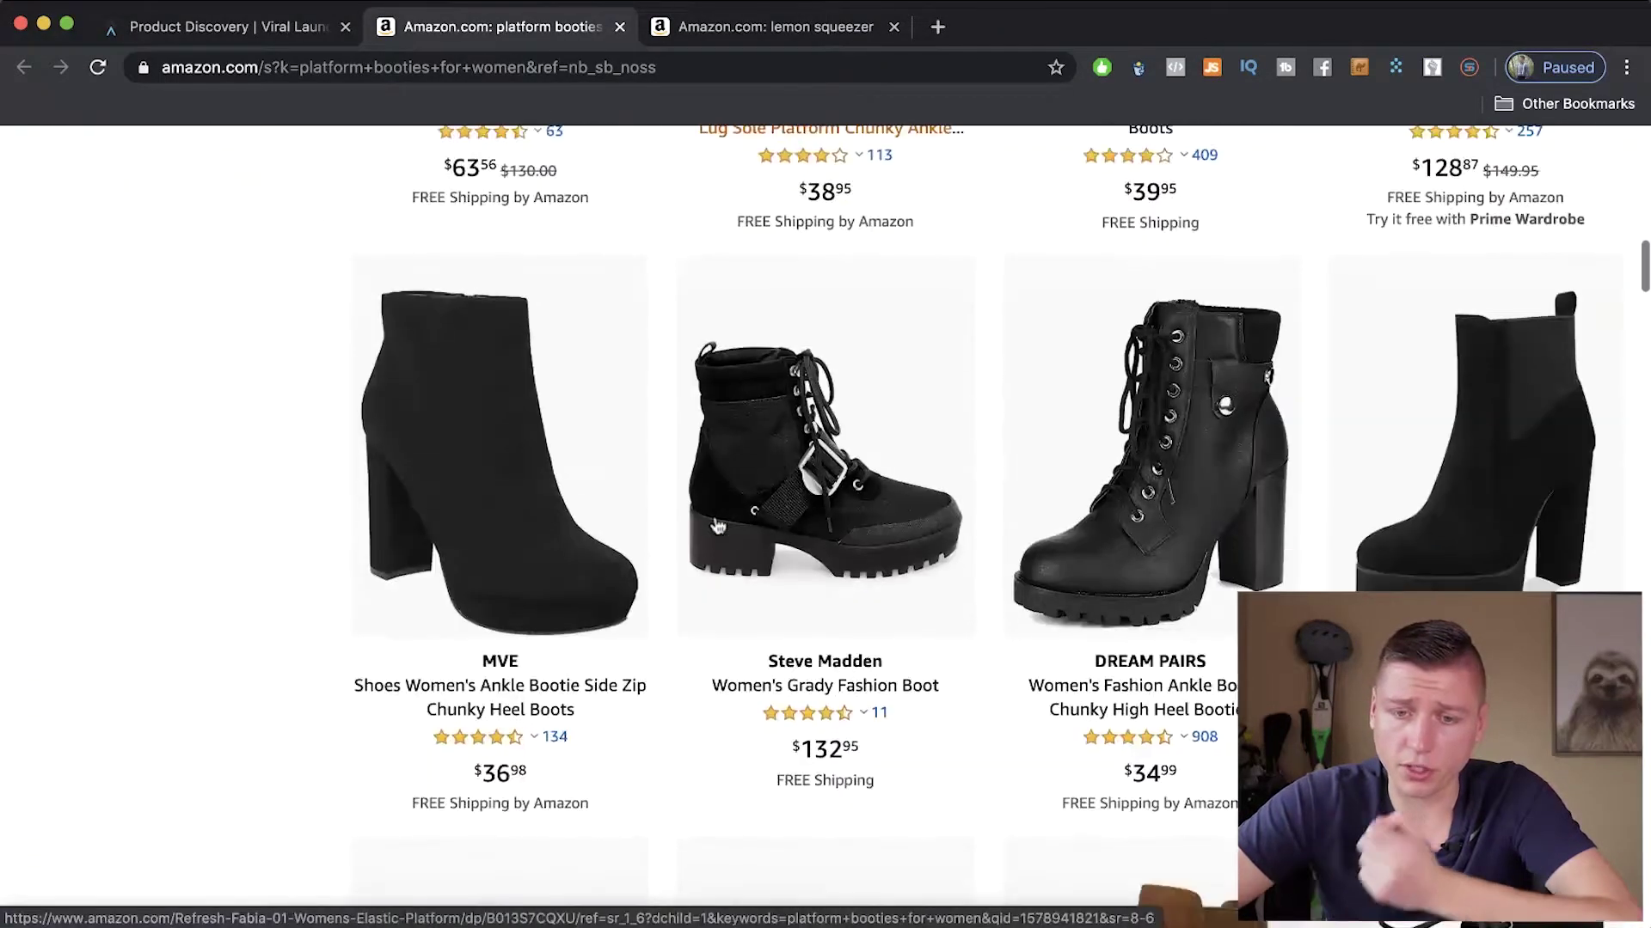
scroll(717, 526, up, 15)
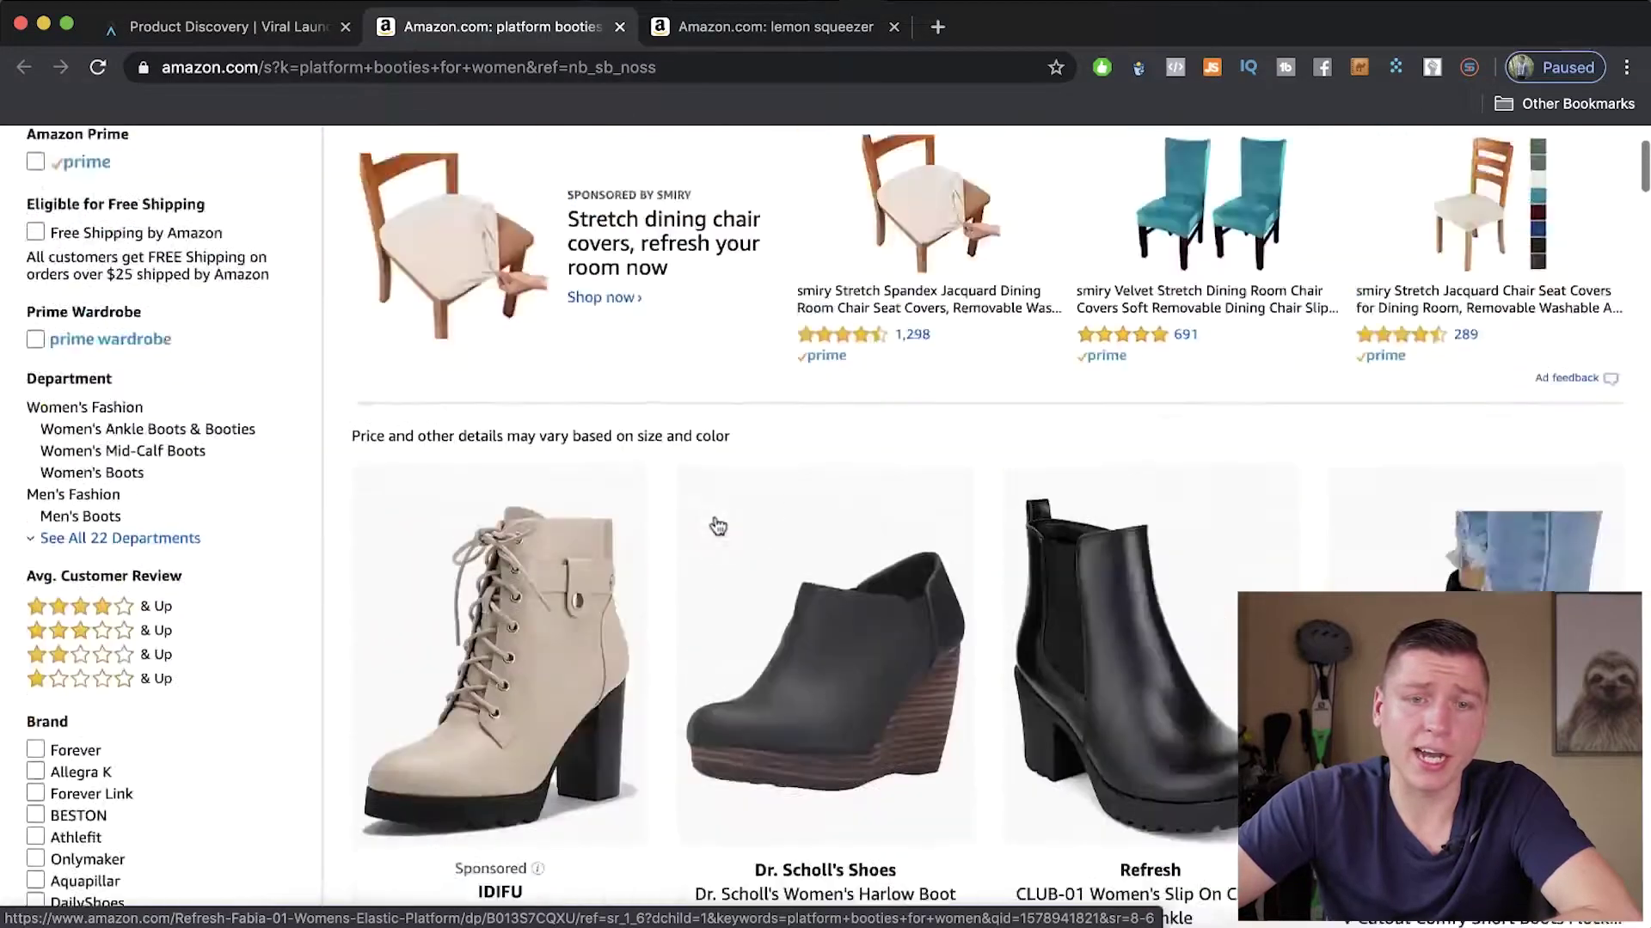
click(233, 32)
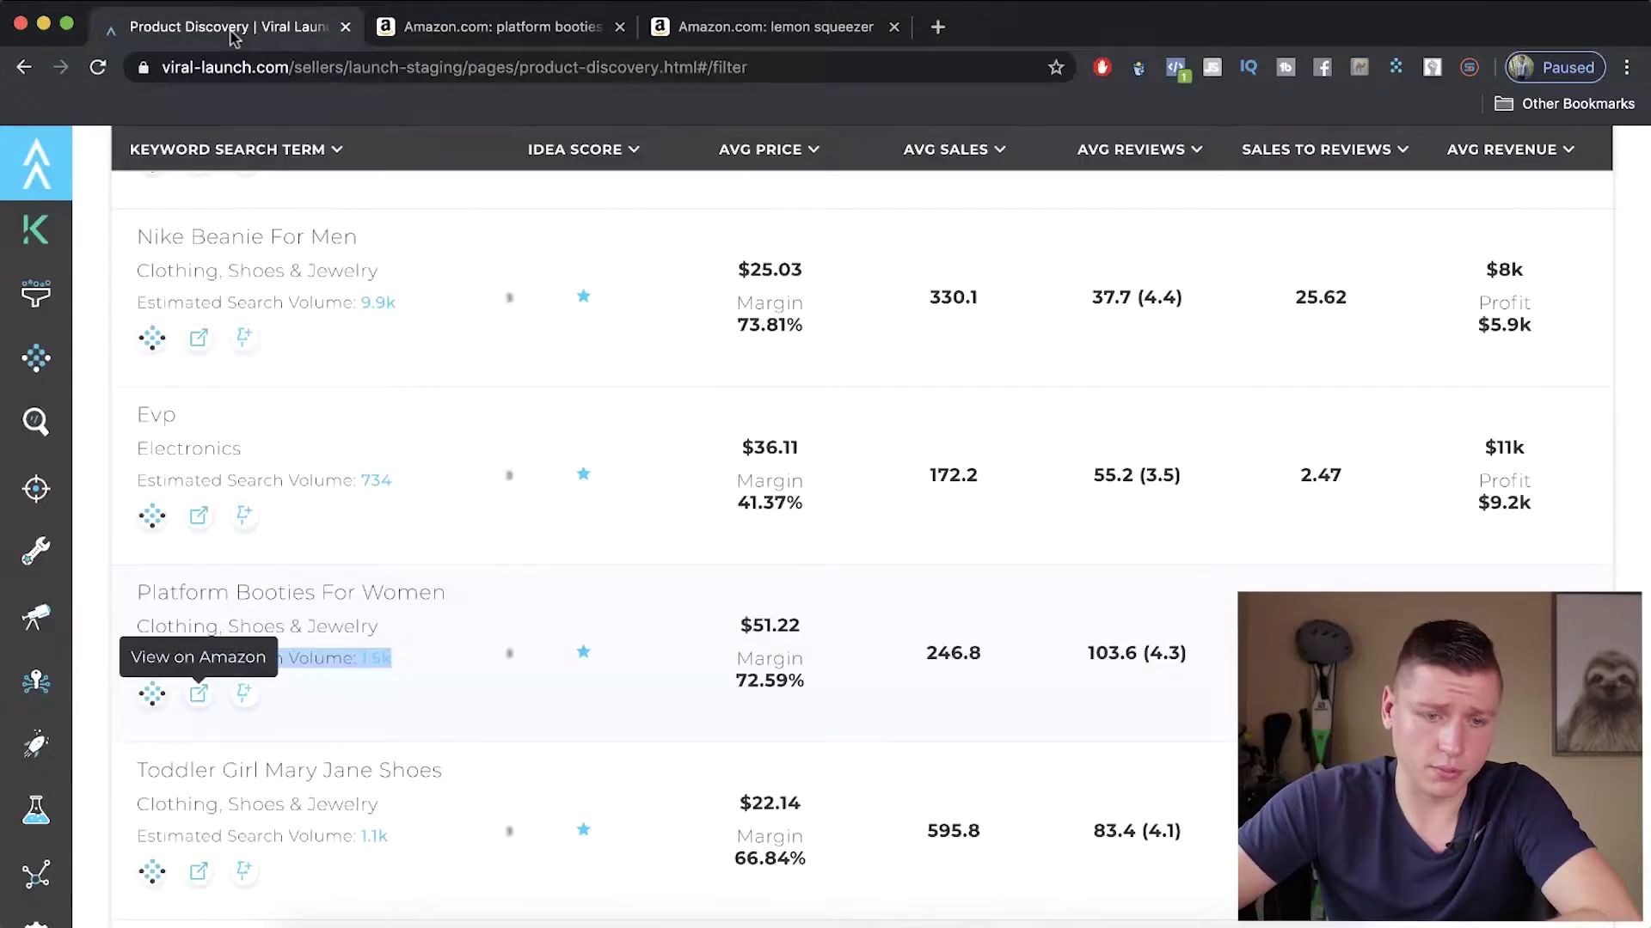
Review the wording of Platform Booties For Women and read through the clothing and shoe keywords below it.
drag(236, 592, 300, 587)
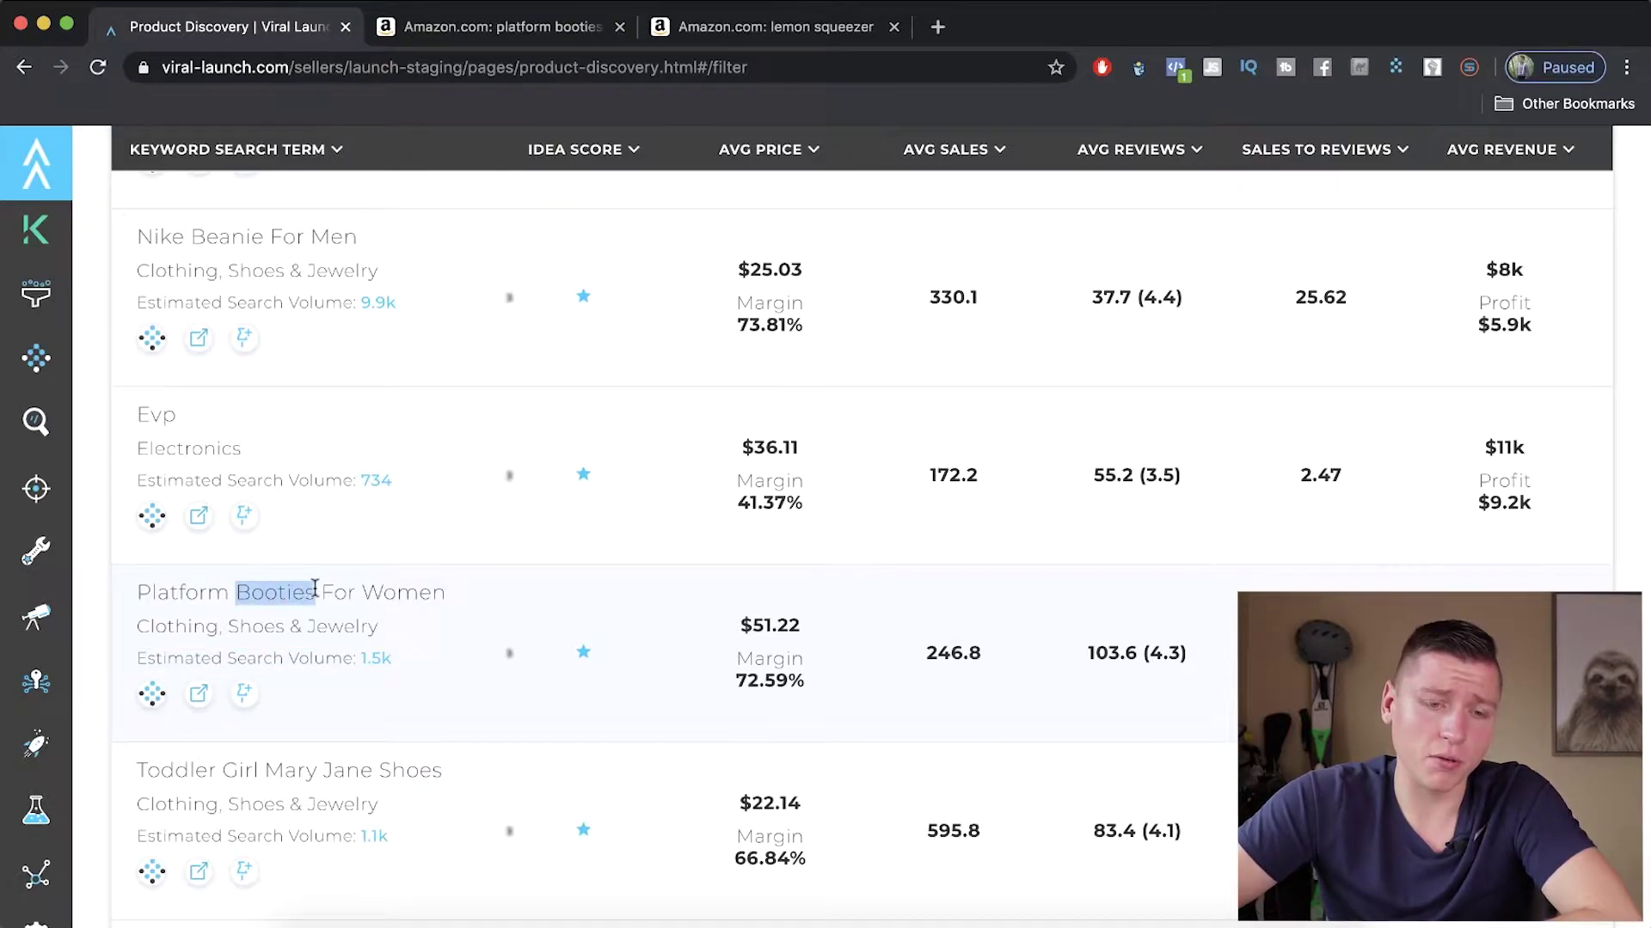
click(257, 600)
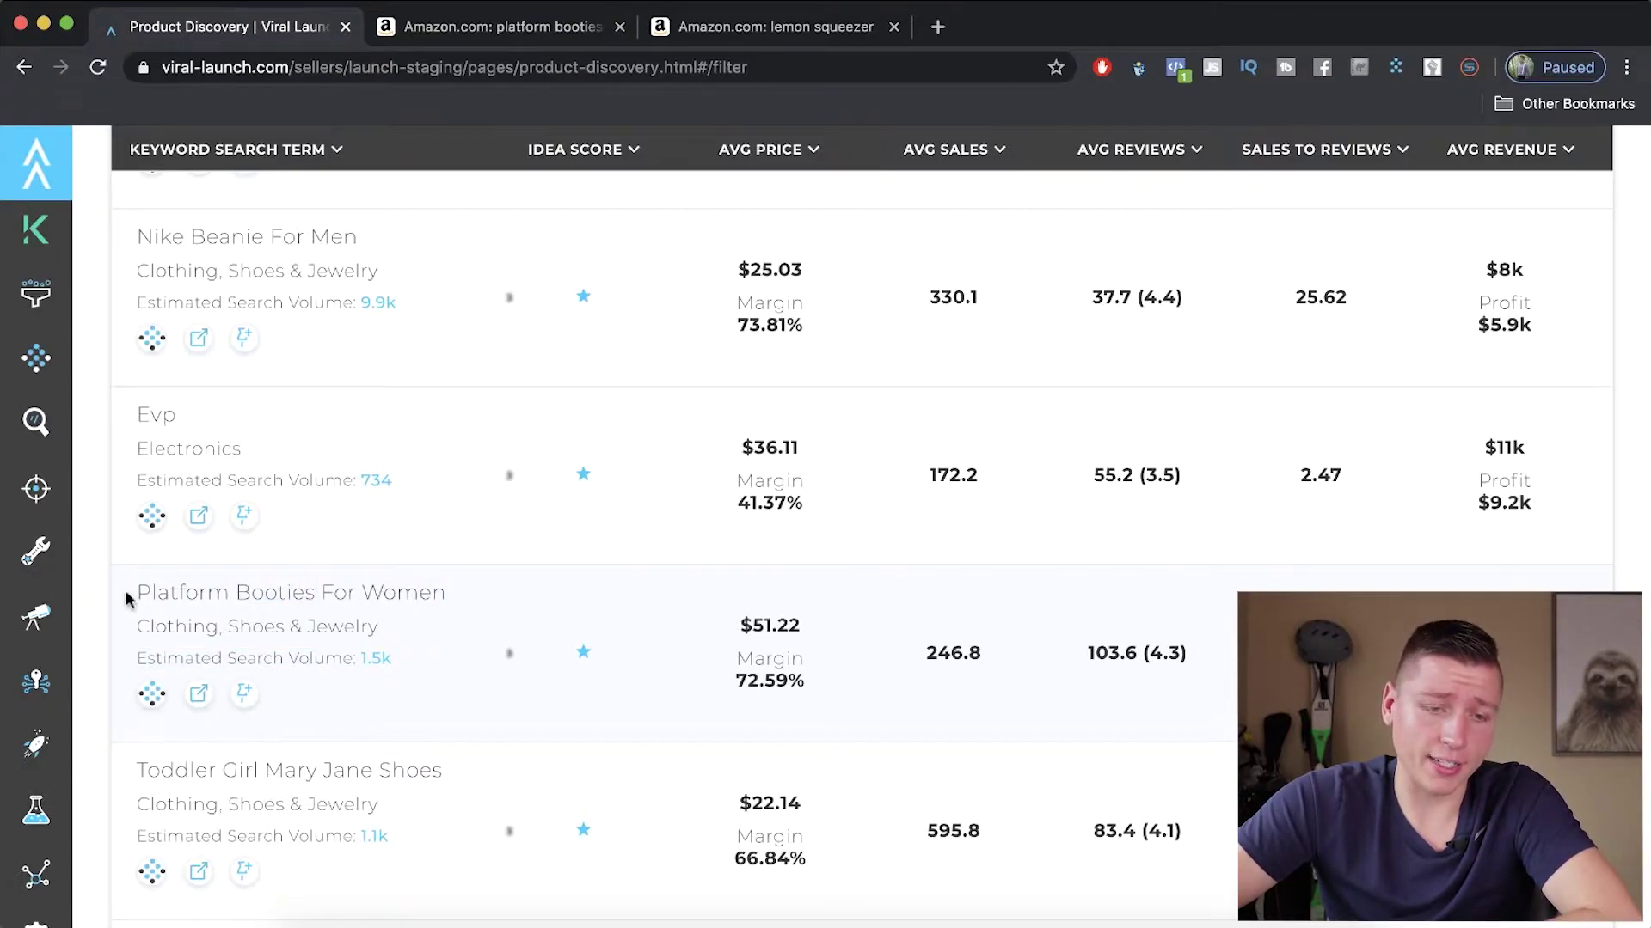
drag(135, 592, 449, 585)
click(458, 593)
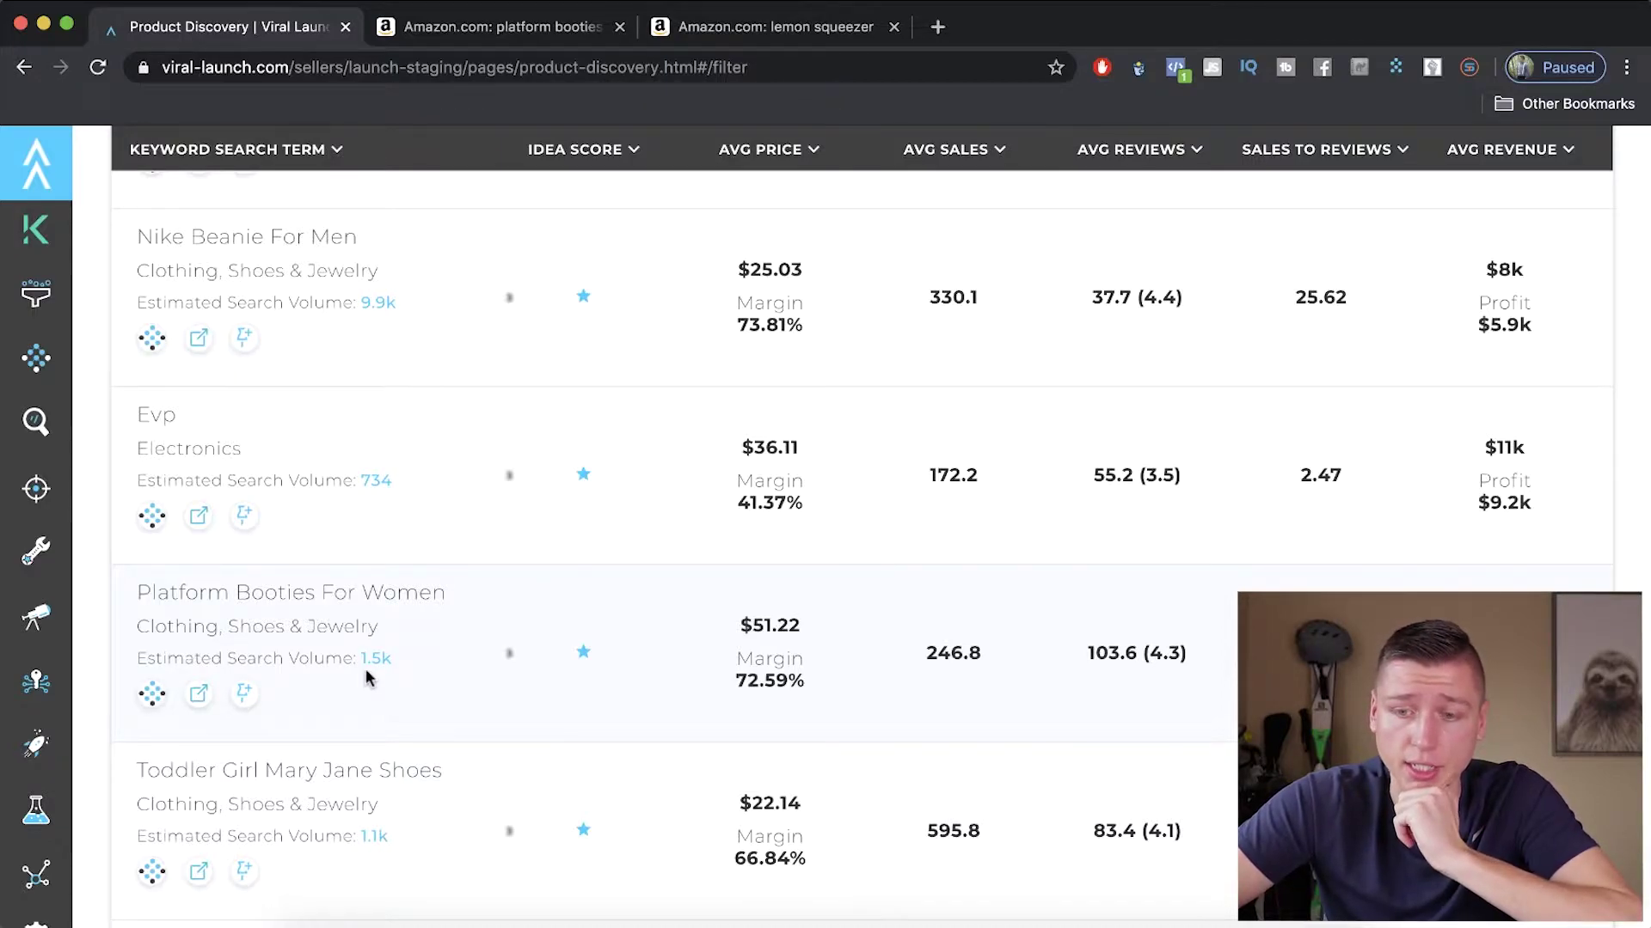
scroll(364, 668, down, 3)
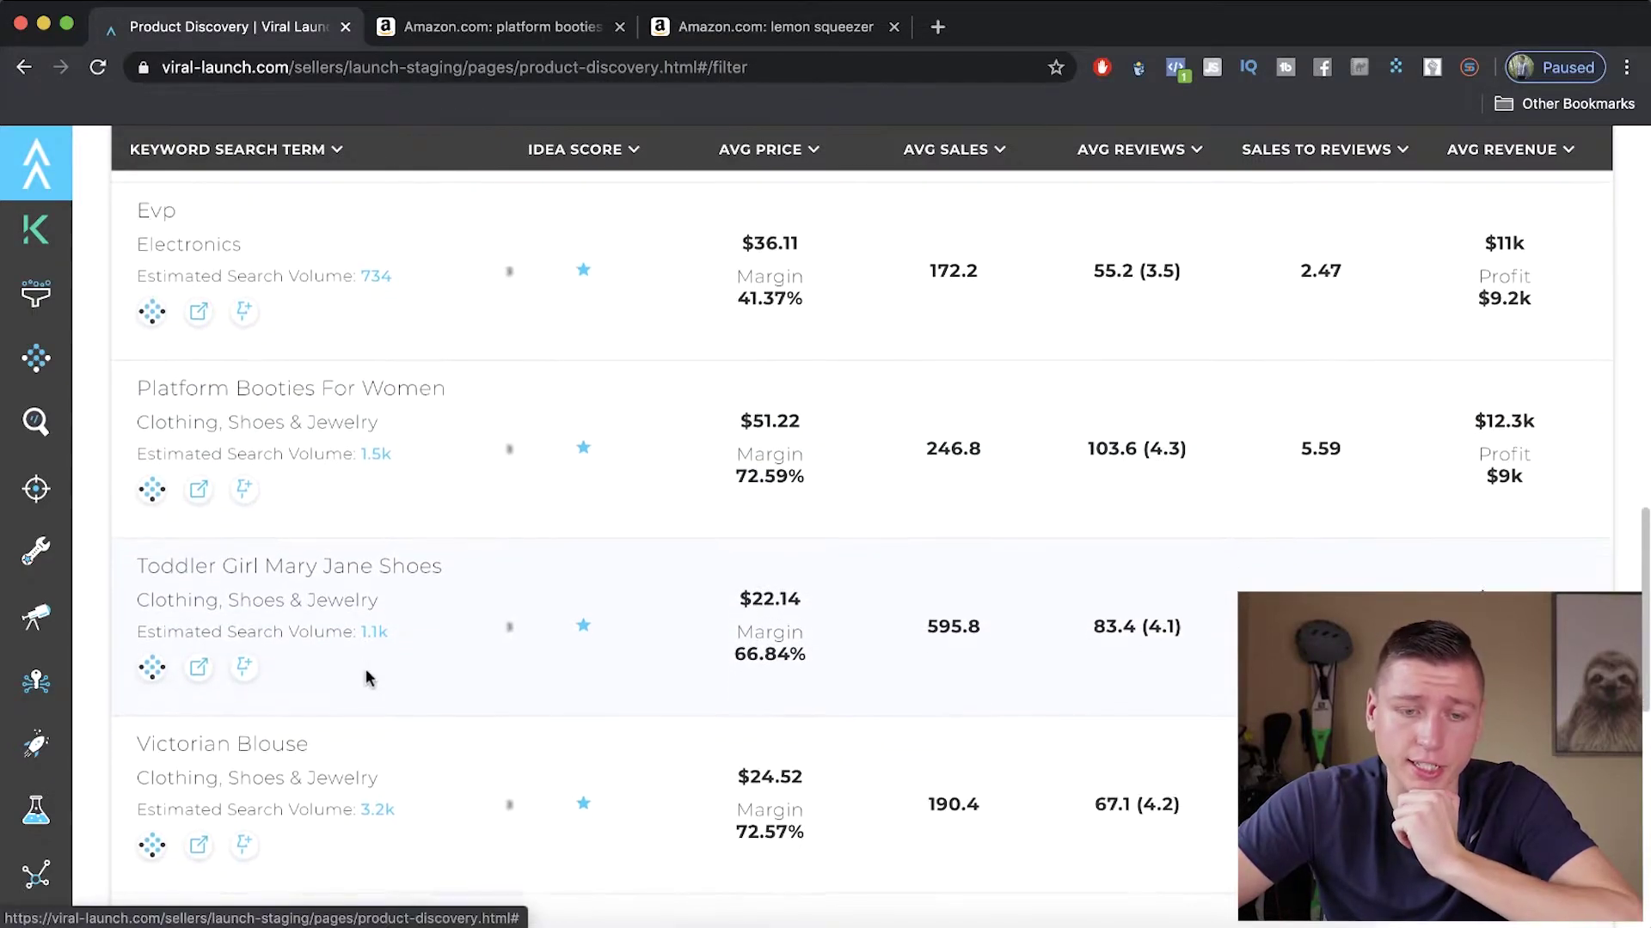
scroll(364, 669, down, 2)
scroll(367, 672, down, 3)
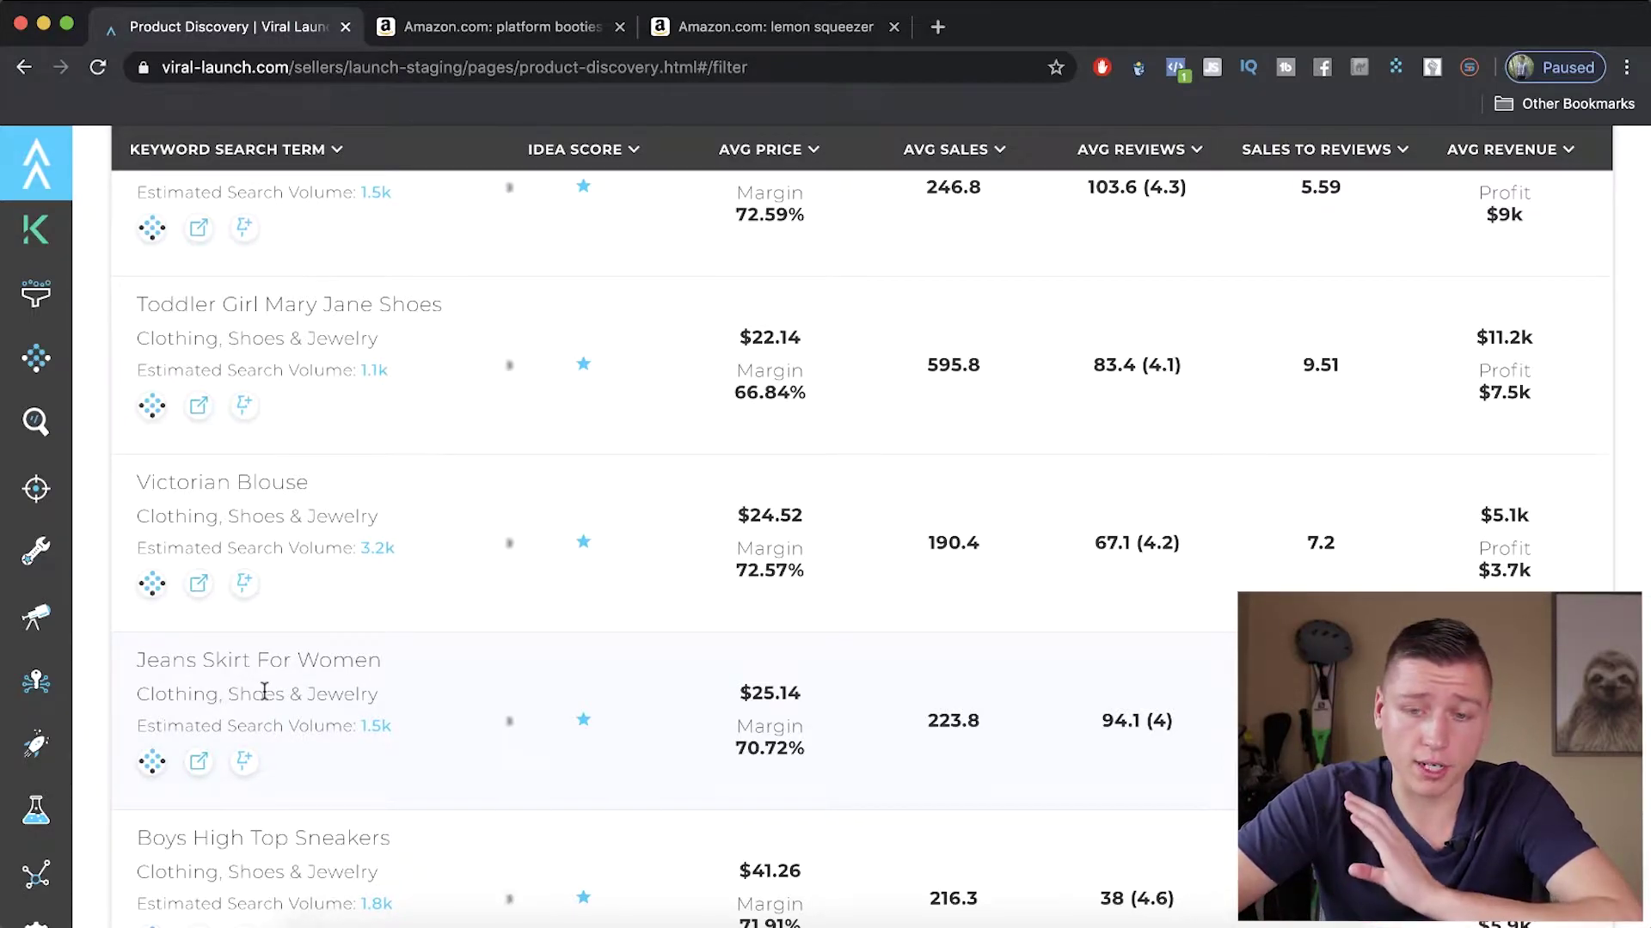
Expand the advanced keyword filters and review them together with the main category, revenue, price and review filters.
scroll(265, 690, up, 15)
scroll(811, 439, down, 3)
scroll(215, 698, down, 2)
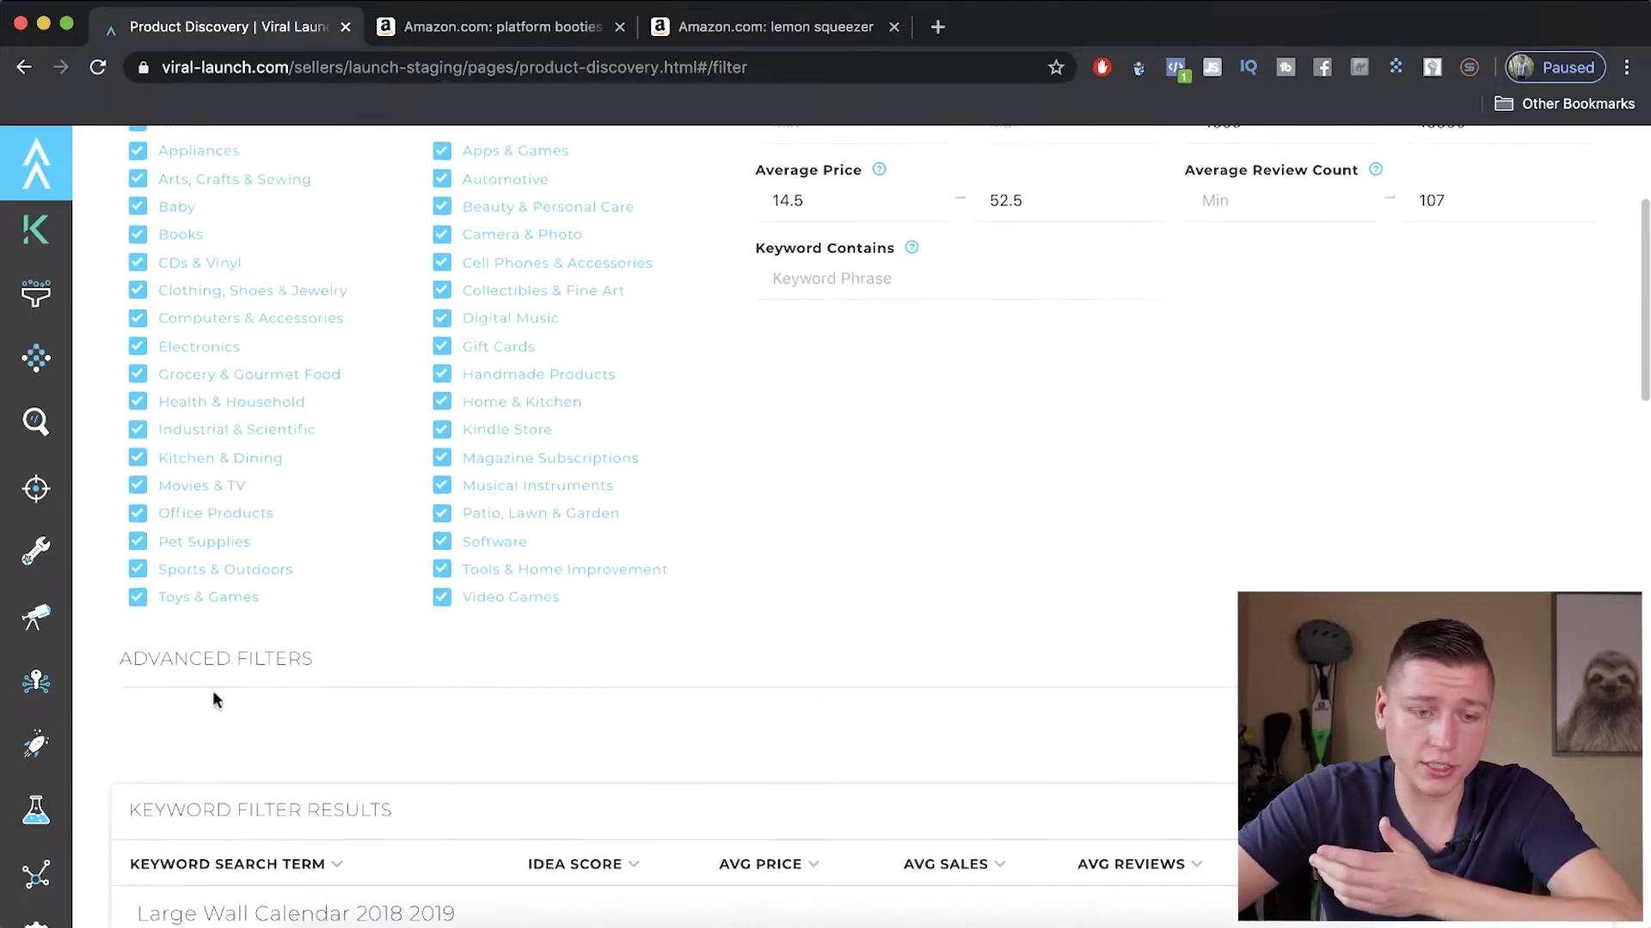
click(288, 657)
scroll(501, 671, down, 5)
scroll(579, 582, up, 7)
click(811, 491)
scroll(860, 645, down, 5)
scroll(746, 703, up, 5)
scroll(485, 402, down, 5)
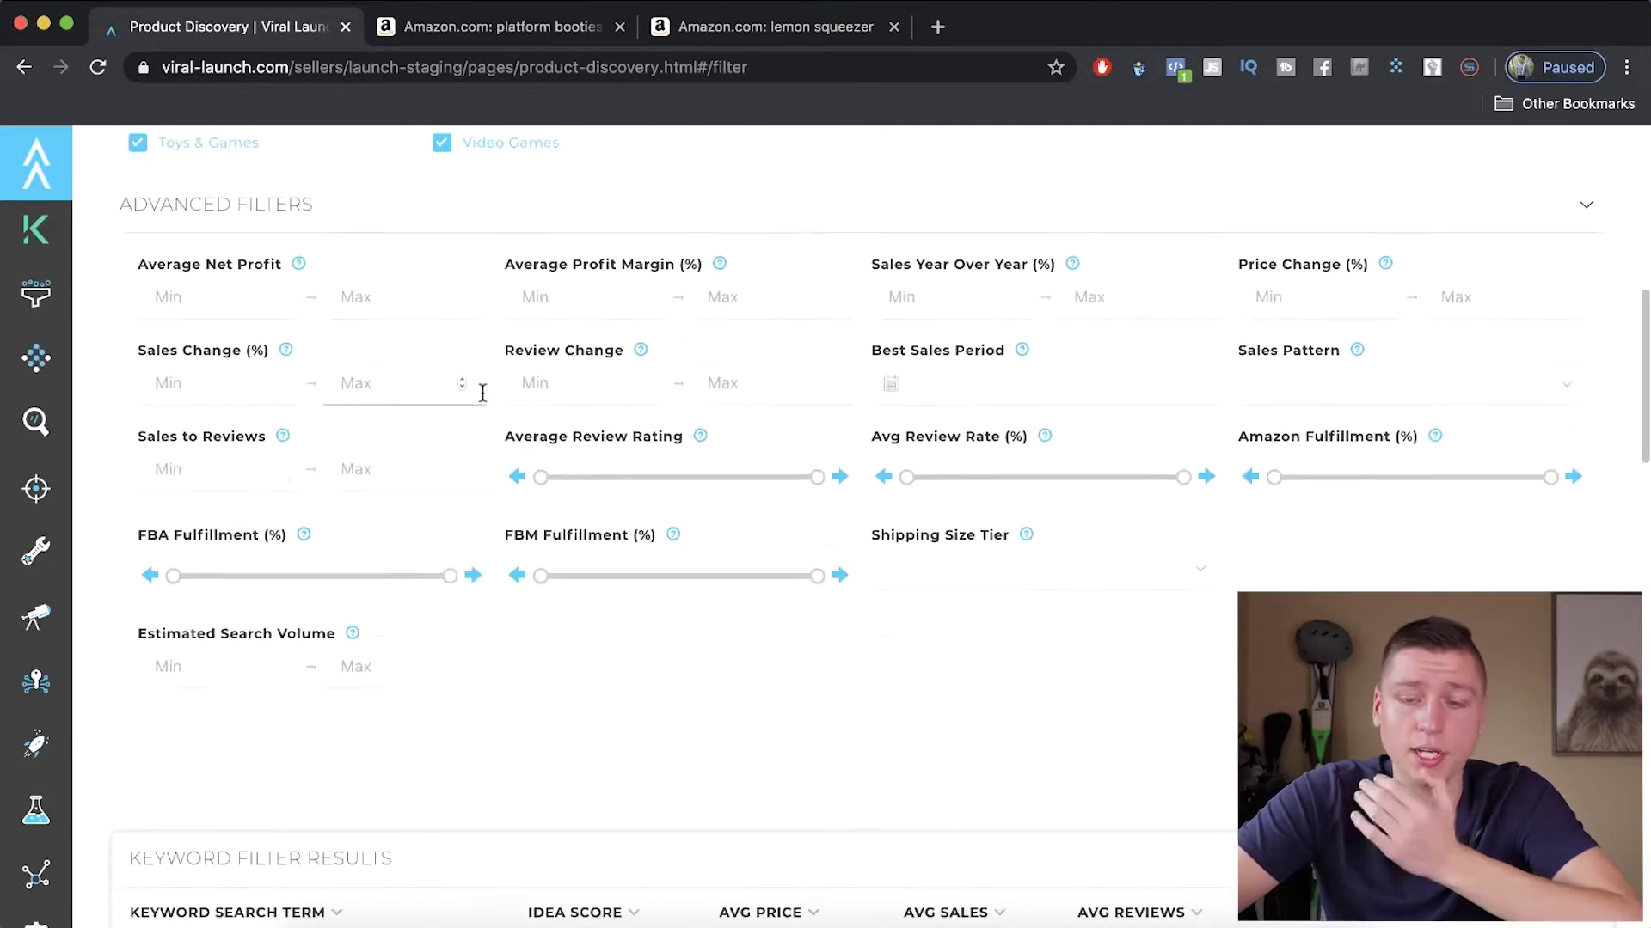
scroll(483, 393, up, 7)
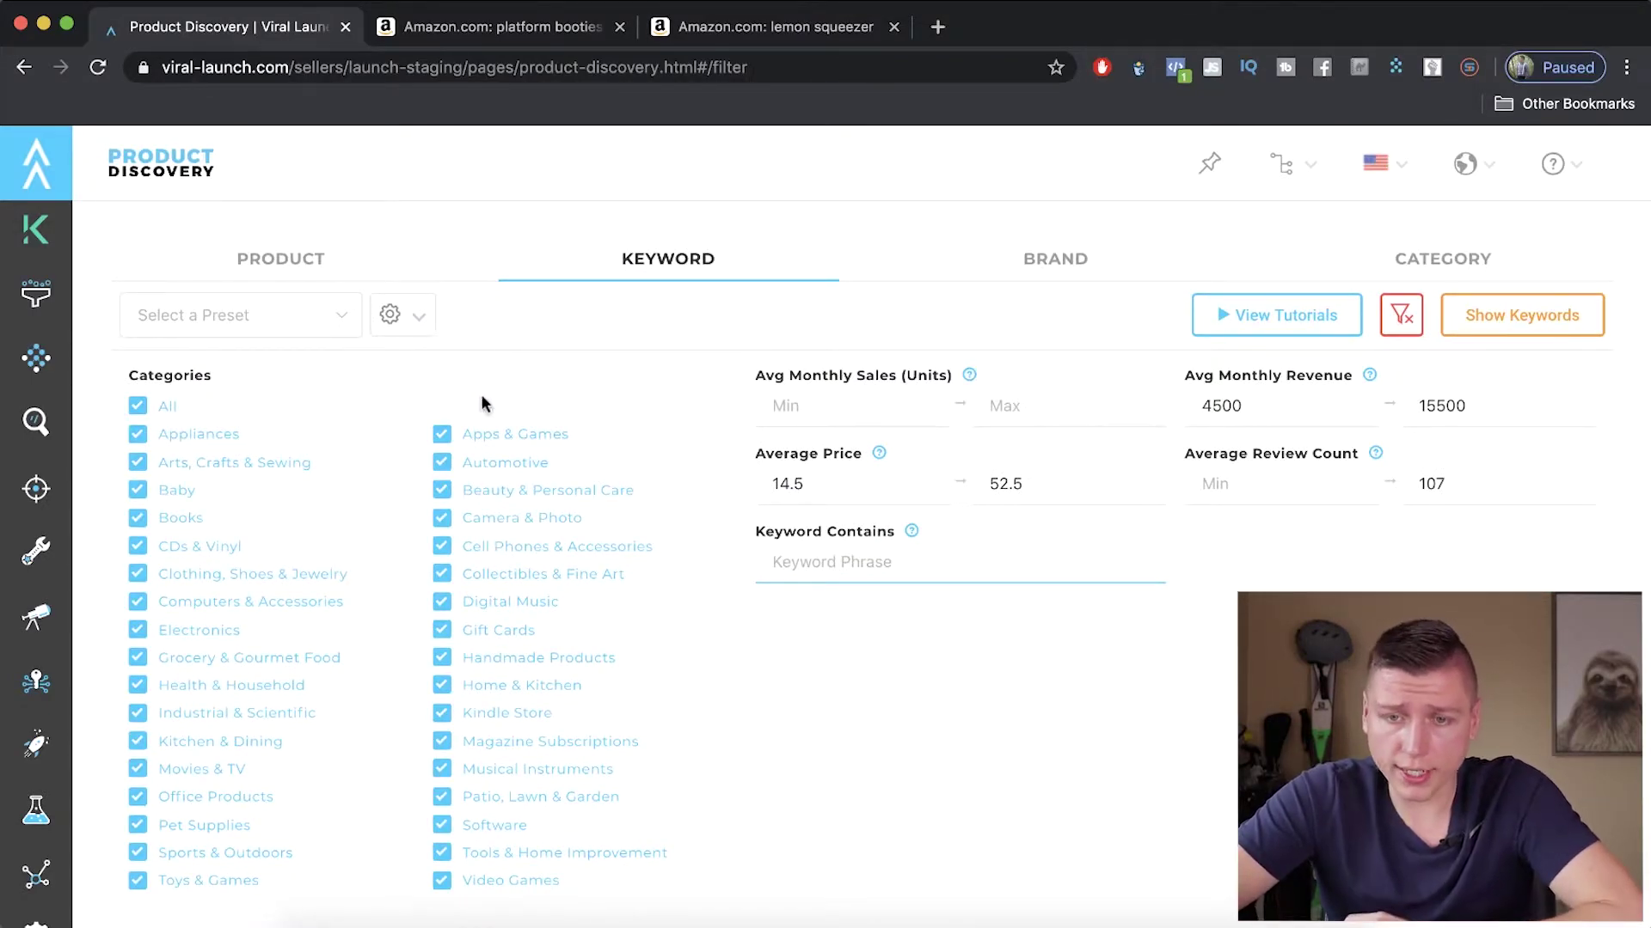
Switch to the brand search, review its filters and show the brands matching the existing brand name amazon.
click(1006, 261)
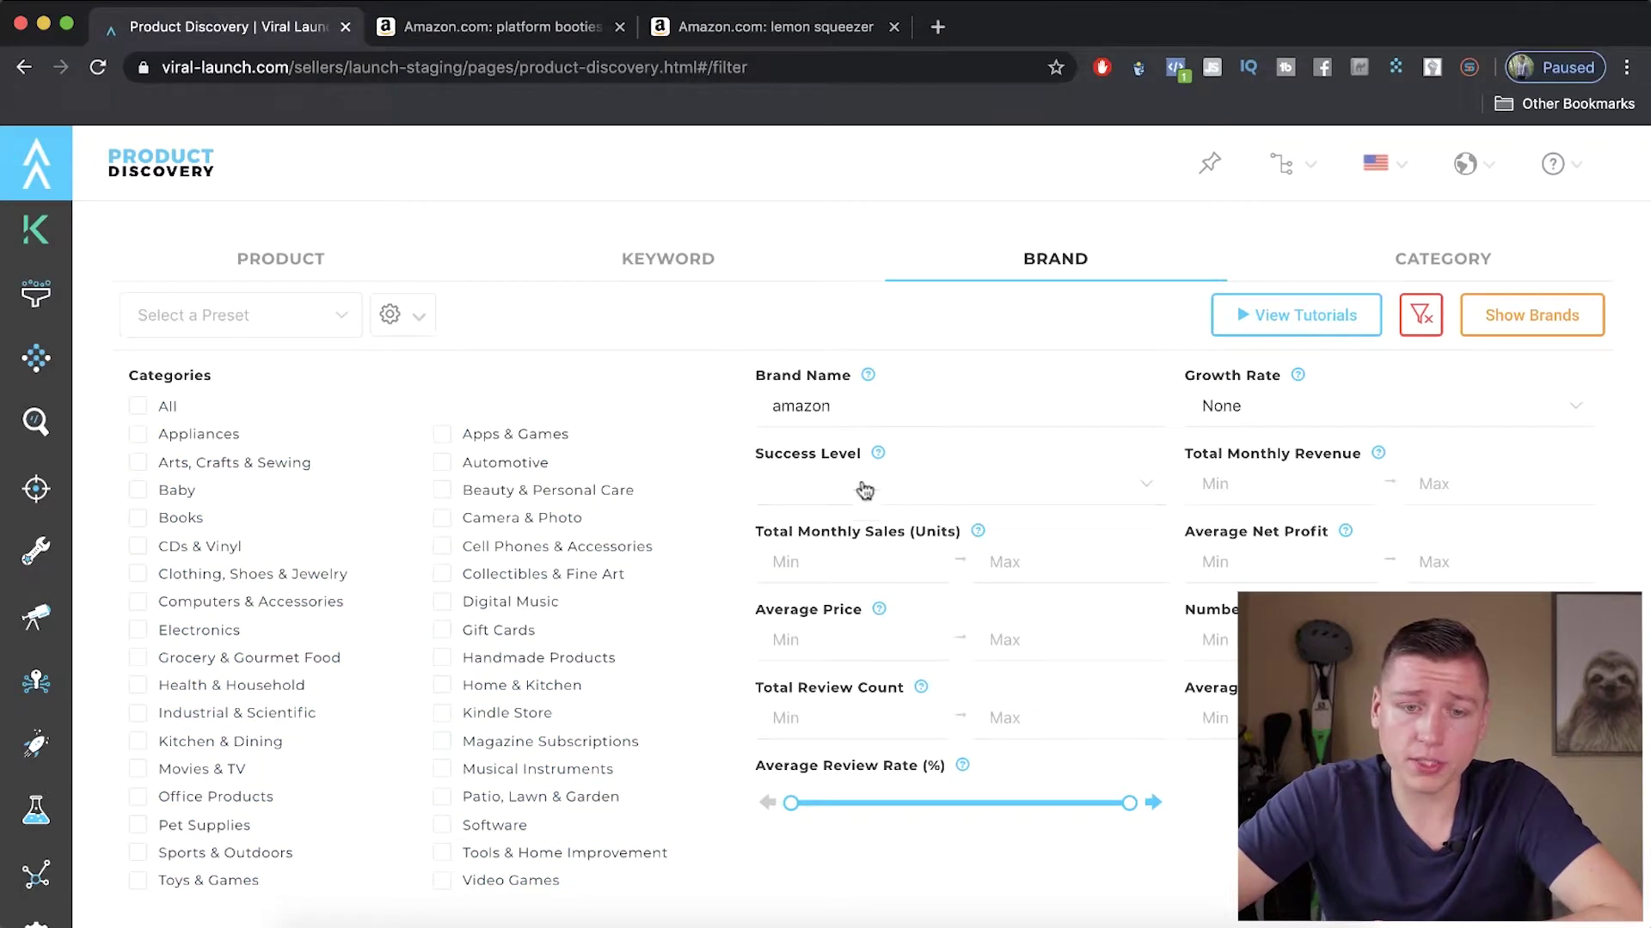
scroll(782, 468, down, 3)
drag(853, 297, 769, 292)
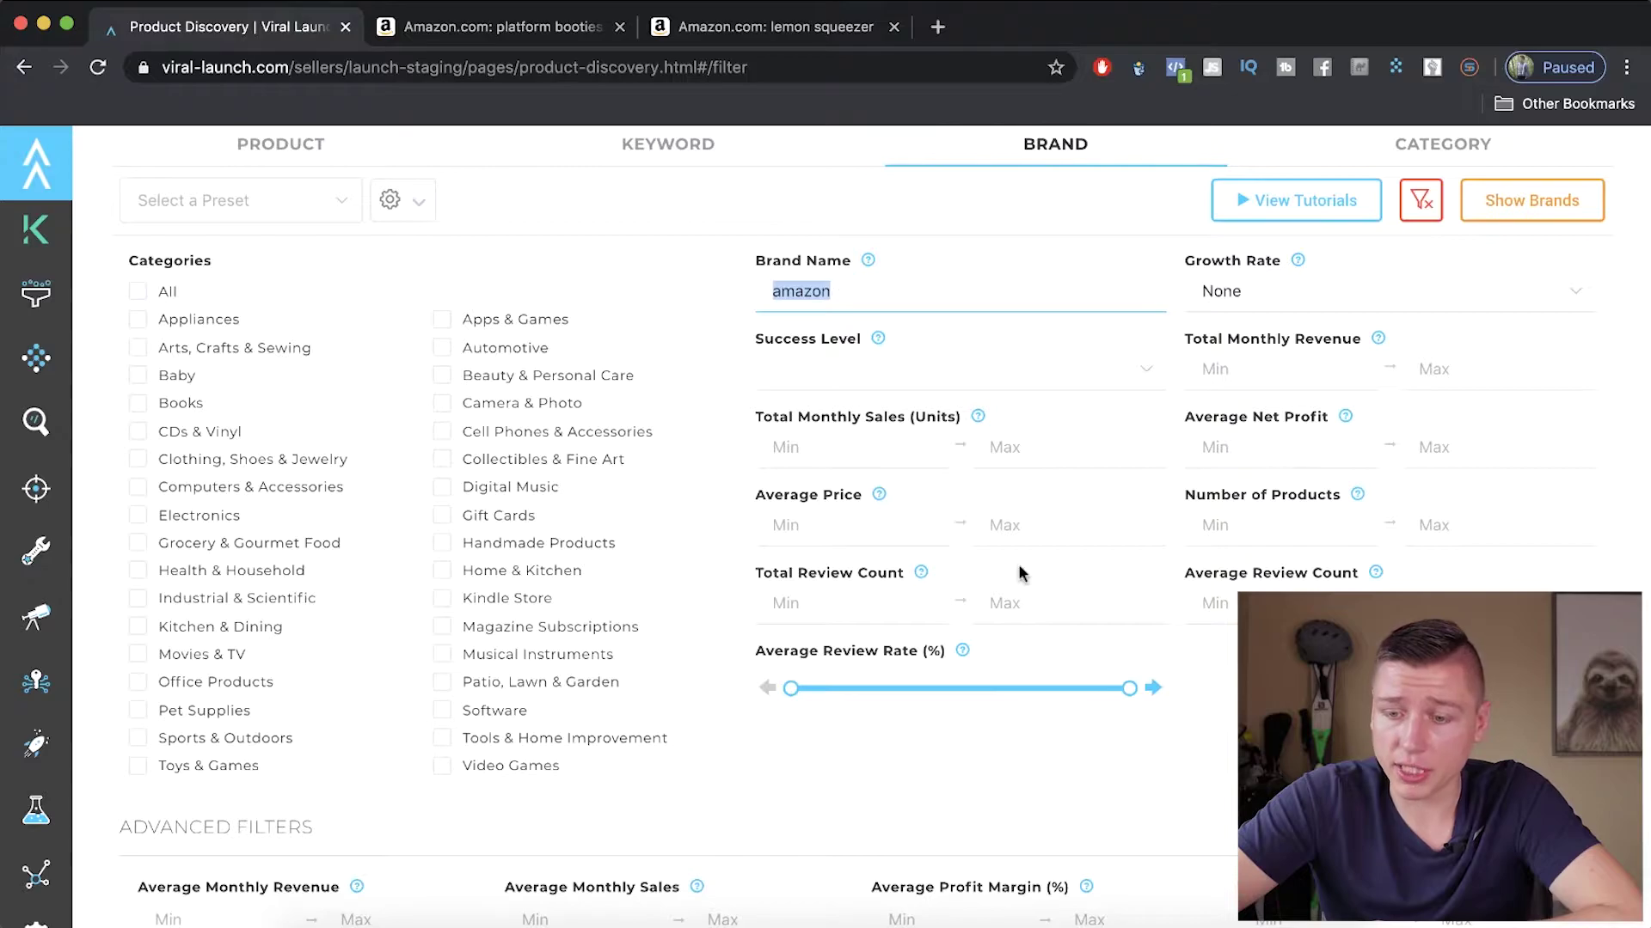
scroll(1017, 564, down, 4)
scroll(1119, 620, down, 10)
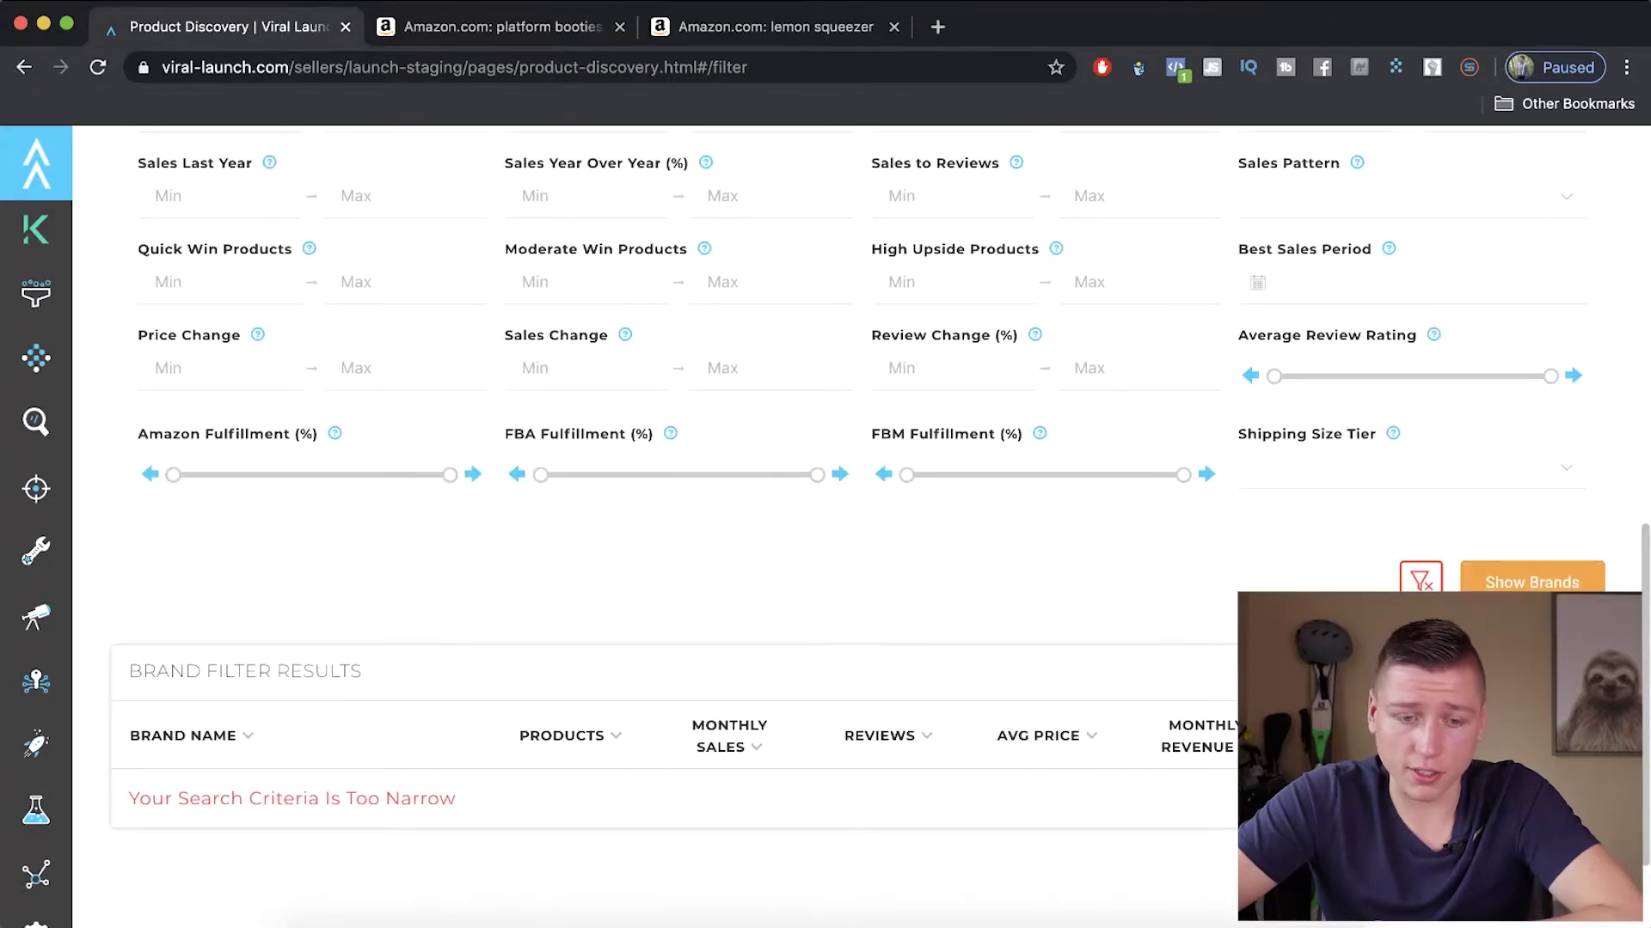
click(1533, 576)
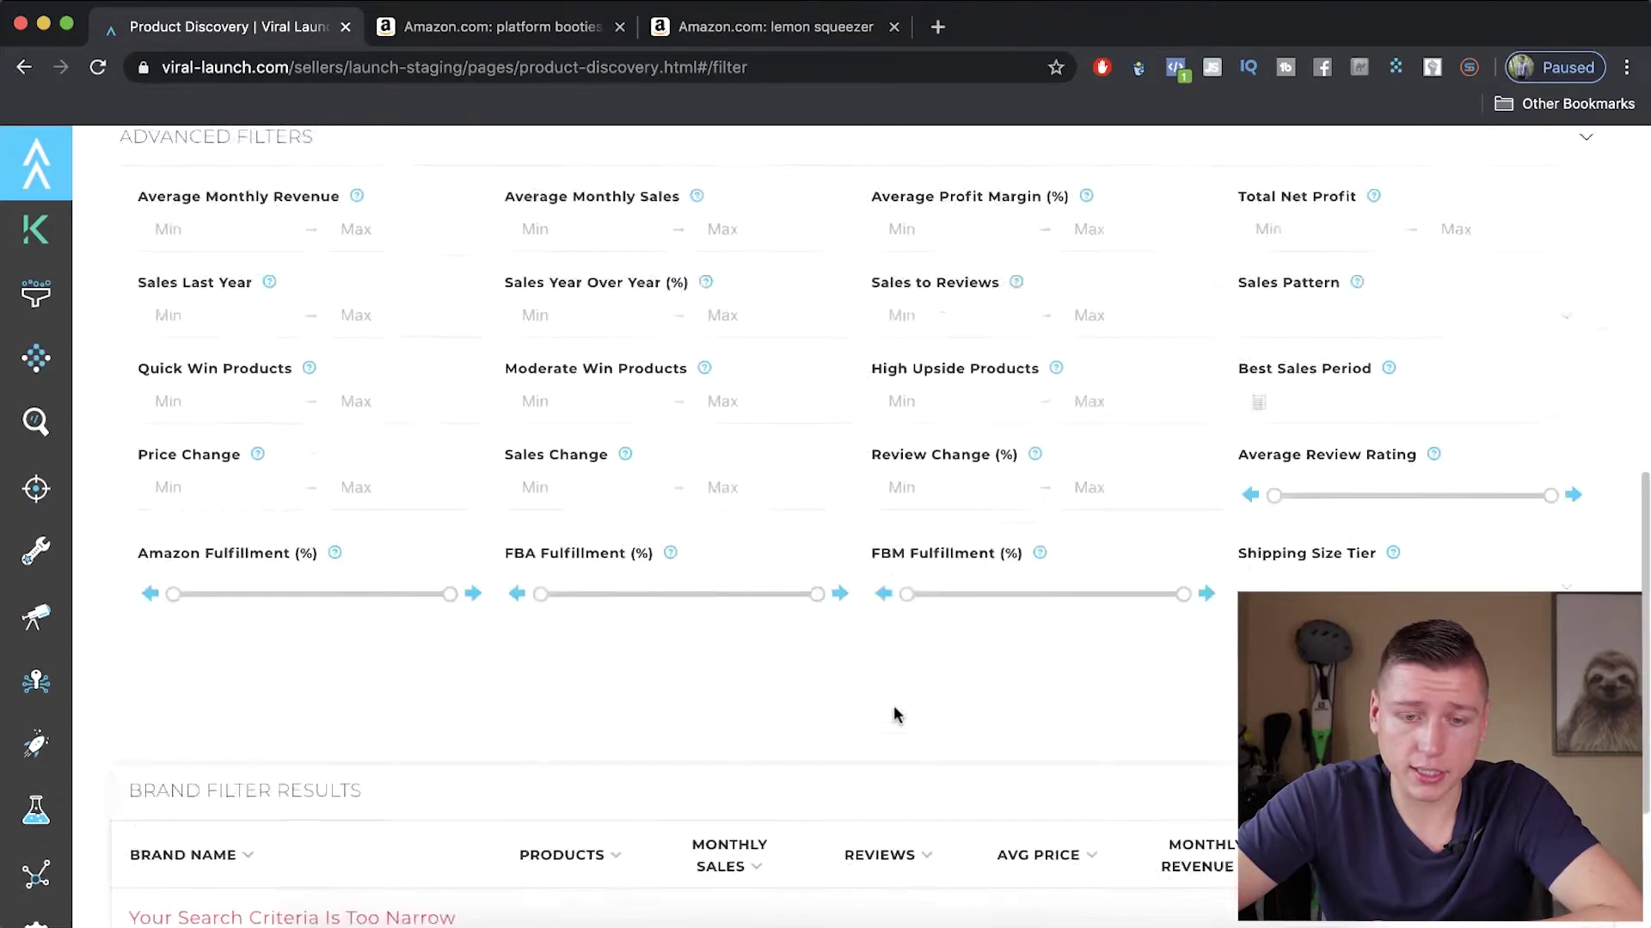
Clear the brand name filter and select all categories for the brand search.
scroll(894, 714, up, 15)
click(872, 400)
key(super+a)
key(BackSpace)
click(899, 359)
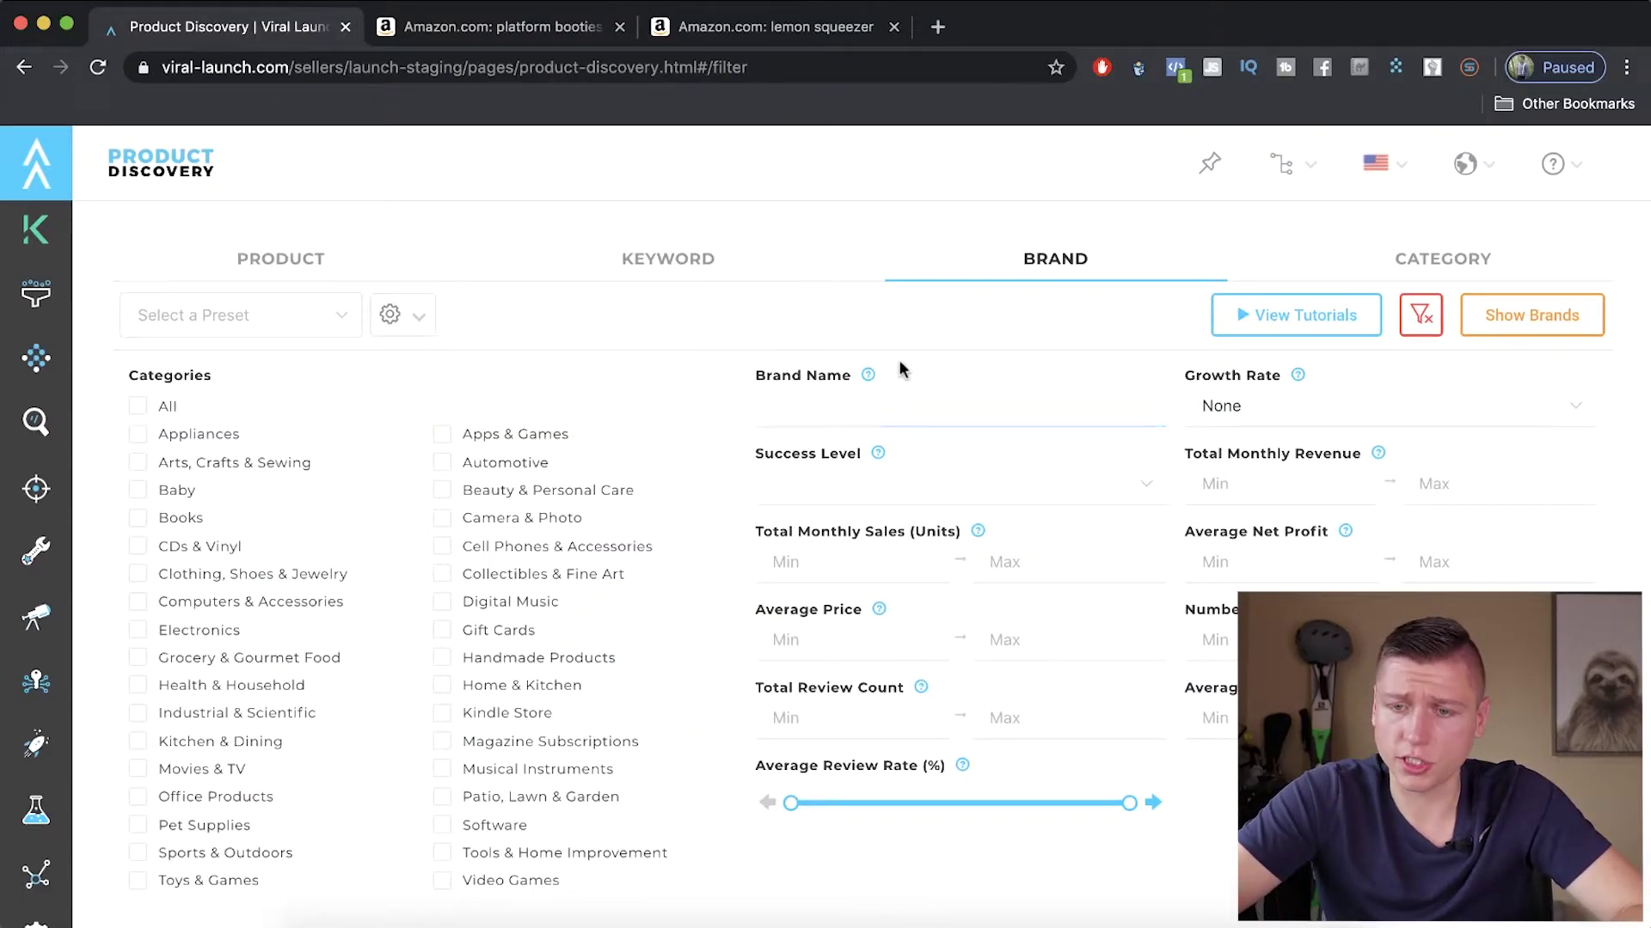
click(138, 406)
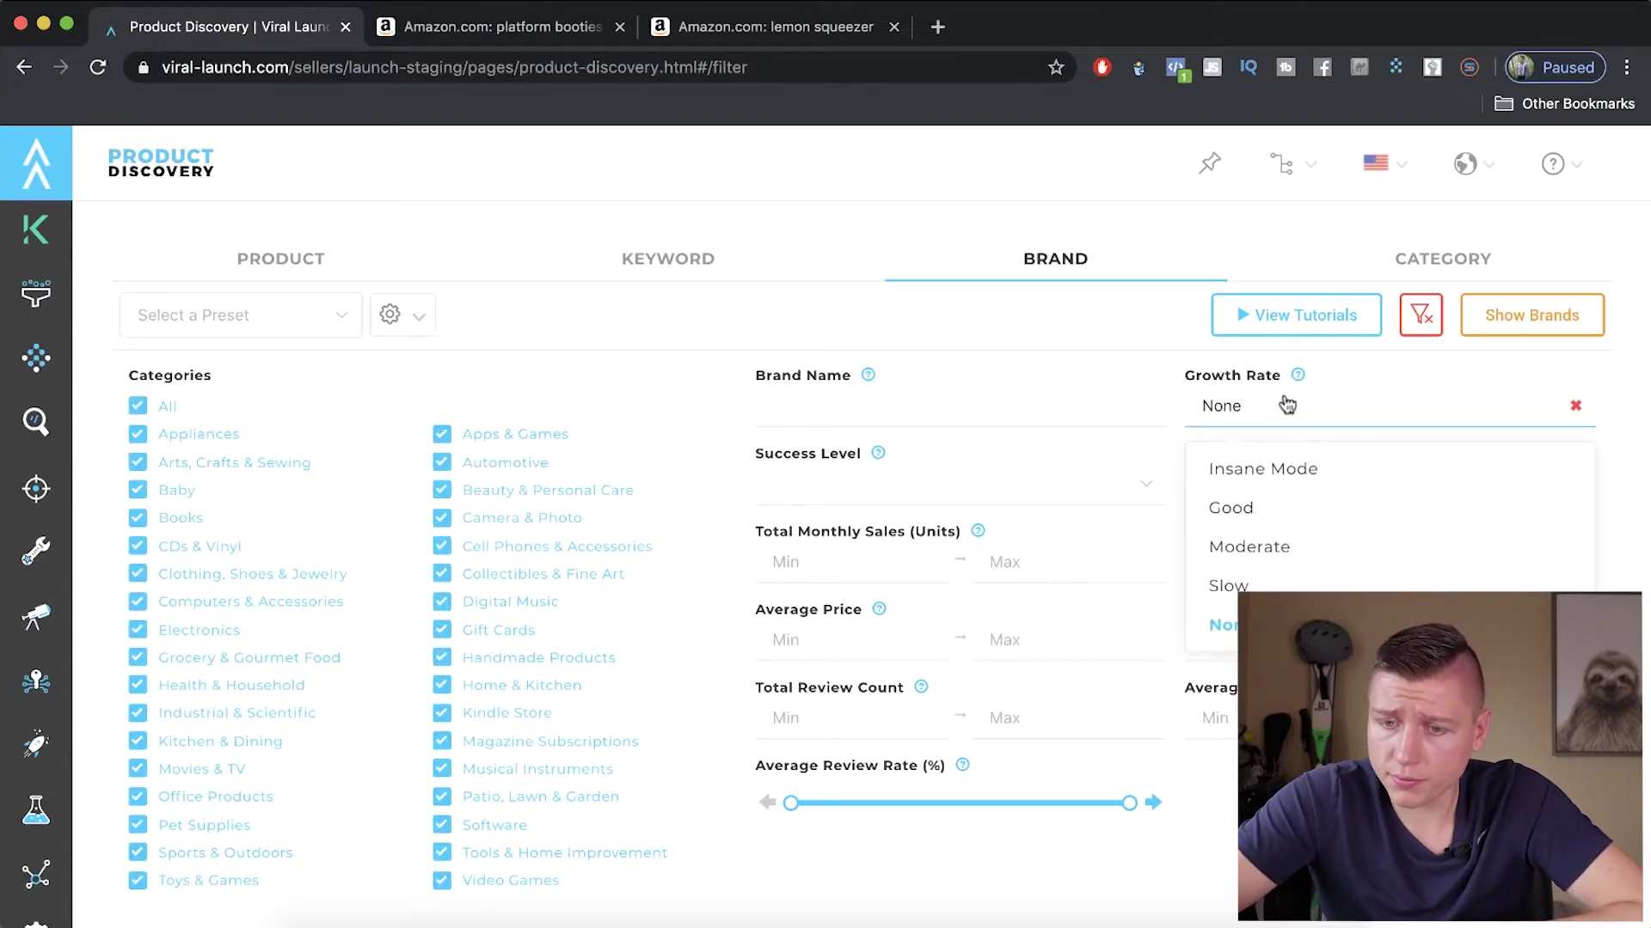
Set the brand growth rate to Insane Mode and the success level to Top 1%.
click(1269, 471)
click(881, 489)
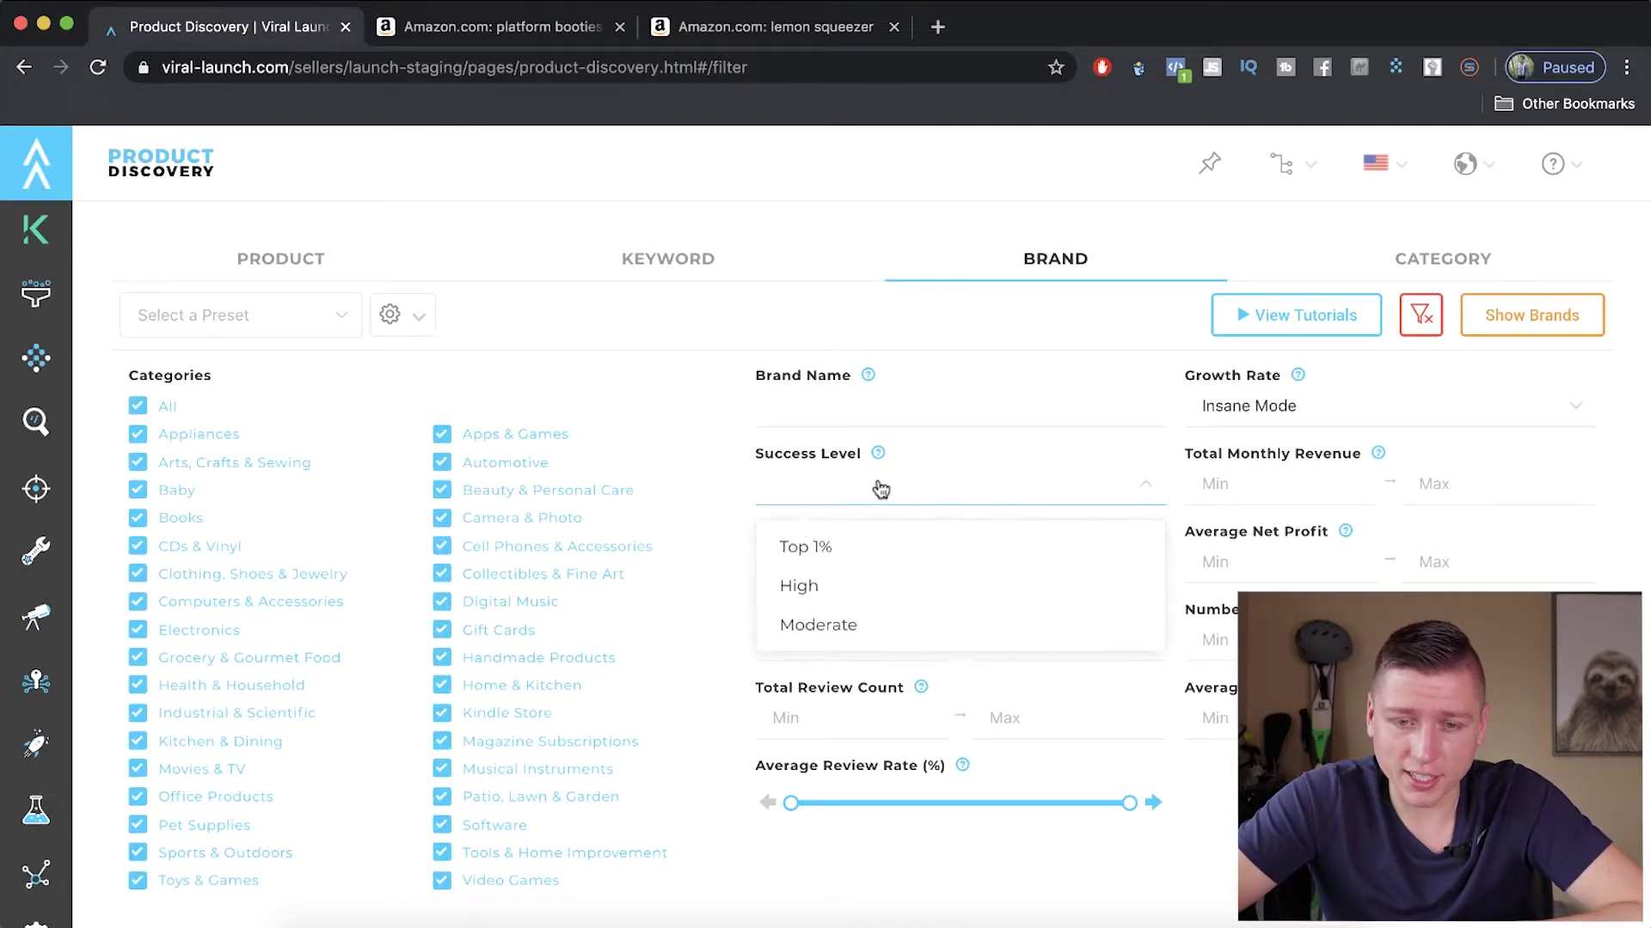
click(830, 553)
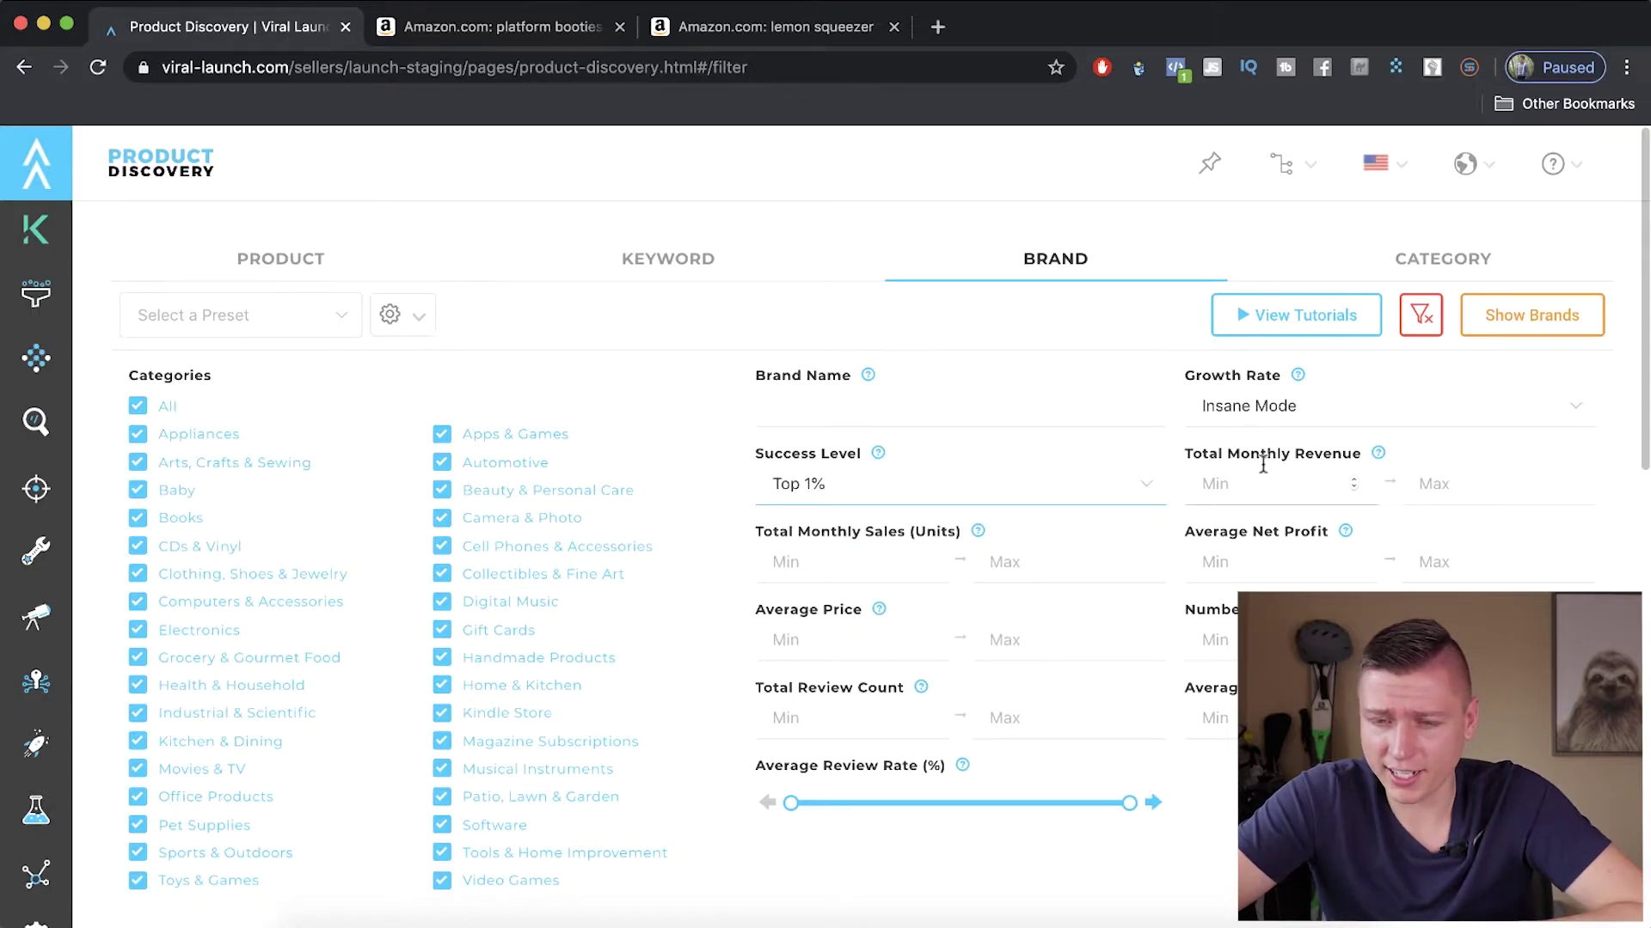
Review the remaining brand filters, collapse the advanced filters and show the matching brands.
scroll(1135, 570, down, 1)
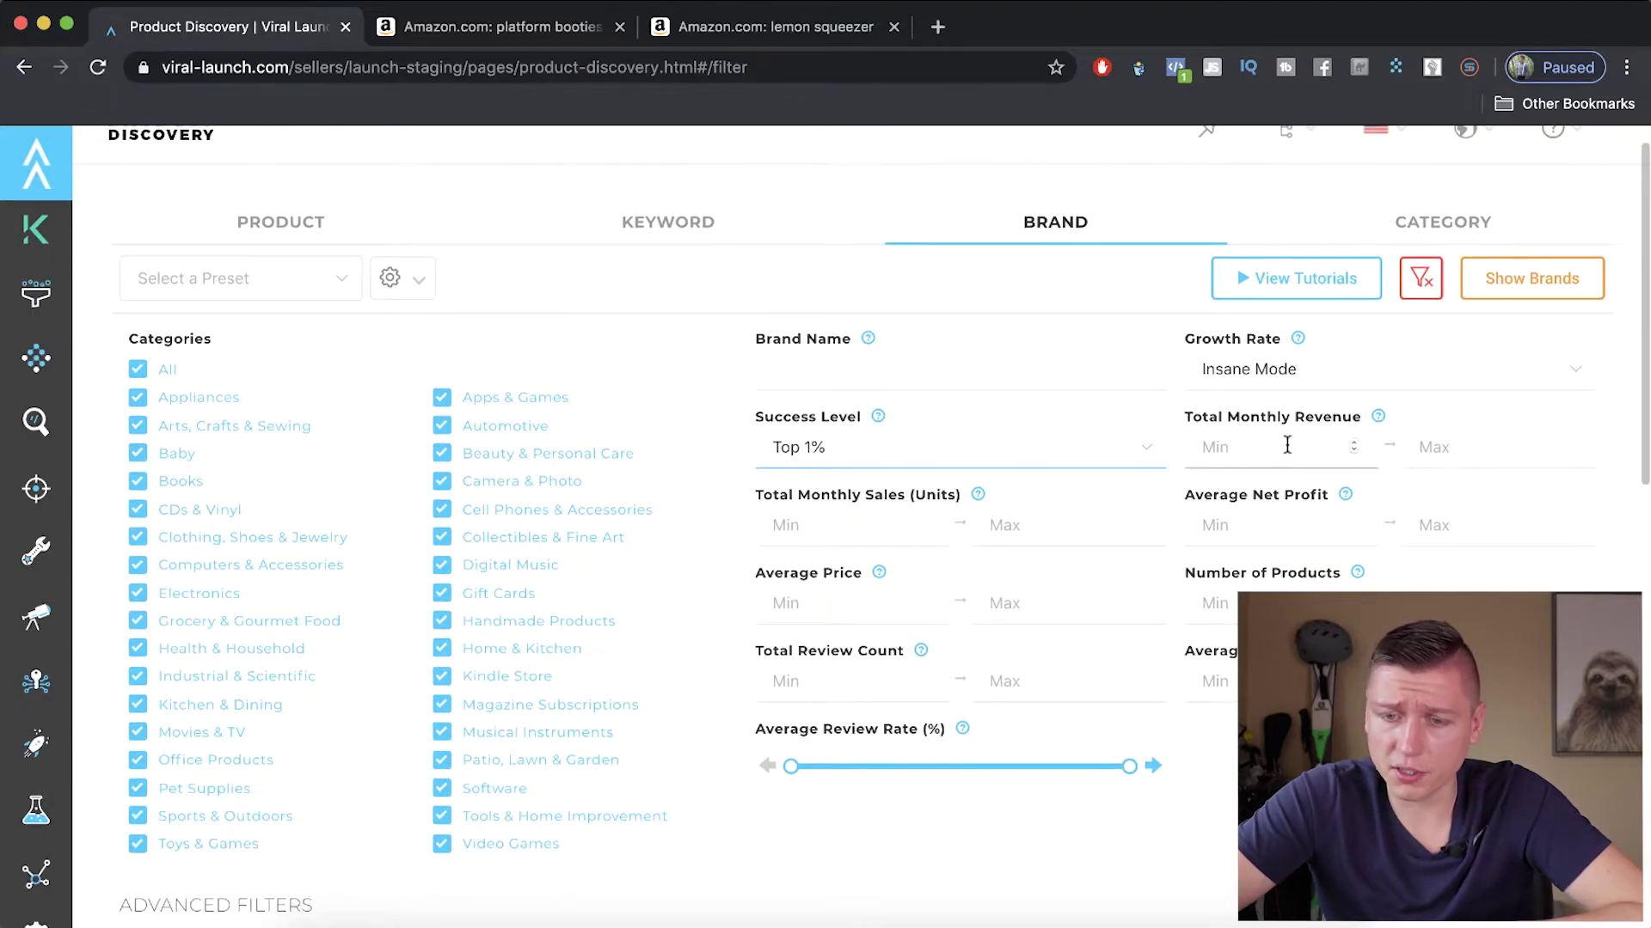
scroll(1208, 675, down, 5)
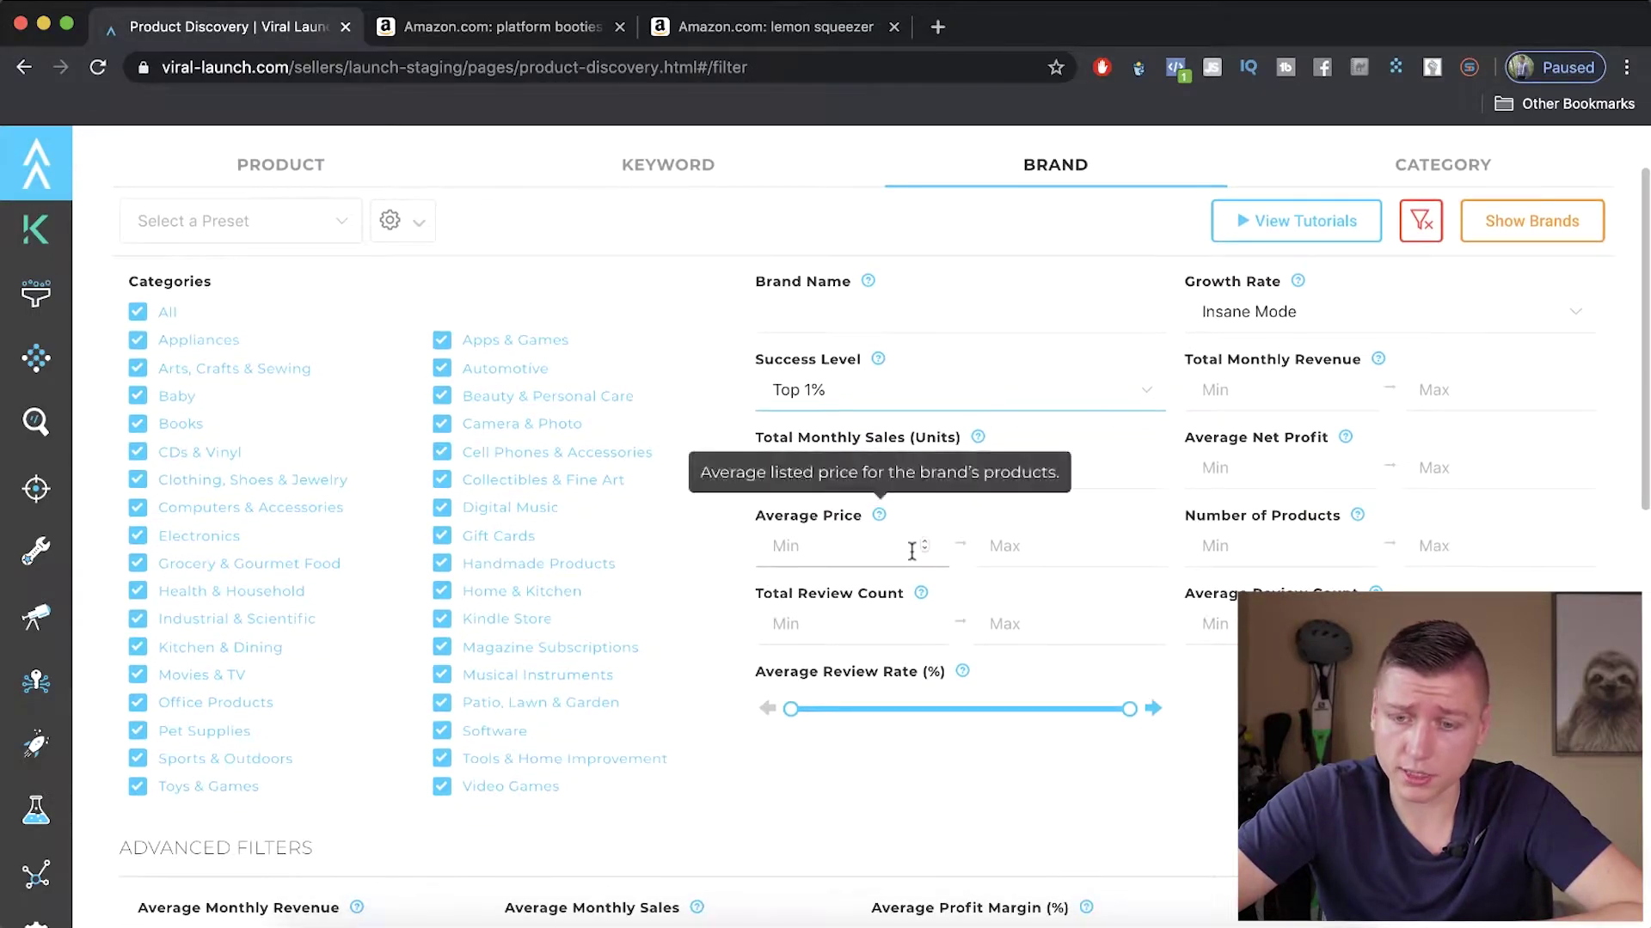
scroll(914, 559, down, 3)
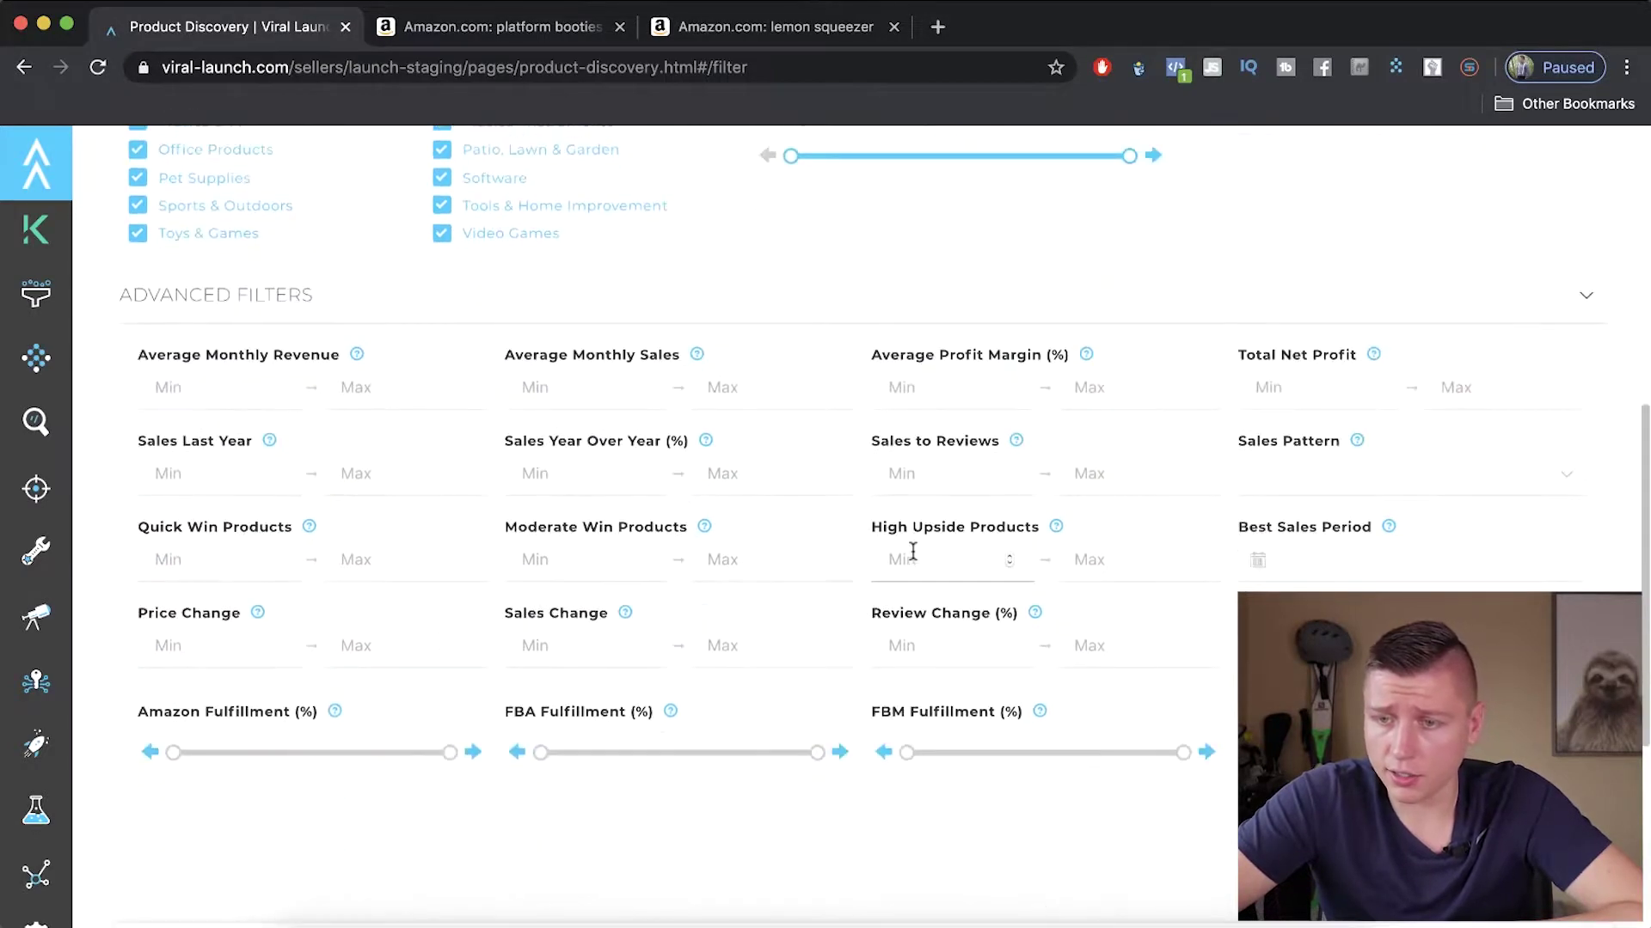
click(1577, 309)
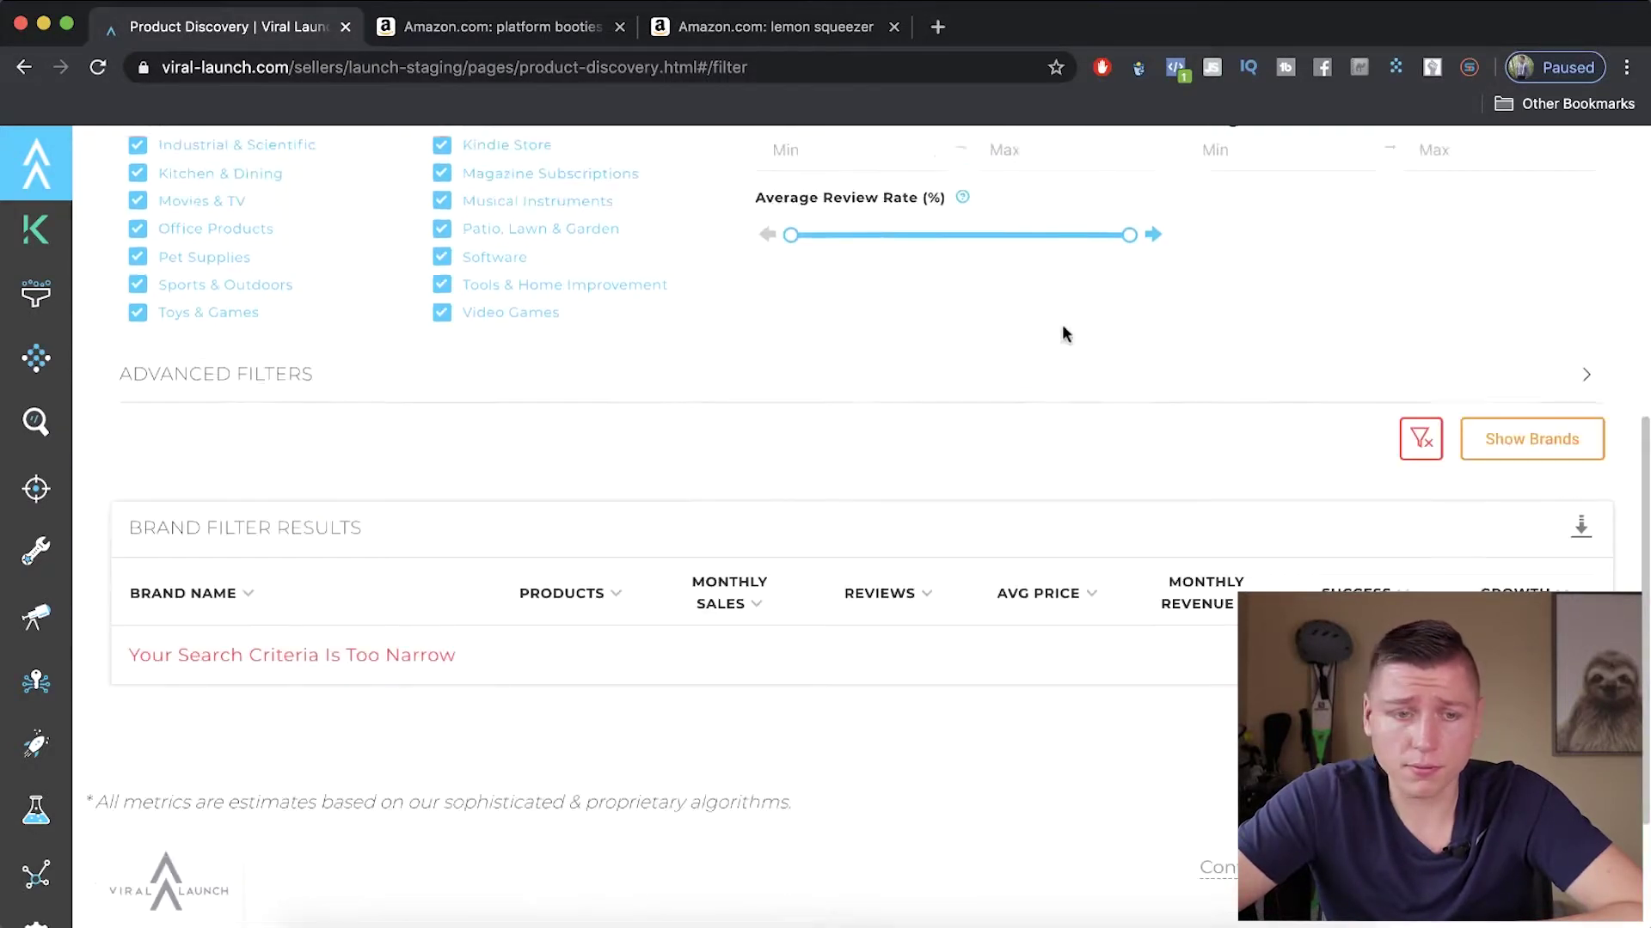
click(1539, 436)
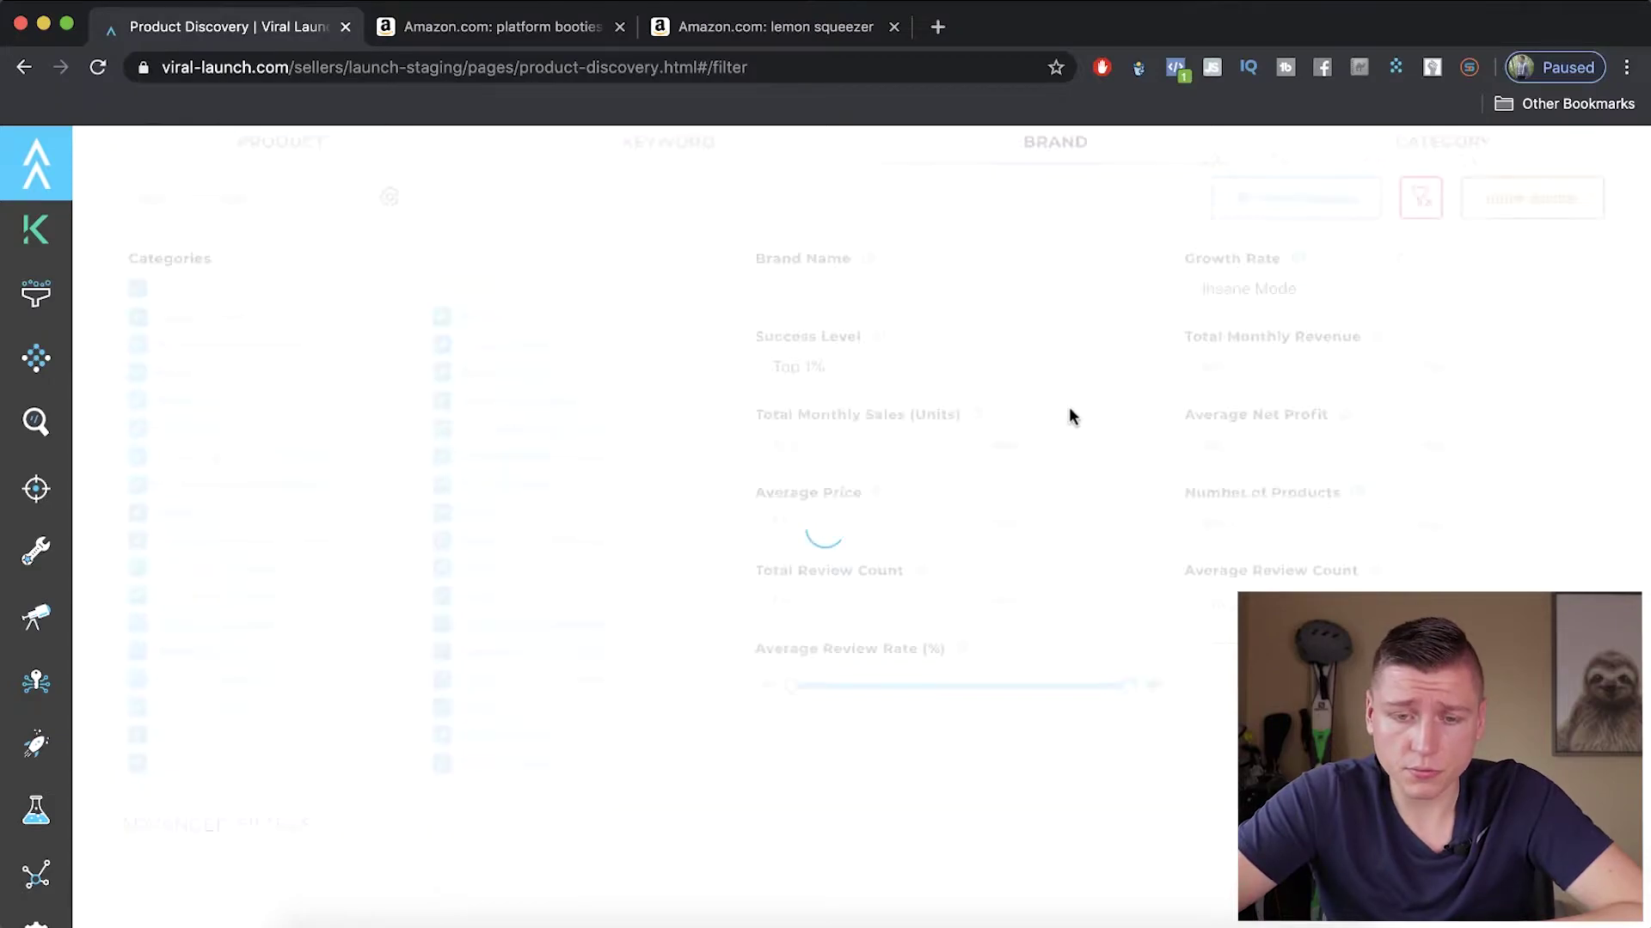
Read through the brand results from YnM onward and on a further results page, comparing categories, sales, reviews and revenue.
scroll(731, 462, down, 3)
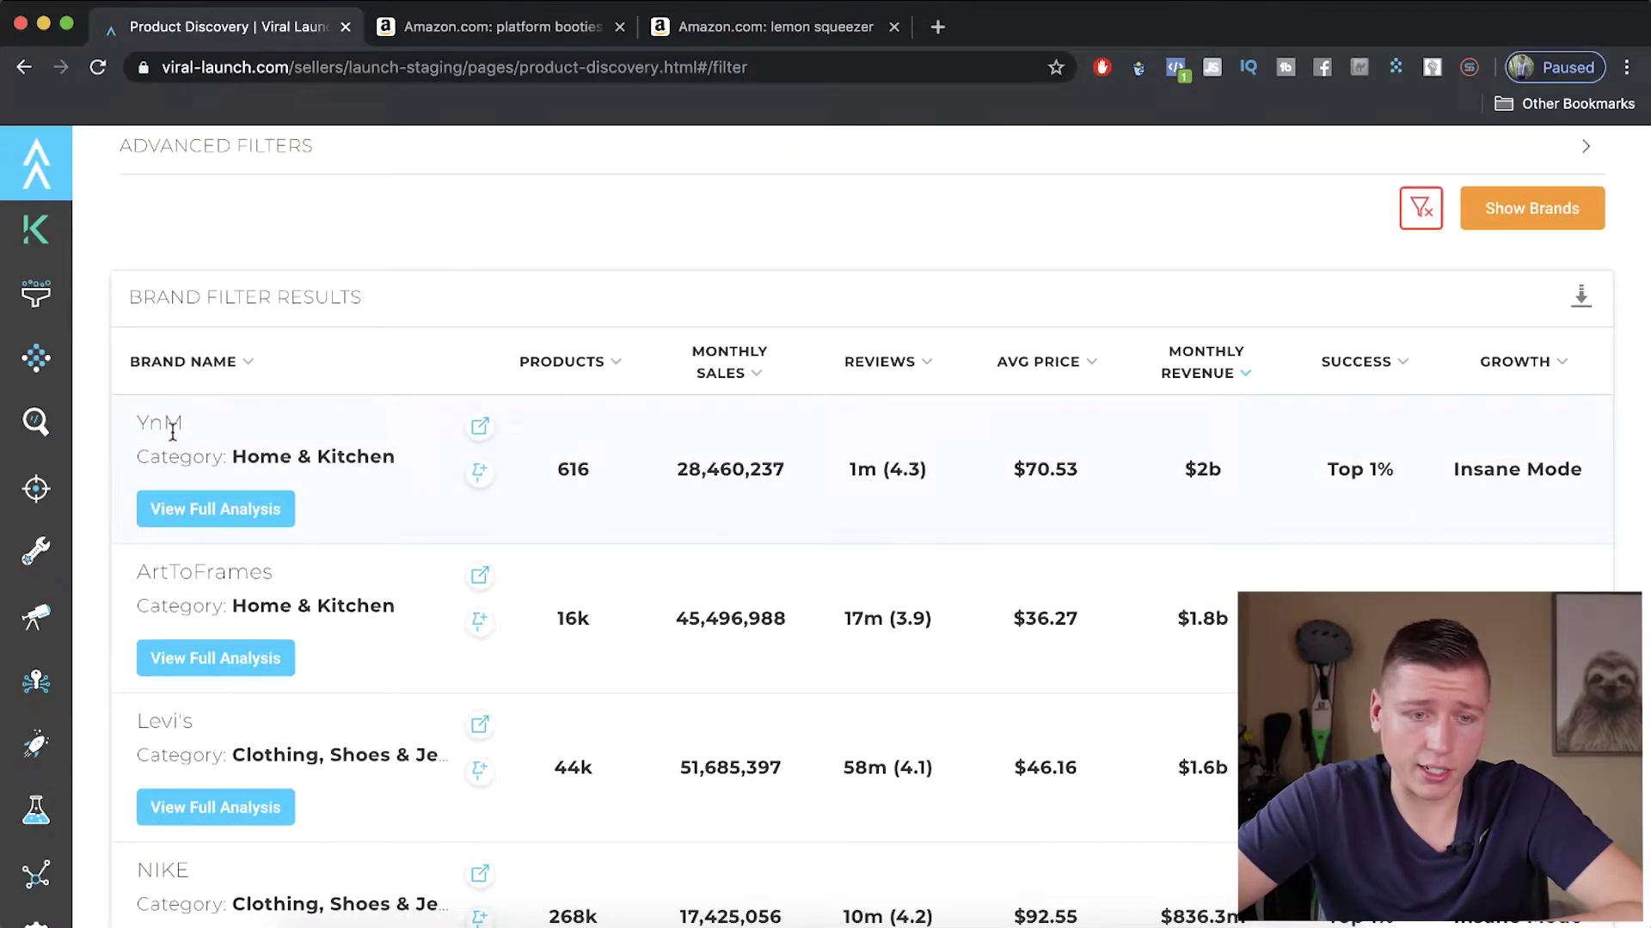
drag(183, 419, 138, 429)
scroll(186, 438, down, 3)
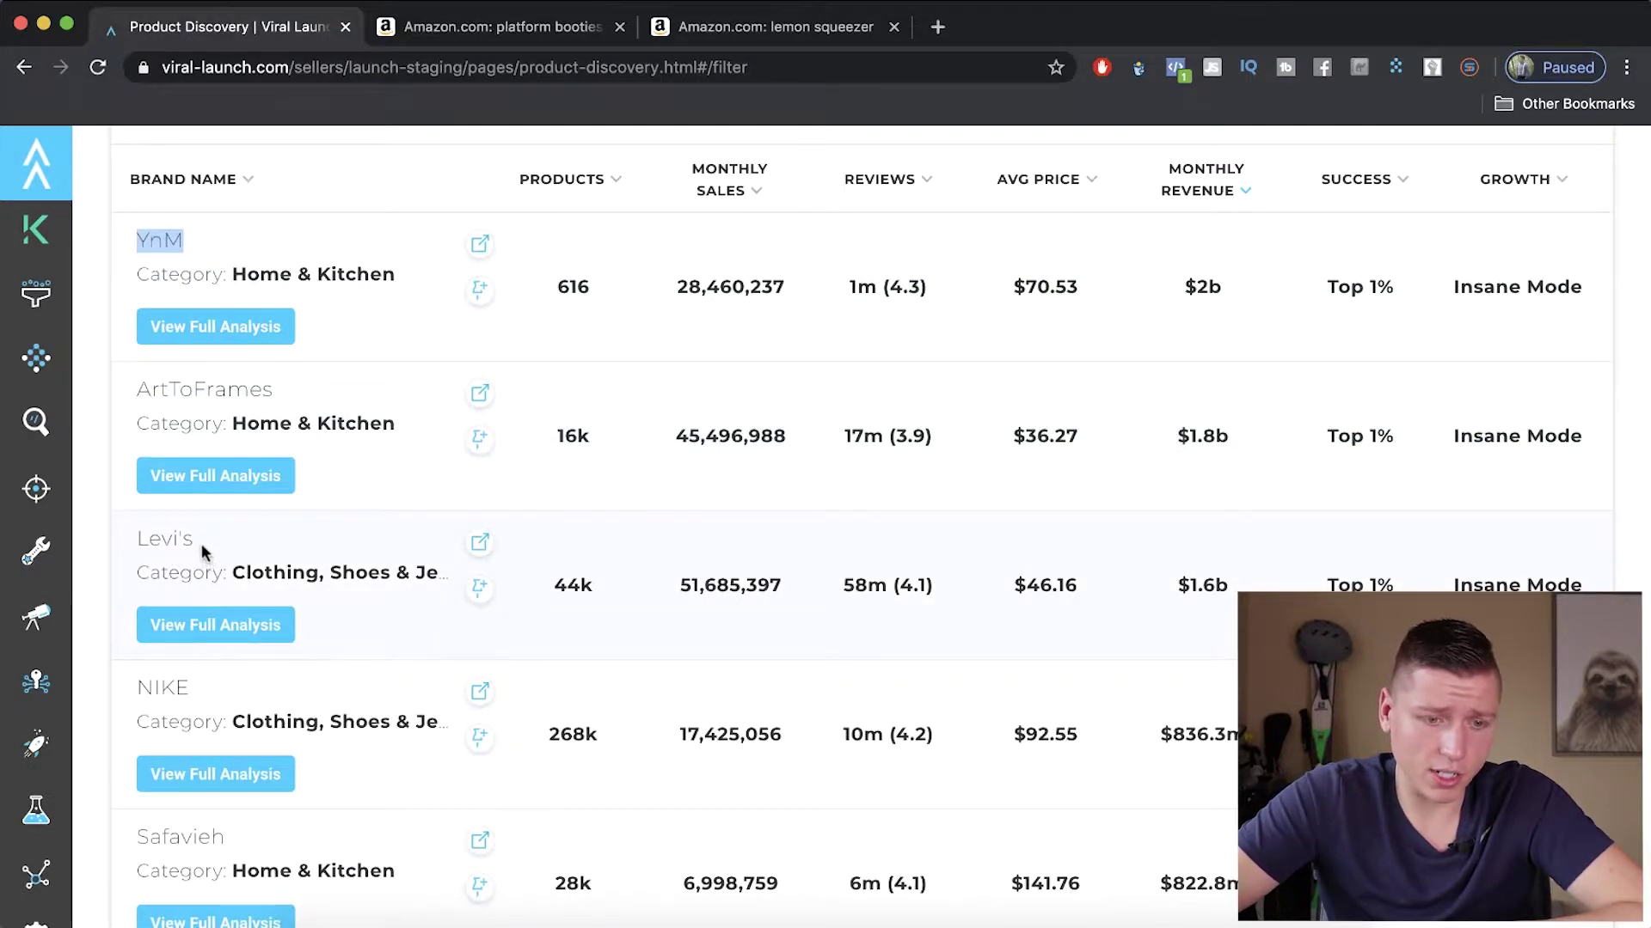
scroll(194, 688, down, 4)
scroll(258, 657, up, 7)
scroll(258, 657, down, 15)
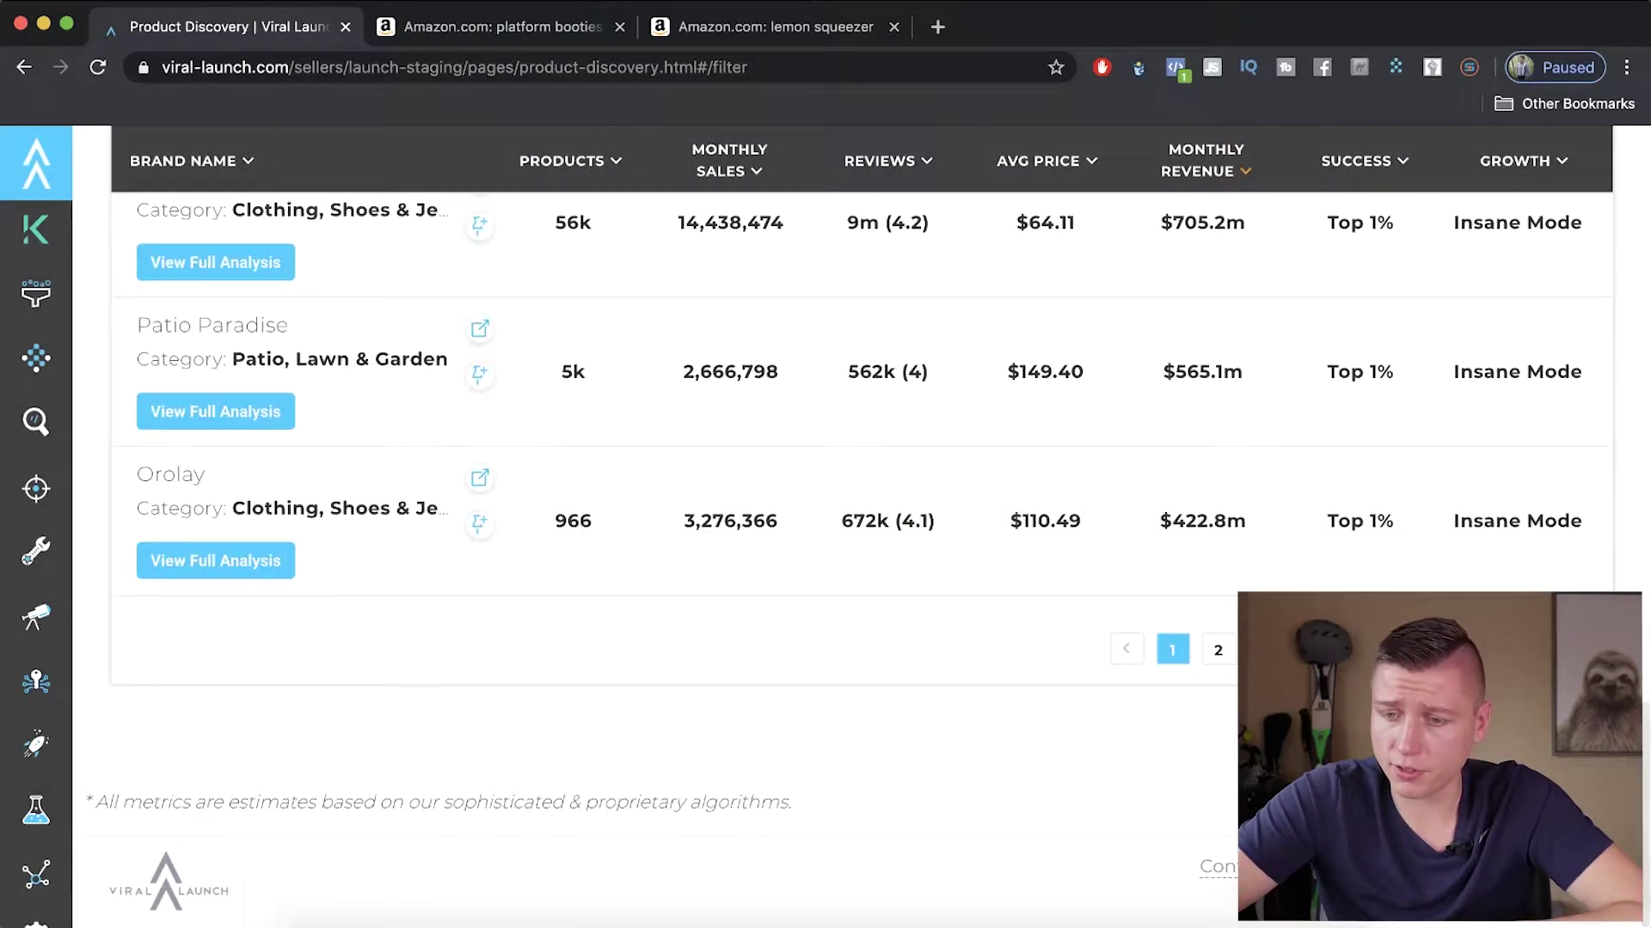
scroll(1087, 656, up, 15)
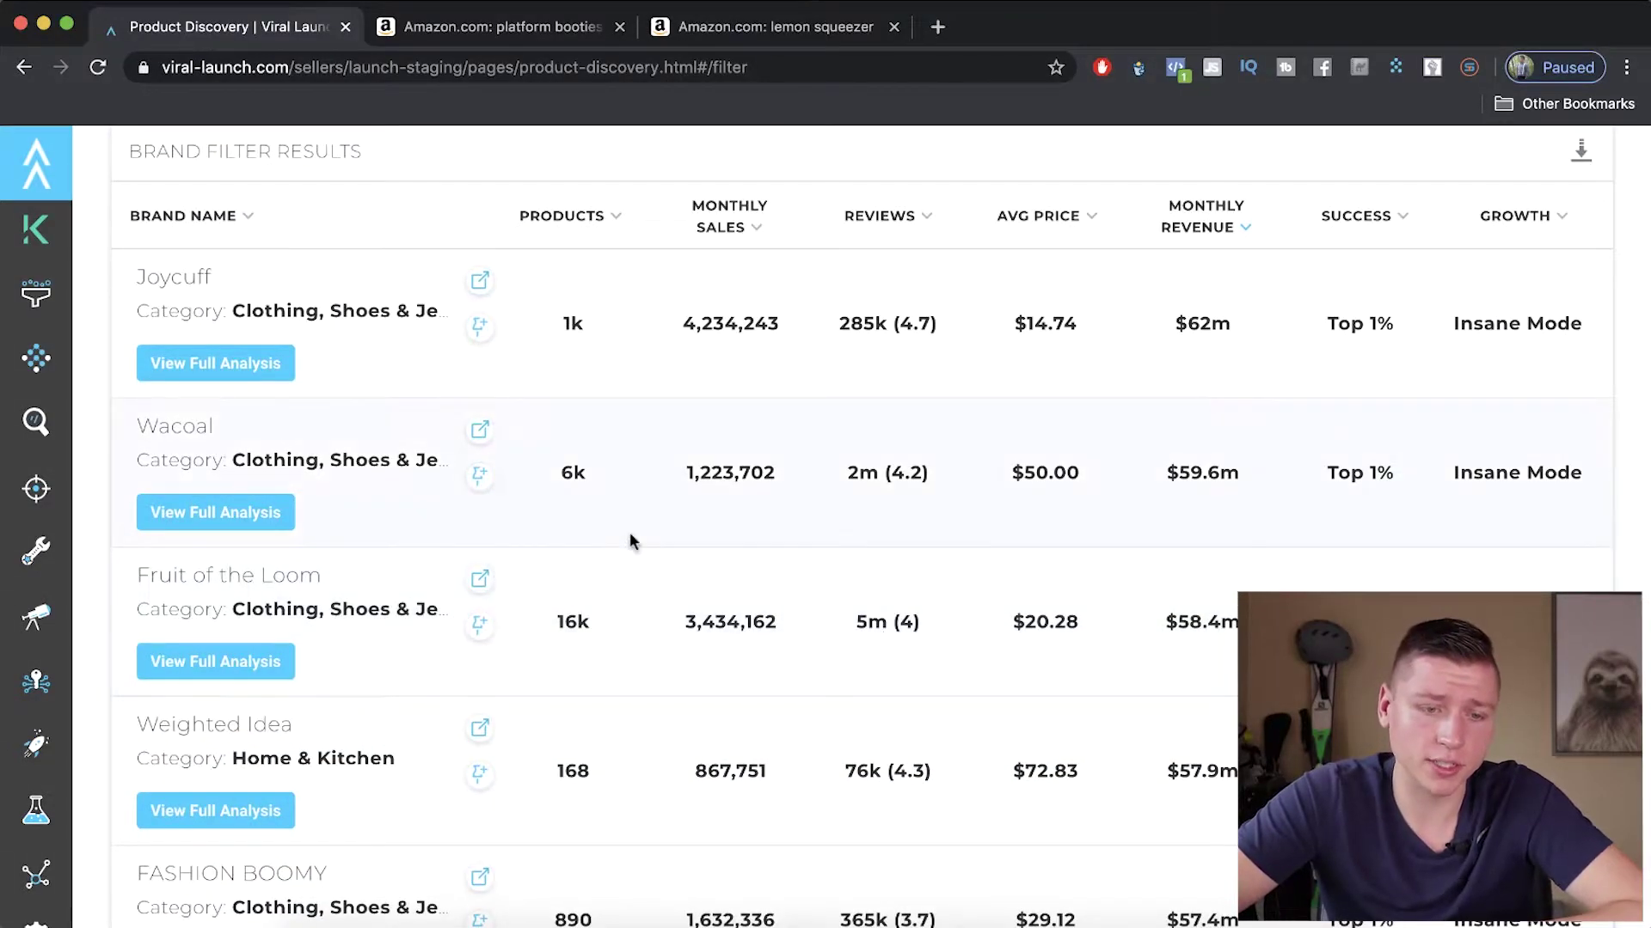
scroll(629, 534, down, 5)
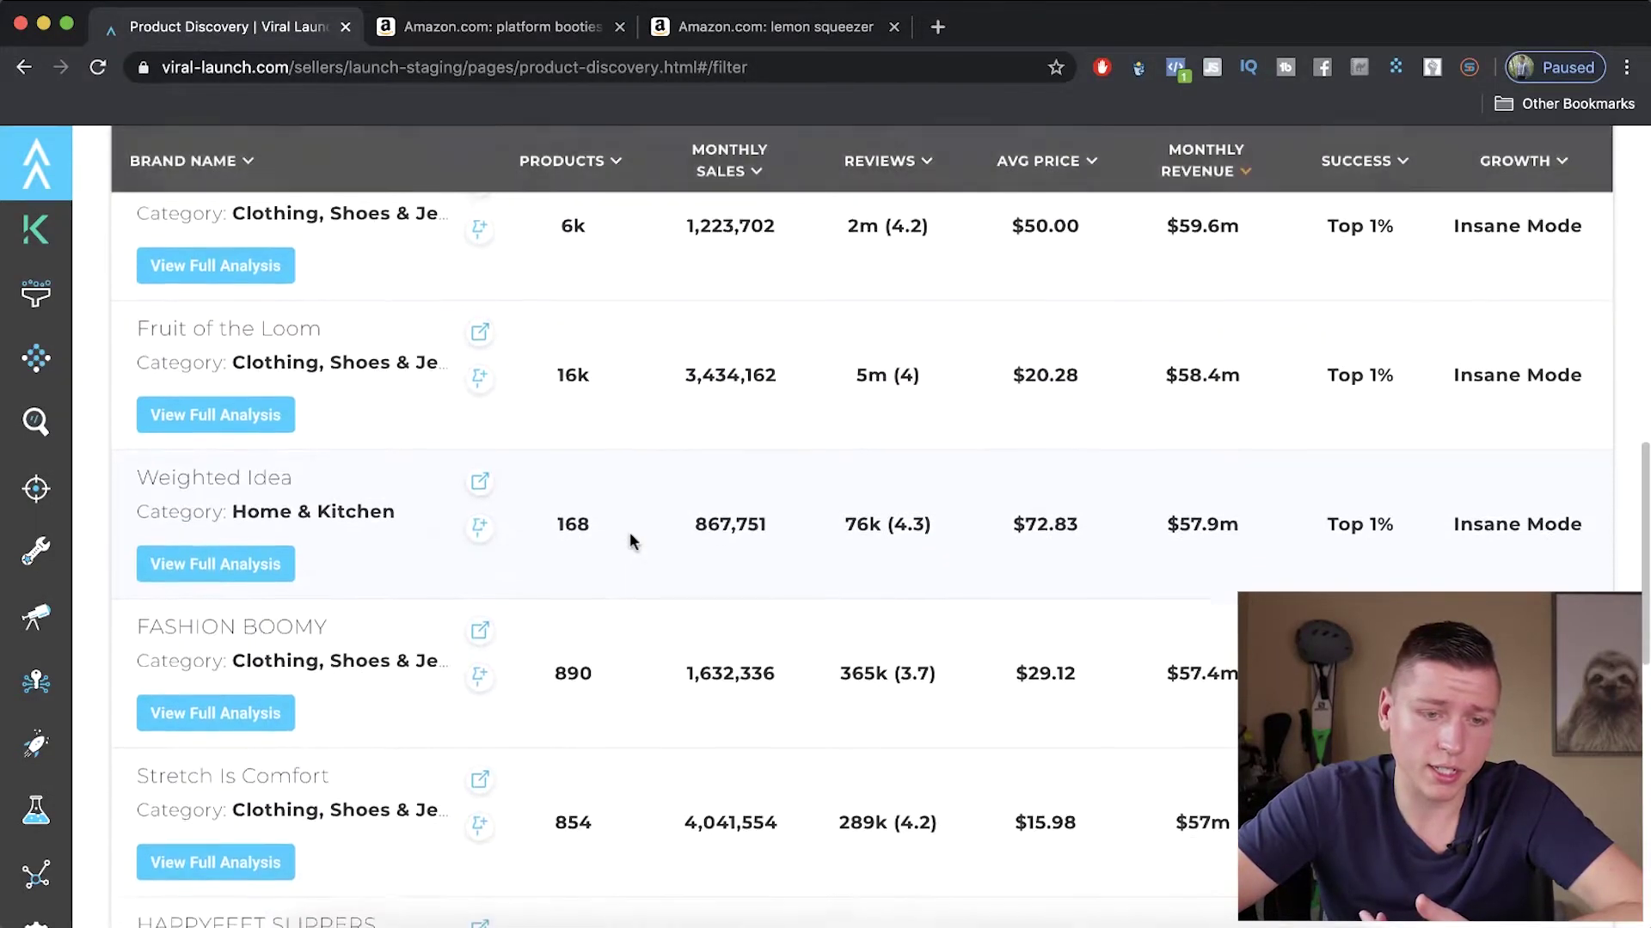
scroll(260, 525, down, 4)
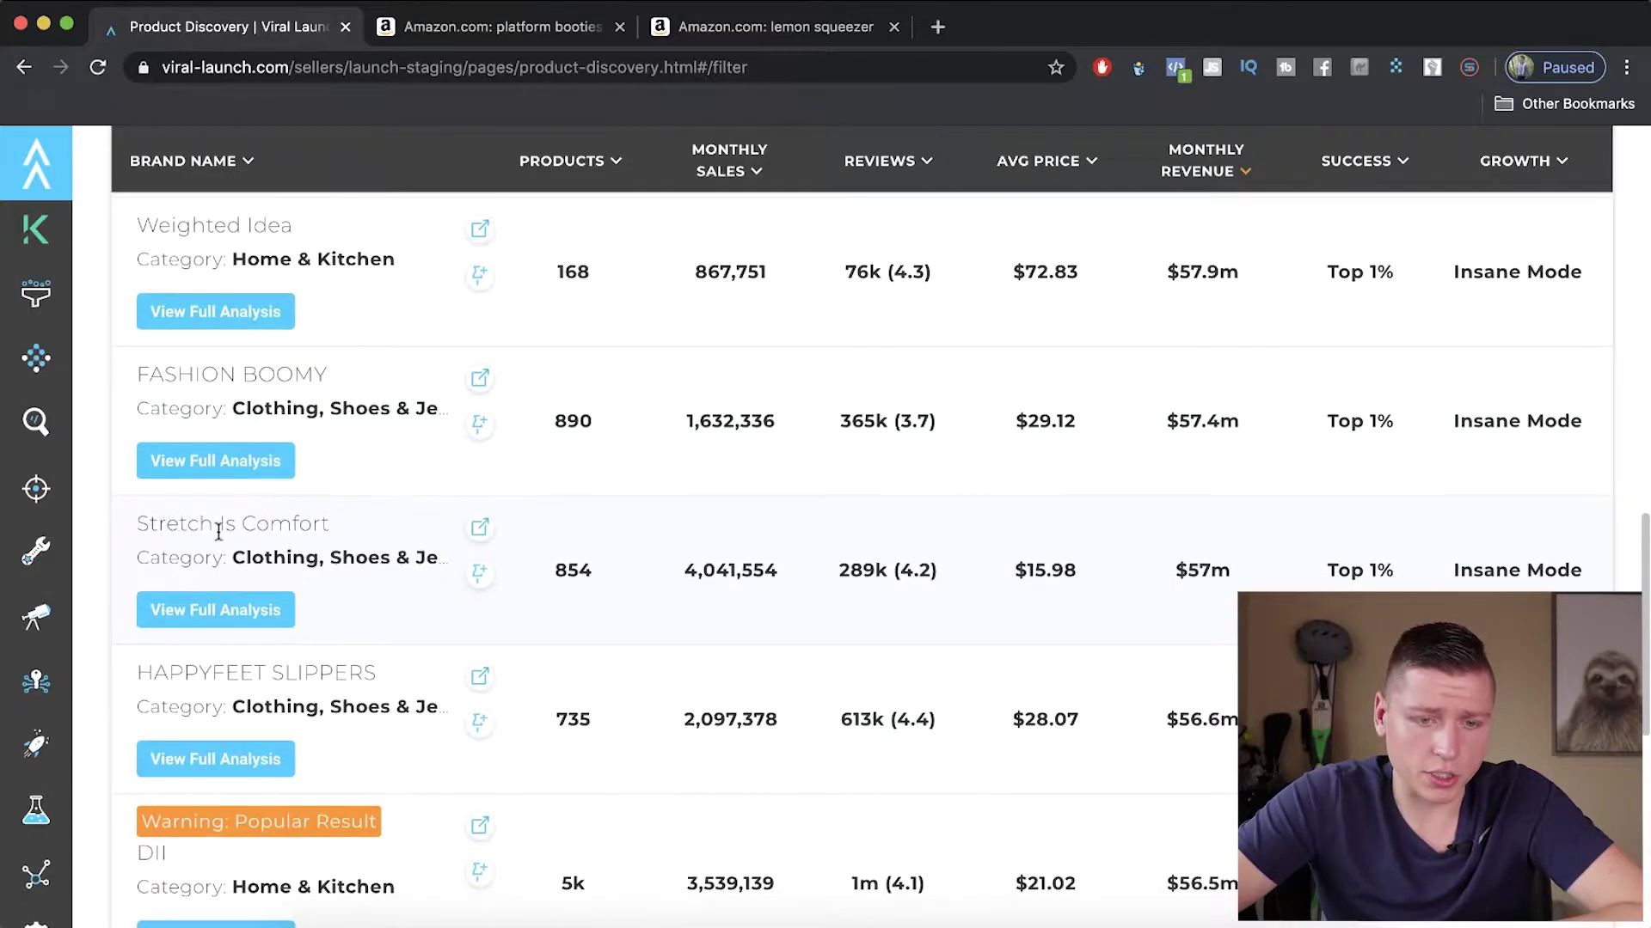
Exclude Clothing, Shoes & Jewelry from the categories and show the matching brands again.
scroll(221, 540, up, 15)
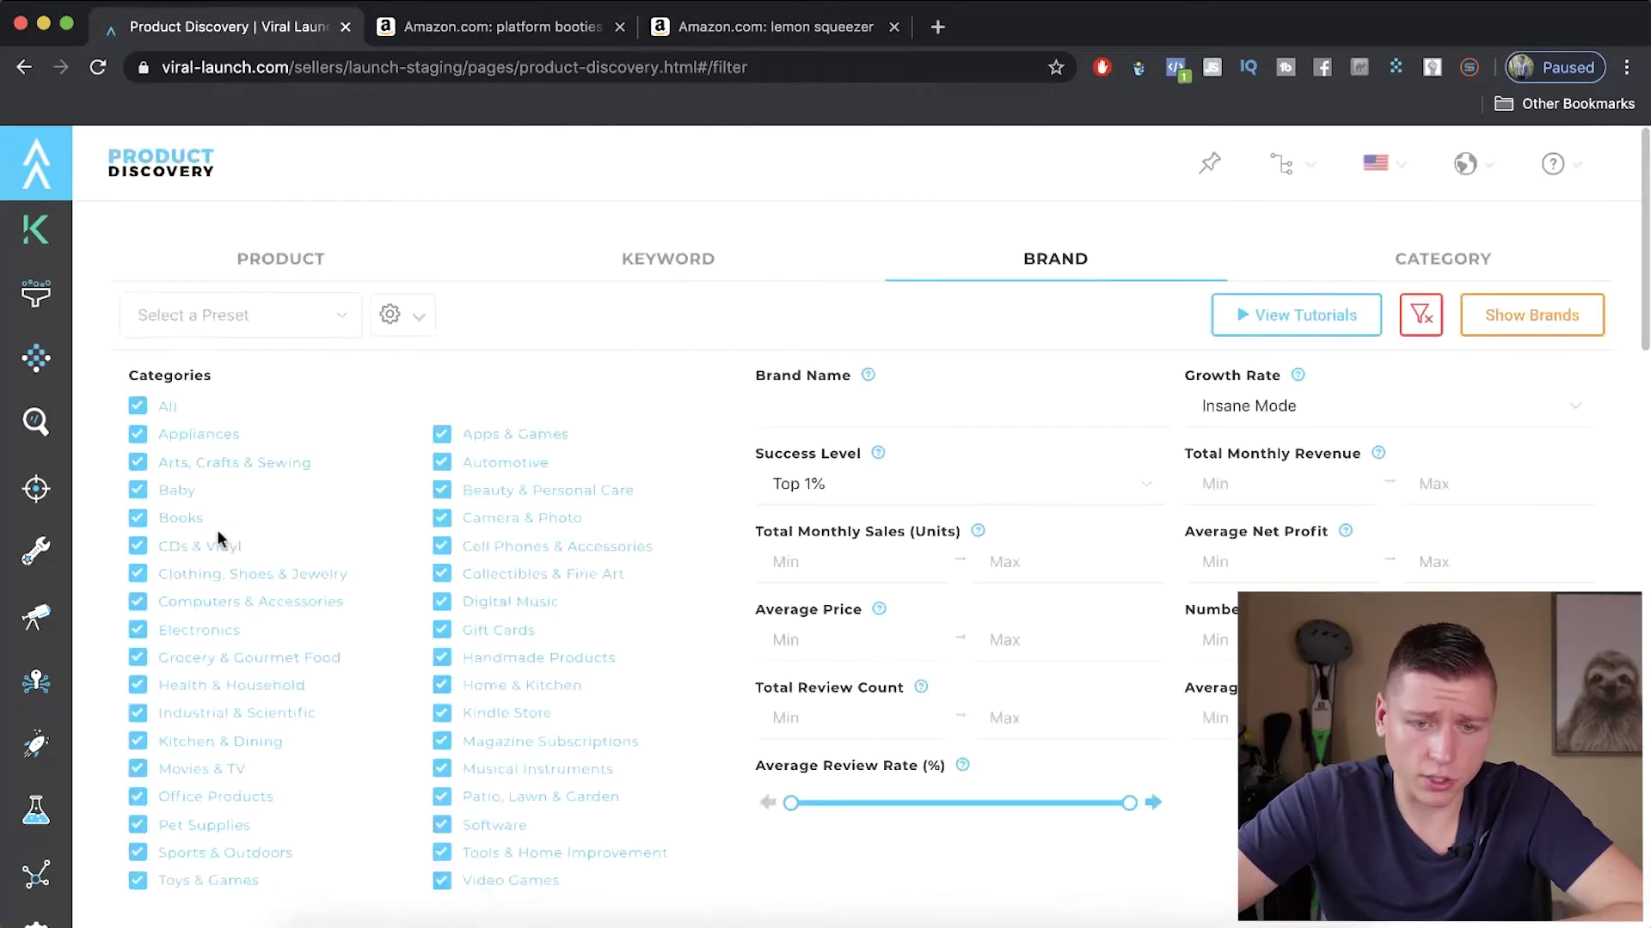
scroll(220, 540, down, 1)
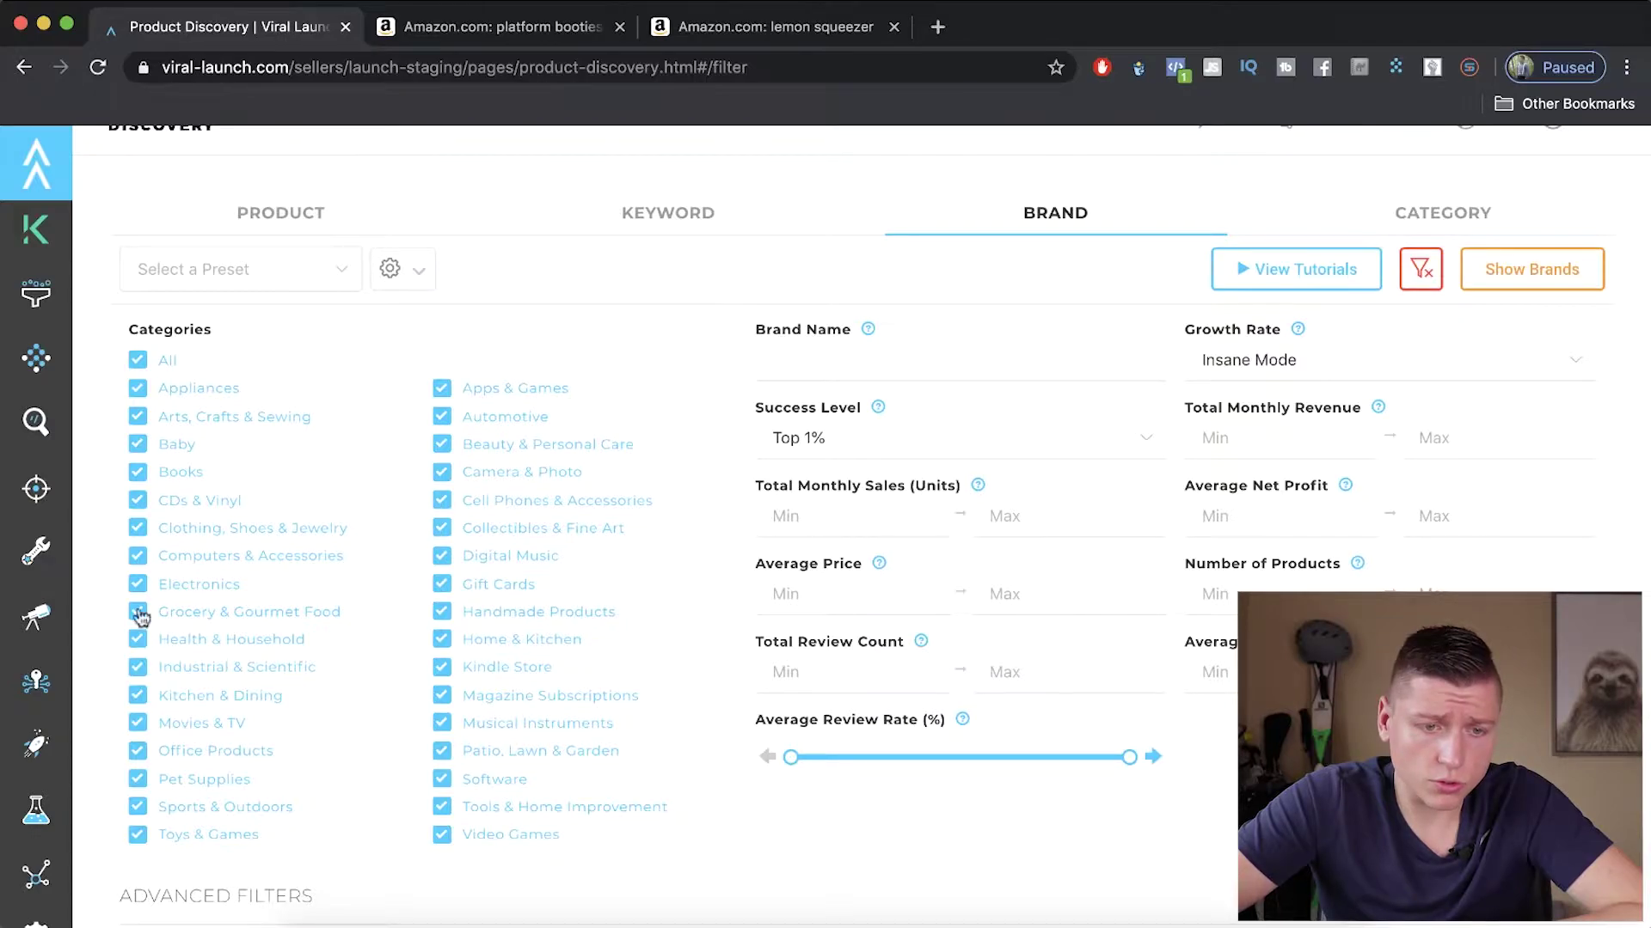
click(138, 528)
scroll(719, 627, down, 3)
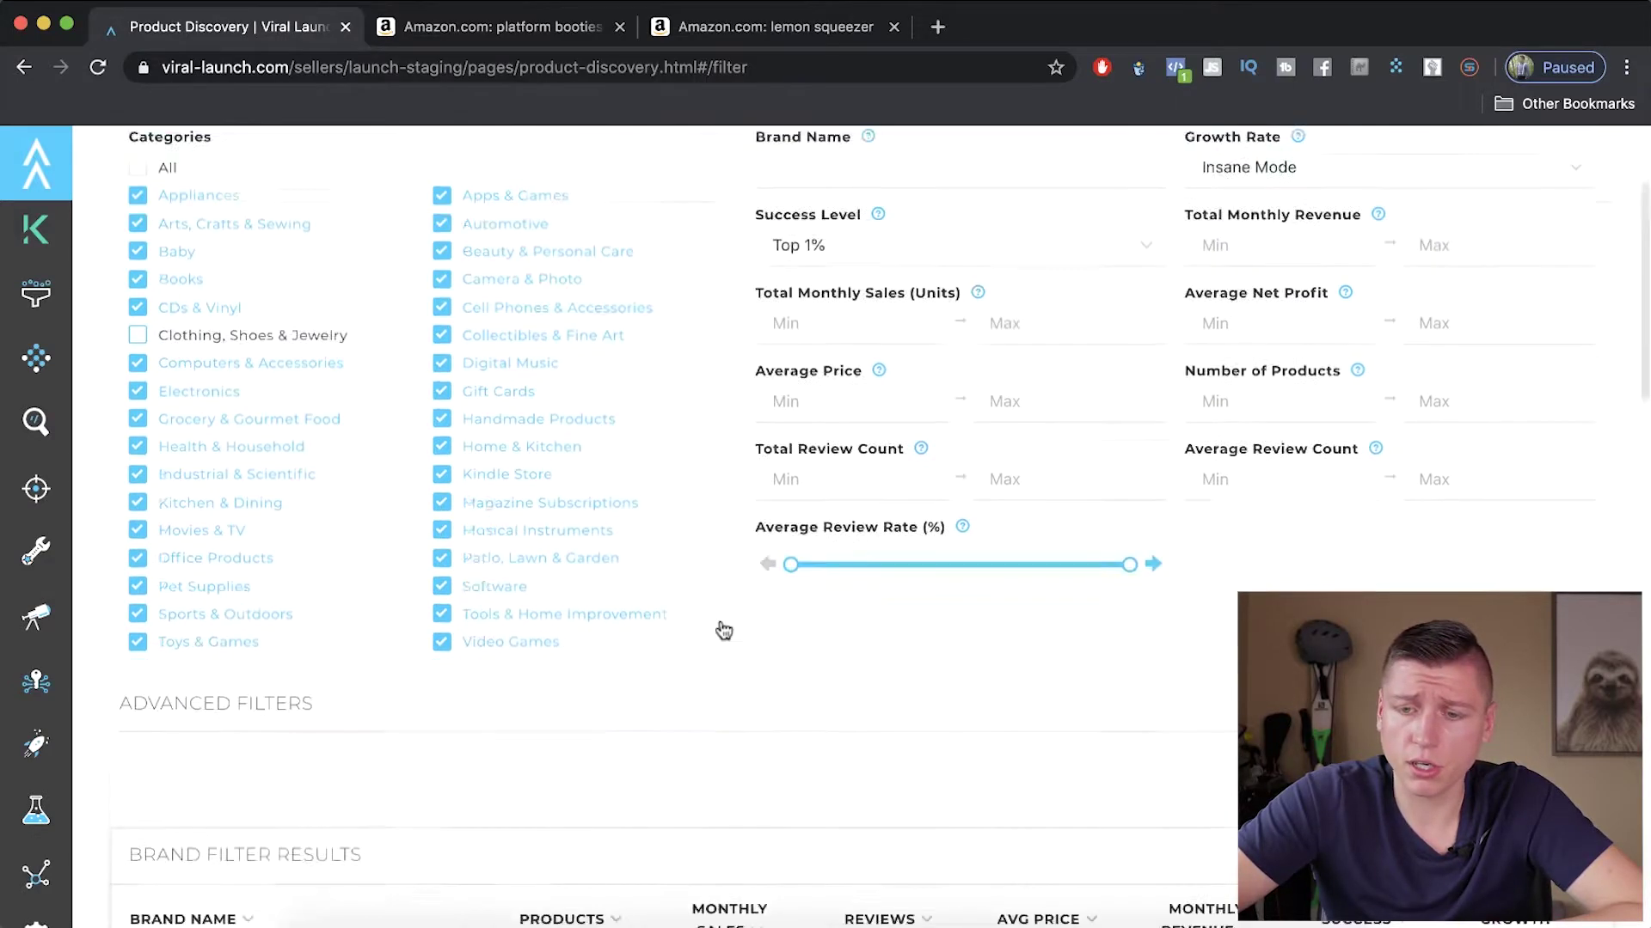
scroll(730, 619, down, 4)
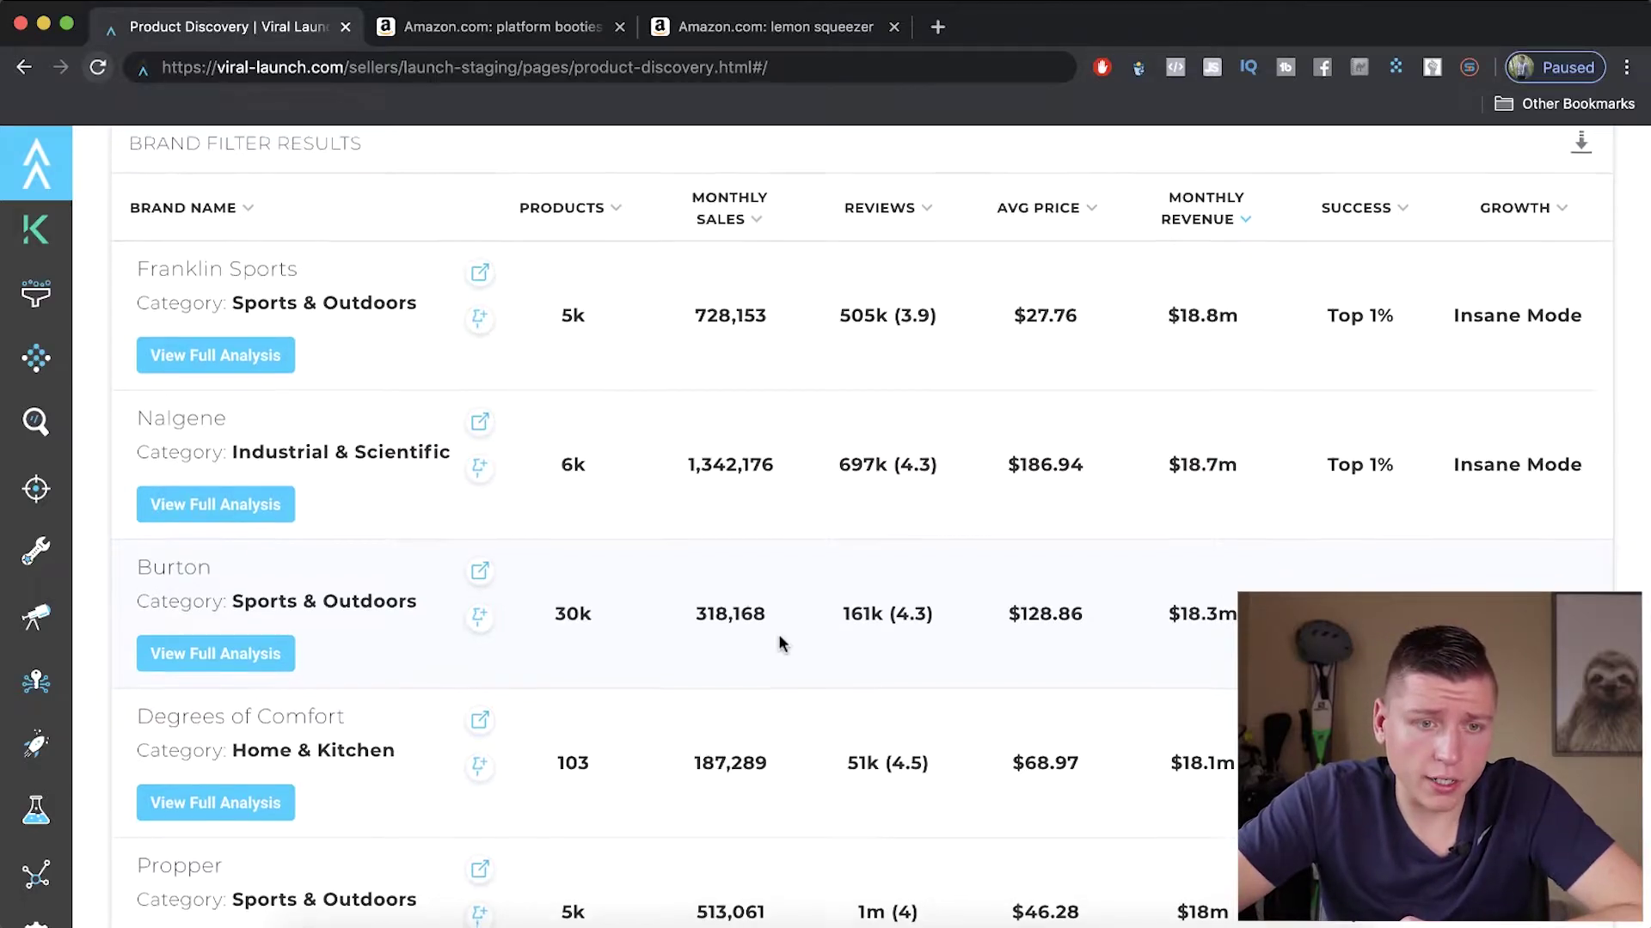
View the Propper brand's listings on Amazon from the brand results, look through them and return to Product Discovery.
scroll(779, 643, down, 3)
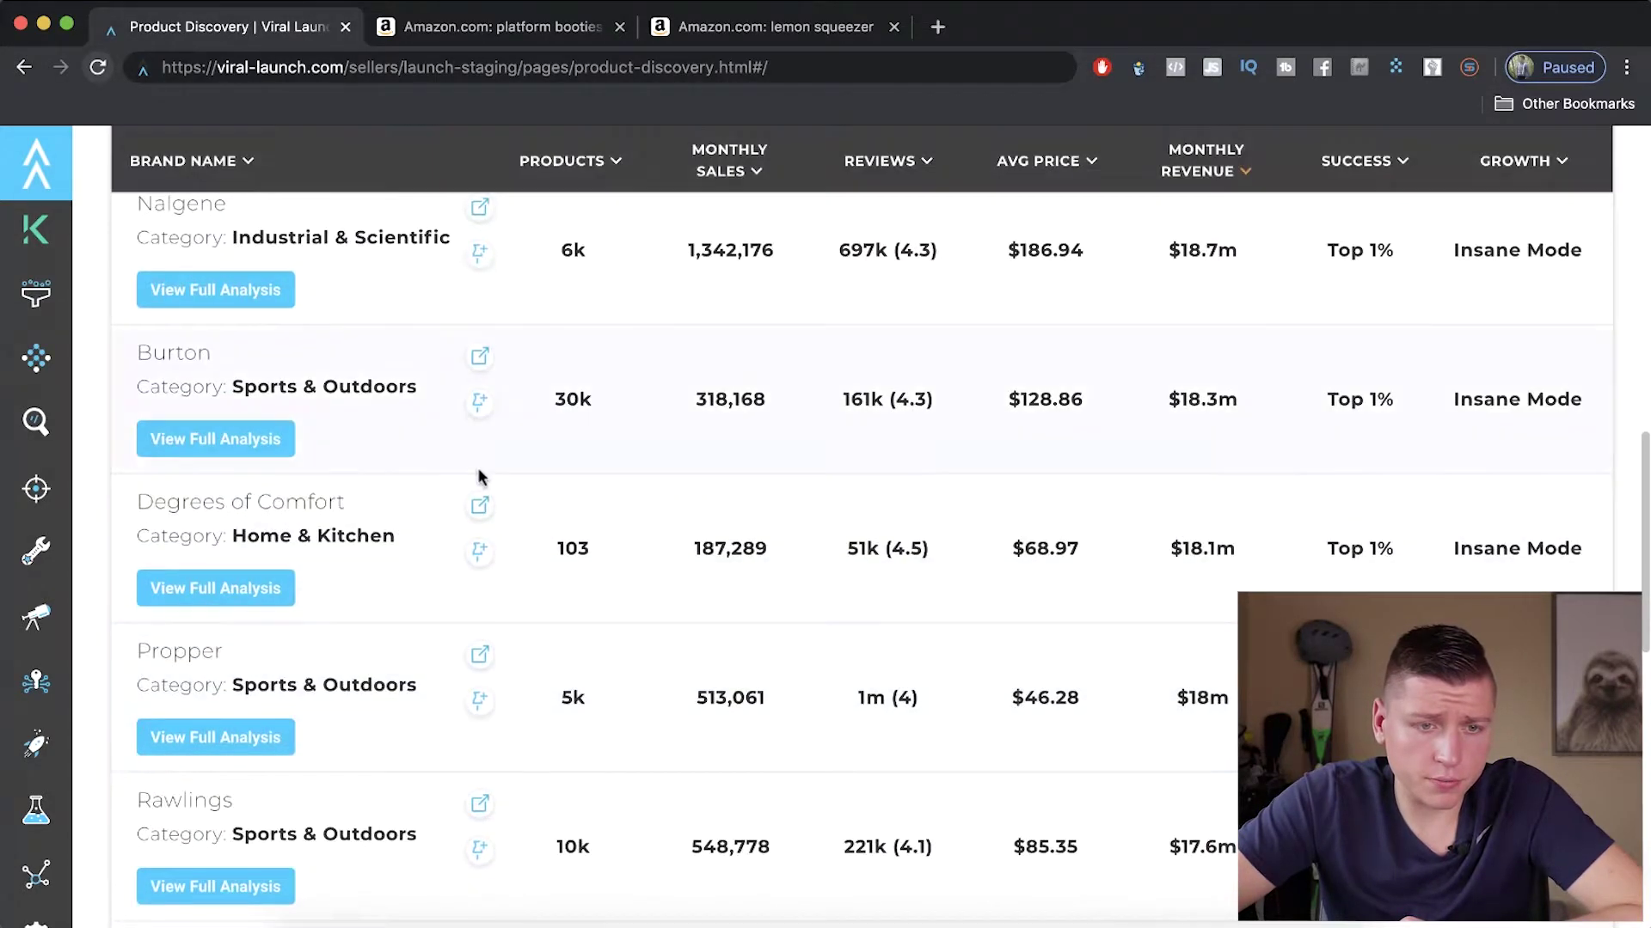
scroll(475, 472, down, 1)
scroll(335, 456, down, 3)
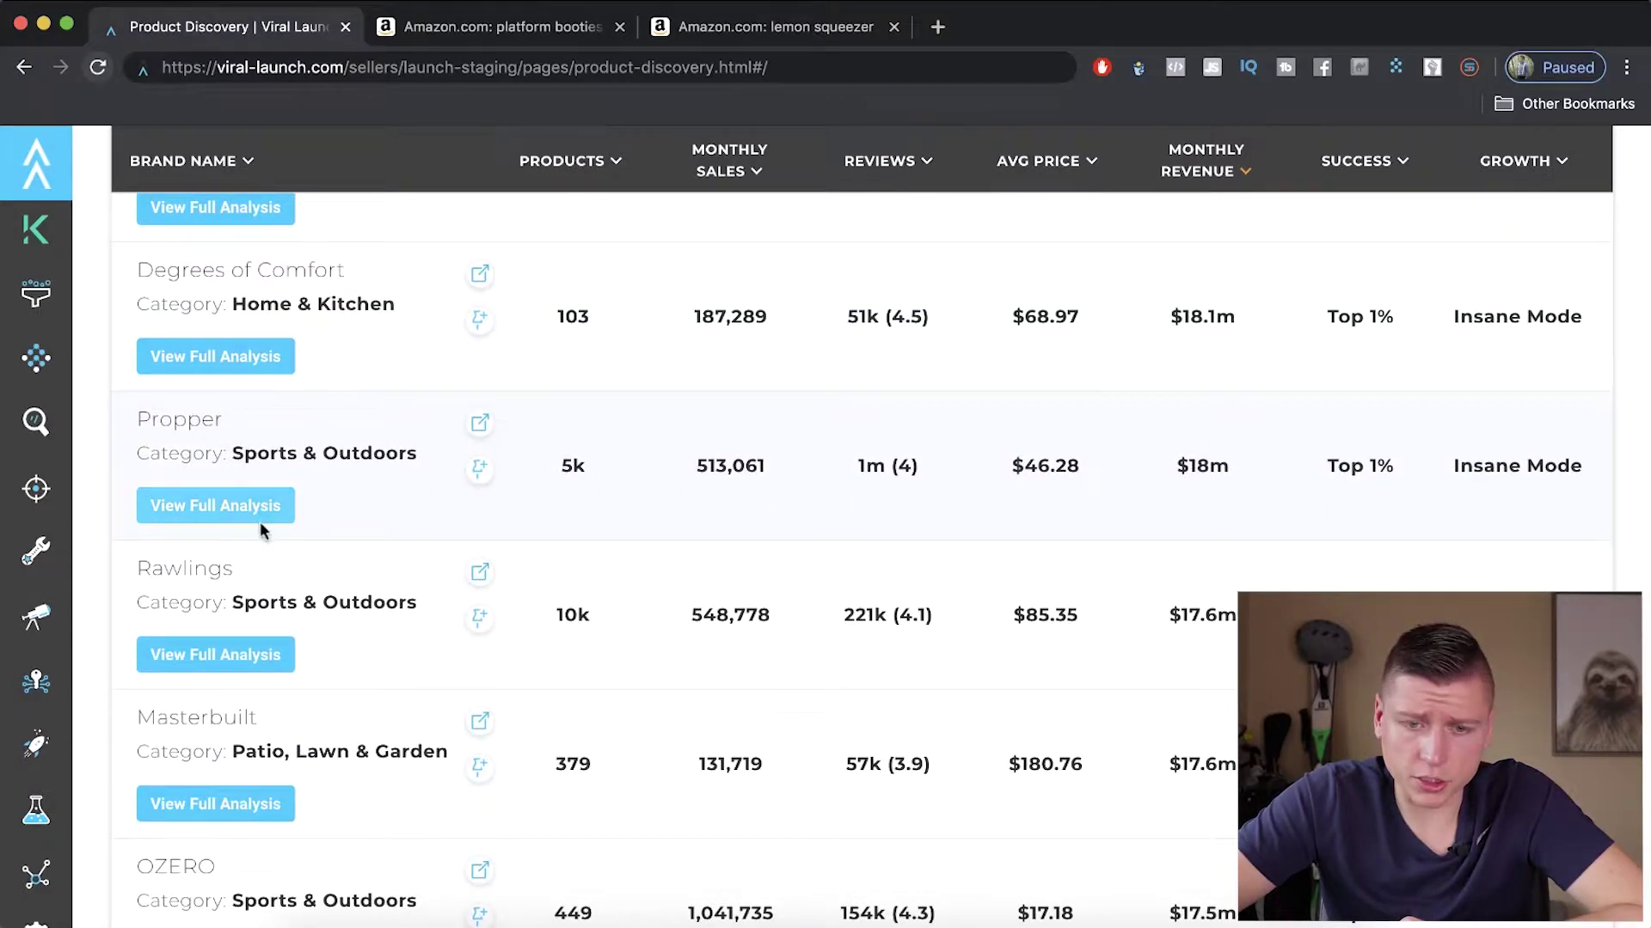
click(470, 426)
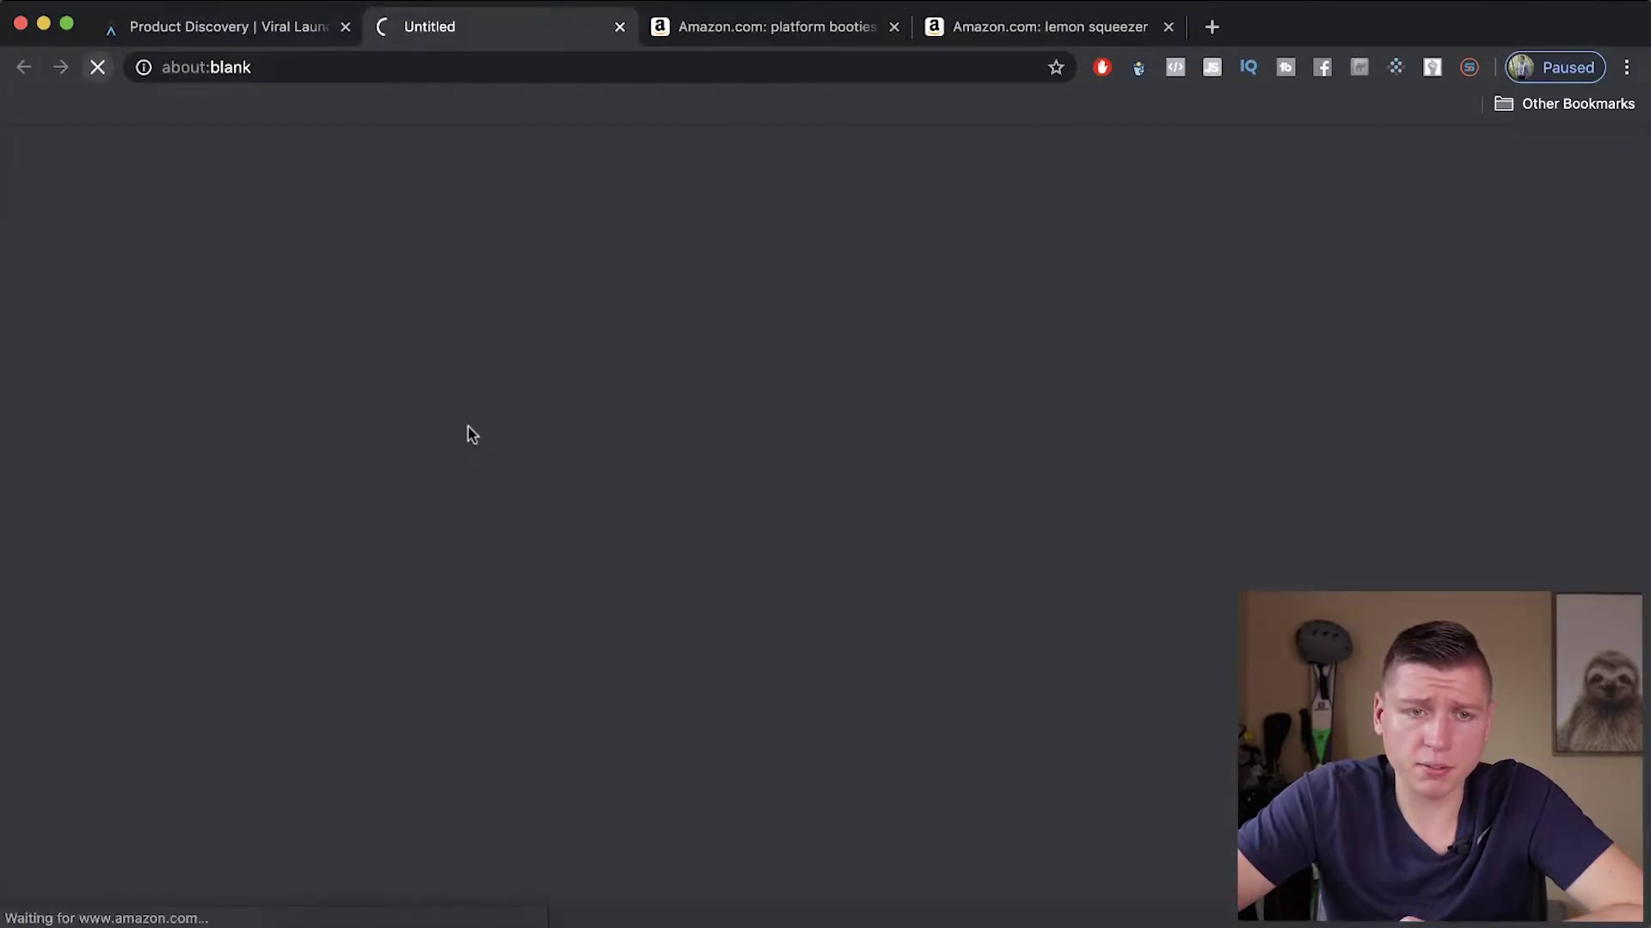
scroll(704, 585, down, 1)
scroll(704, 589, down, 20)
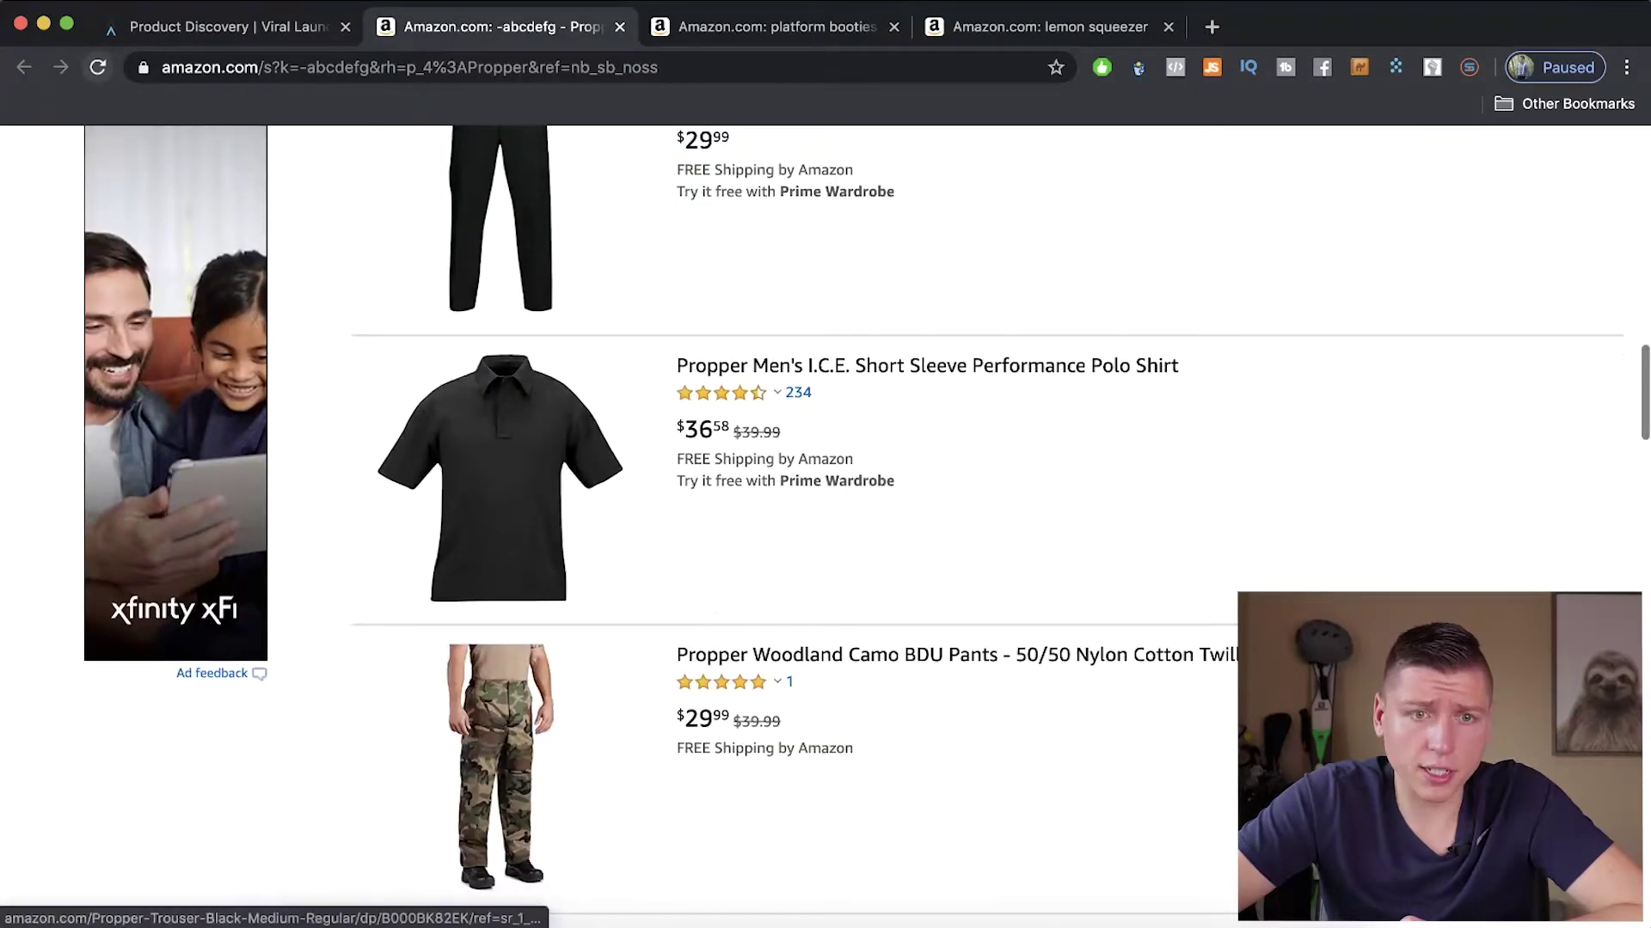
click(287, 29)
View the Masterbuilt brand on Amazon, check its products and the Butterball XL Electric Fryer's ratings, and return to Product Discovery.
scroll(616, 595, down, 3)
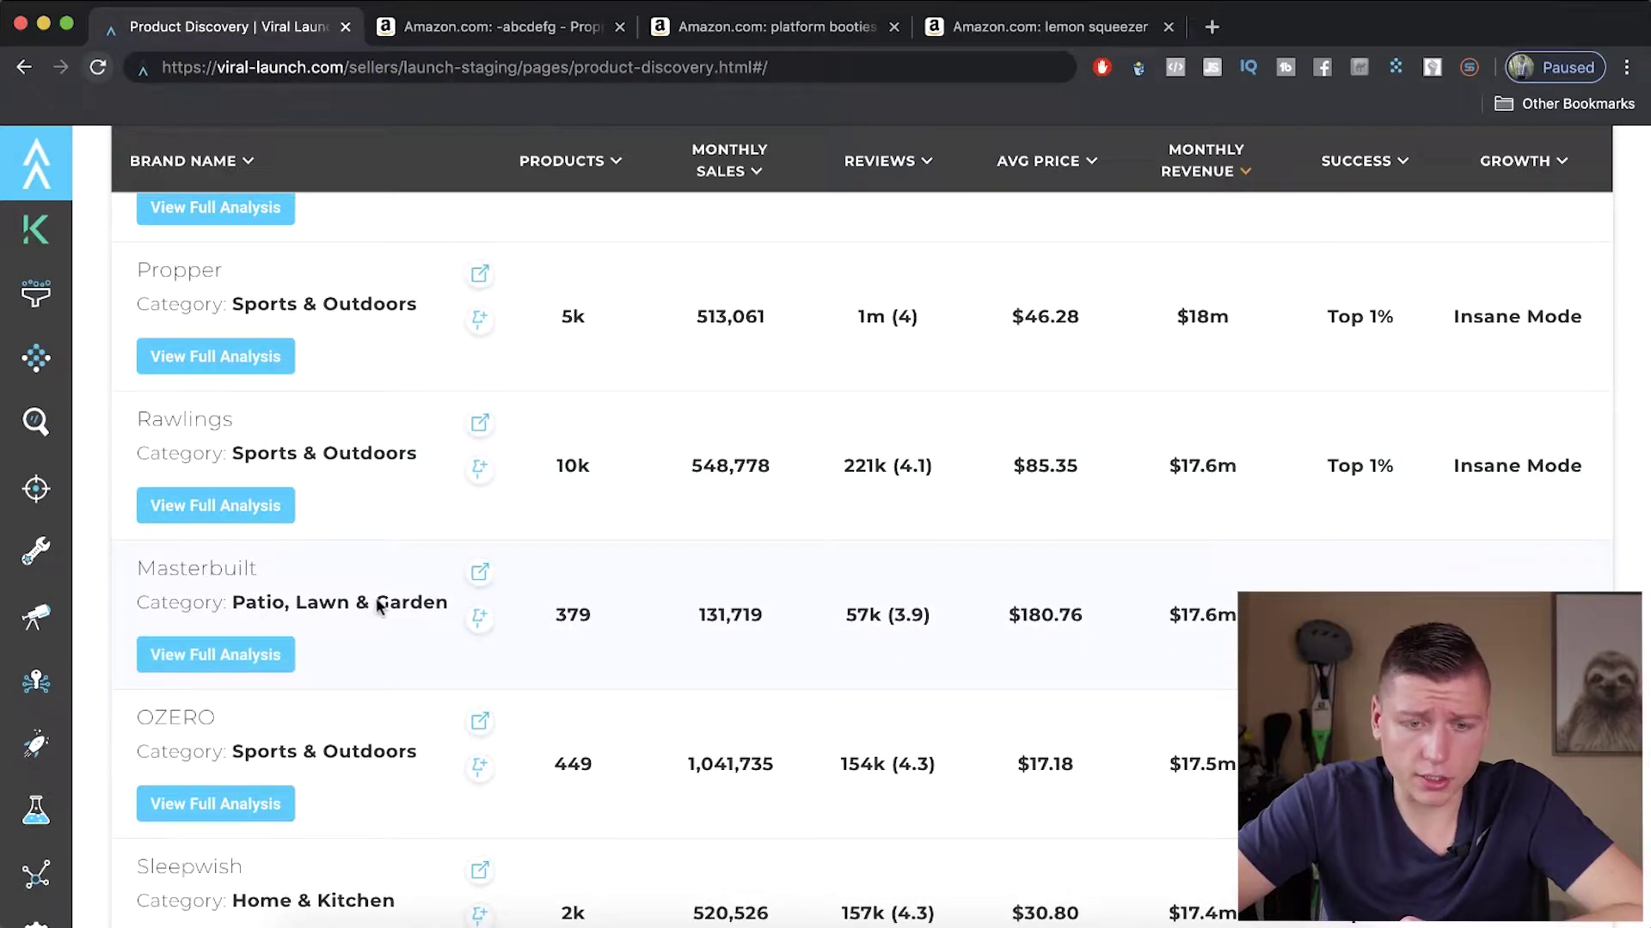
click(478, 575)
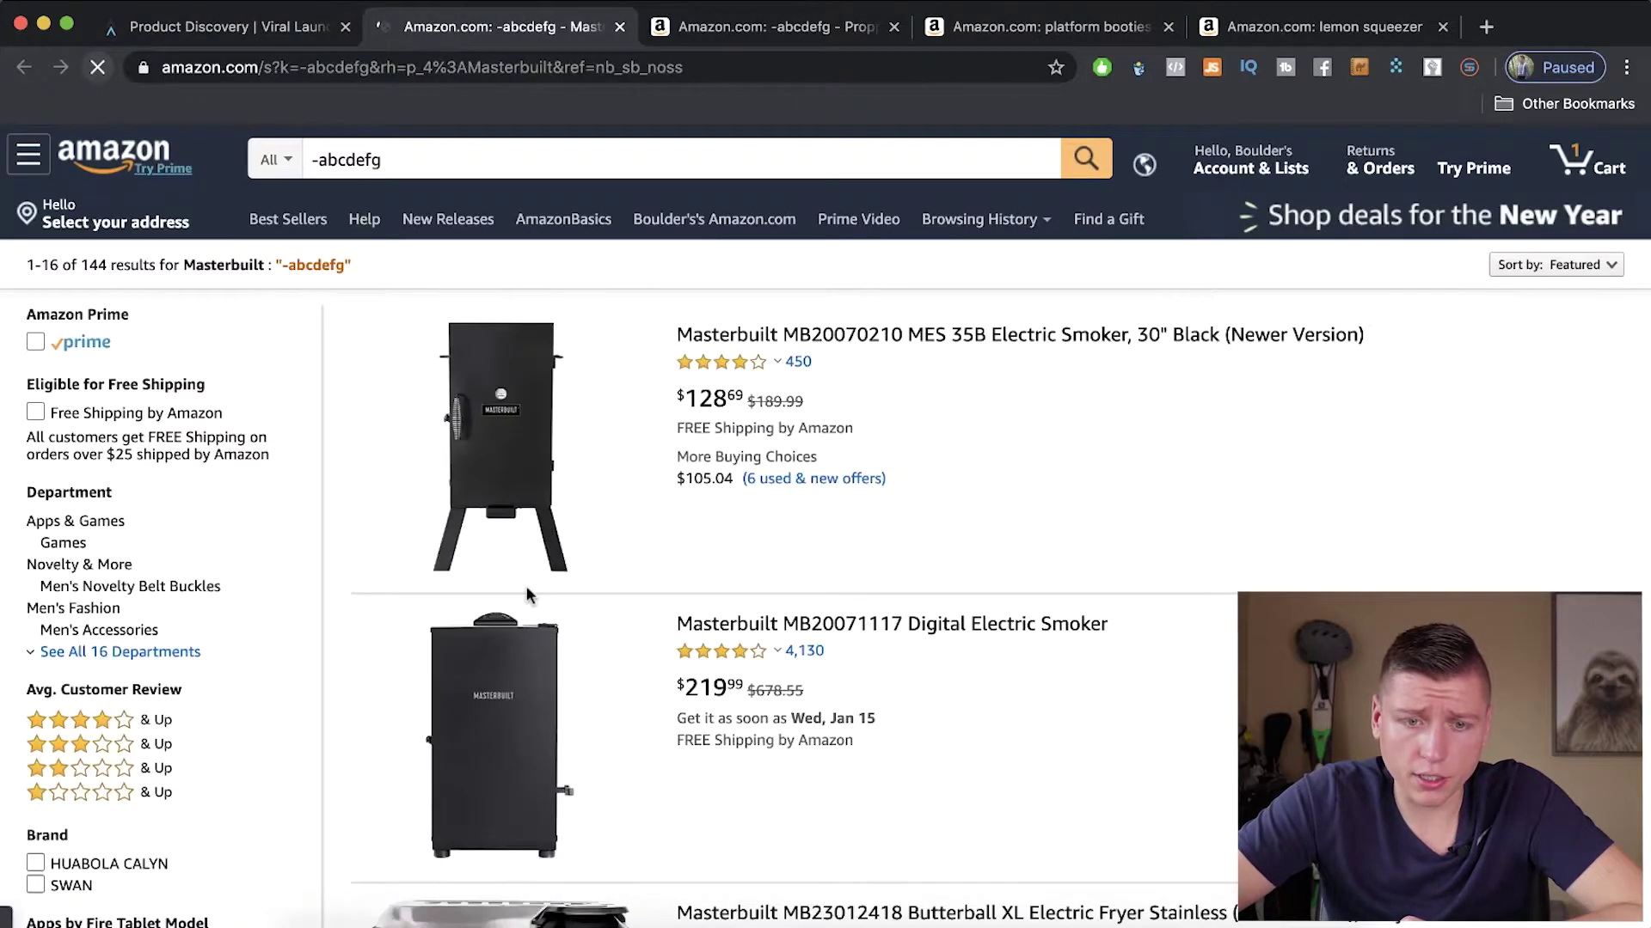
scroll(527, 592, down, 5)
click(727, 506)
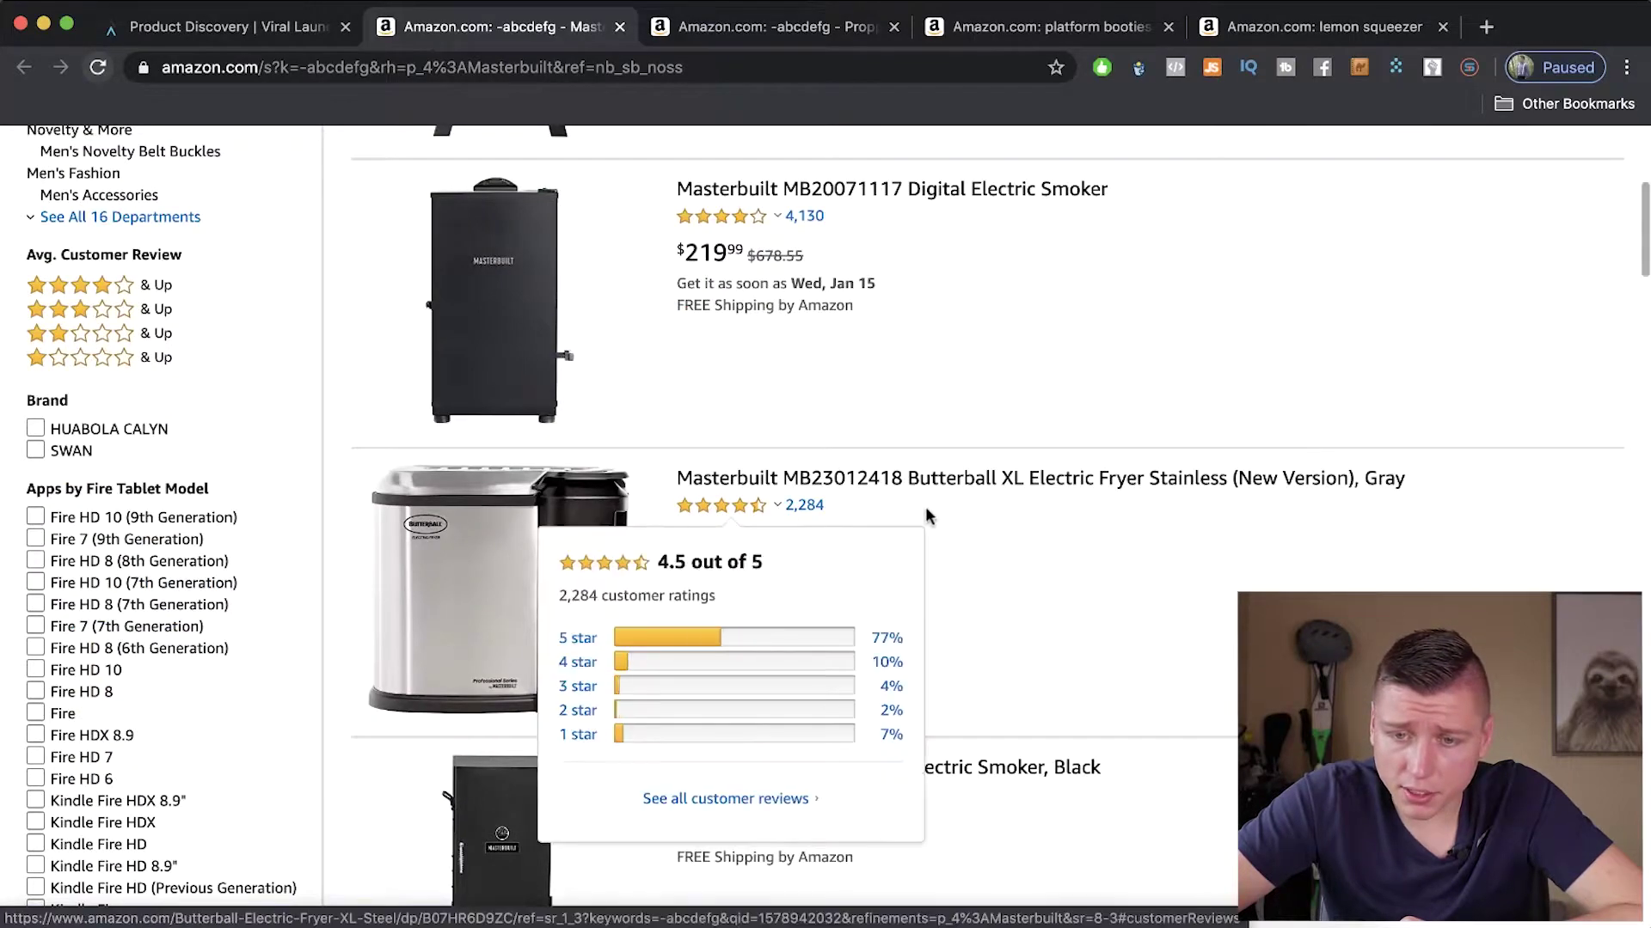
scroll(1023, 550, down, 3)
scroll(1049, 615, down, 2)
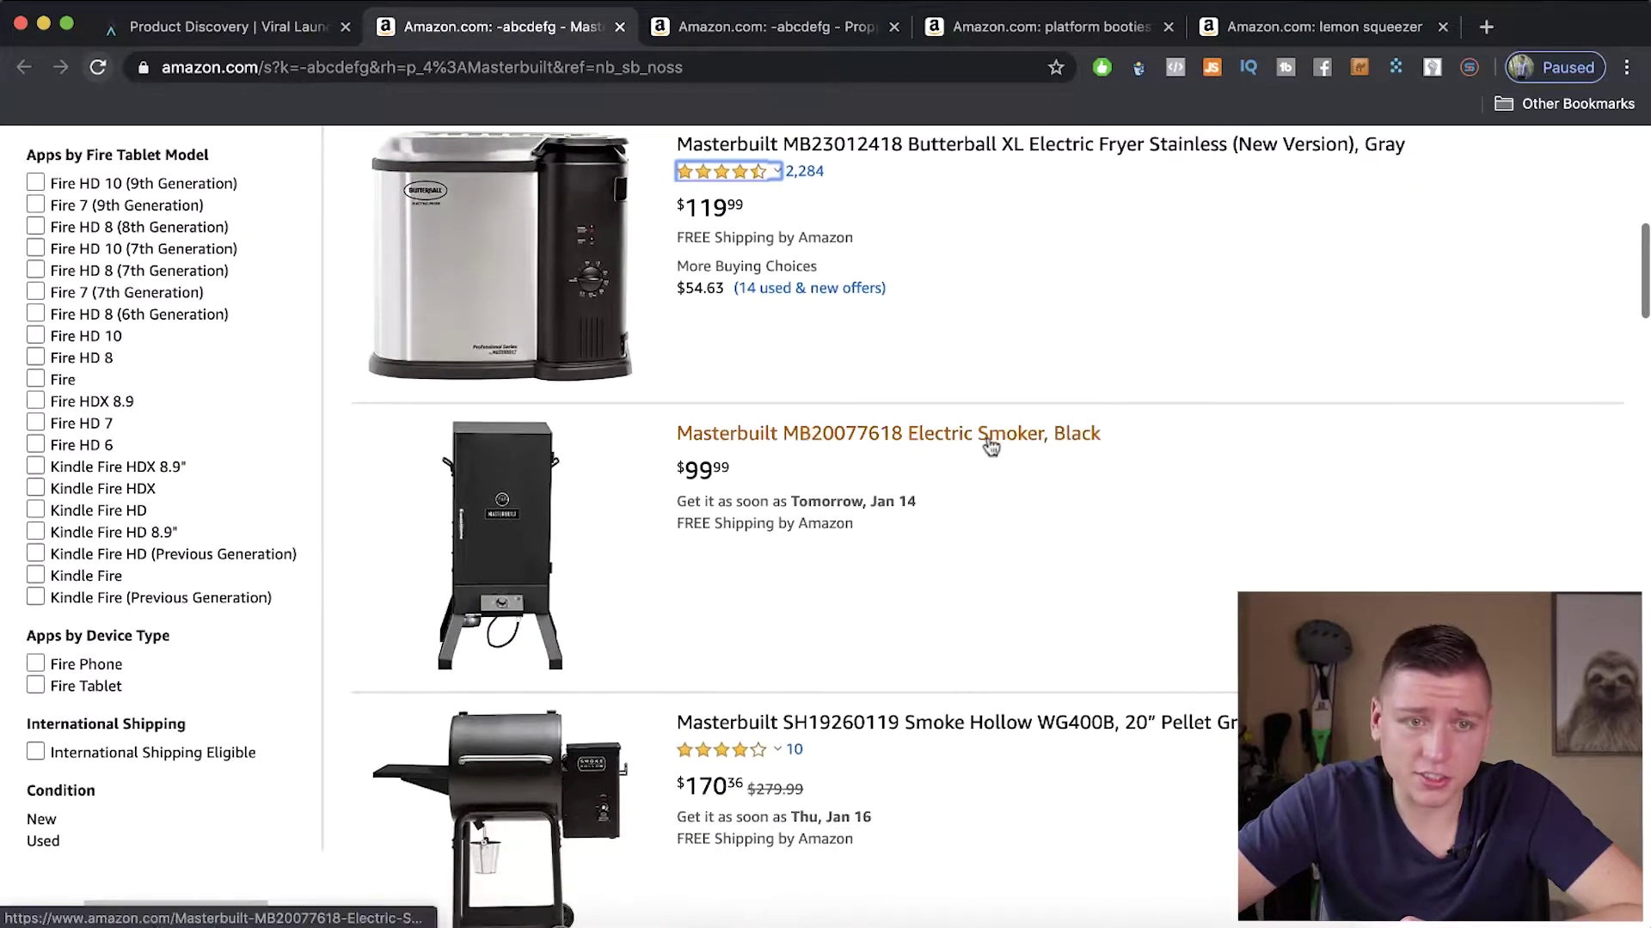
click(281, 28)
View the OZERO brand on Amazon, look through its winter hats and gloves and return to Product Discovery.
scroll(579, 627, down, 3)
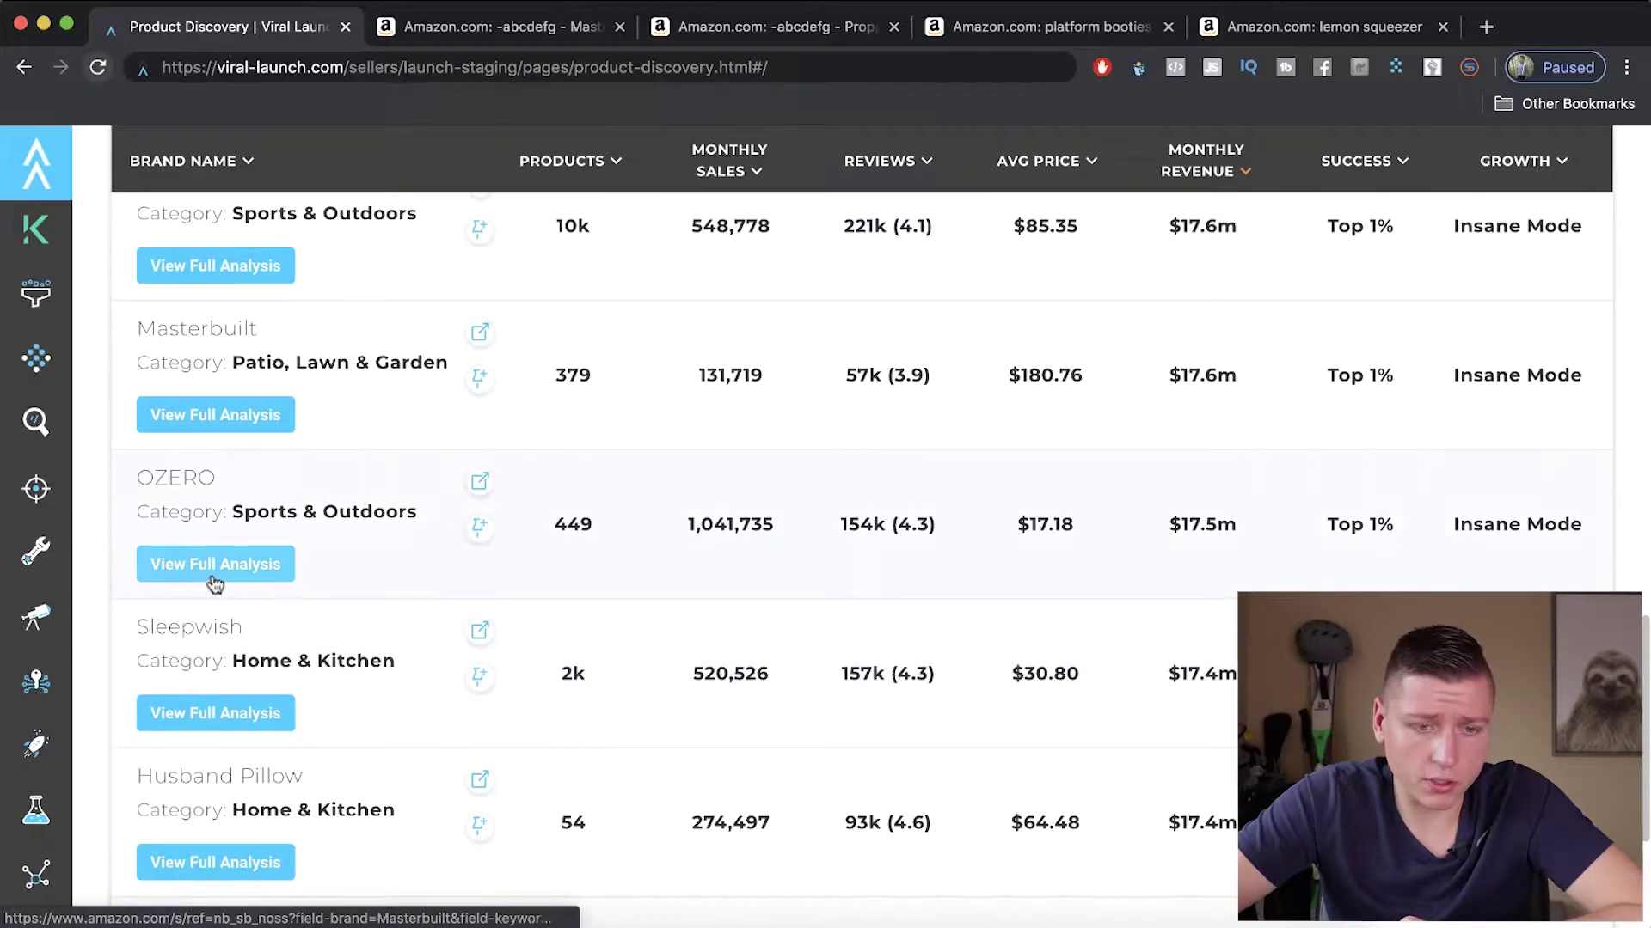
click(480, 481)
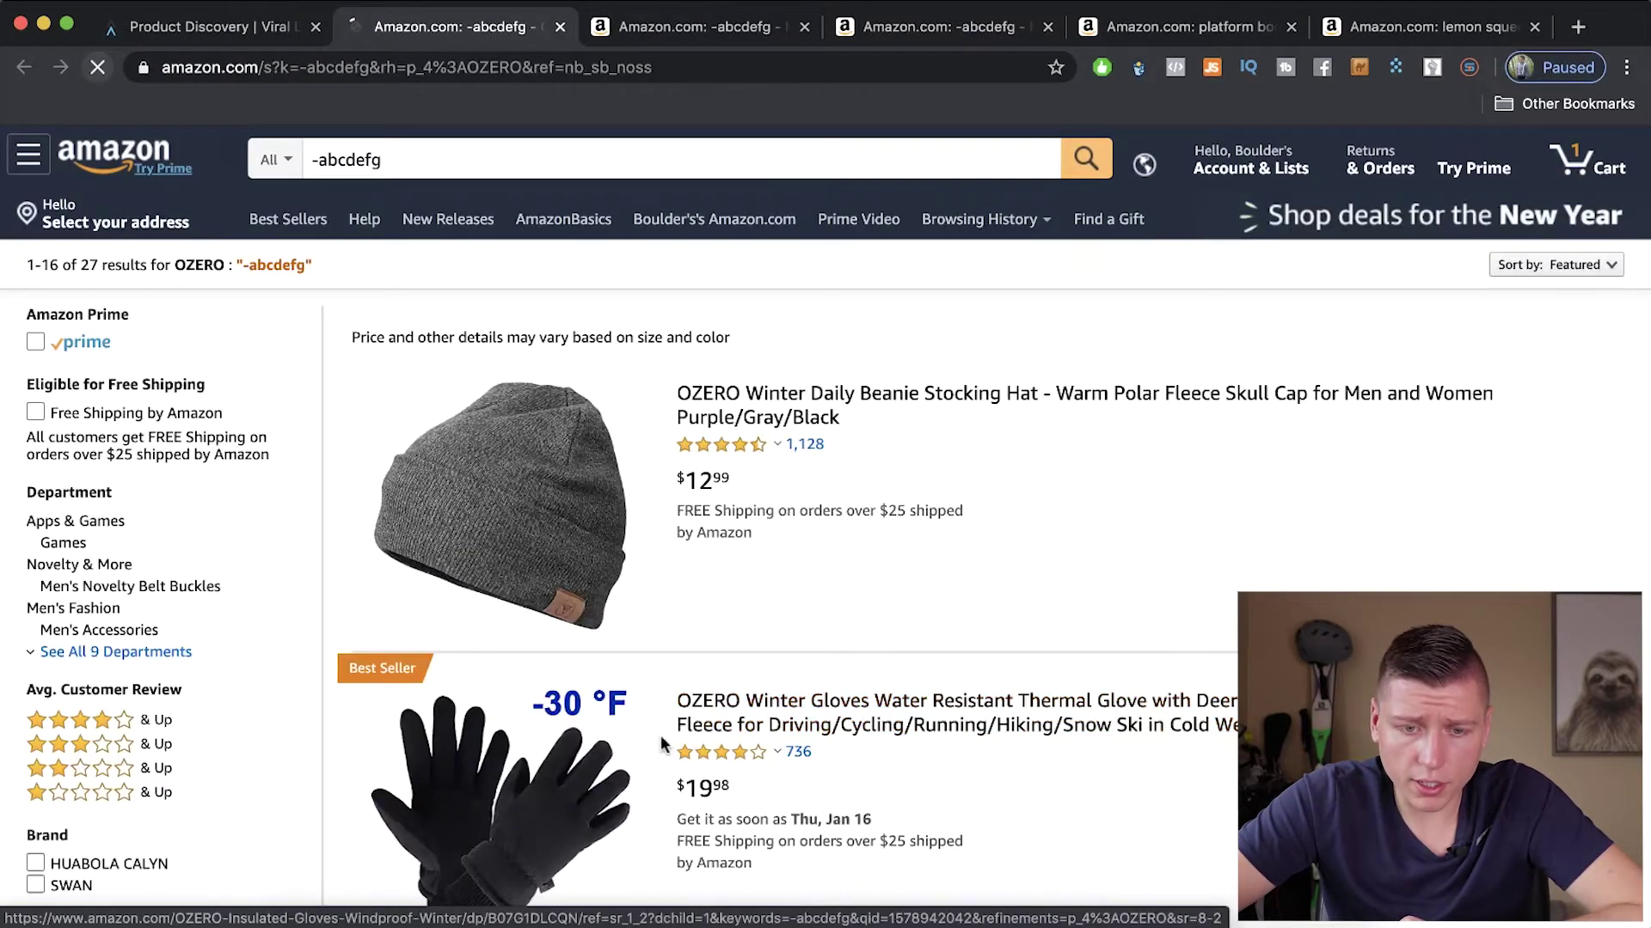
scroll(660, 735, down, 10)
scroll(661, 738, down, 10)
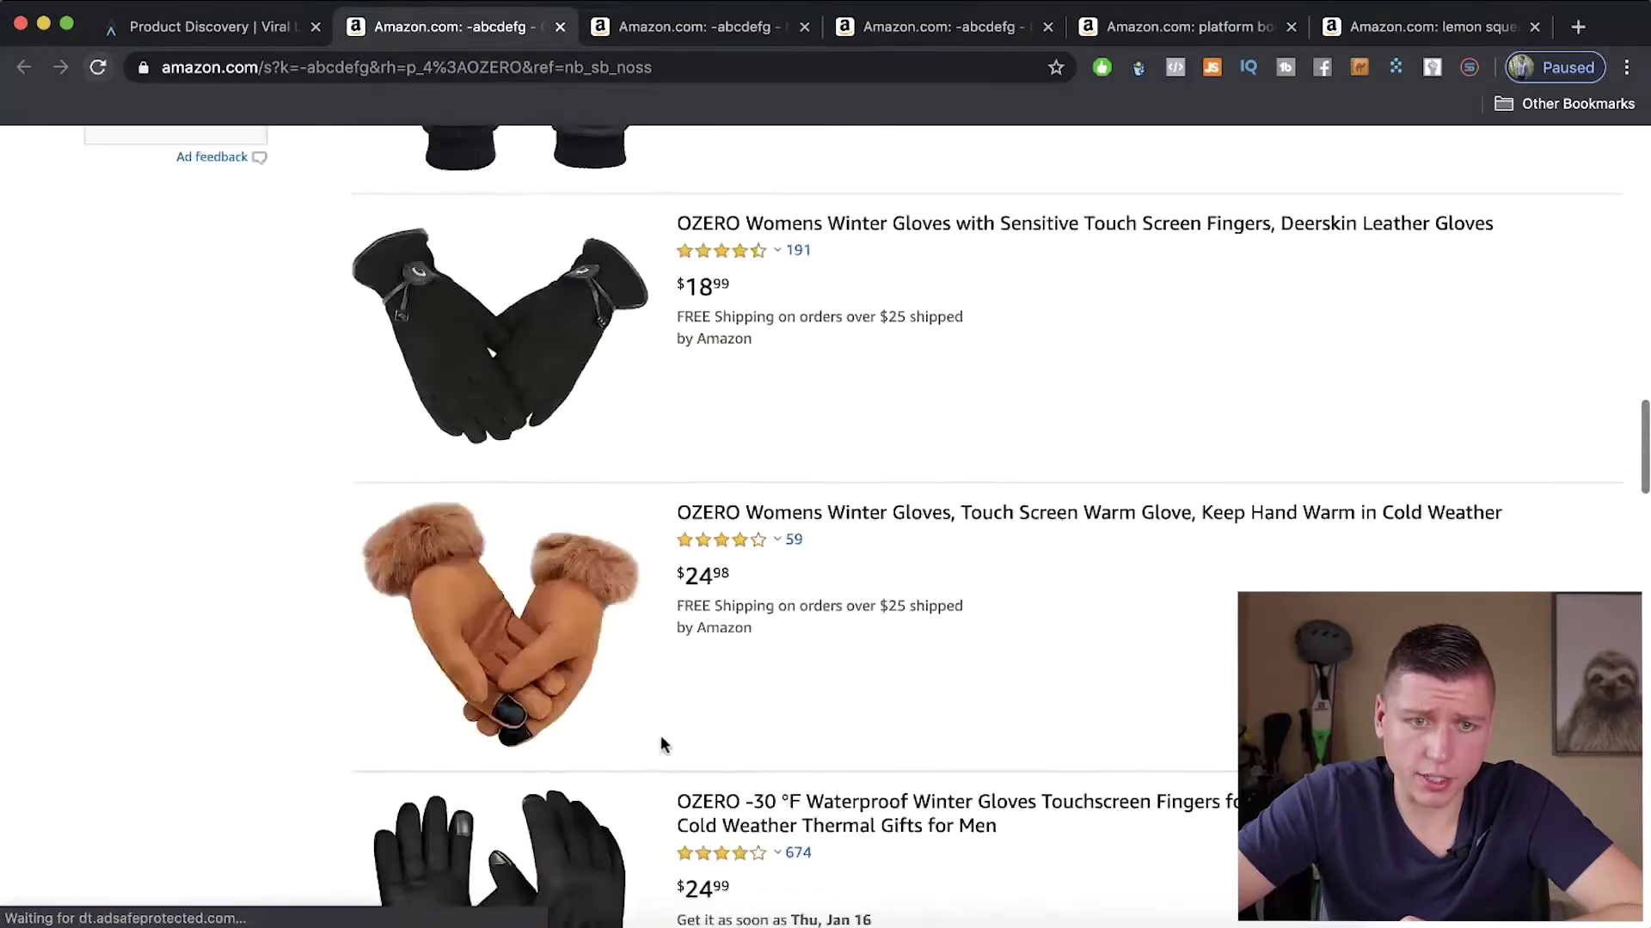
click(248, 27)
Go back to the first page of brand results and examine the monthly revenue of YnM and ArtToFrames.
scroll(811, 564, down, 1)
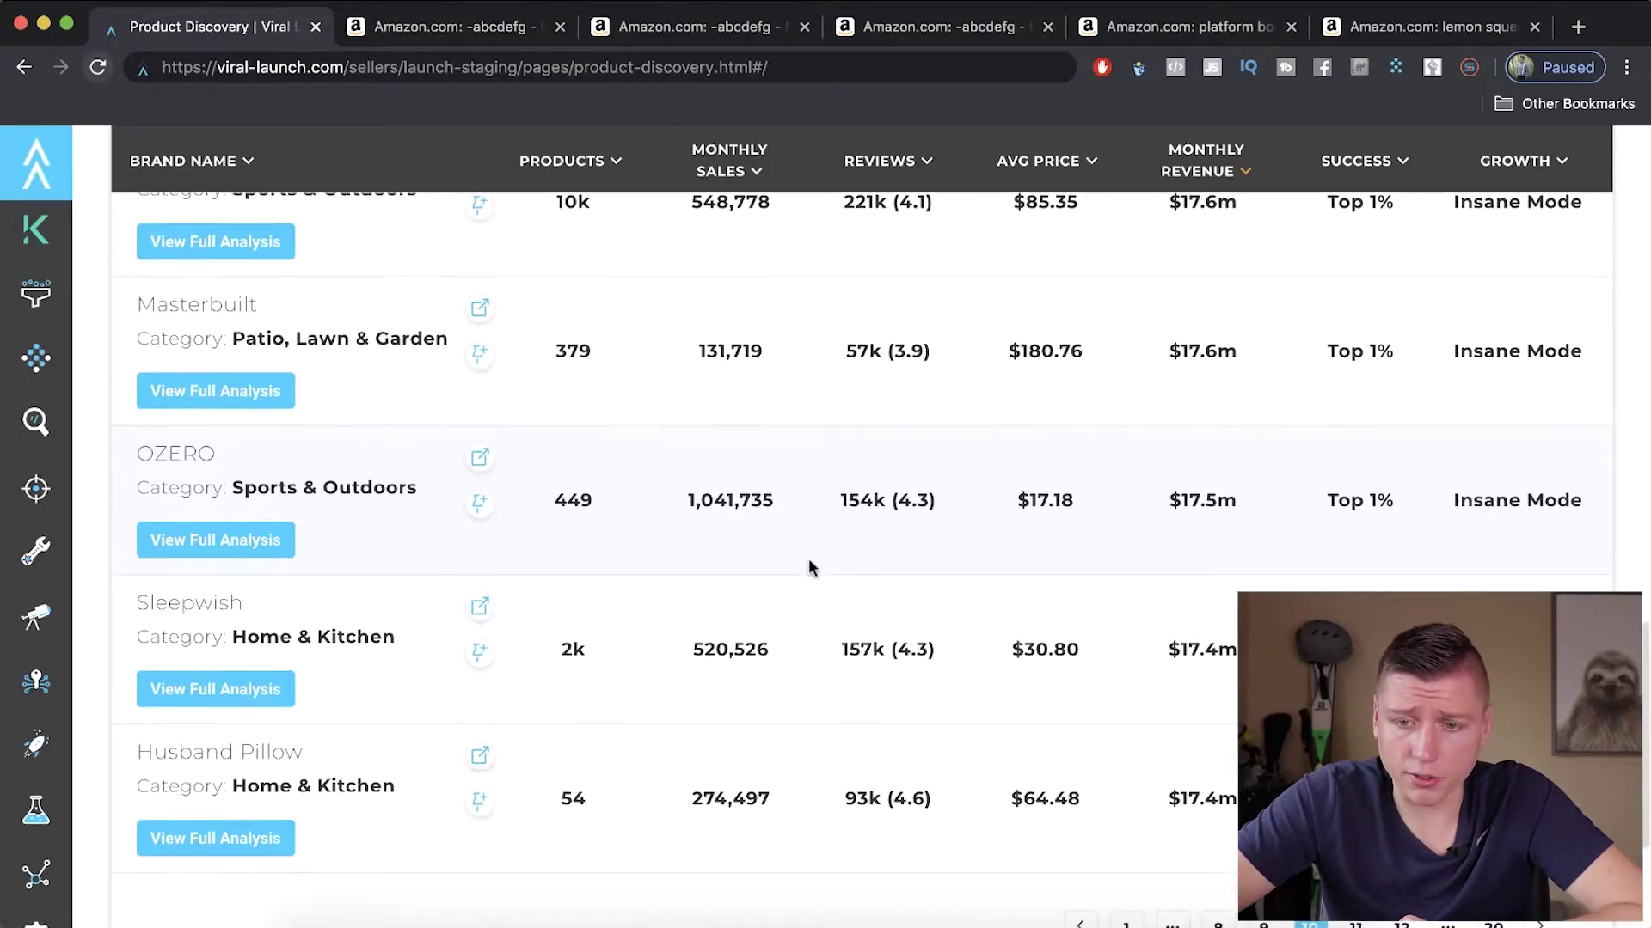
scroll(809, 564, up, 15)
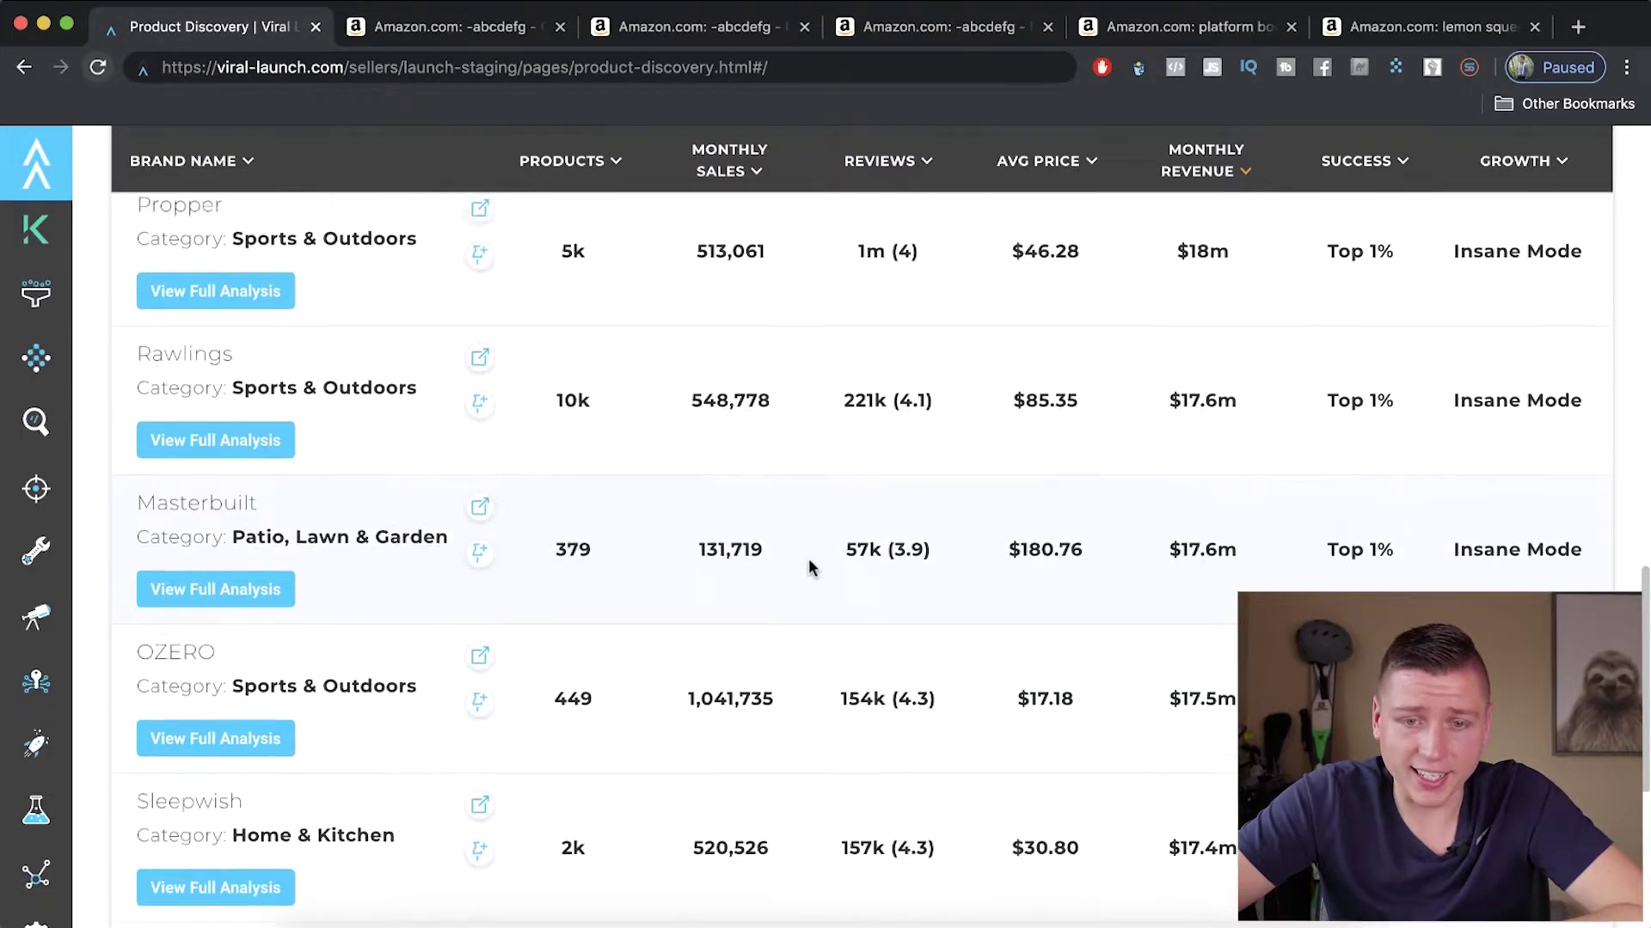
scroll(809, 560, down, 20)
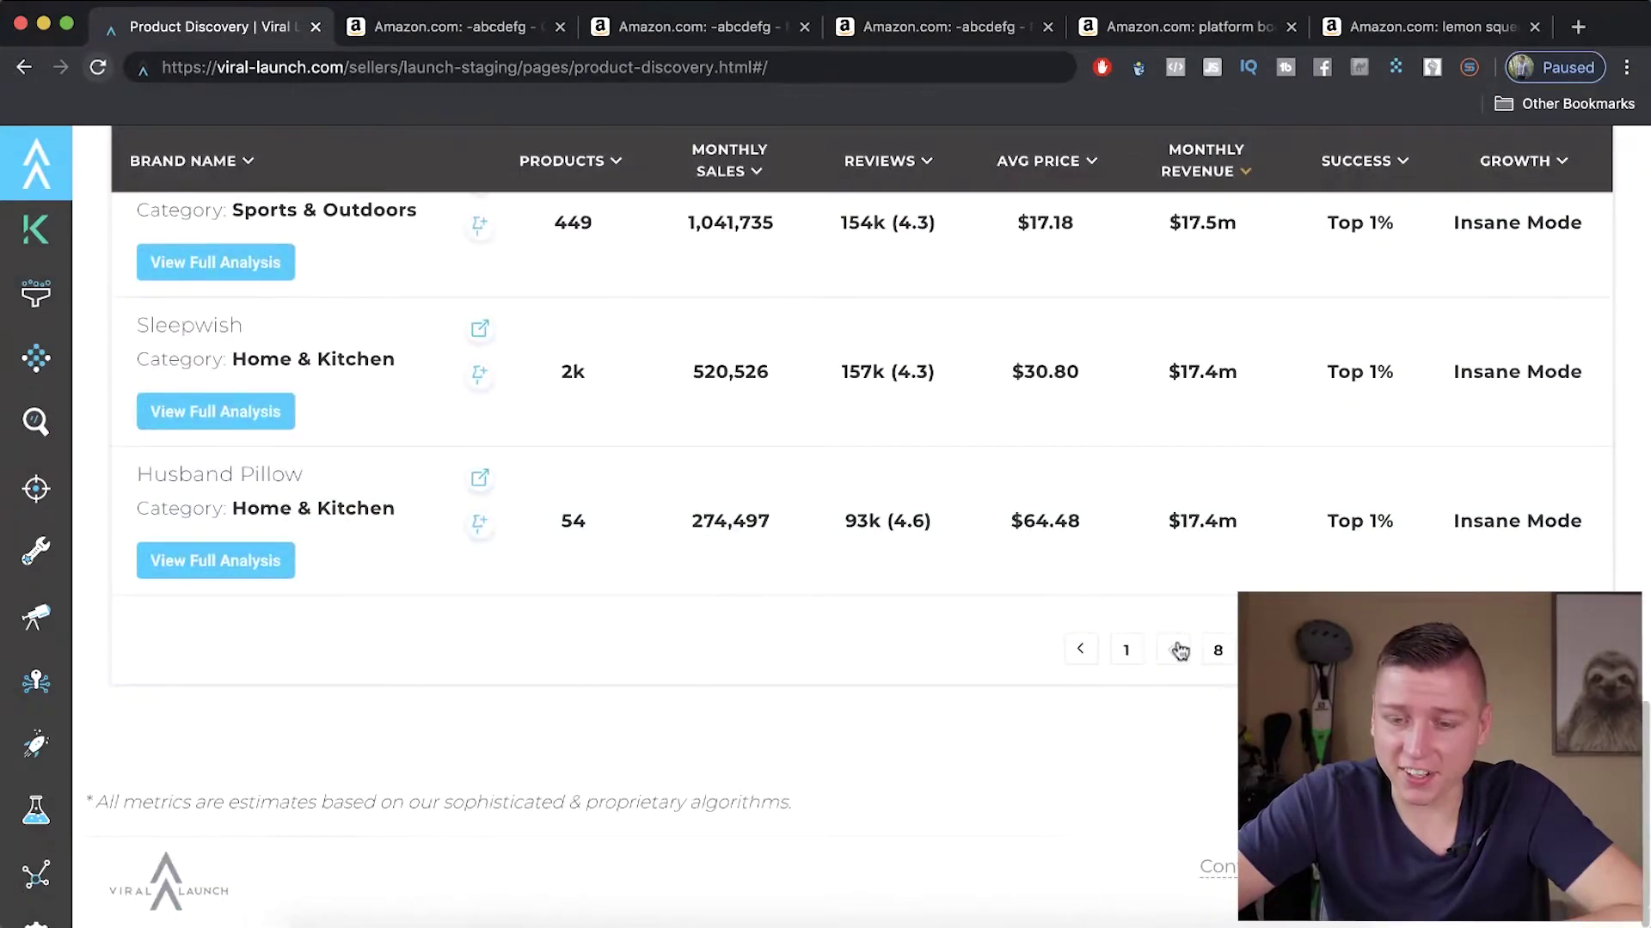
click(1109, 660)
scroll(1109, 660, up, 7)
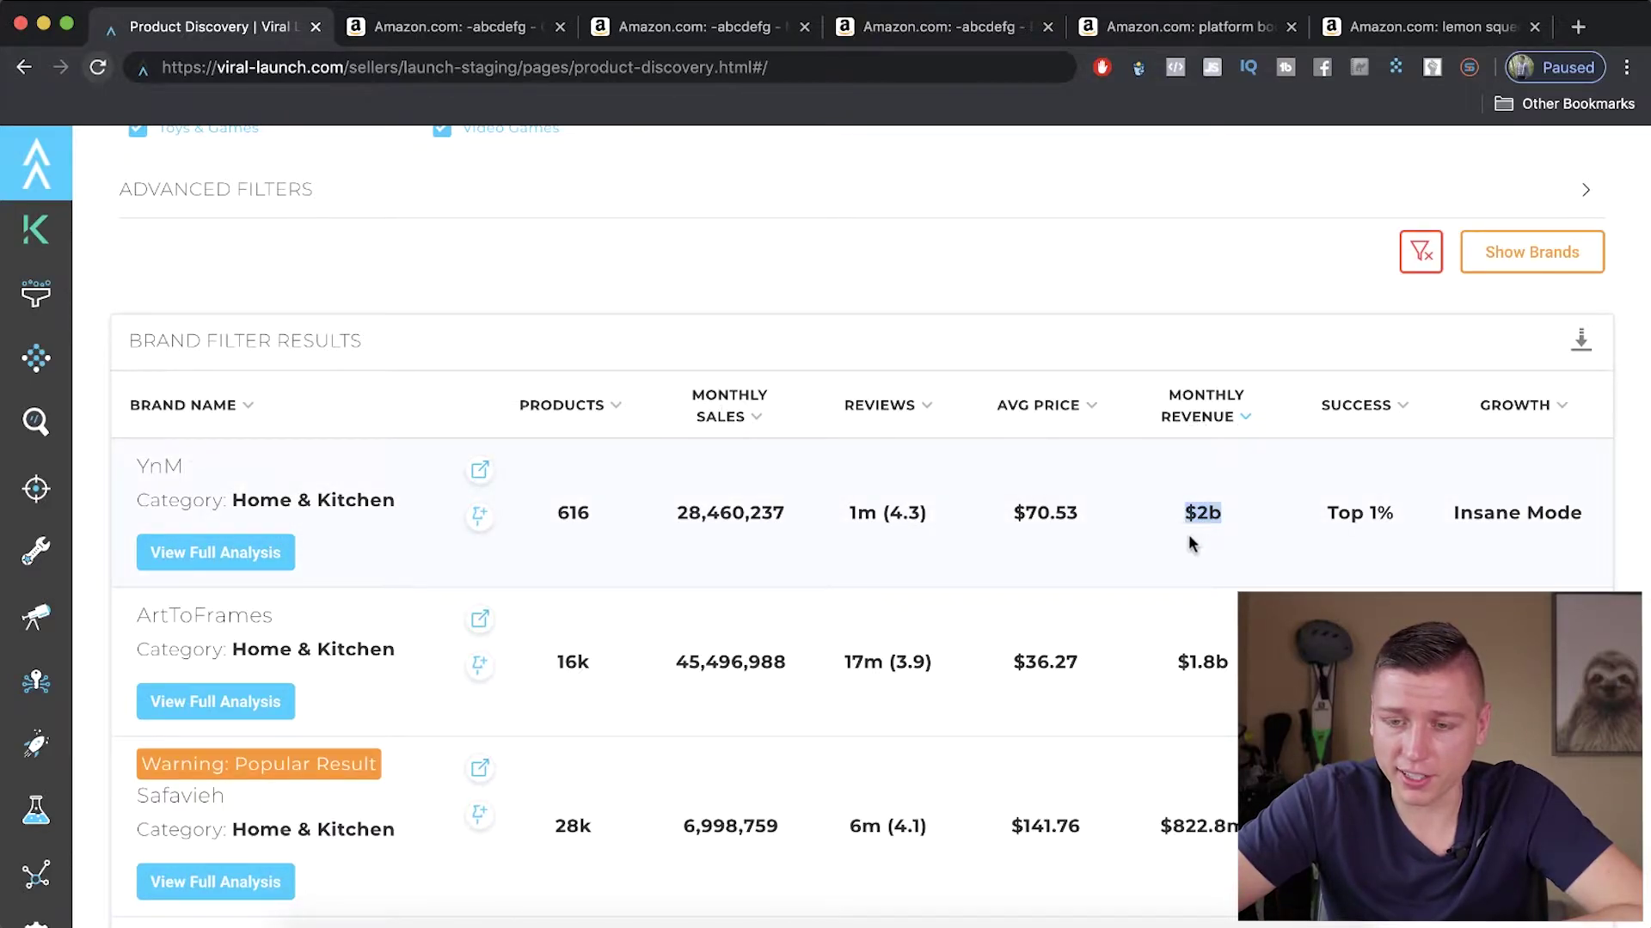
scroll(1194, 549, down, 1)
drag(1232, 605, 1170, 610)
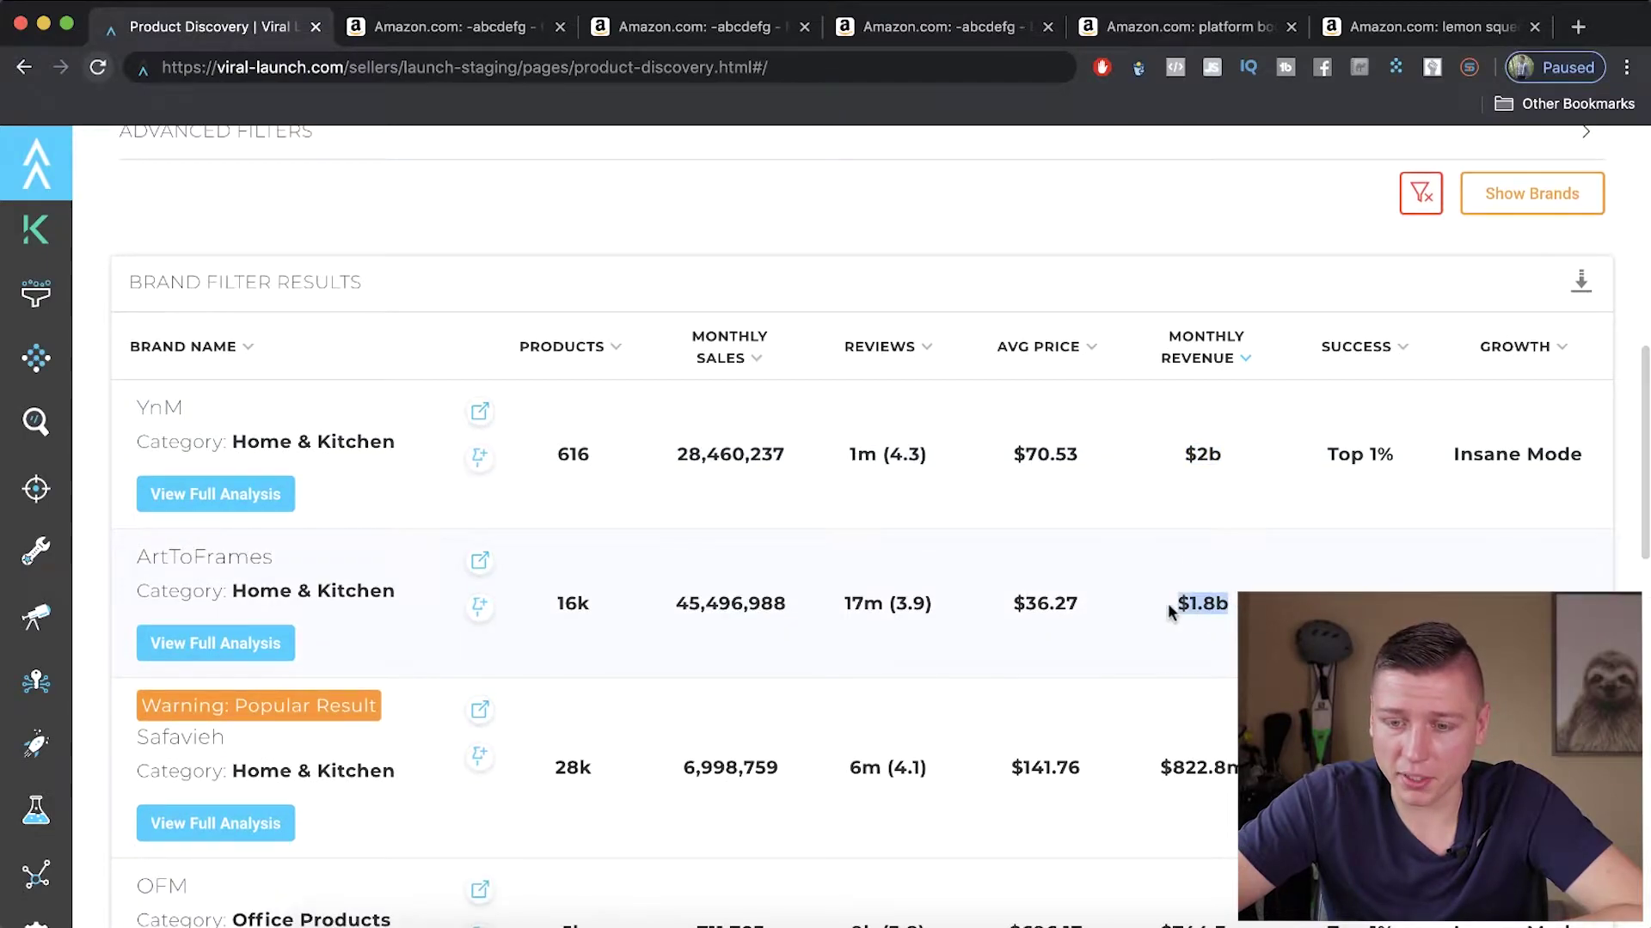
Examine Safavieh's monthly revenue in the brand results and compare it with the monthly revenue of YnM and ArtToFrames.
scroll(1203, 653, down, 2)
drag(1236, 658, 1160, 659)
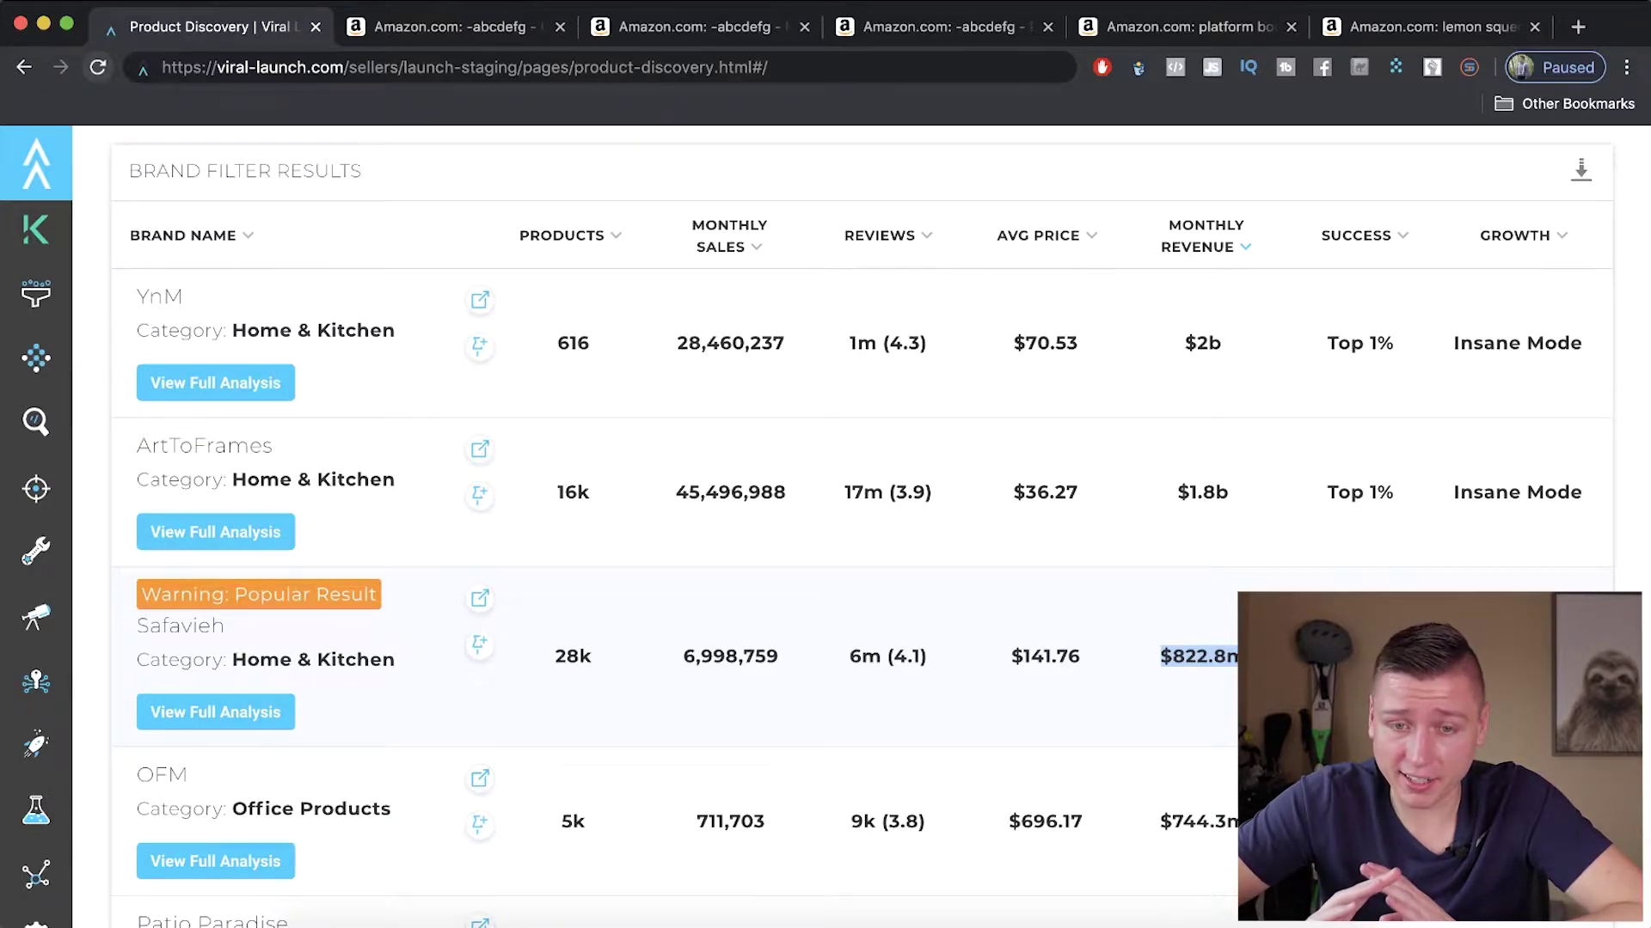
scroll(1201, 472, down, 2)
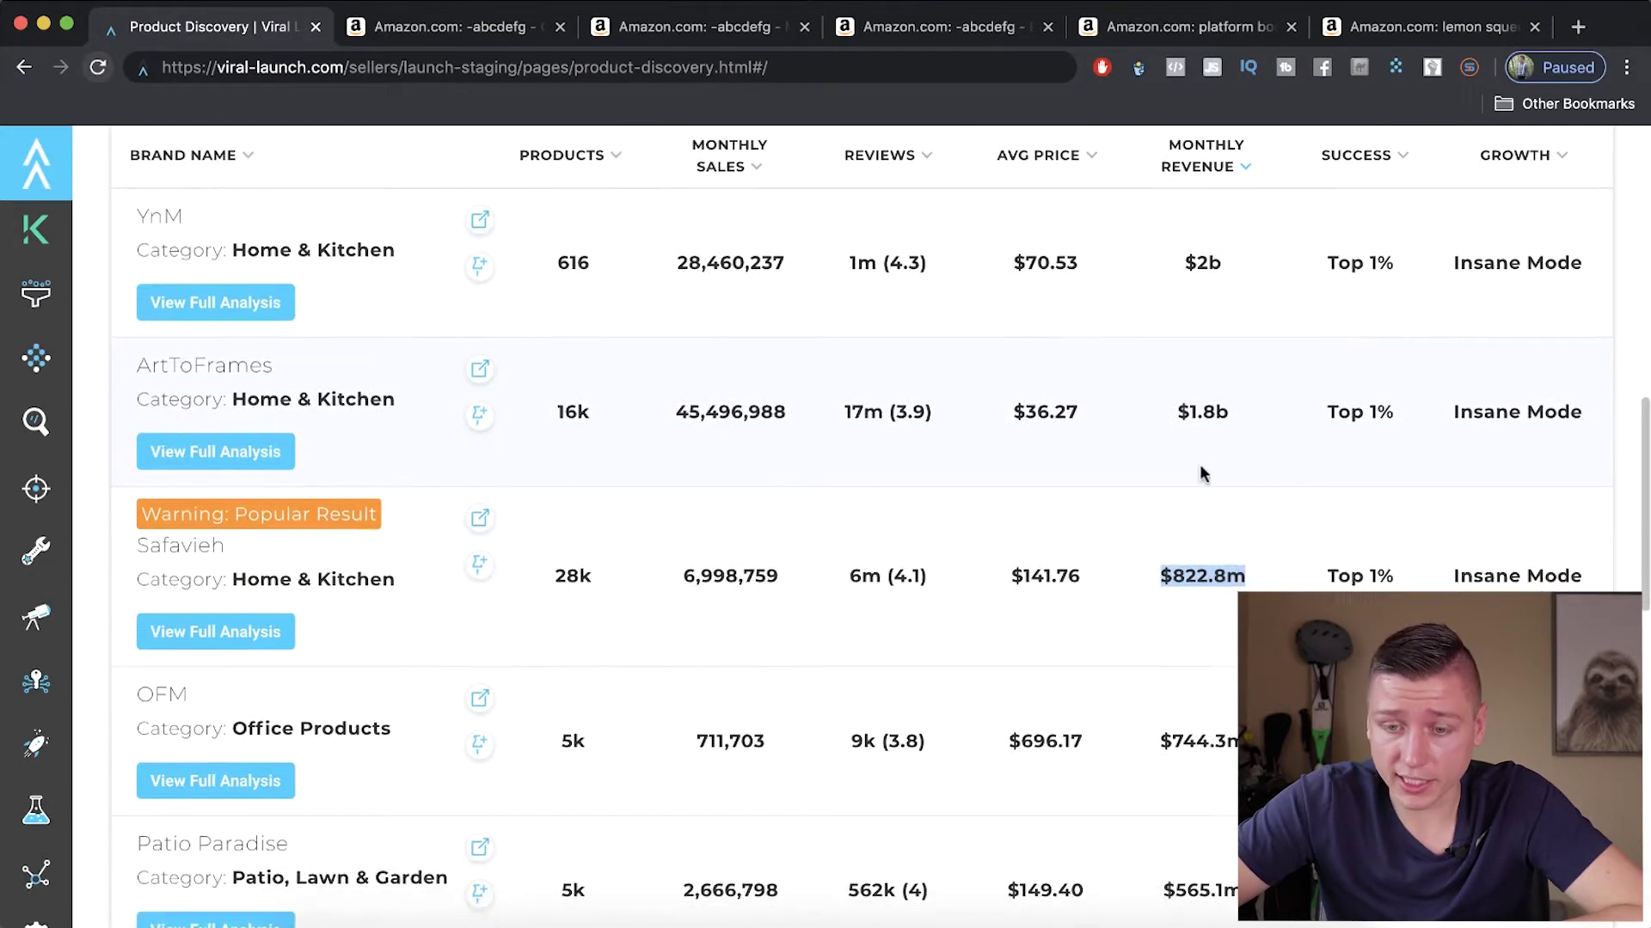
scroll(1195, 503, down, 3)
scroll(1233, 511, up, 6)
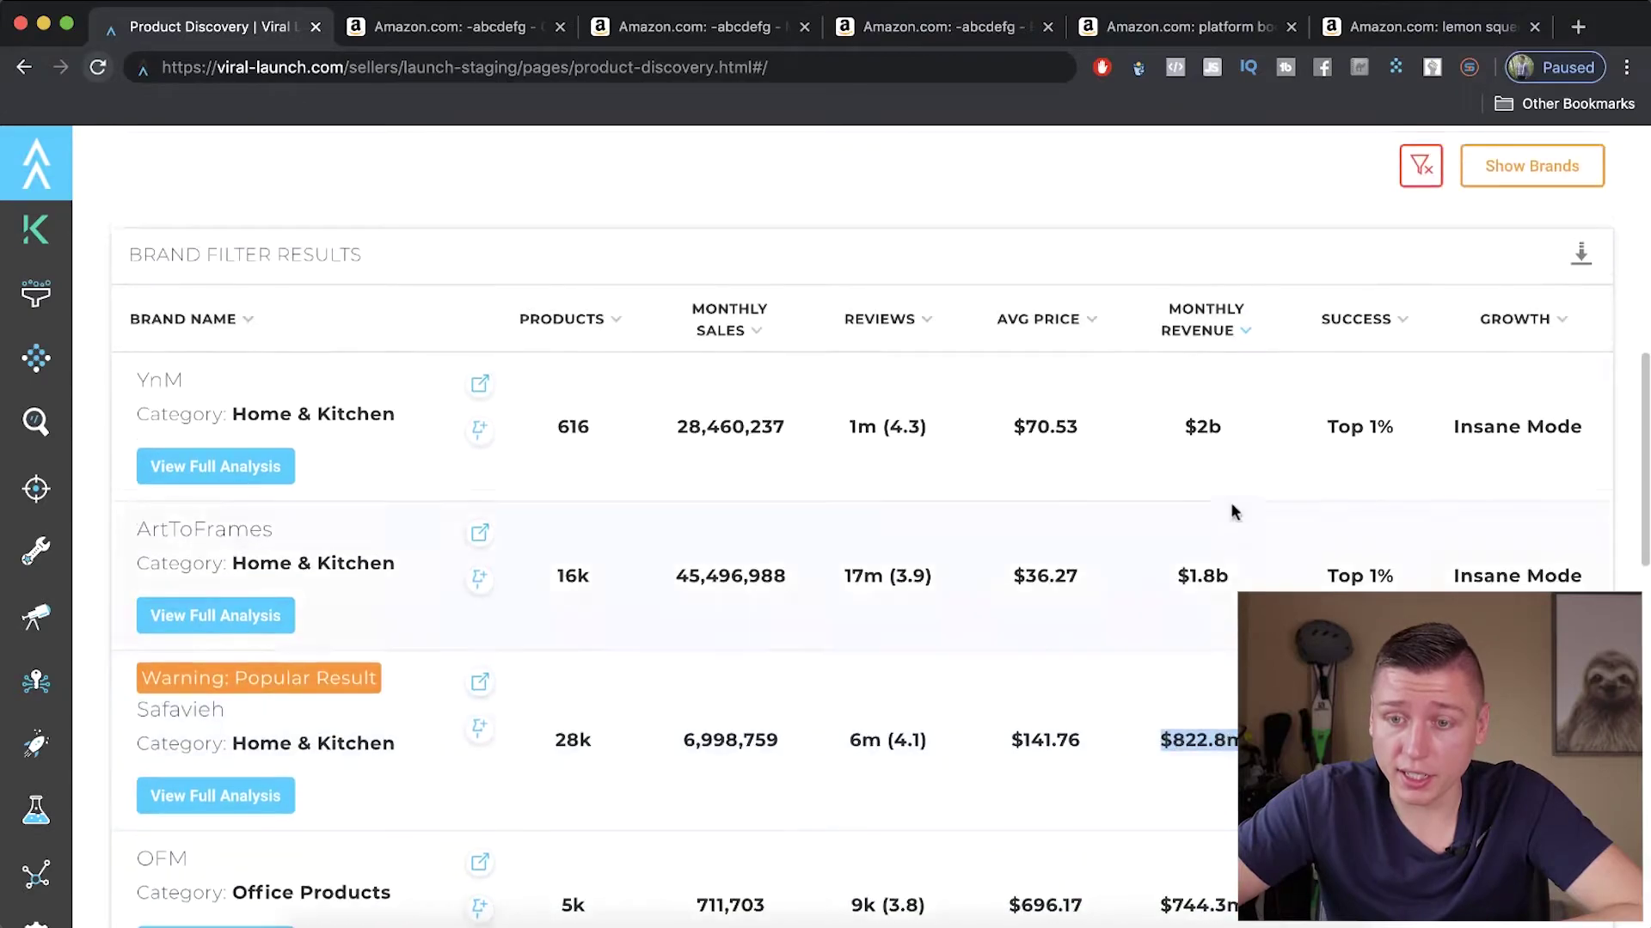
drag(1230, 443, 1201, 433)
scroll(1179, 458, down, 1)
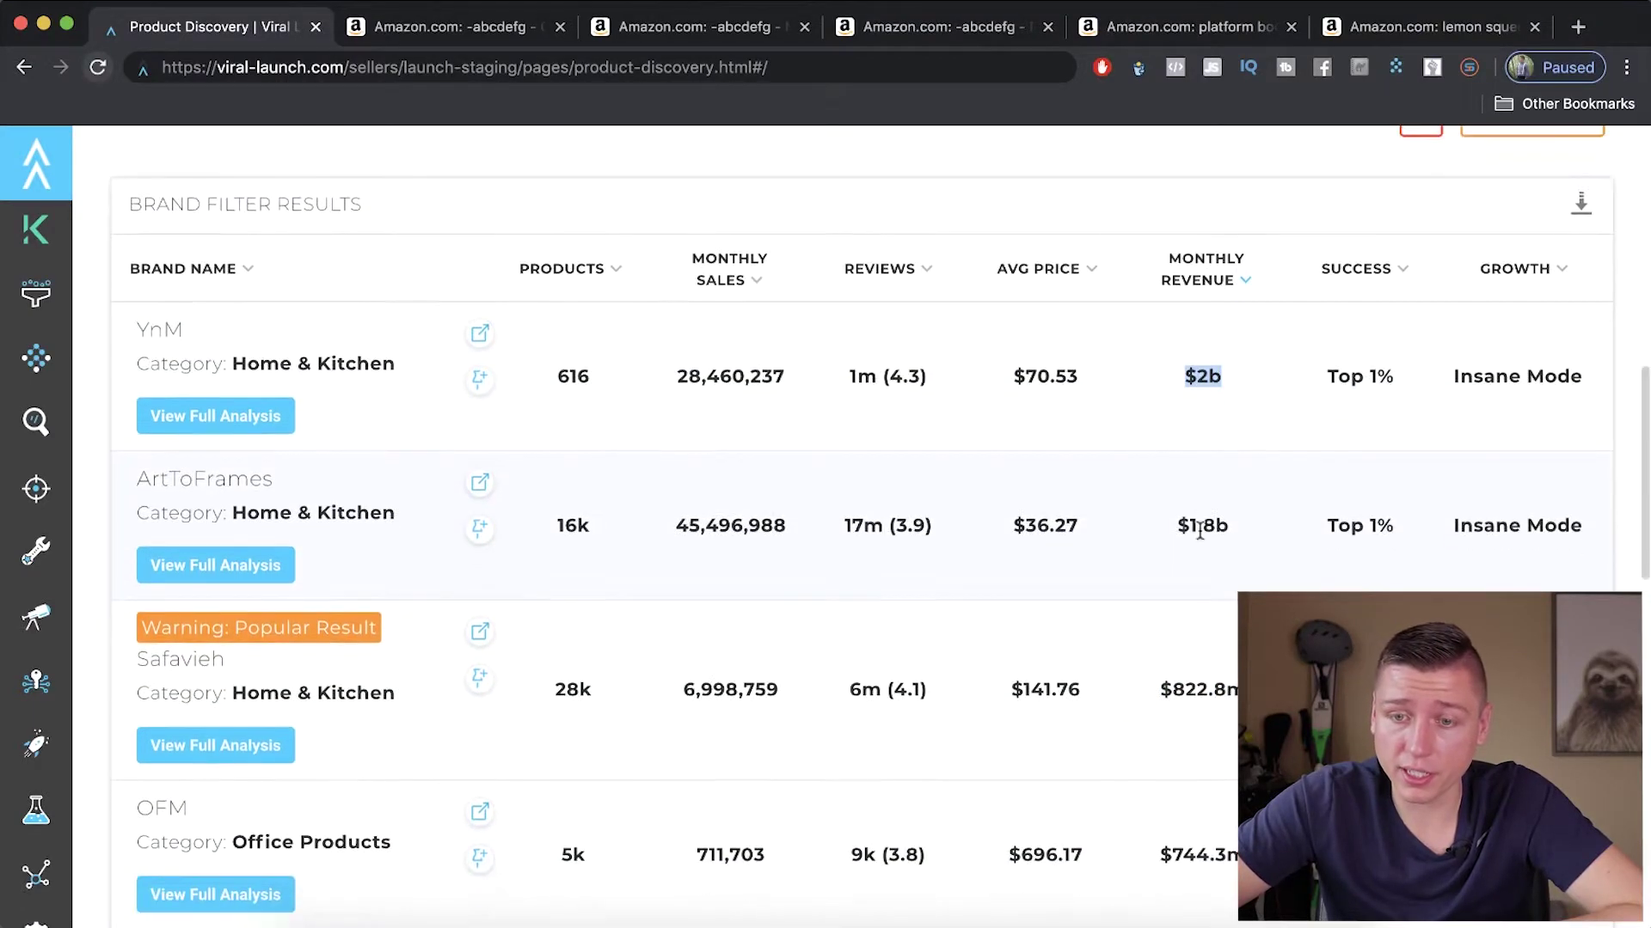
click(1206, 403)
drag(1217, 378, 1180, 384)
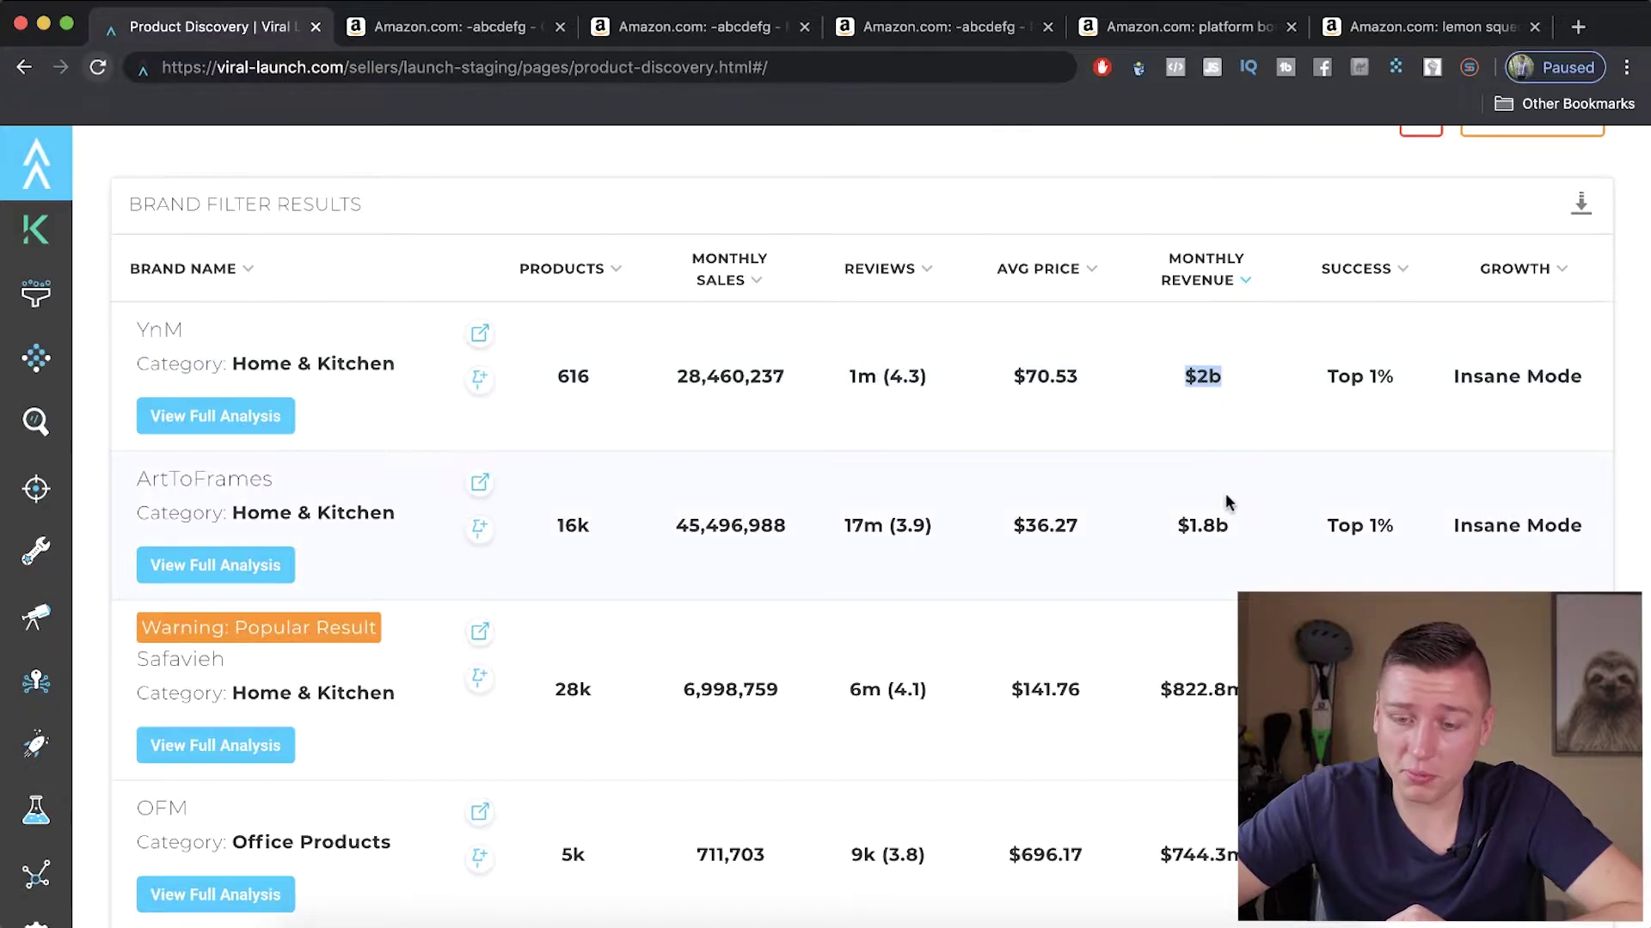
Look through the remaining brands on the first page of results, from OFM down to Chanasya.
scroll(1225, 496, down, 5)
scroll(1228, 501, down, 3)
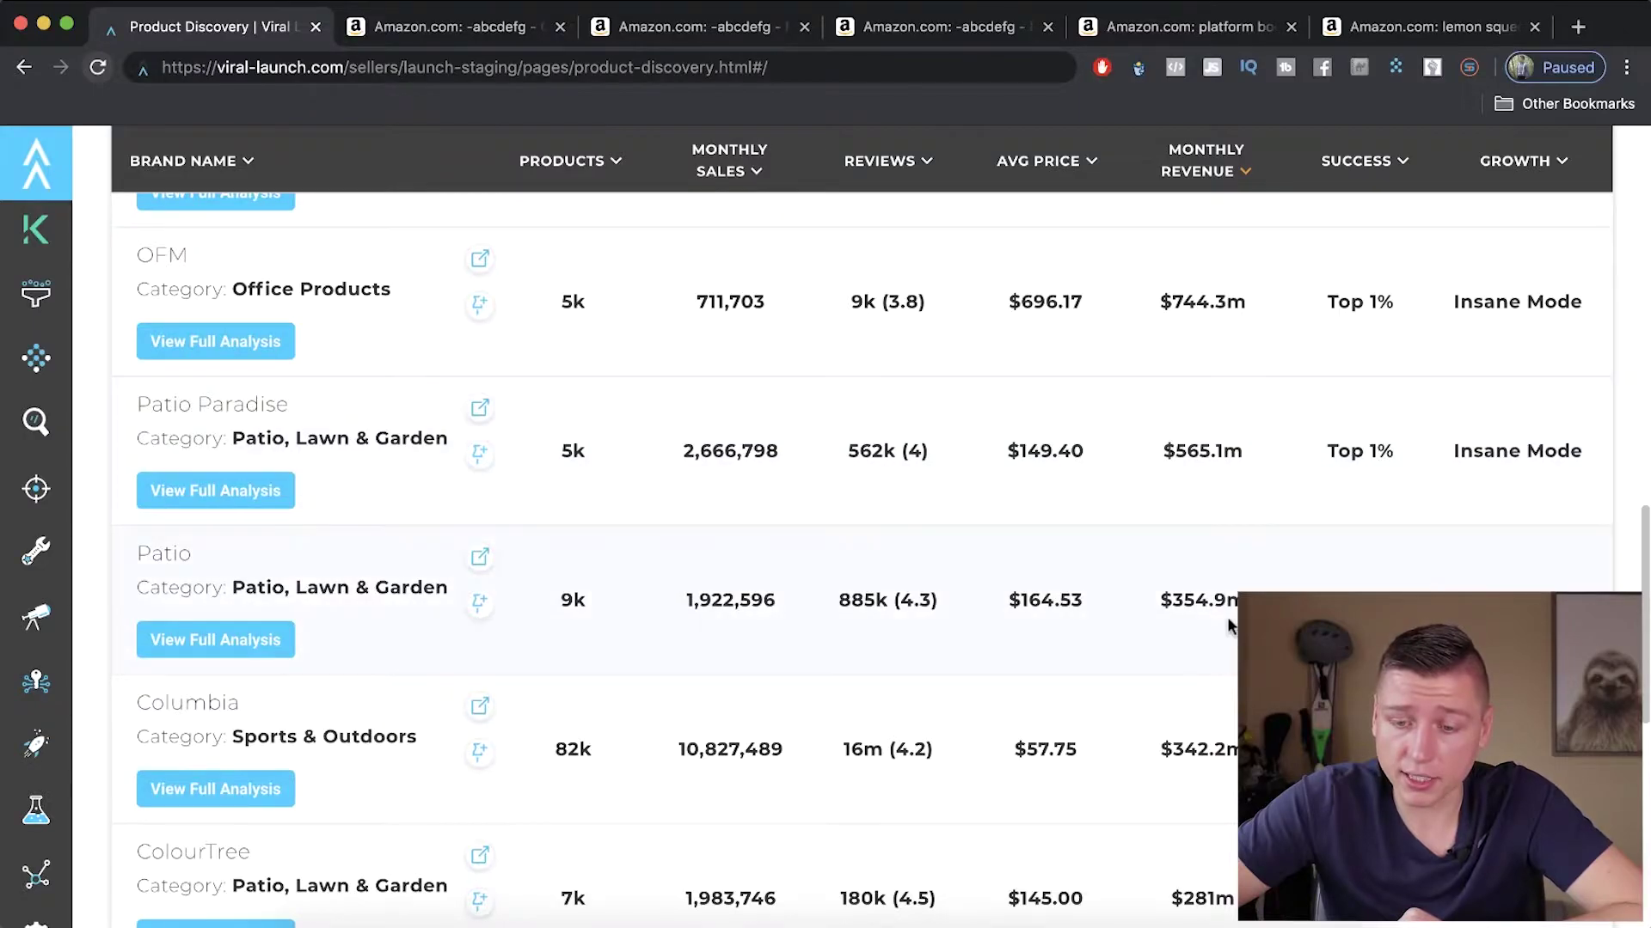
scroll(1193, 551, down, 14)
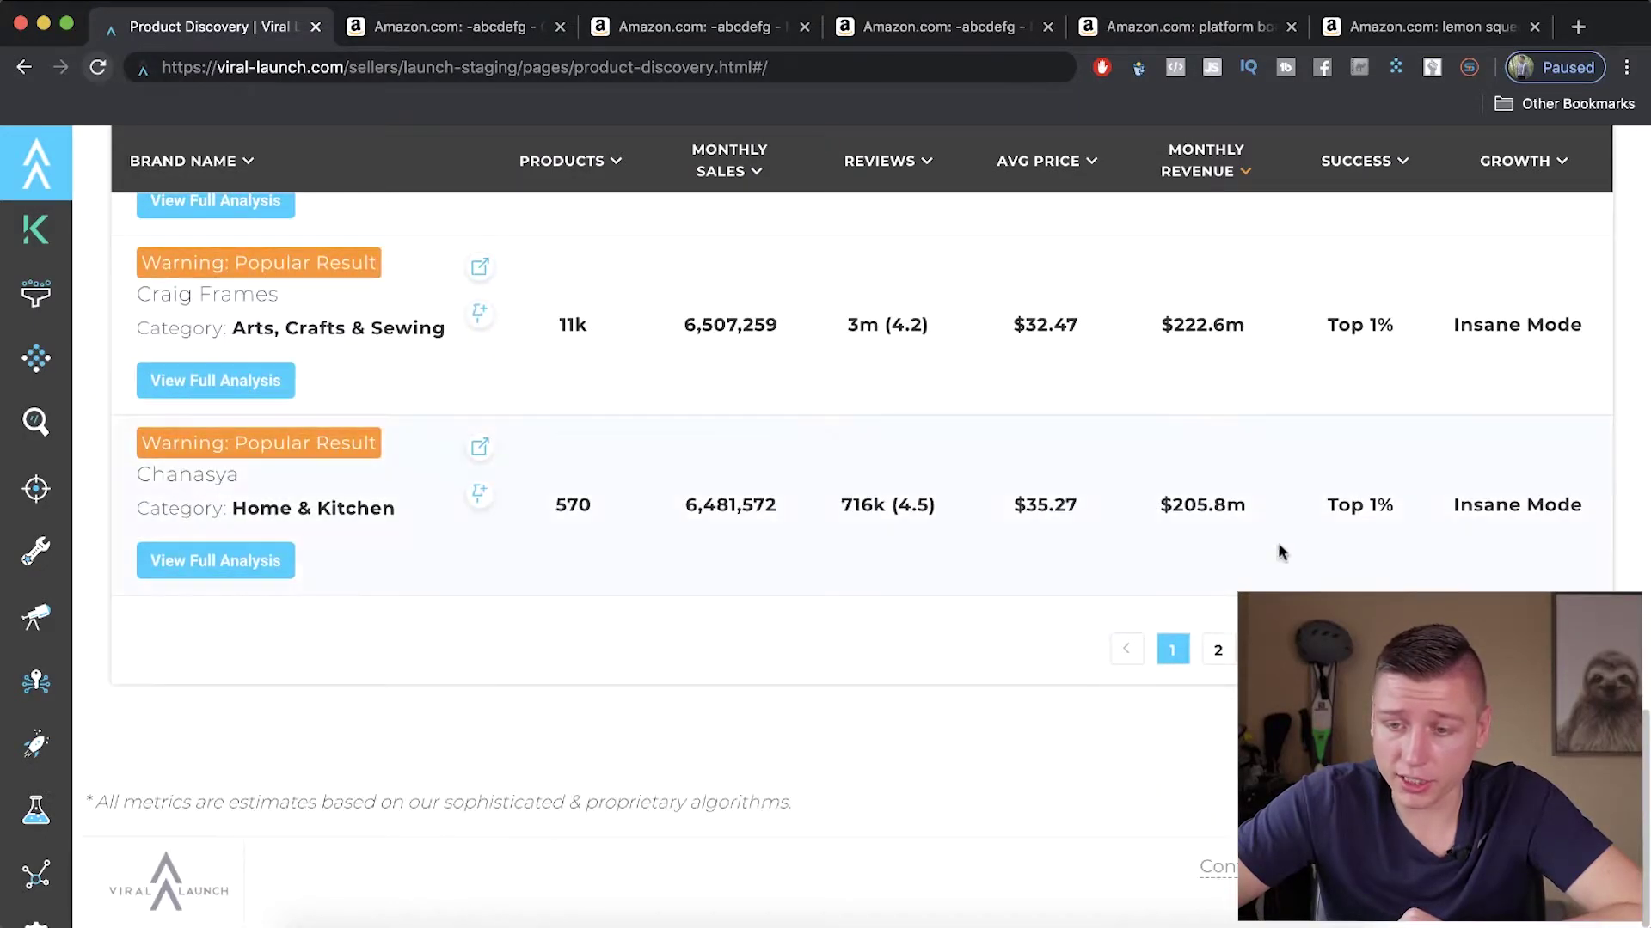
scroll(1286, 435, up, 20)
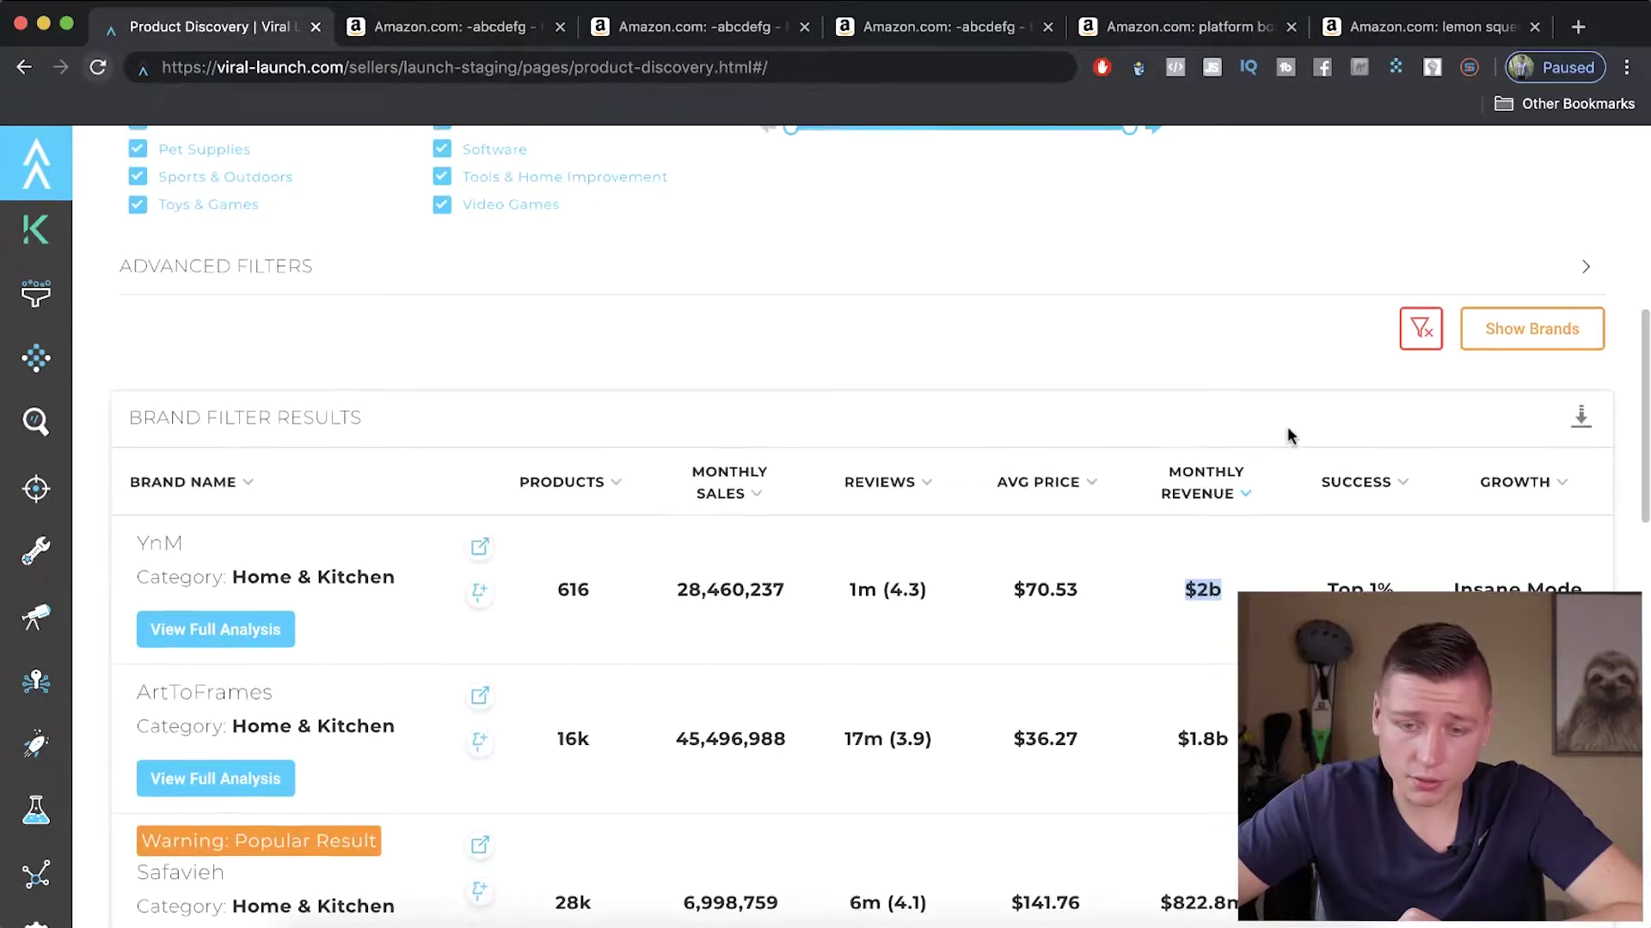
scroll(1272, 456, up, 1)
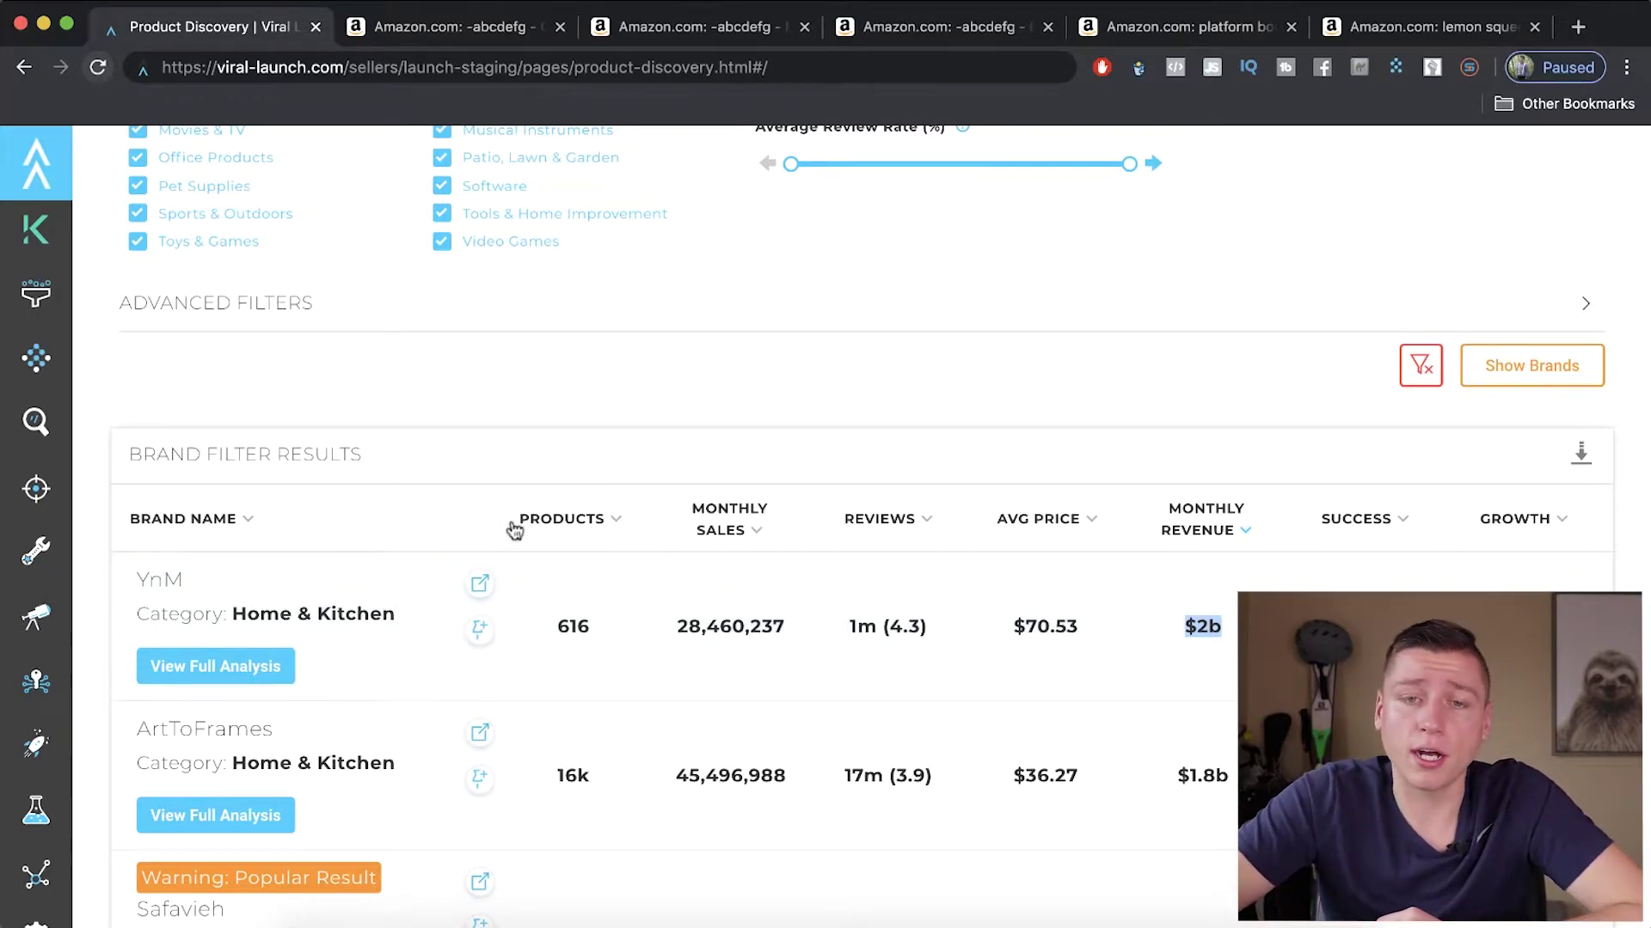
Close the three Amazon brand listing pages, keeping the platform booties and lemon squeezer pages open.
click(537, 25)
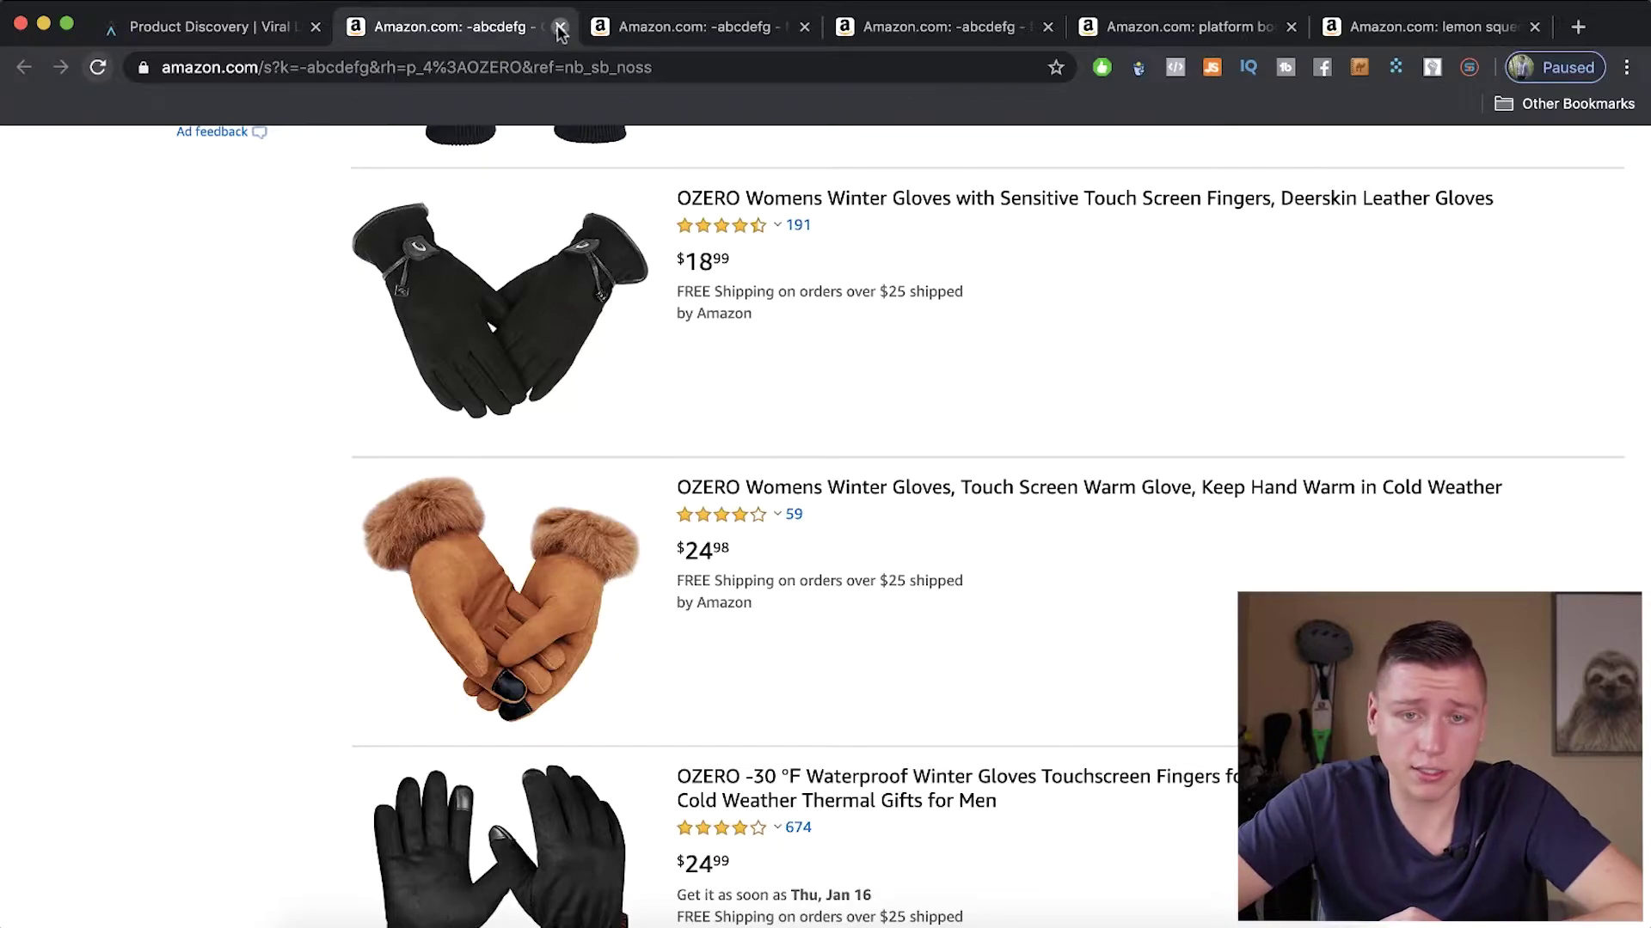
click(560, 29)
click(560, 29)
click(558, 28)
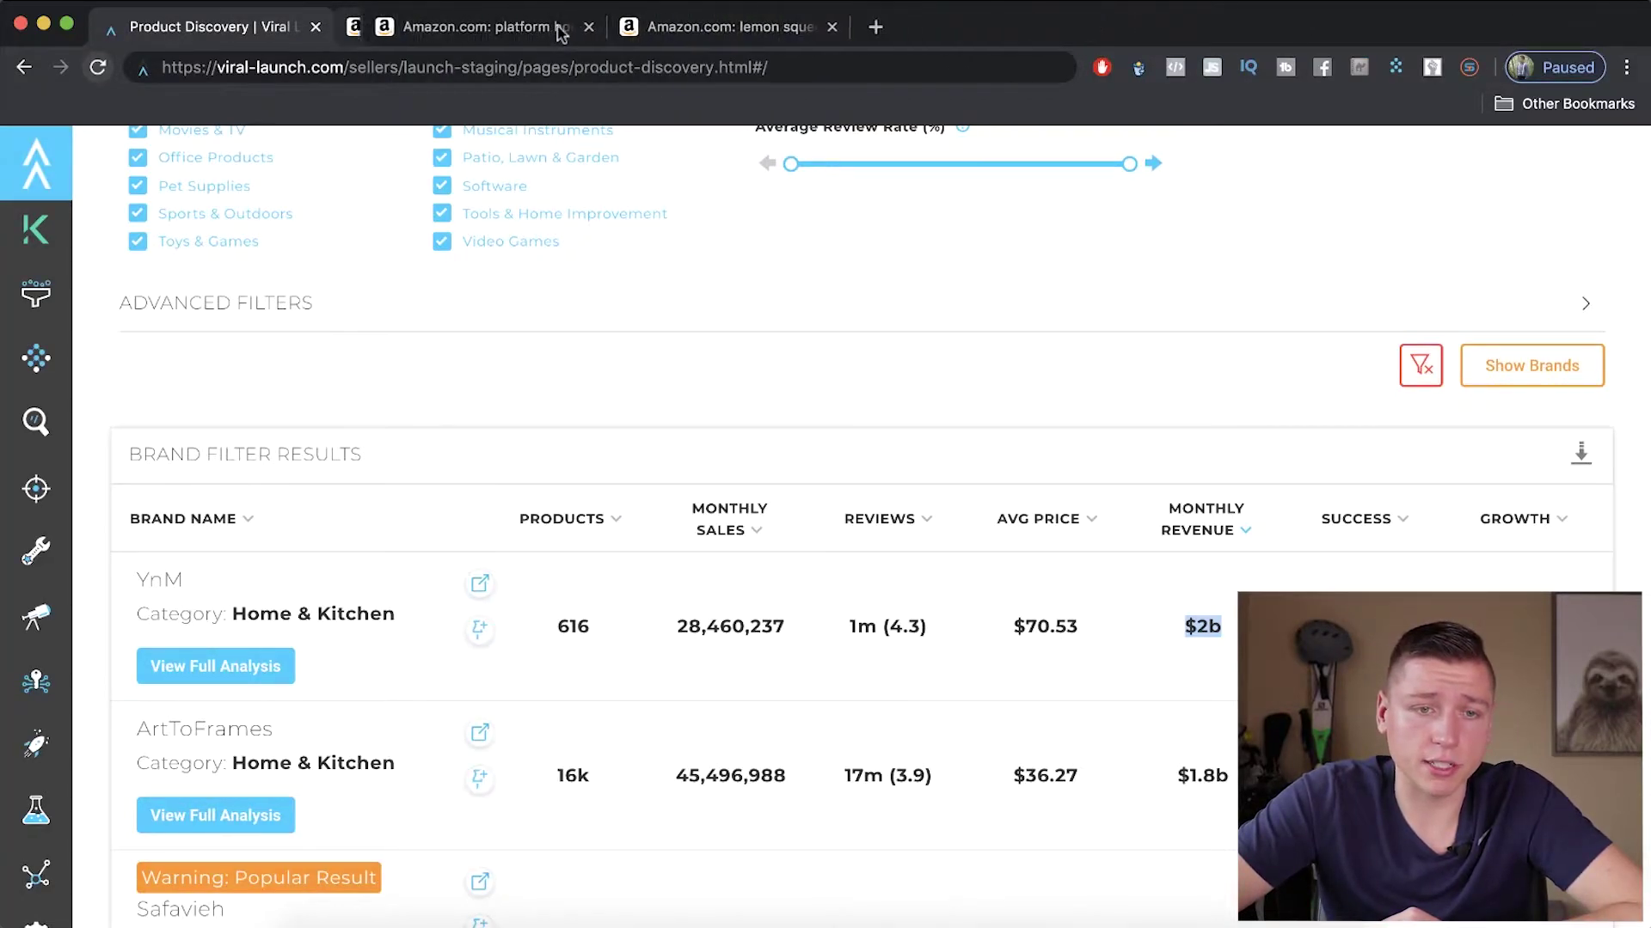
Switch Product Discovery from the brand search to the category search.
scroll(593, 335, up, 3)
scroll(630, 350, up, 5)
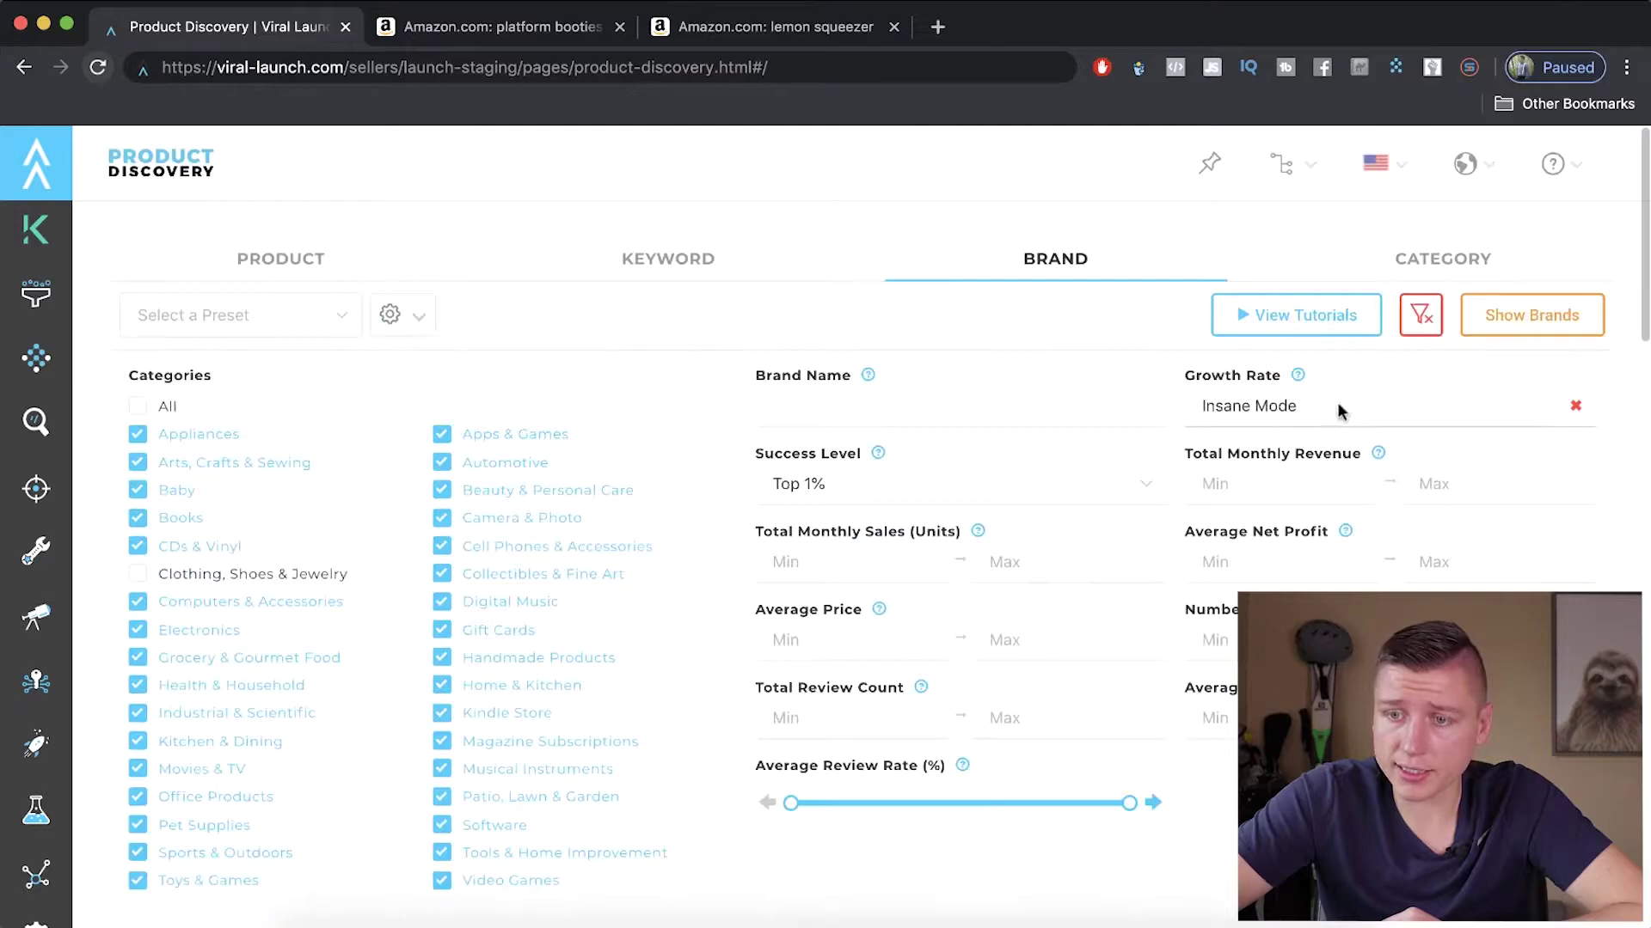
click(1405, 269)
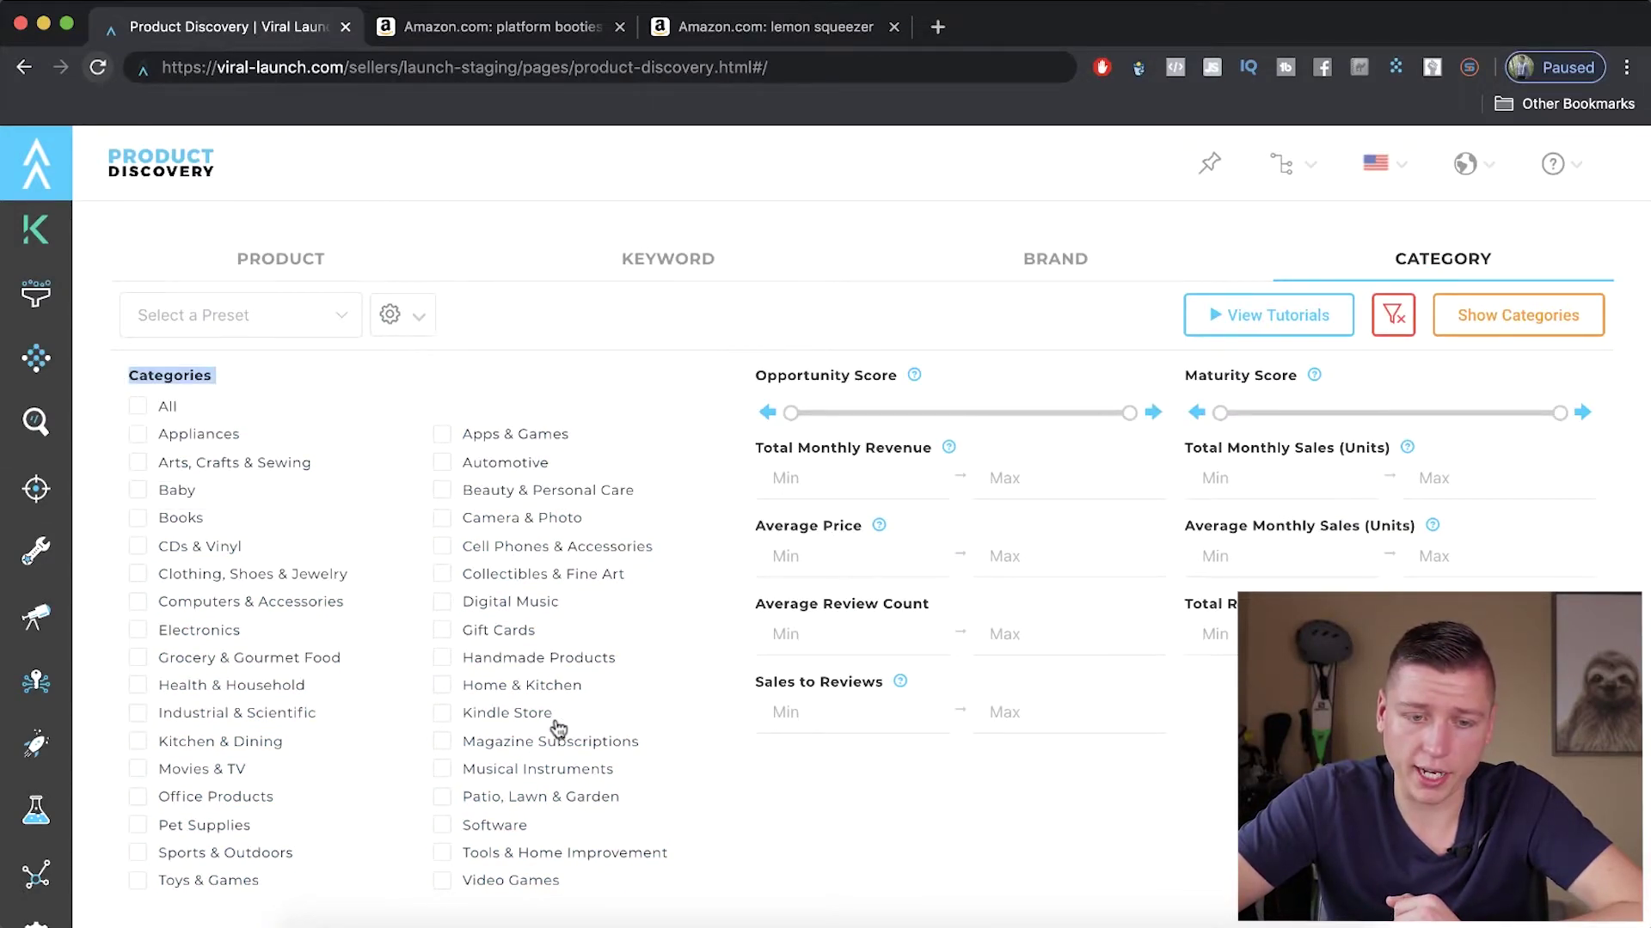
Look through the Automotive subcategories in the category results, including Differential Covers, and return to the category filters.
scroll(553, 726, down, 7)
scroll(549, 713, down, 2)
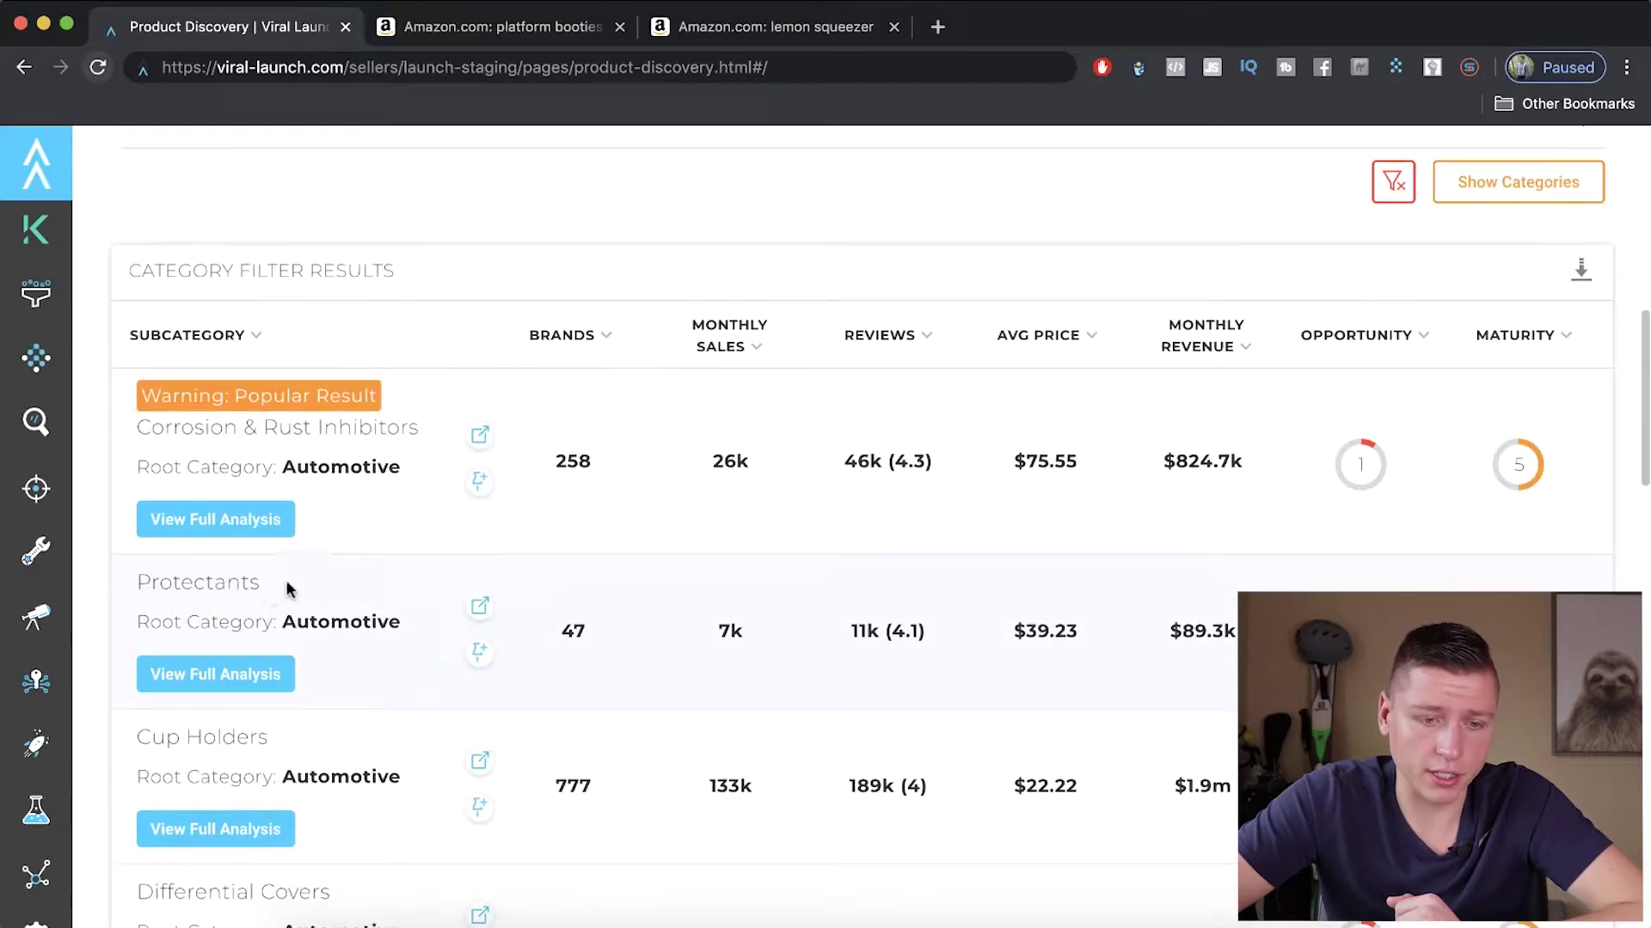
scroll(286, 581, down, 2)
scroll(257, 546, down, 3)
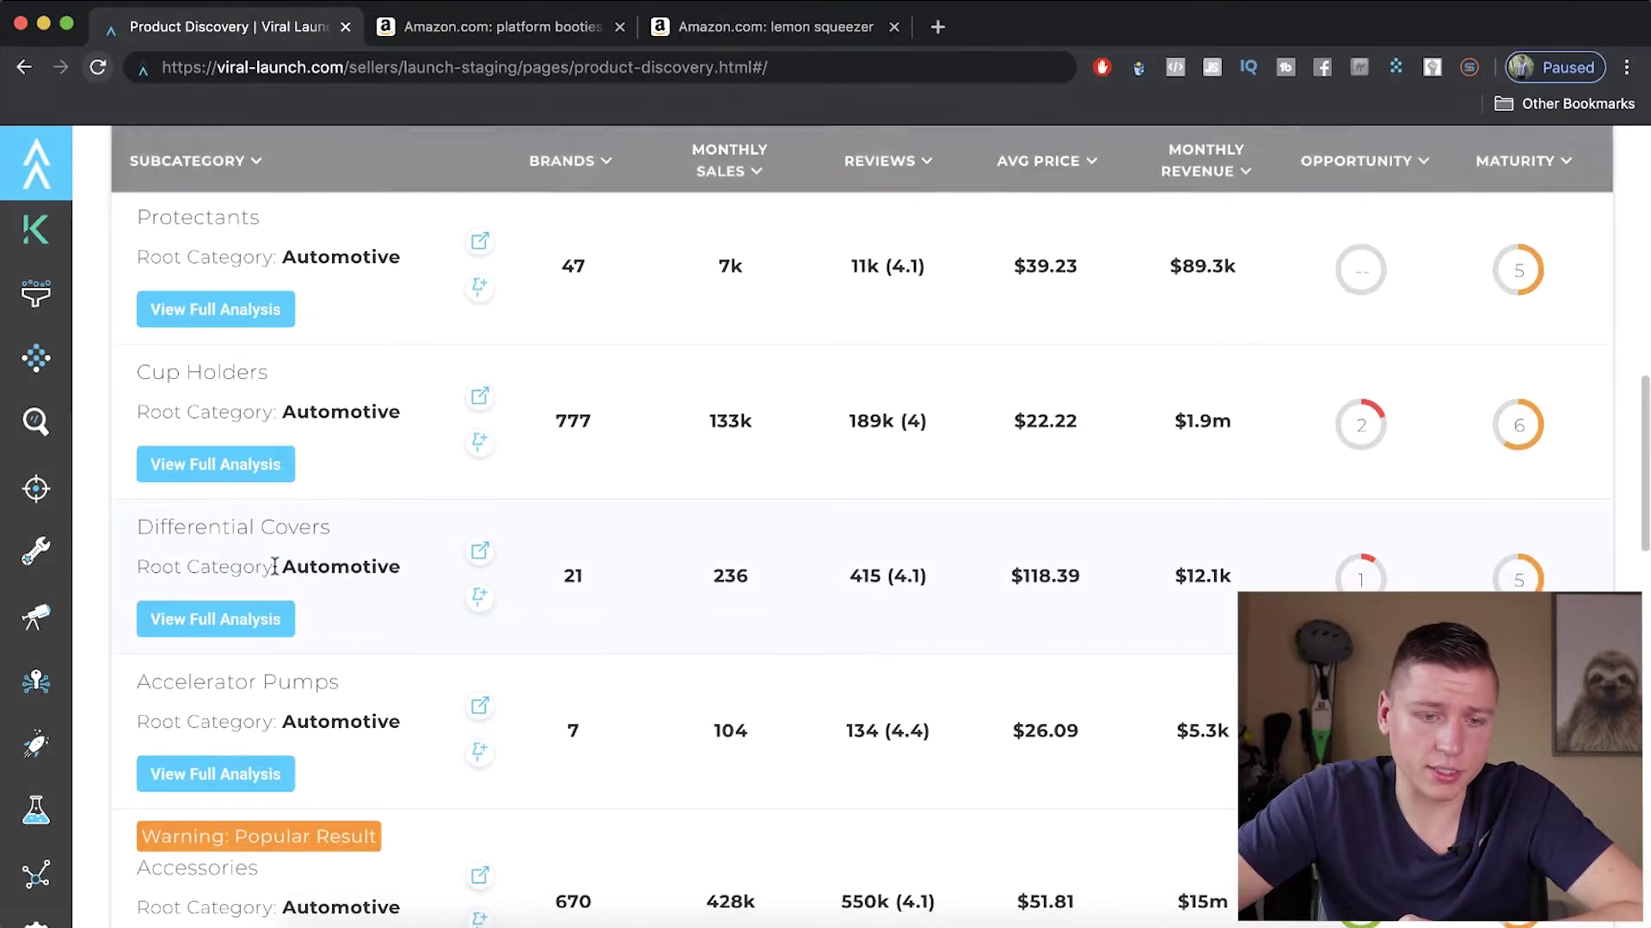
drag(138, 506, 181, 464)
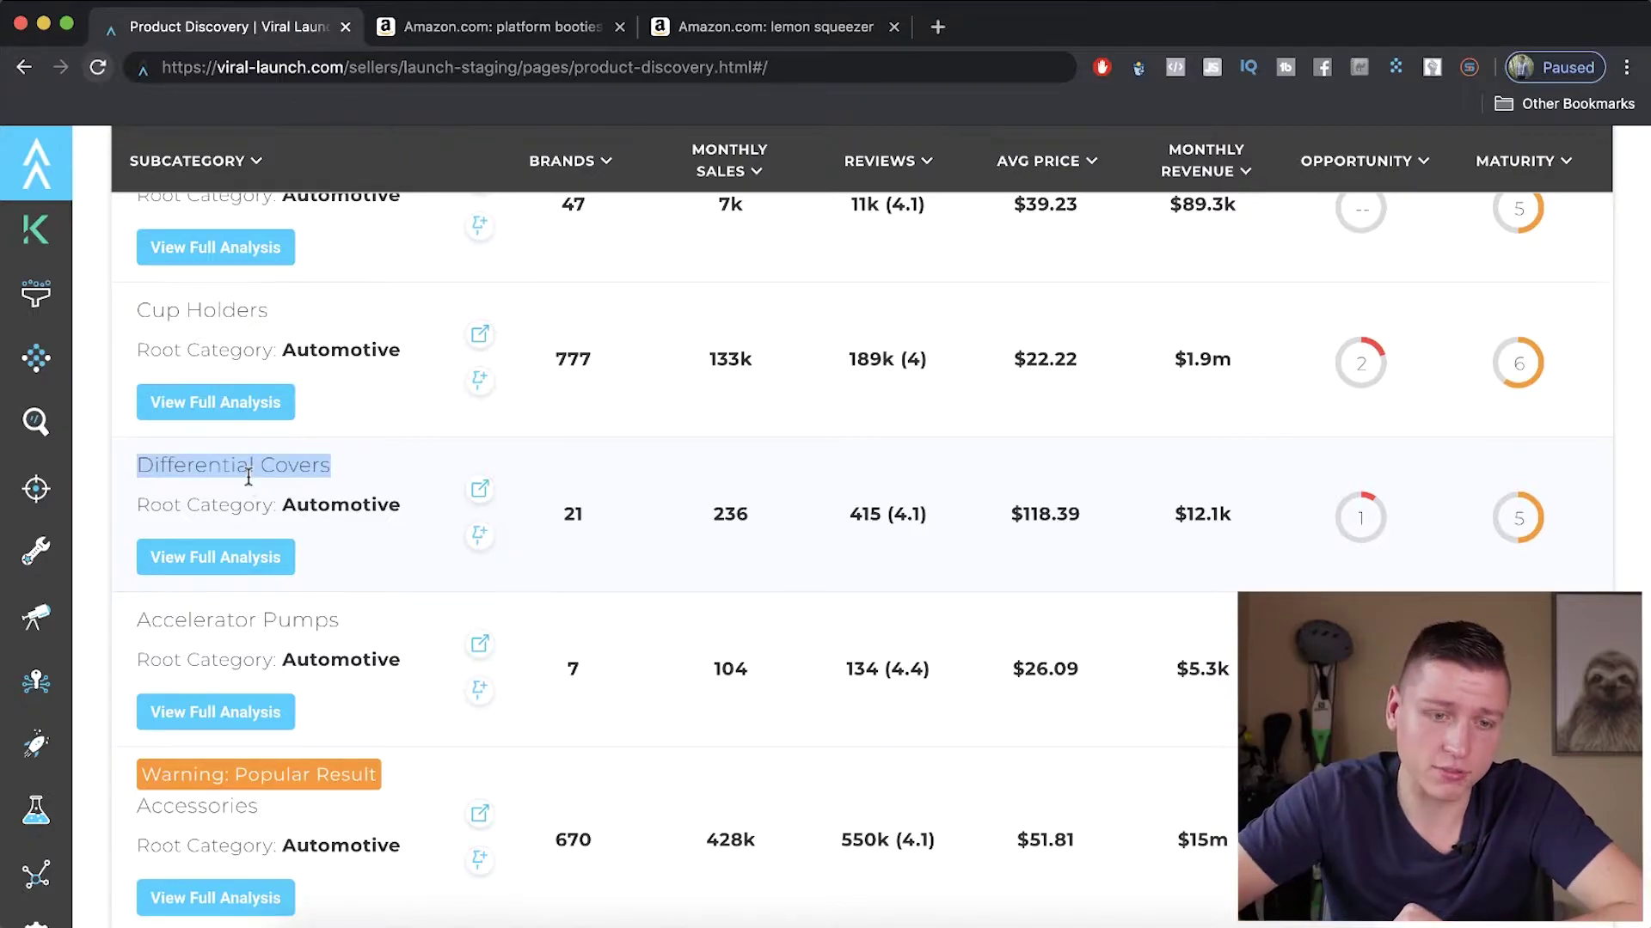
click(406, 478)
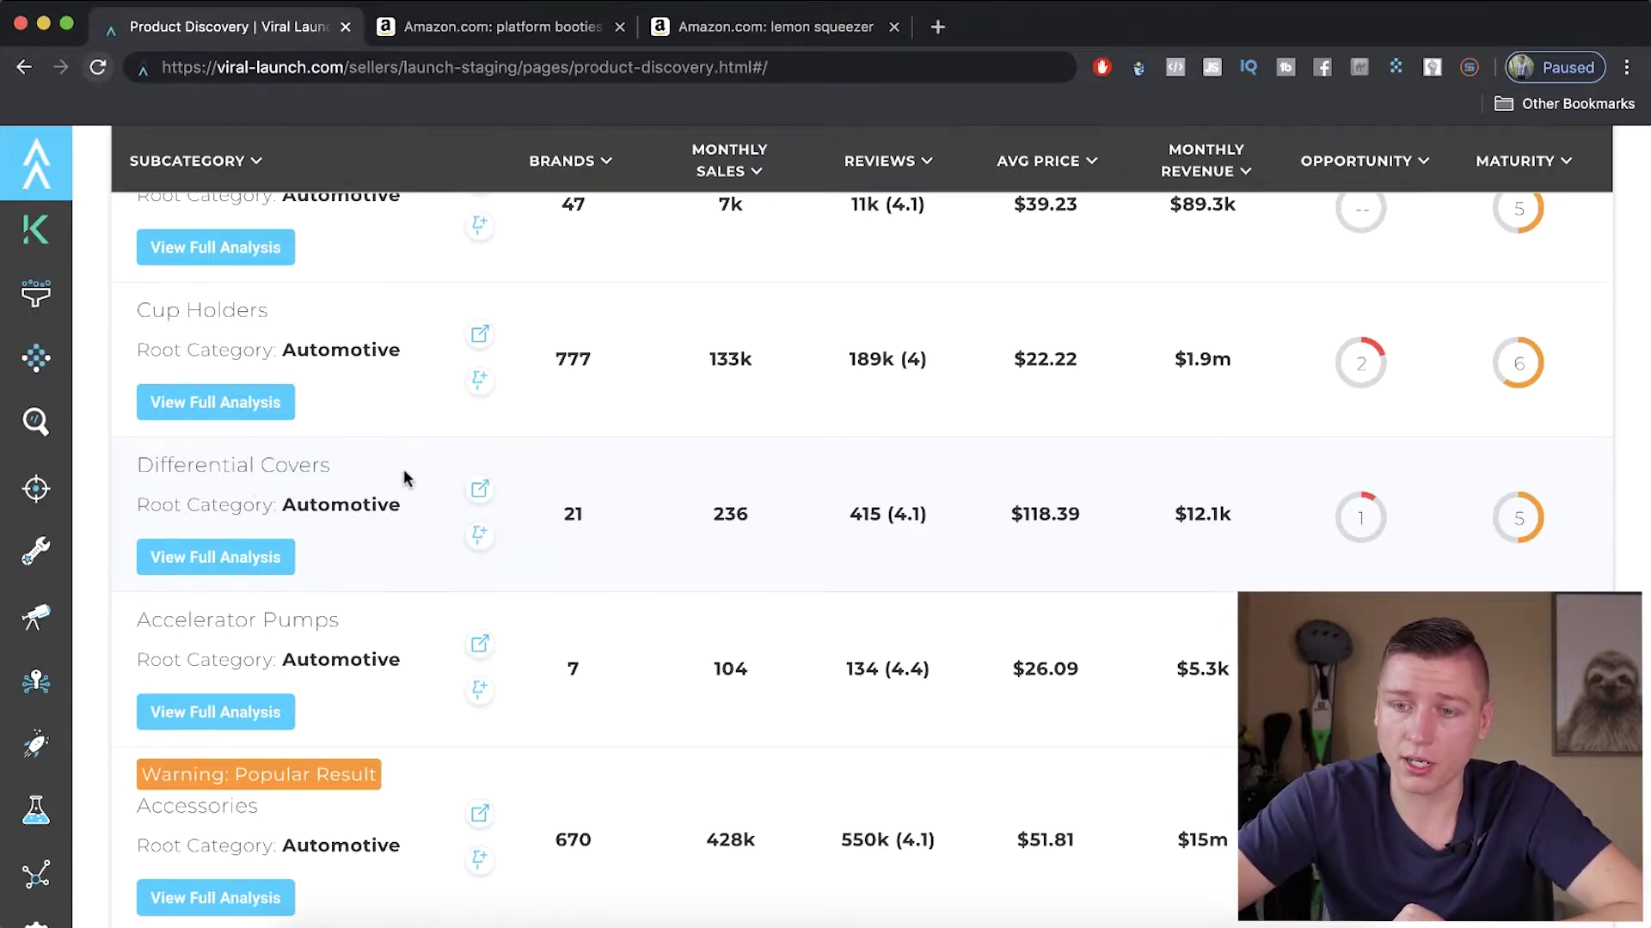
scroll(405, 478, up, 5)
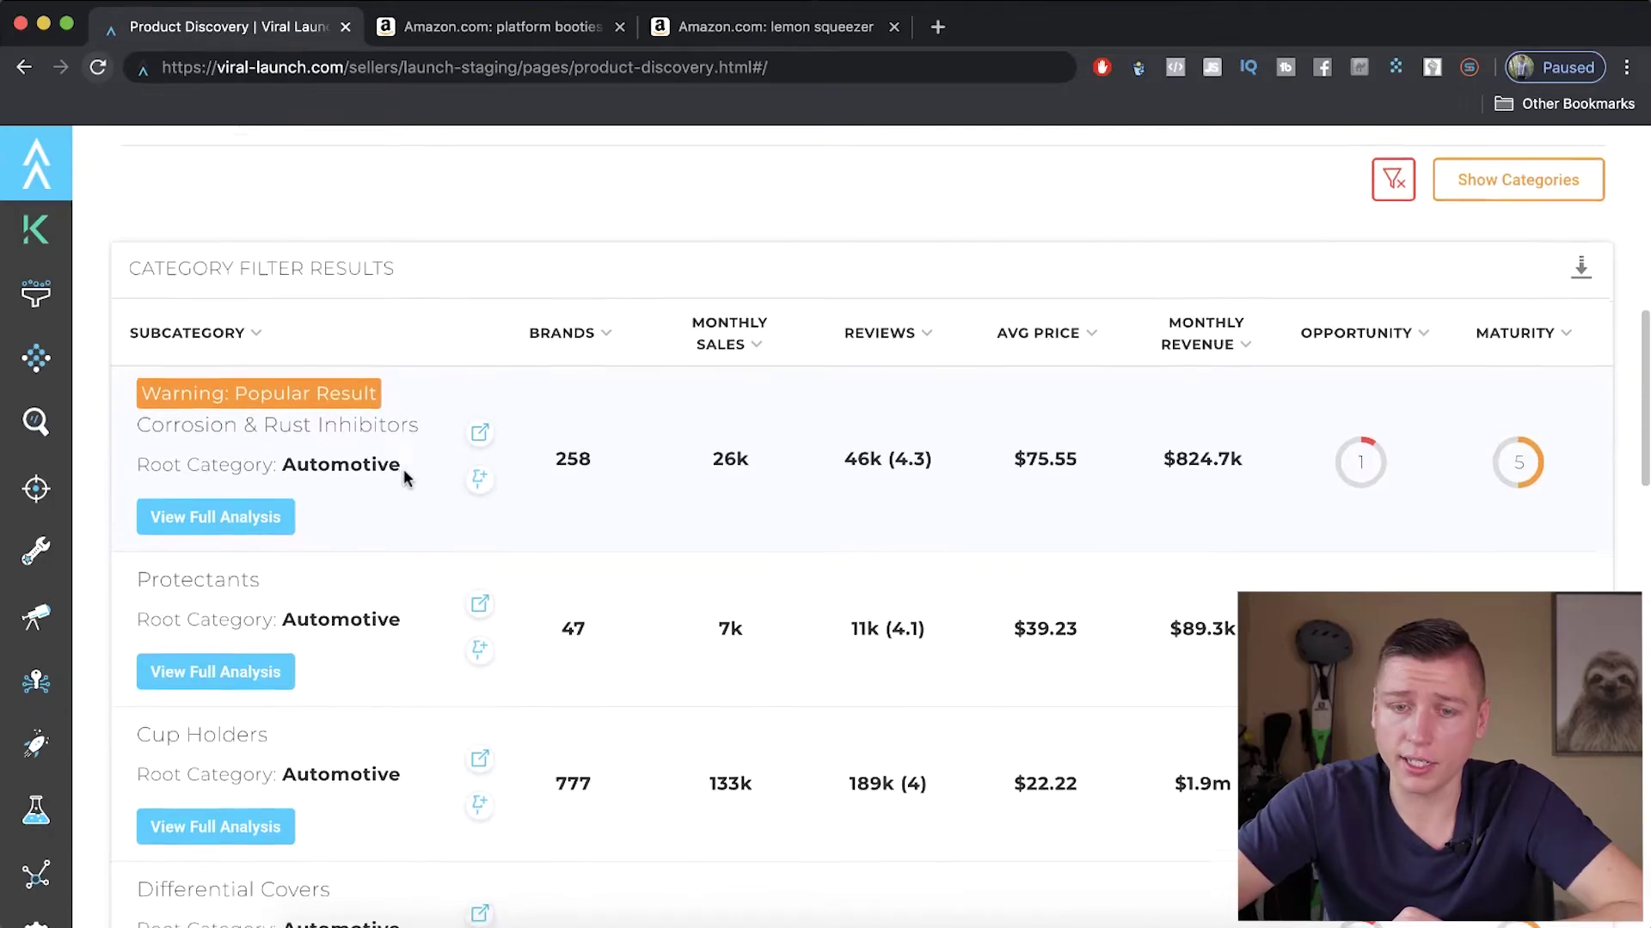
scroll(406, 478, down, 1)
scroll(406, 478, up, 3)
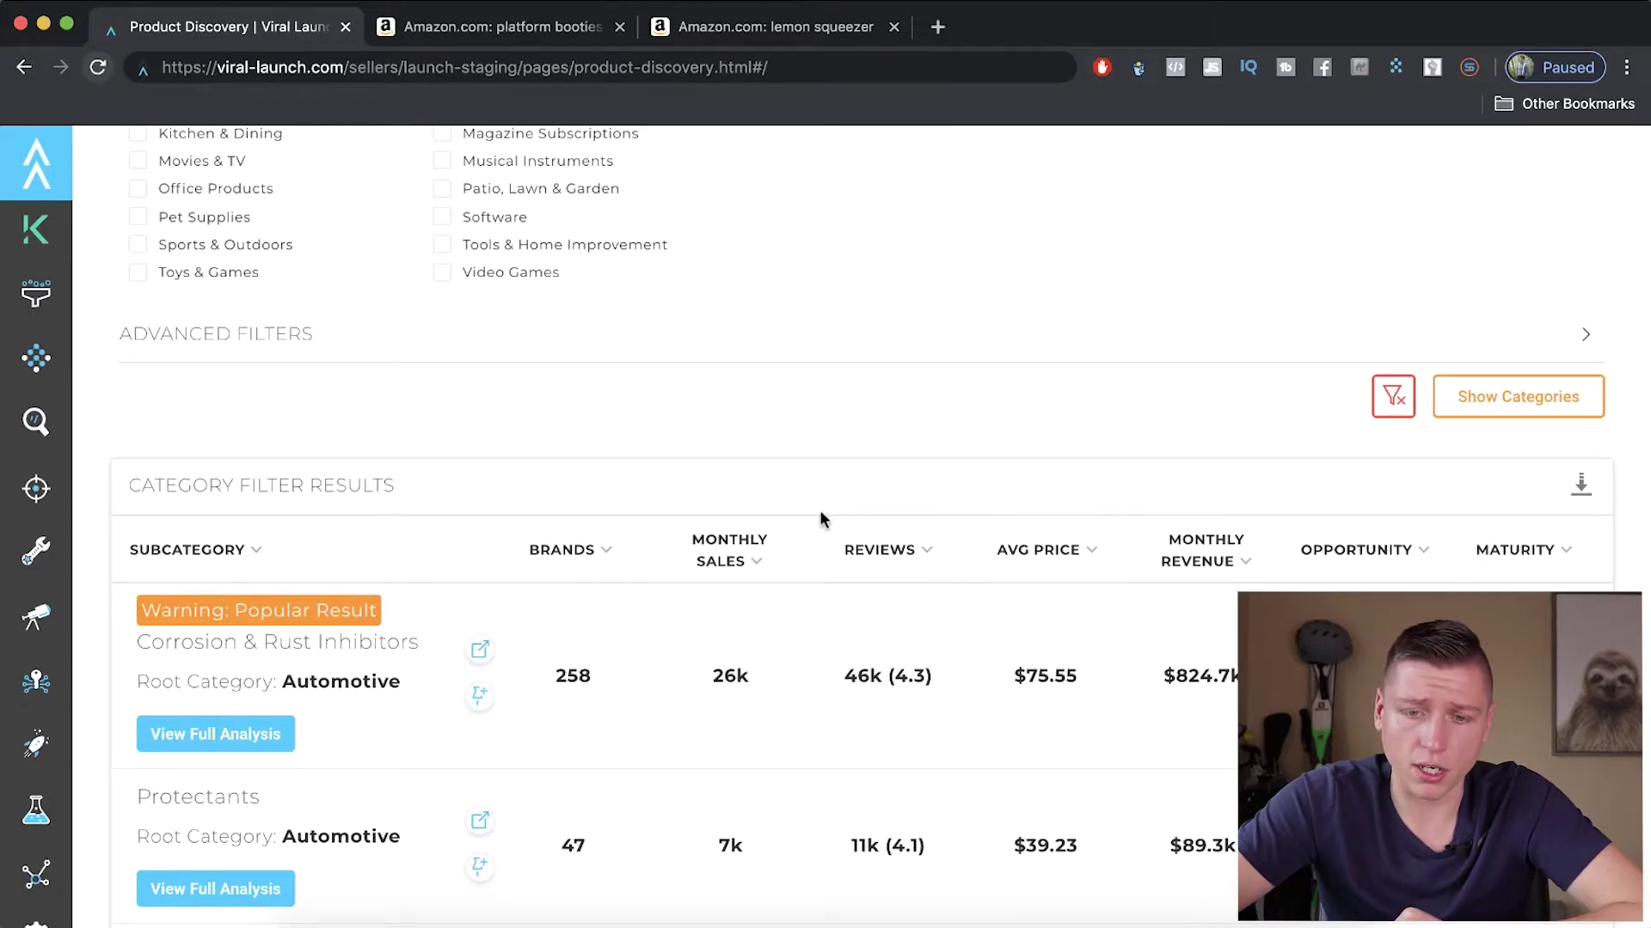
scroll(843, 623, up, 2)
scroll(847, 584, up, 5)
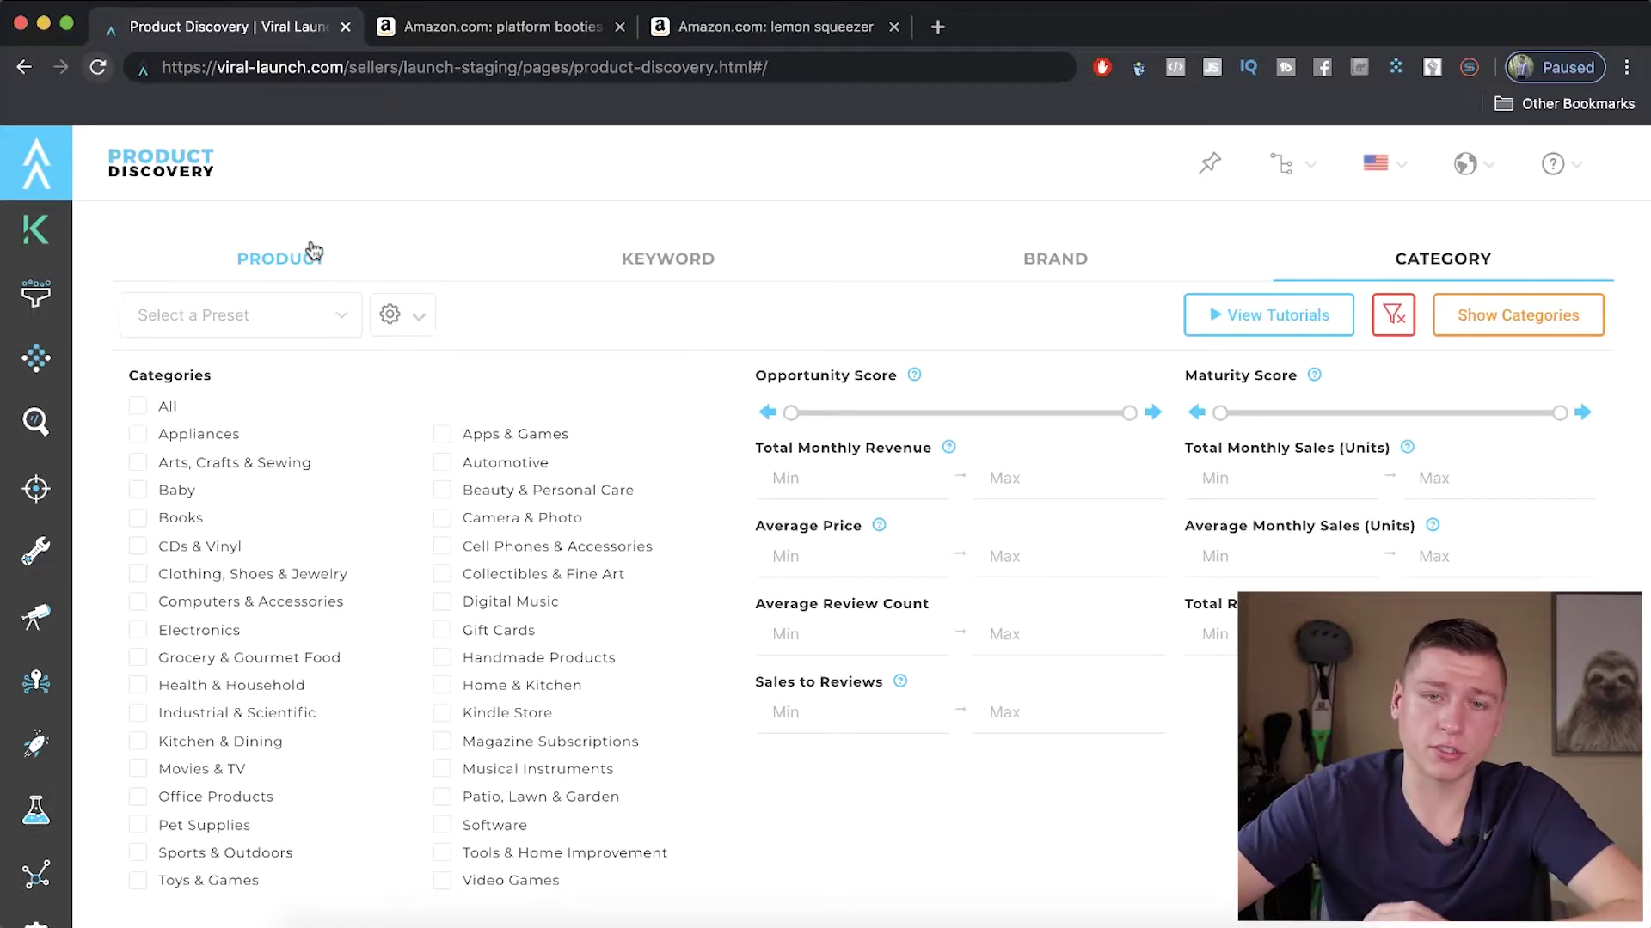
Close the Amazon platform booties page and open the Market Intelligence product search.
mouse_move(38, 297)
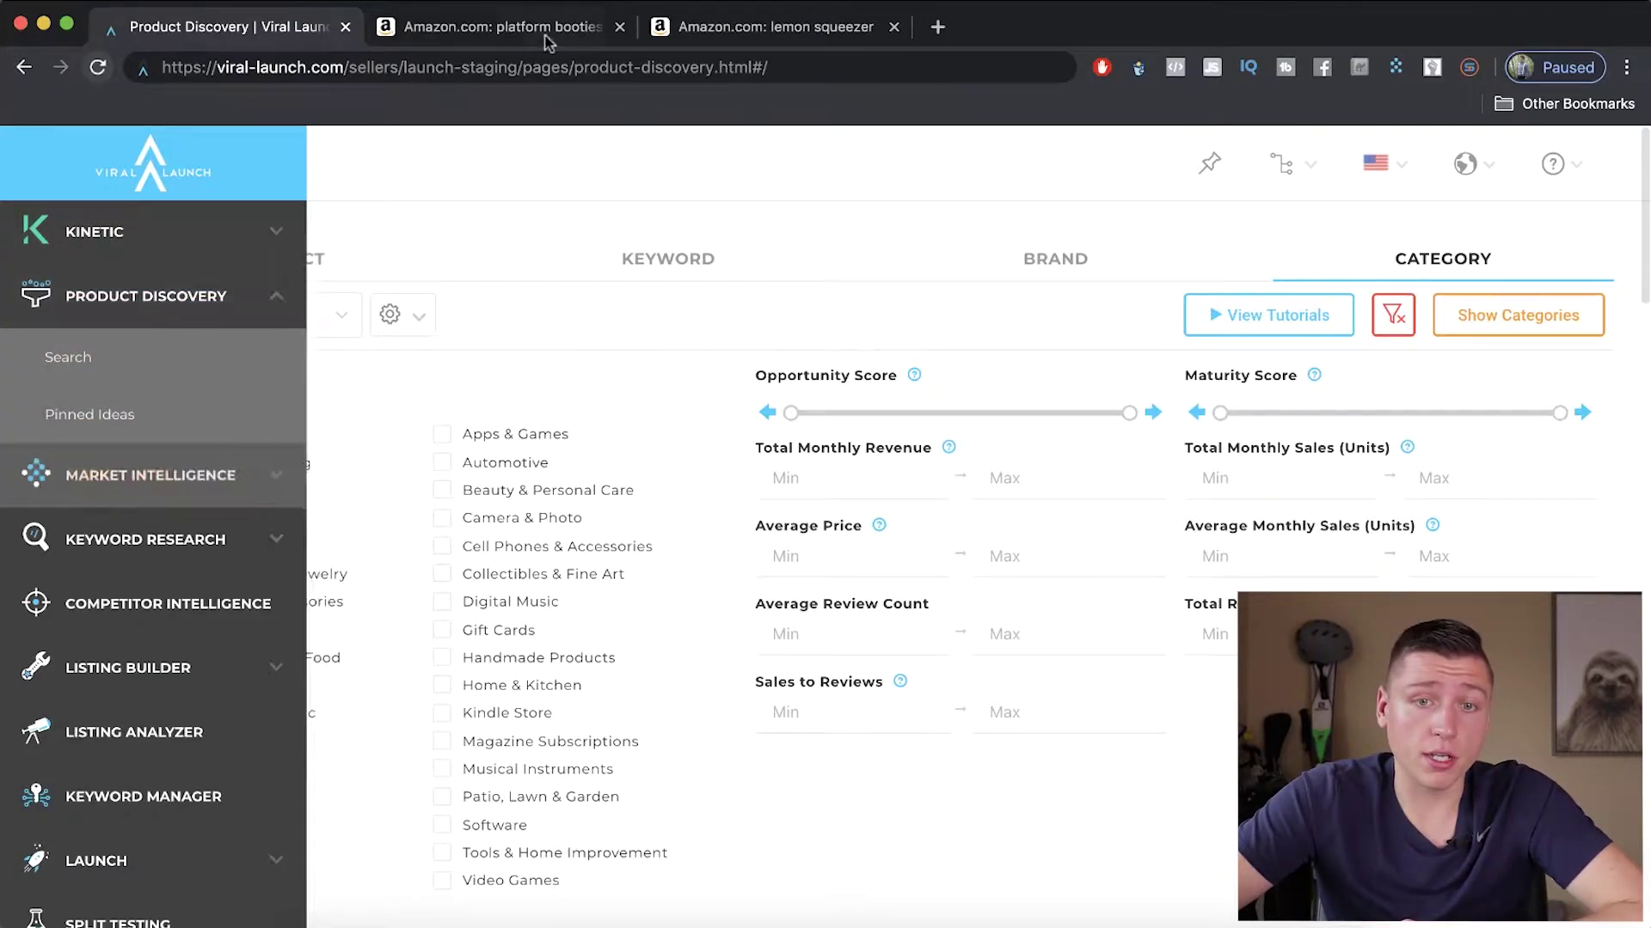
click(619, 27)
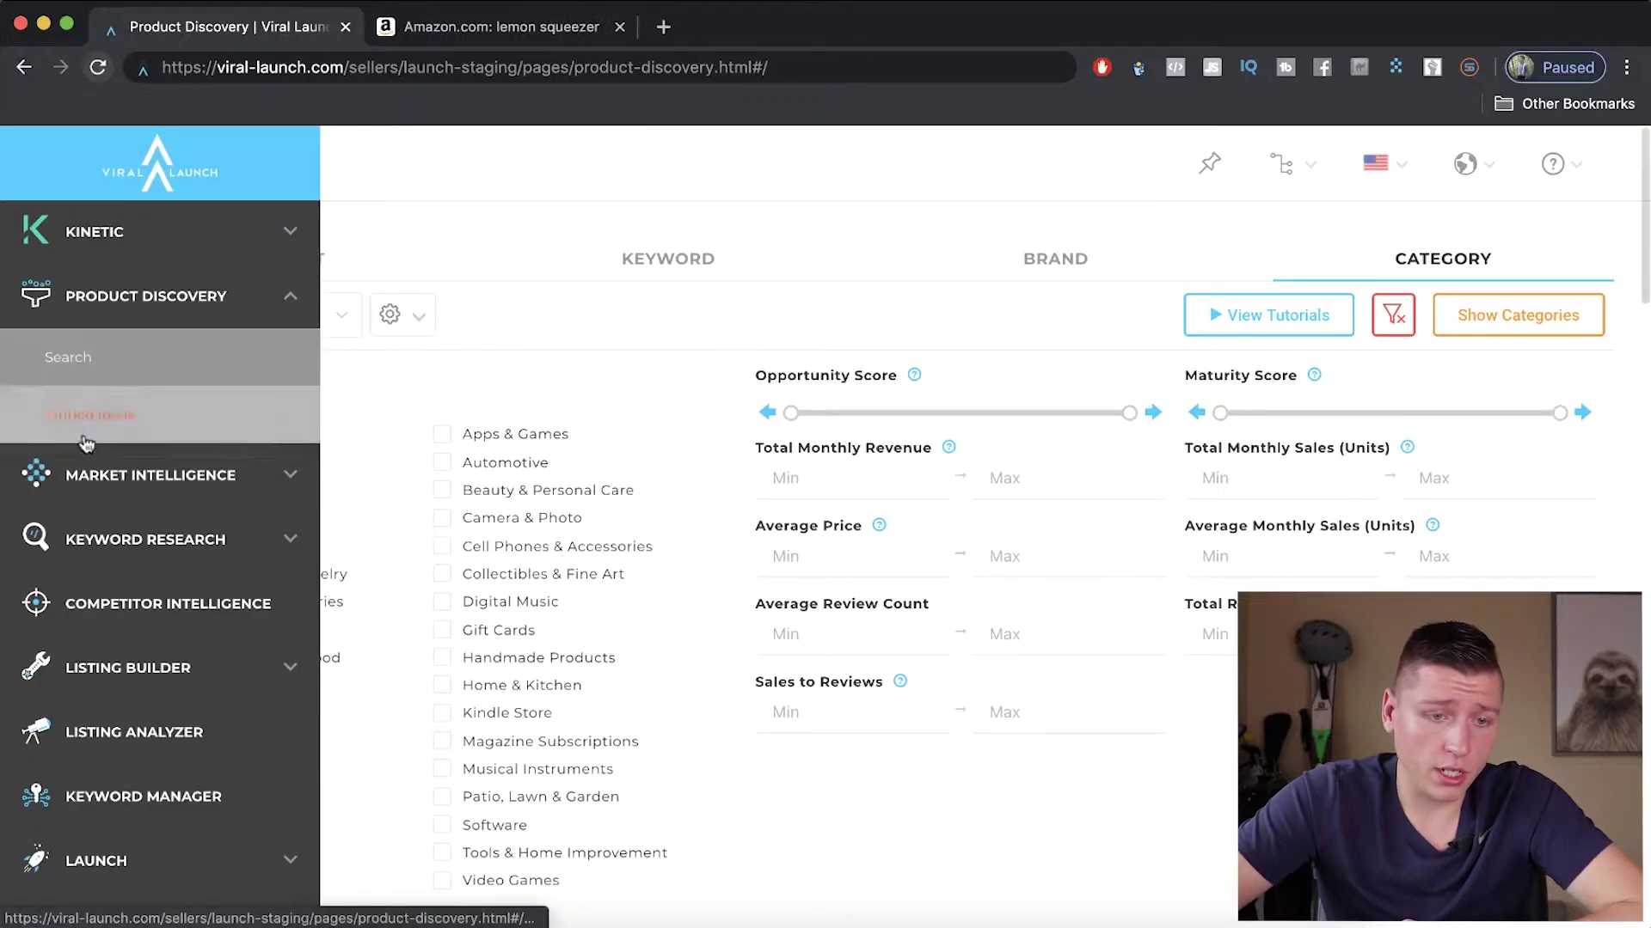
click(48, 475)
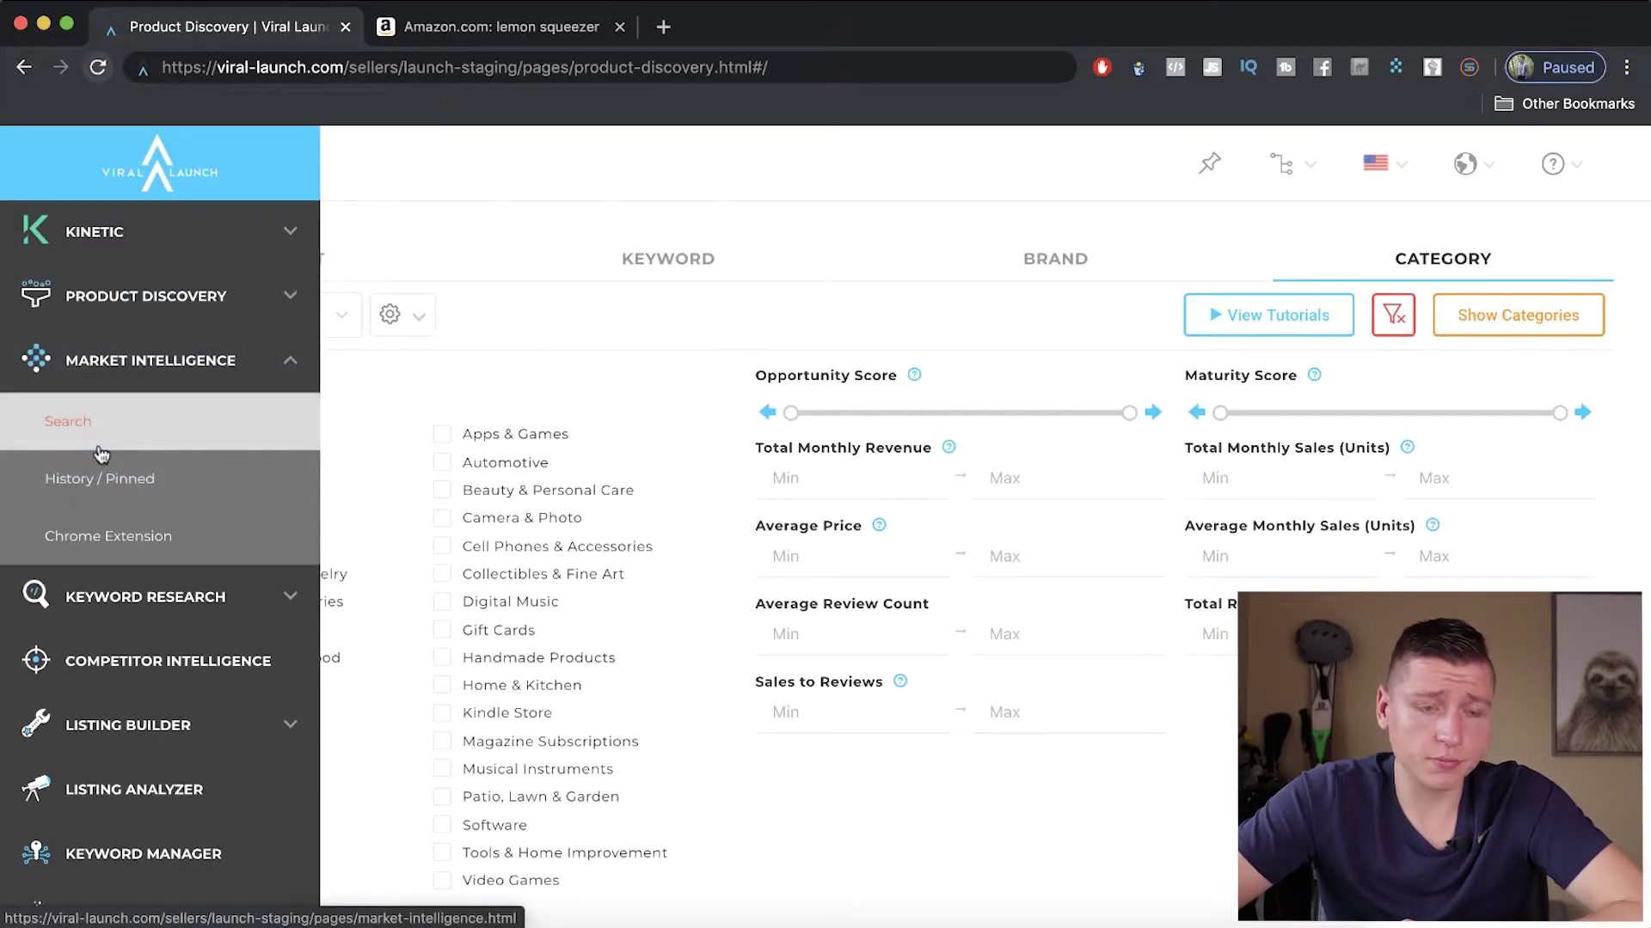
click(100, 445)
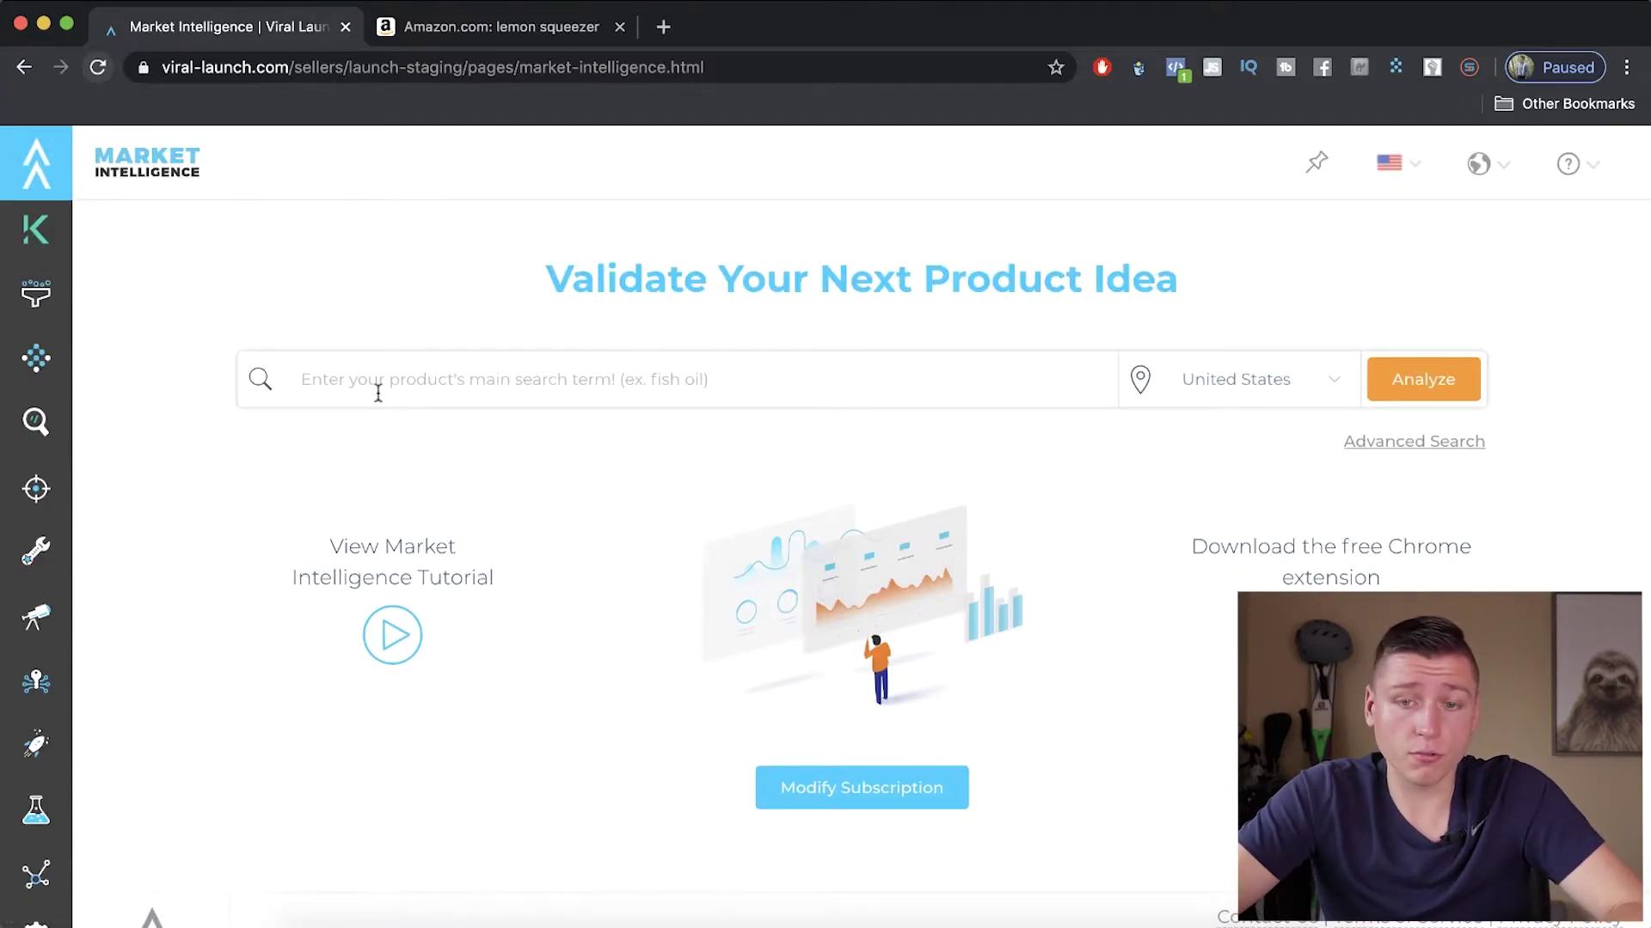
Analyze the United States market for the search term "lemon squeezer".
text(lemon squeezer)
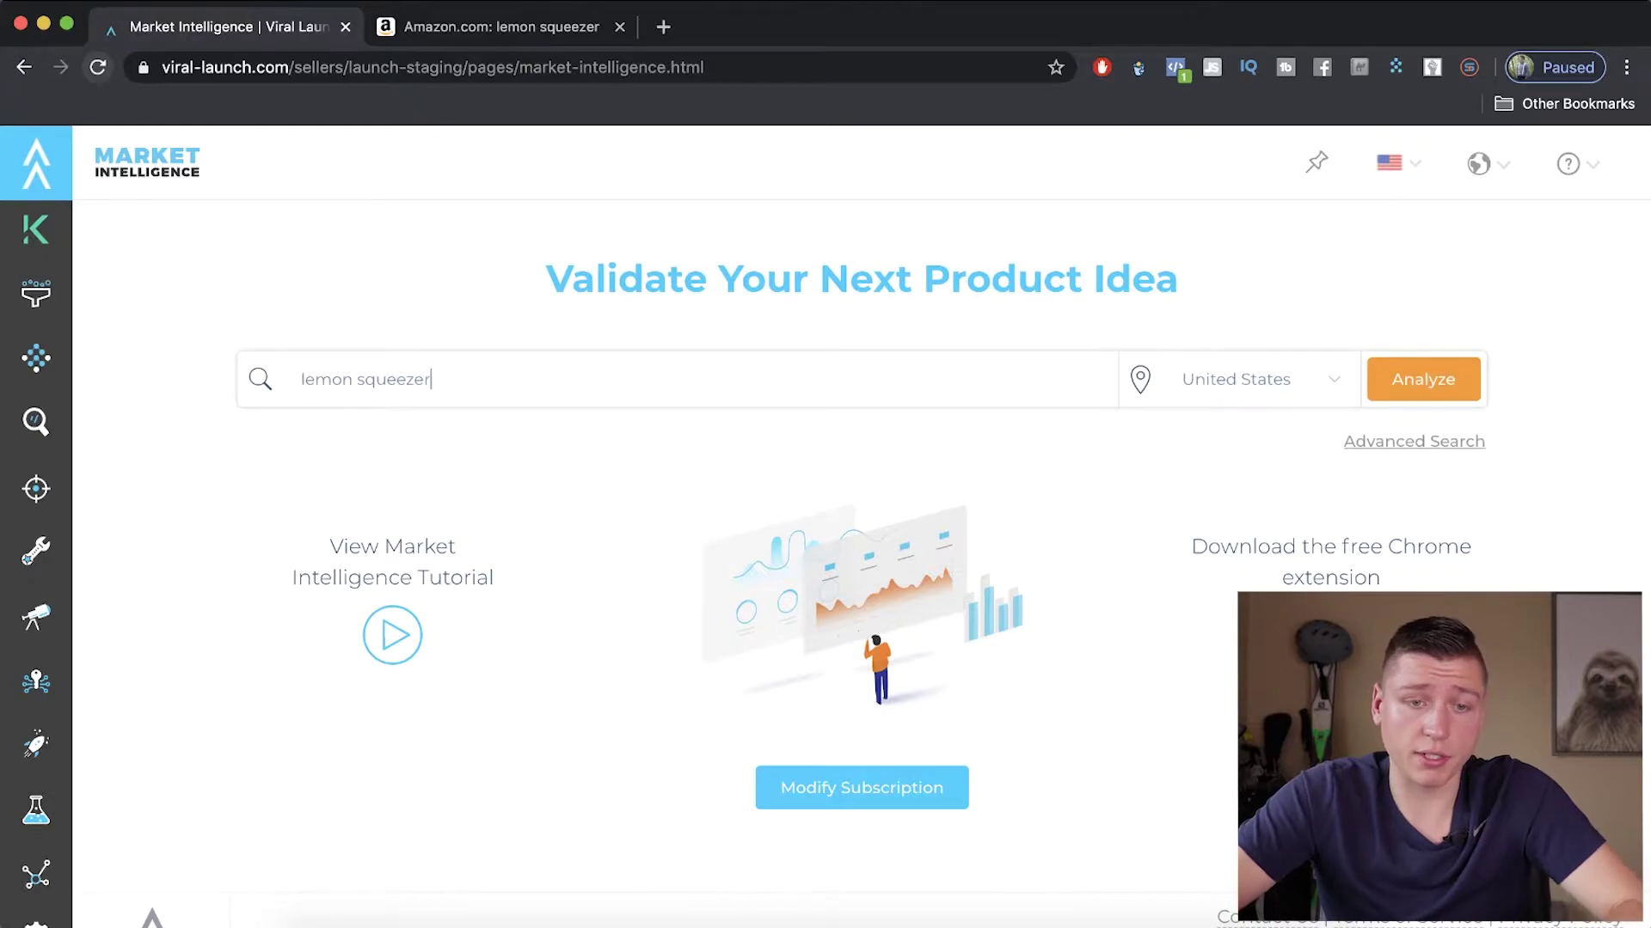
key(Return)
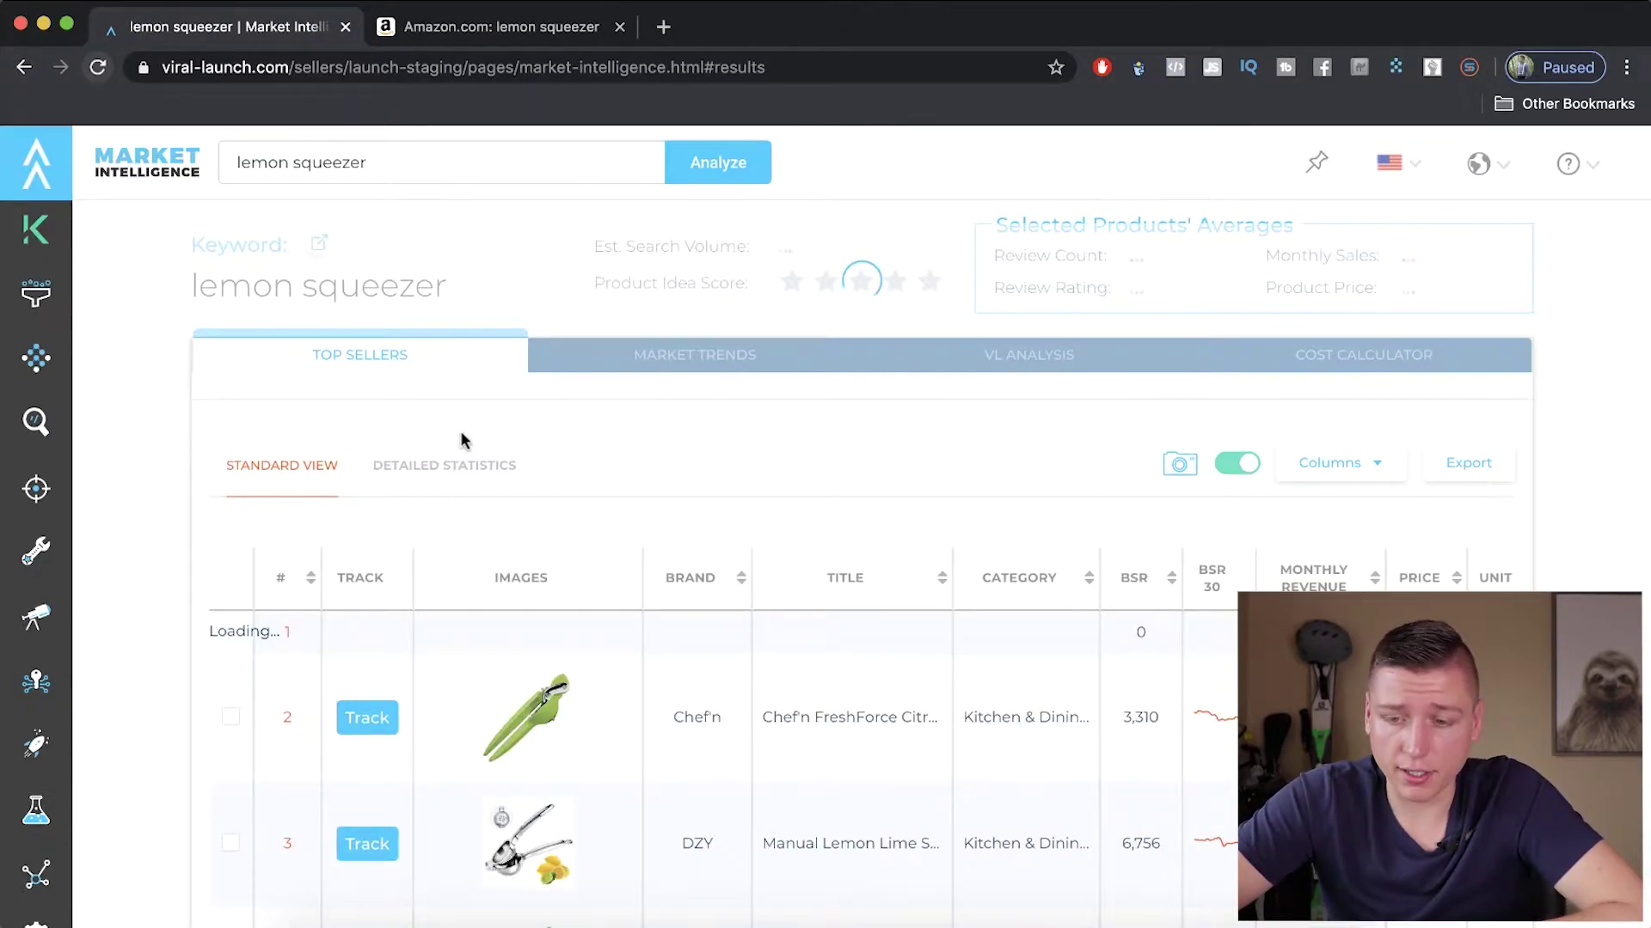
scroll(526, 469, down, 1)
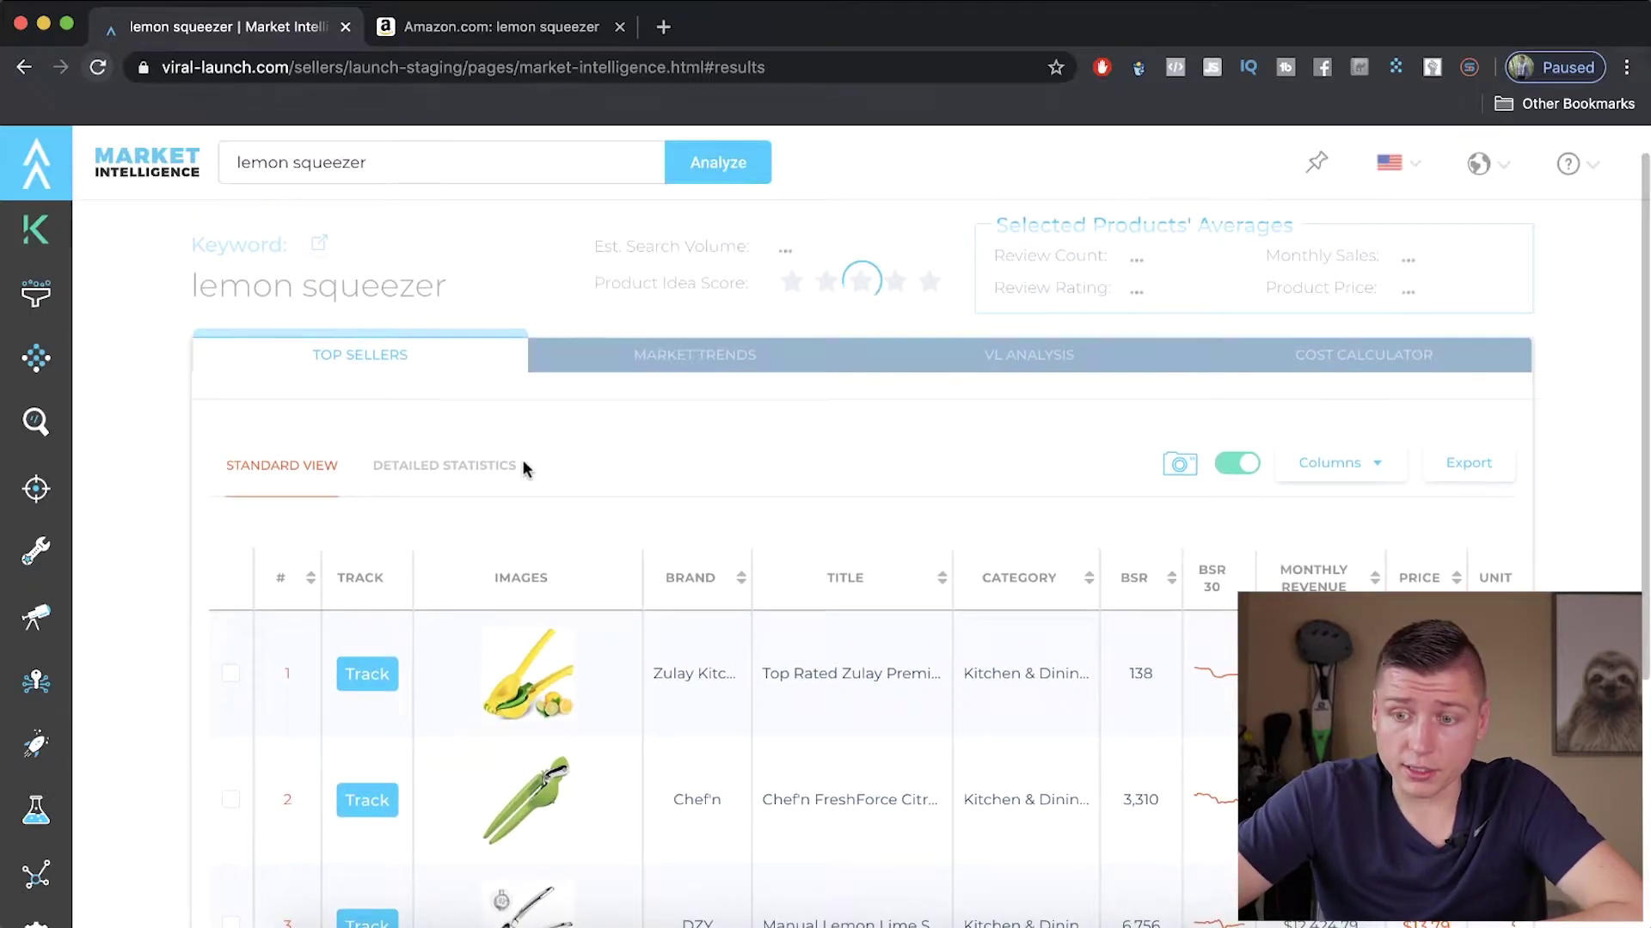
scroll(526, 469, down, 3)
scroll(523, 469, up, 4)
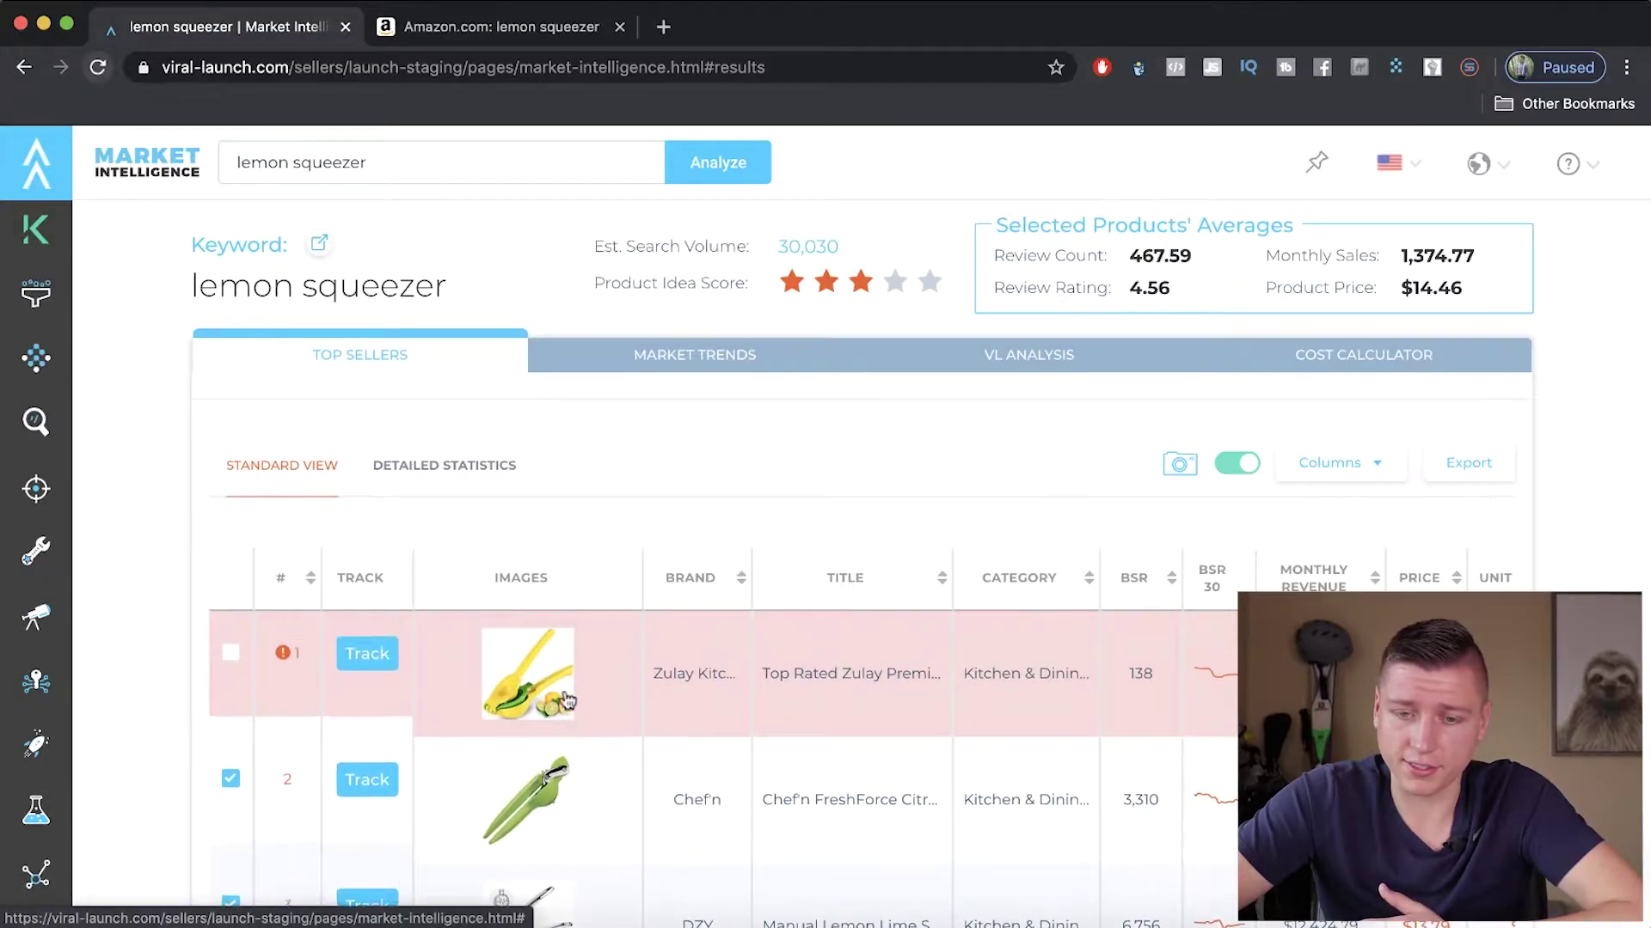
Examine the lemon squeezer top sellers' monthly revenue, price, unit margin, monthly sales and review quantity.
scroll(646, 394, down, 5)
scroll(939, 572, right, 4)
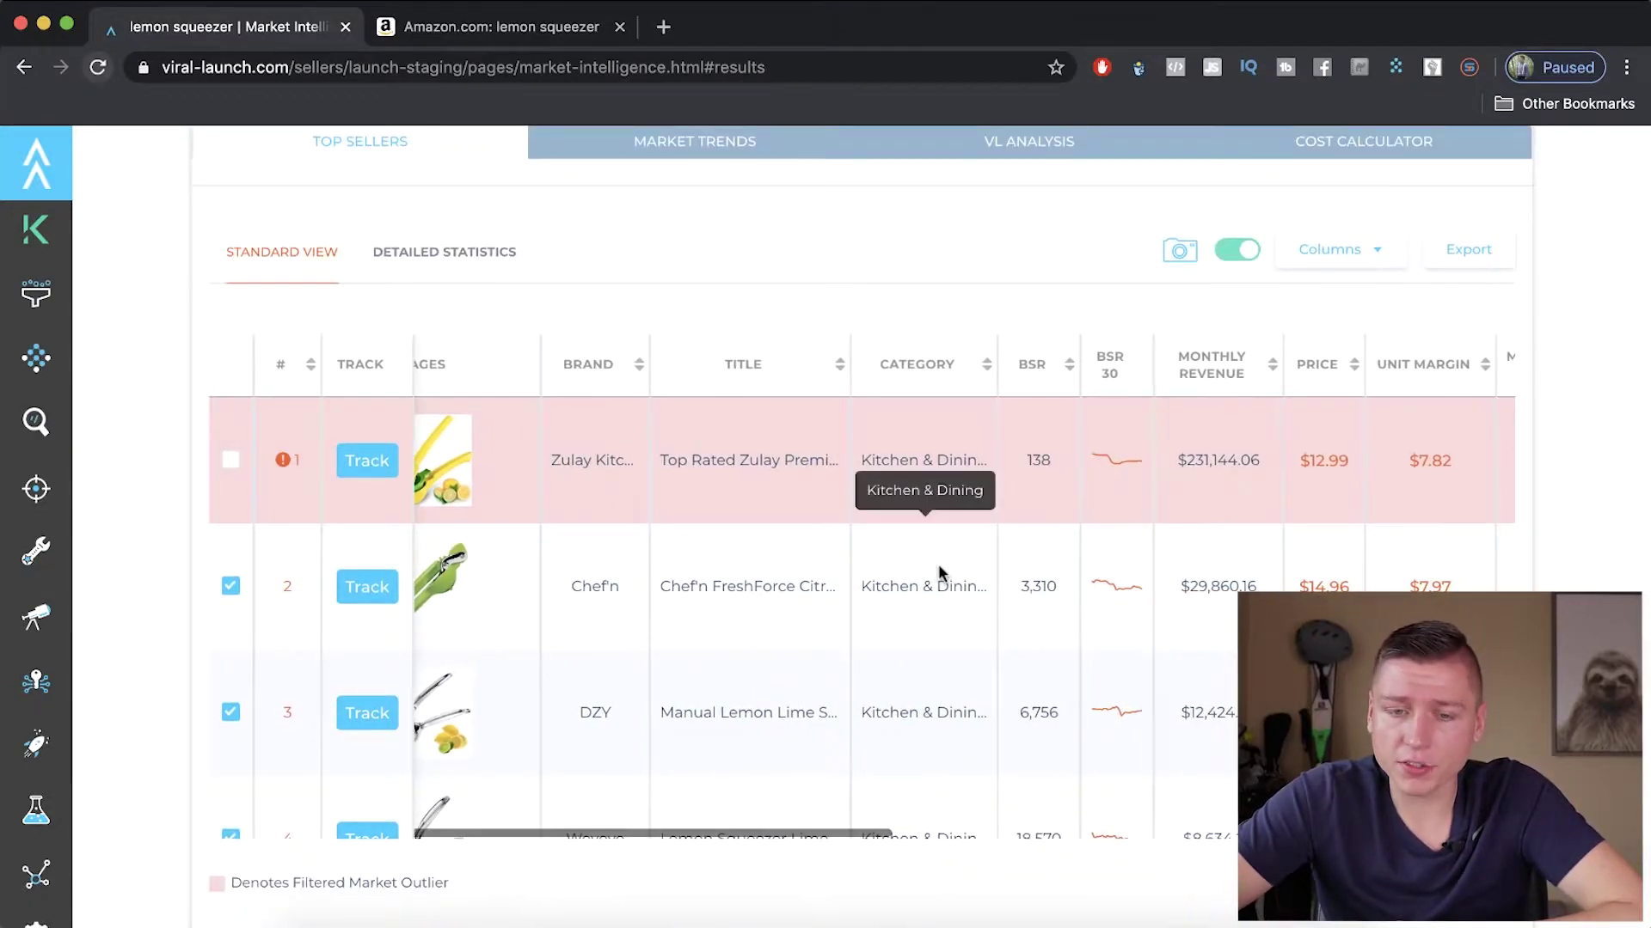
scroll(939, 572, up, 2)
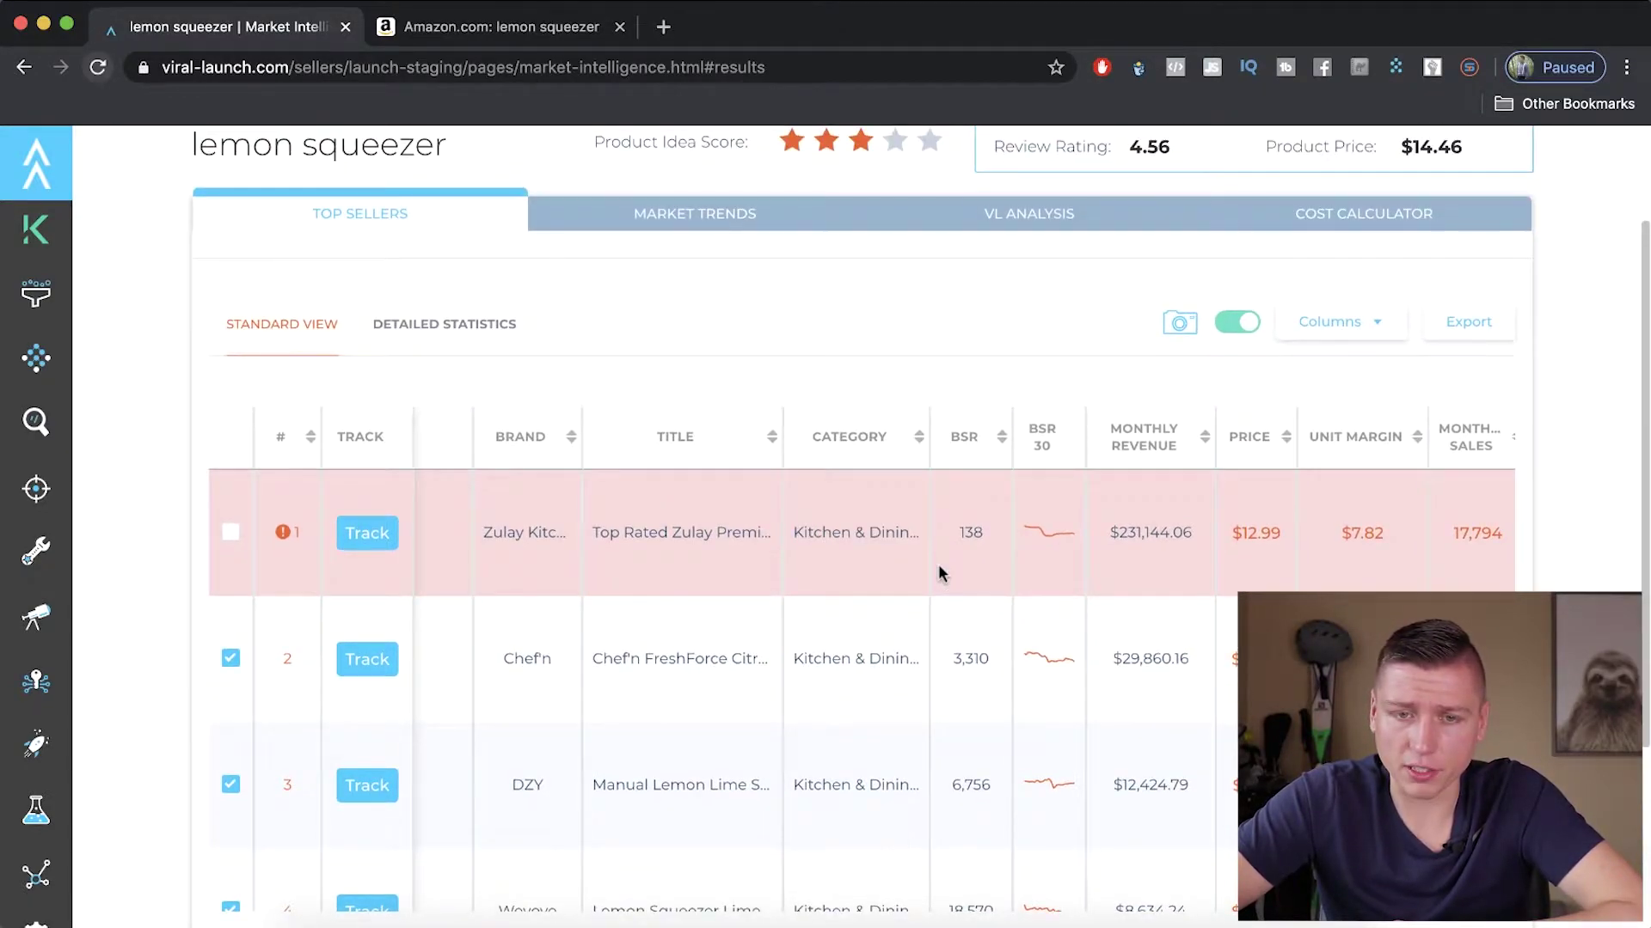
scroll(895, 427, down, 3)
scroll(1042, 525, right, 3)
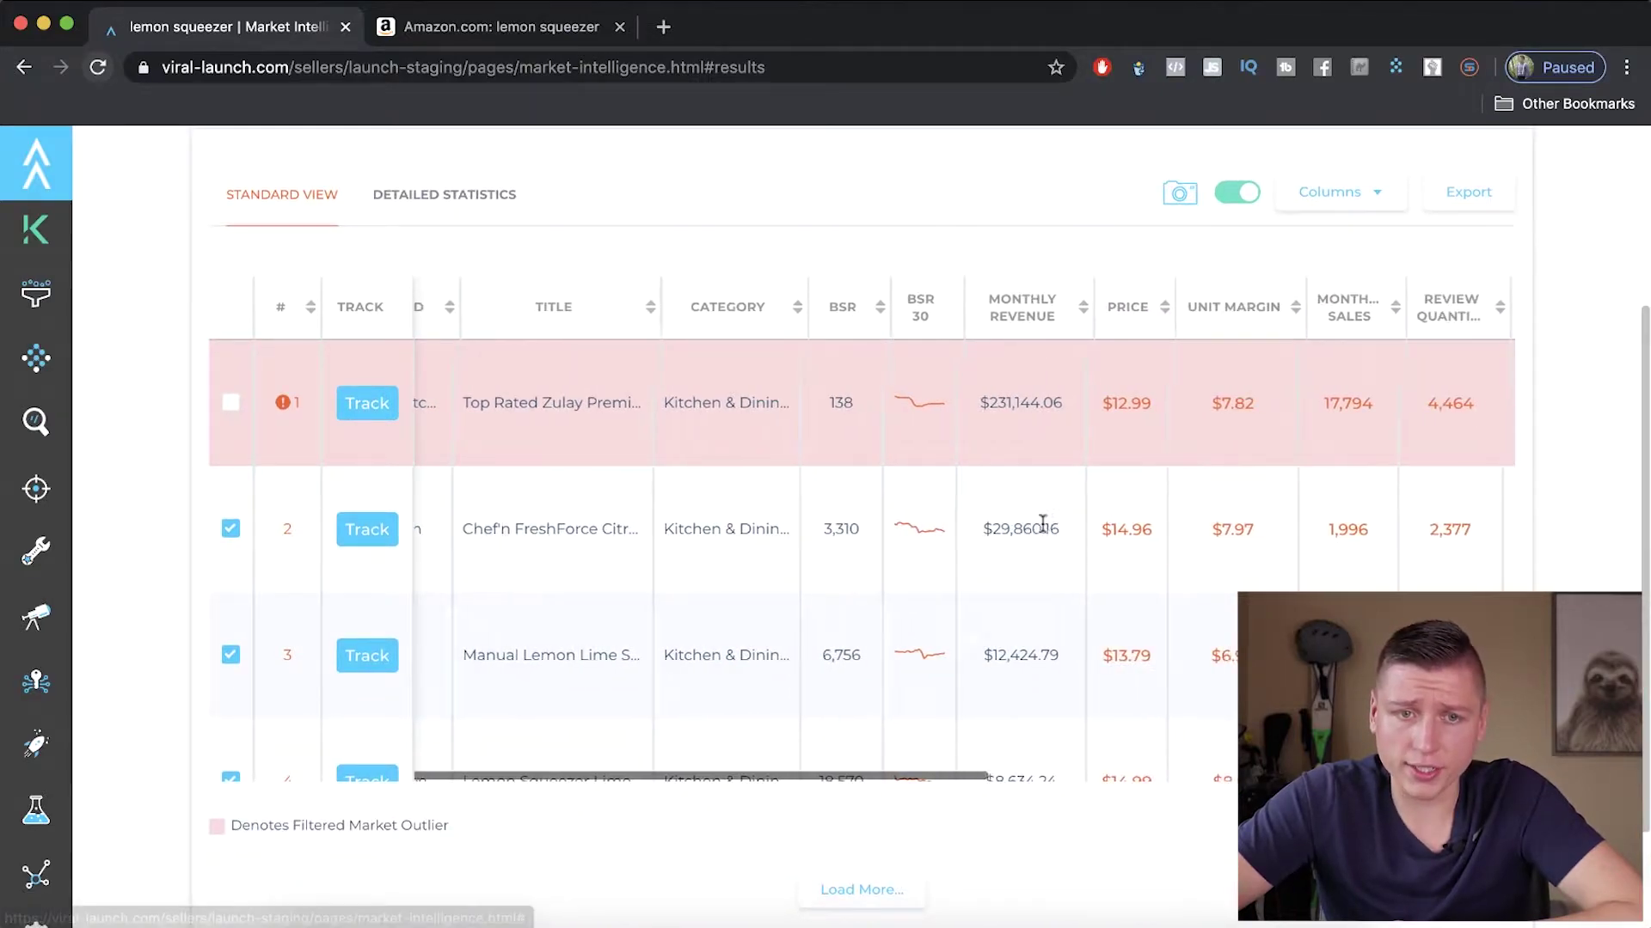
scroll(1042, 525, right, 3)
Run the Market Intelligence extension on the Amazon lemon squeezer results, view its top sellers and close it.
click(502, 26)
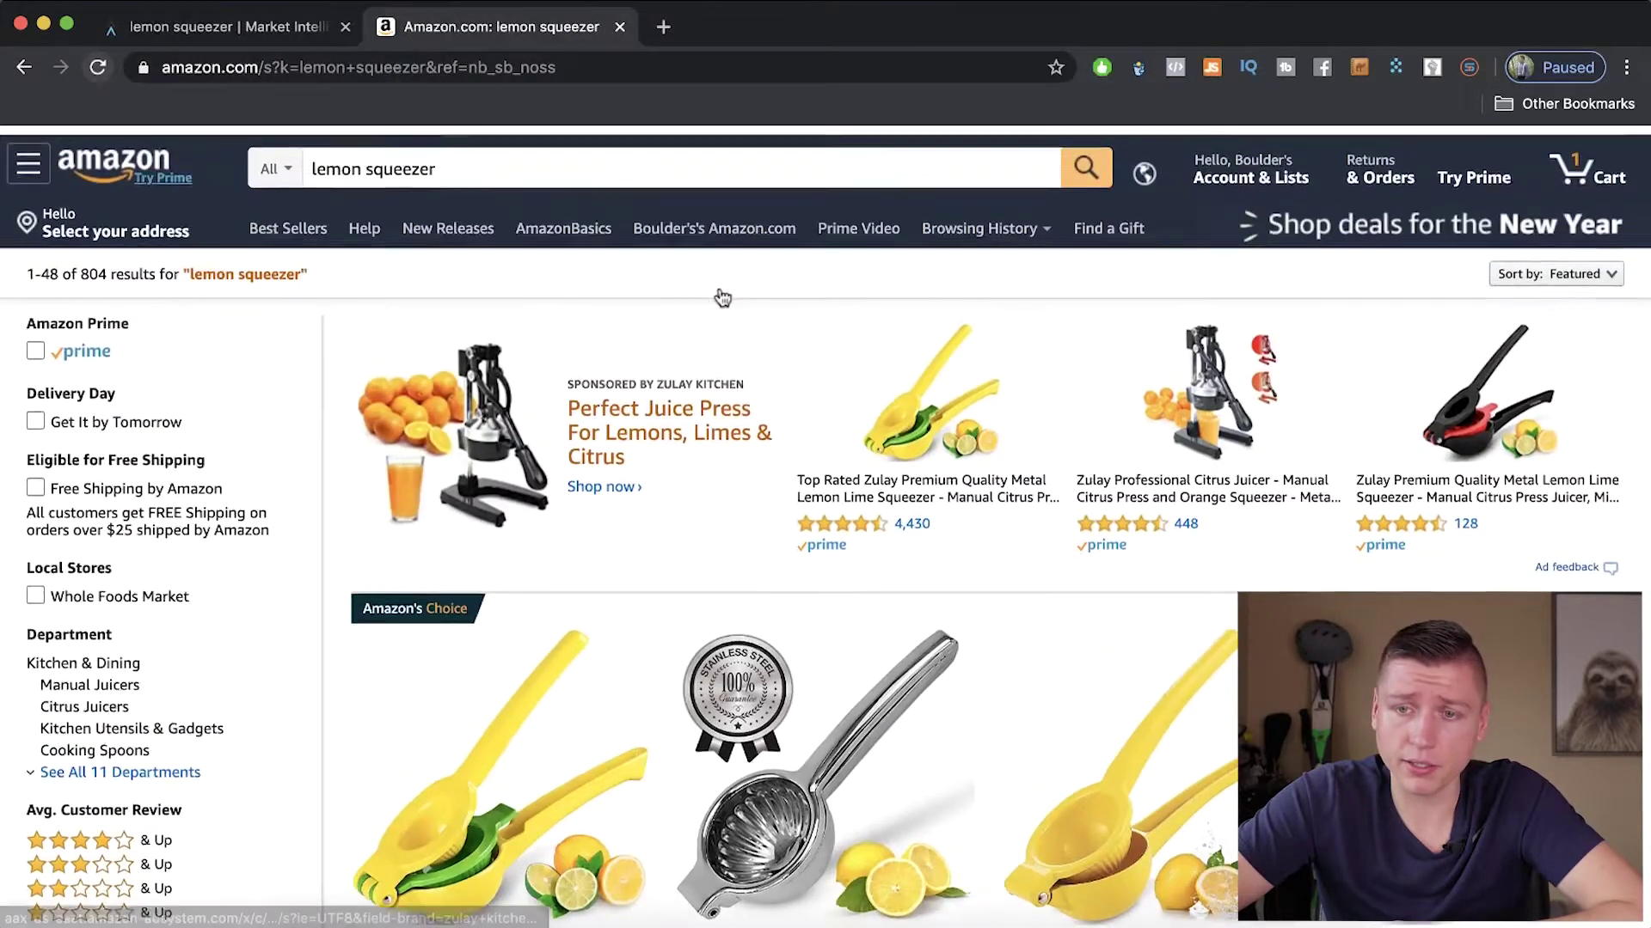
scroll(722, 297, down, 1)
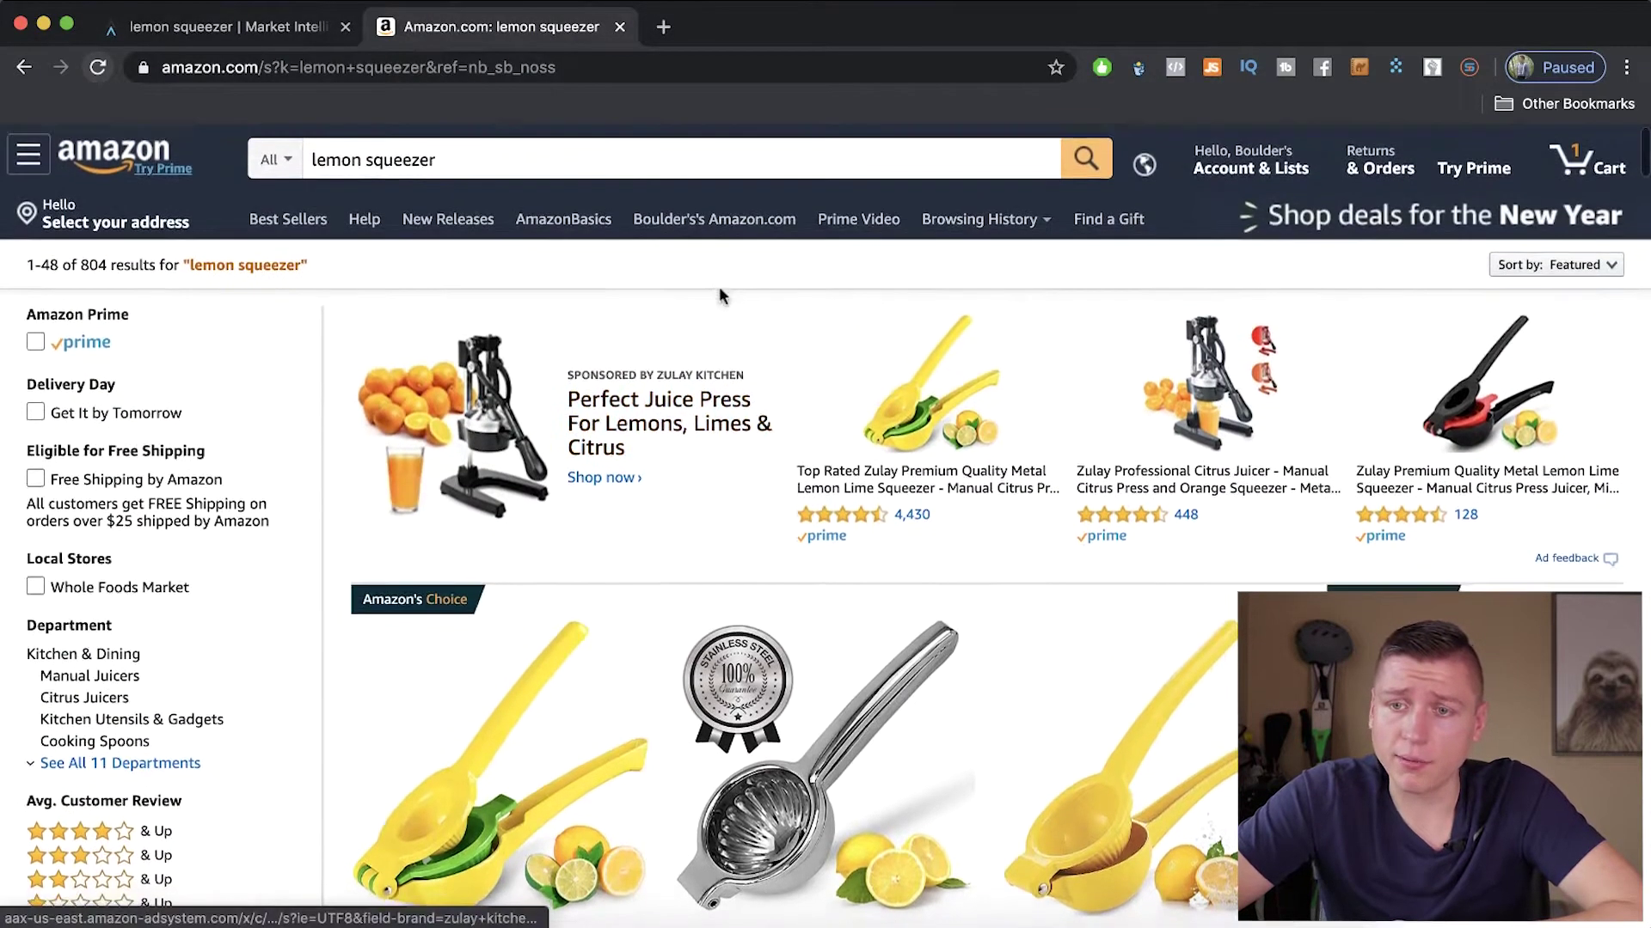
click(1396, 68)
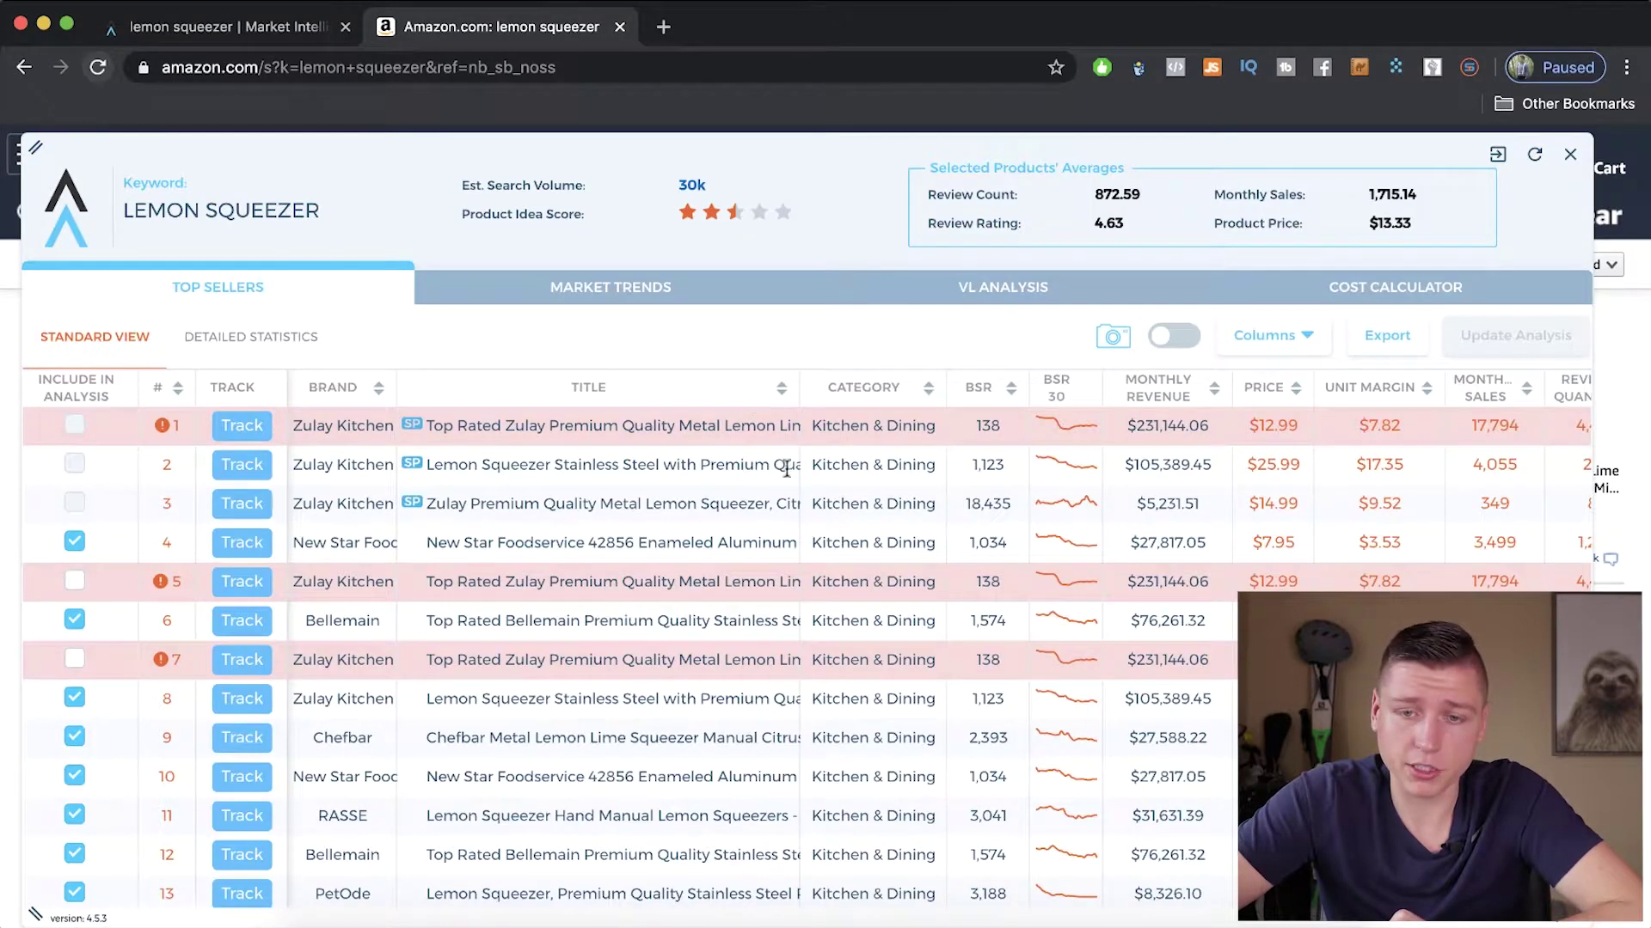
drag(1513, 133, 1444, 425)
click(1630, 154)
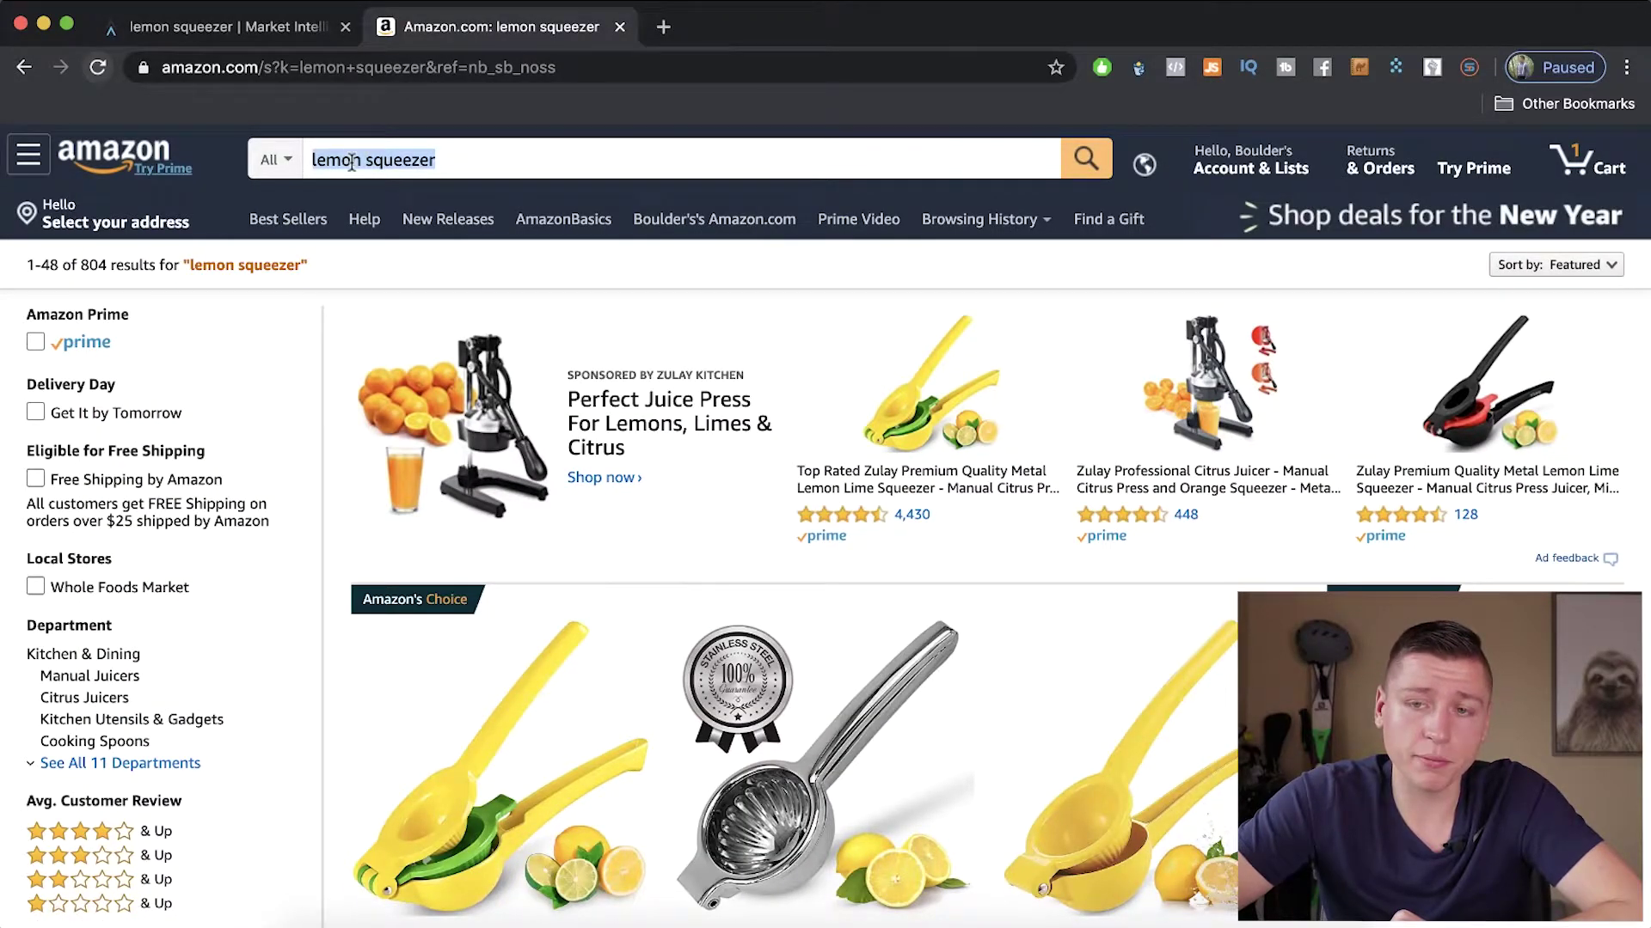
Run the Market Intelligence extension on the Amazon lemon squeezer results and compare it with the web version's top sellers table.
click(1395, 73)
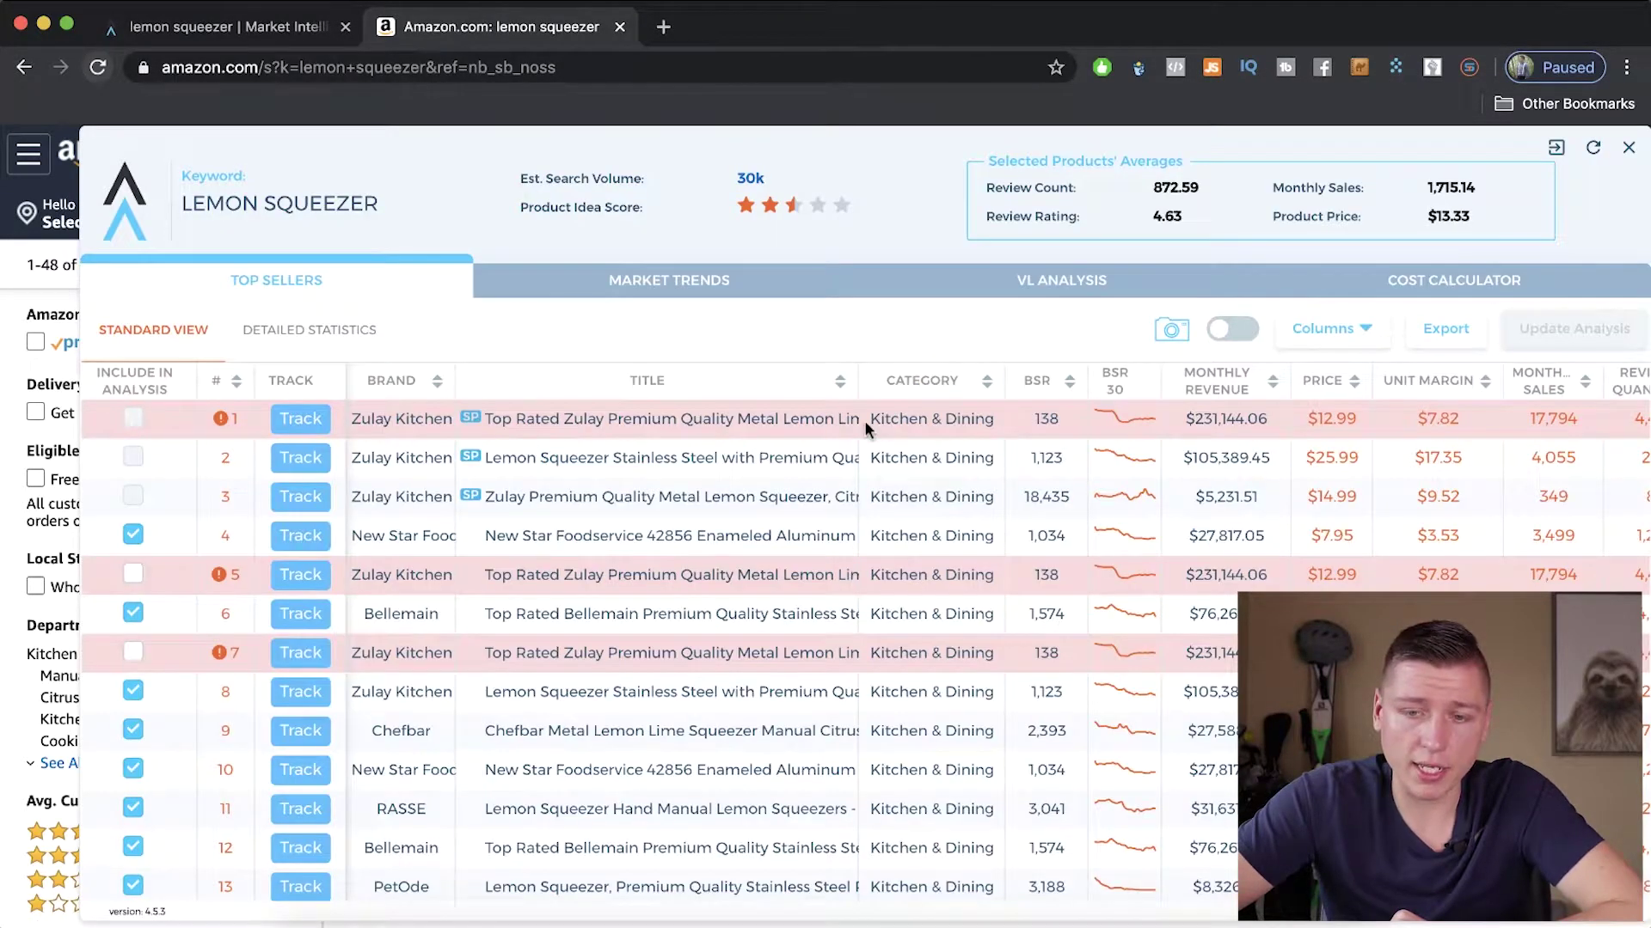
click(225, 33)
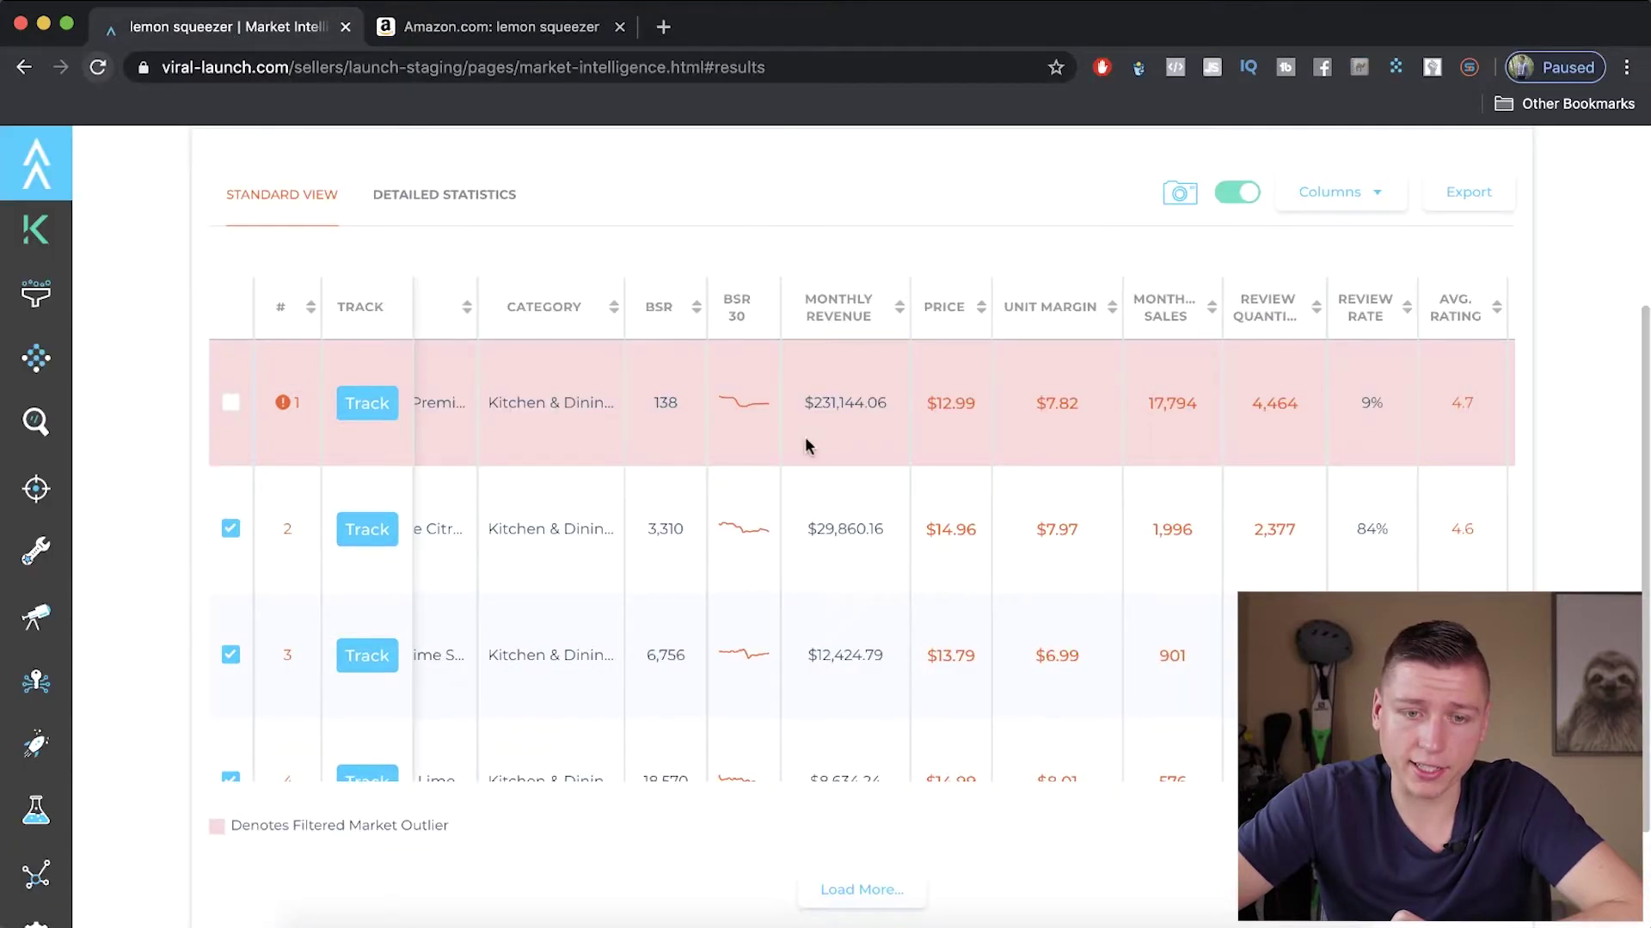
click(507, 27)
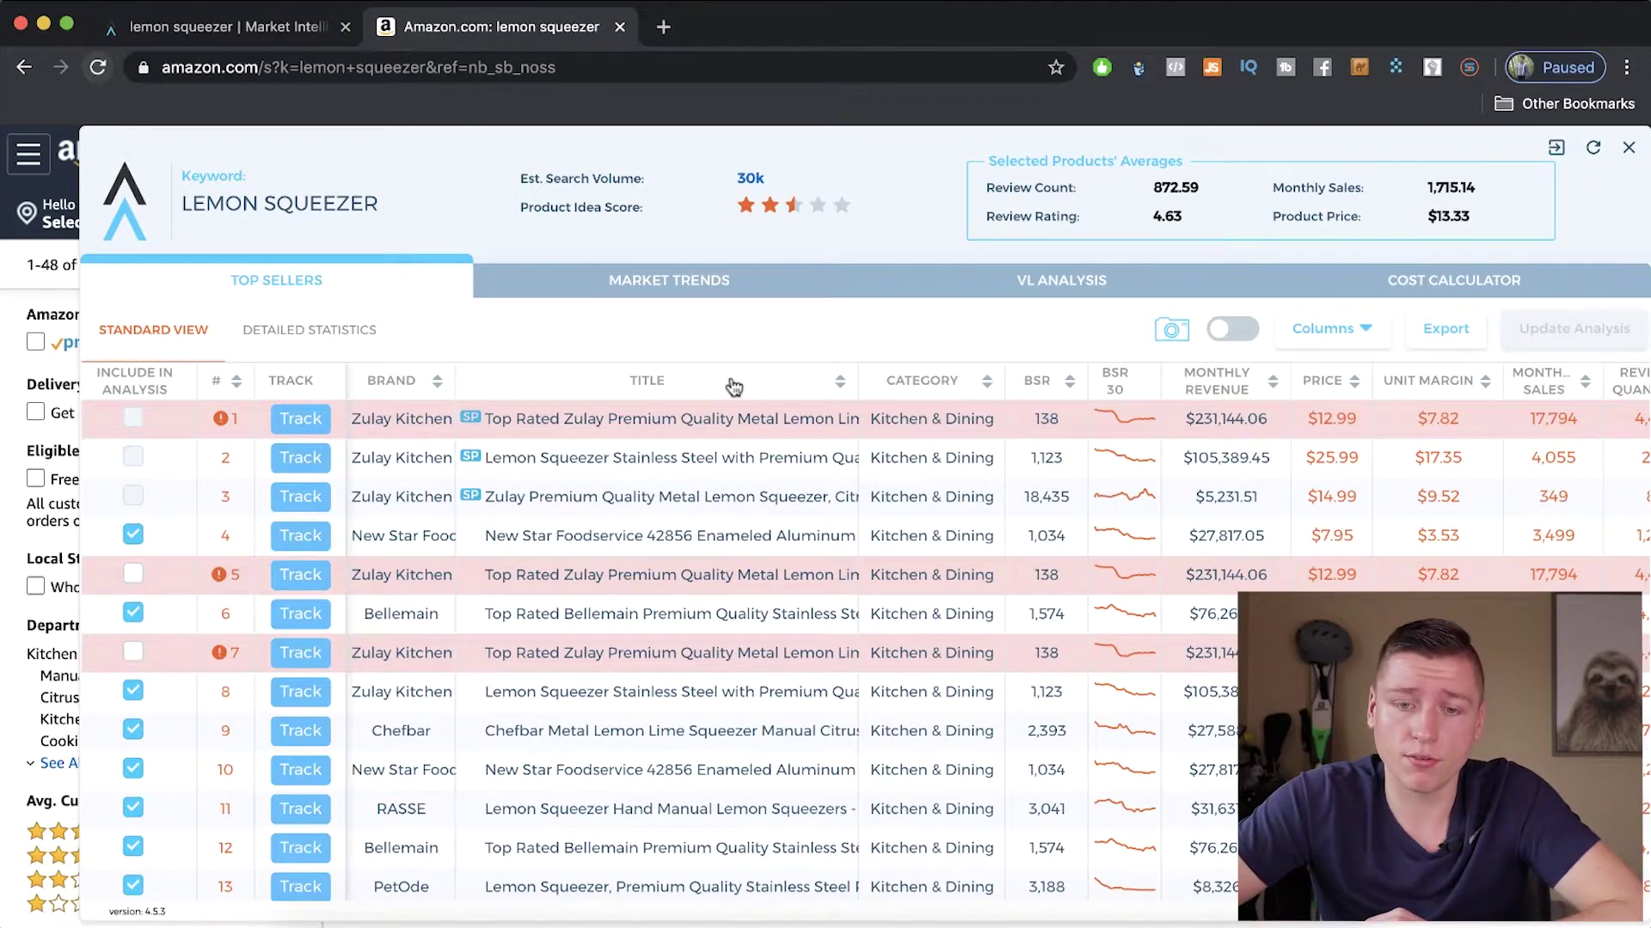
Examine the extension's lemon squeezer top sellers across BSR, monthly revenue, price, unit margin, monthly sales, reviews and fulfillment.
scroll(978, 692, right, 2)
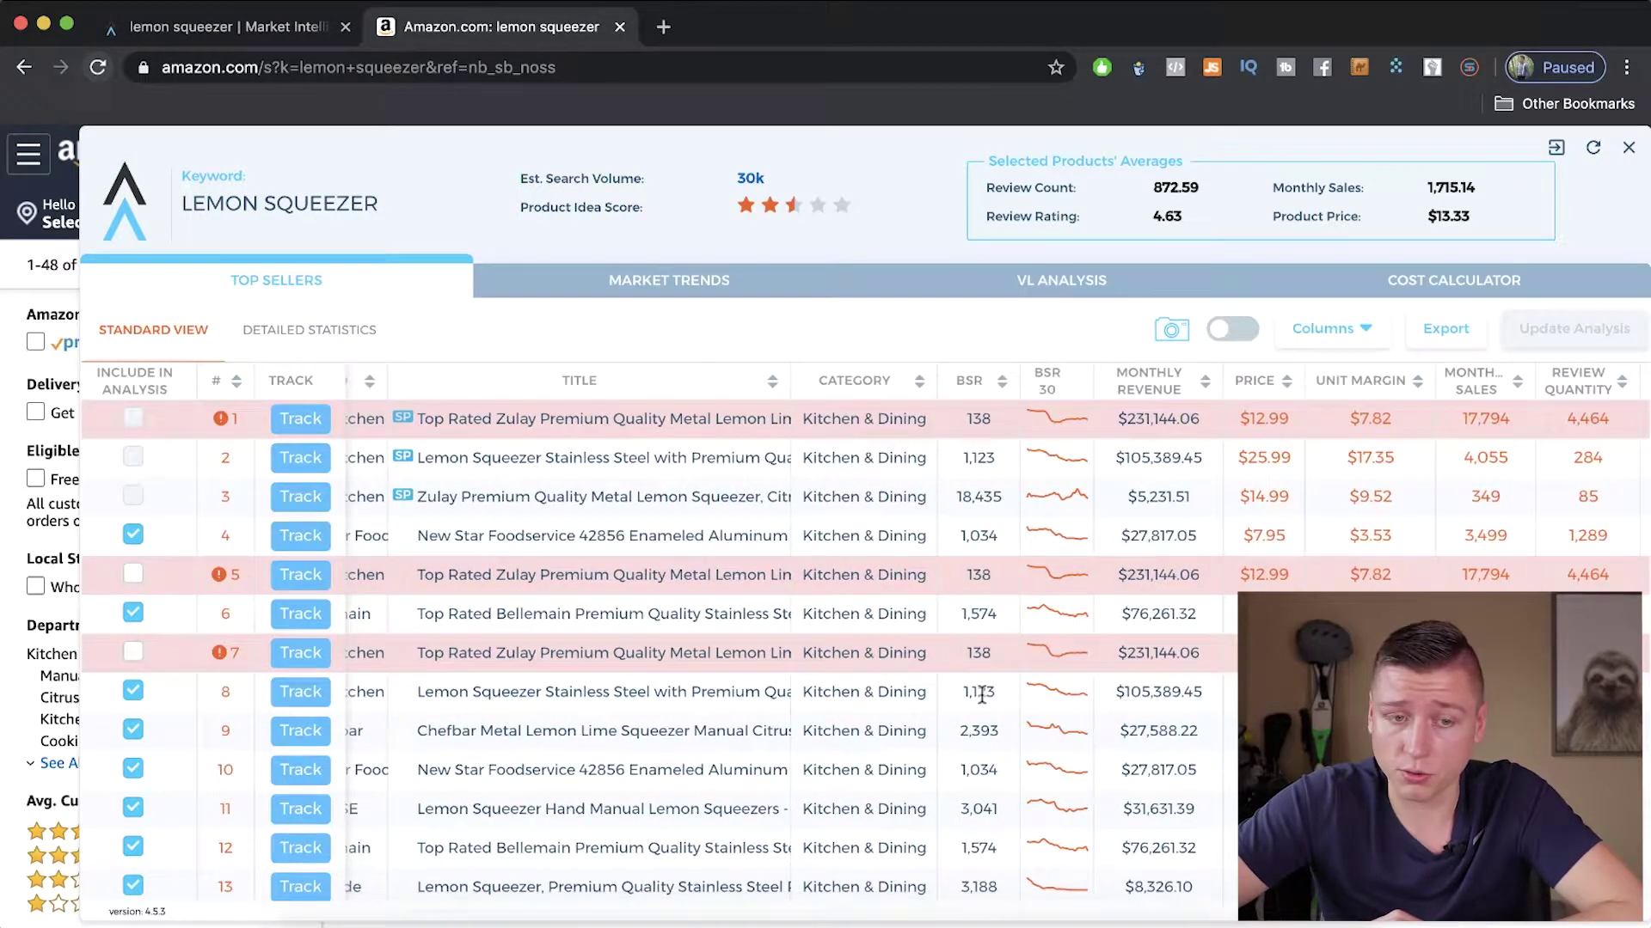
scroll(980, 693, right, 2)
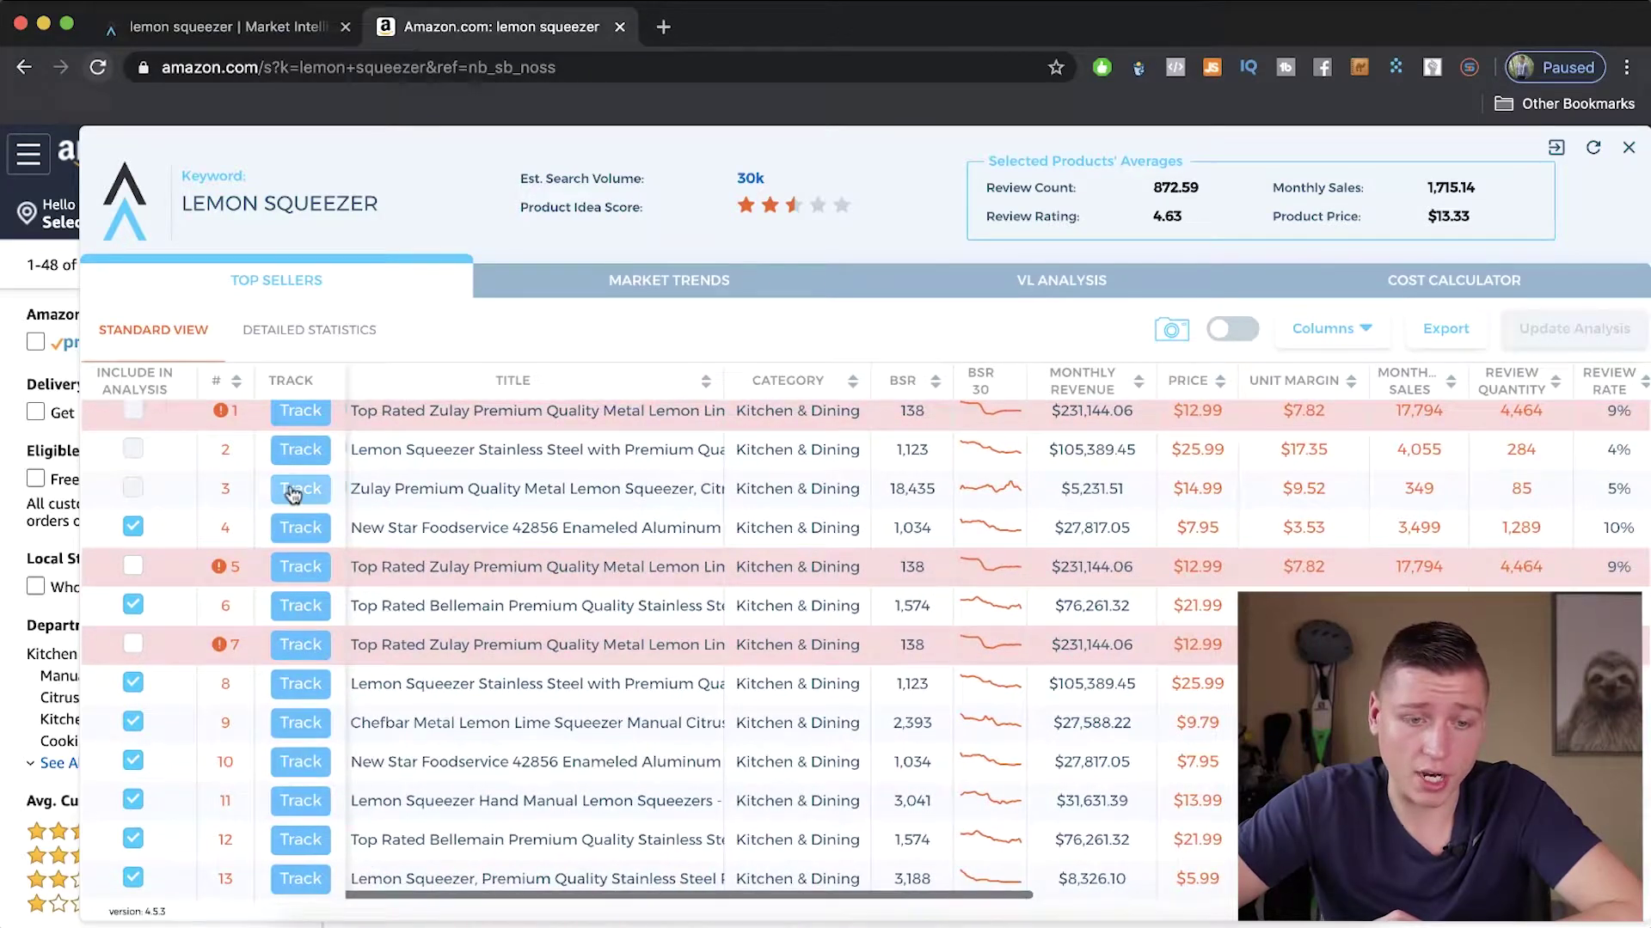
scroll(565, 666, right, 2)
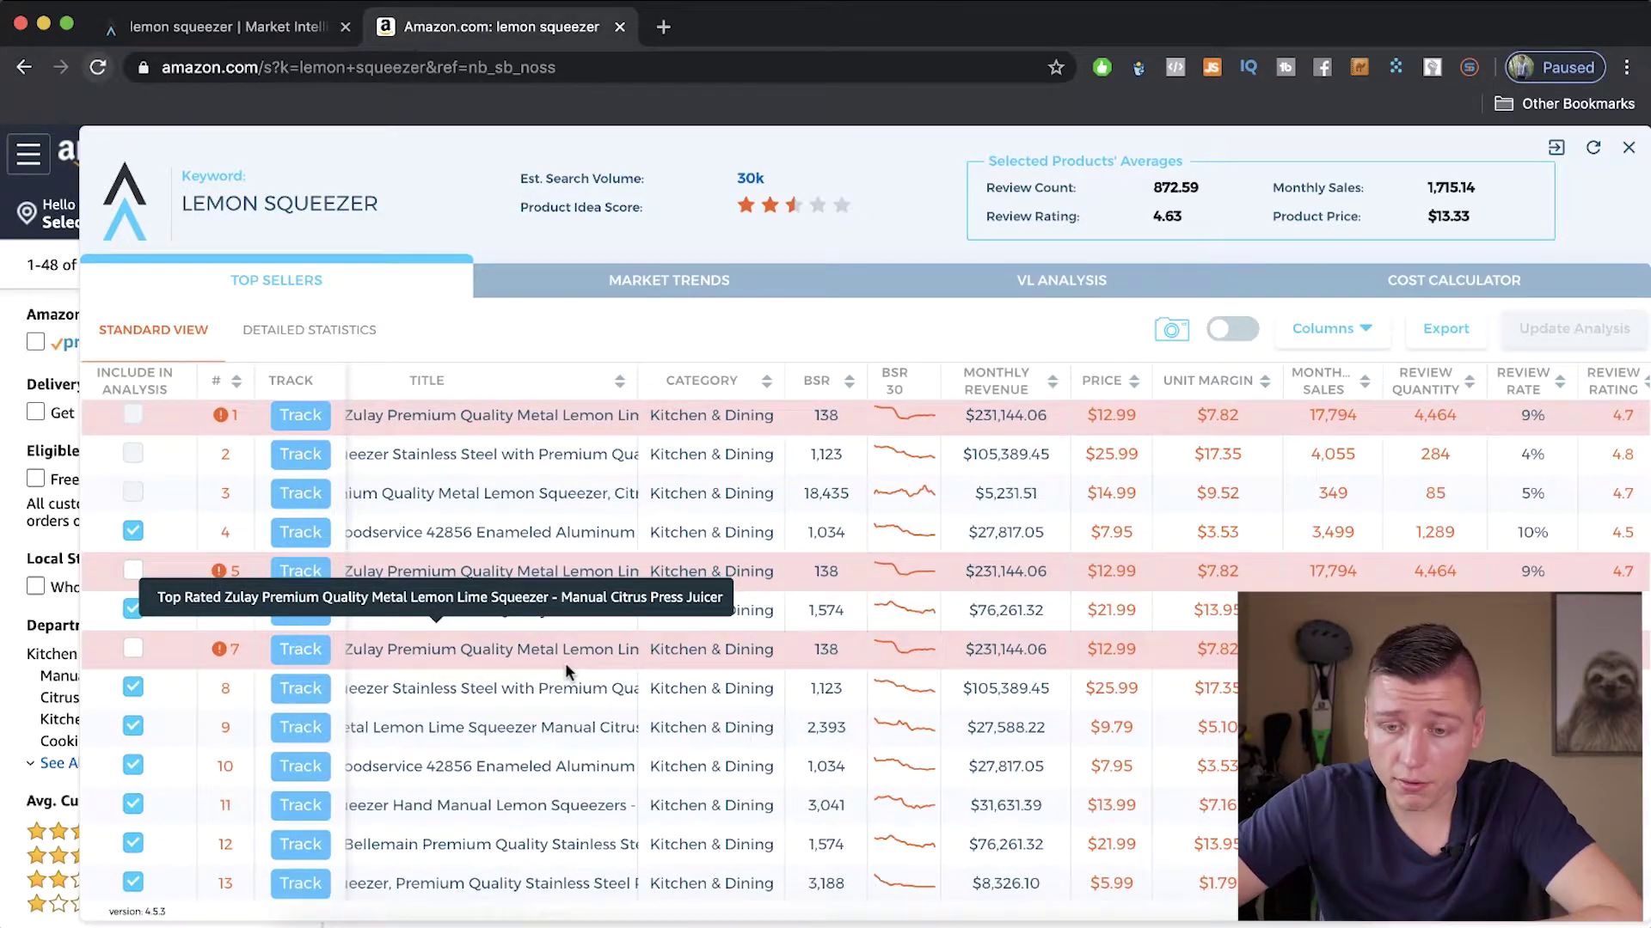
scroll(565, 662, right, 3)
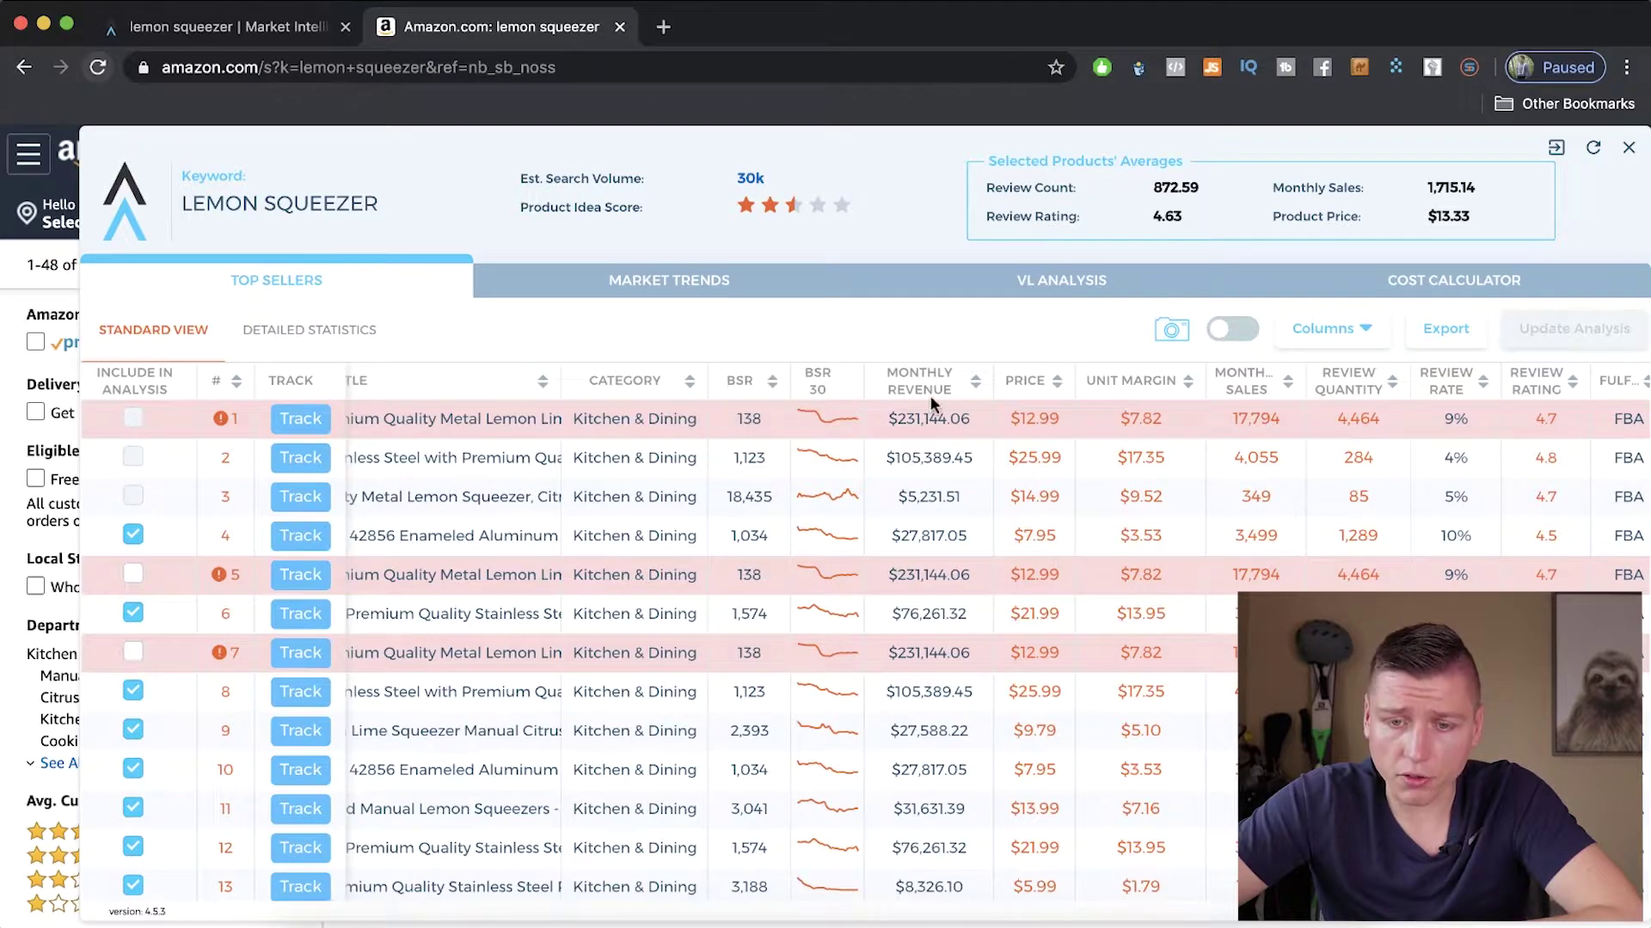
Examine the top sellers' monthly revenue, price, unit margin, monthly sales, review quantity and review rate for lemon squeezer.
scroll(1056, 585, right, 1)
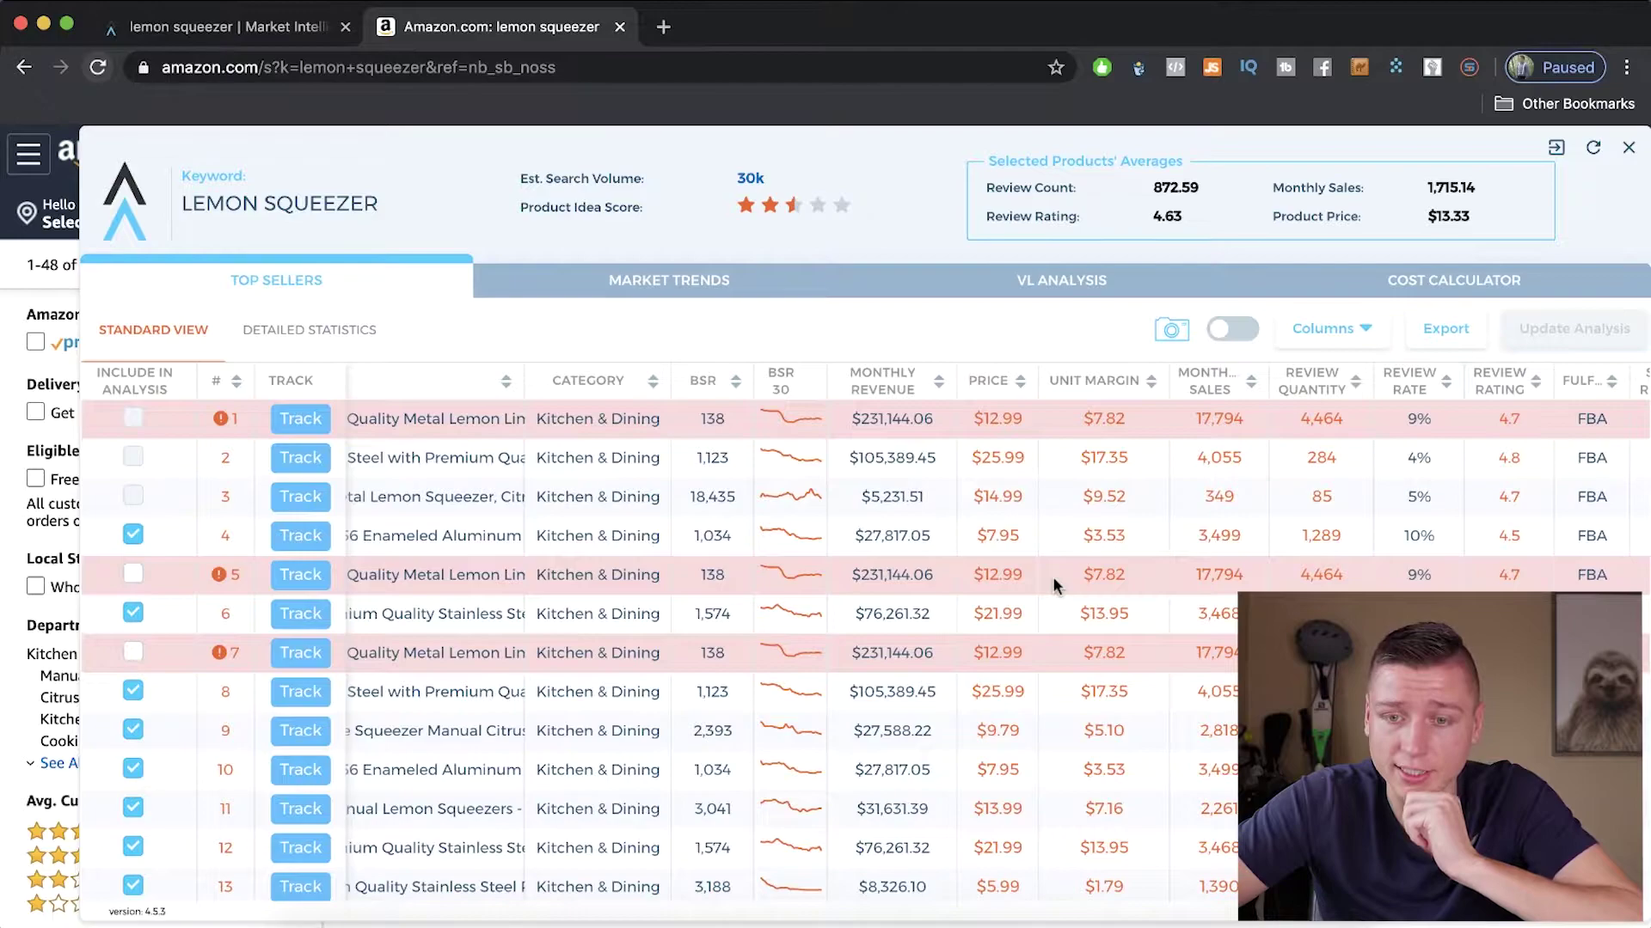
scroll(1054, 576, right, 1)
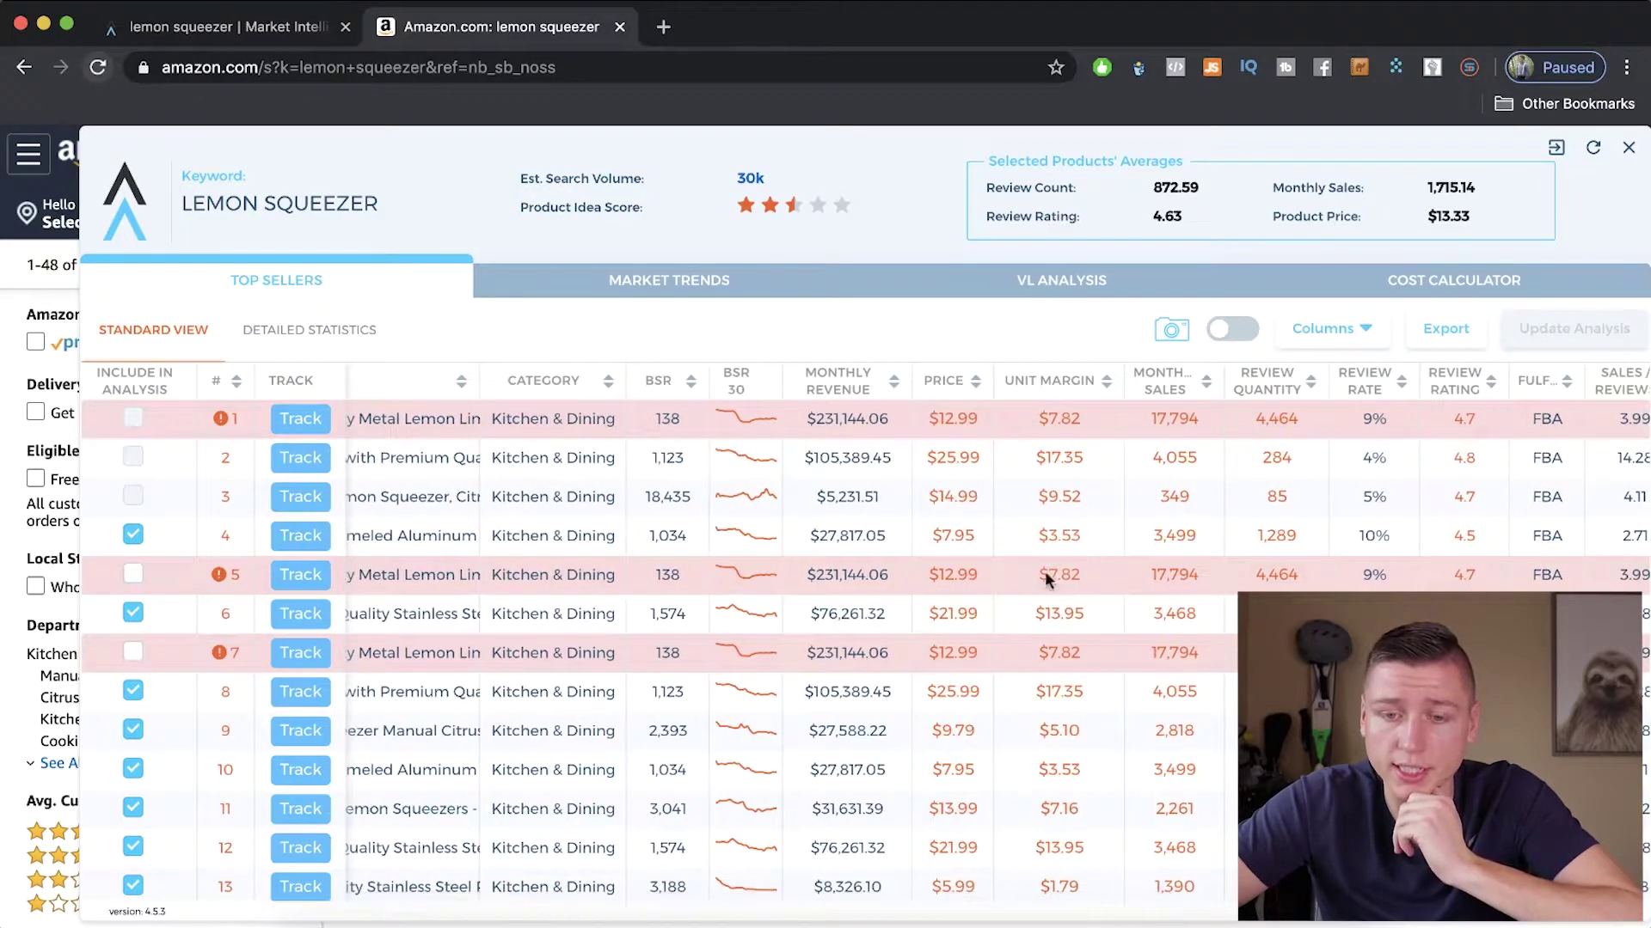
mouse_move(1050, 397)
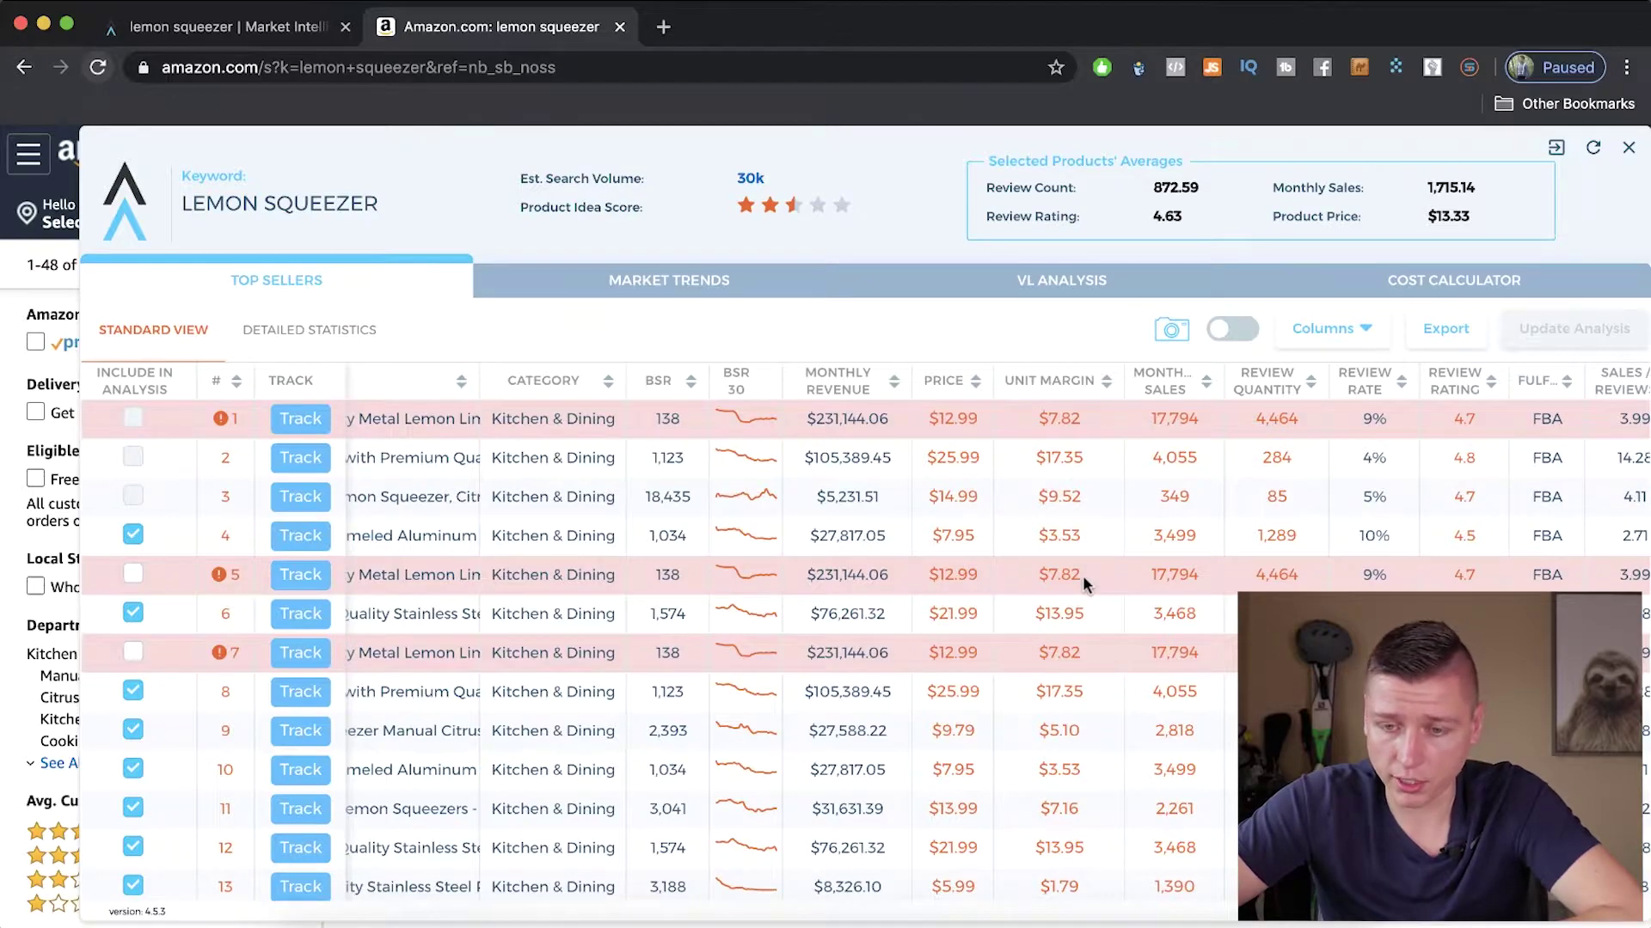
scroll(1082, 575, right, 3)
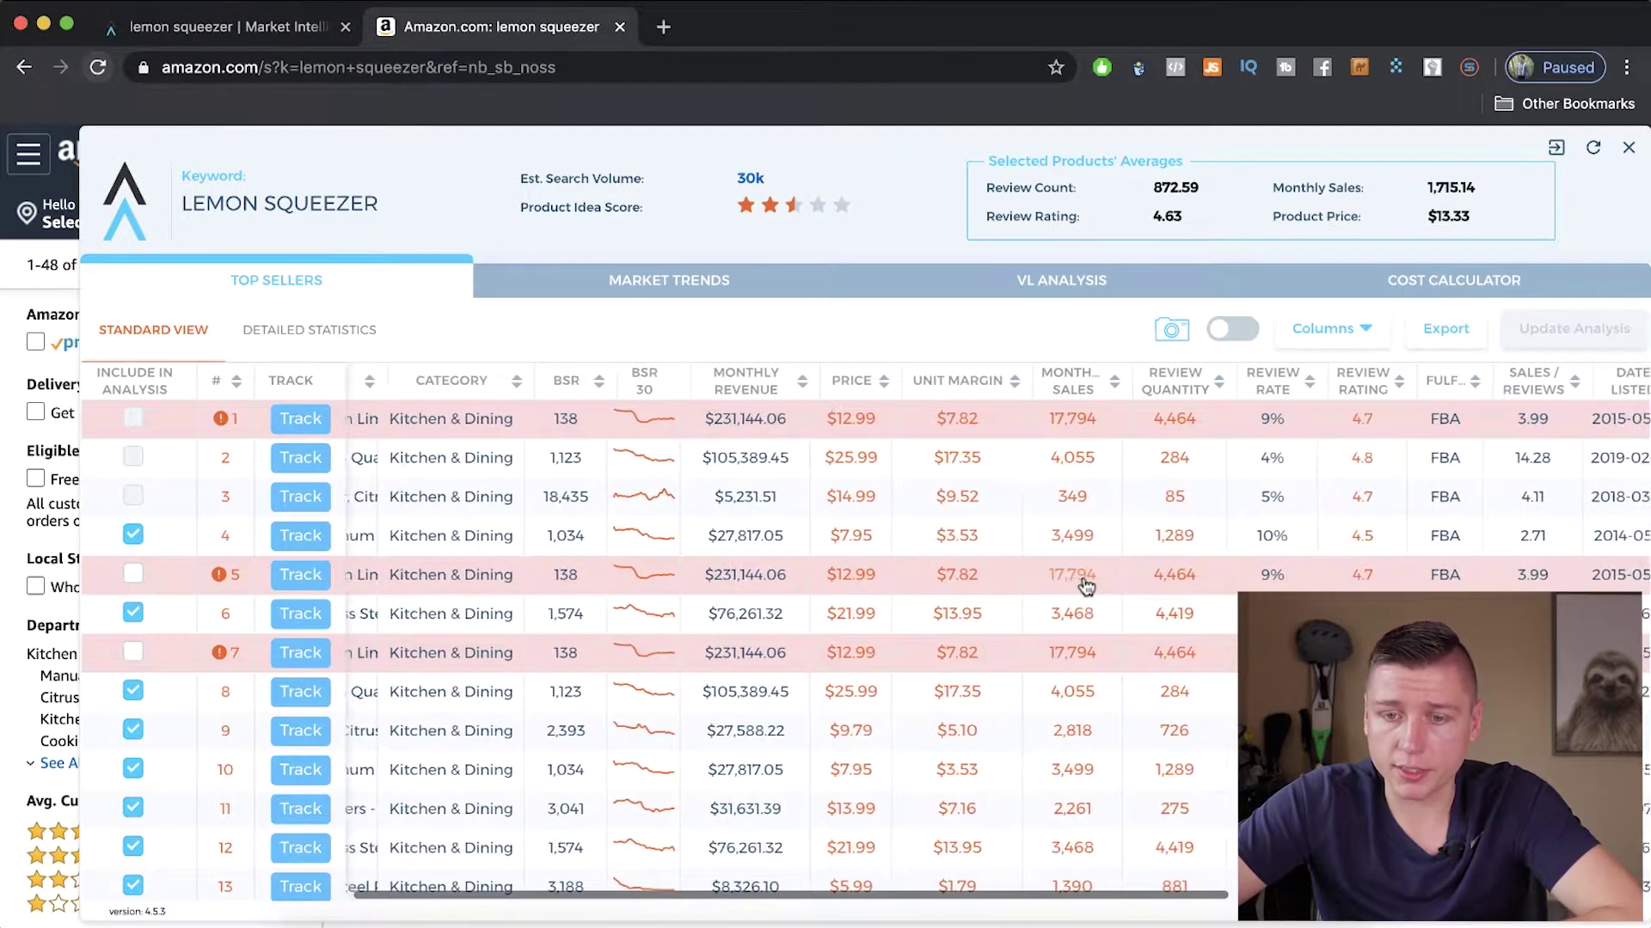
scroll(1086, 585, right, 2)
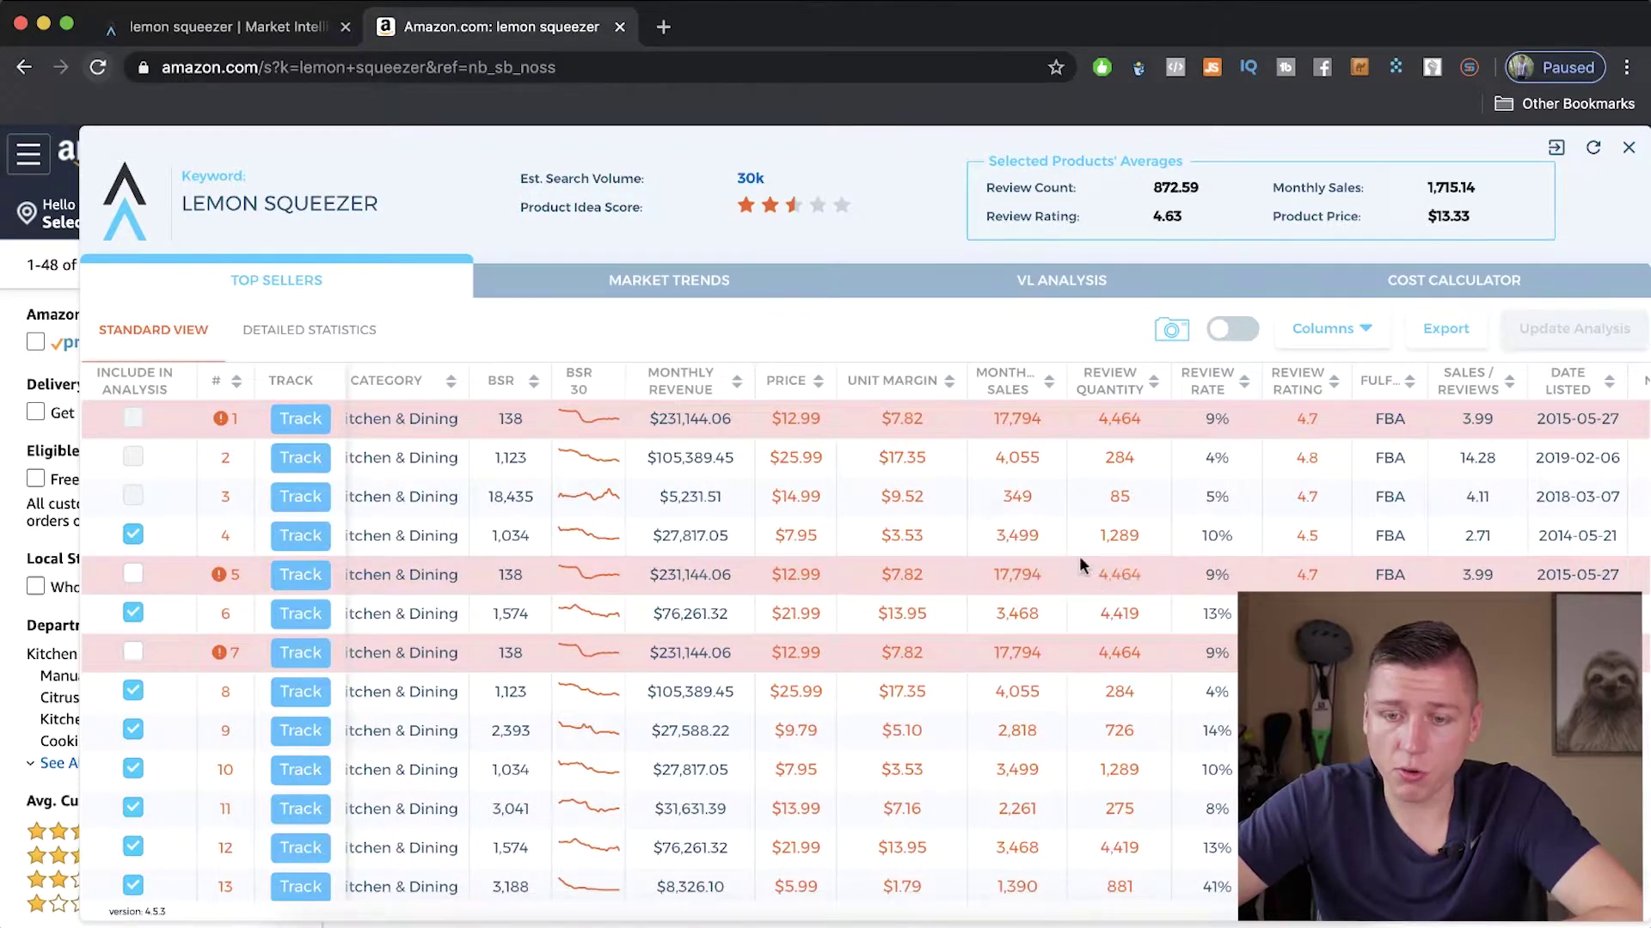
scroll(874, 574, right, 5)
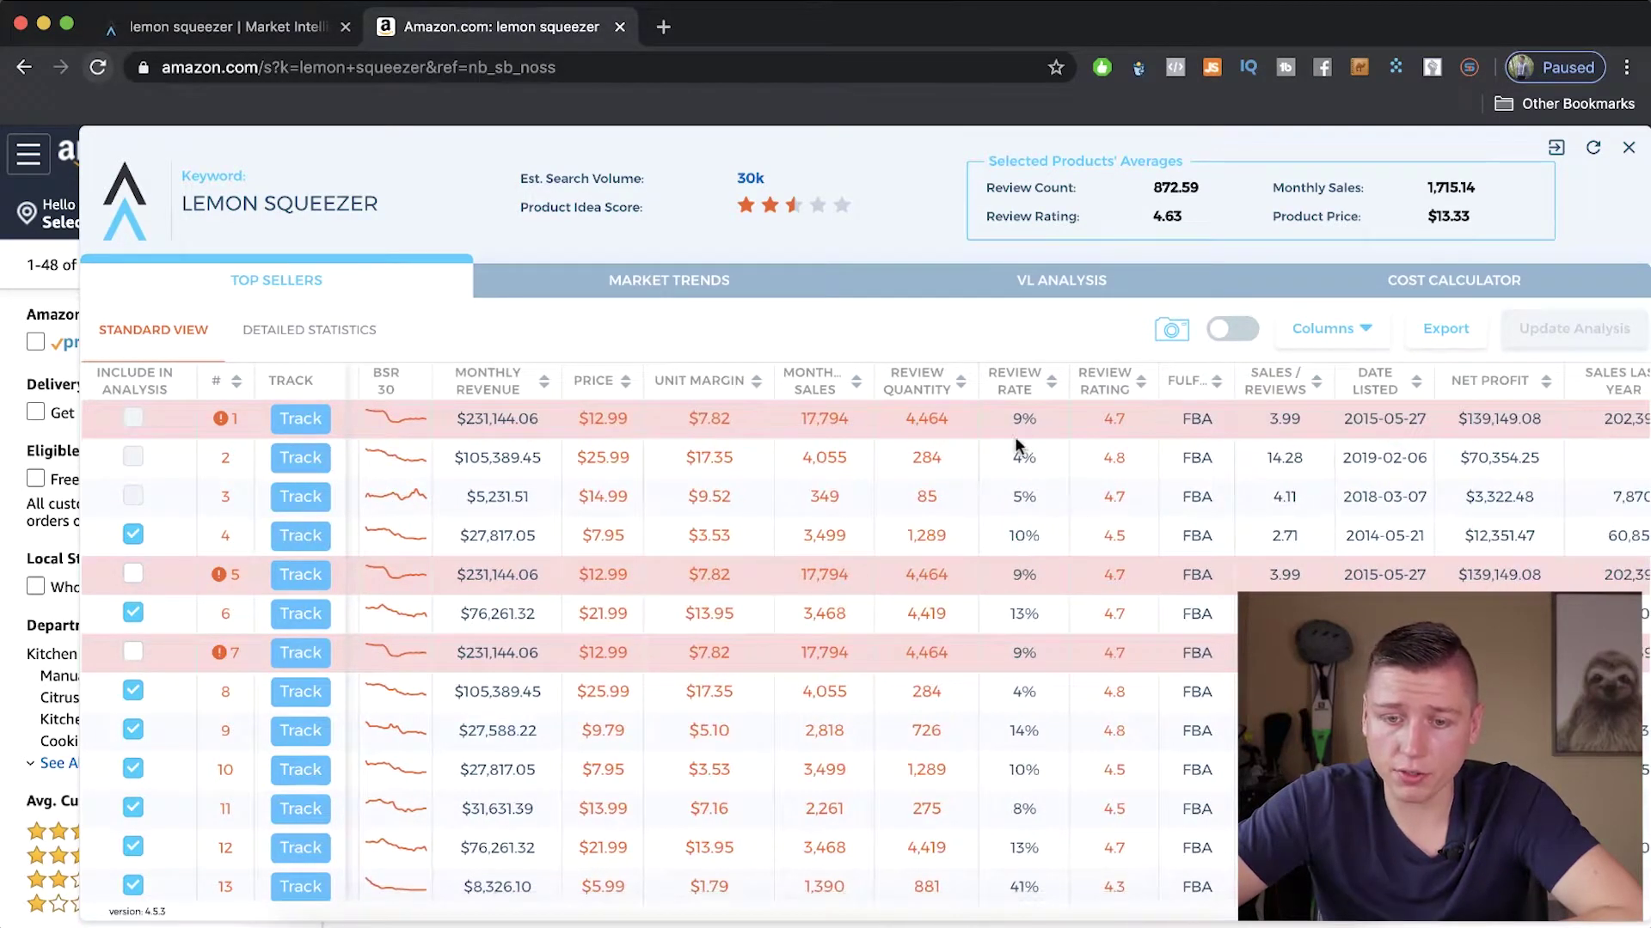
scroll(1021, 701, right, 3)
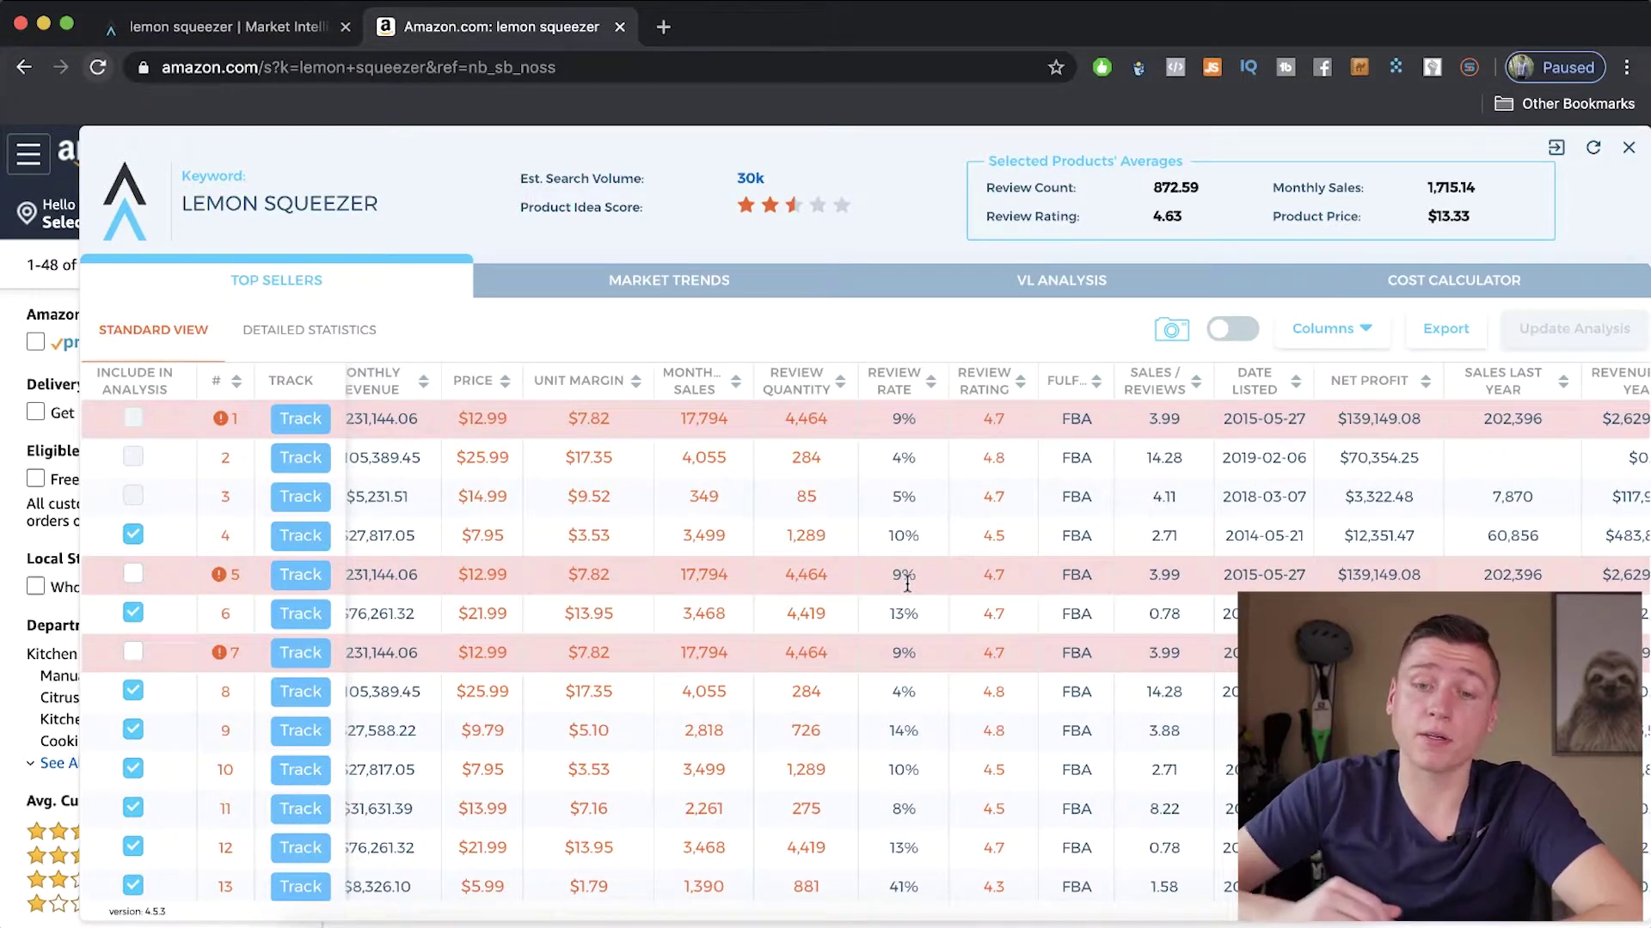
scroll(913, 578, right, 1)
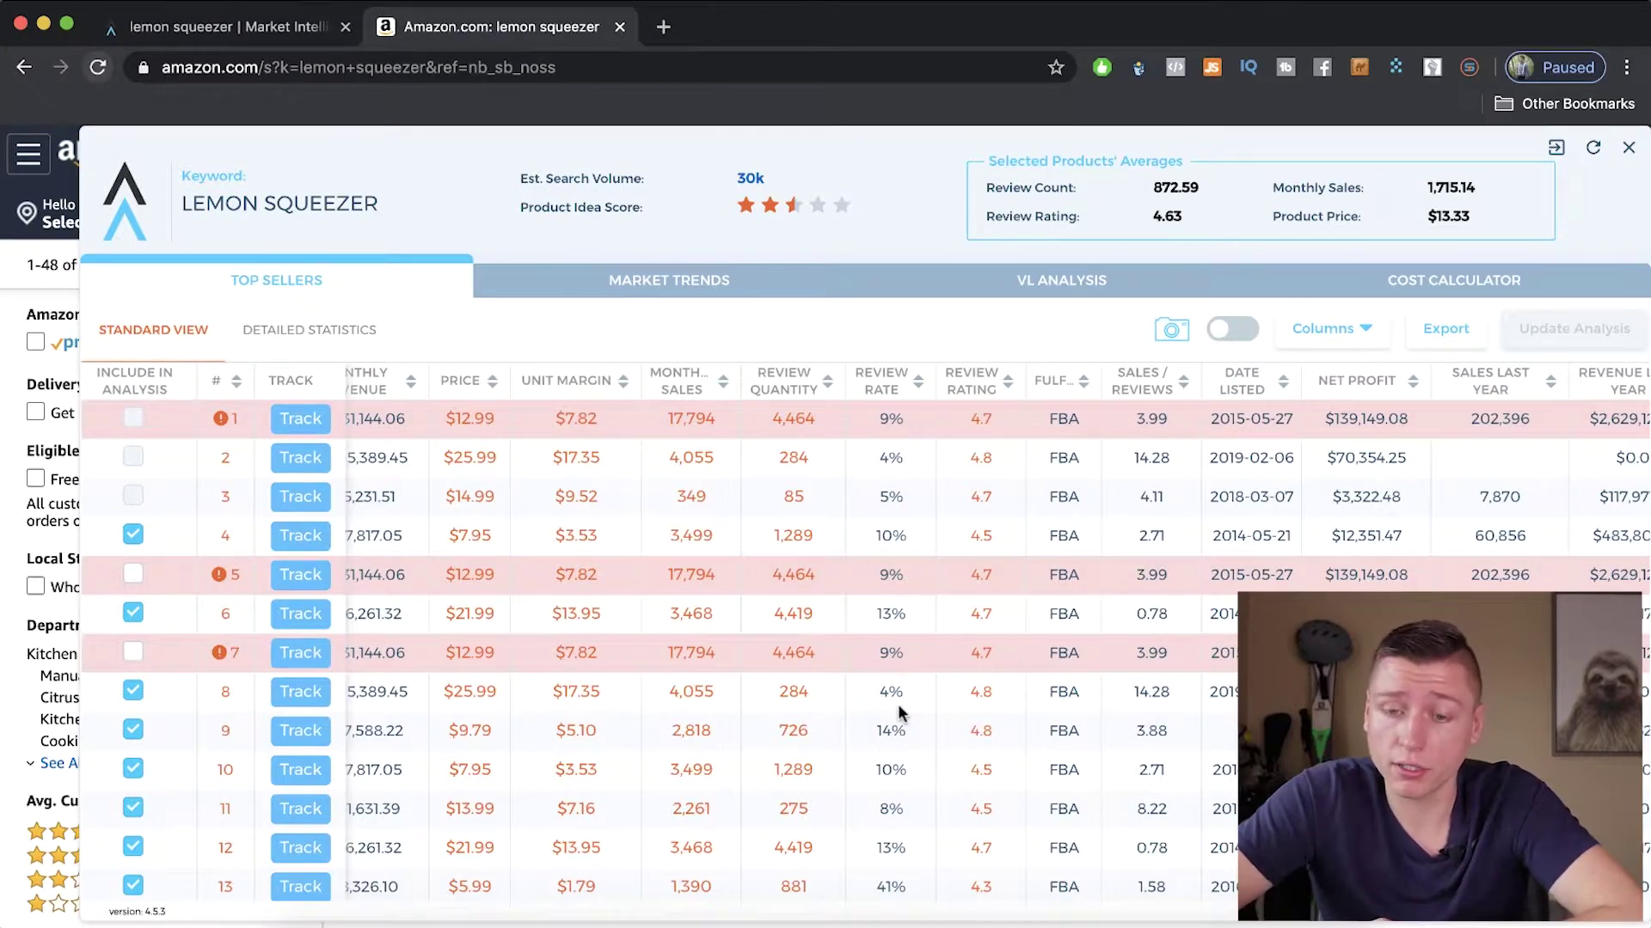
Examine the top sellers' fulfillment method, sales-to-reviews ratio, listing date, net profit and yearly sales figures.
scroll(1028, 652, right, 5)
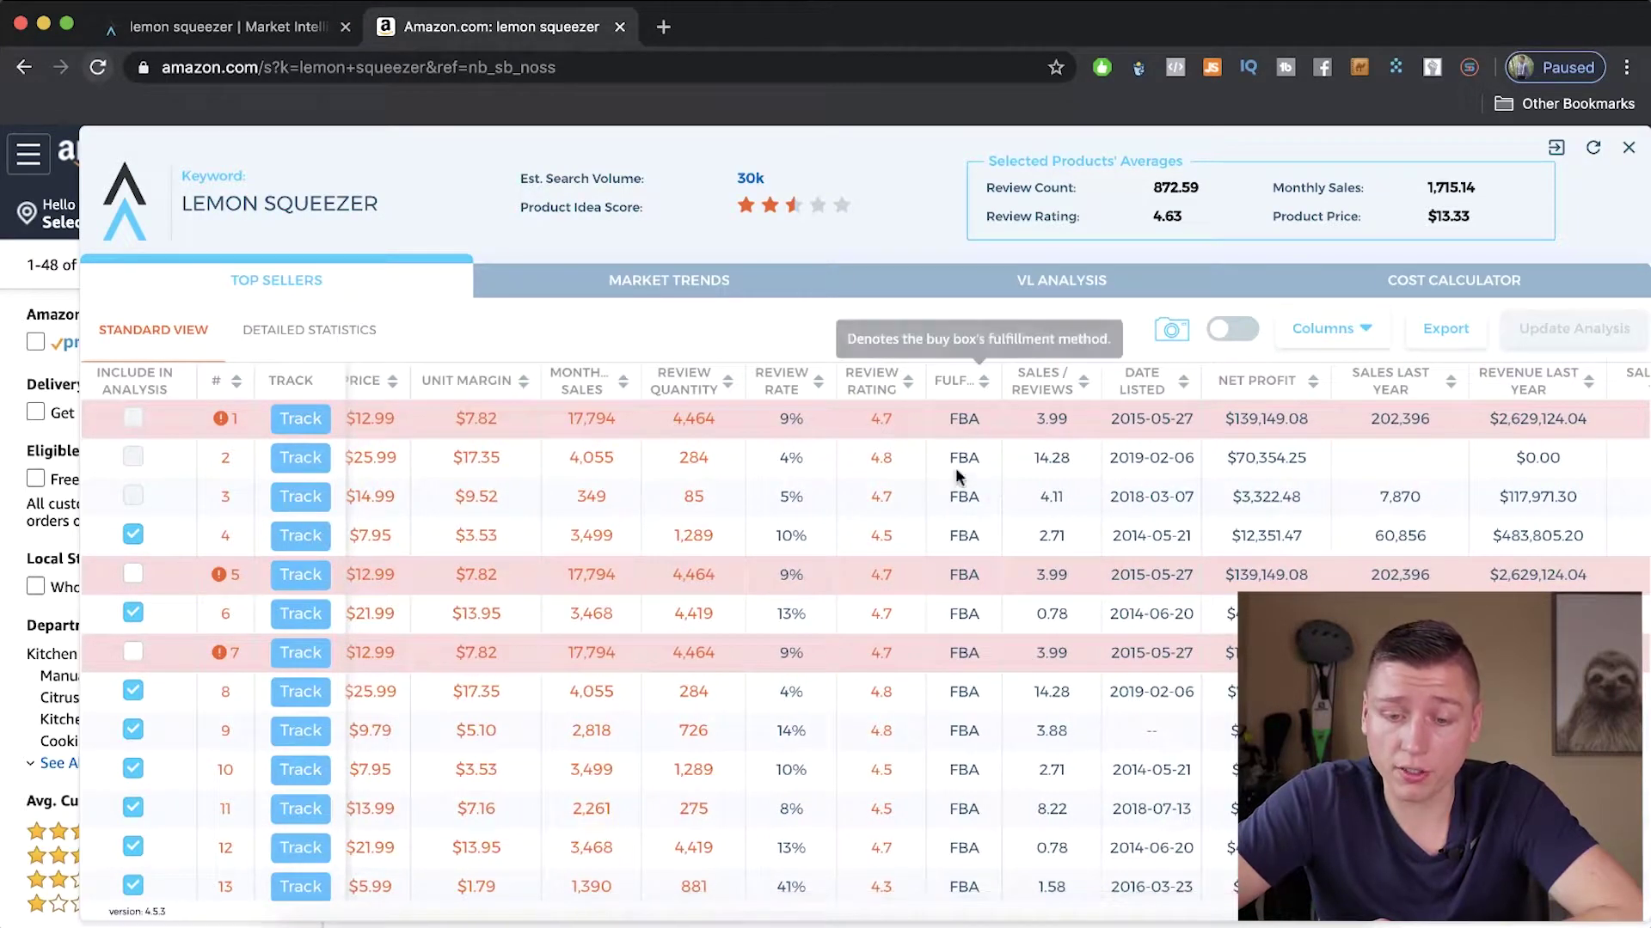
scroll(980, 799, down, 4)
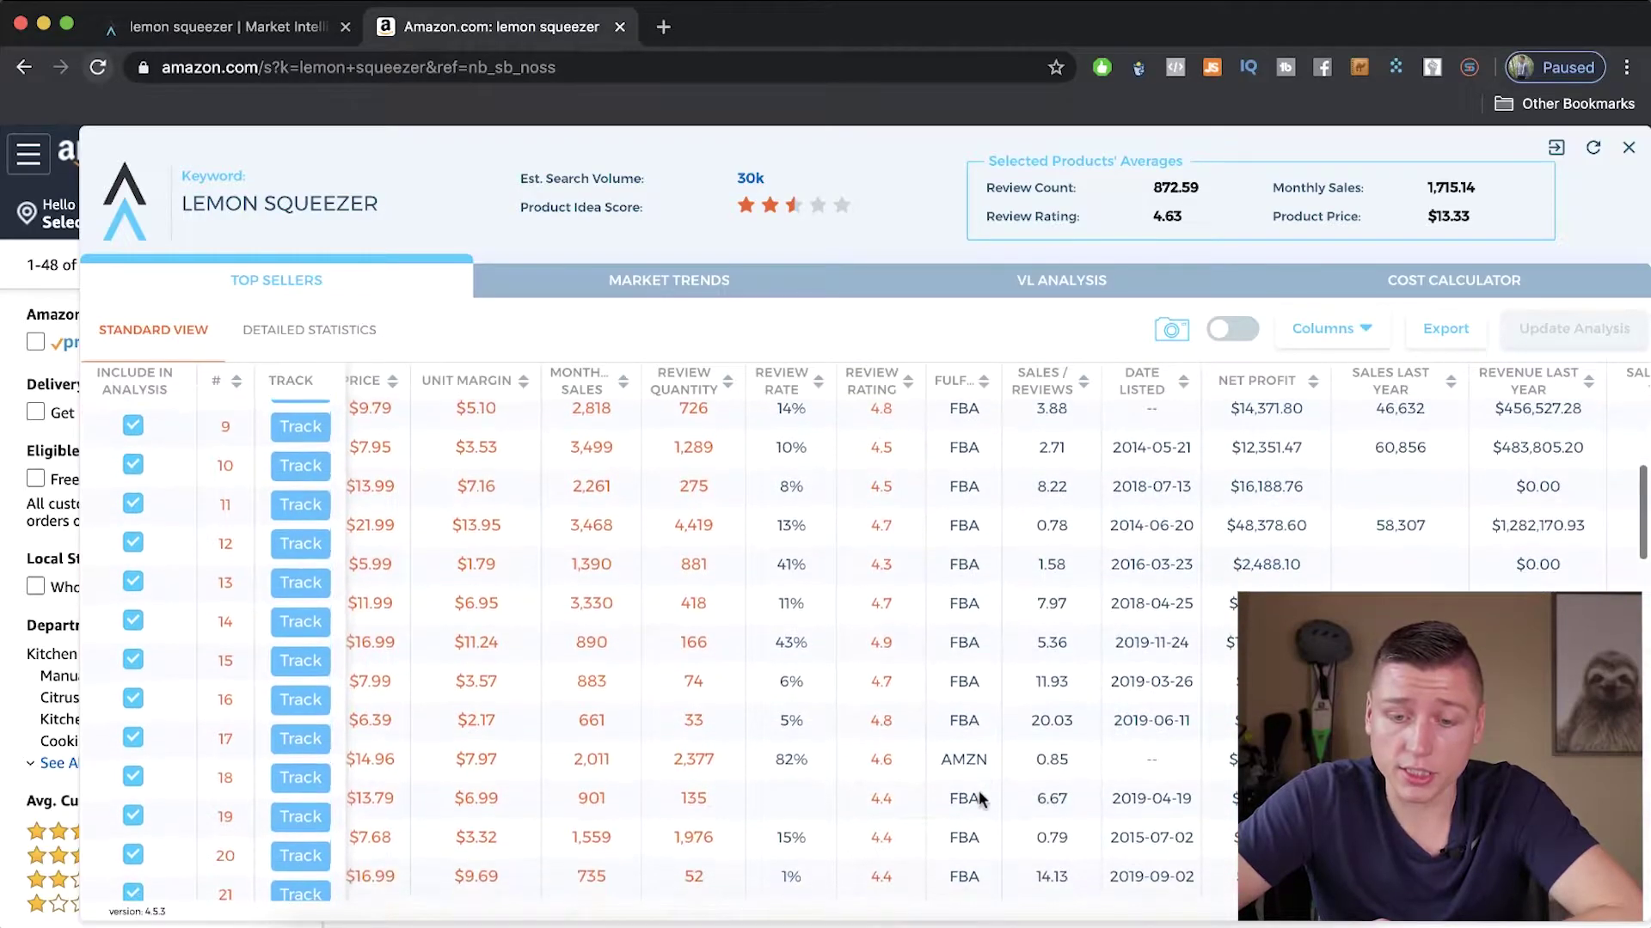
scroll(946, 774, up, 5)
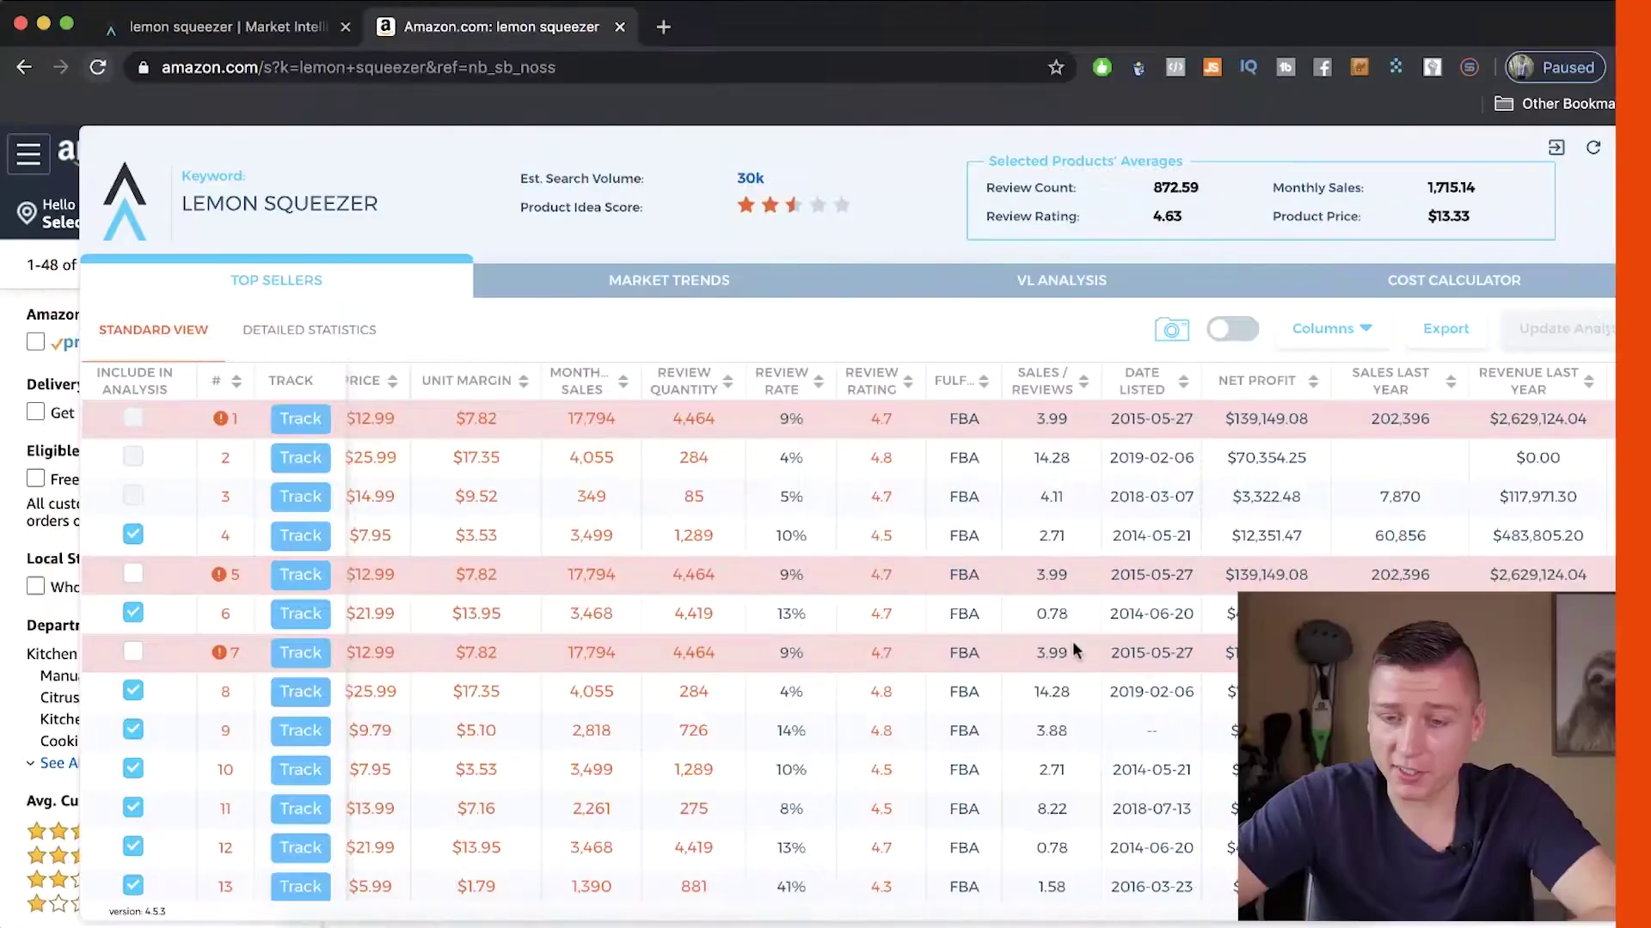
scroll(1072, 642, right, 5)
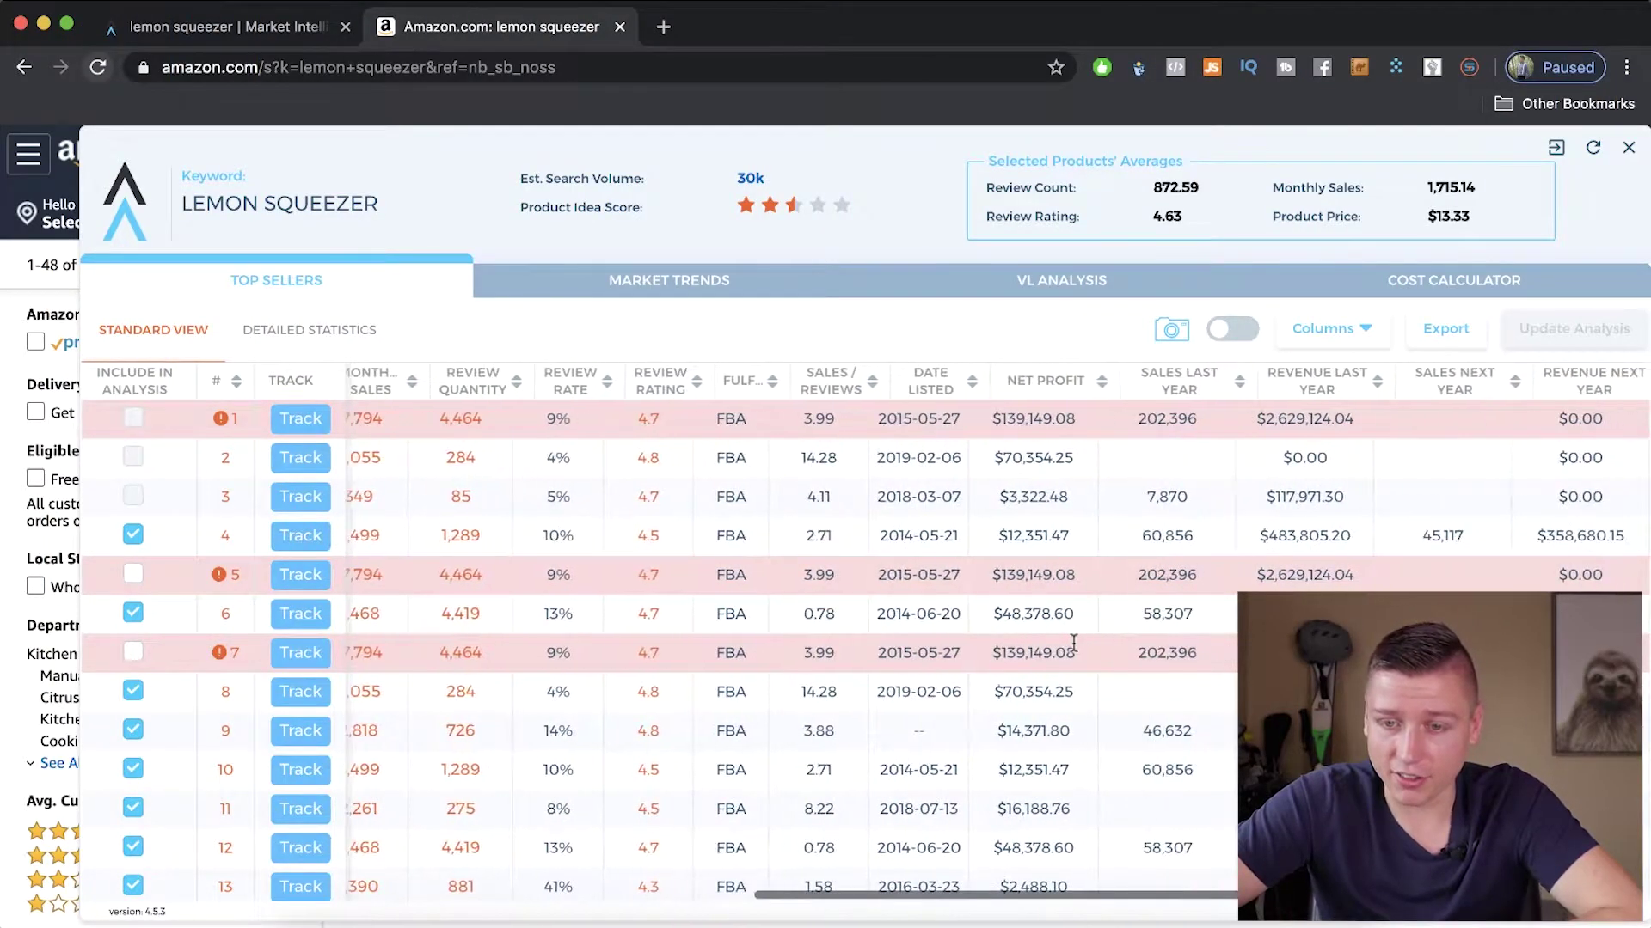
scroll(1003, 627, right, 2)
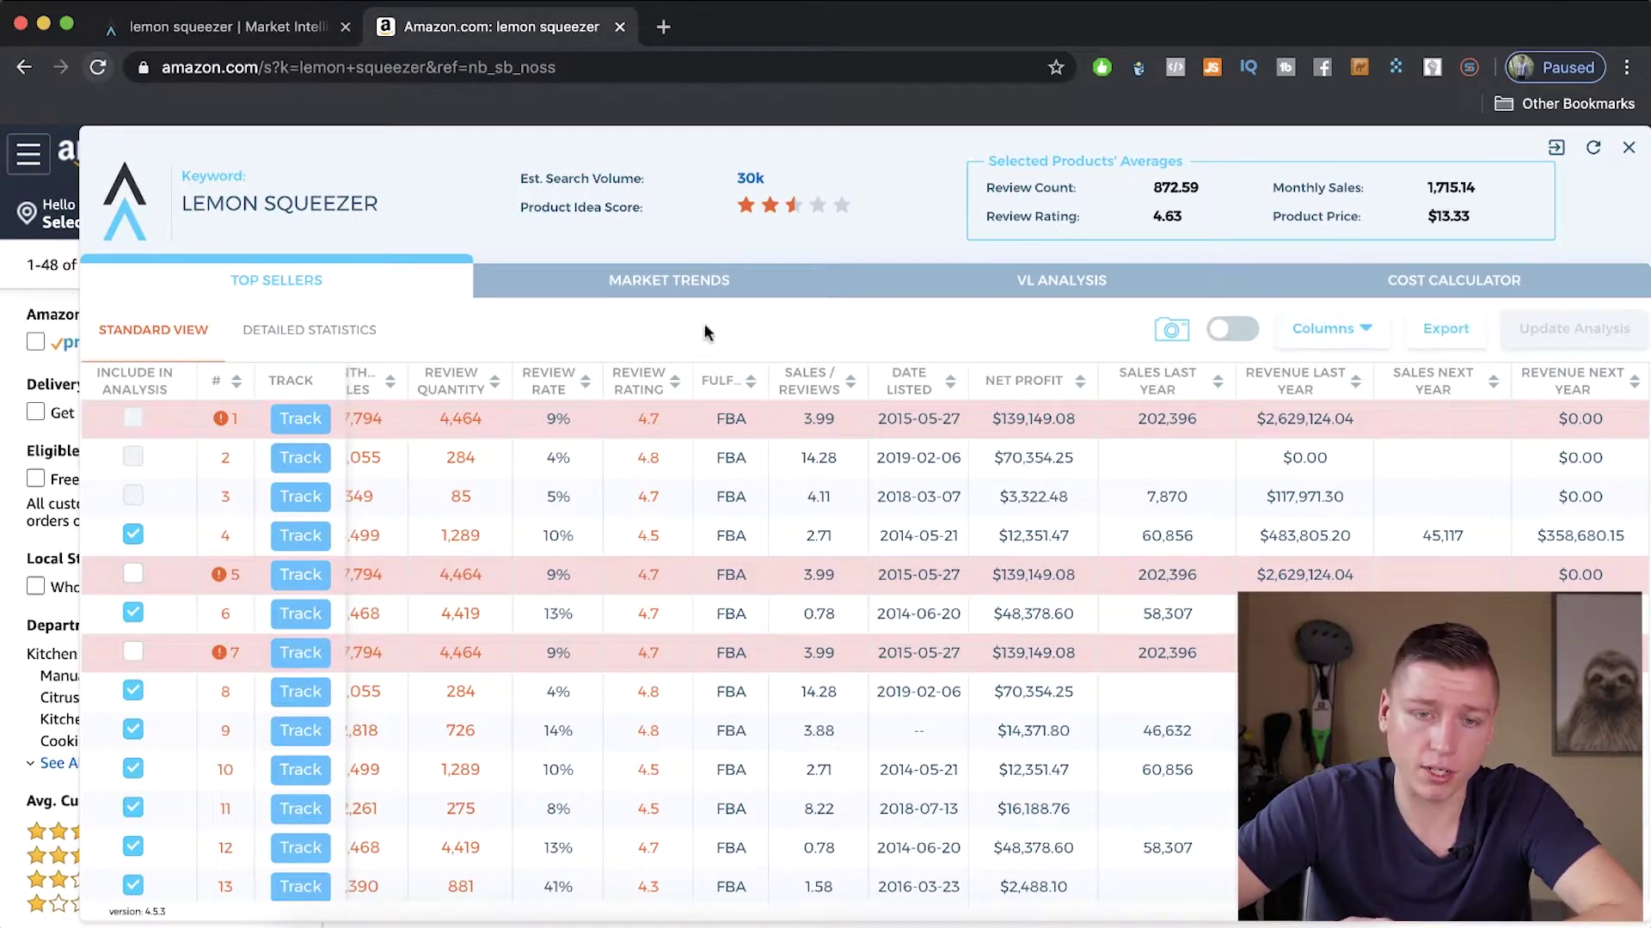
Open the market trends for lemon squeezer and examine the summary figures, estimated sales trend, average price trend and review count trend.
click(662, 295)
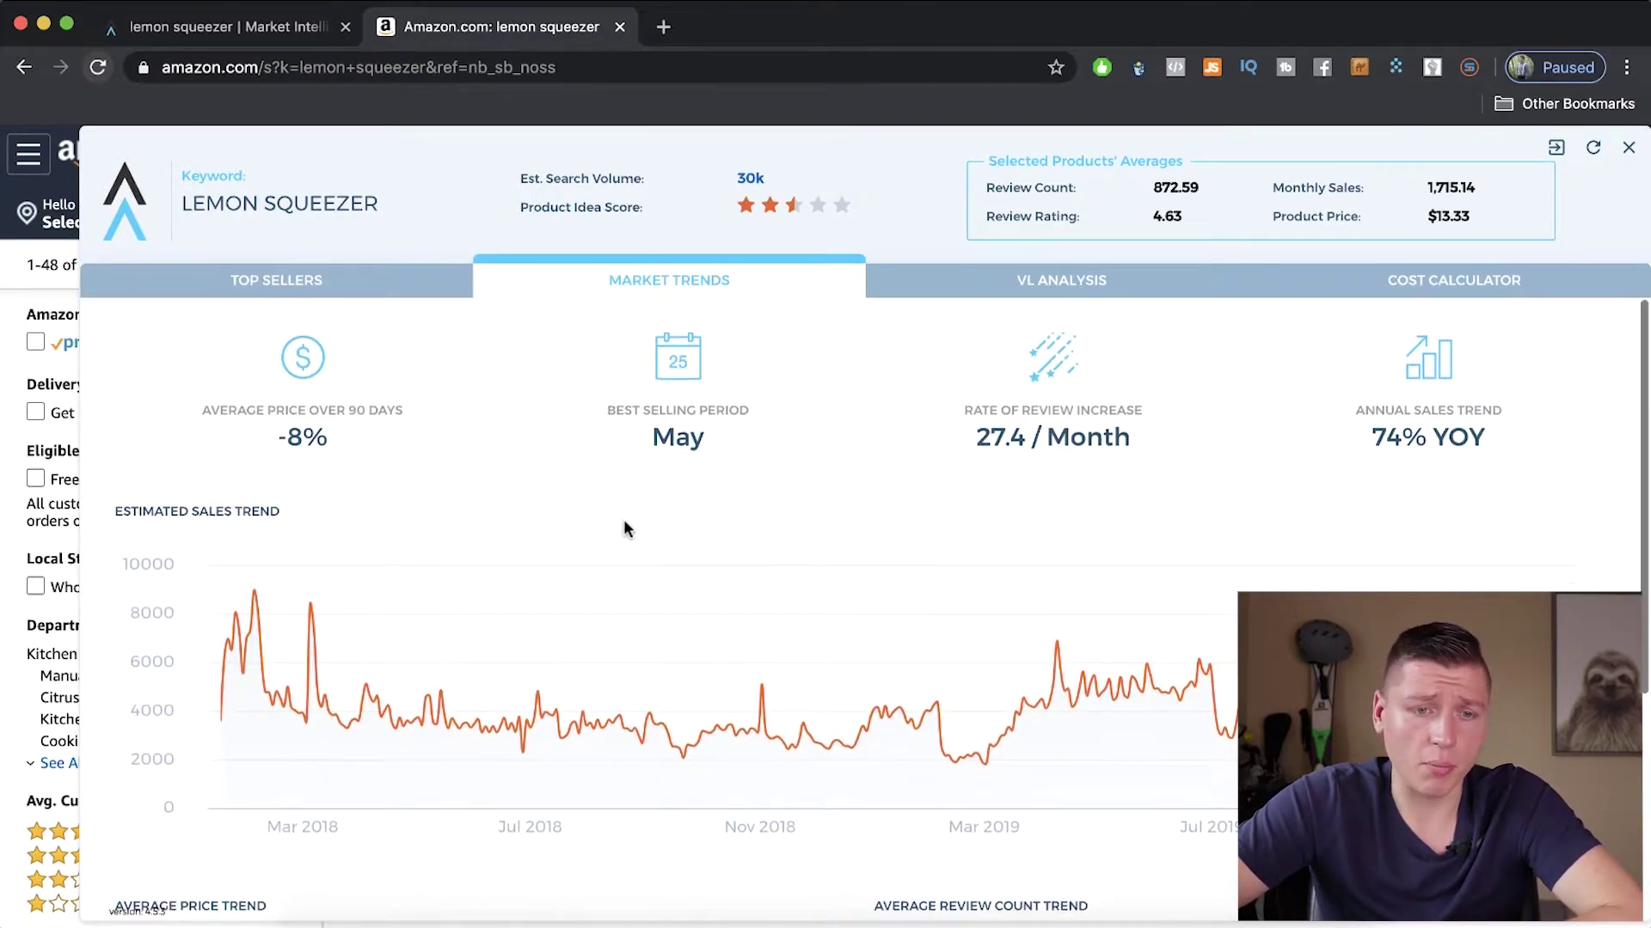
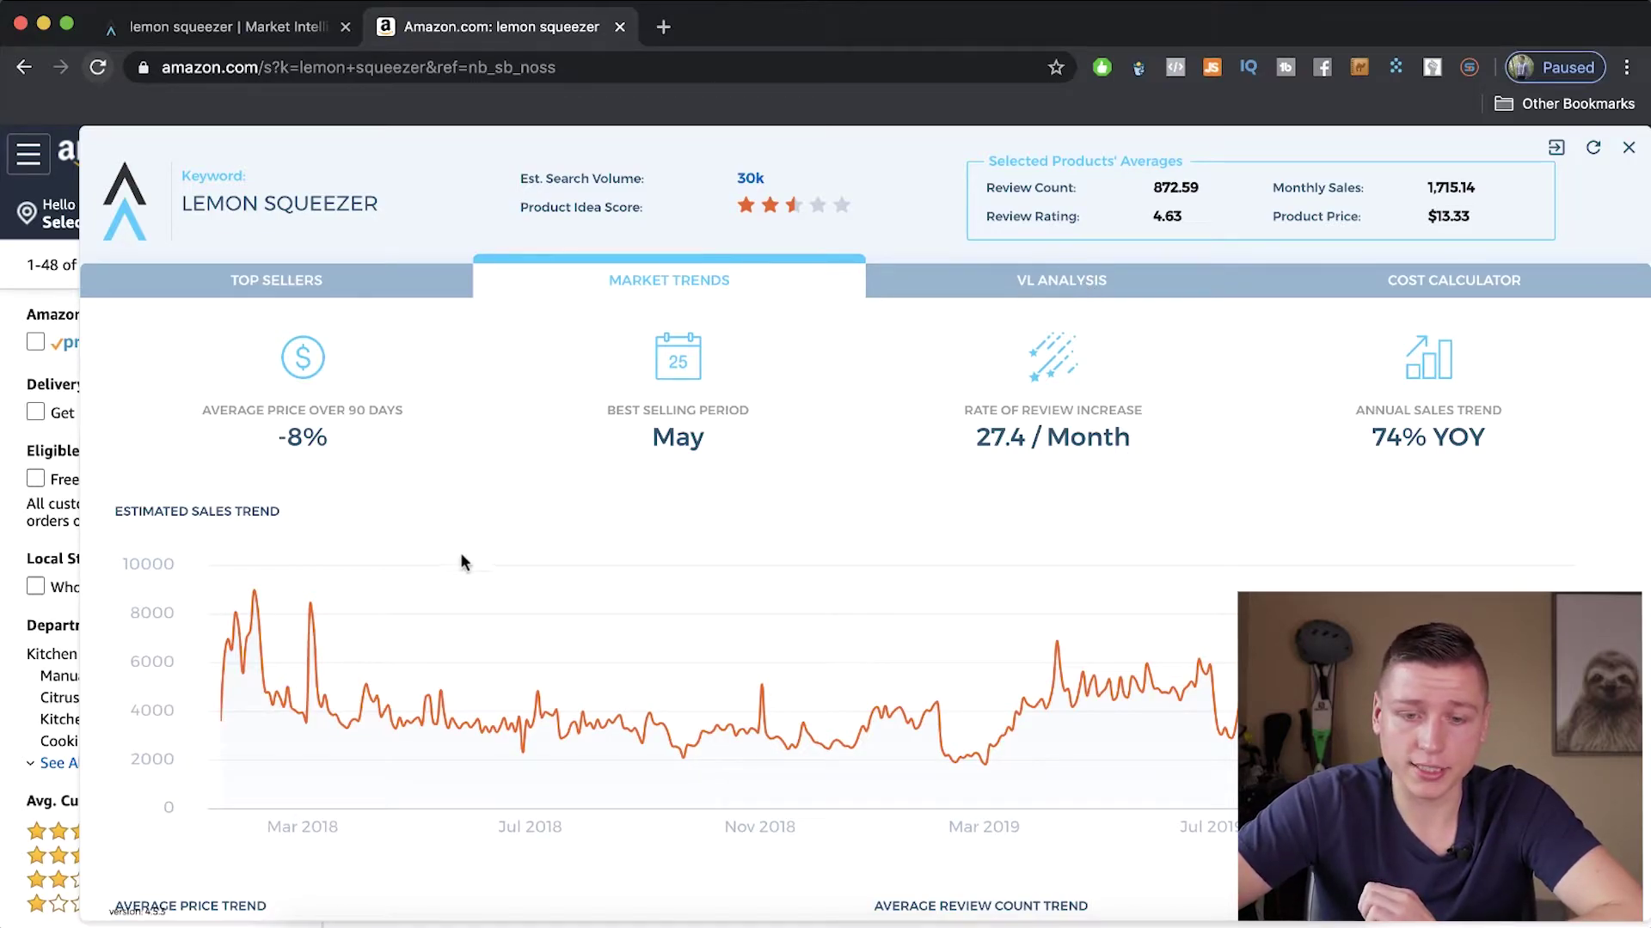
scroll(973, 543, down, 1)
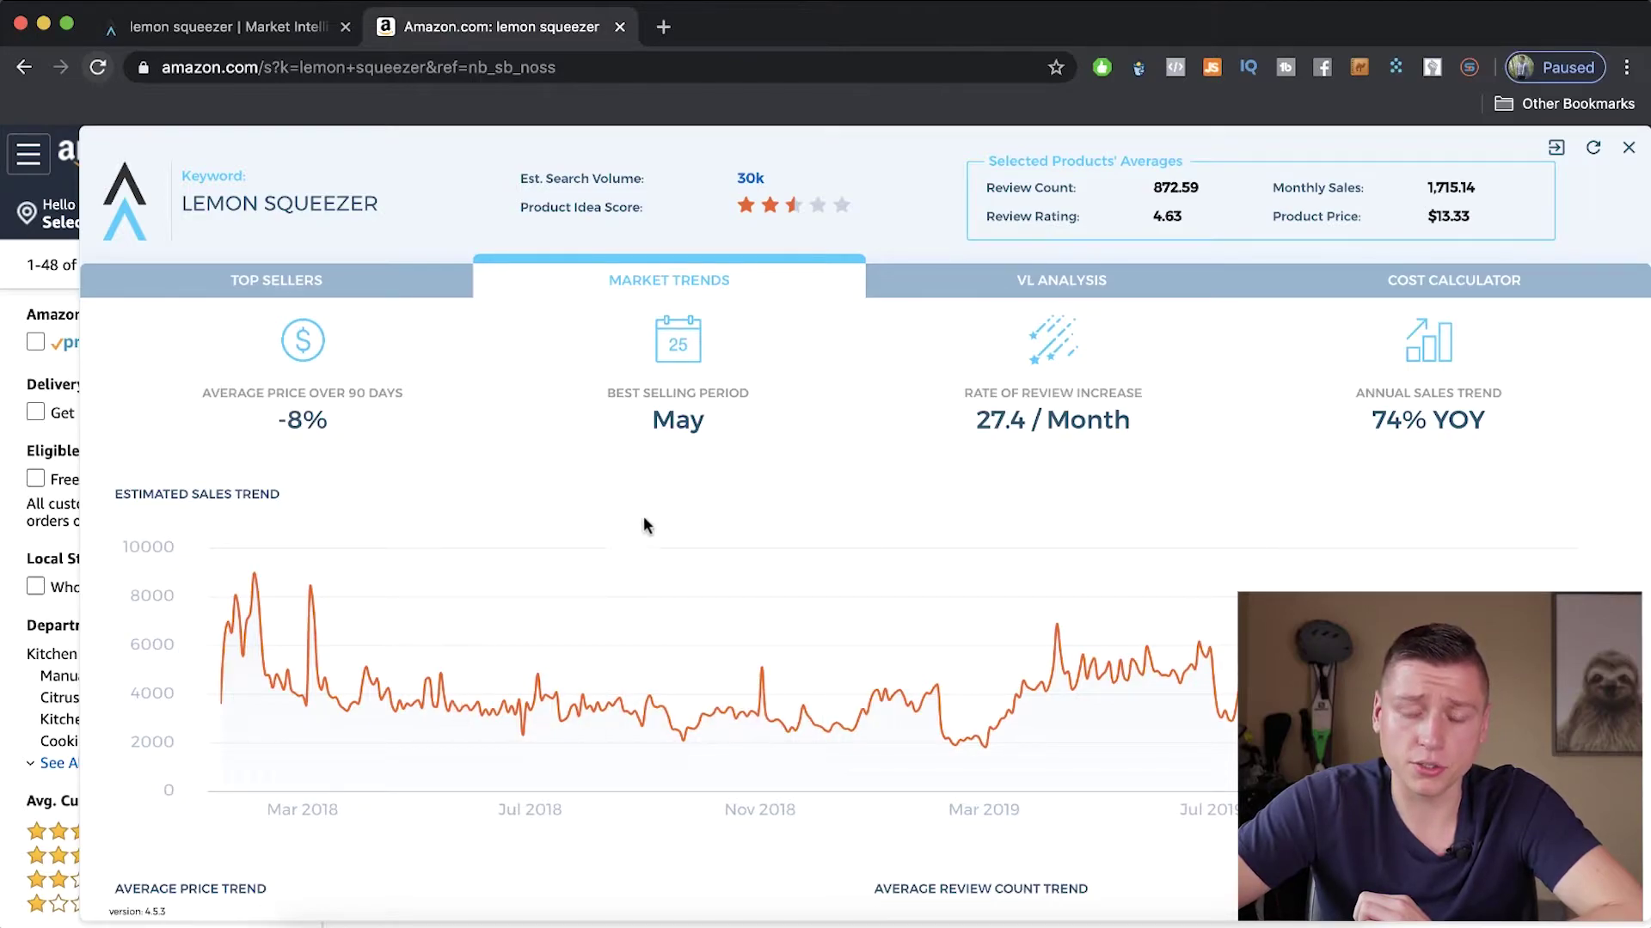
mouse_move(570, 725)
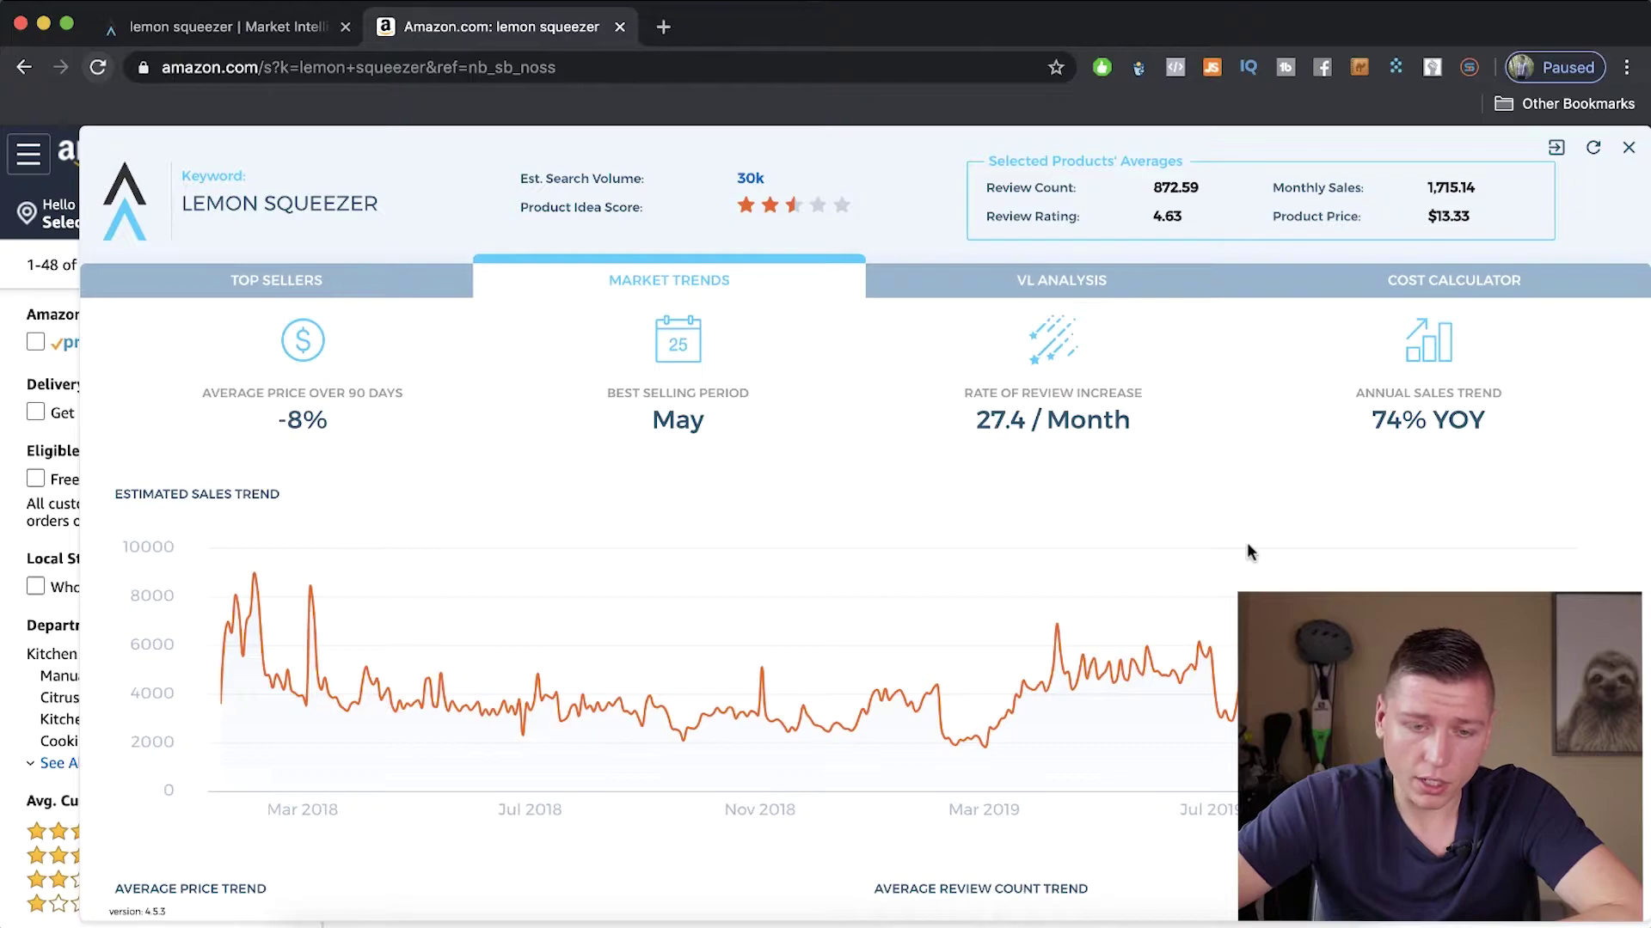
mouse_move(434, 712)
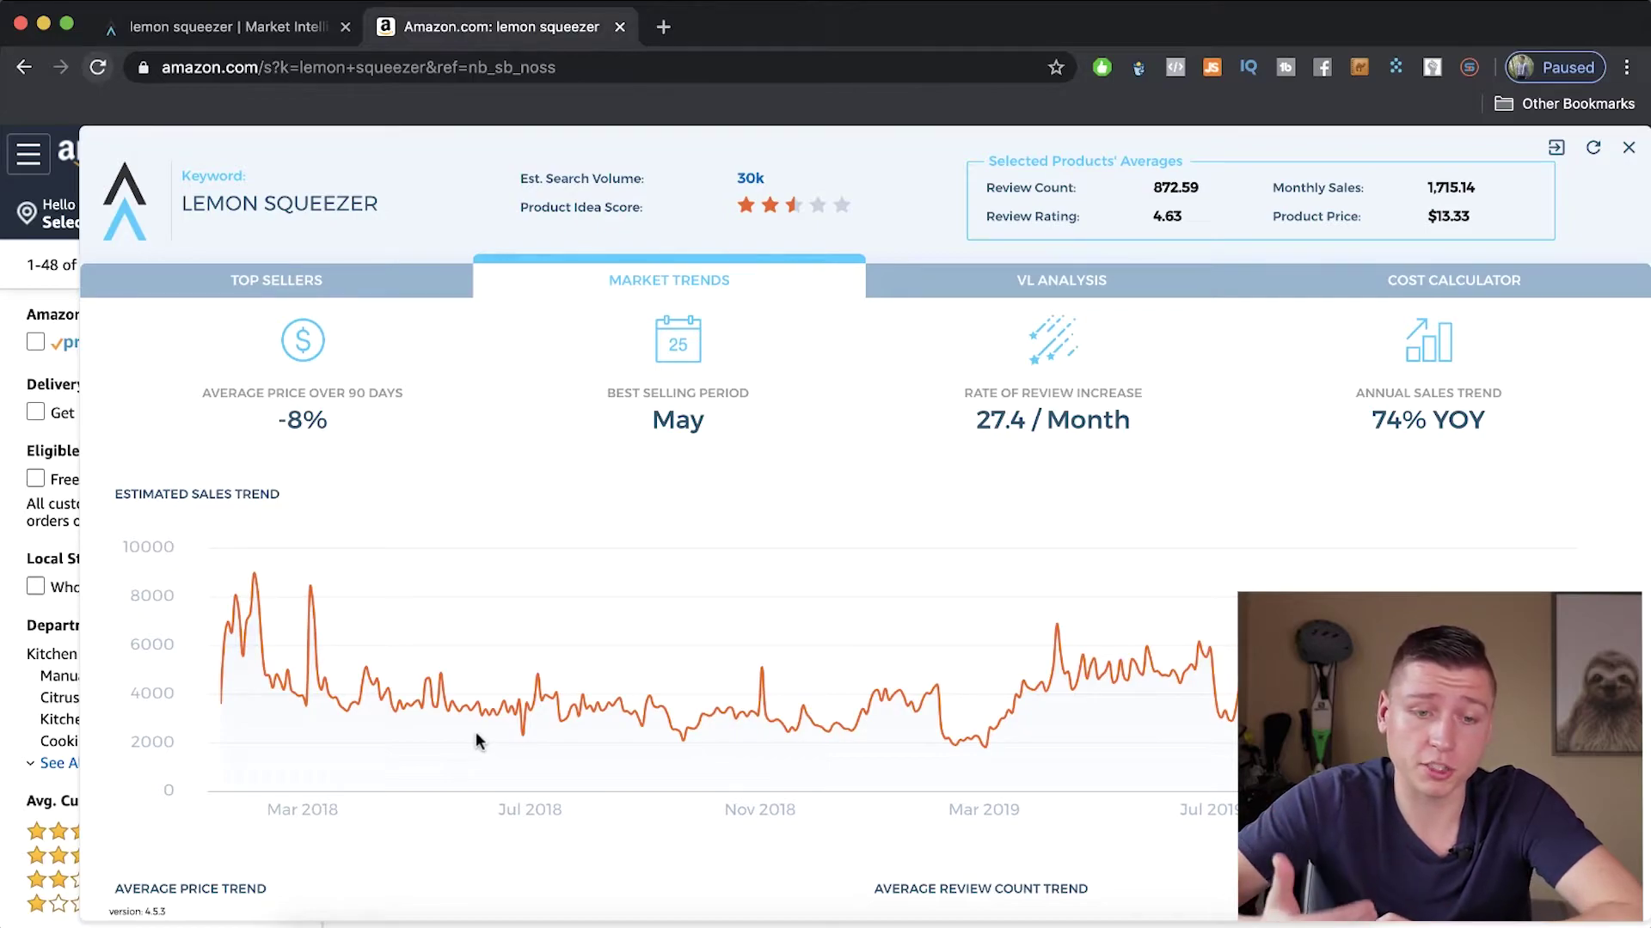
mouse_move(467, 683)
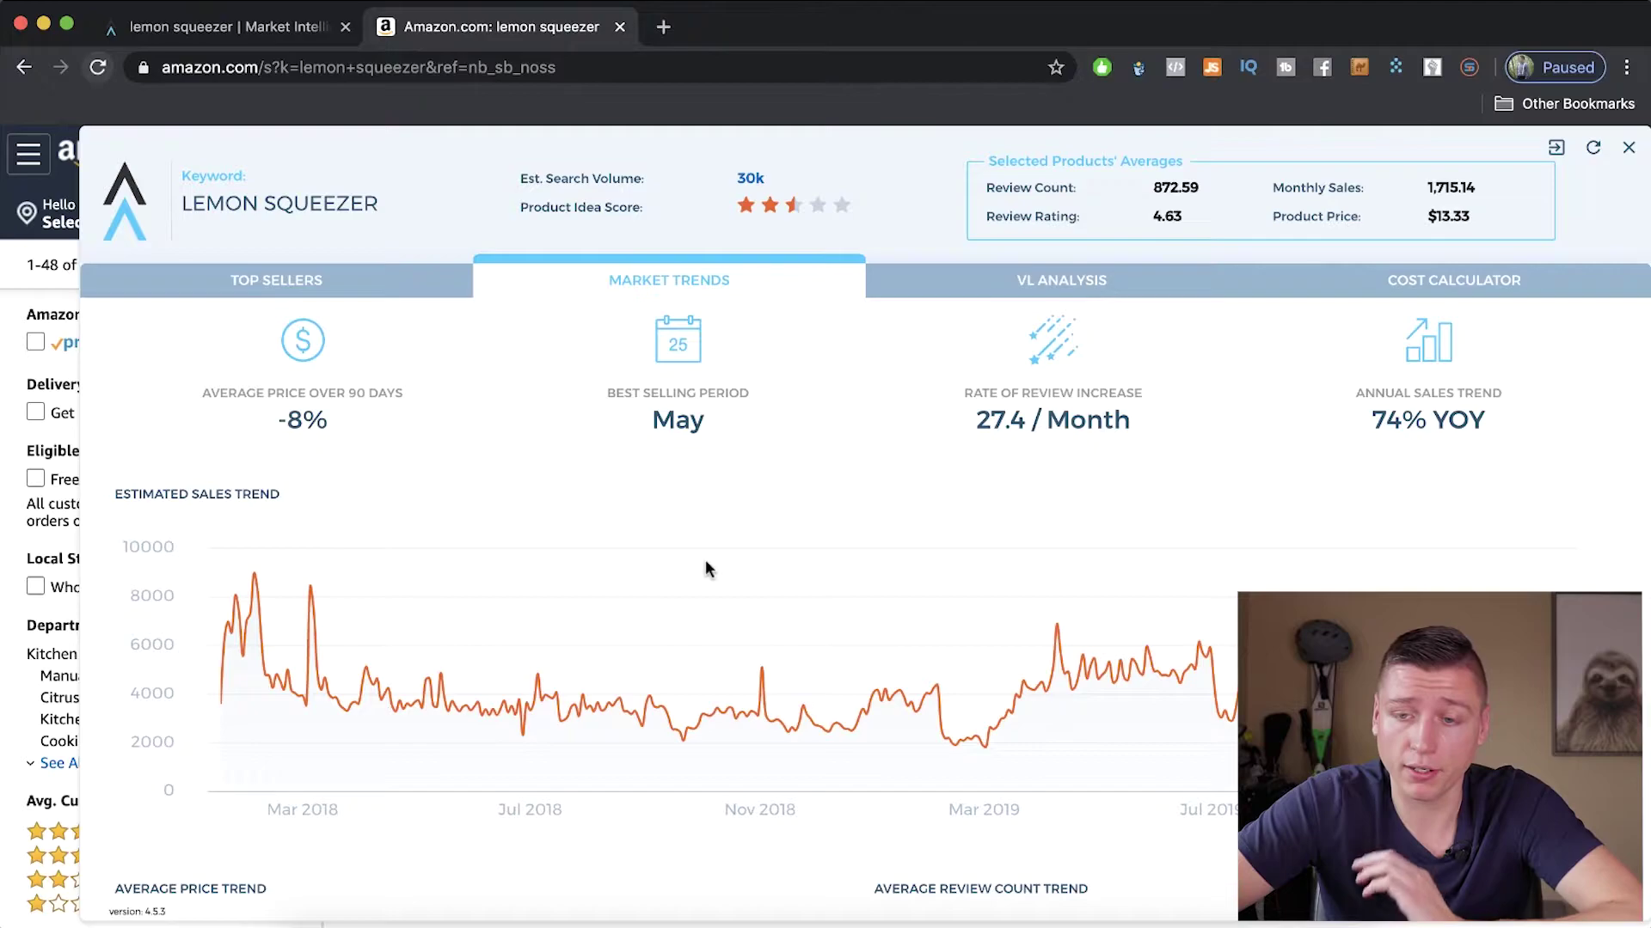
scroll(705, 564, down, 4)
scroll(705, 561, down, 1)
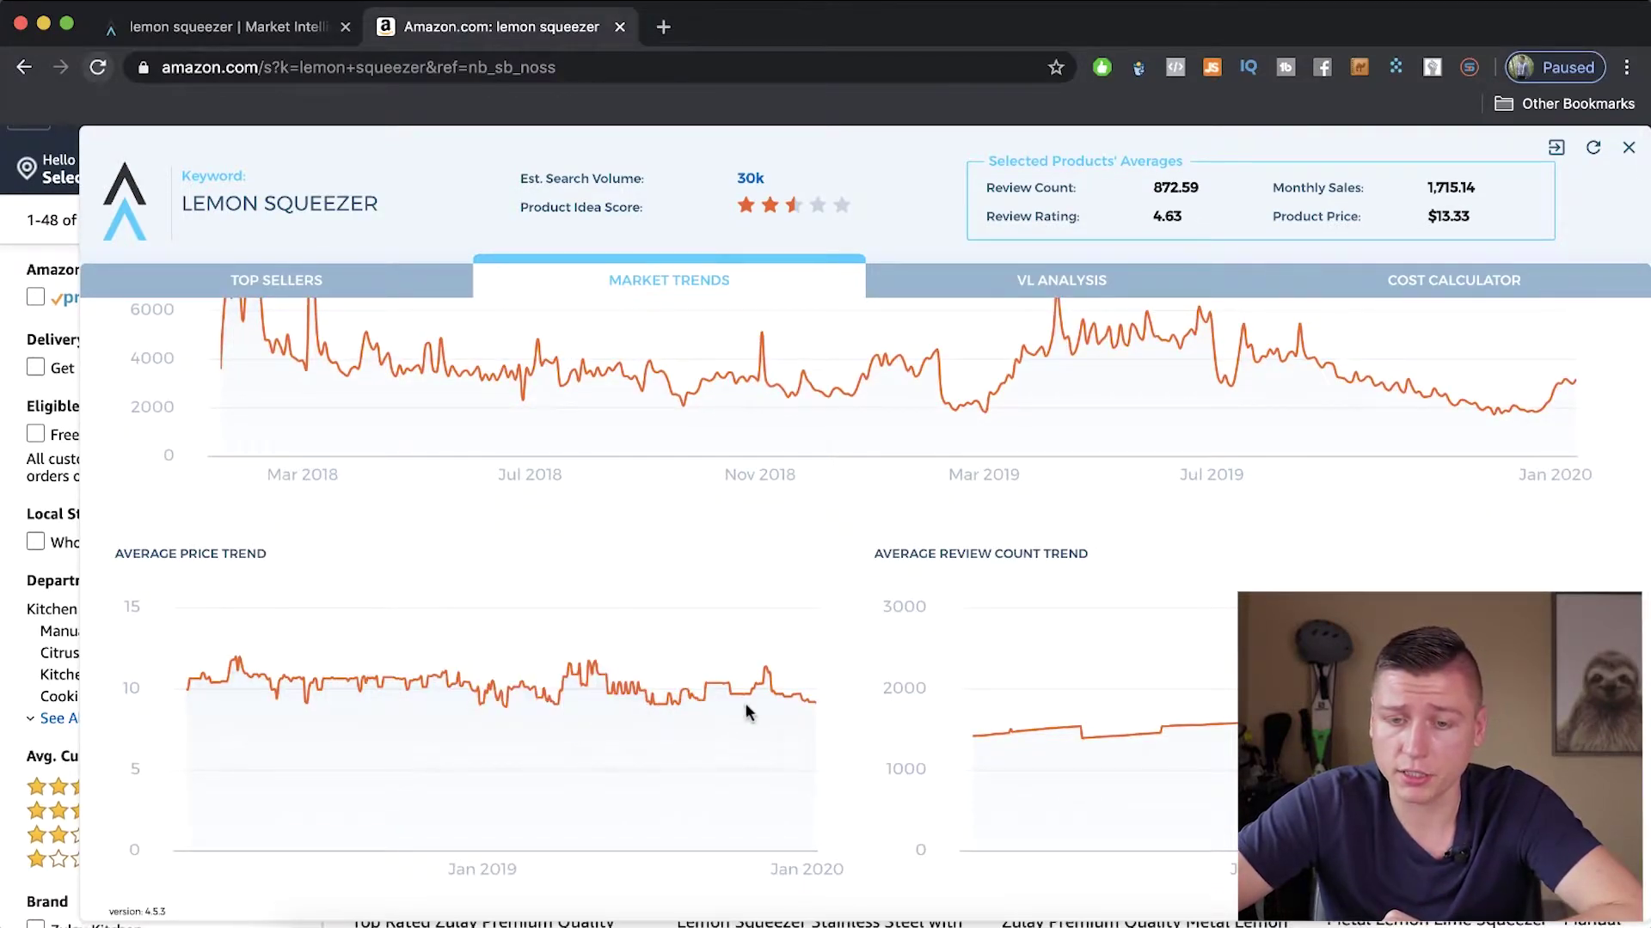
scroll(705, 559, up, 5)
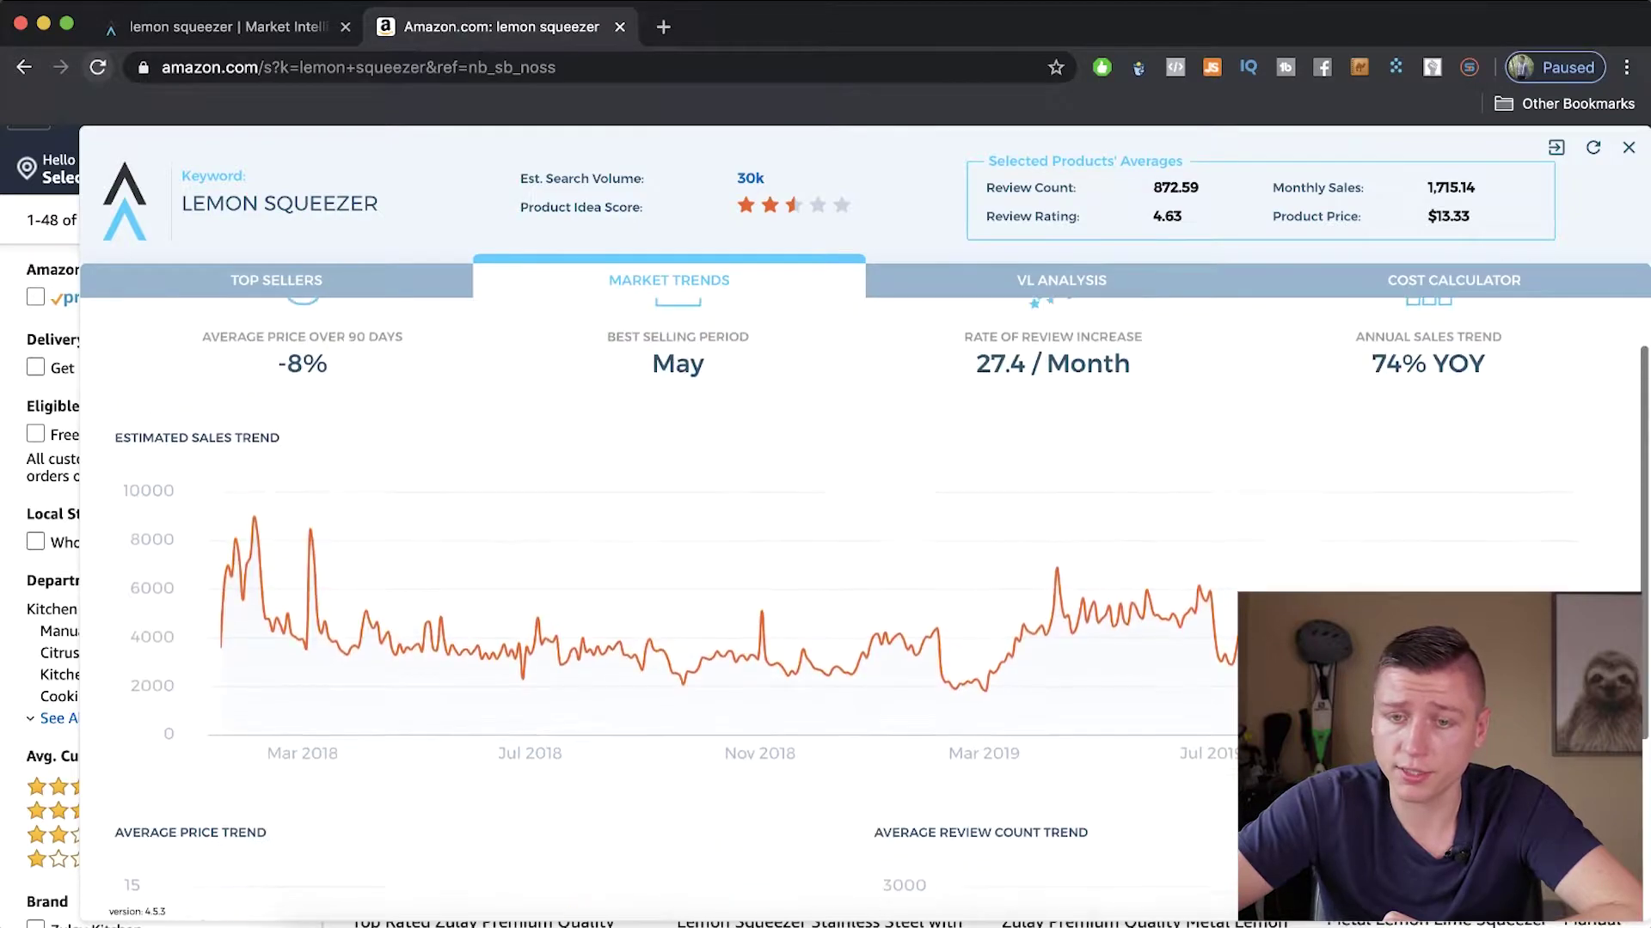
Open the VL Analysis and read the possible monthly sales, reviews needed to sell well, sales pattern, tips and warnings.
click(1051, 291)
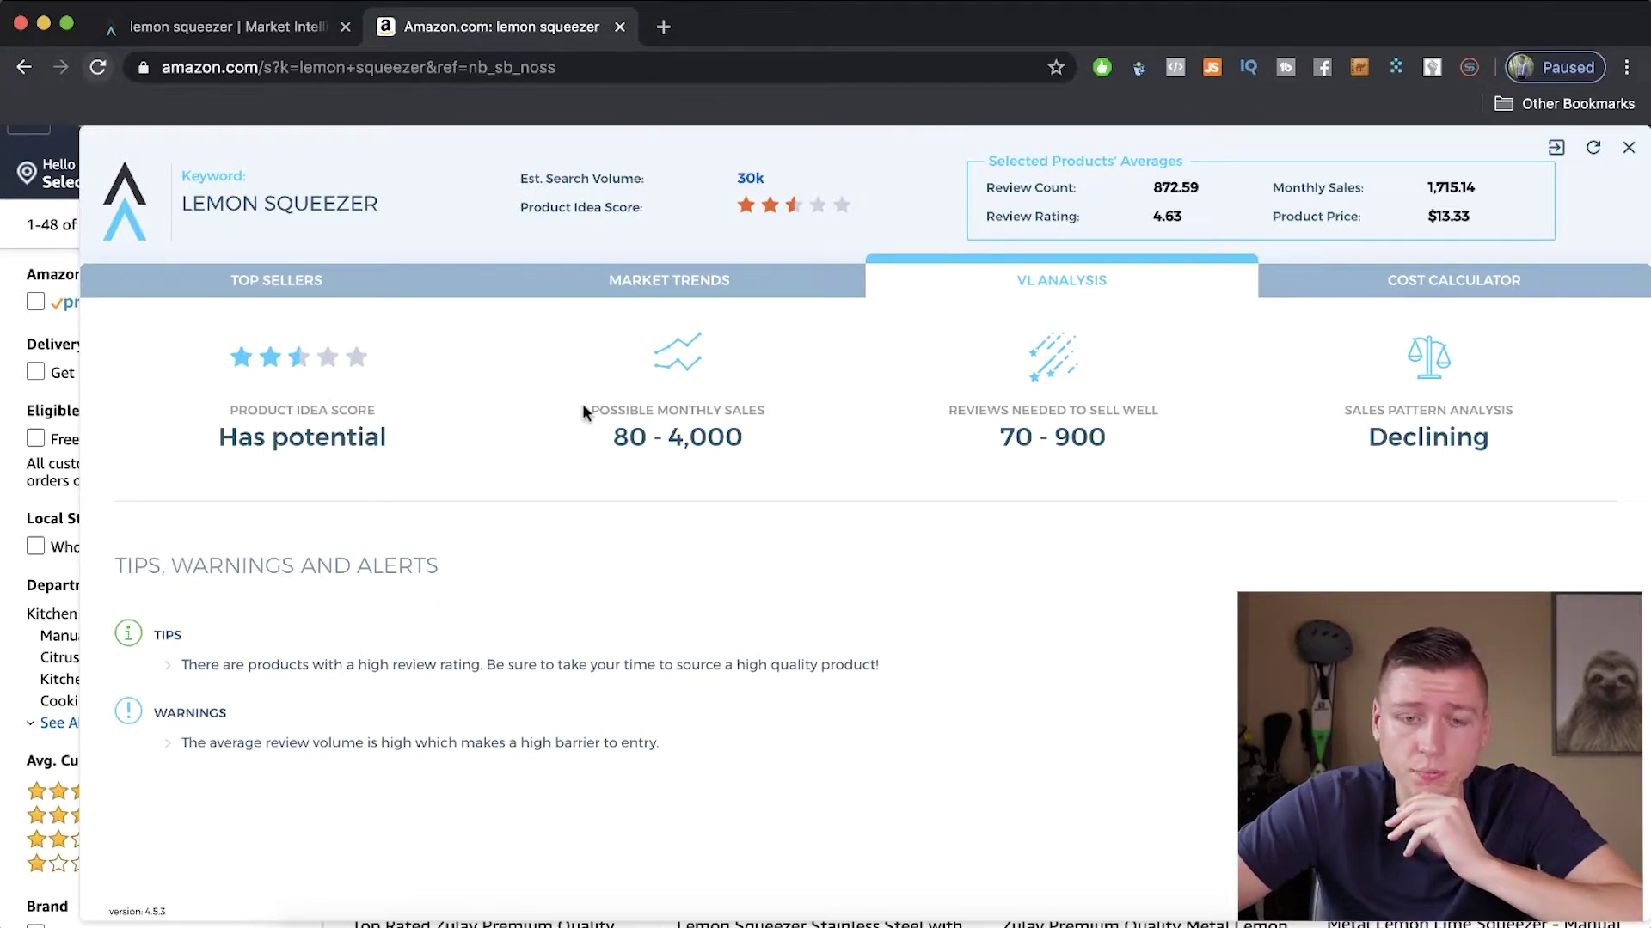
drag(587, 409, 787, 421)
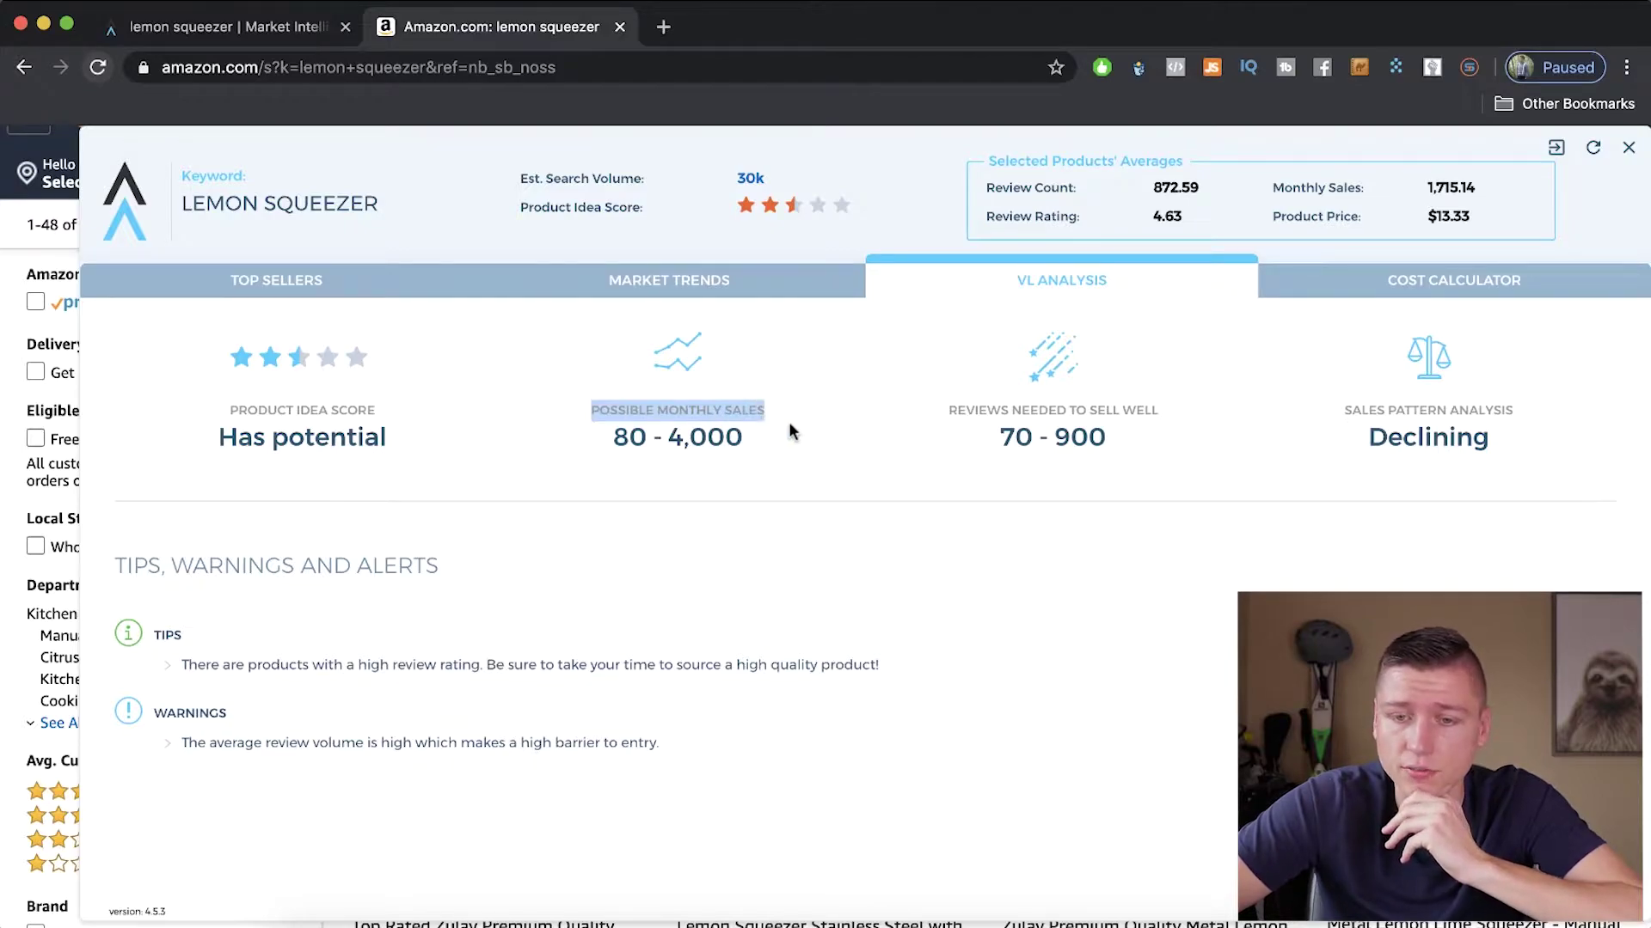
drag(947, 411, 1147, 408)
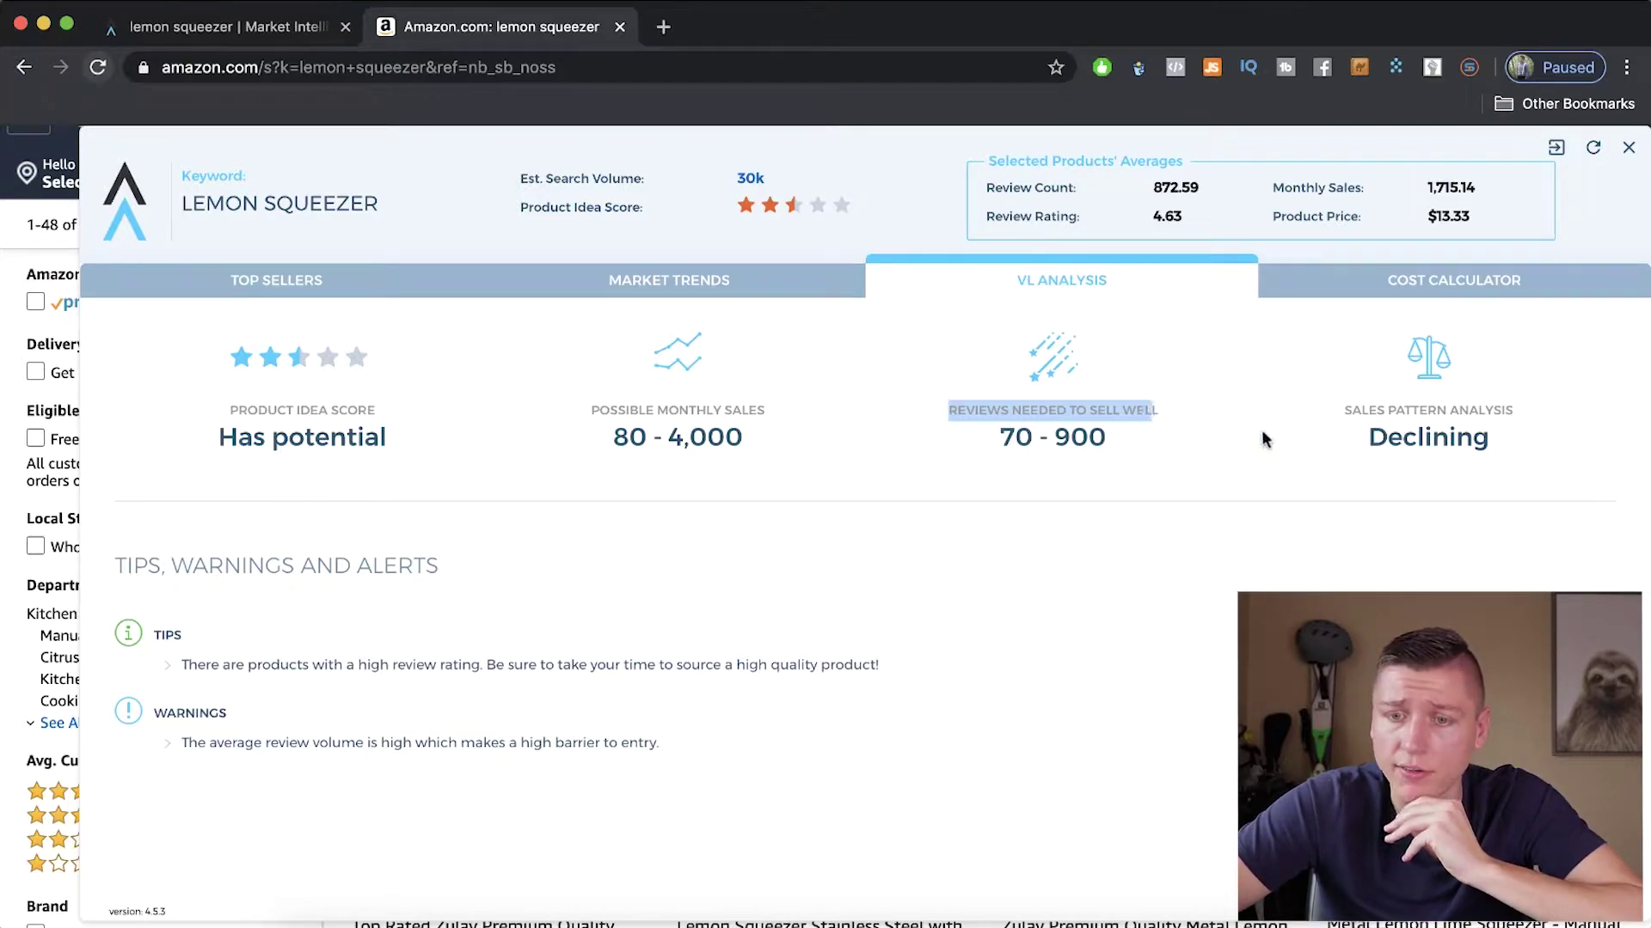
drag(1328, 410, 1502, 427)
scroll(747, 570, down, 2)
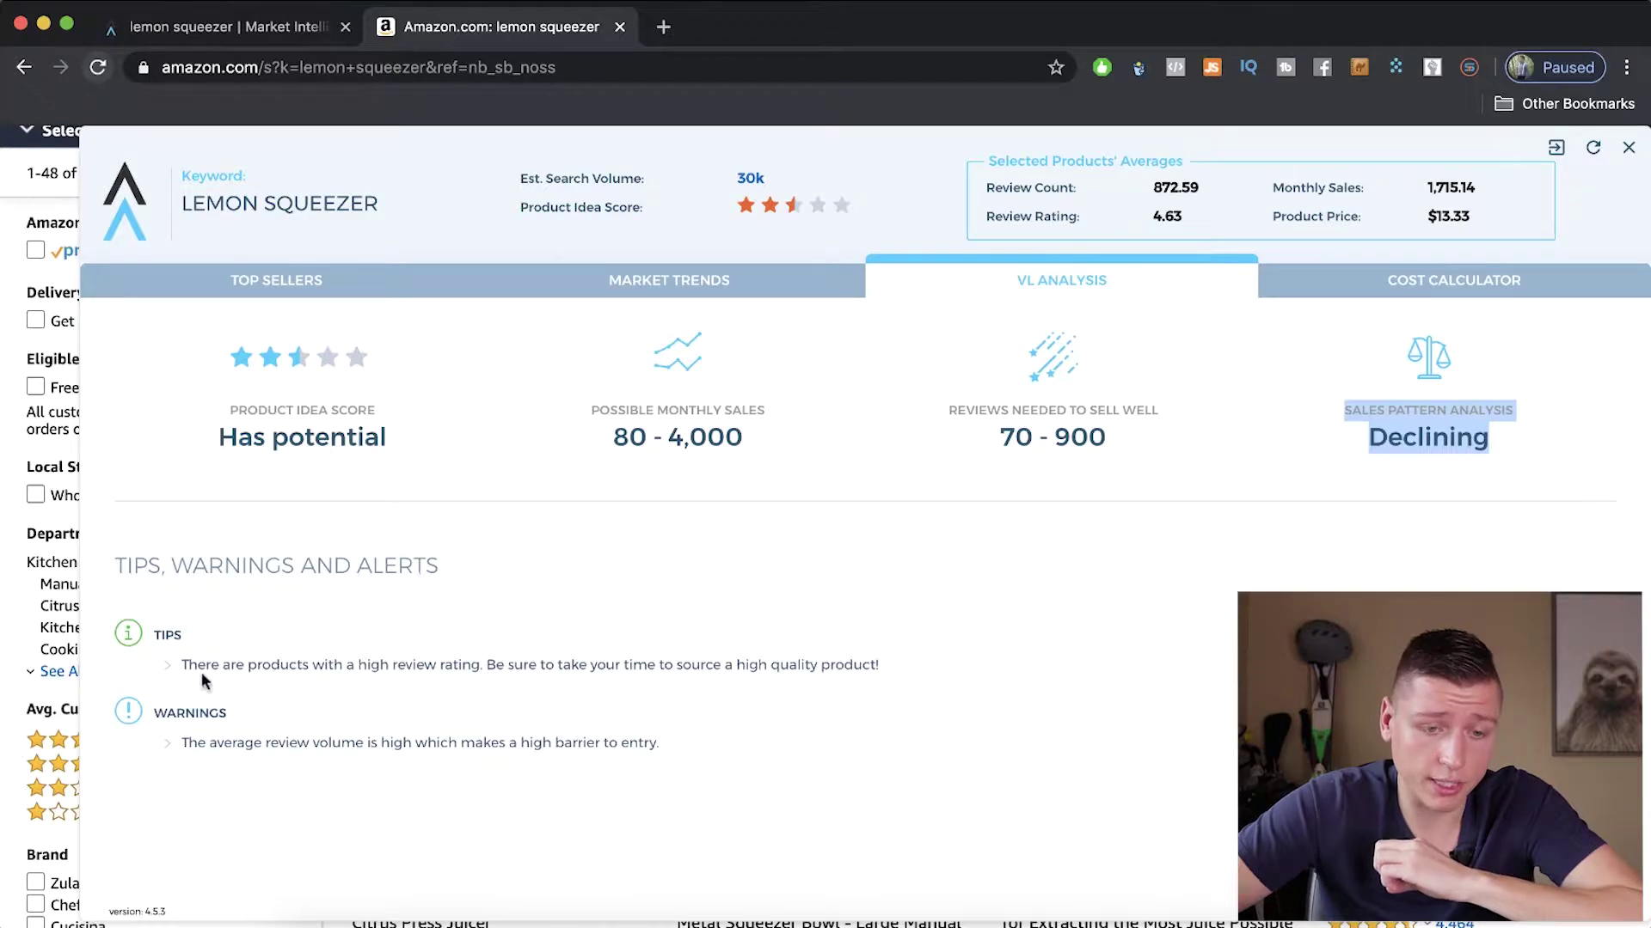
drag(180, 667, 710, 741)
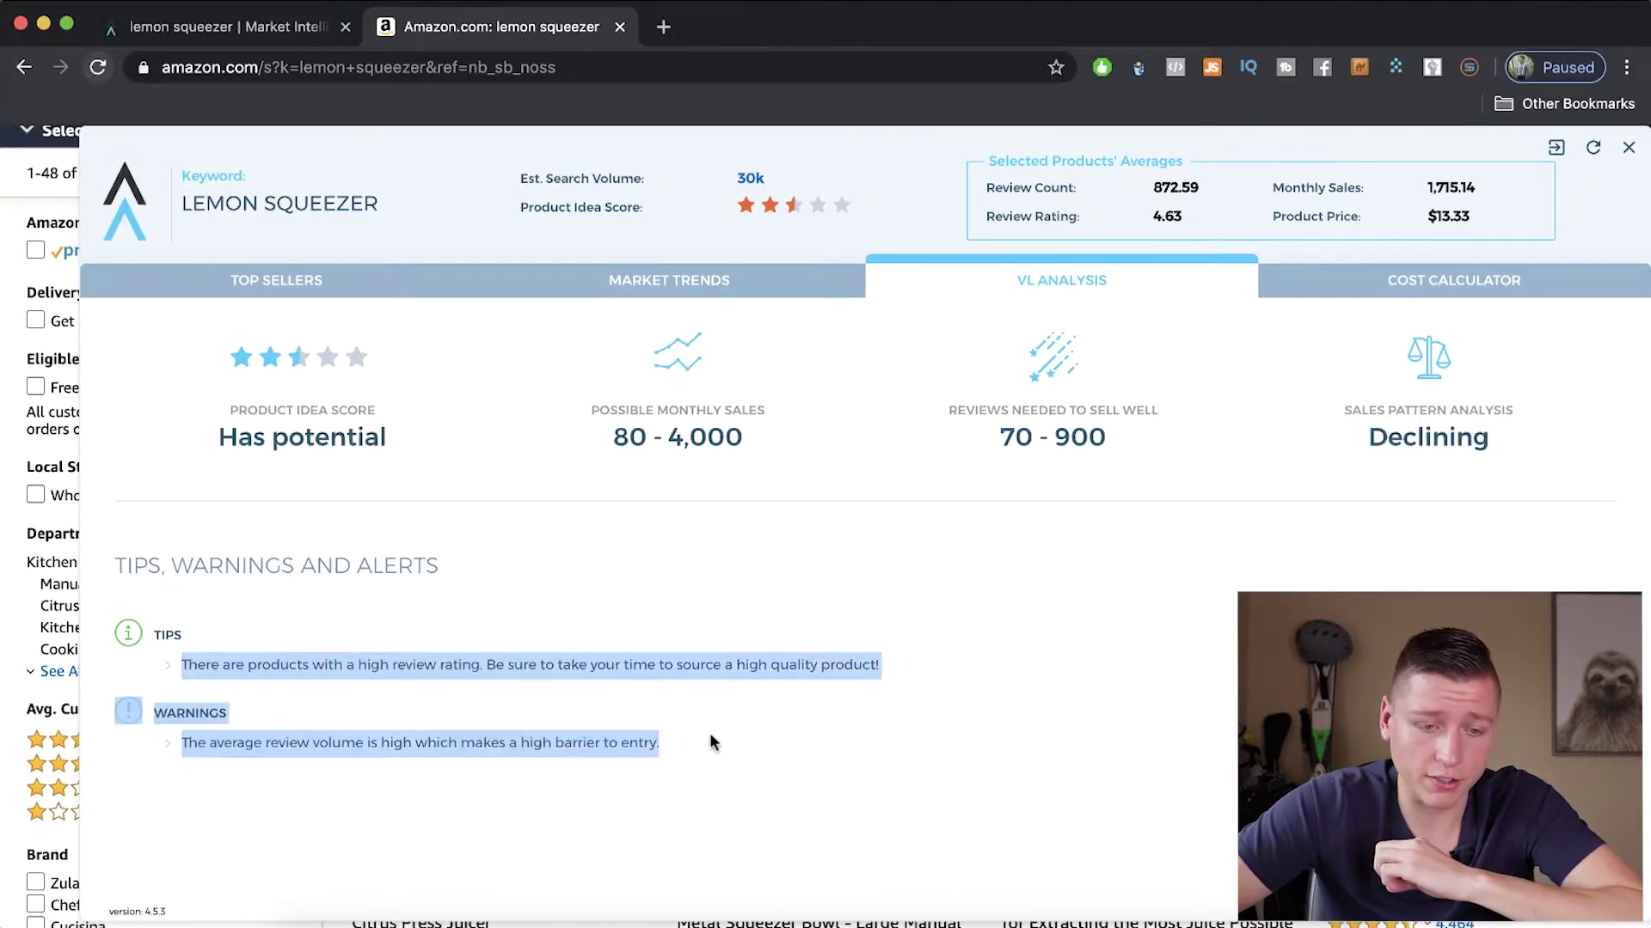
click(710, 741)
scroll(709, 736, down, 2)
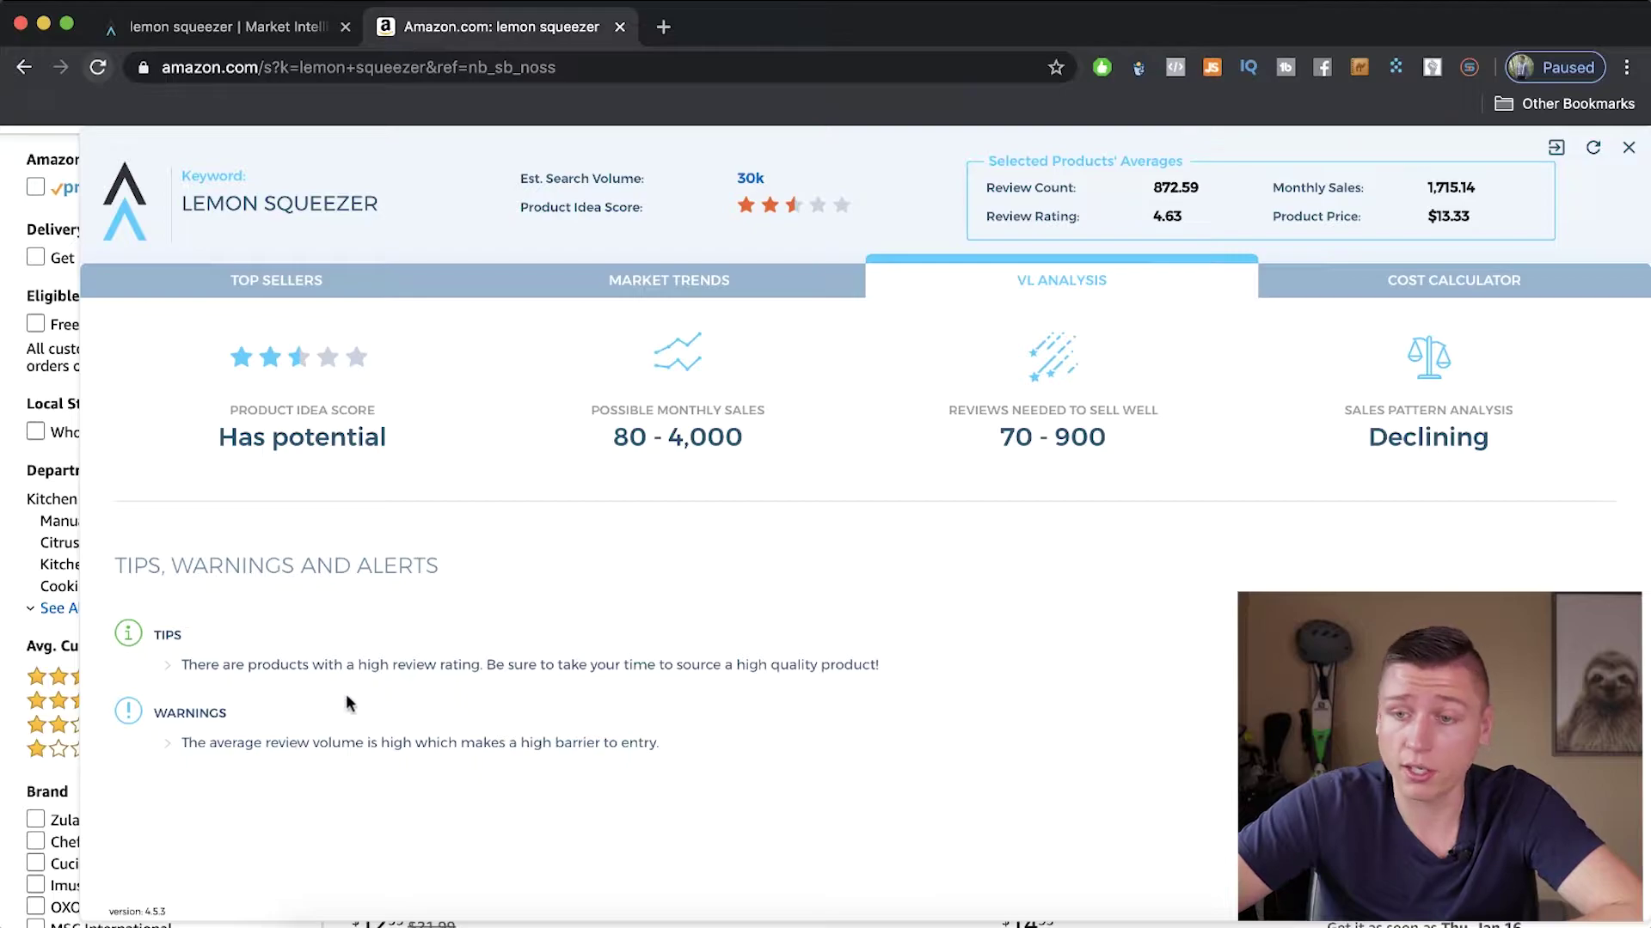
Open the cost calculator, and check the lemon squeezer analysis sections in the Market Intelligence web app before returning to the Amazon page.
click(1497, 296)
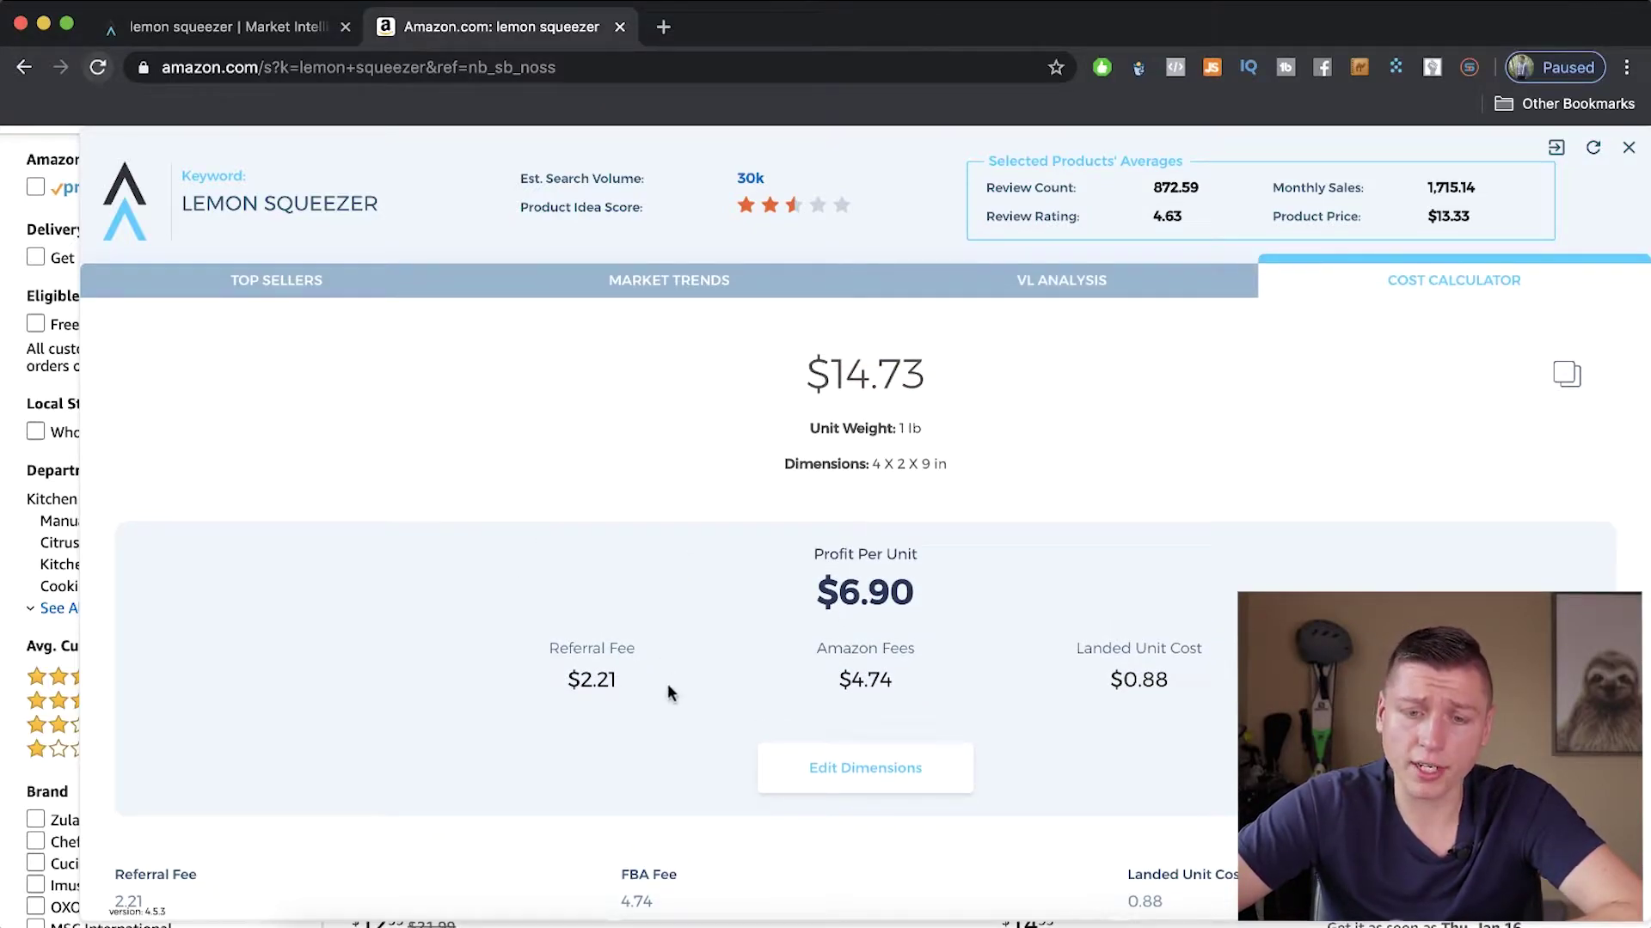
click(263, 28)
scroll(1206, 344, up, 5)
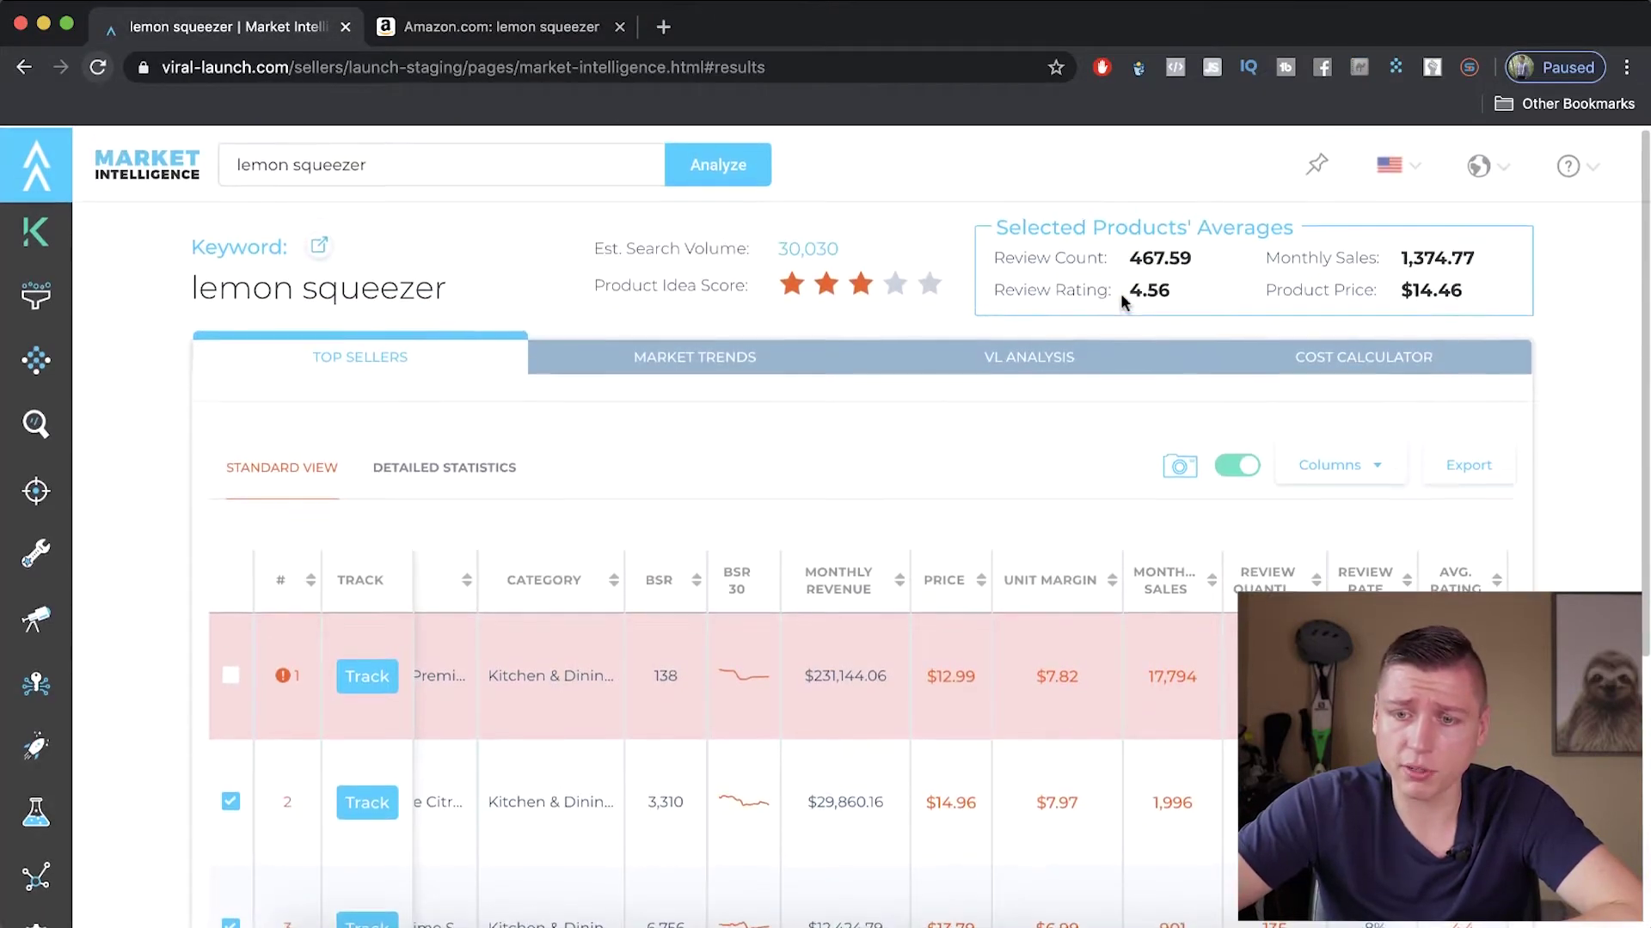
click(1319, 355)
click(1091, 367)
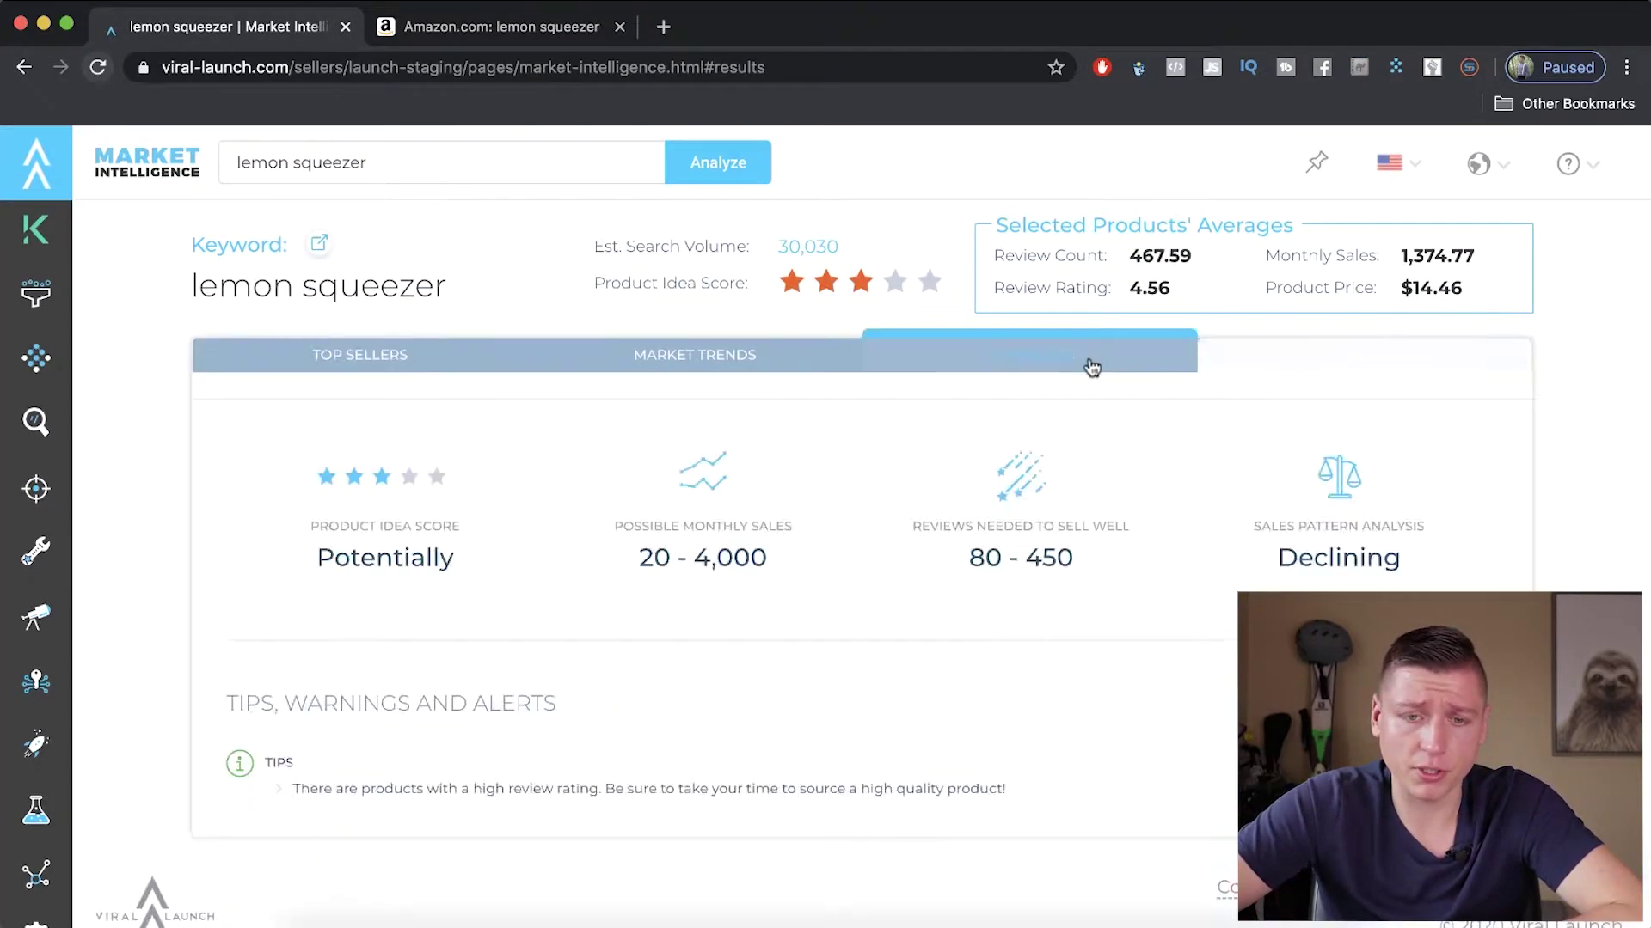
click(703, 355)
click(521, 32)
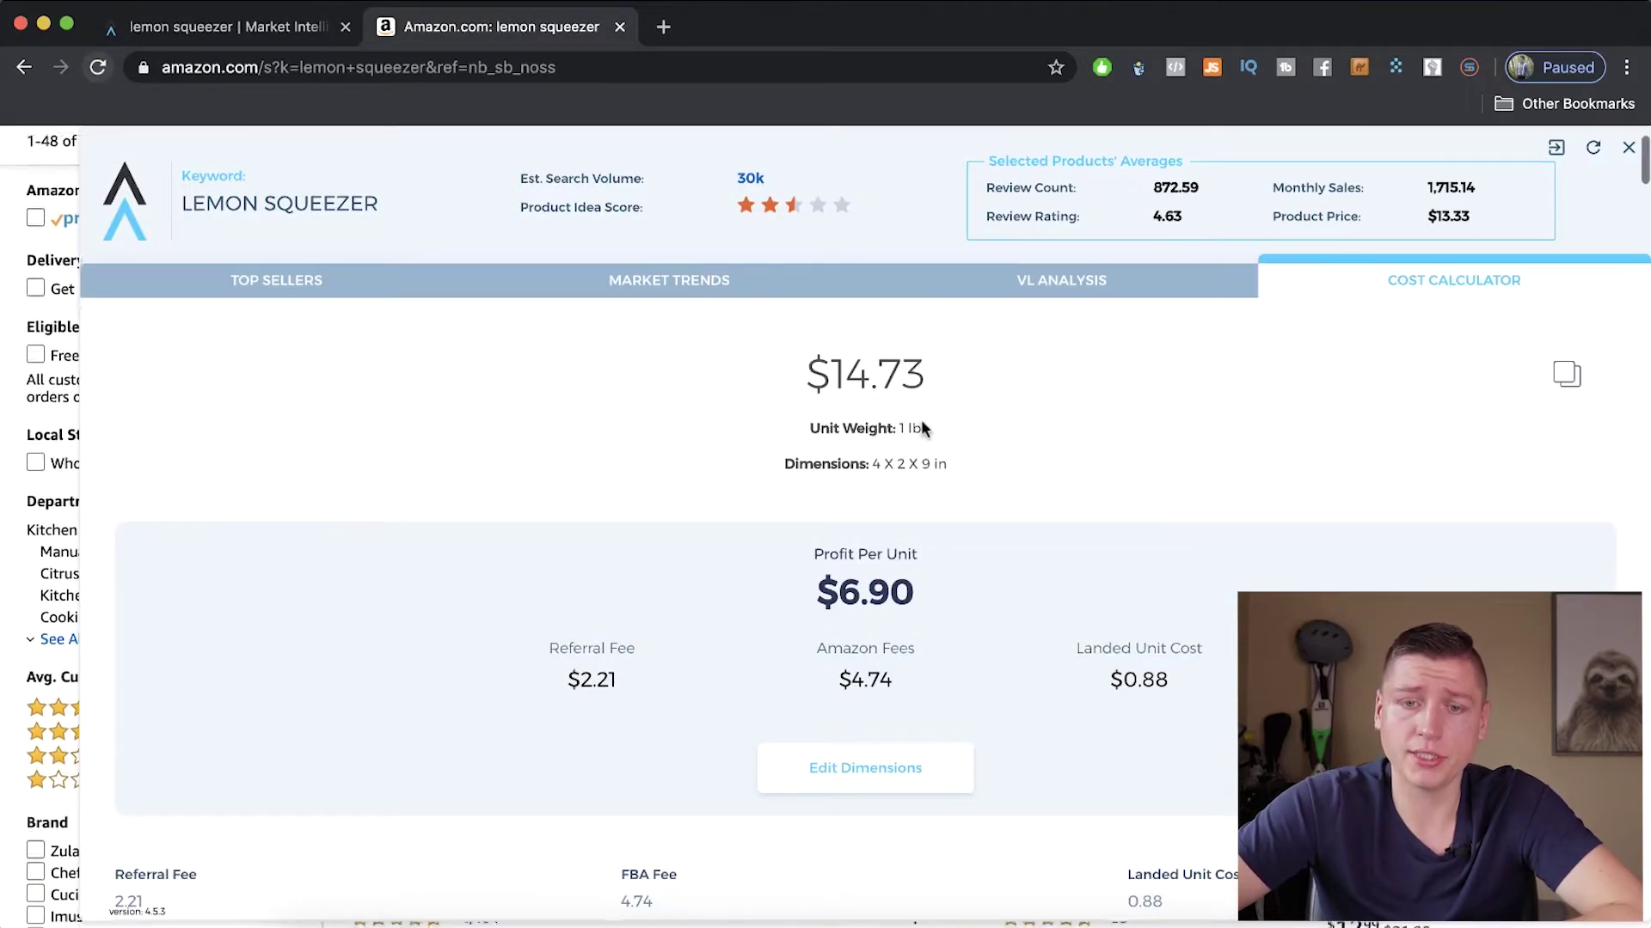
Review the unit weight, dimensions, profit per unit and fee breakdown in the lemon squeezer cost calculator.
mouse_move(803, 386)
mouse_down()
mouse_move(925, 379)
mouse_move(815, 362)
mouse_up()
scroll(978, 430, down, 2)
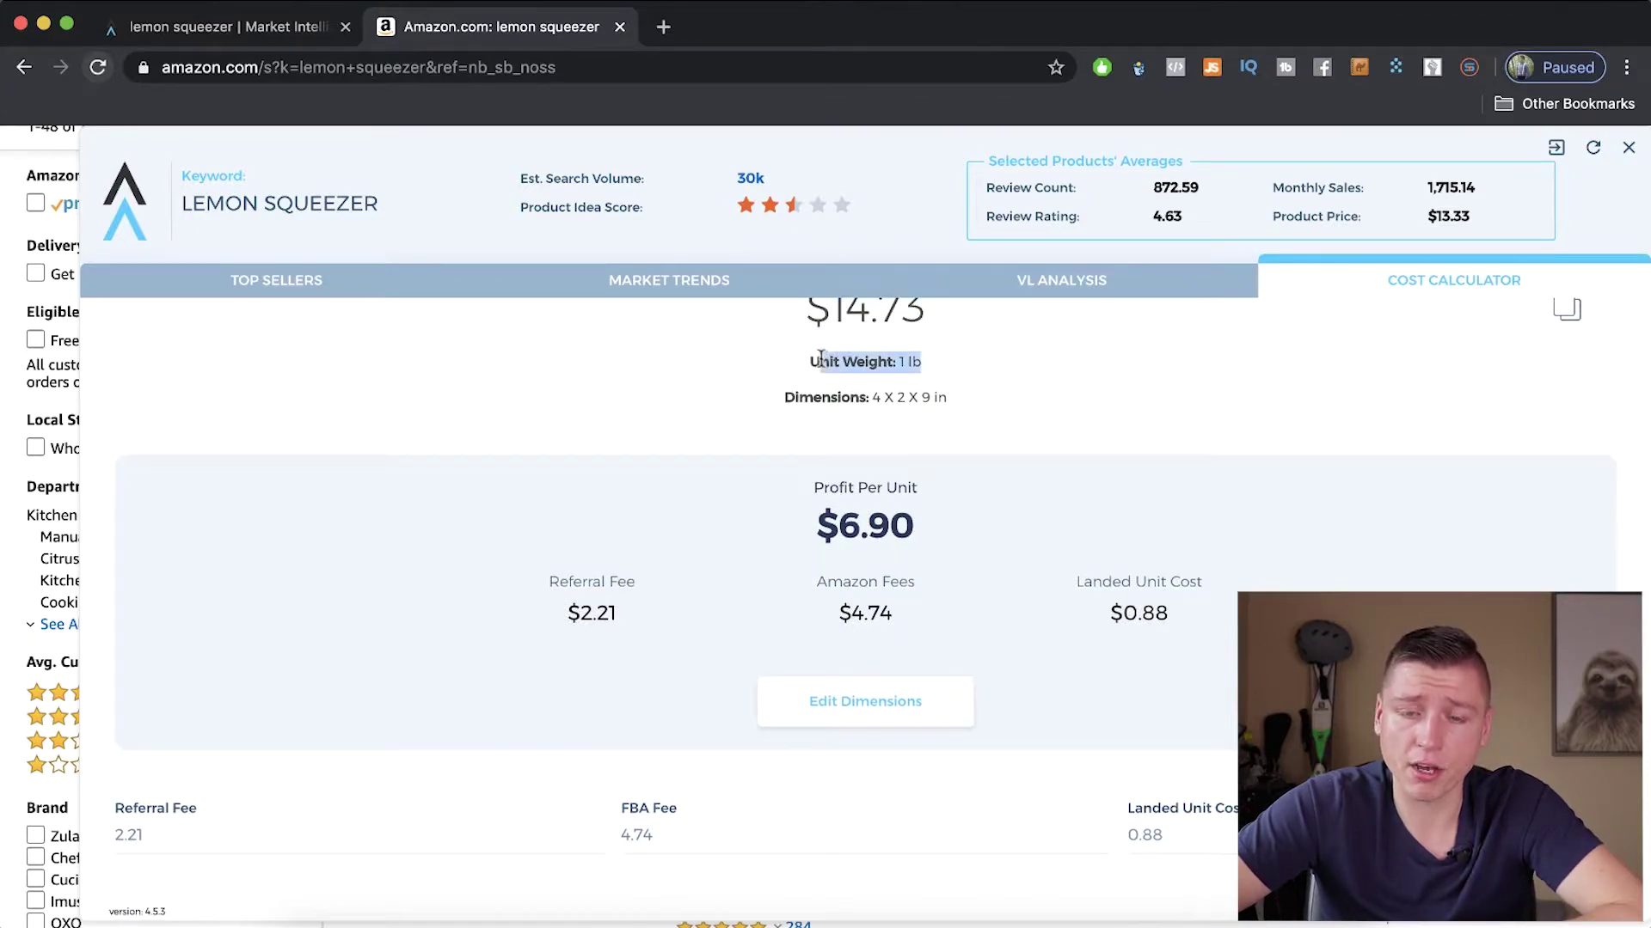
mouse_move(949, 397)
mouse_down()
mouse_move(791, 384)
mouse_move(952, 386)
mouse_up()
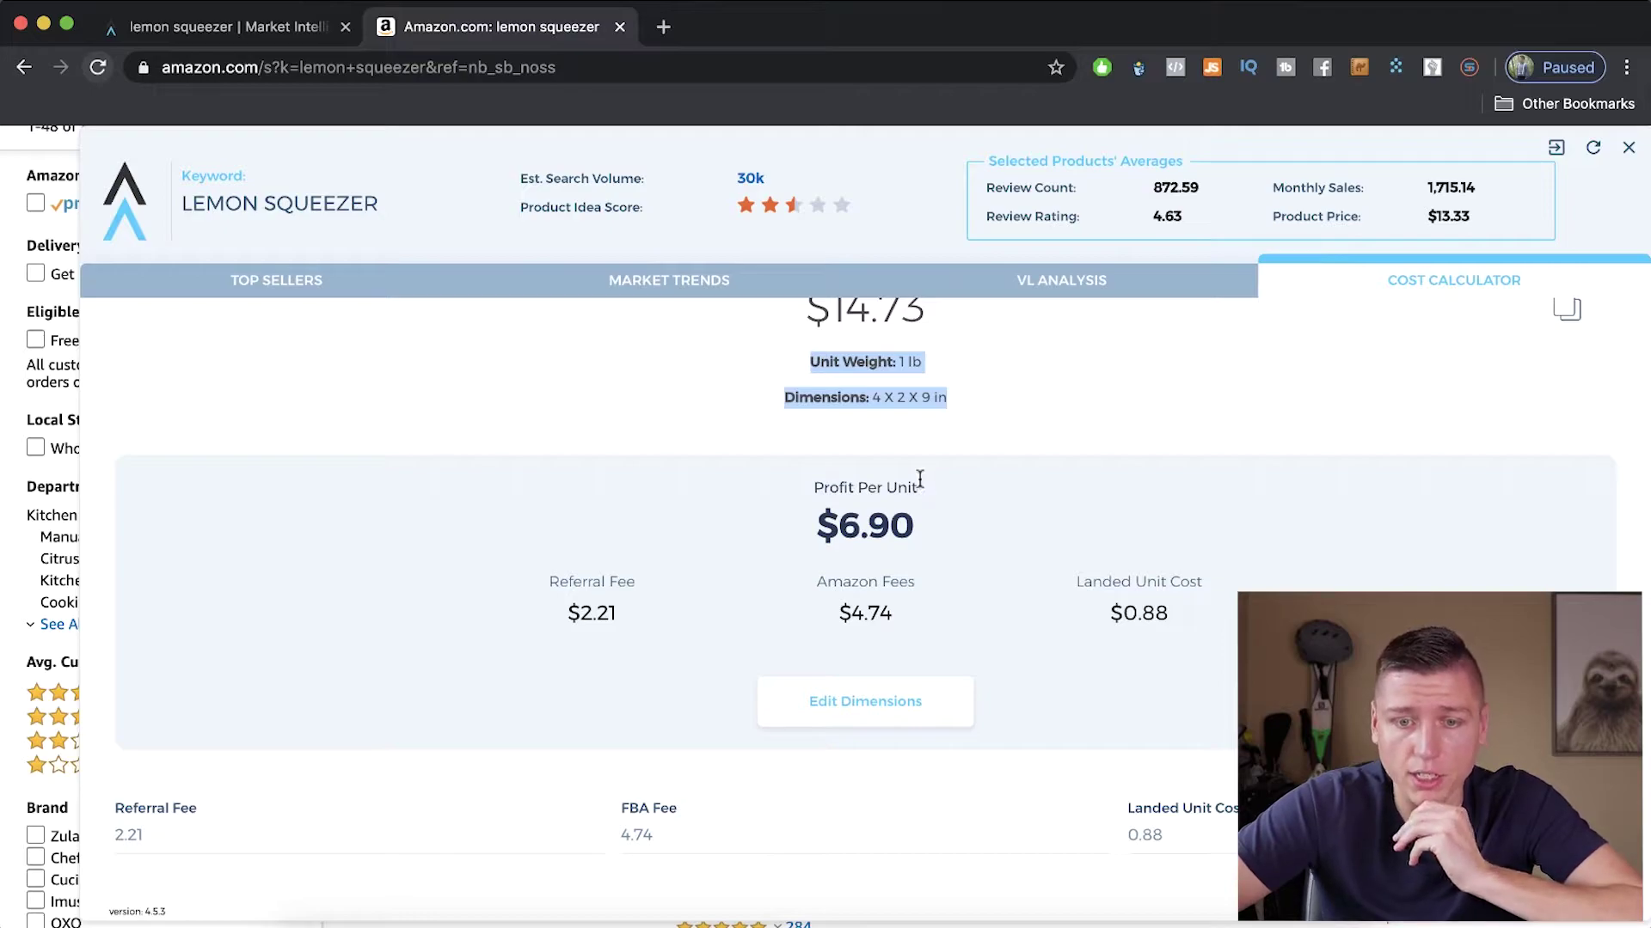
drag(812, 488, 918, 487)
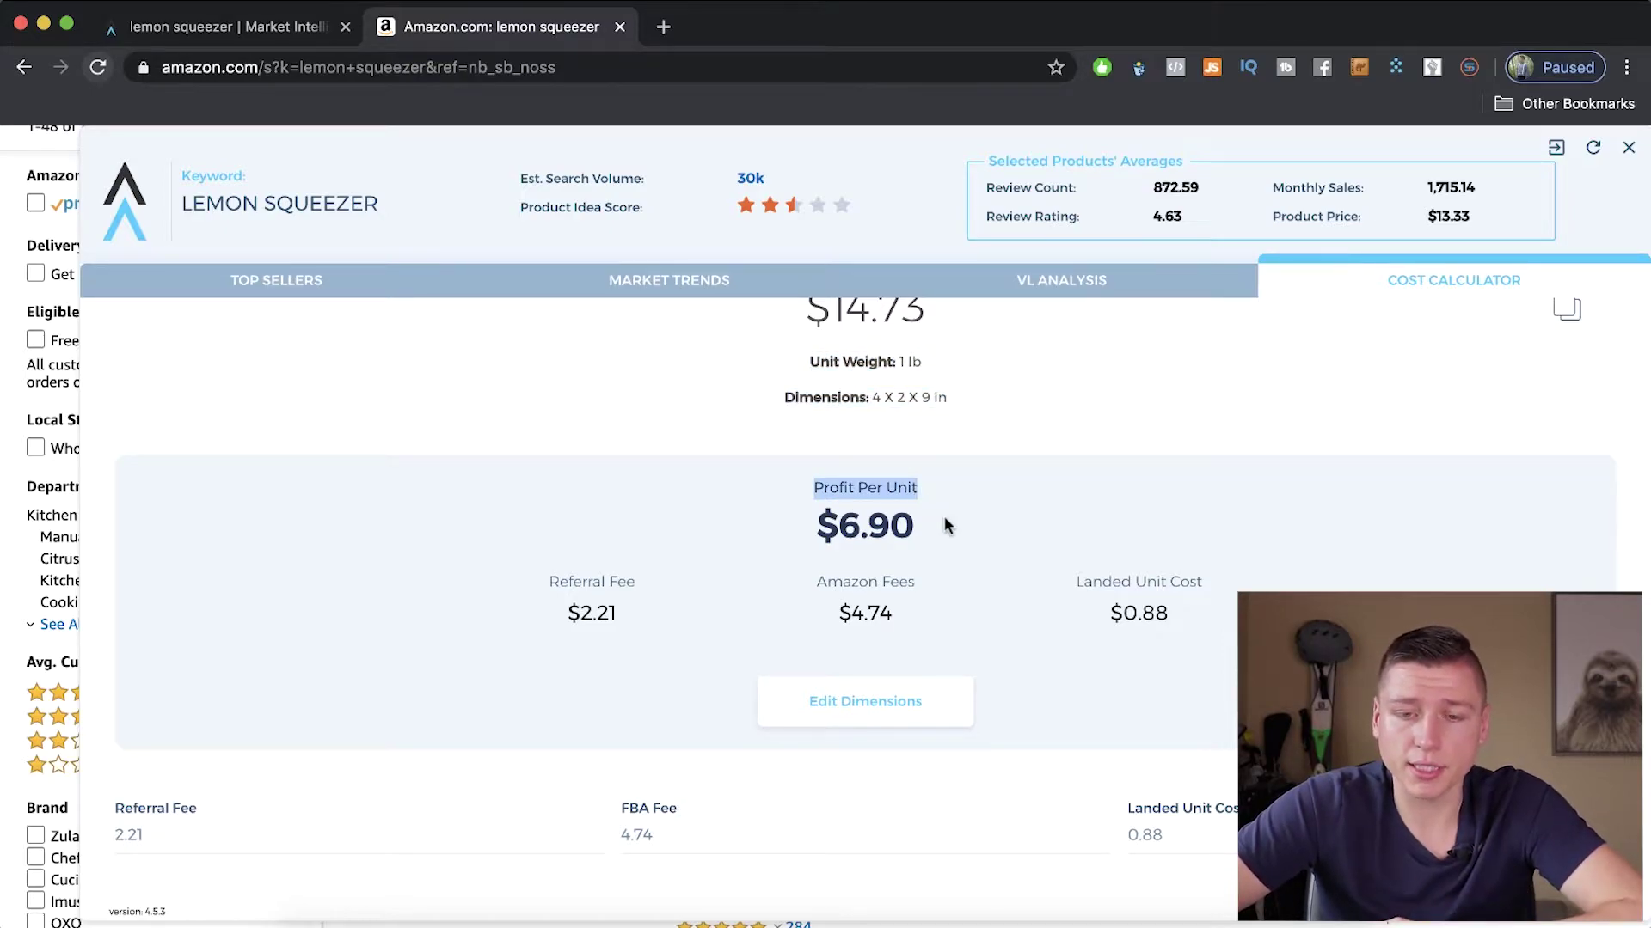
scroll(944, 516, down, 1)
scroll(944, 516, down, 1)
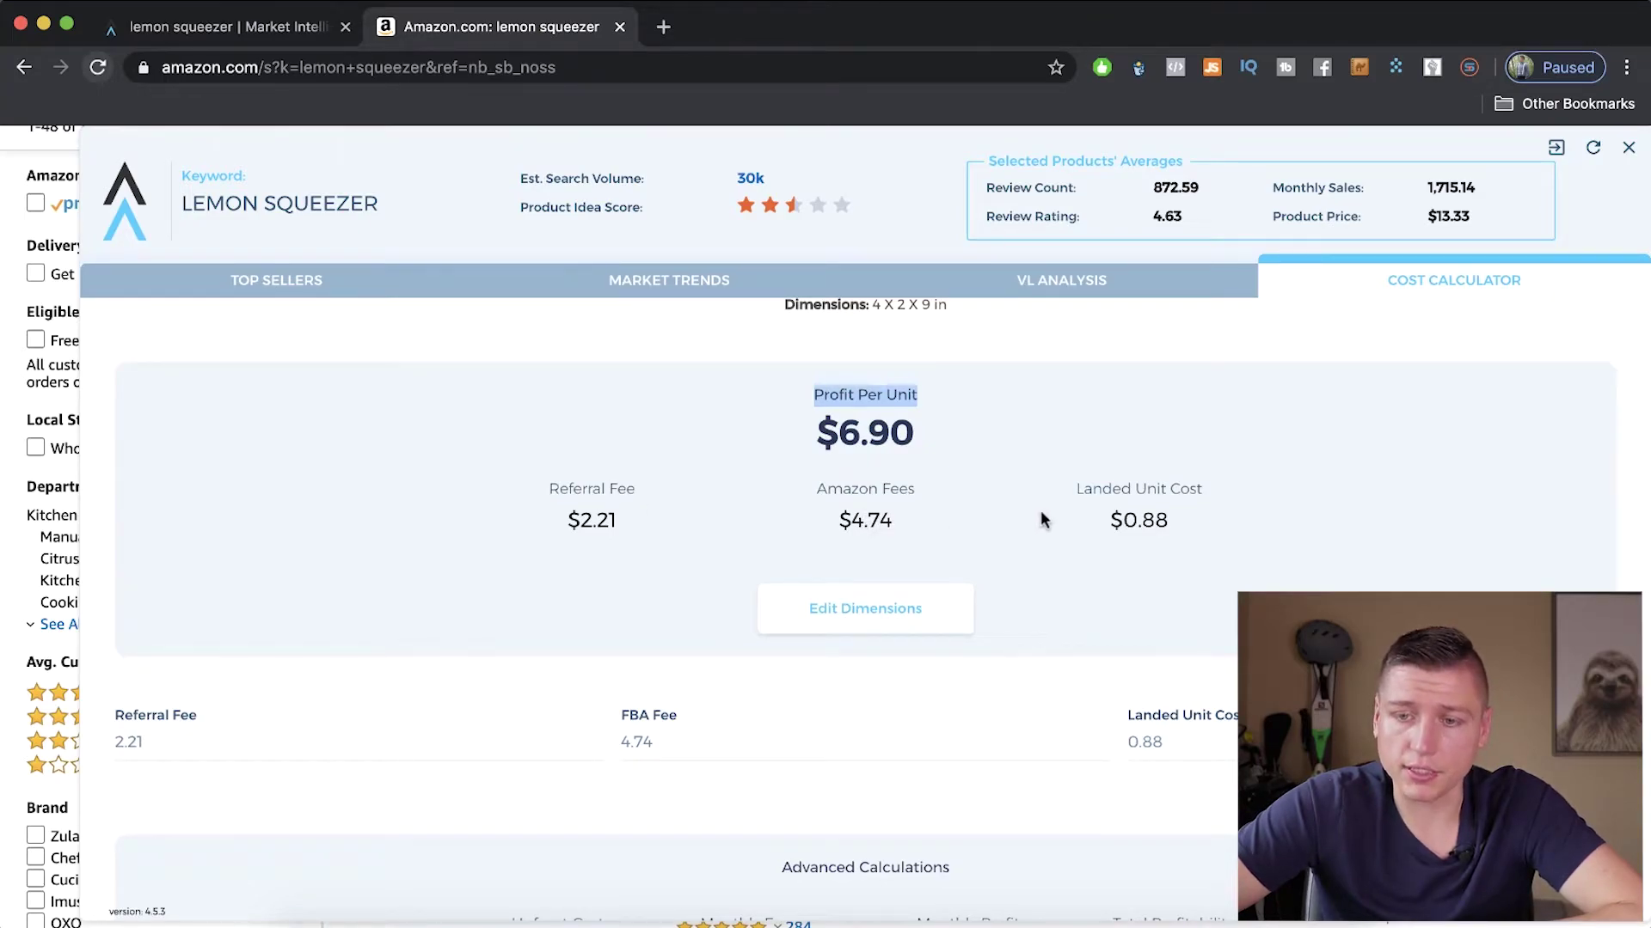
Set the landed unit cost to 0.5 in the lemon squeezer cost calculator.
drag(1081, 489, 1093, 525)
scroll(1065, 588, down, 2)
click(1167, 649)
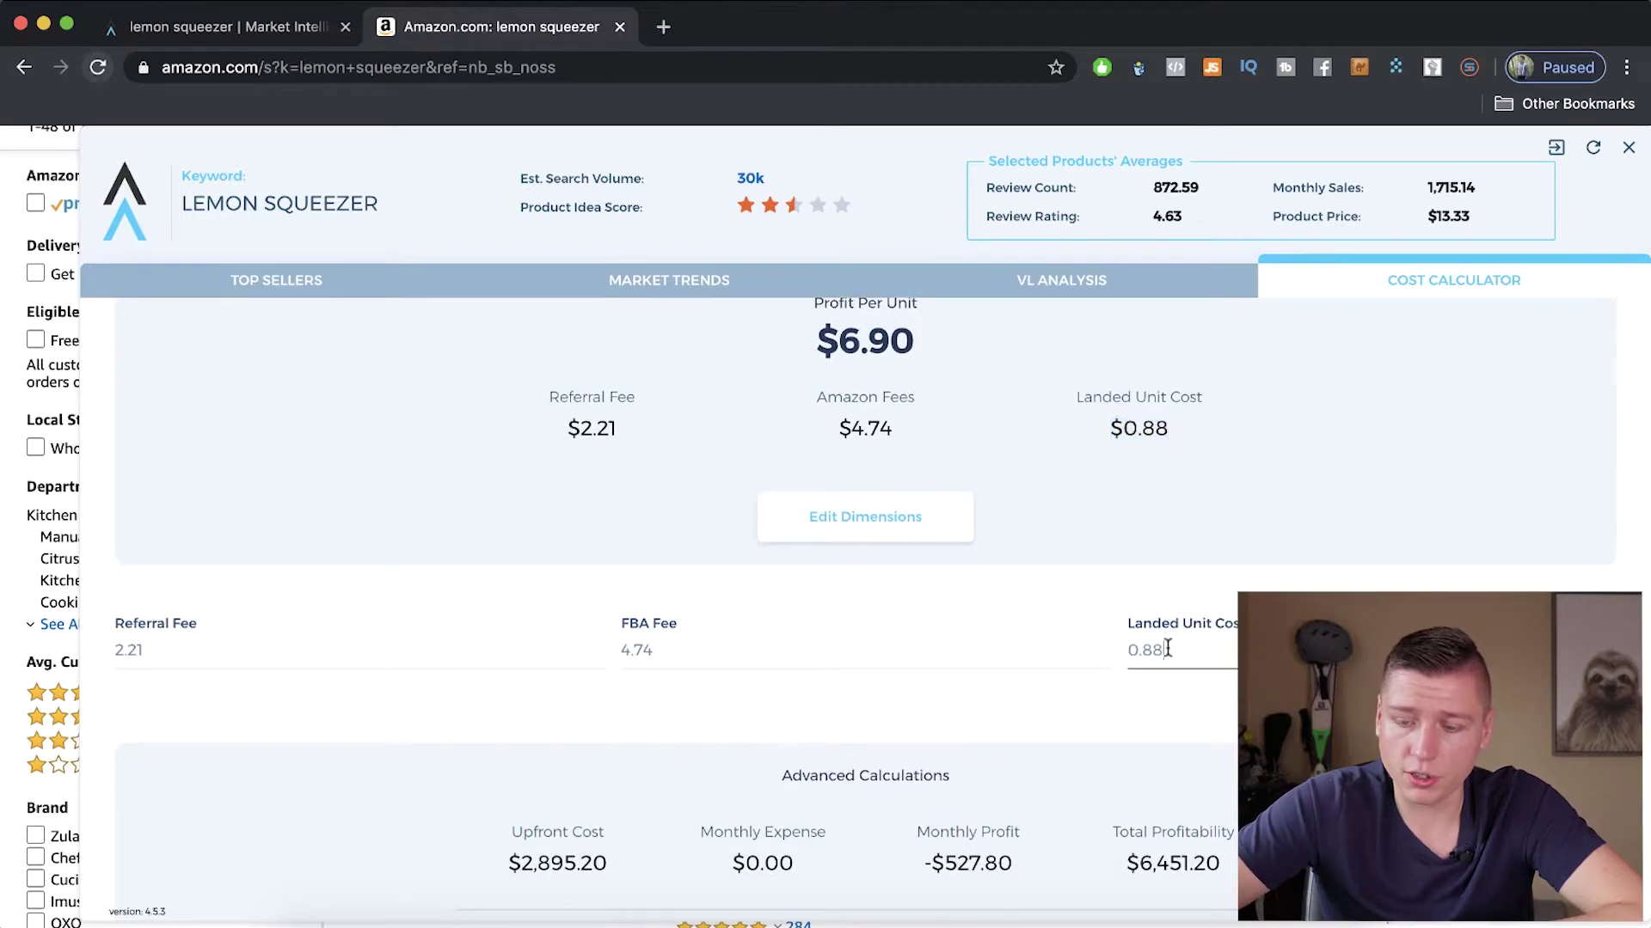
key(BackSpace)
key(BackSpace)
key(BackSpace)
key(BackSpace)
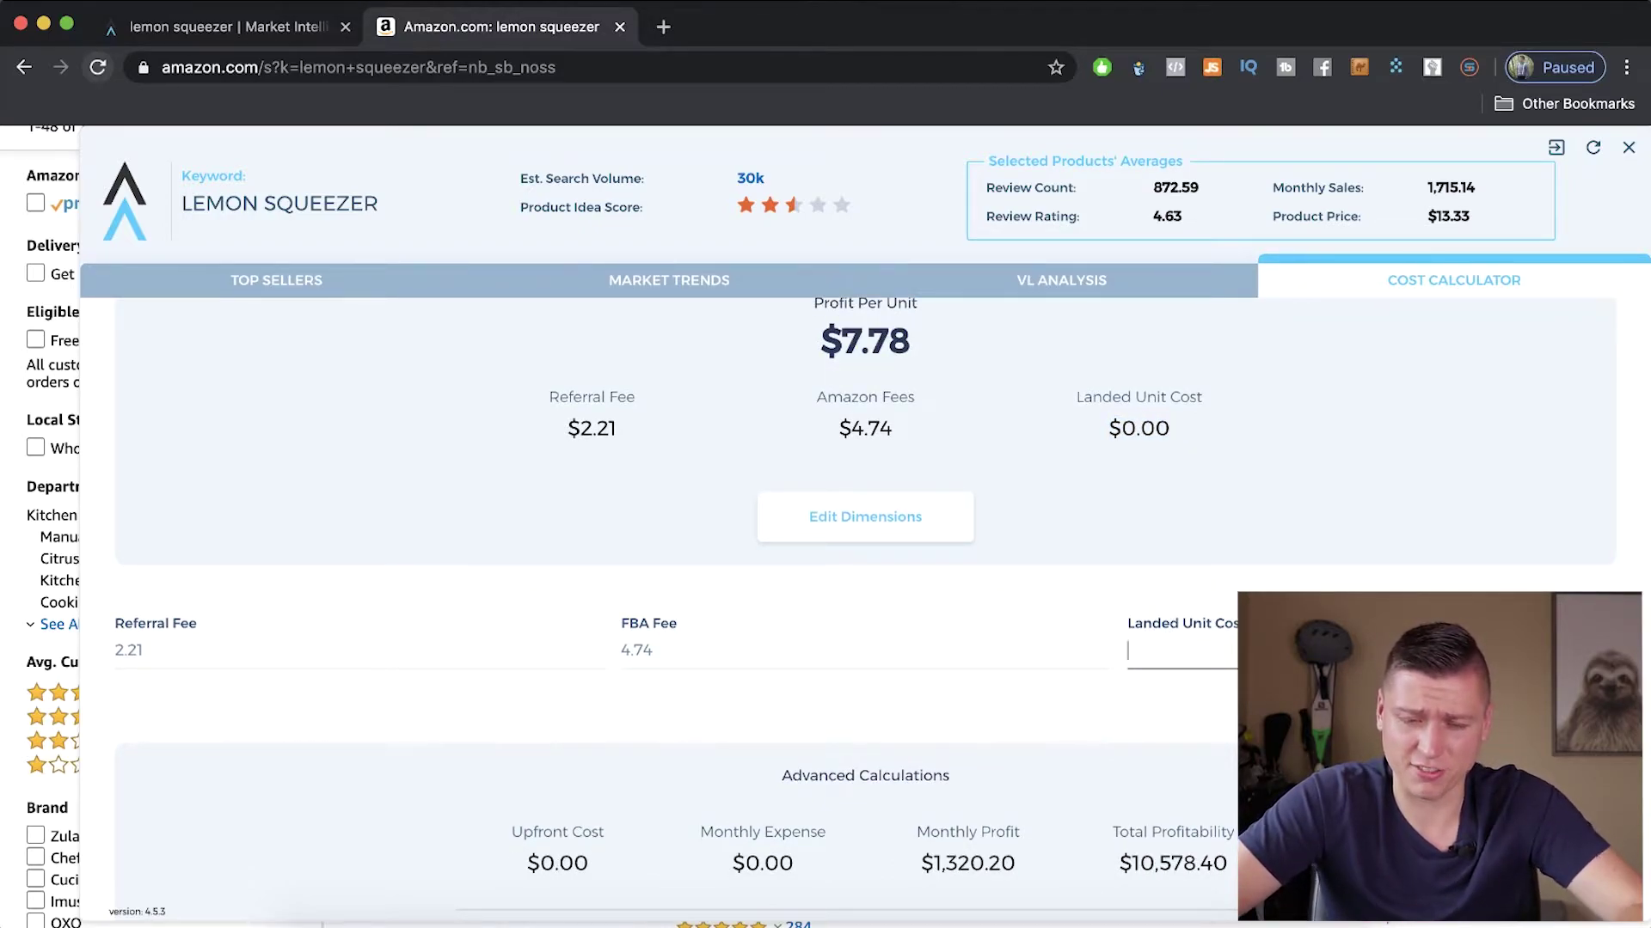
text(0.5)
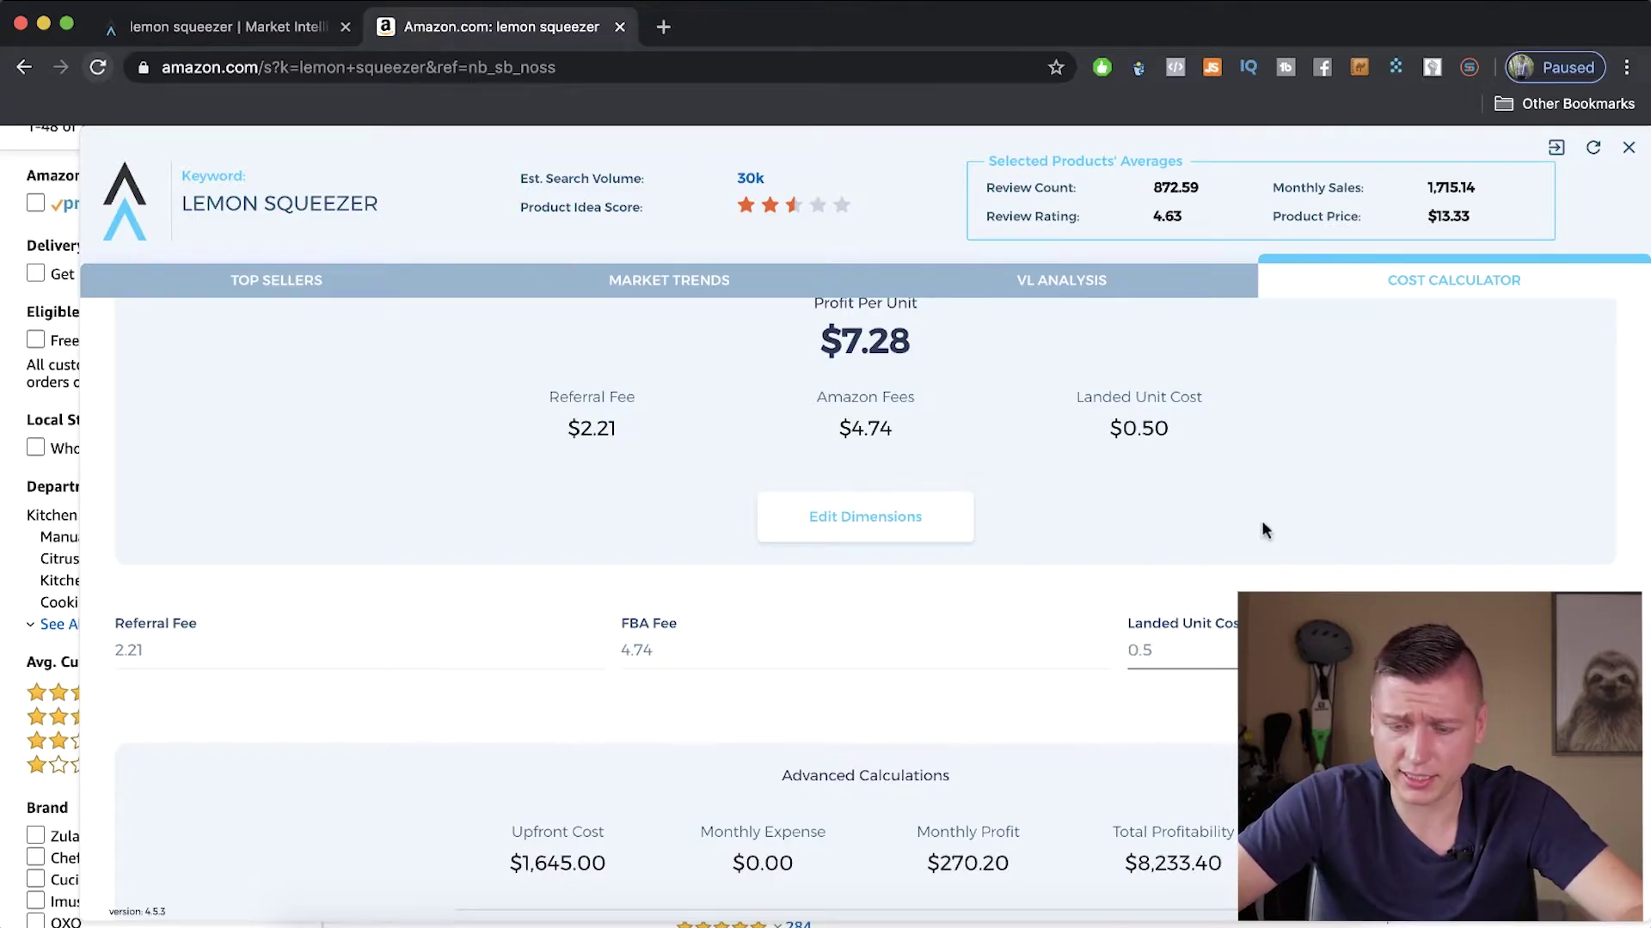
click(1224, 574)
Review the recalculated profit per unit and the advanced calculations, and open the advanced settings for editing.
scroll(1224, 574, down, 1)
scroll(1224, 575, up, 3)
scroll(1224, 578, down, 2)
double_click(877, 352)
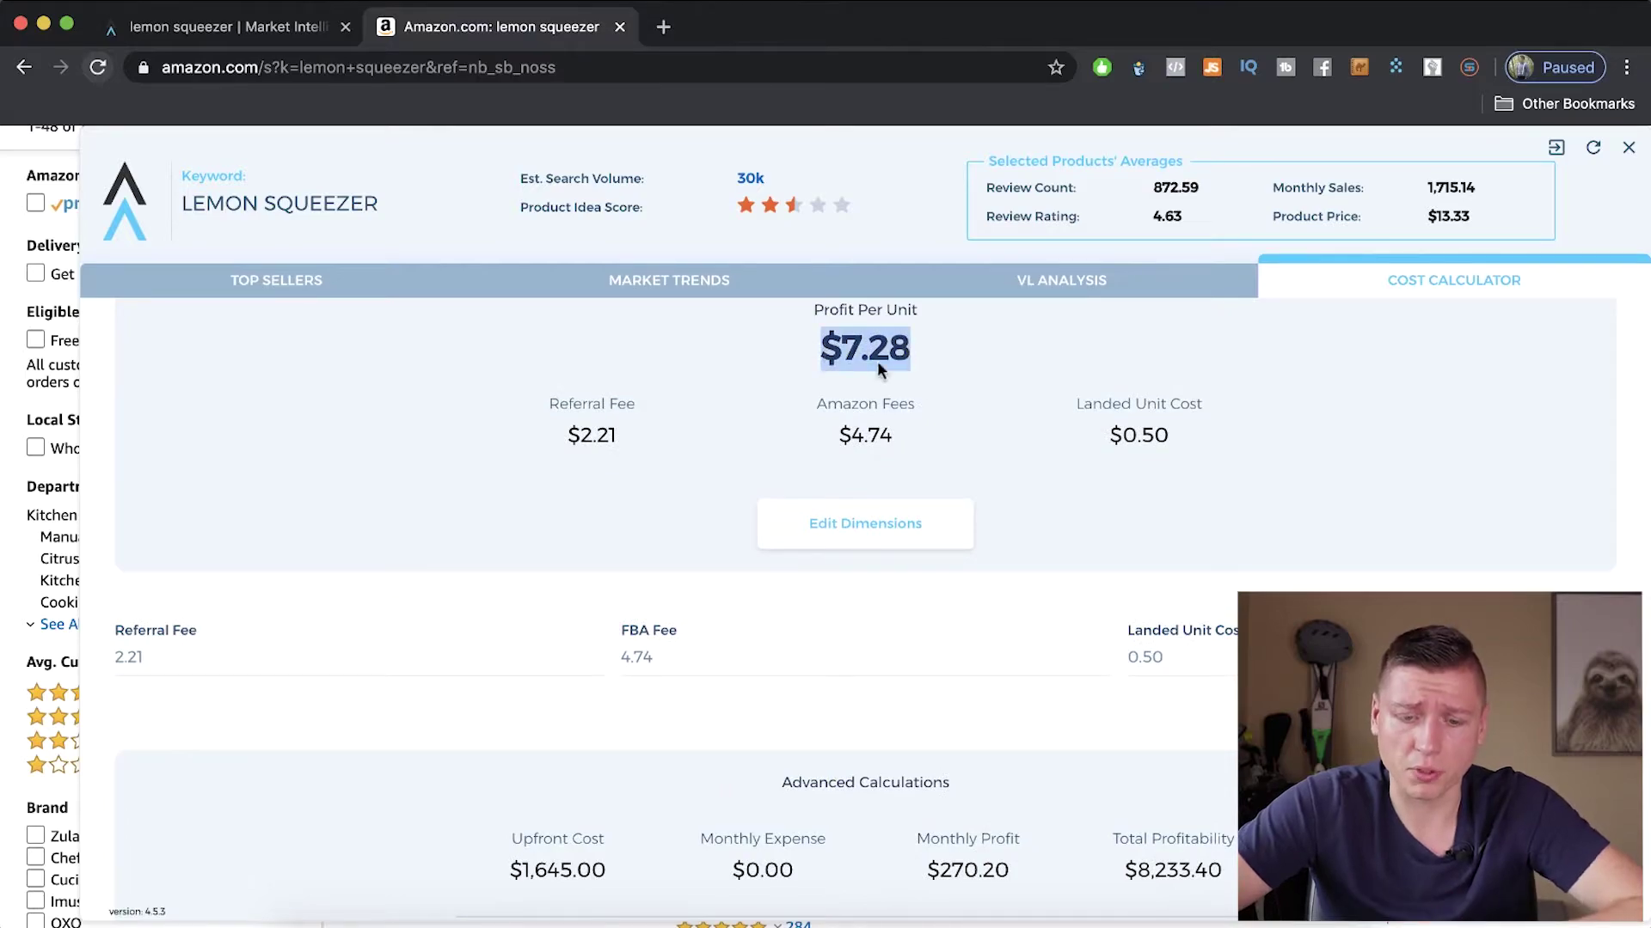
scroll(952, 397, down, 4)
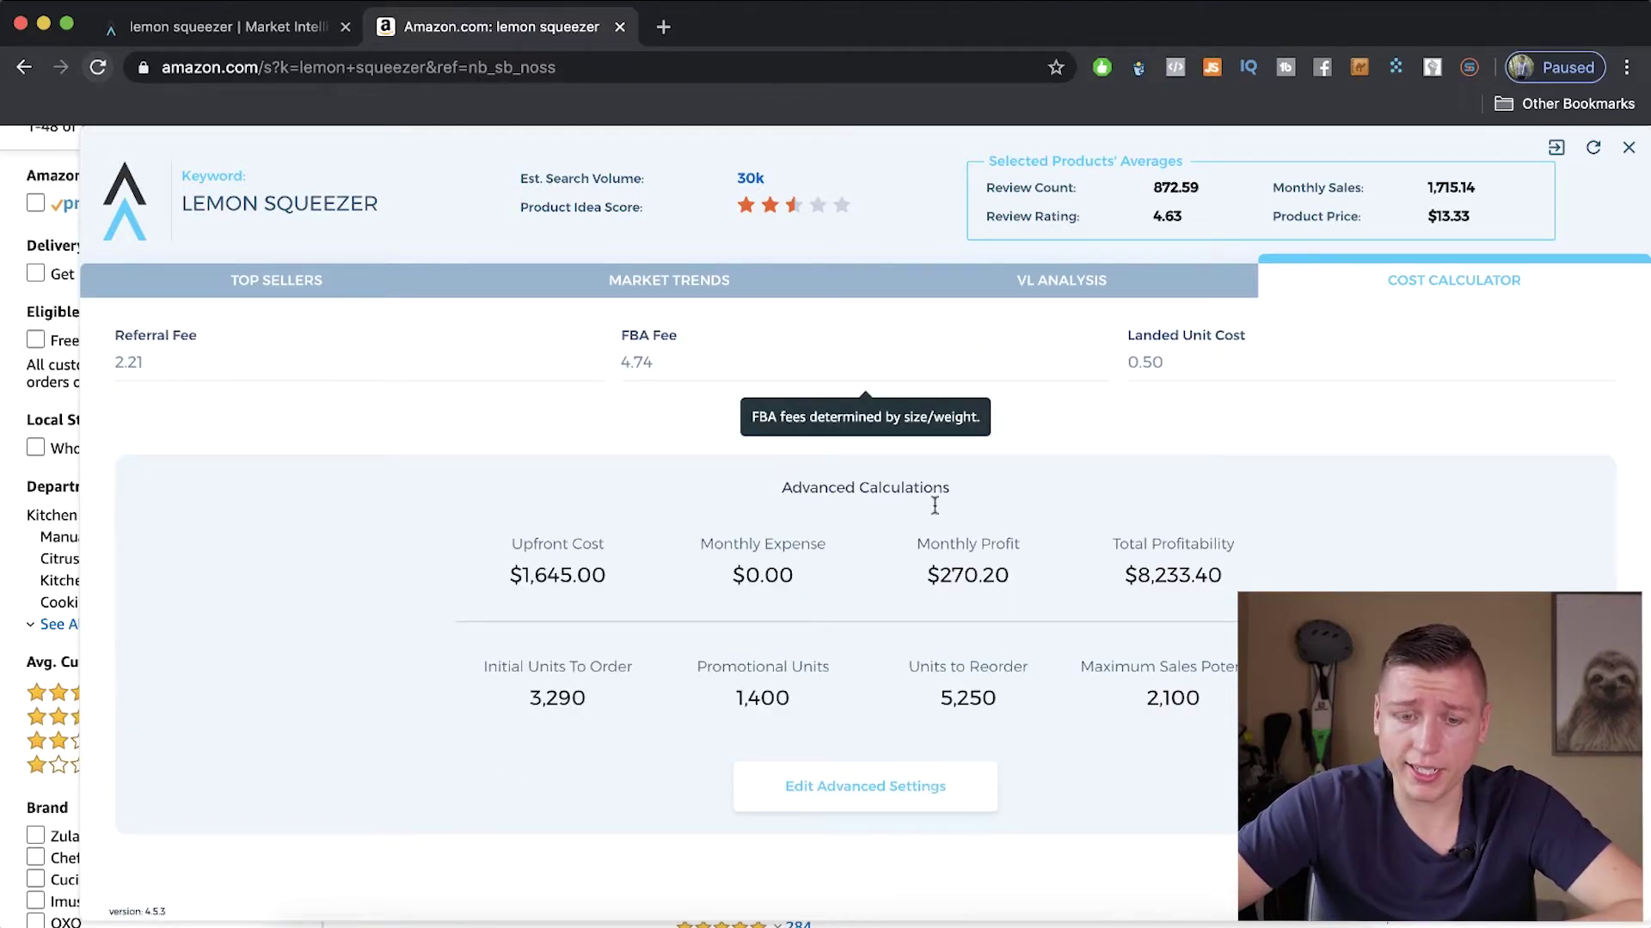
scroll(851, 791, down, 2)
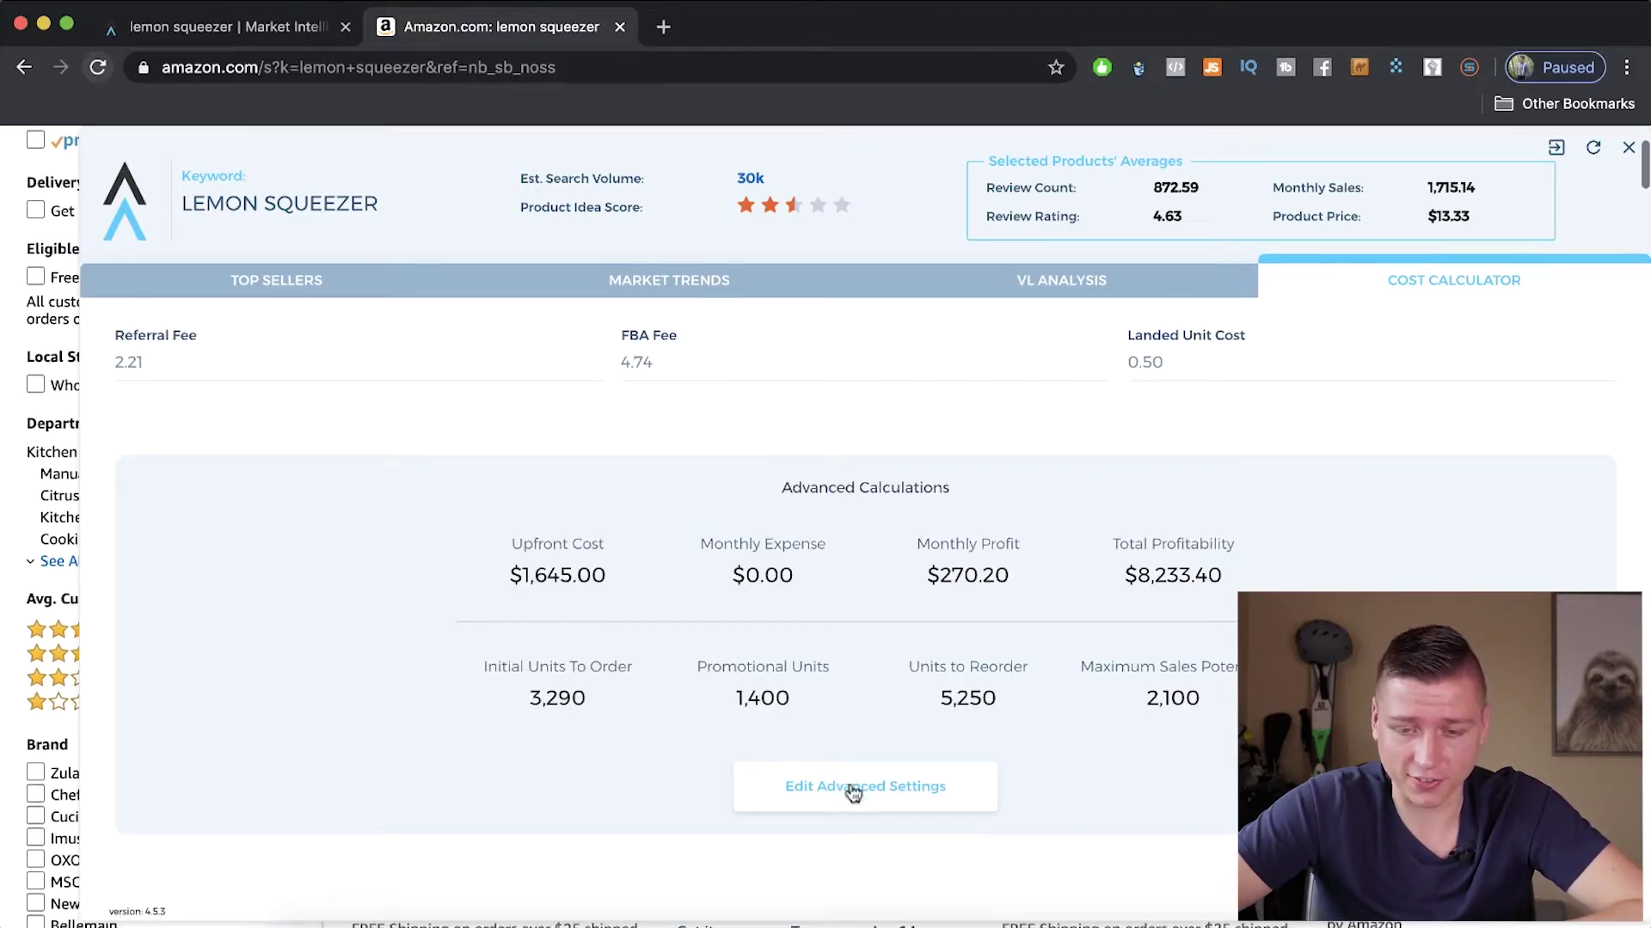
click(853, 793)
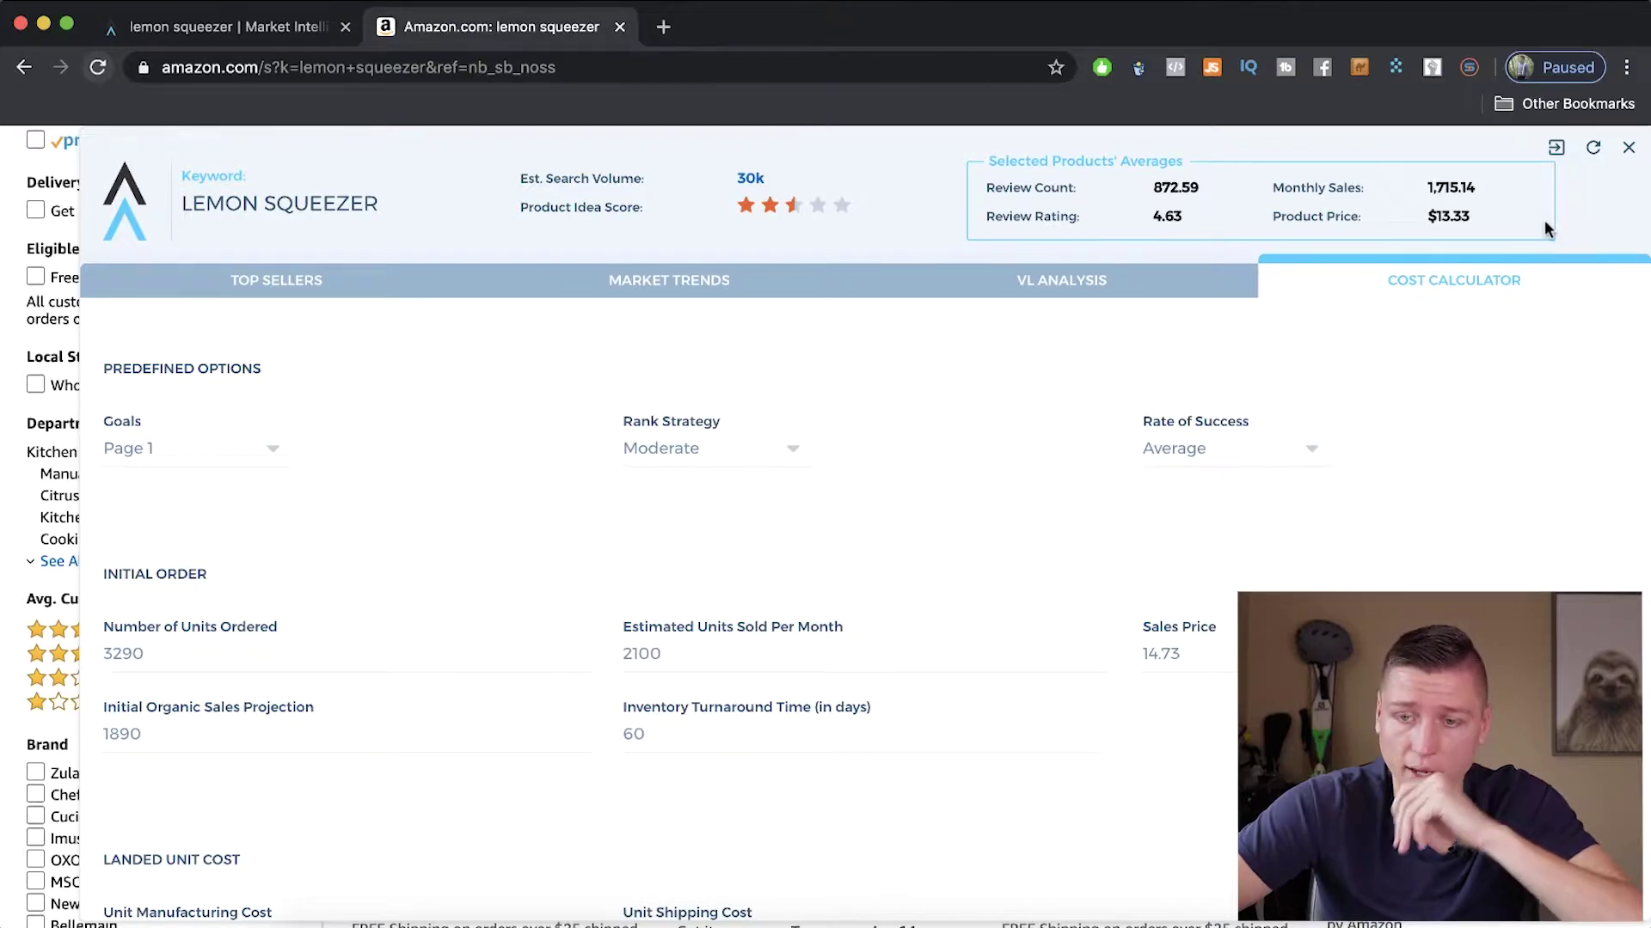
Revisit the market trends and top sellers, and close the Market Intelligence overlay to look over the Amazon results.
click(272, 281)
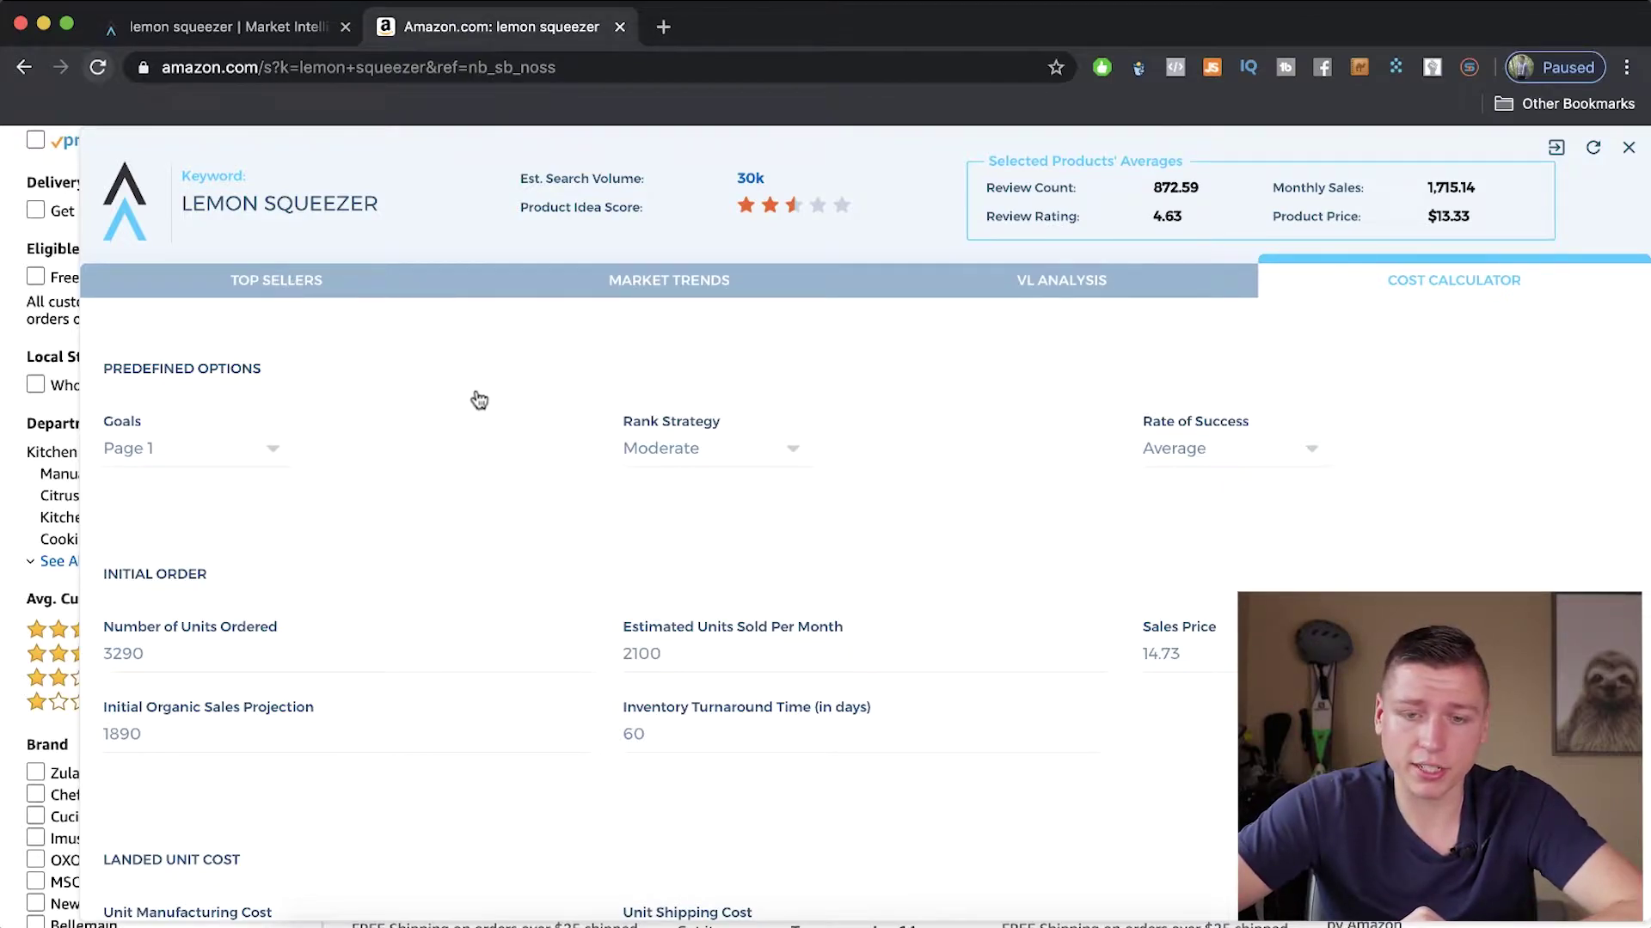
click(627, 287)
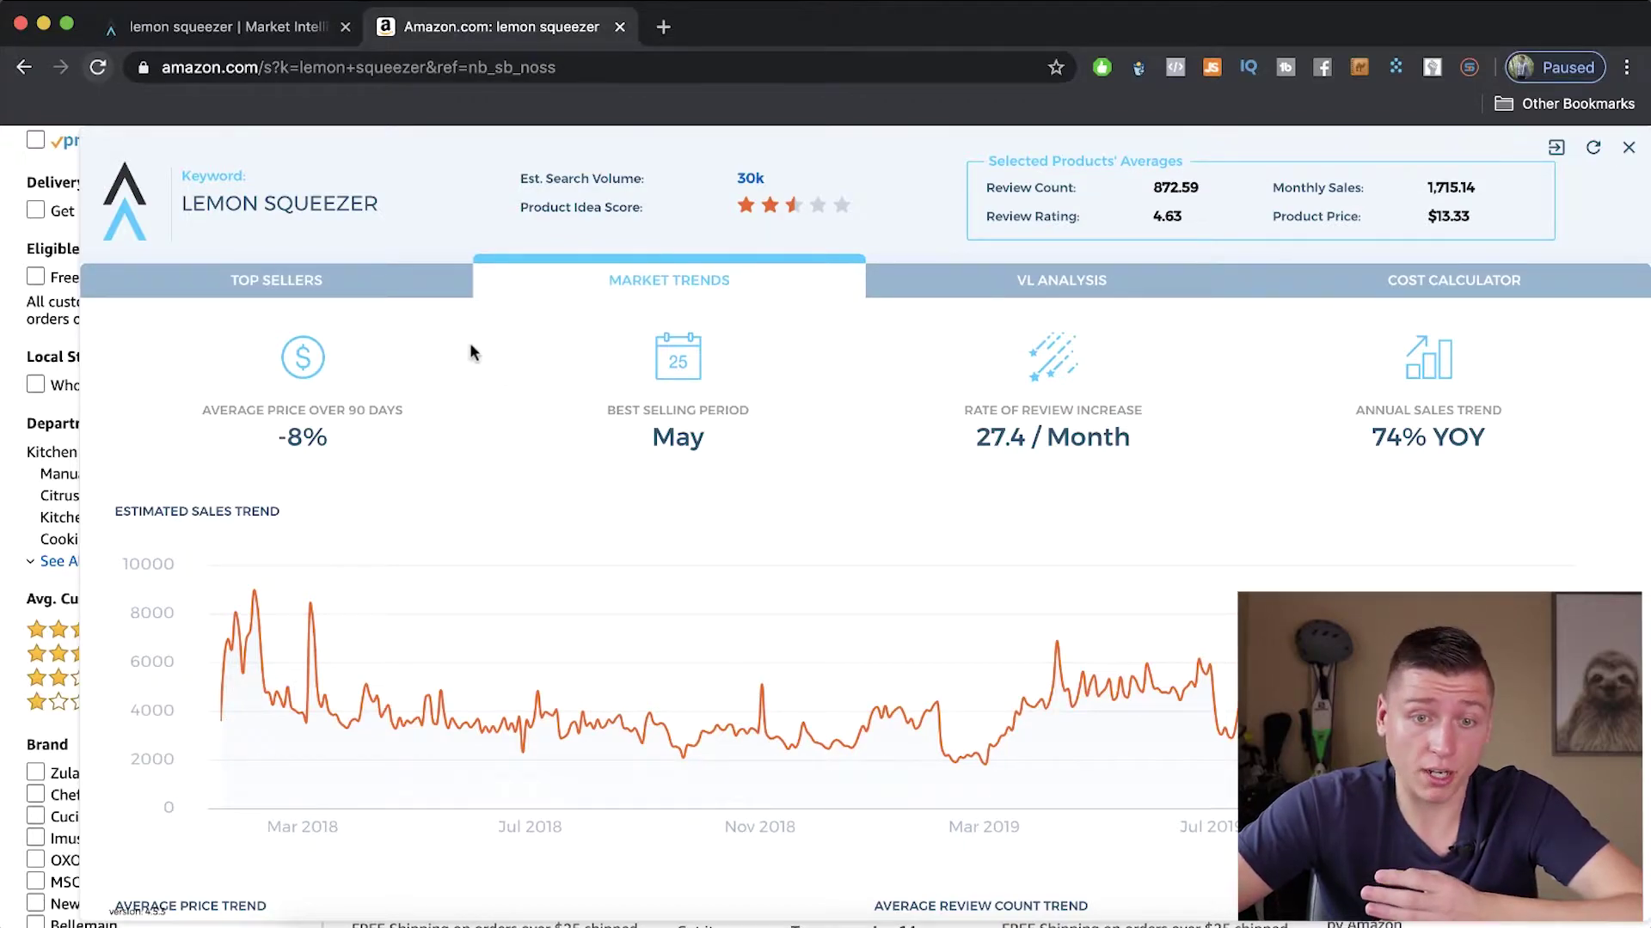
click(396, 290)
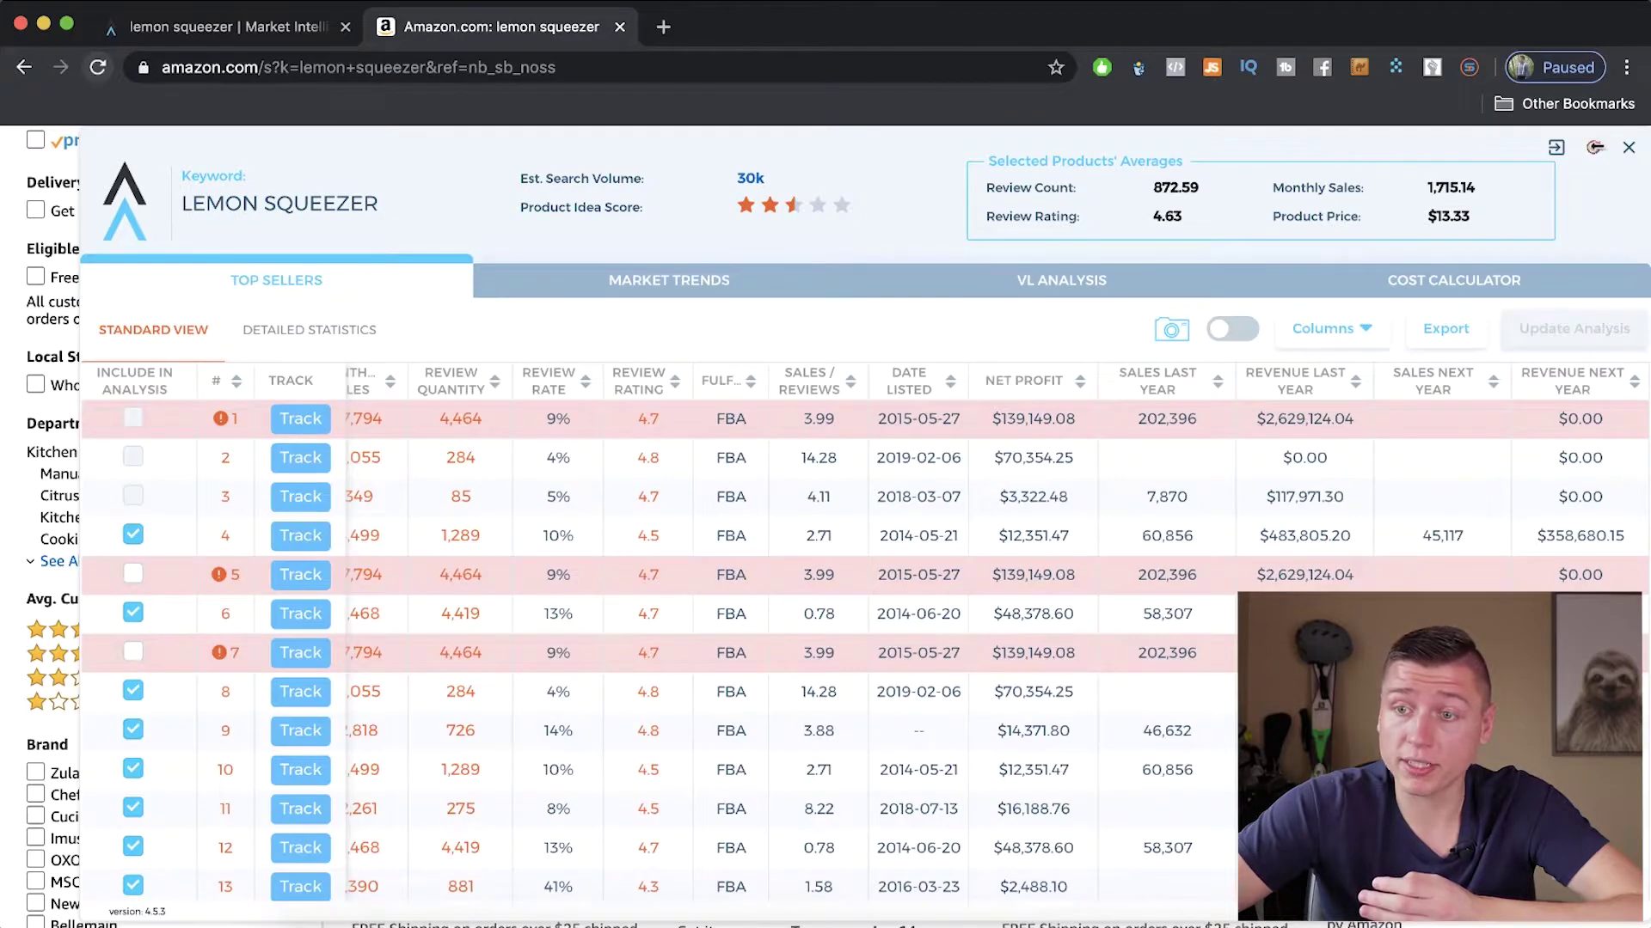
click(1627, 148)
scroll(911, 391, up, 2)
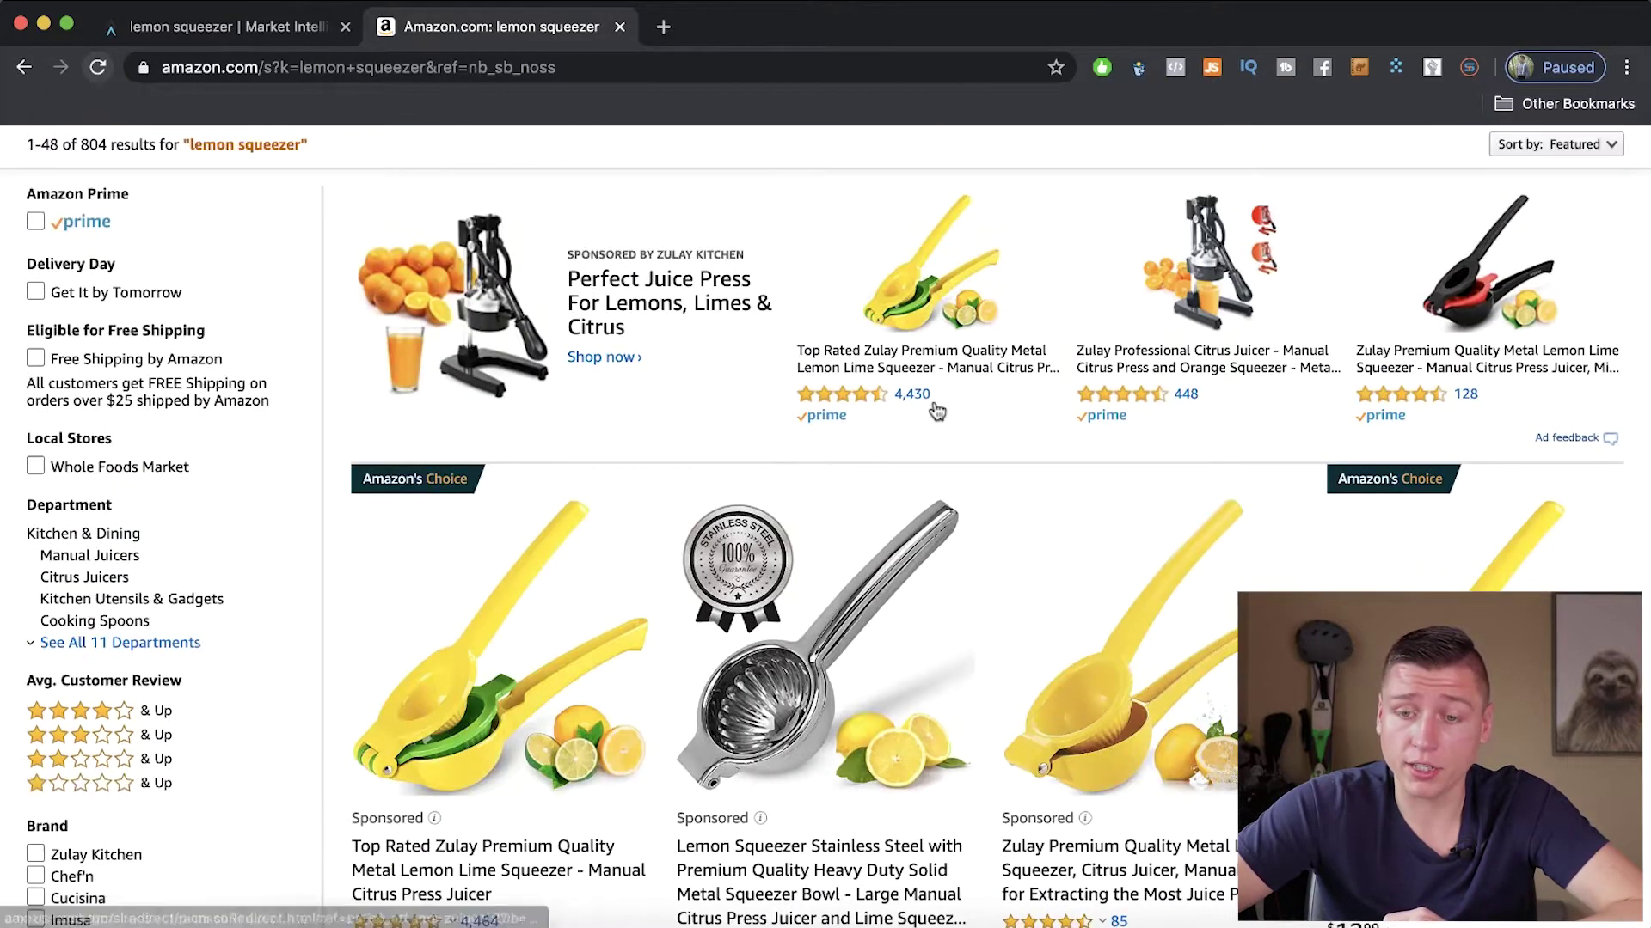
scroll(937, 411, down, 10)
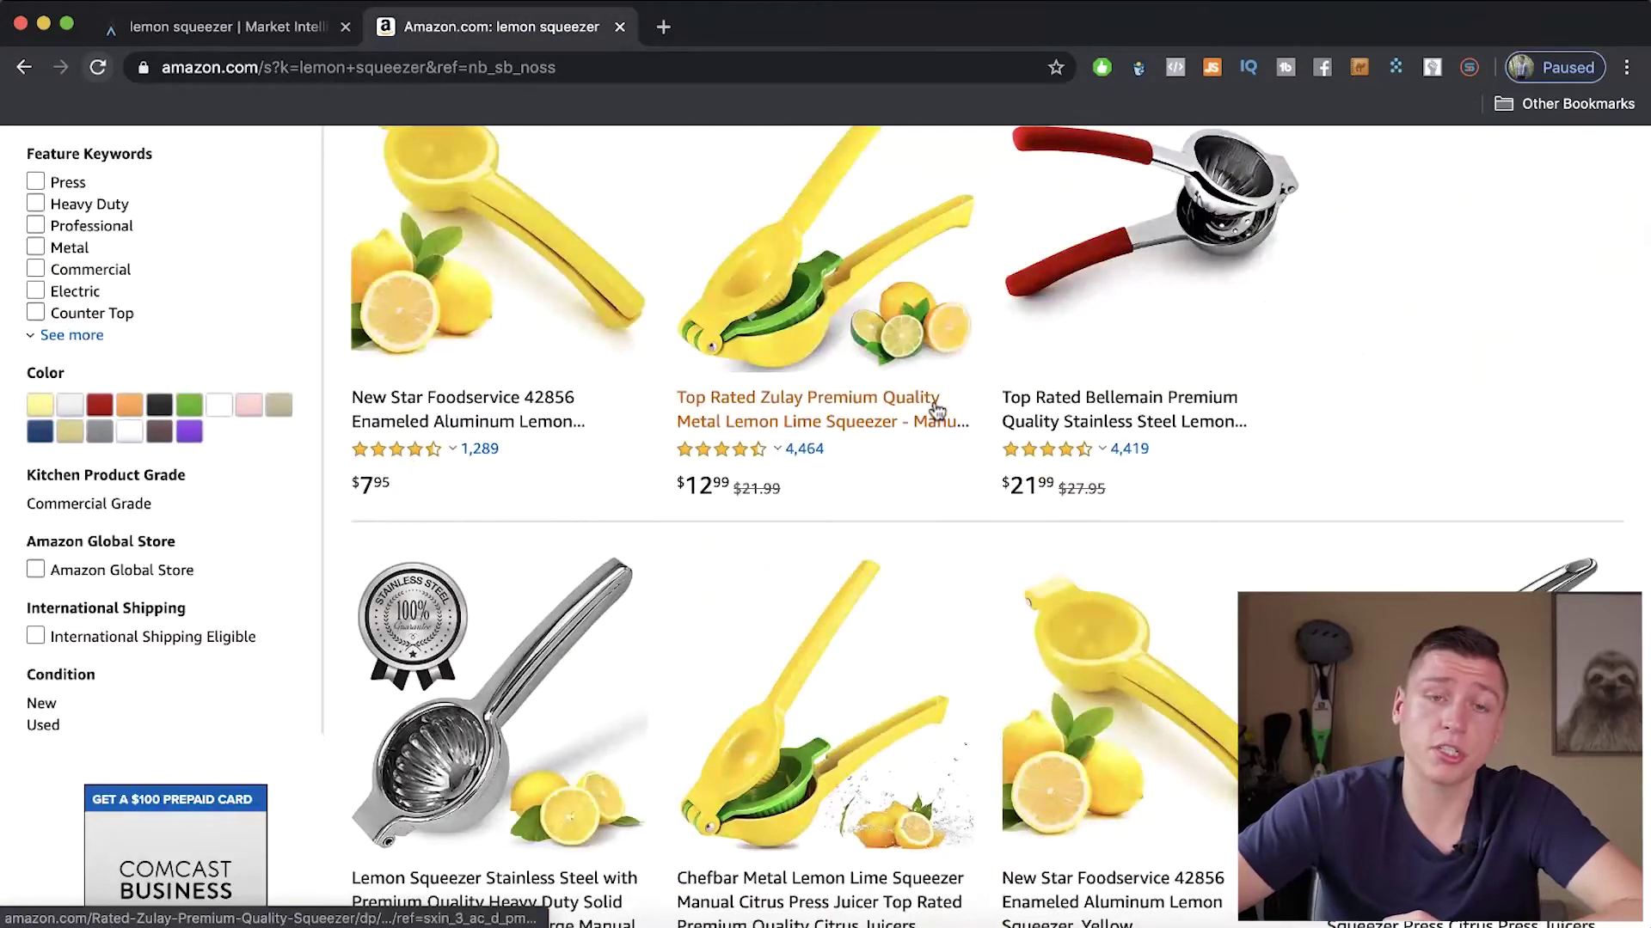
Switch to the Market Intelligence web app and examine lemon squeezer's summary figures and sales, price and review count trends.
click(228, 27)
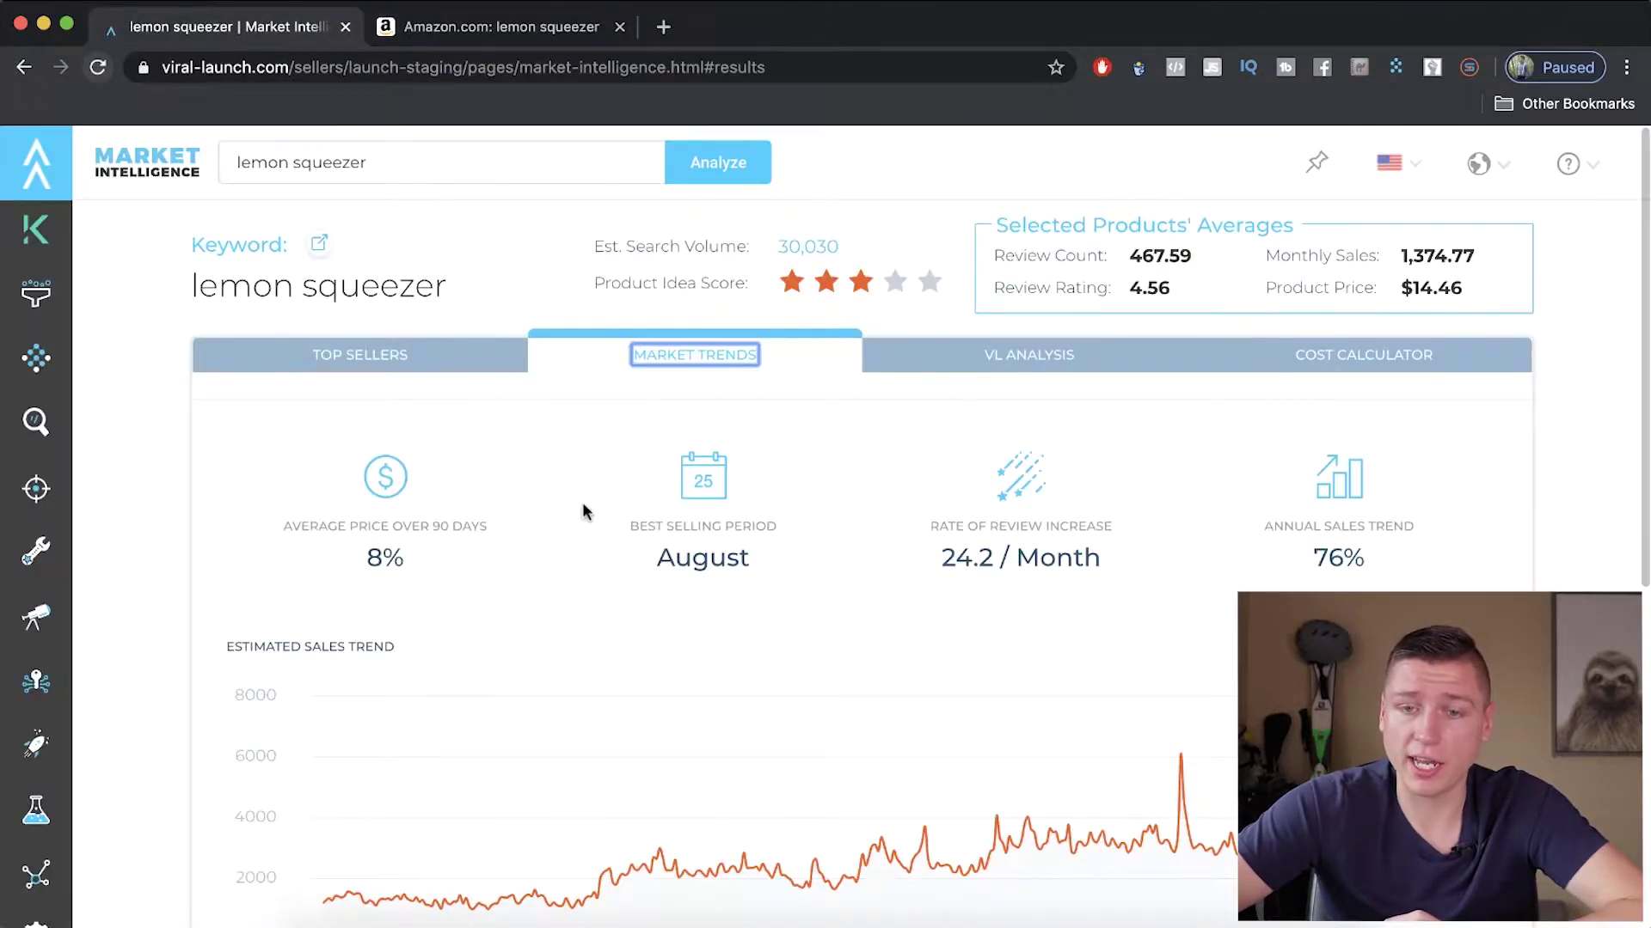
scroll(508, 498, down, 2)
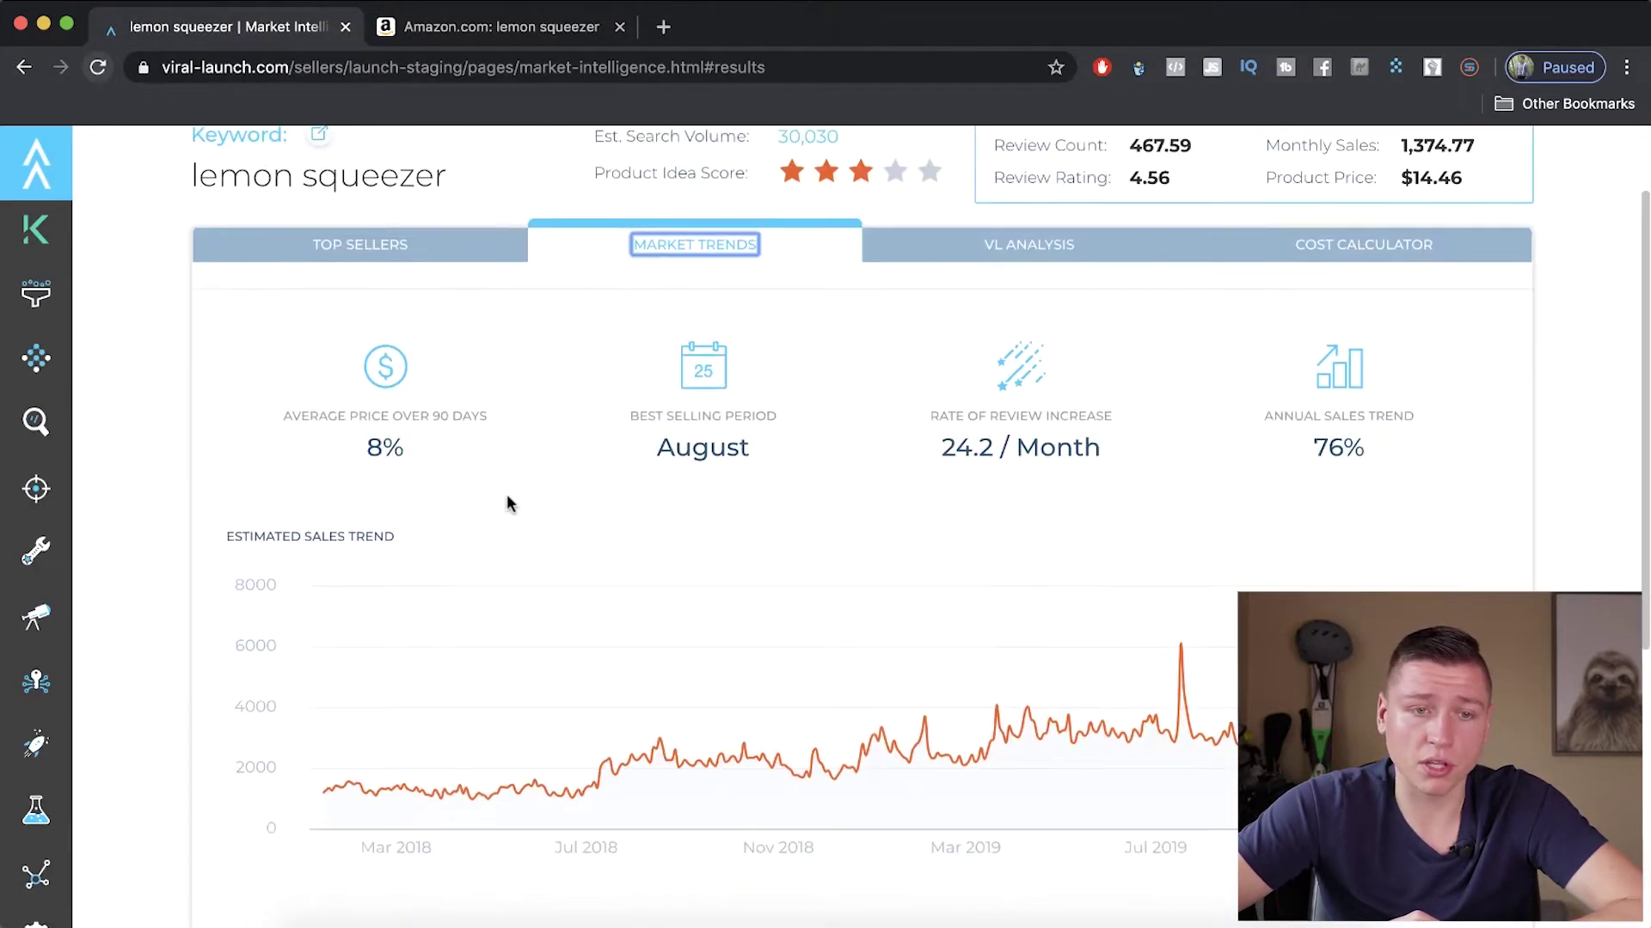
scroll(624, 573, up, 2)
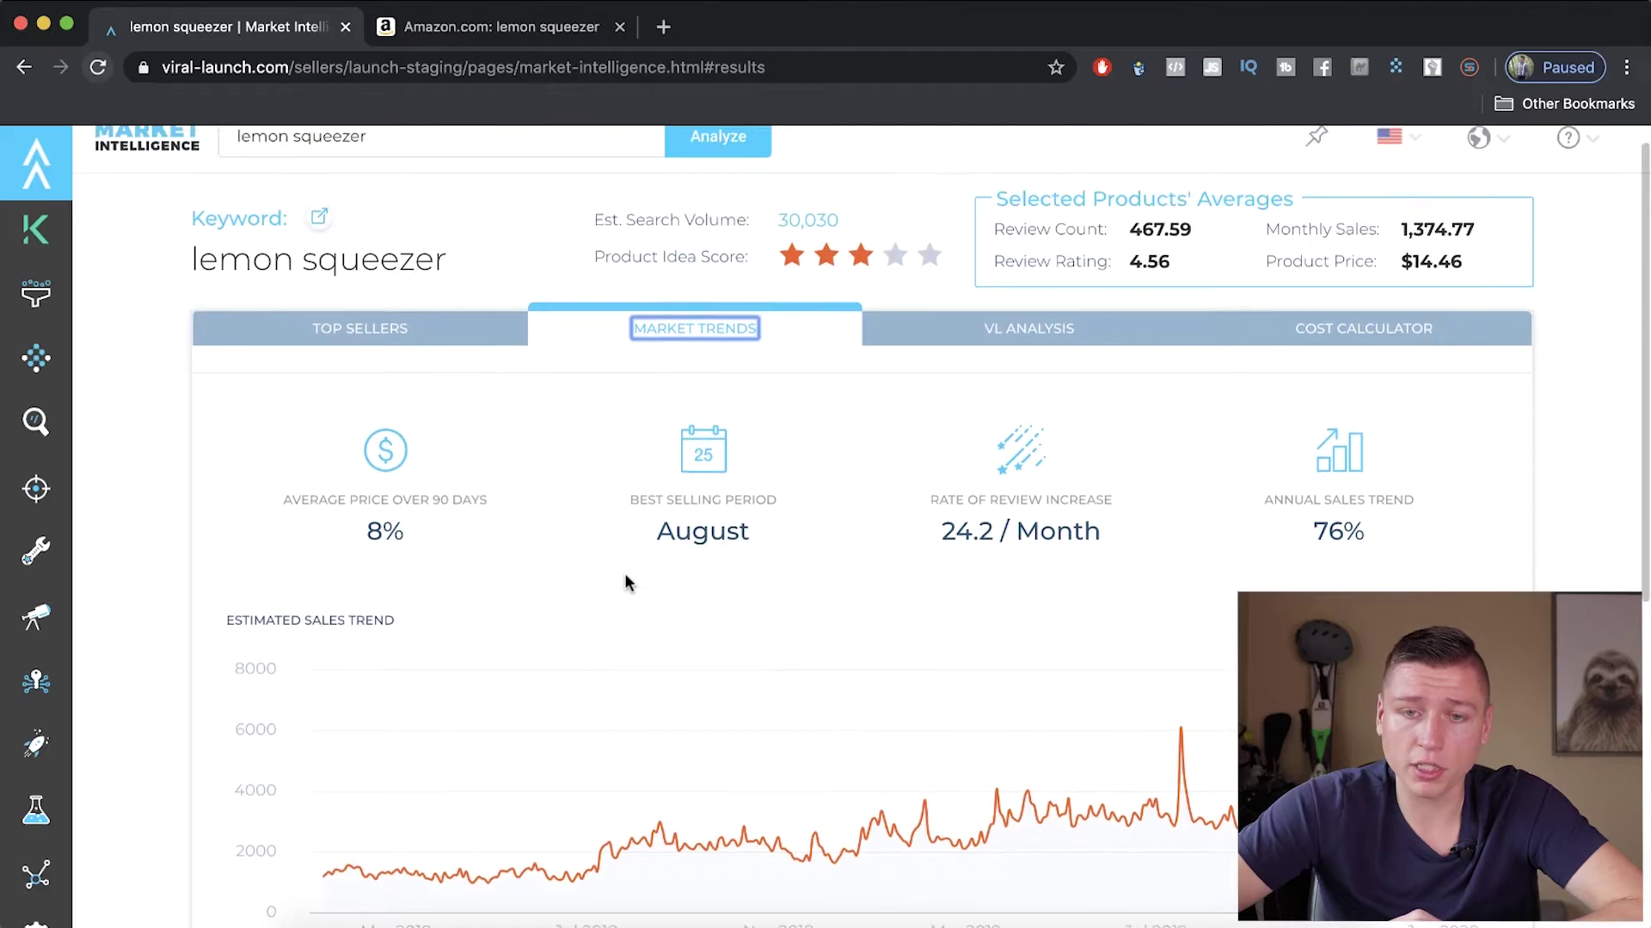
scroll(624, 583, down, 5)
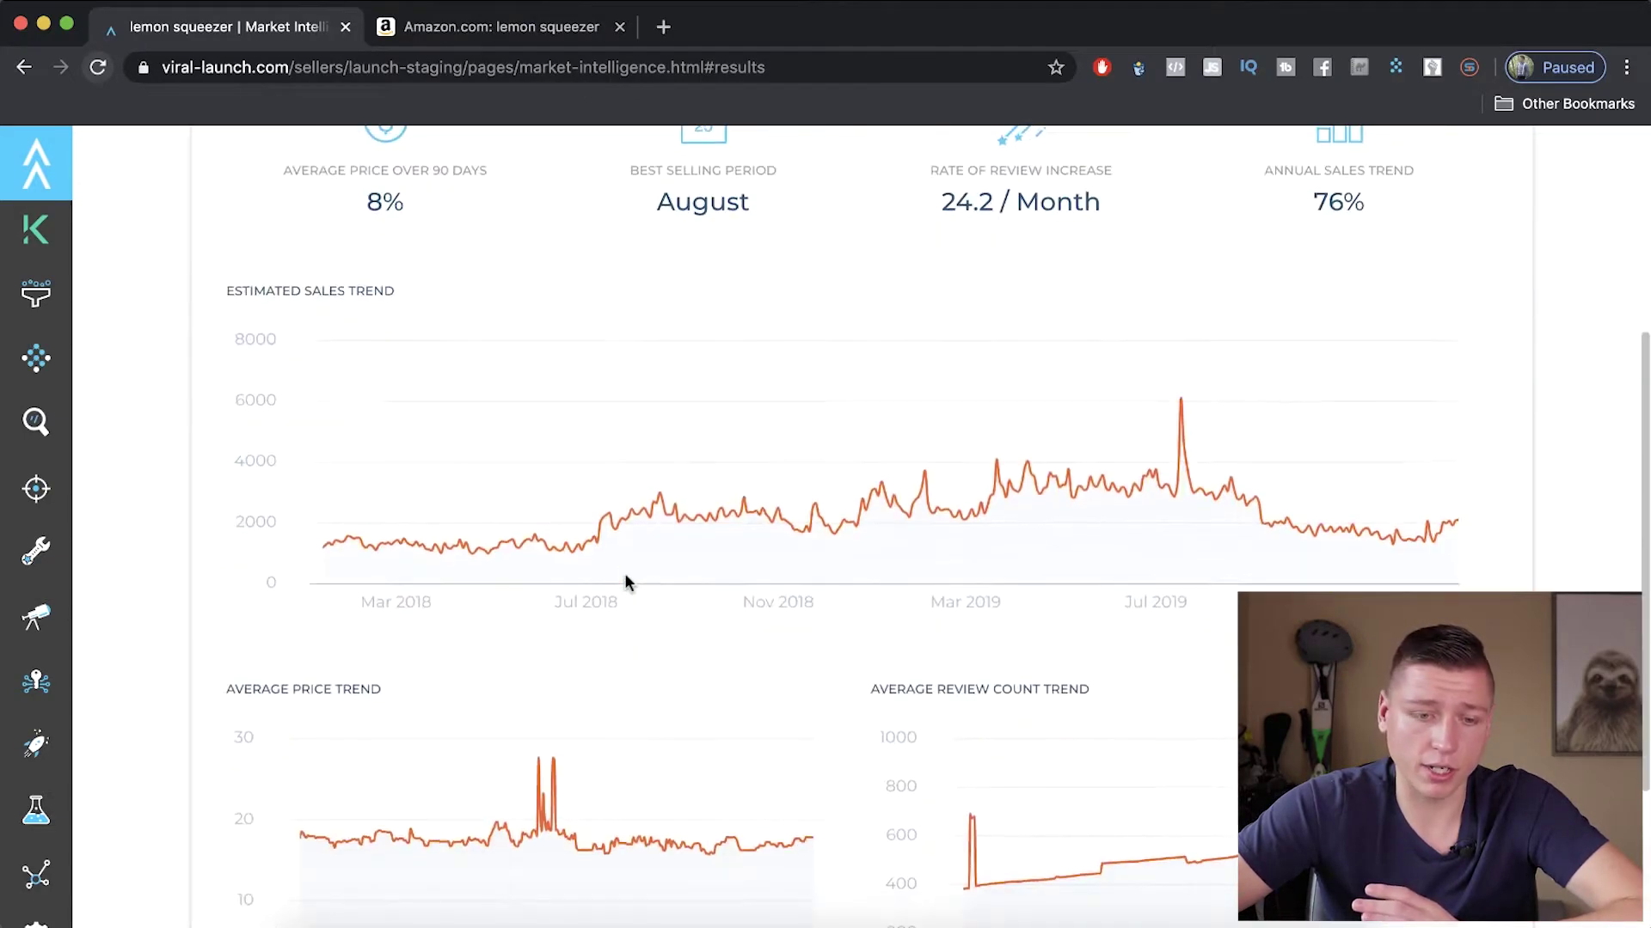
scroll(625, 582, up, 5)
Open Viral Launch's Keyword Research tool and search for "lemon squeezer".
click(41, 295)
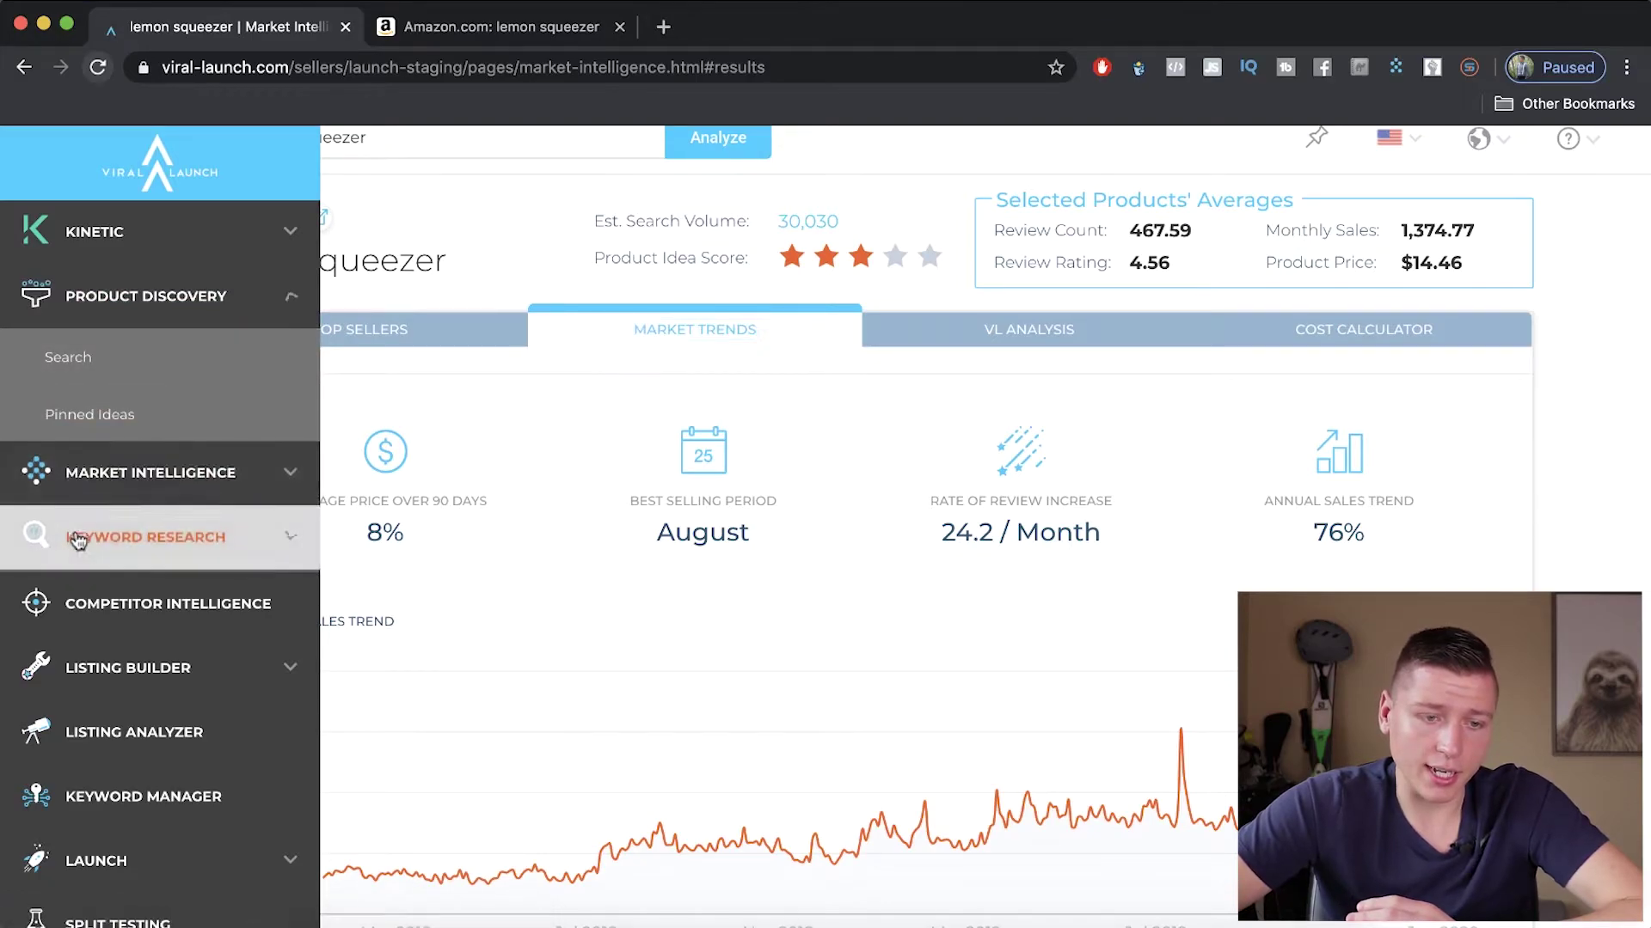
click(75, 539)
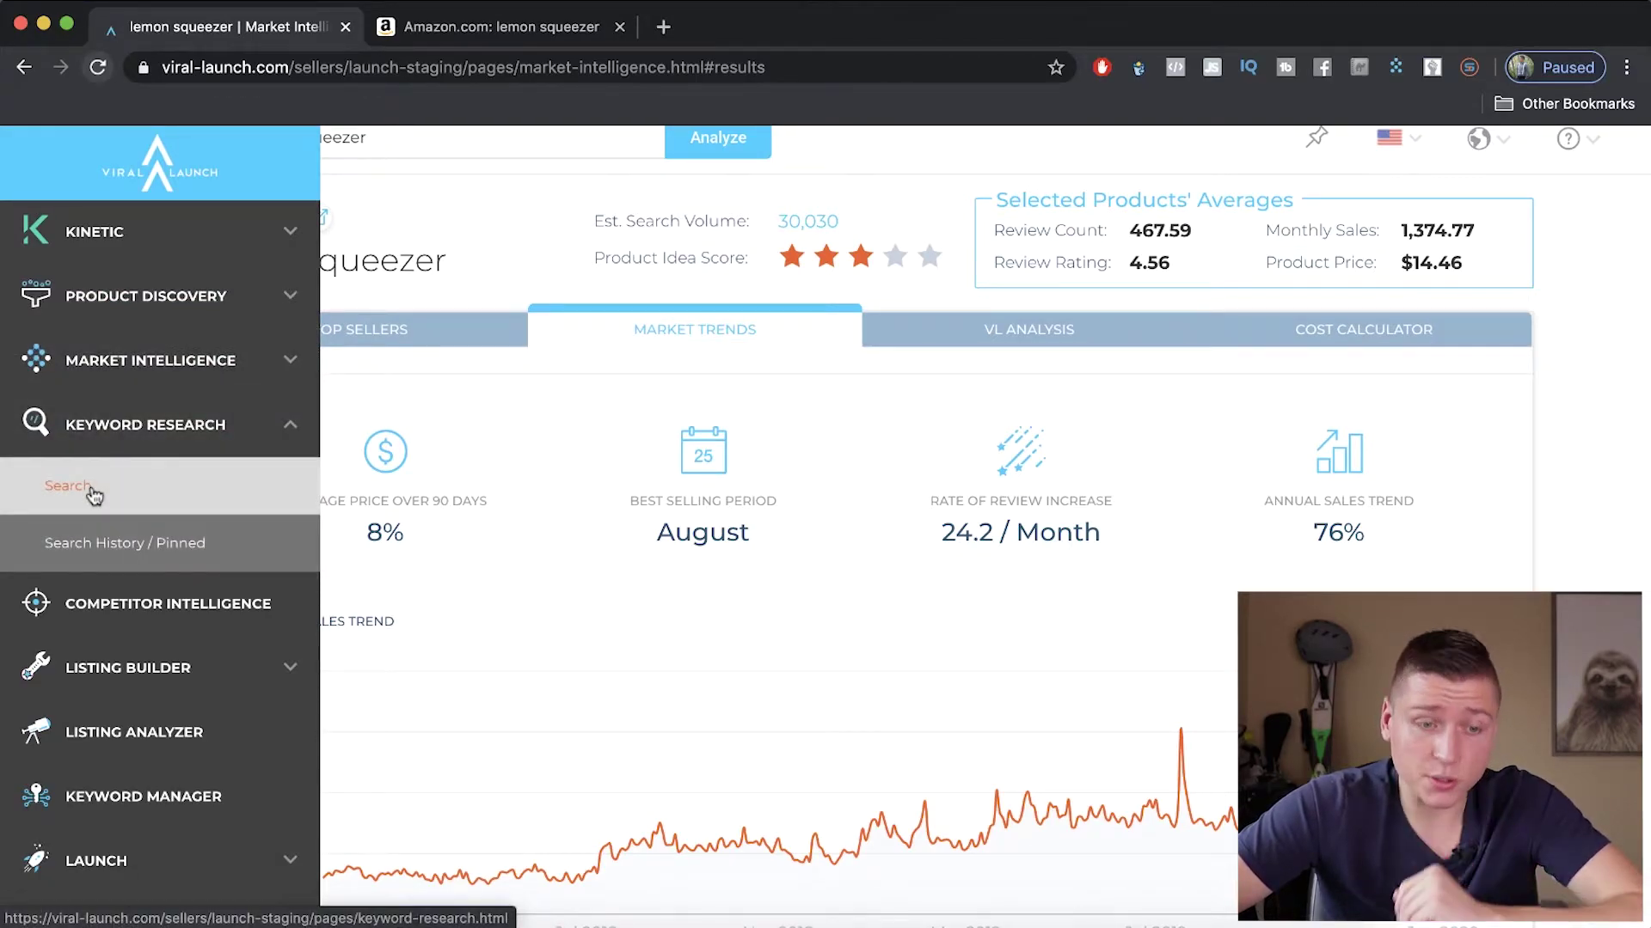
click(69, 486)
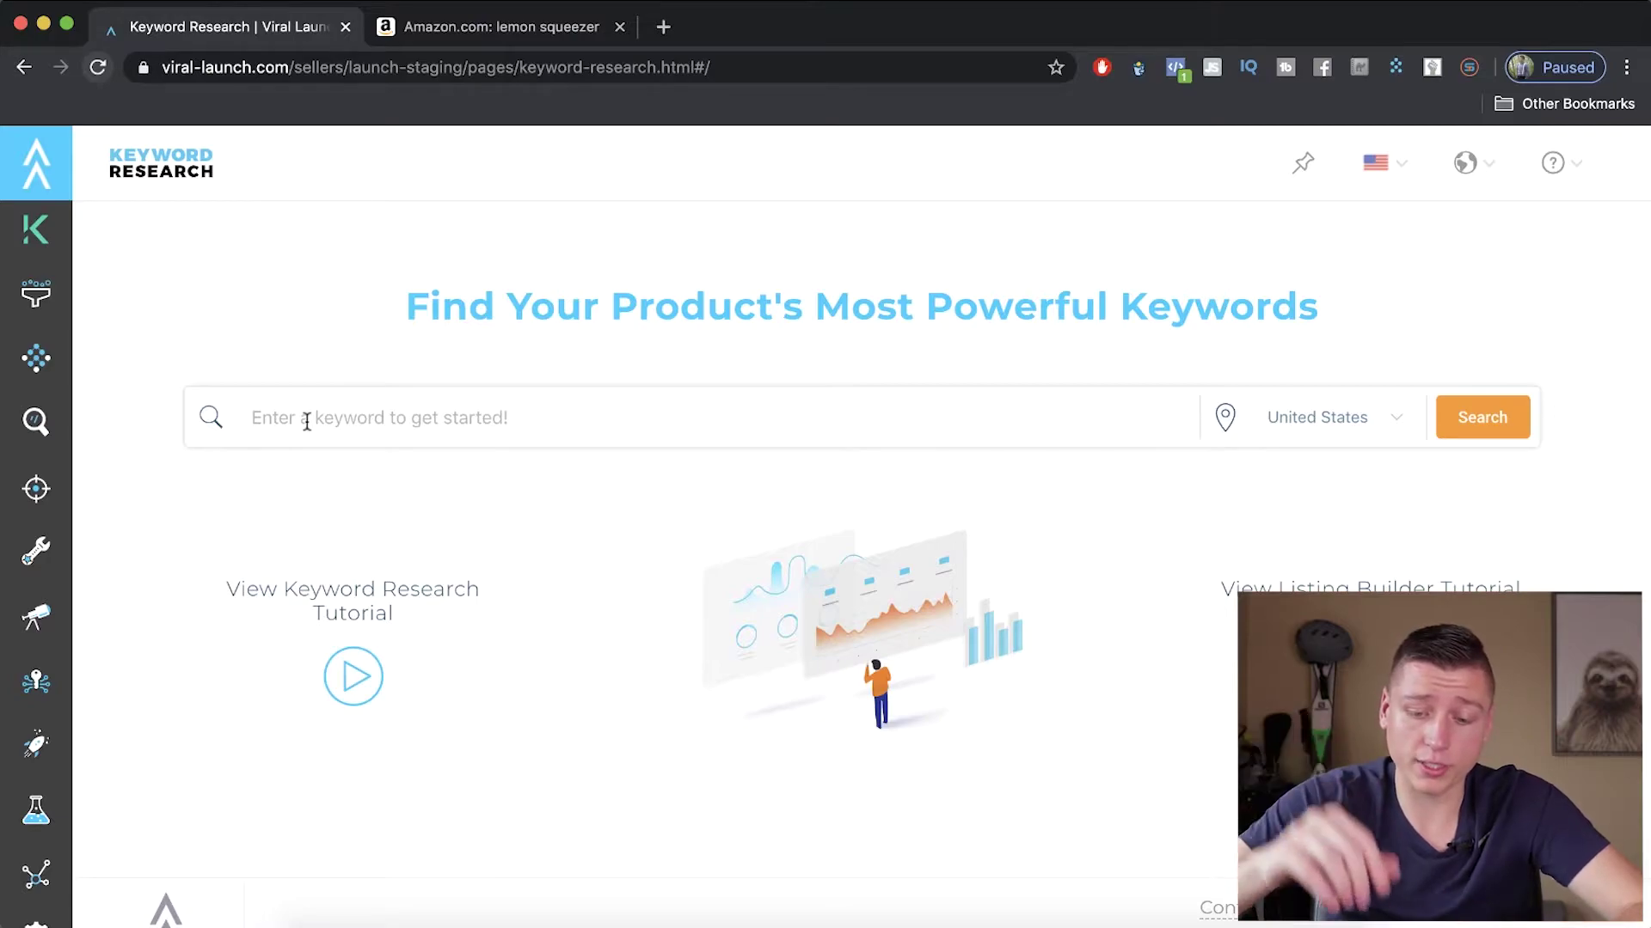
text(lemon squeezer)
key(Return)
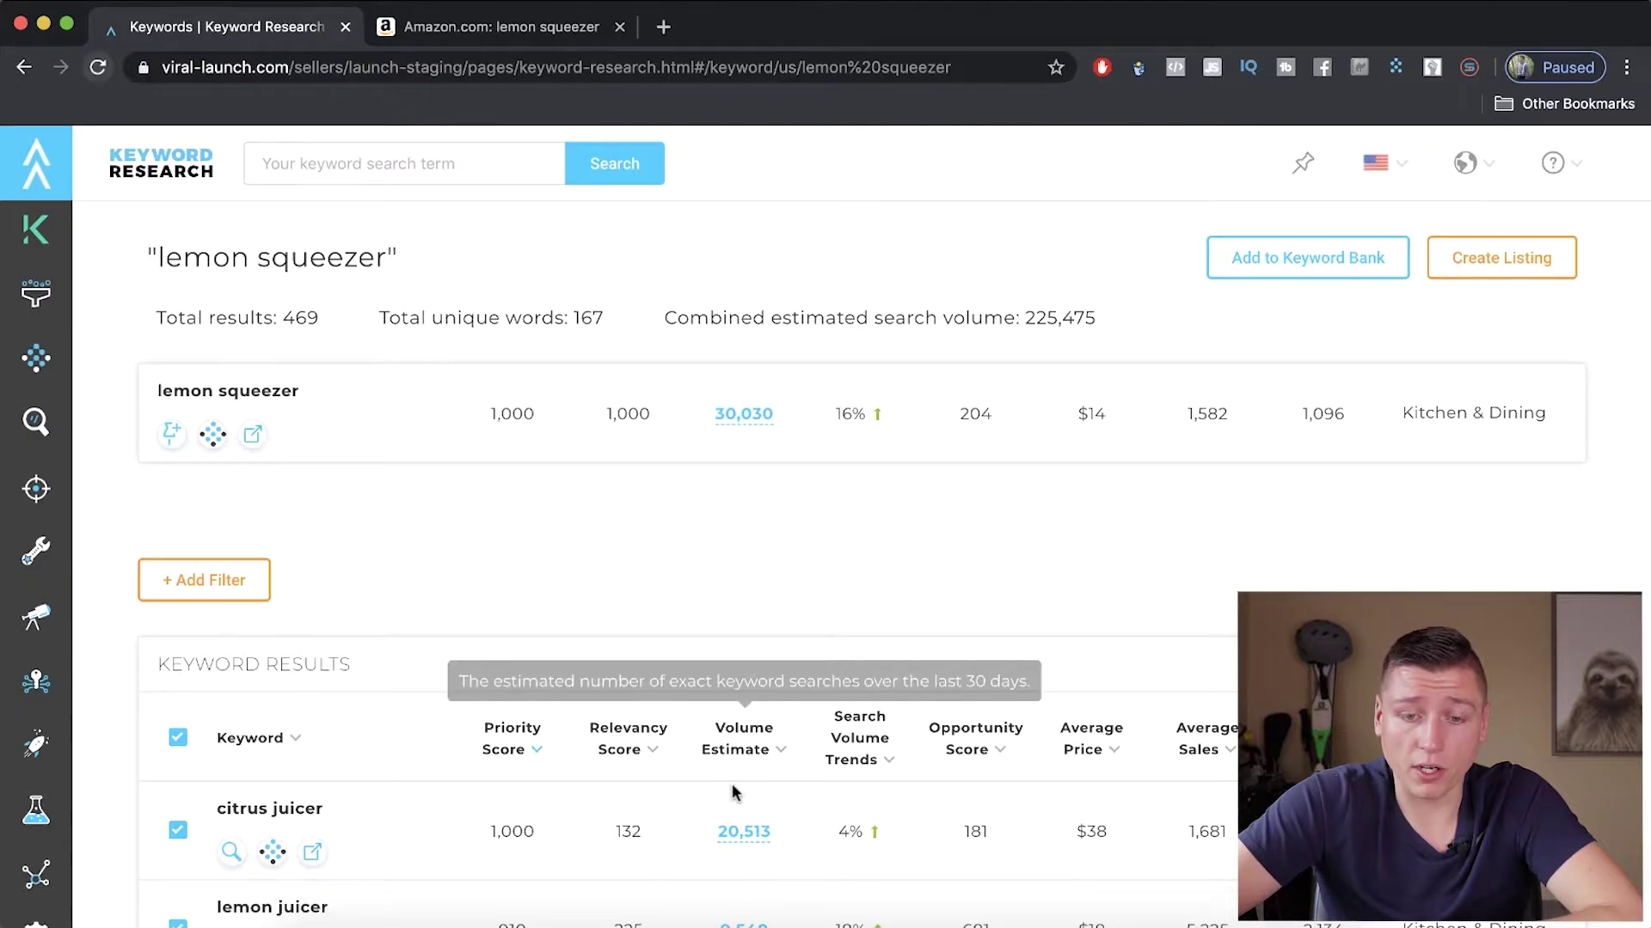
Examine the search volume estimate, search volume trend and opportunity score of the lemon squeezer keyword.
drag(712, 419, 777, 421)
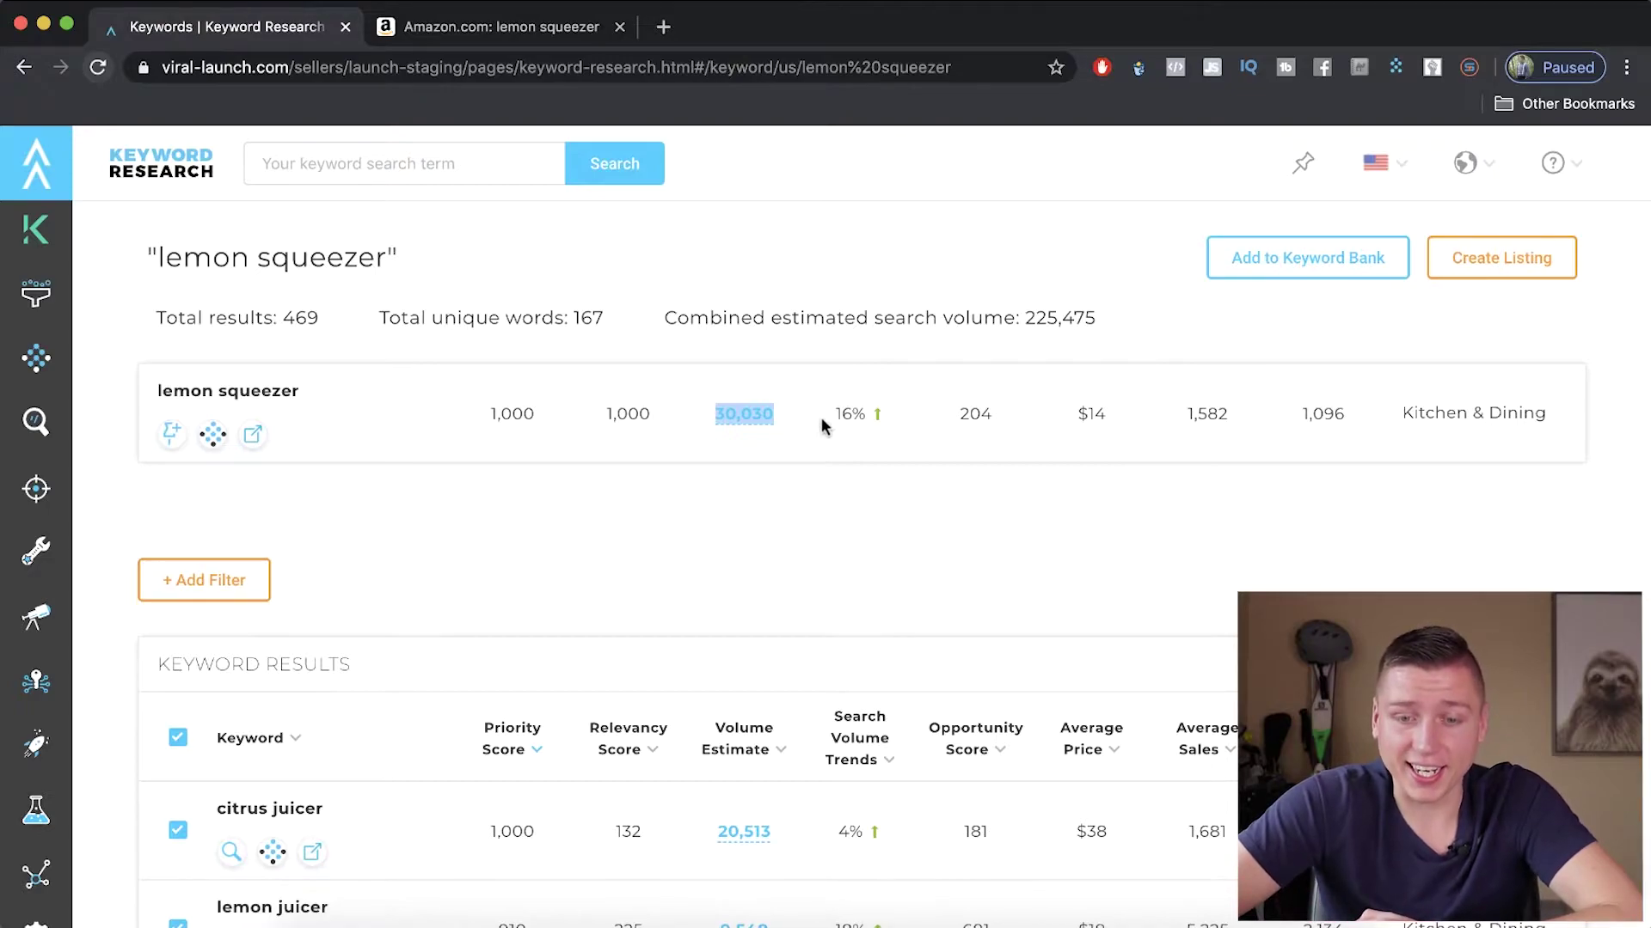
drag(825, 416, 867, 416)
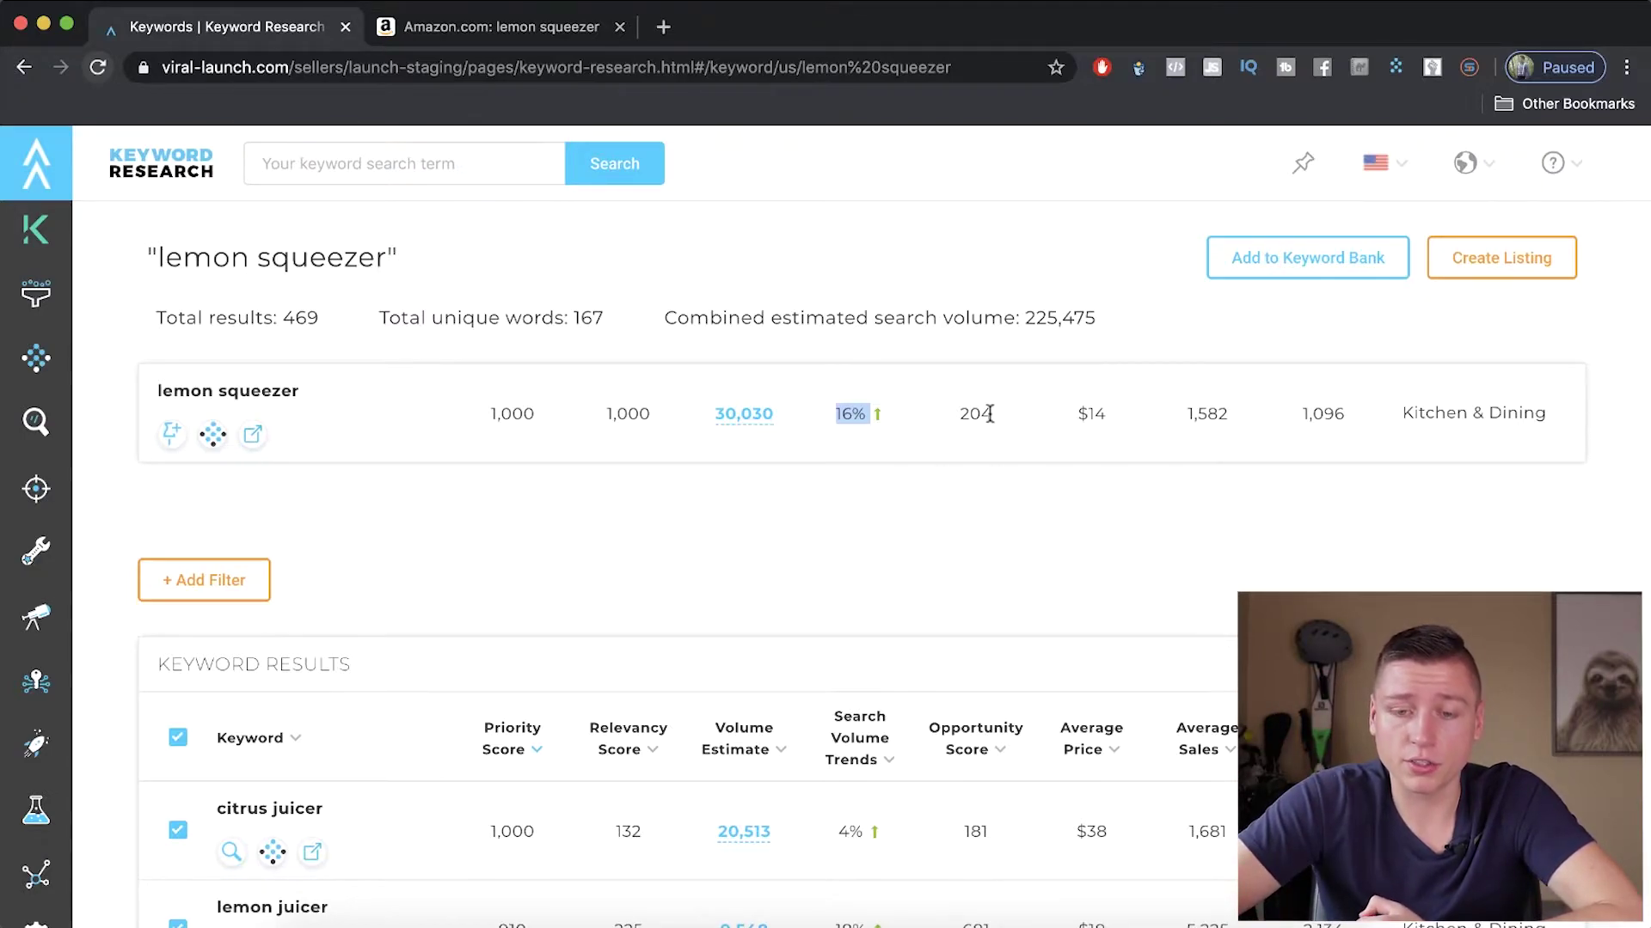
drag(989, 413, 975, 413)
mouse_move(976, 752)
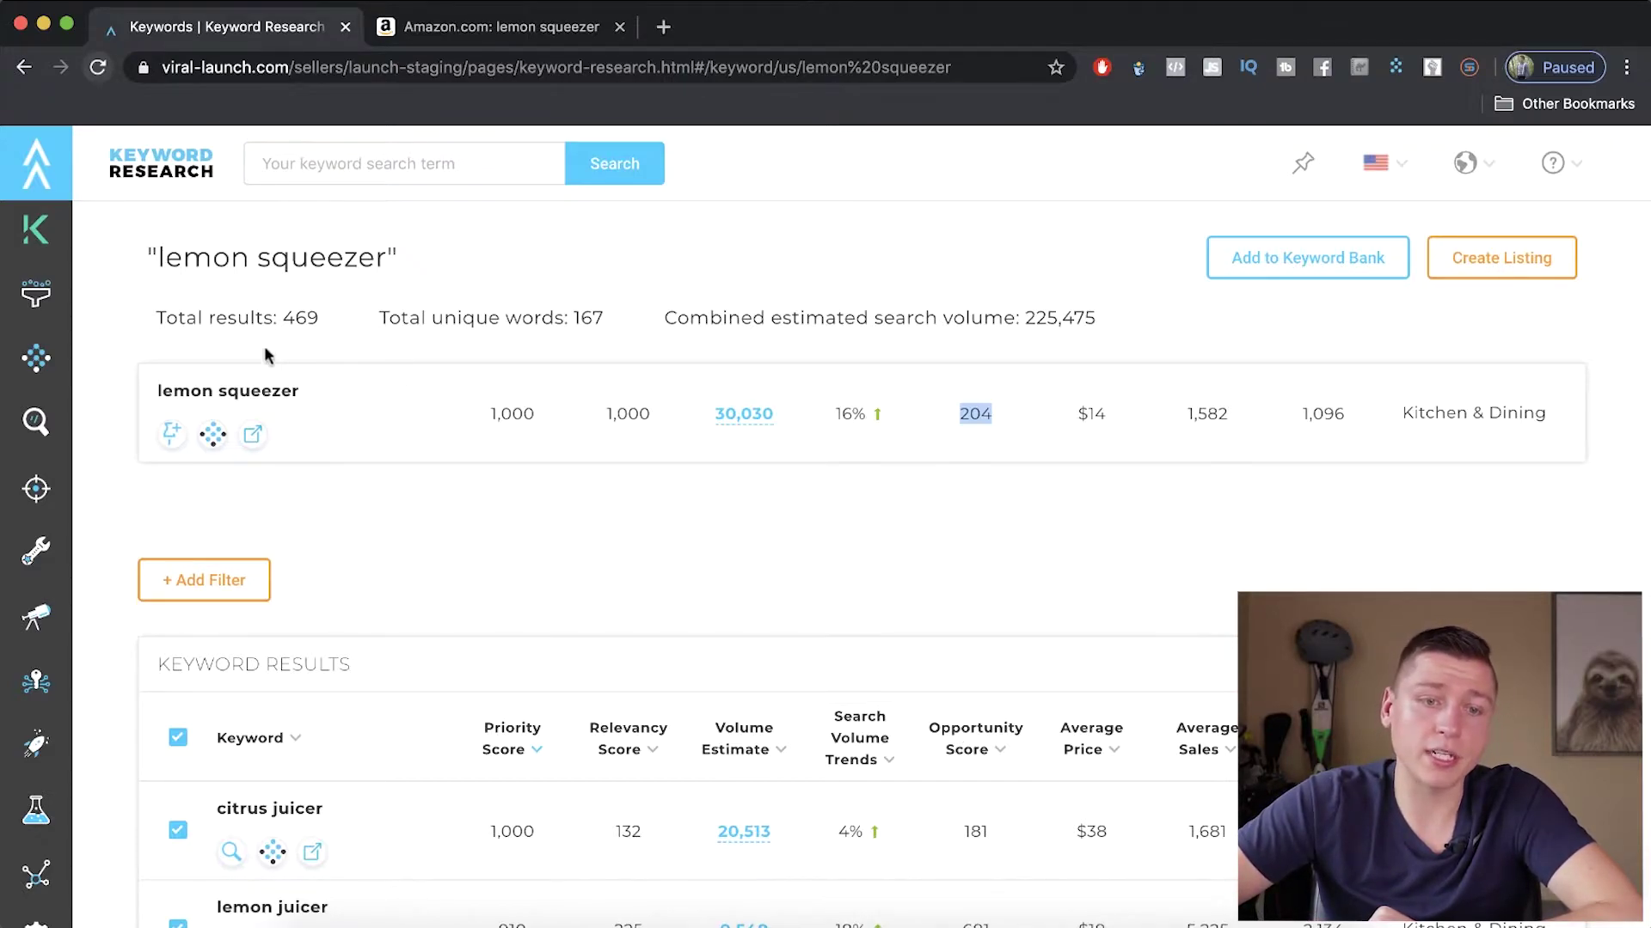
drag(298, 391, 155, 388)
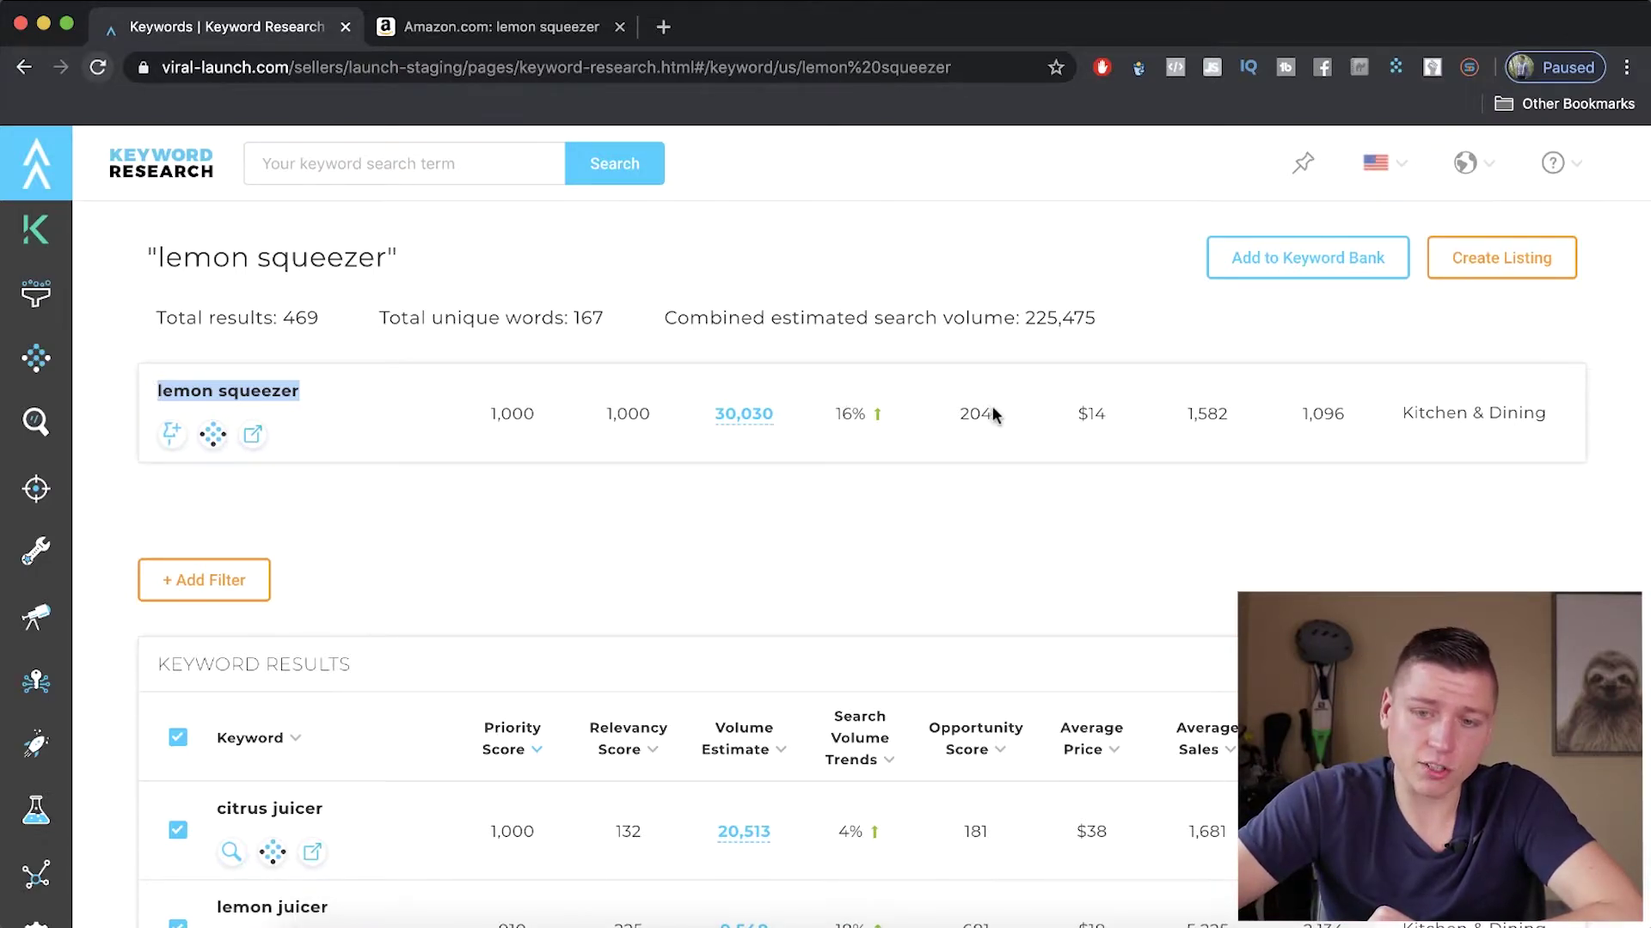
drag(991, 411, 964, 413)
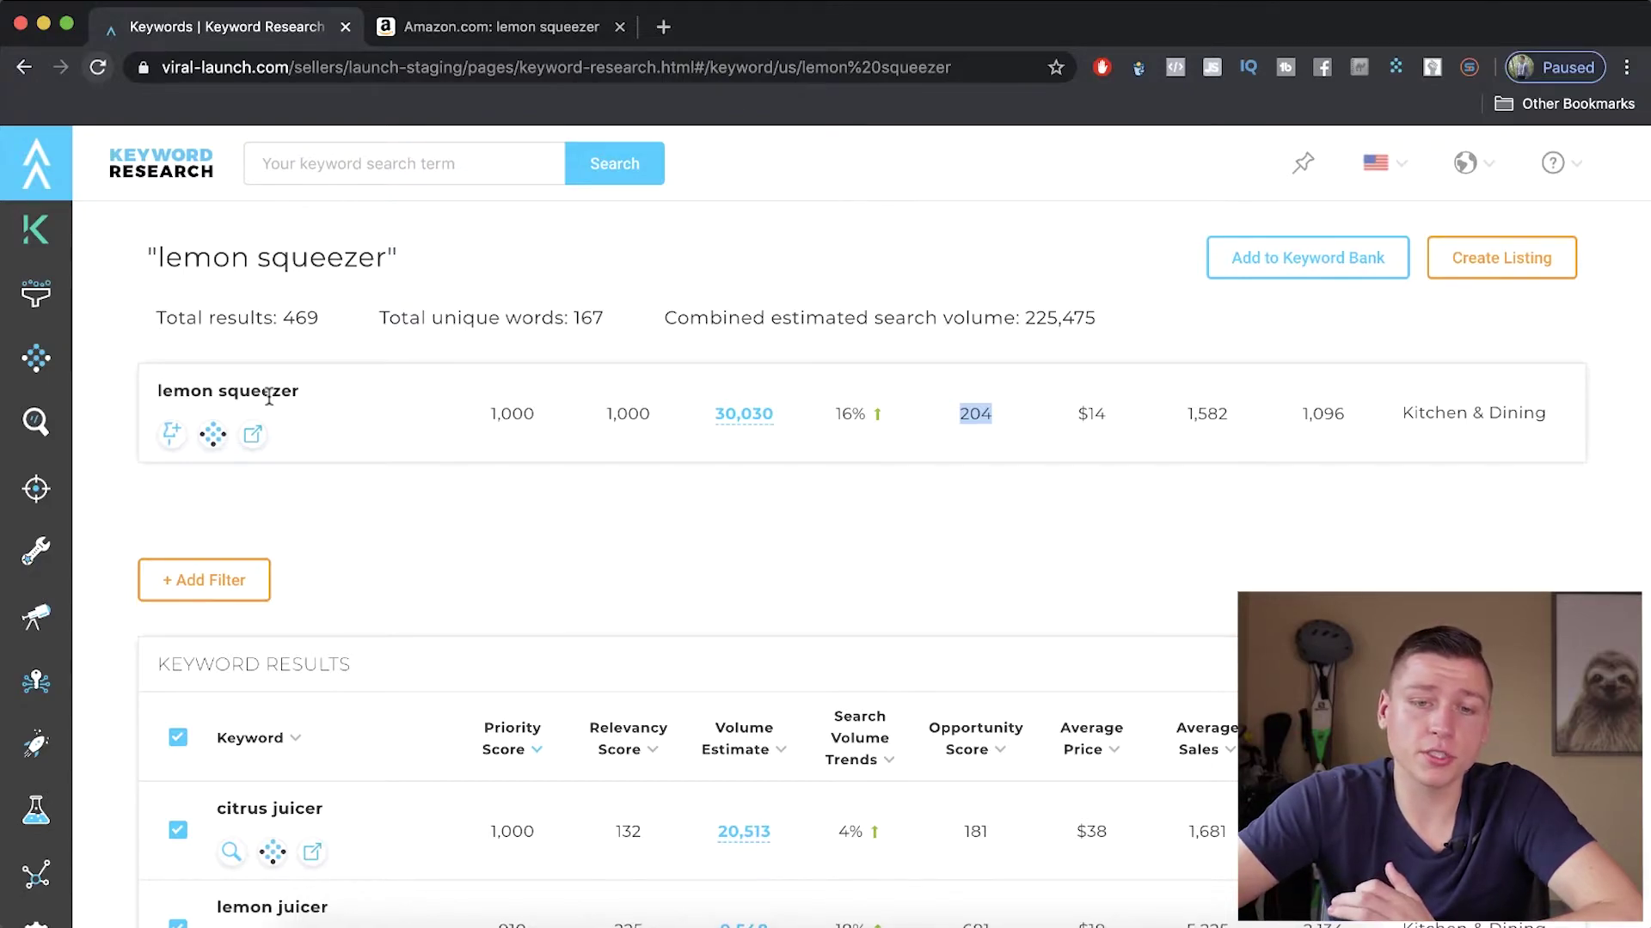
drag(784, 420, 718, 416)
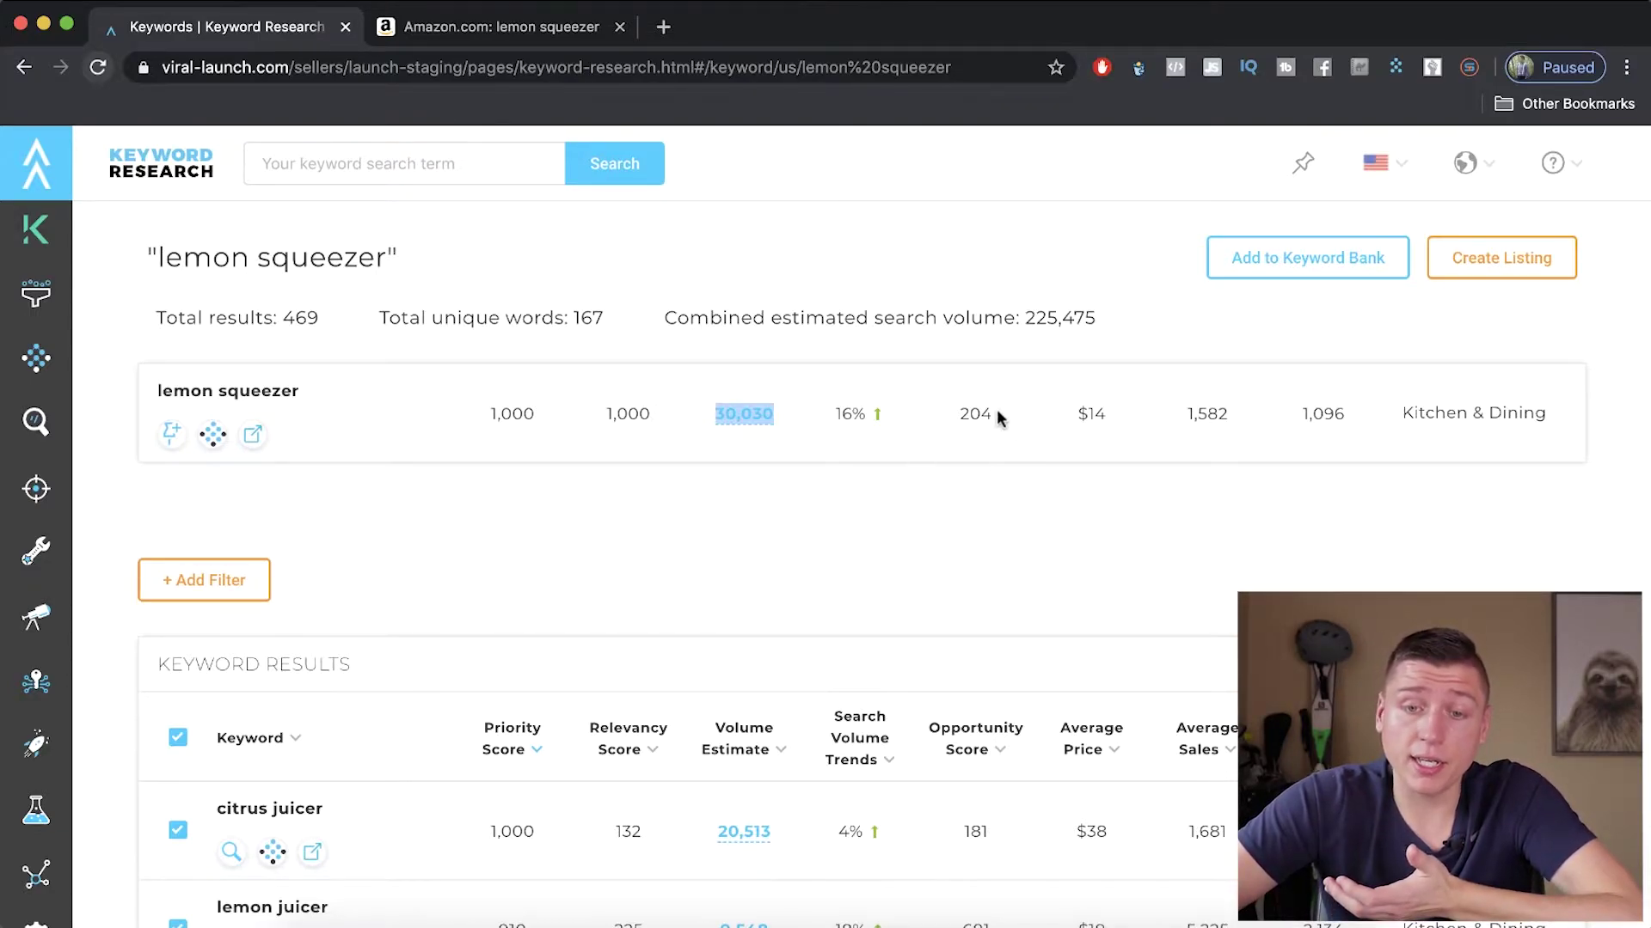
drag(999, 414, 964, 411)
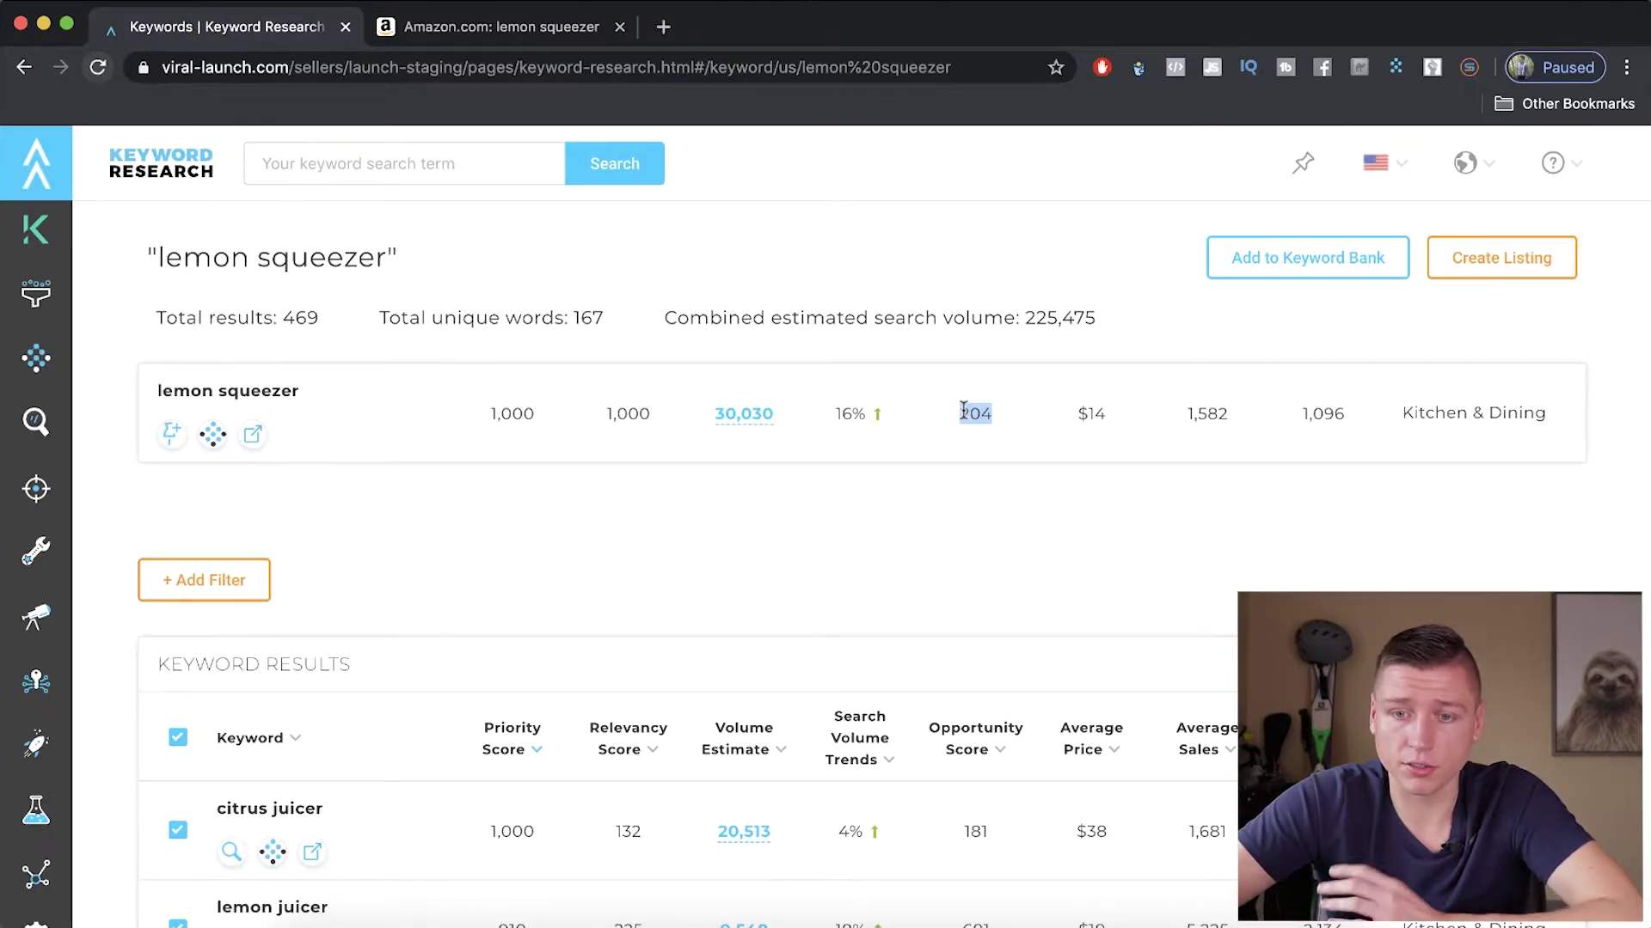
click(990, 413)
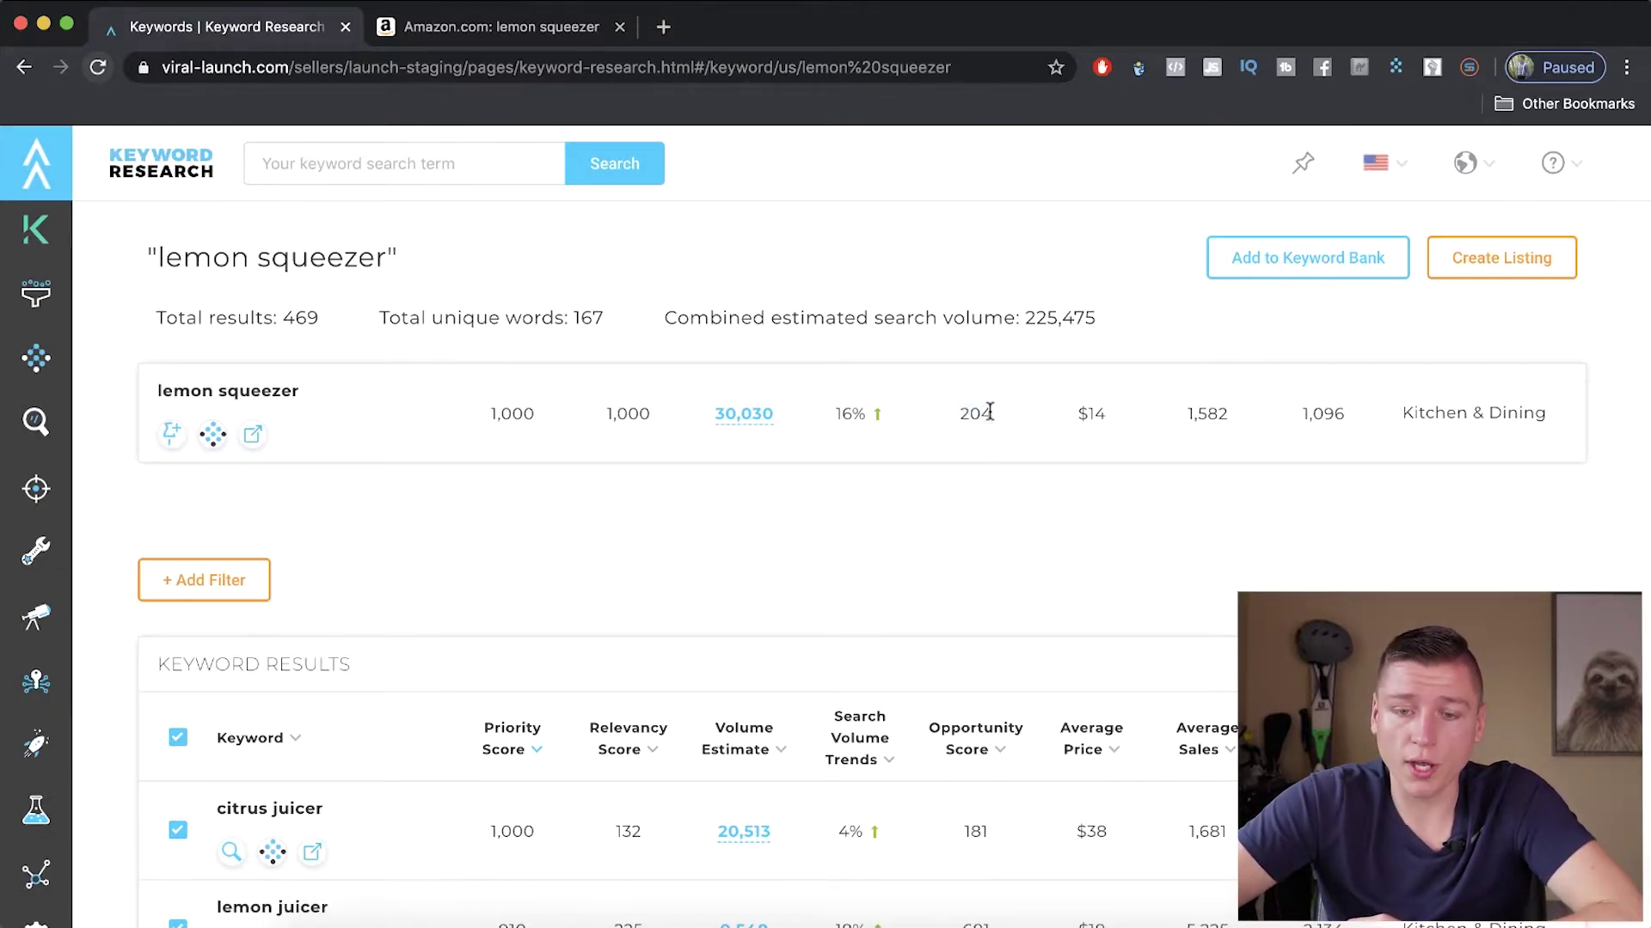
drag(991, 412, 960, 411)
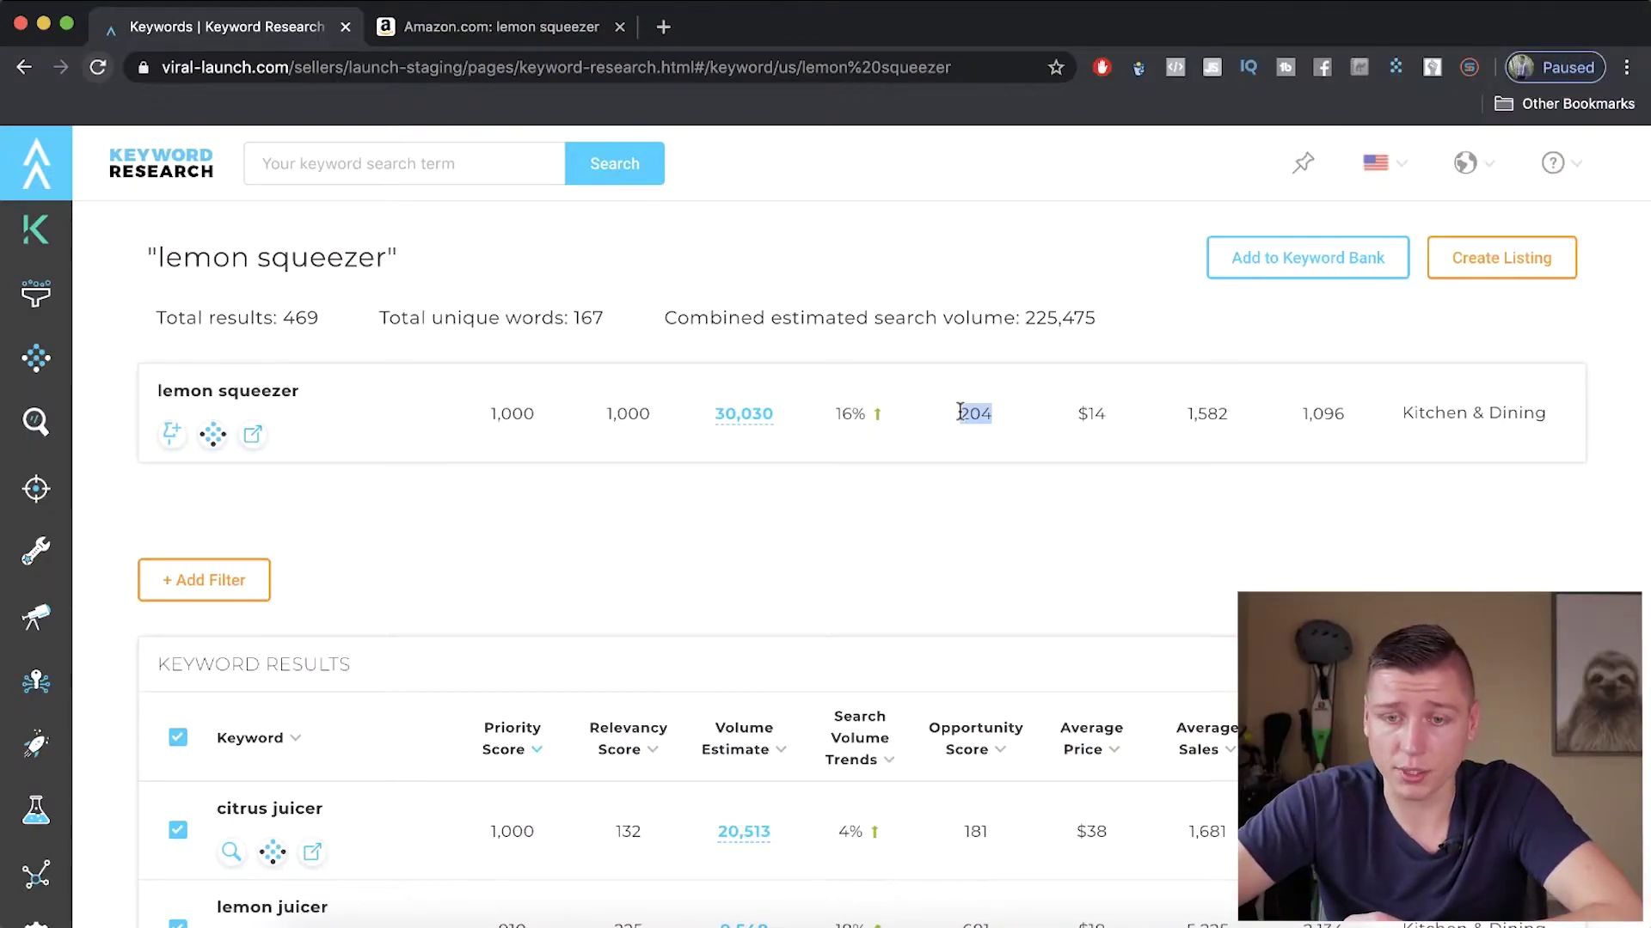
Check what the priority and relevancy scores mean and read both for the related keyword citrus juicer.
scroll(1003, 473, down, 3)
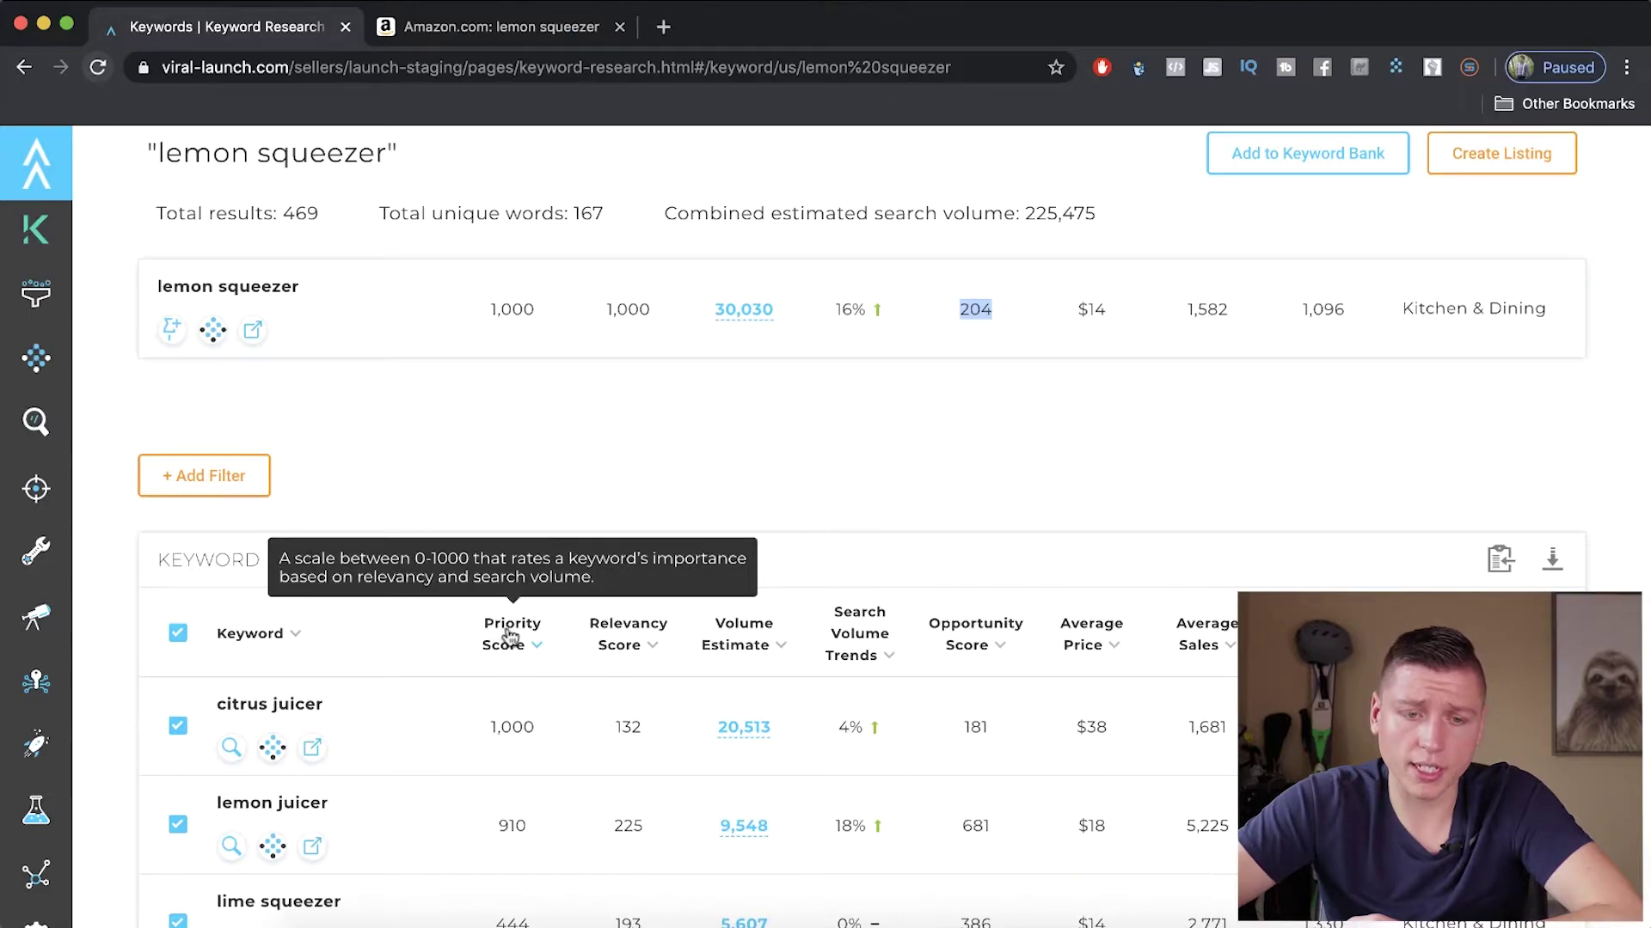
drag(483, 729, 537, 729)
mouse_move(502, 632)
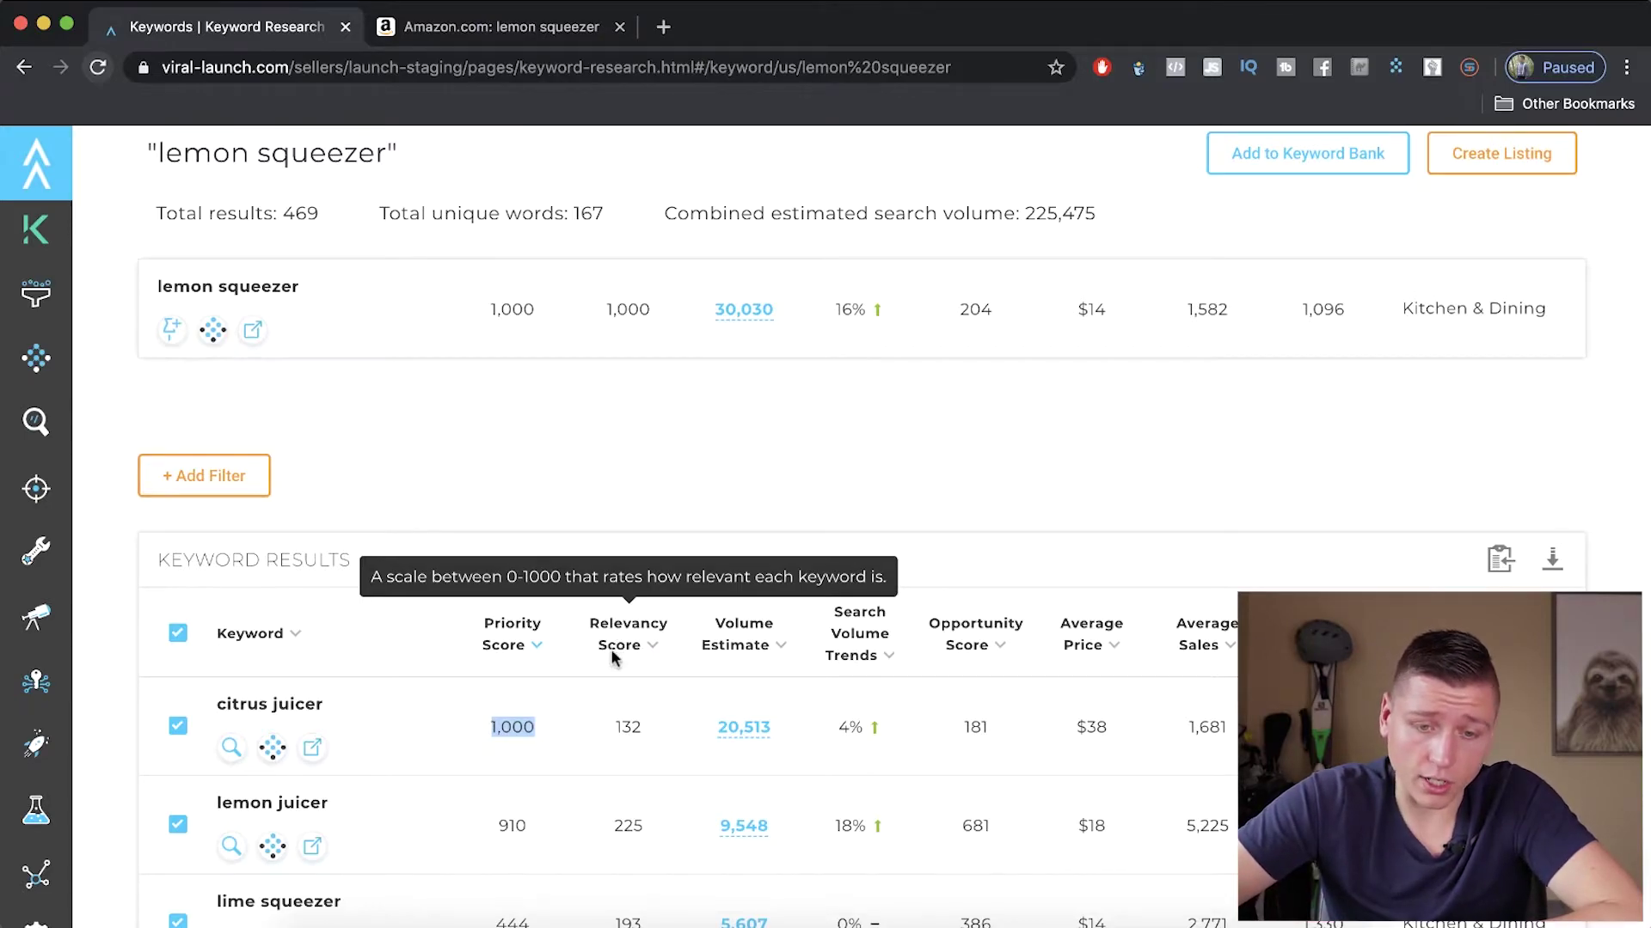
drag(650, 725, 614, 727)
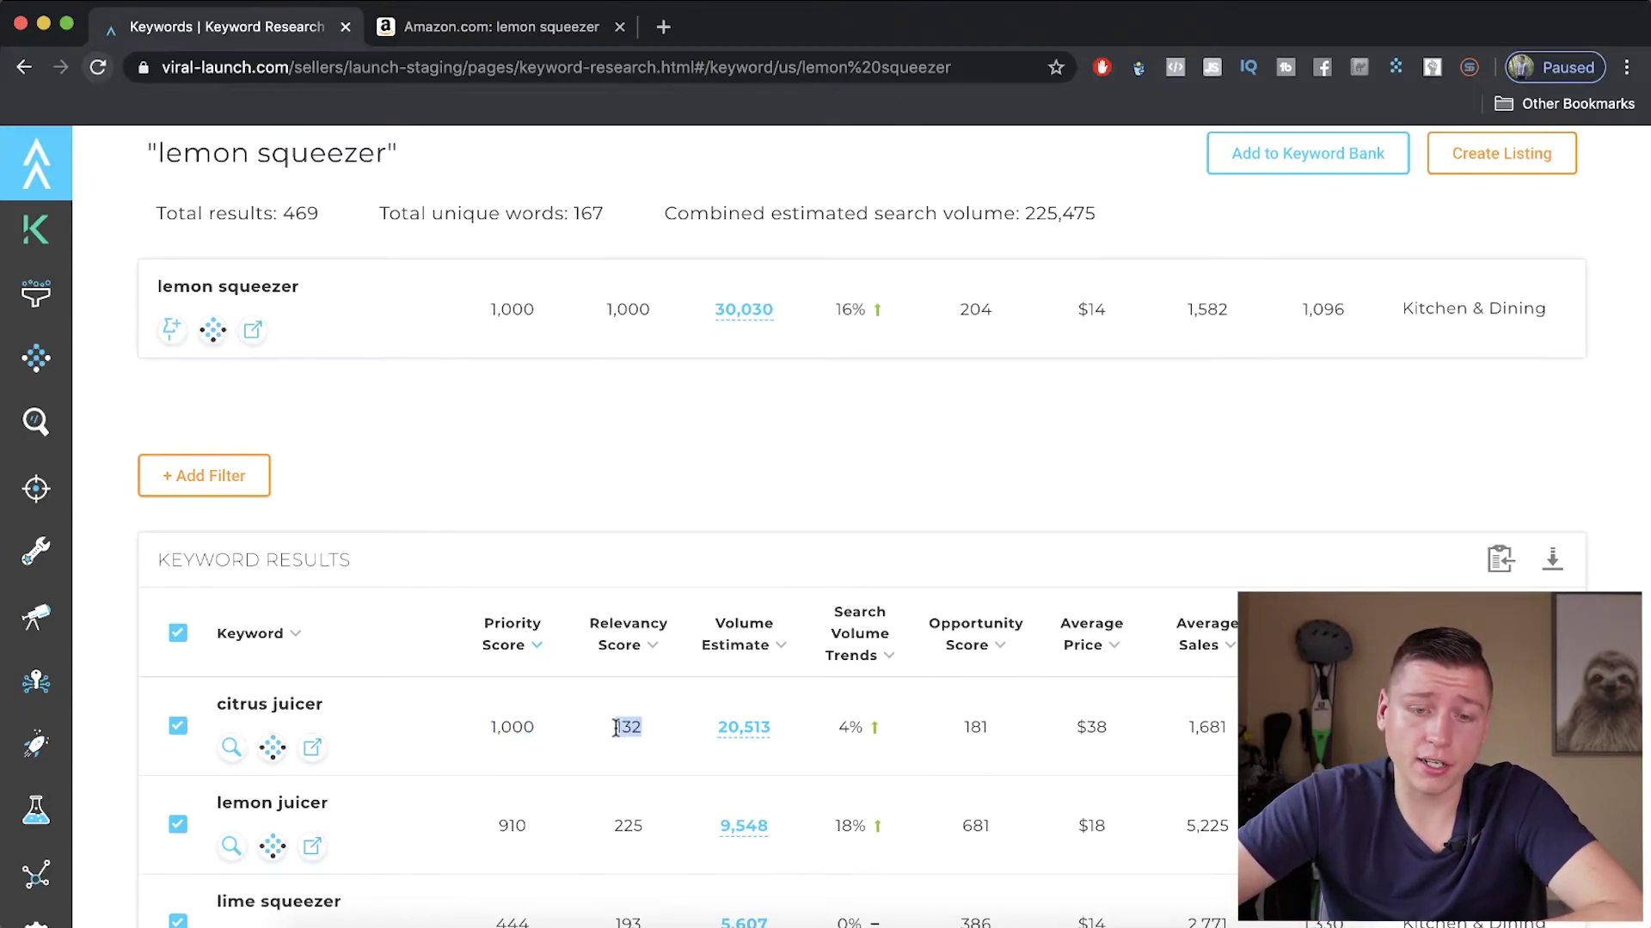
Compare lemon squeezer's relevancy score with the related keywords, and open the Amazon search results for citrus juicer.
scroll(614, 727, down, 1)
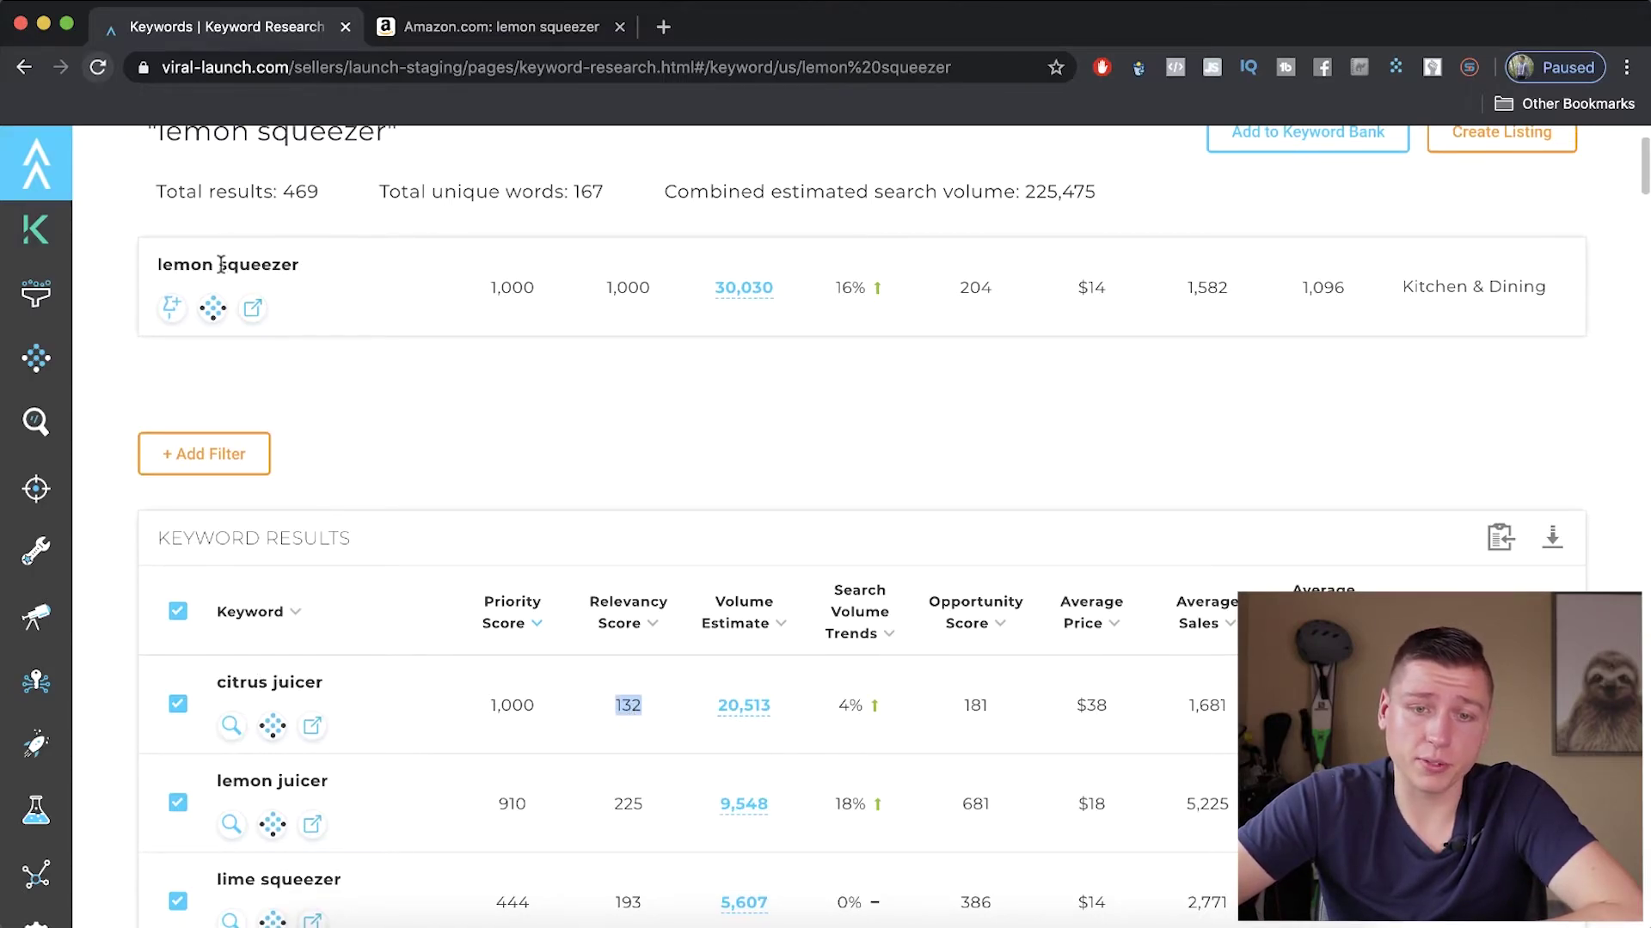
scroll(524, 404, up, 3)
drag(600, 352, 651, 352)
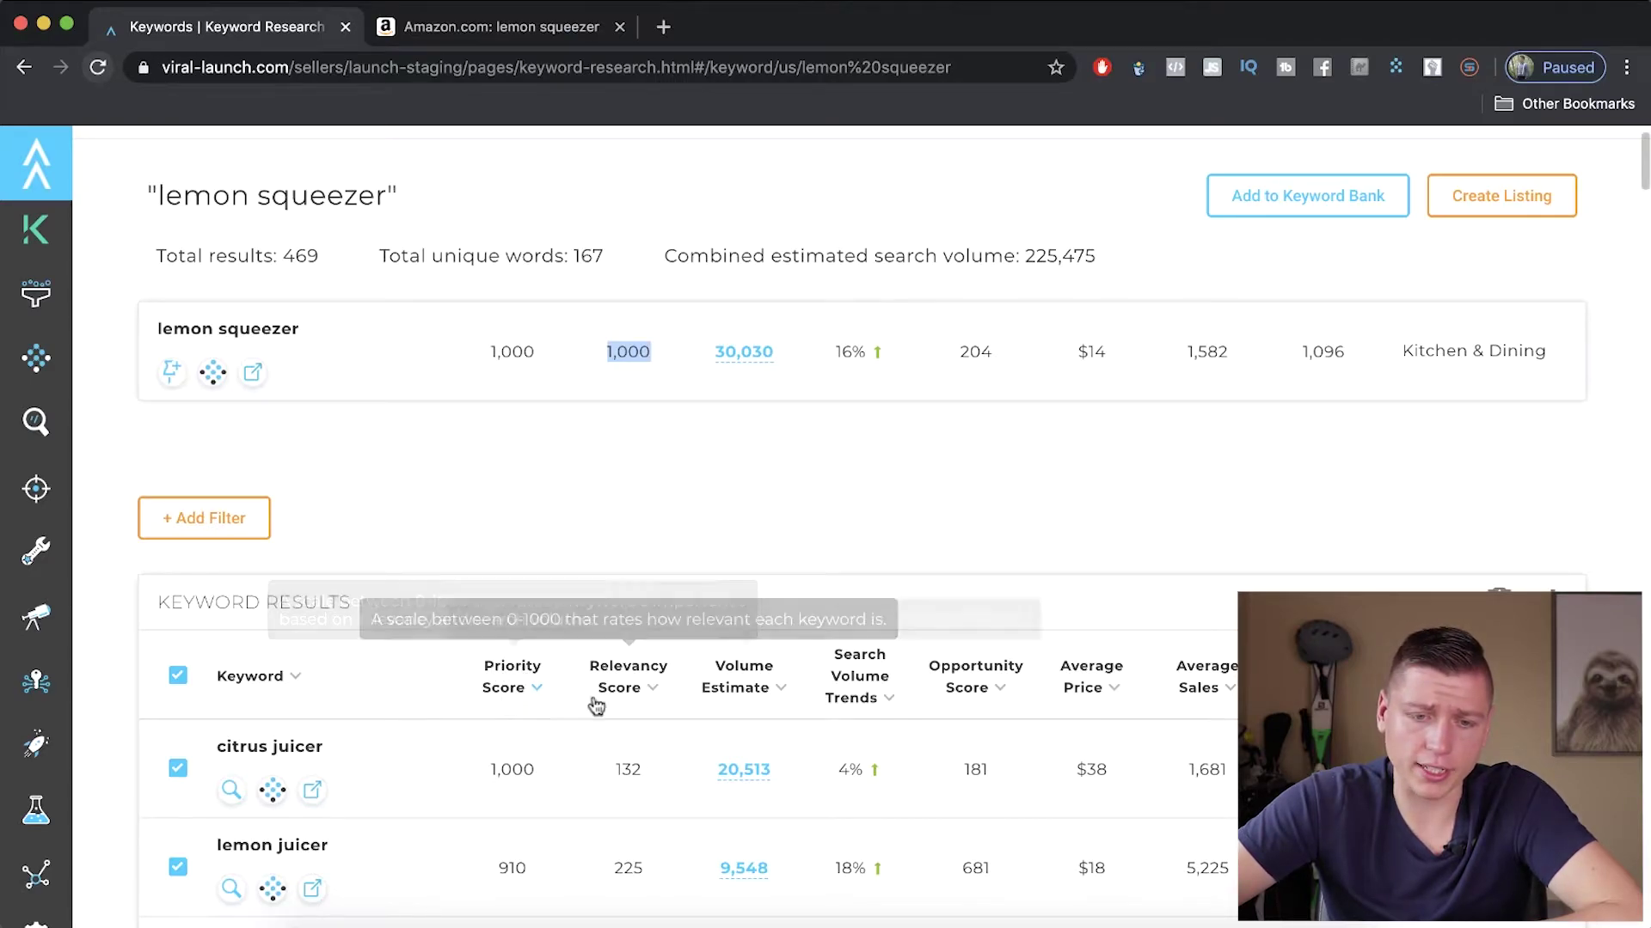
click(312, 789)
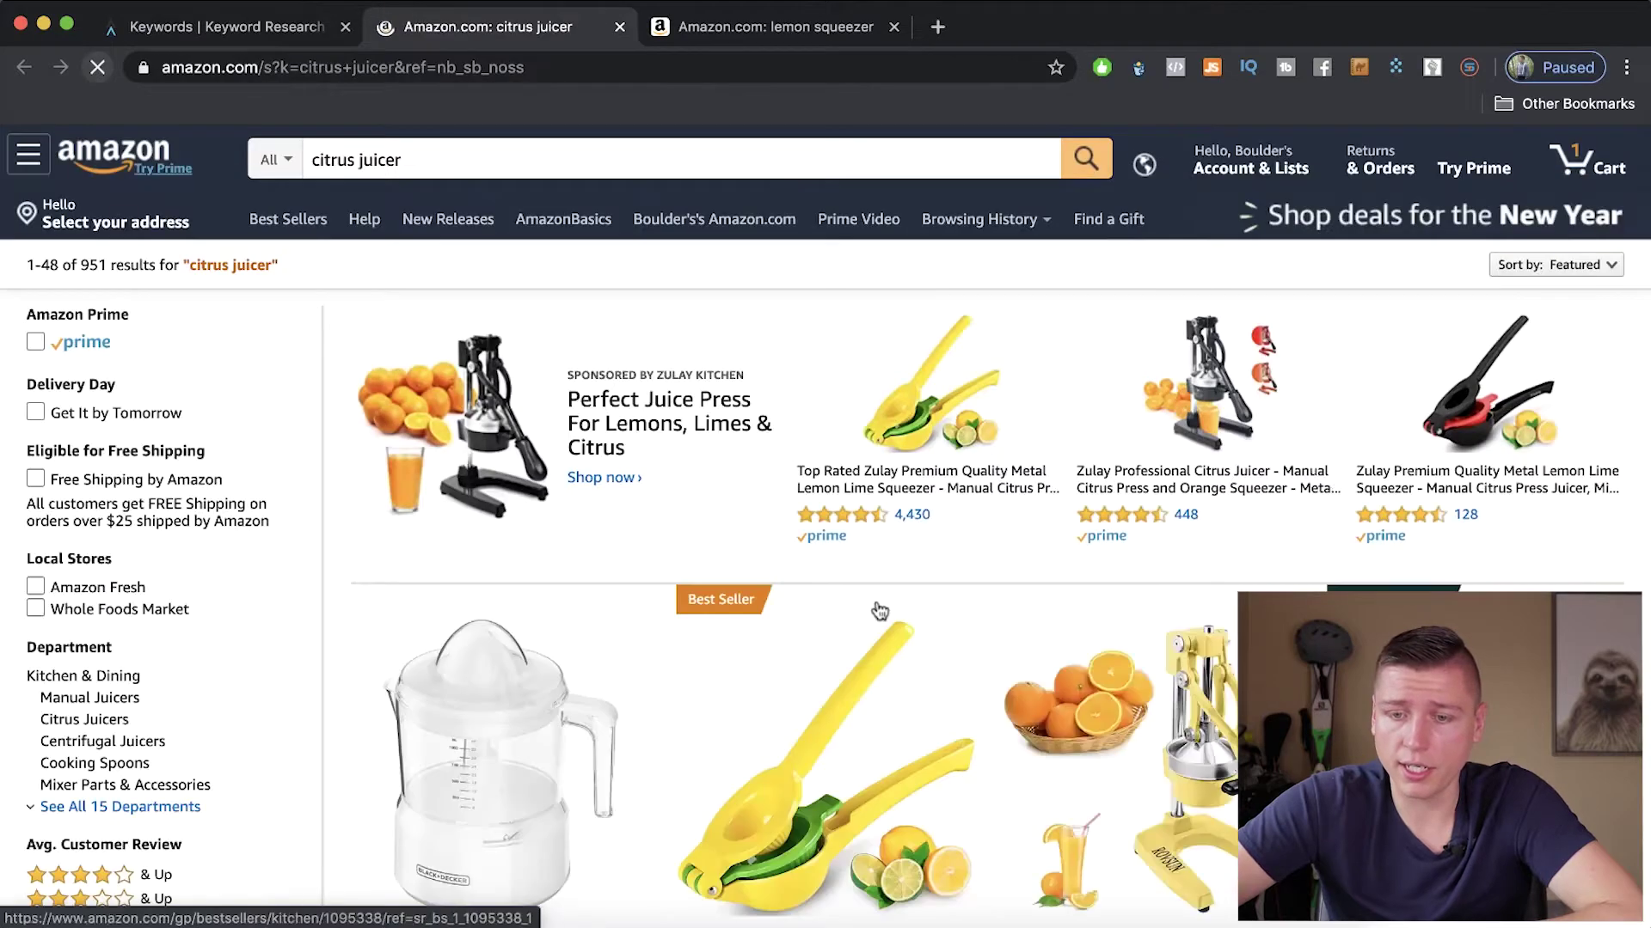
Browse the Amazon search results for citrus juicer to see which kinds of products the keyword brings up.
scroll(807, 623, down, 5)
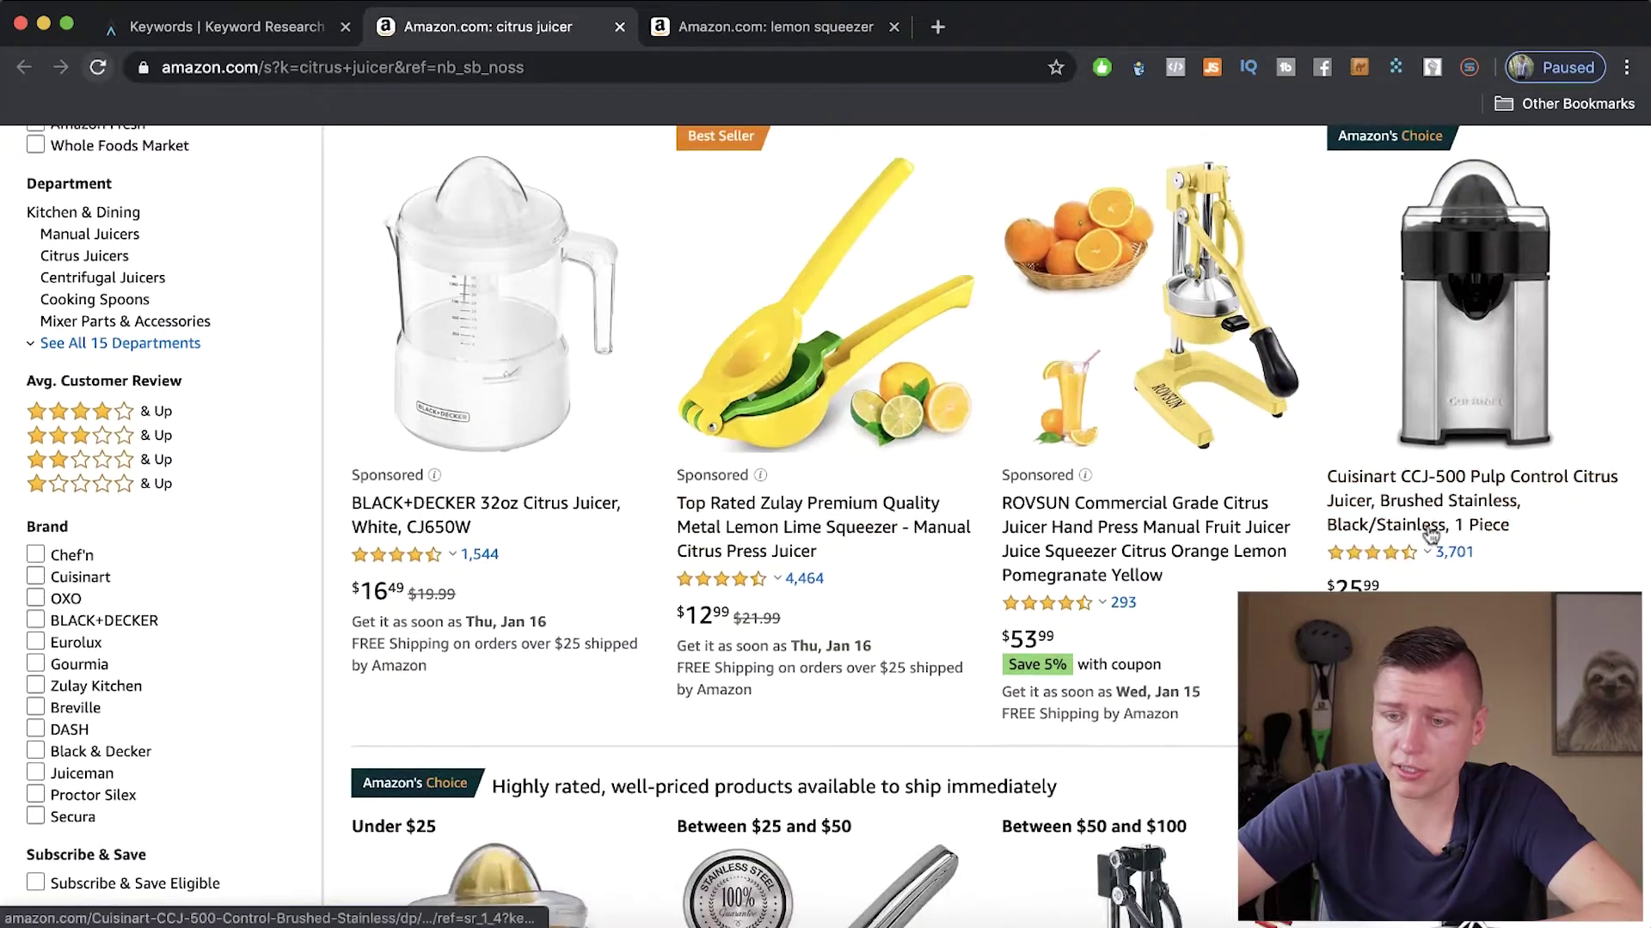
scroll(1421, 452, down, 15)
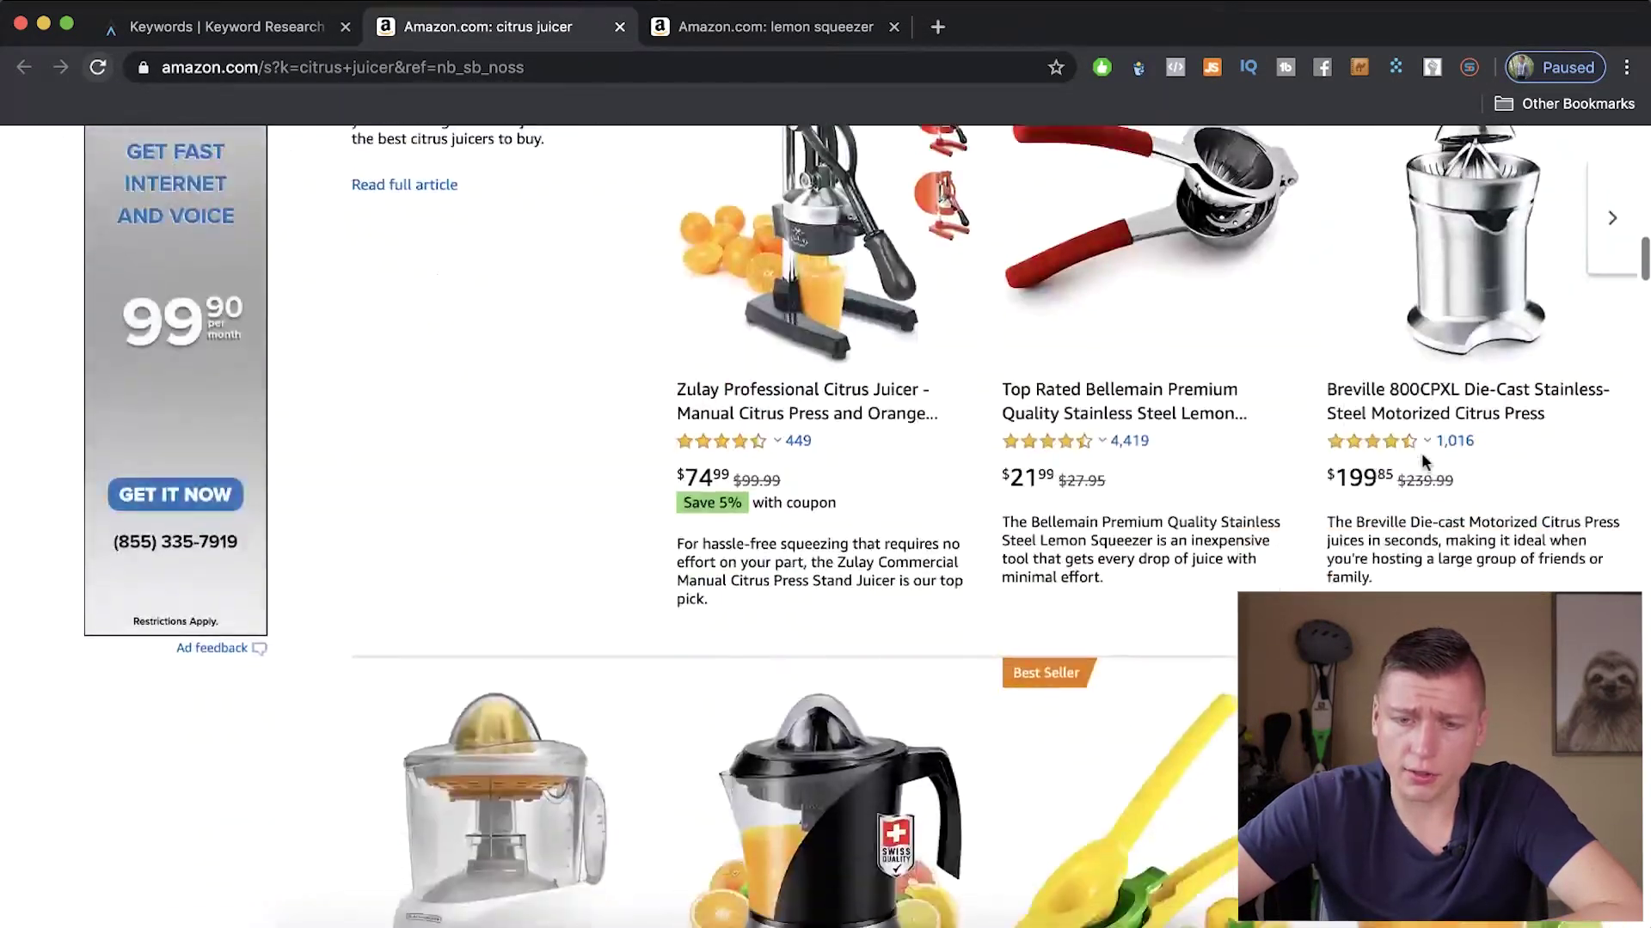
scroll(1421, 452, down, 3)
scroll(1233, 646, down, 2)
scroll(1233, 646, down, 15)
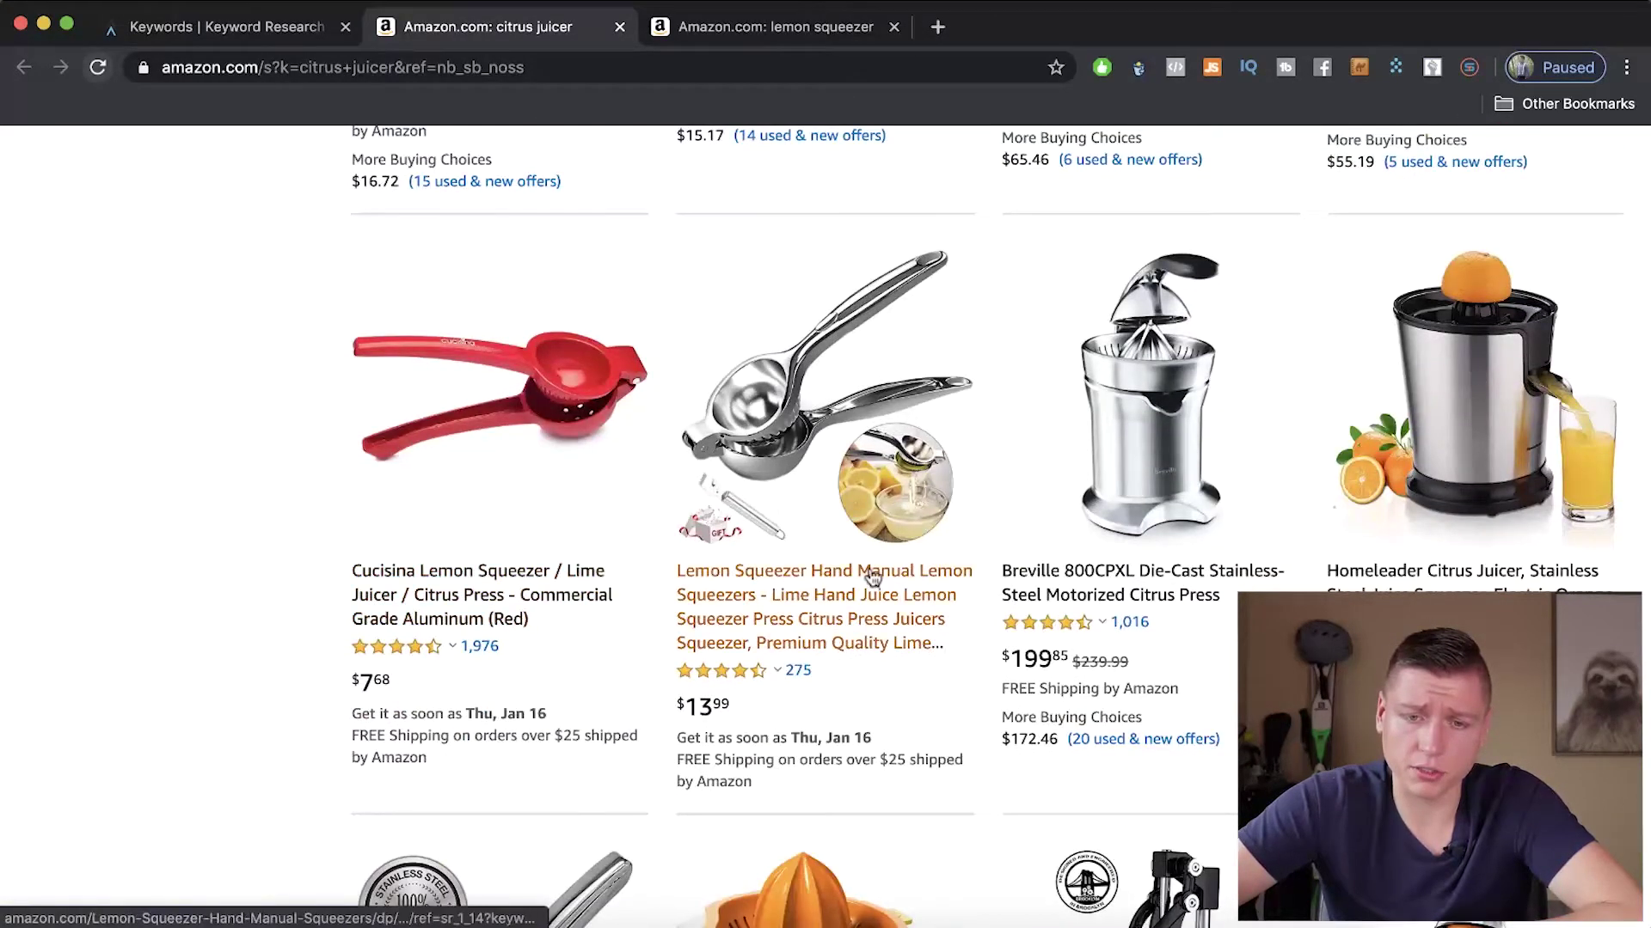
scroll(895, 490, up, 8)
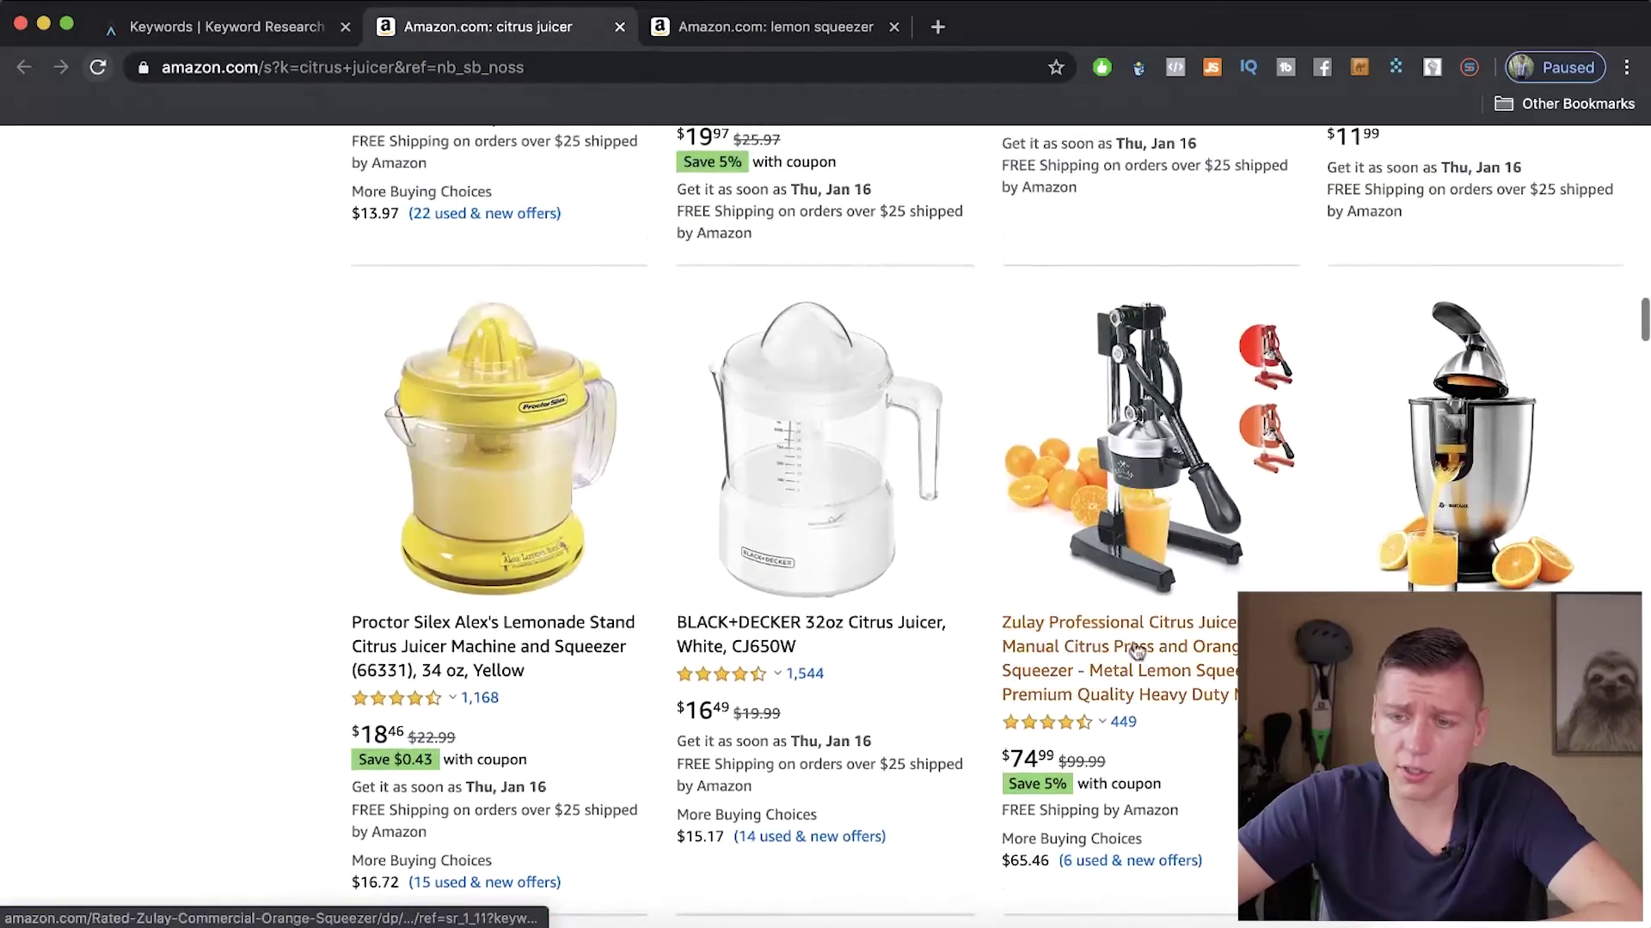
scroll(1137, 651, down, 10)
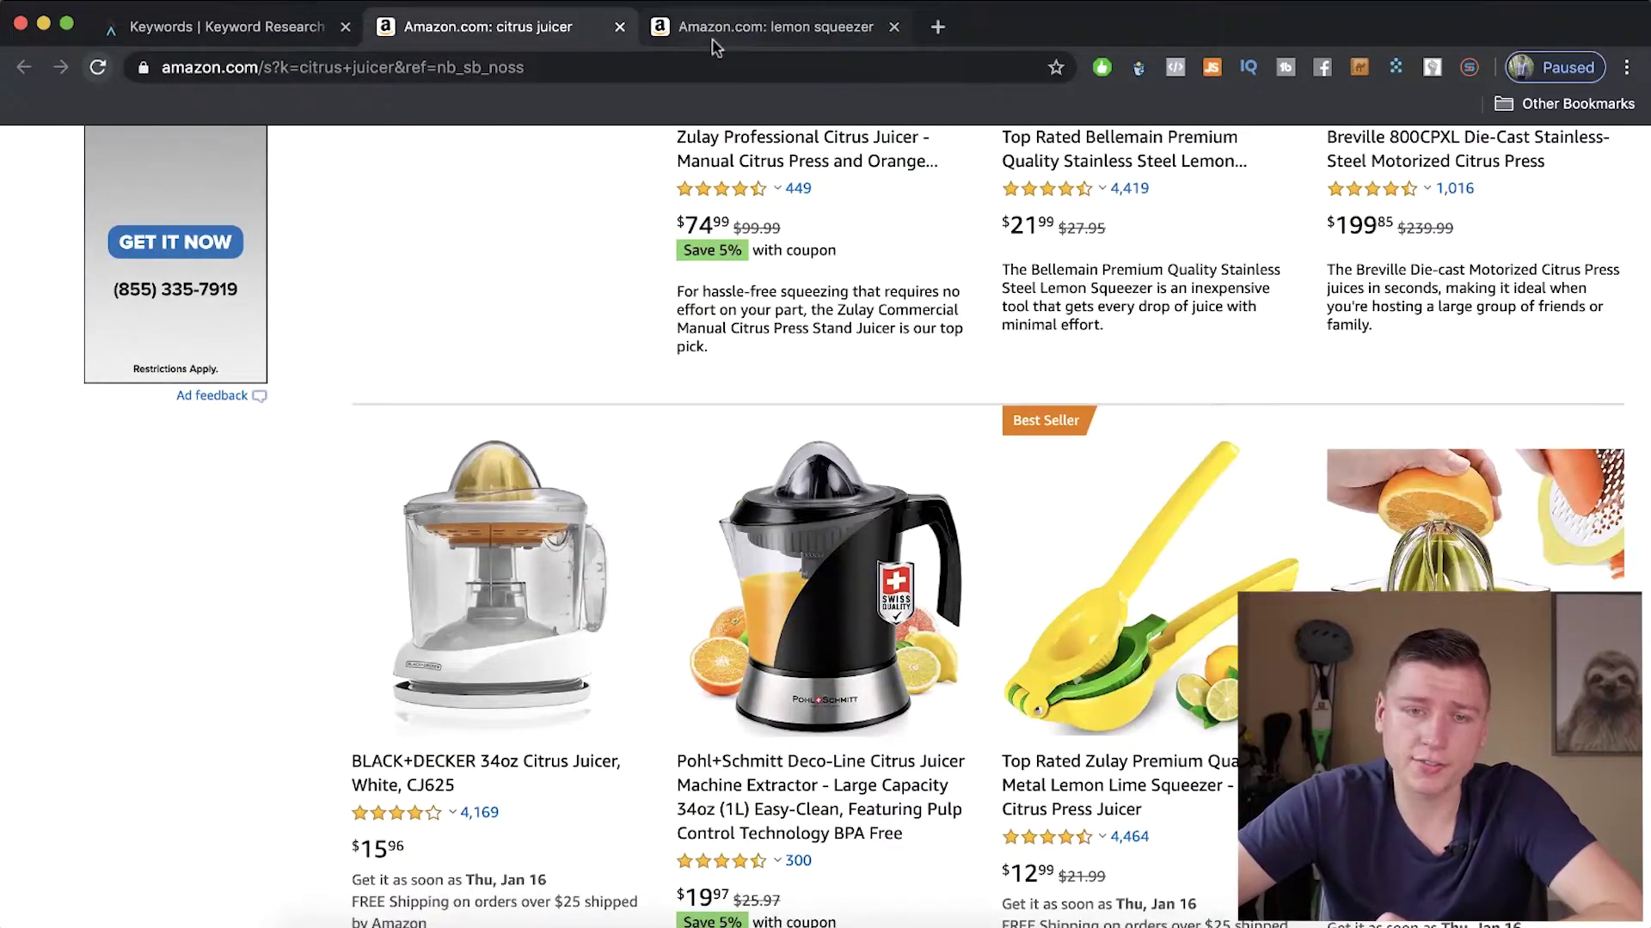
Return to the lemon squeezer Keyword Research results and examine the search volume estimate of the related keyword citrus juicer.
click(232, 28)
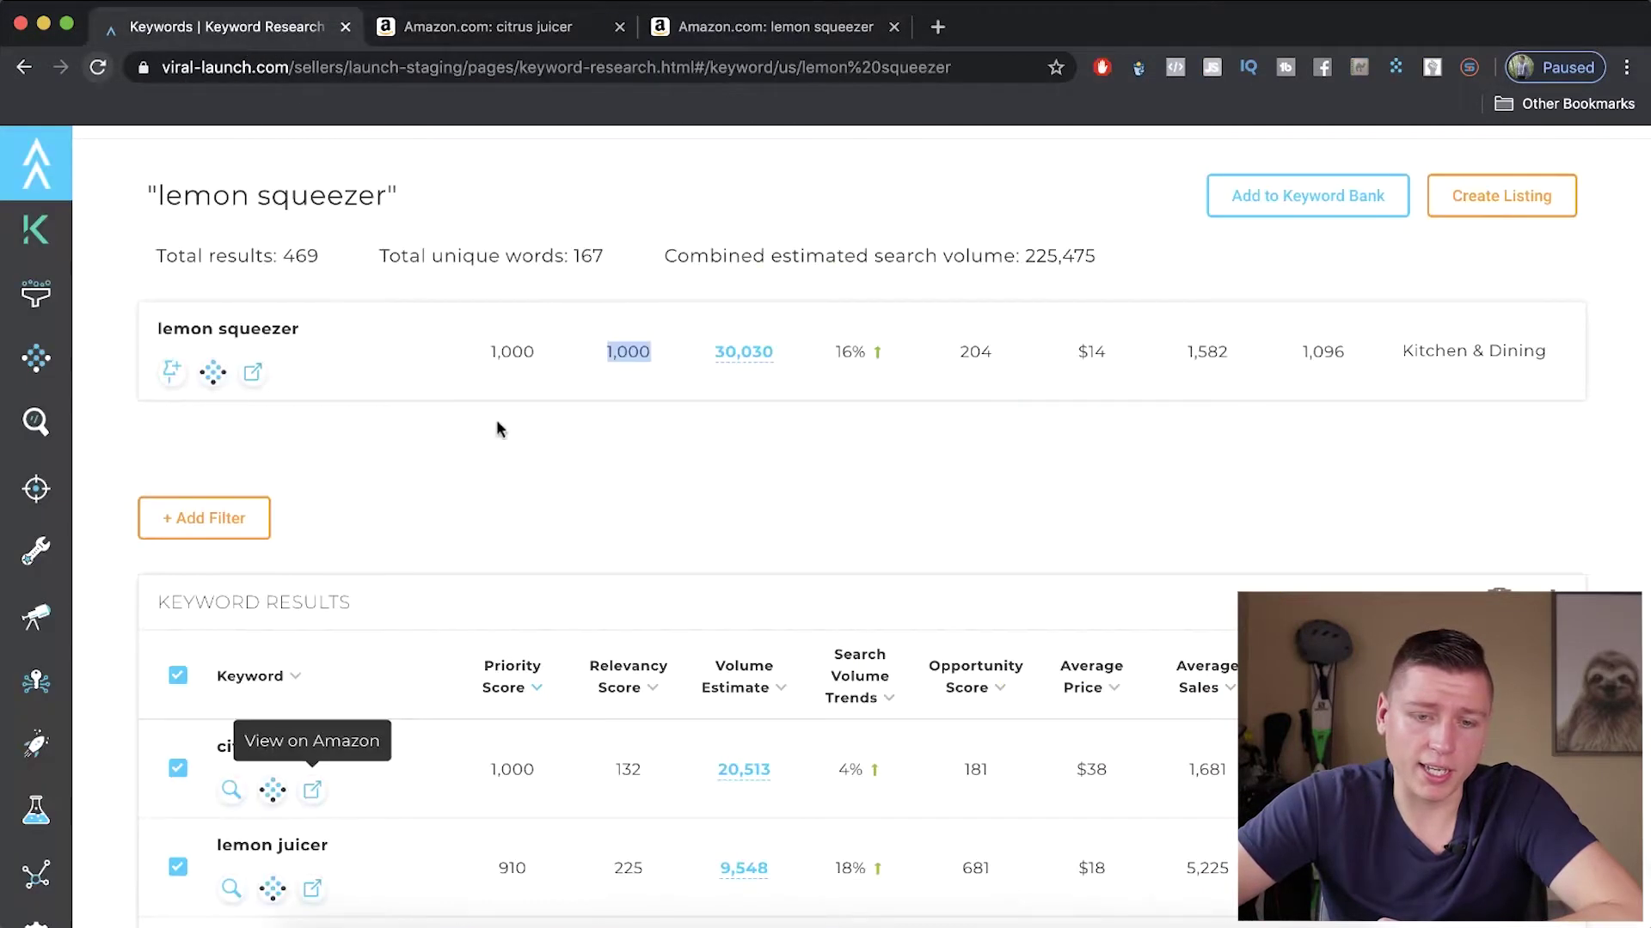
scroll(397, 258, down, 3)
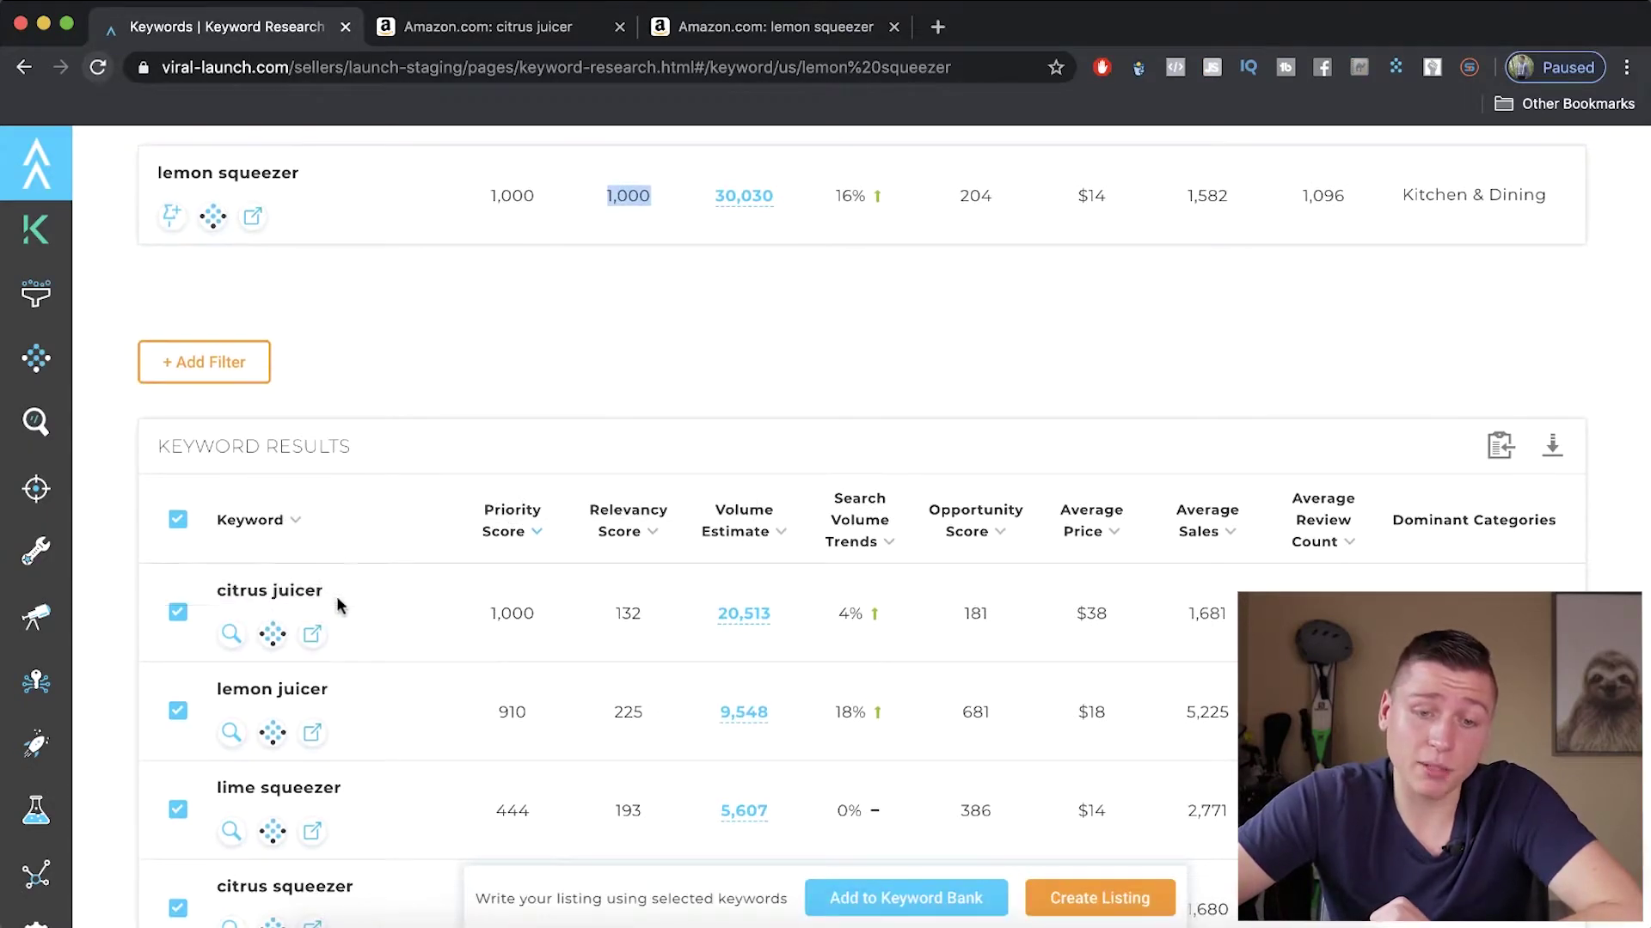
drag(717, 621, 726, 627)
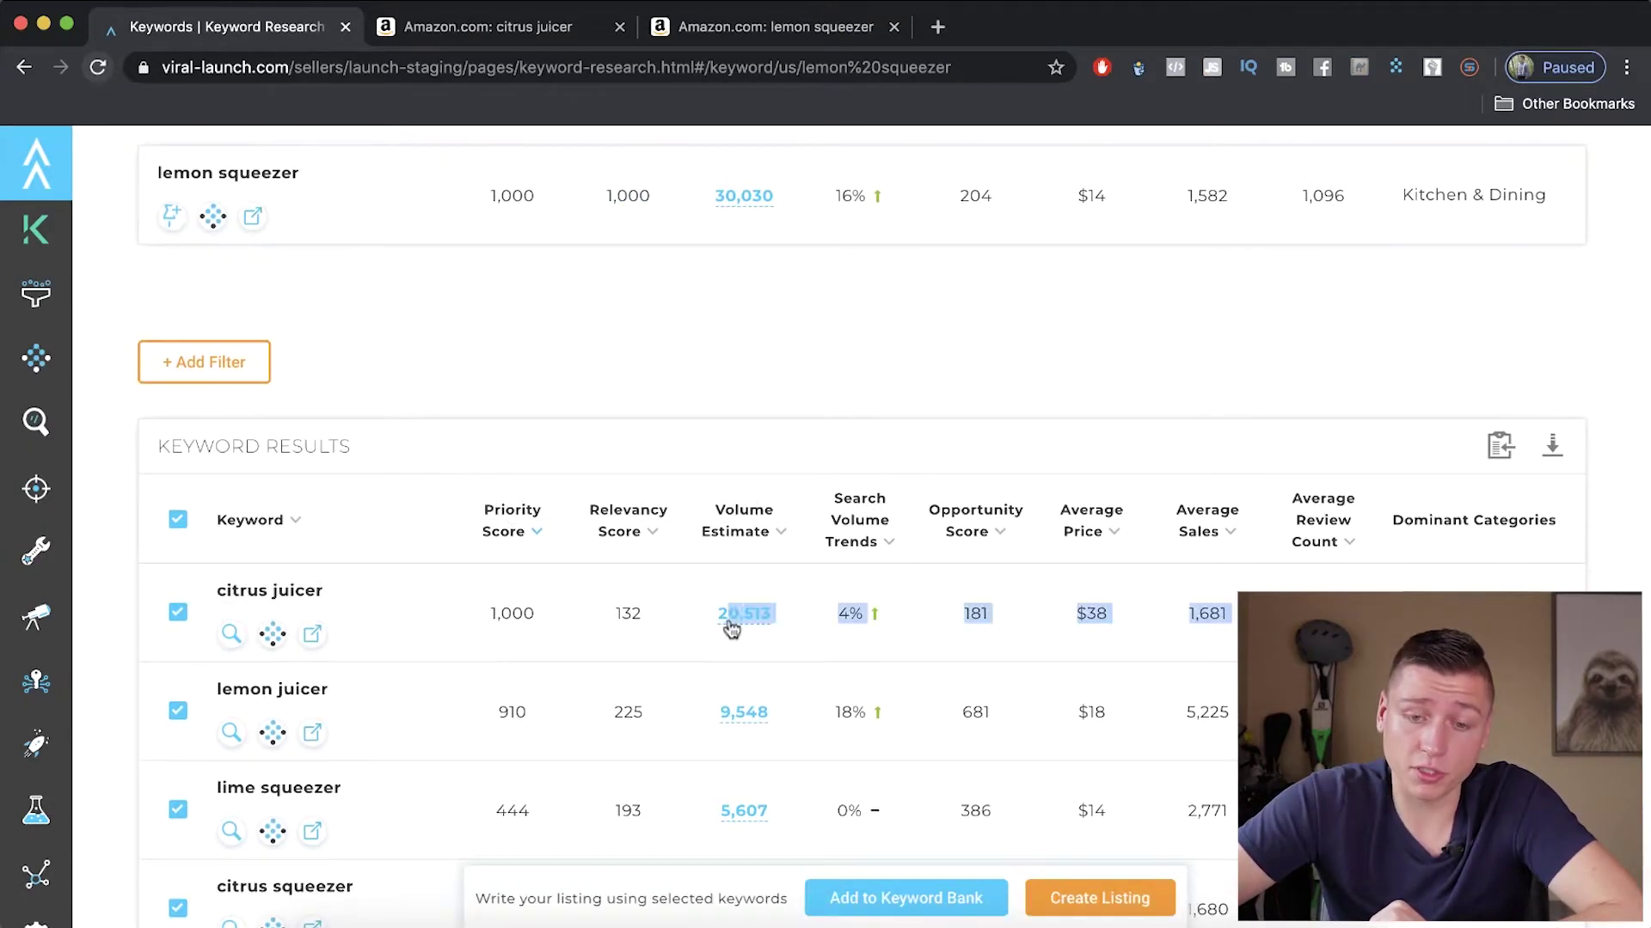
click(777, 622)
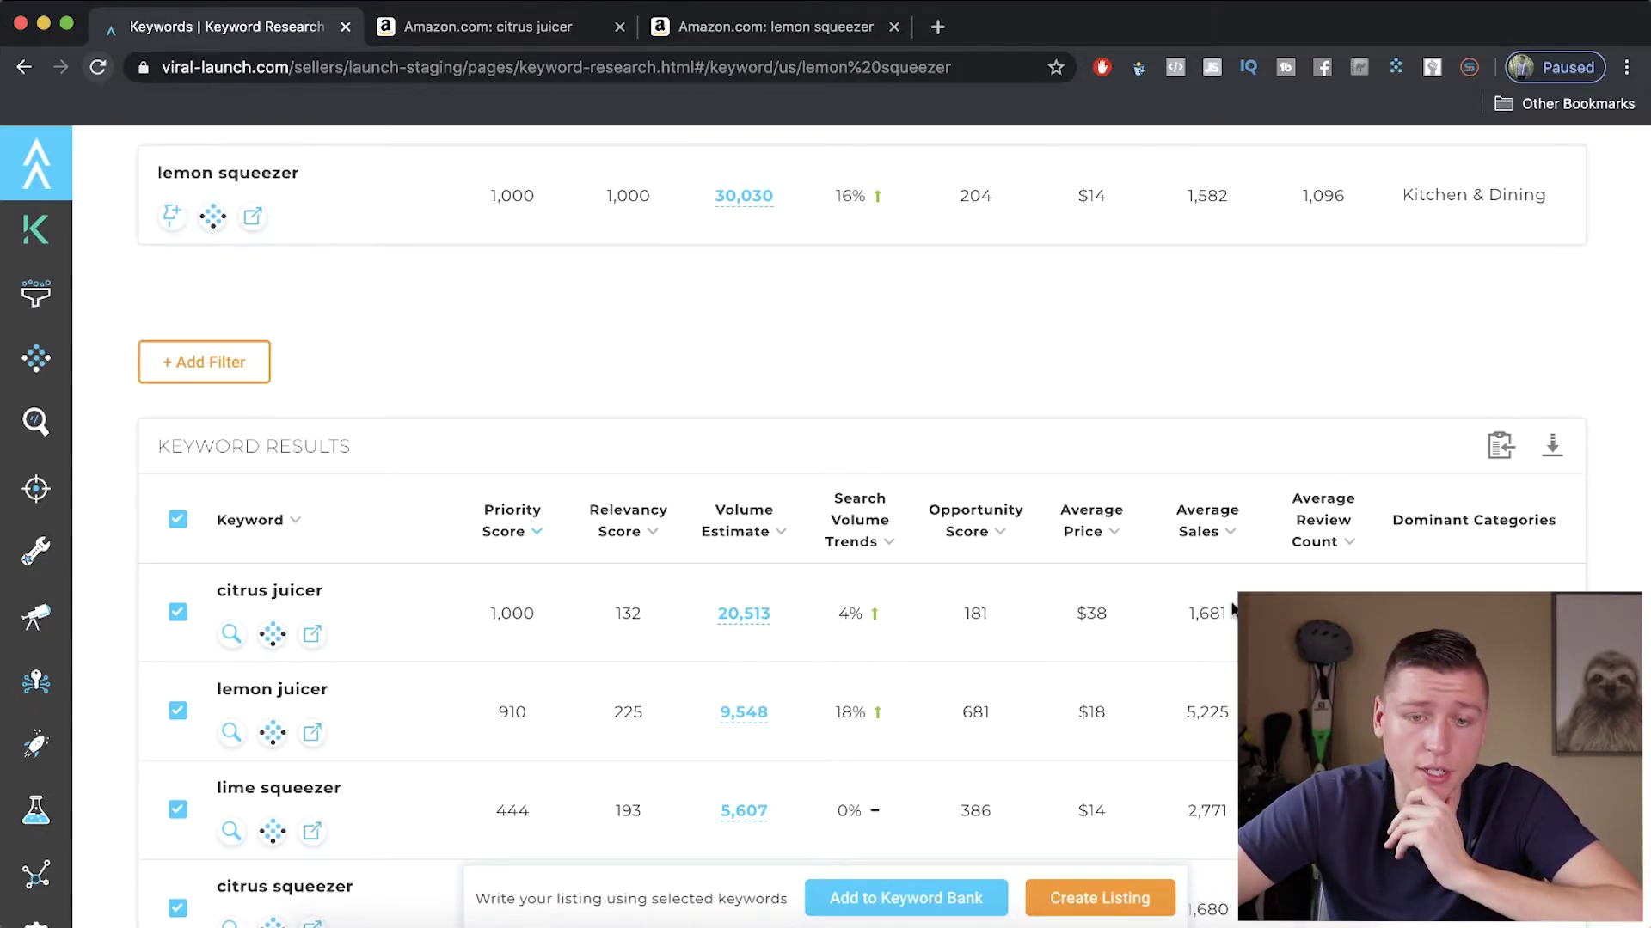
scroll(771, 580, down, 3)
scroll(771, 578, down, 2)
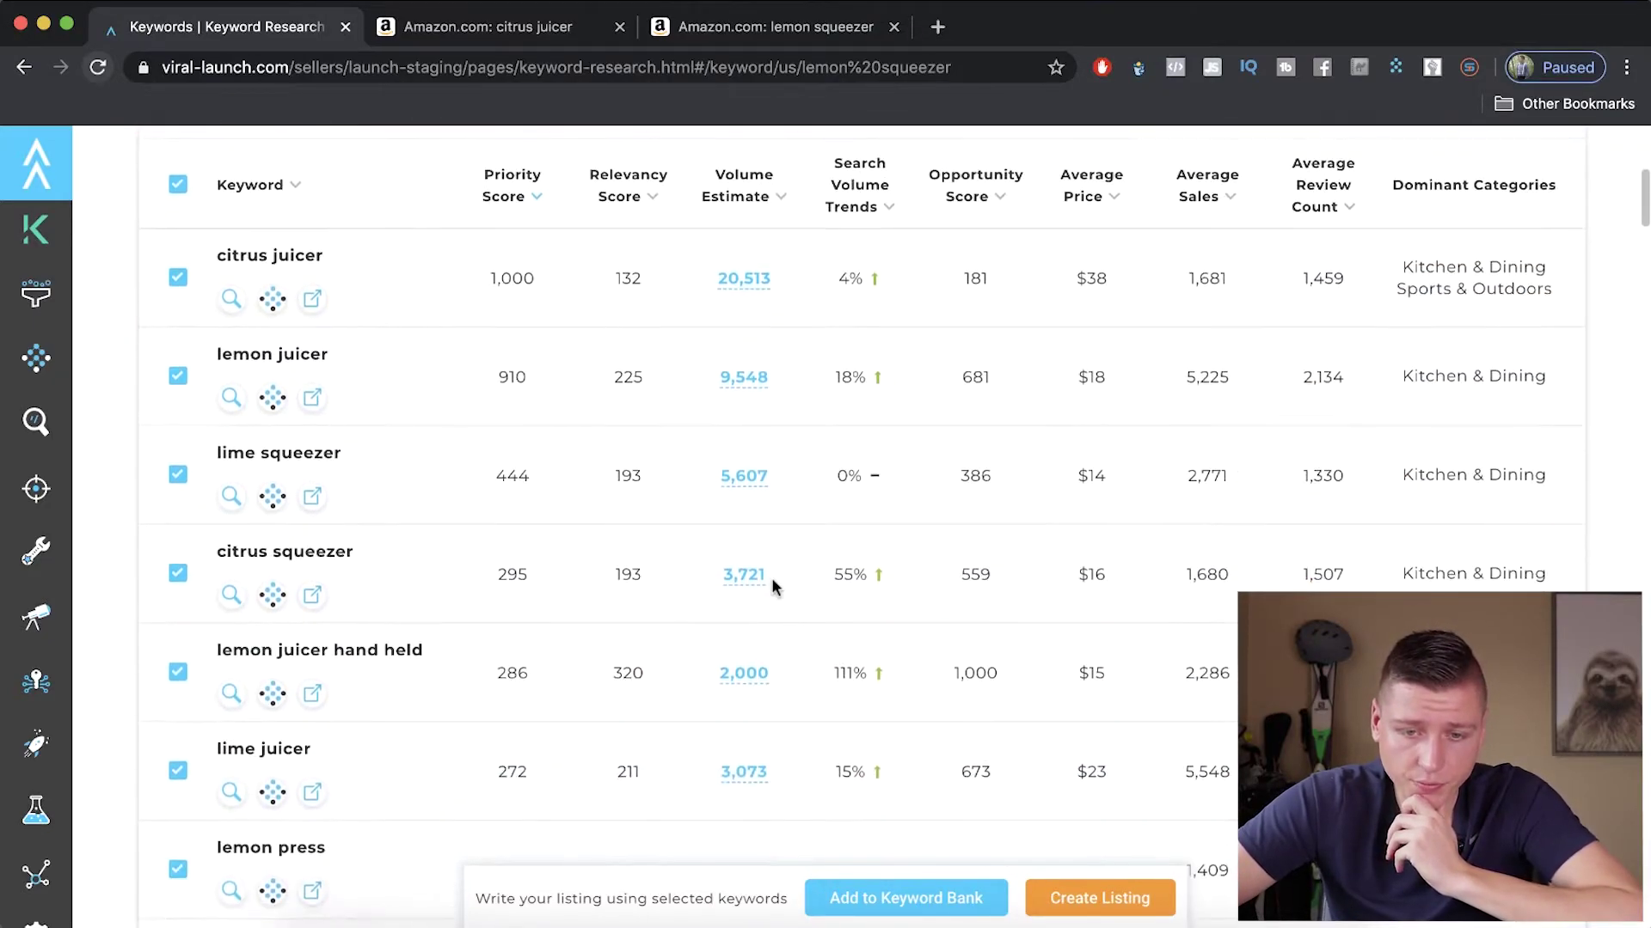
Compare the volume estimates of the related keywords from citrus juicer down through lemon press and citrus press.
scroll(715, 541, up, 3)
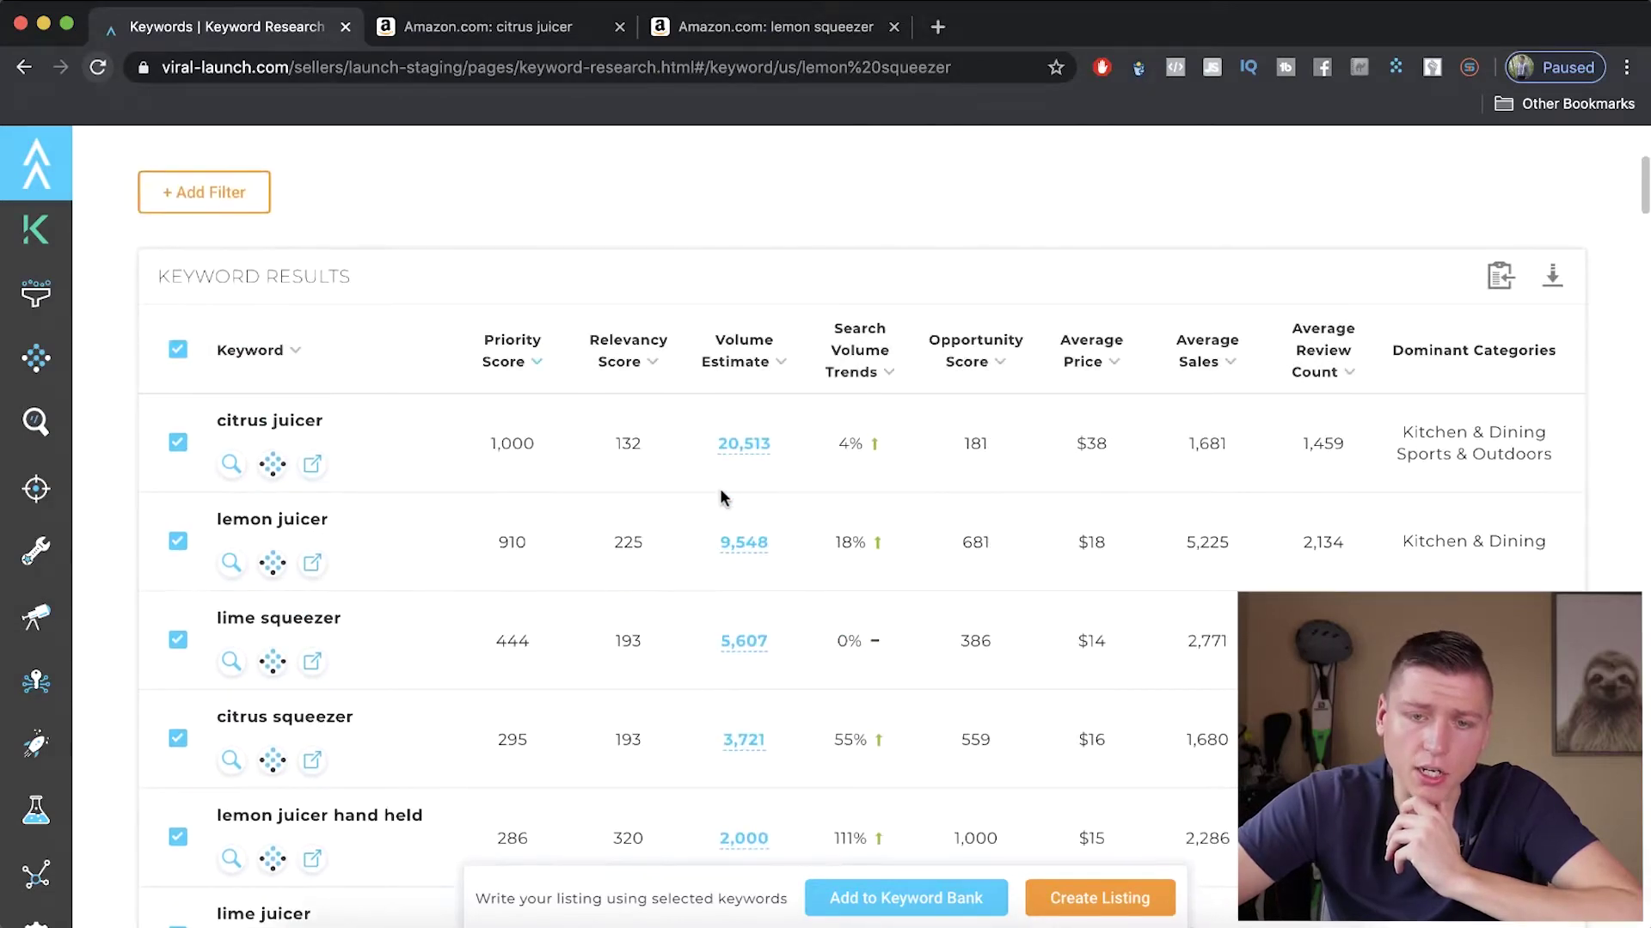
scroll(720, 487, down, 2)
scroll(771, 490, up, 1)
scroll(771, 490, down, 6)
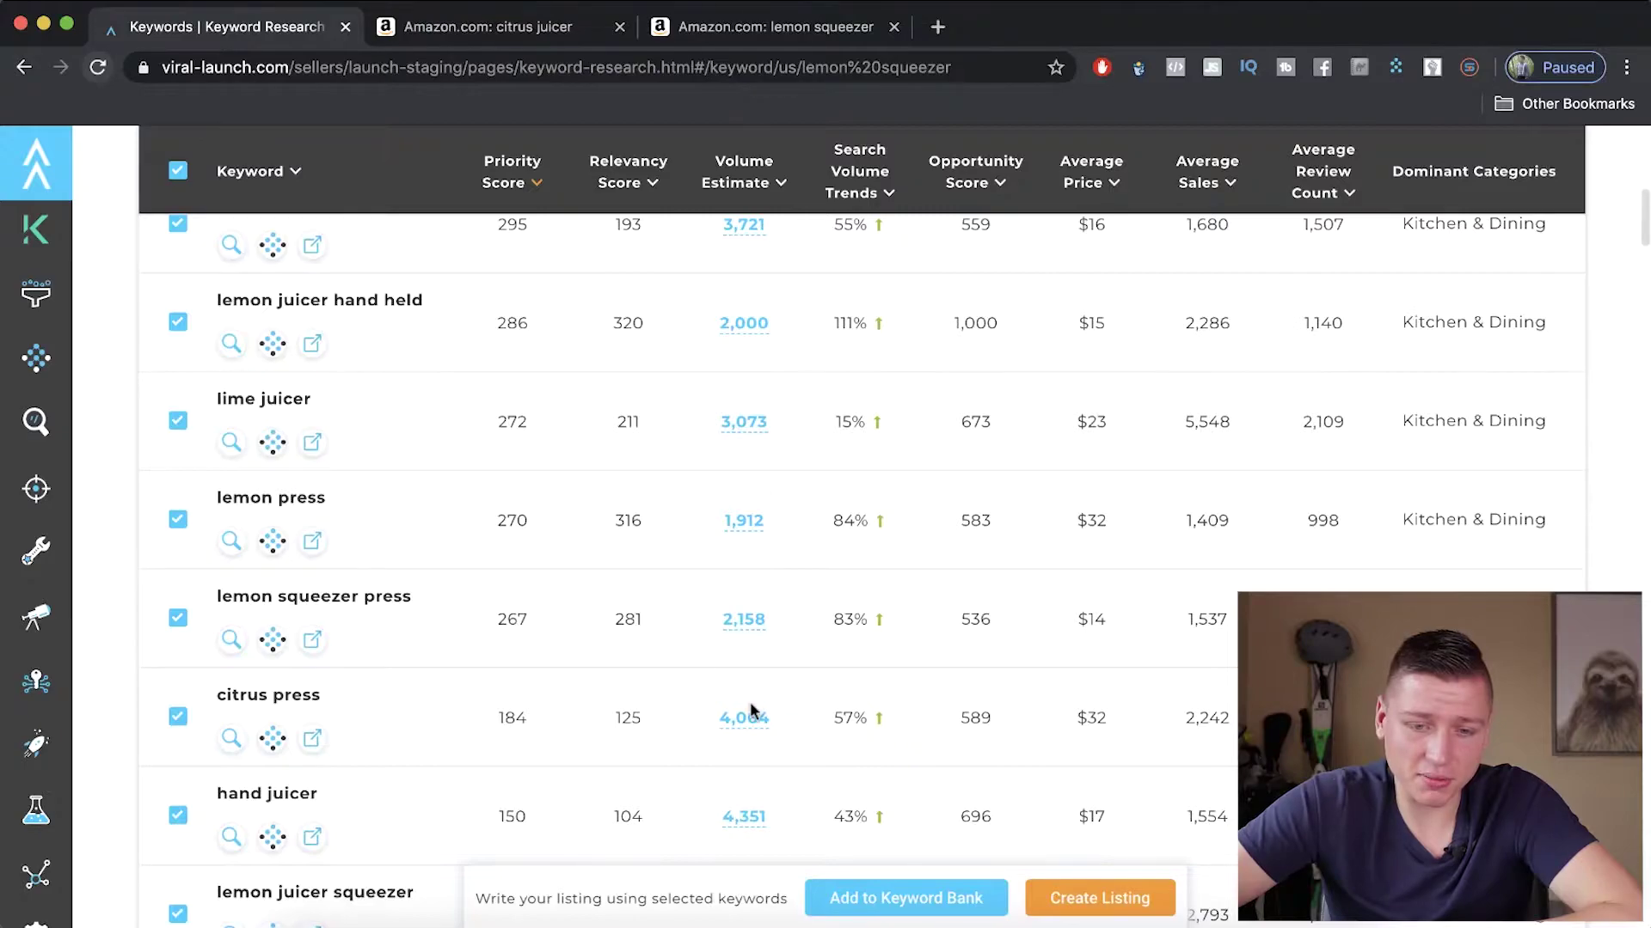
scroll(750, 701, down, 3)
Sort the related keywords by volume estimate from highest to lowest and examine the most-searched ones.
scroll(750, 702, up, 10)
scroll(750, 702, down, 2)
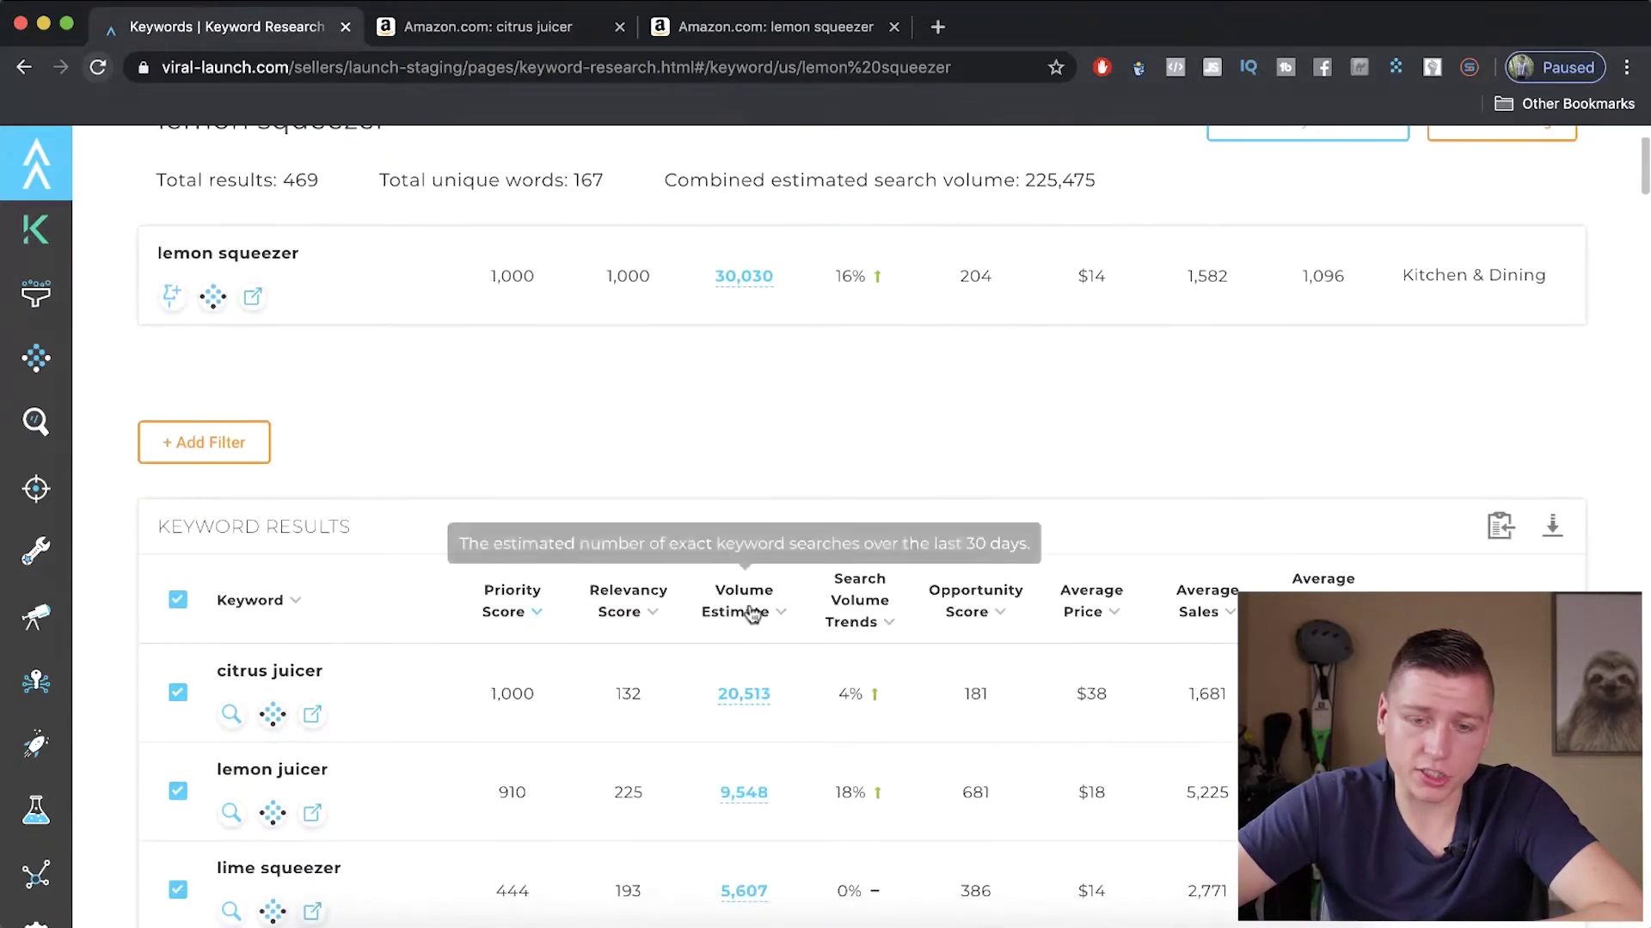
scroll(757, 679, down, 5)
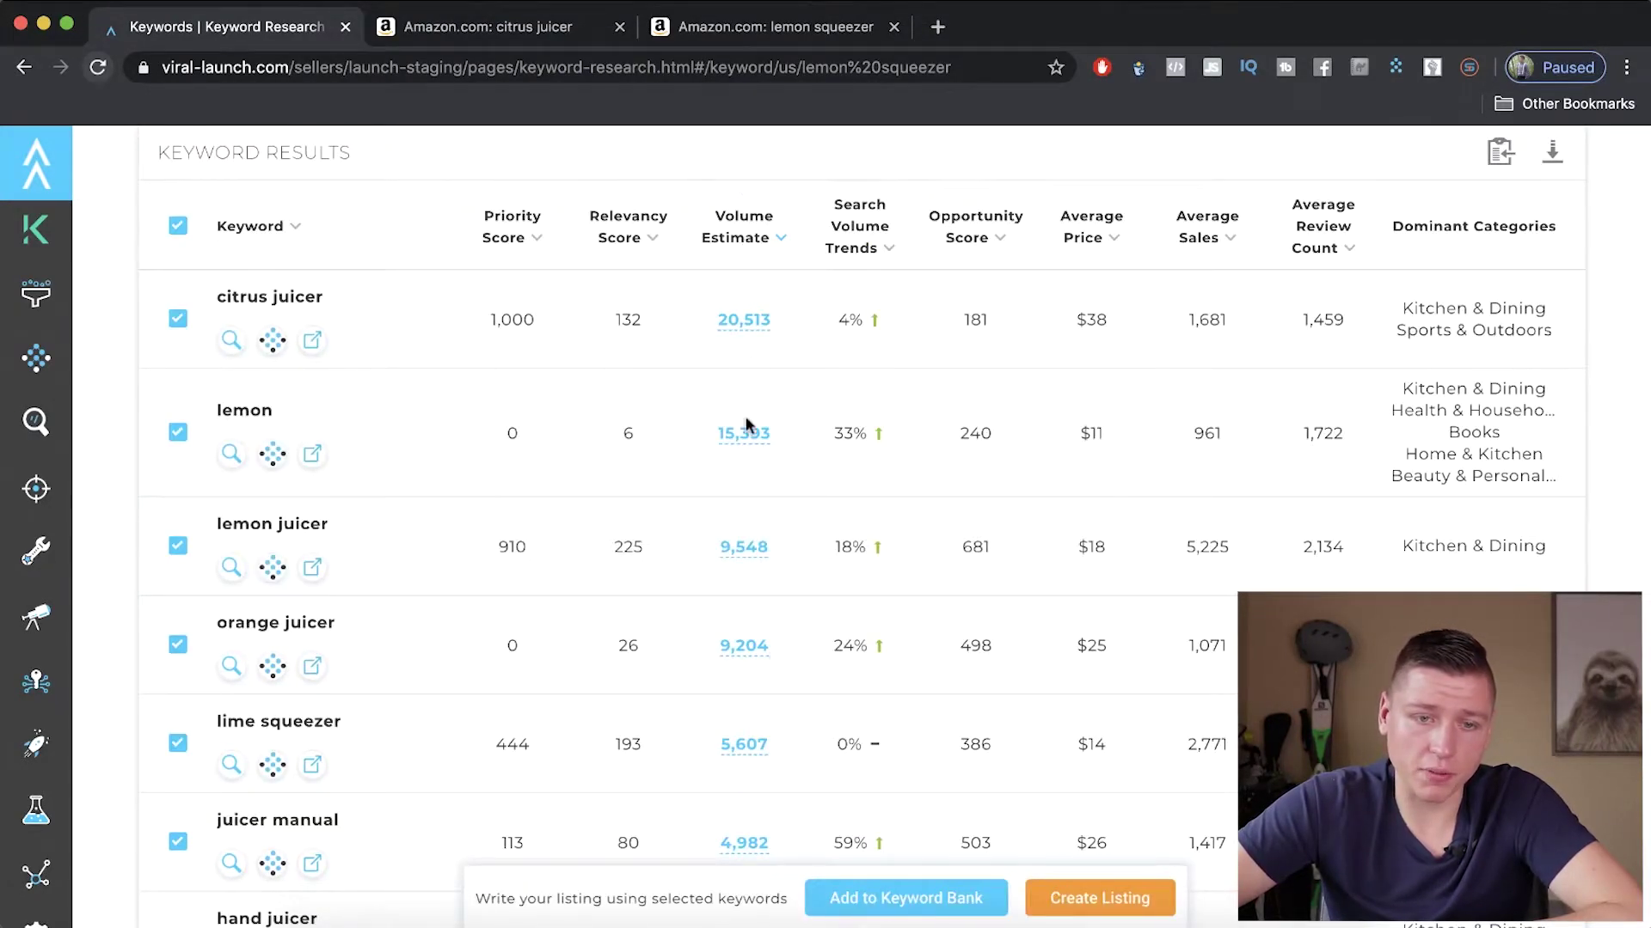
scroll(730, 483, down, 3)
scroll(647, 571, down, 1)
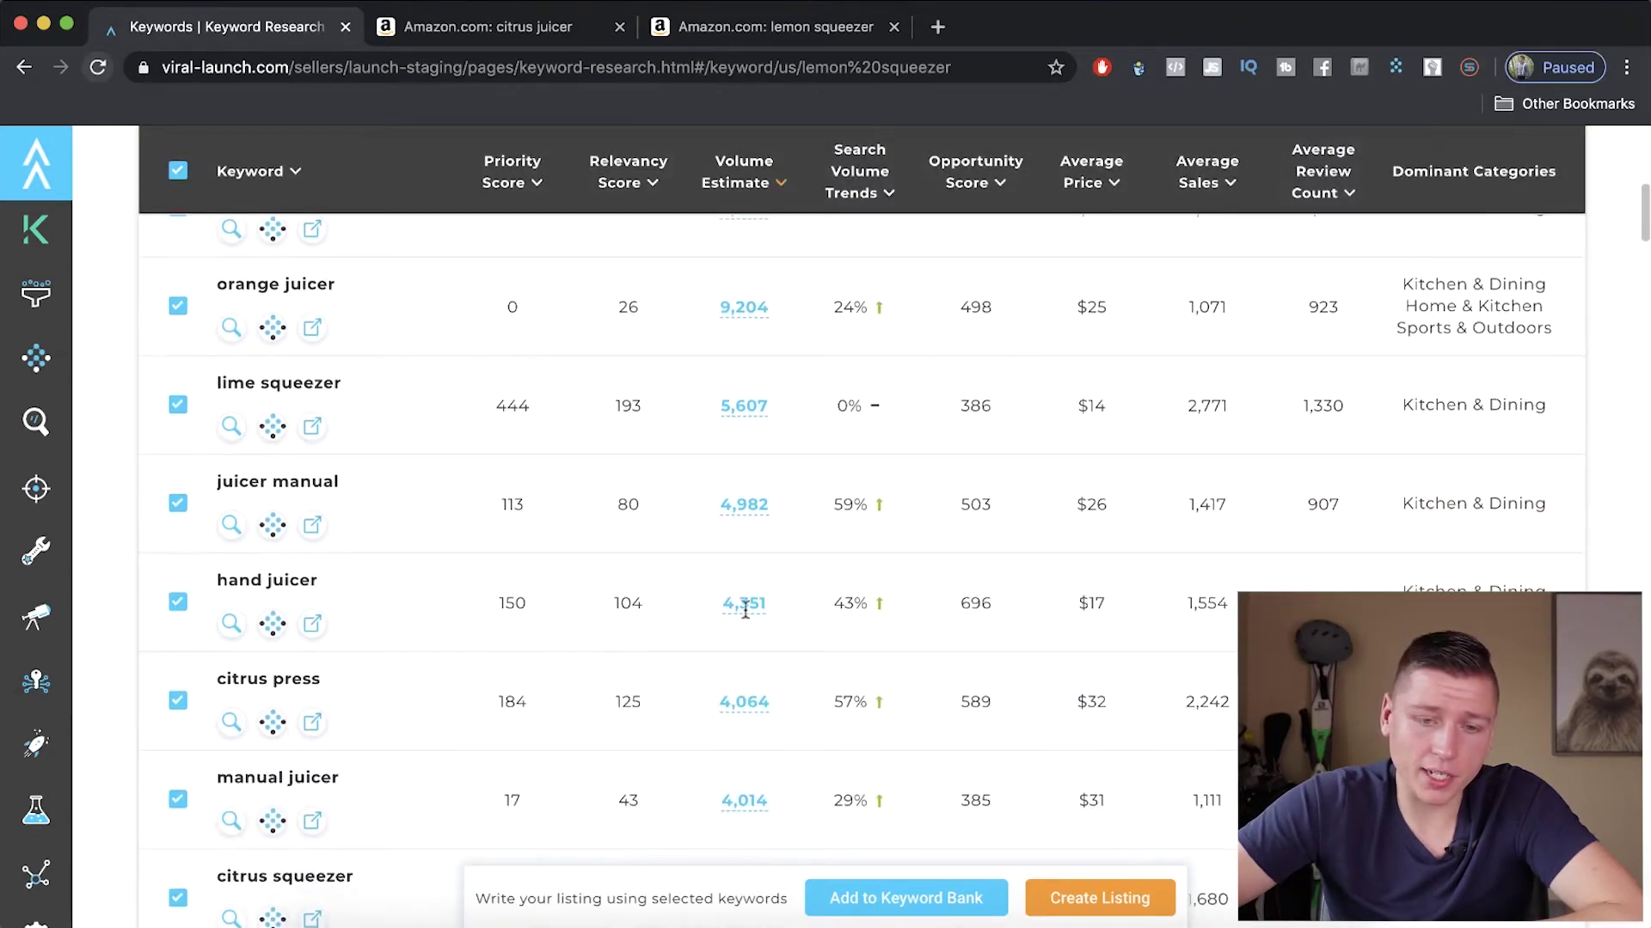
scroll(735, 674, down, 2)
scroll(733, 674, down, 2)
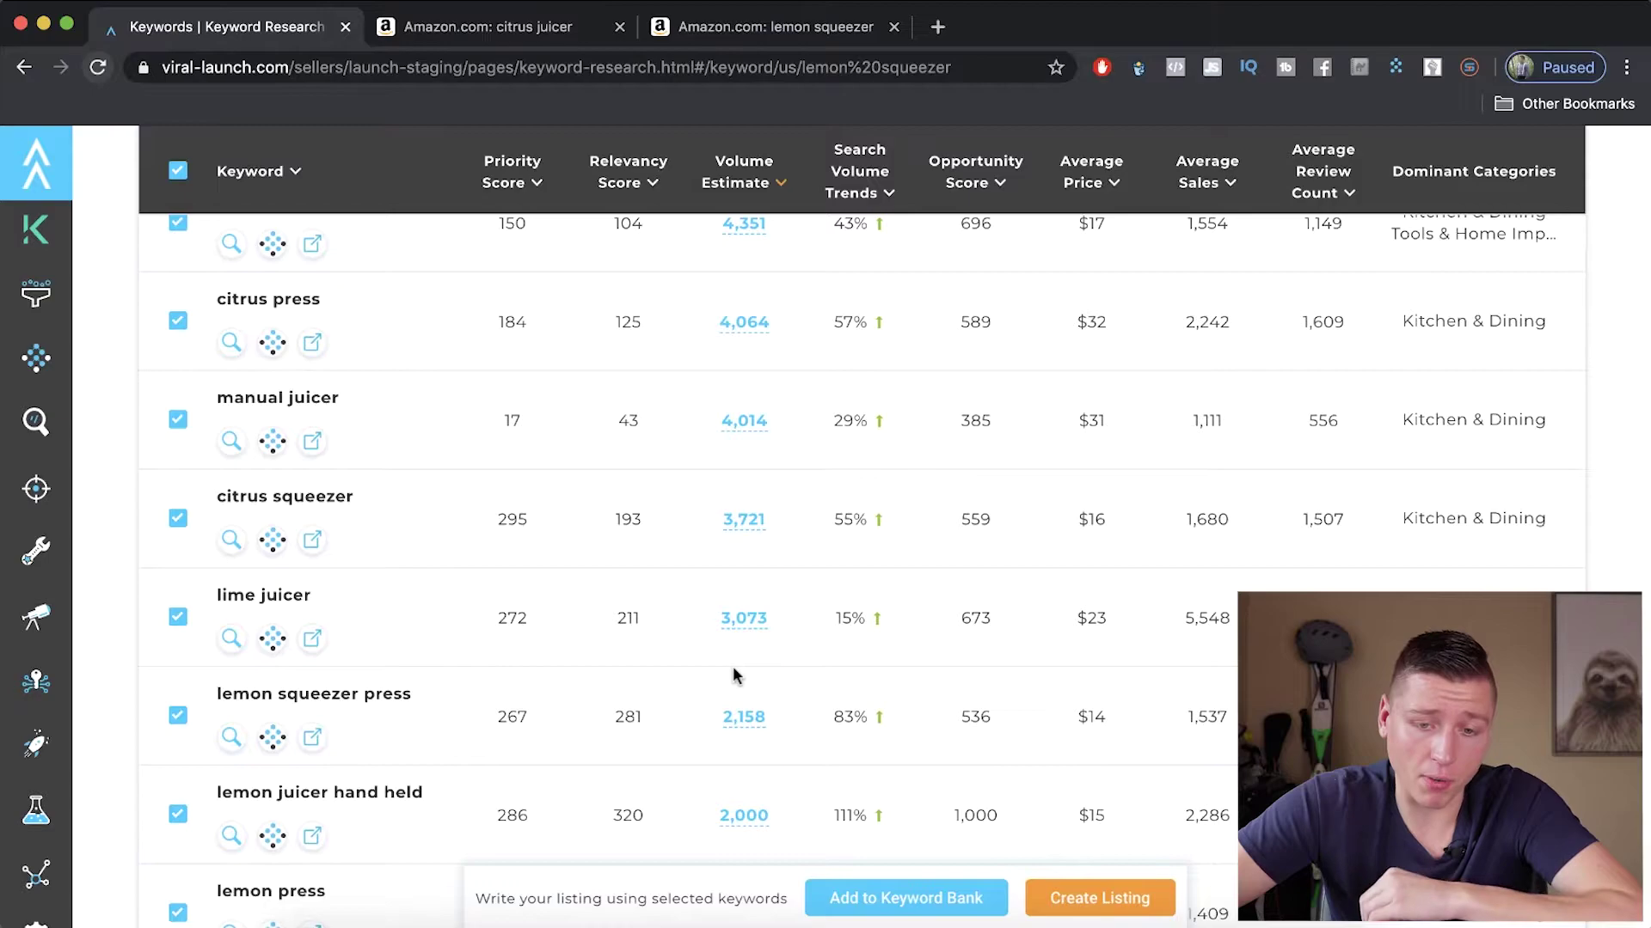
scroll(733, 667, down, 1)
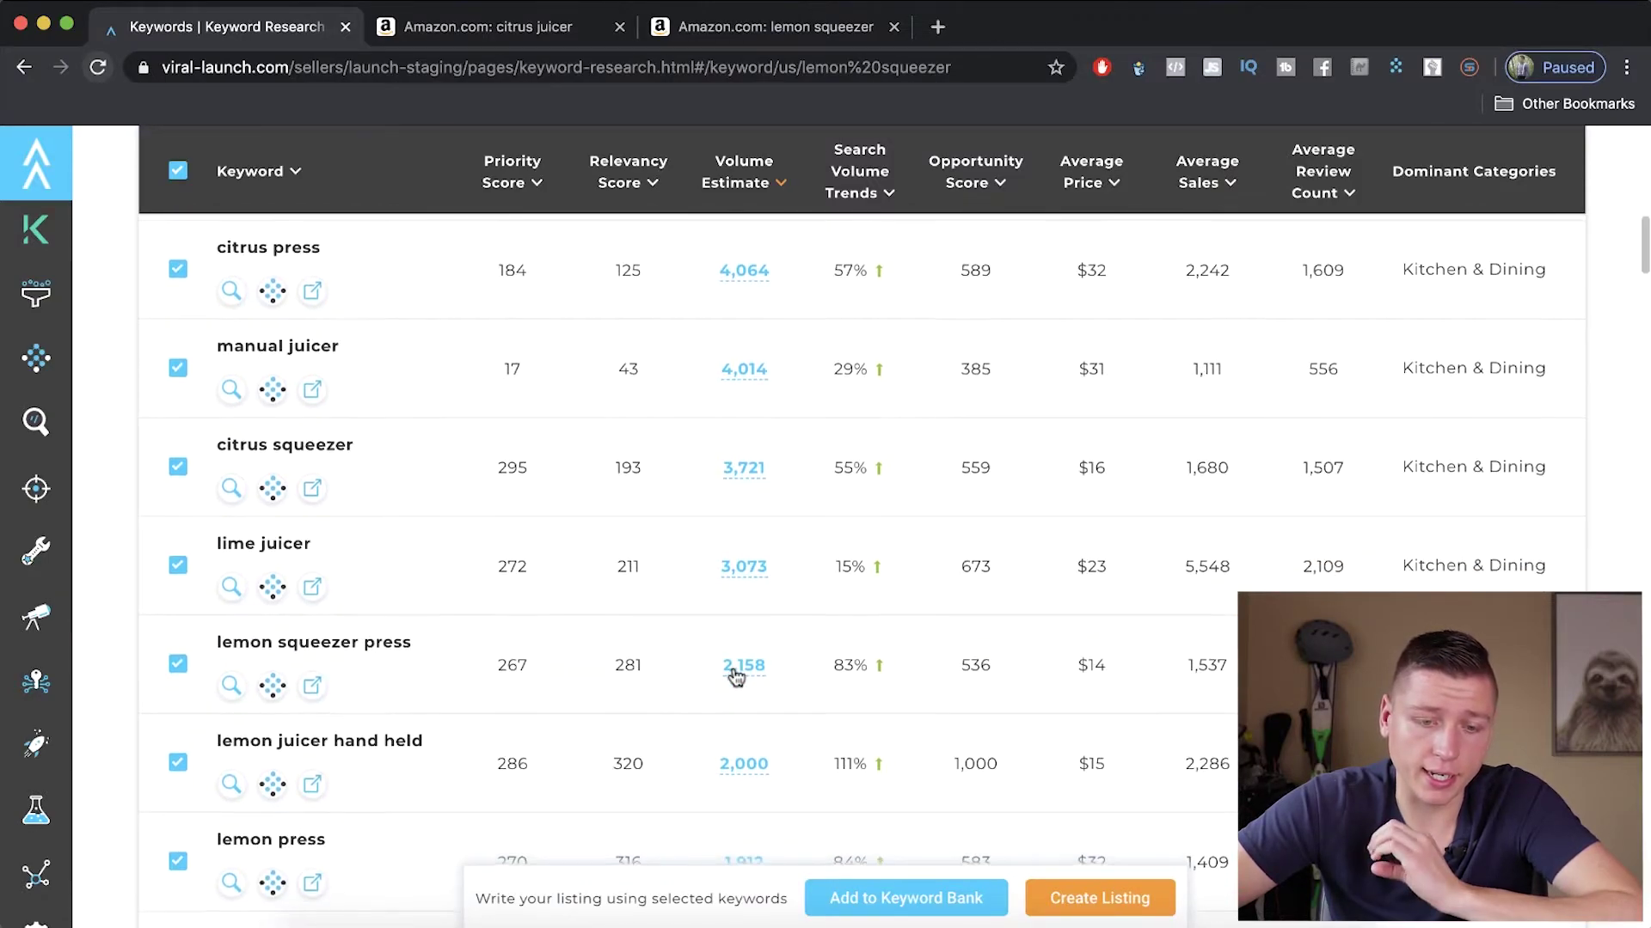
scroll(735, 676, down, 2)
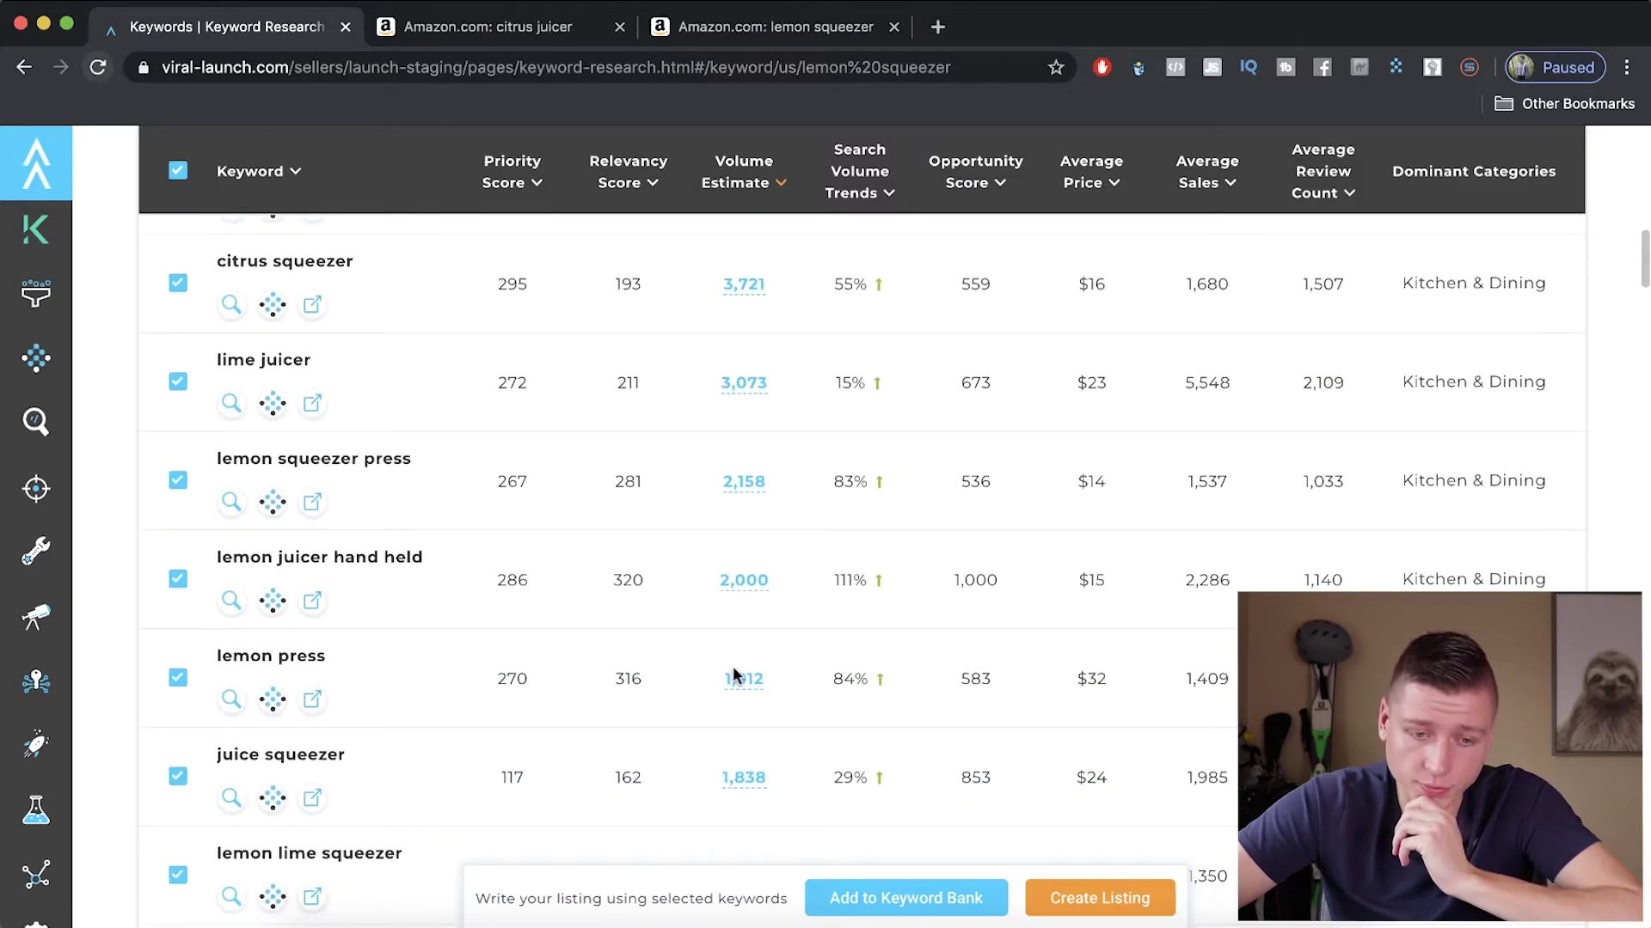
Review the sorted keyword results against the lemon squeezer summary and check the option for downloading the selected results to CSV.
scroll(735, 677, up, 10)
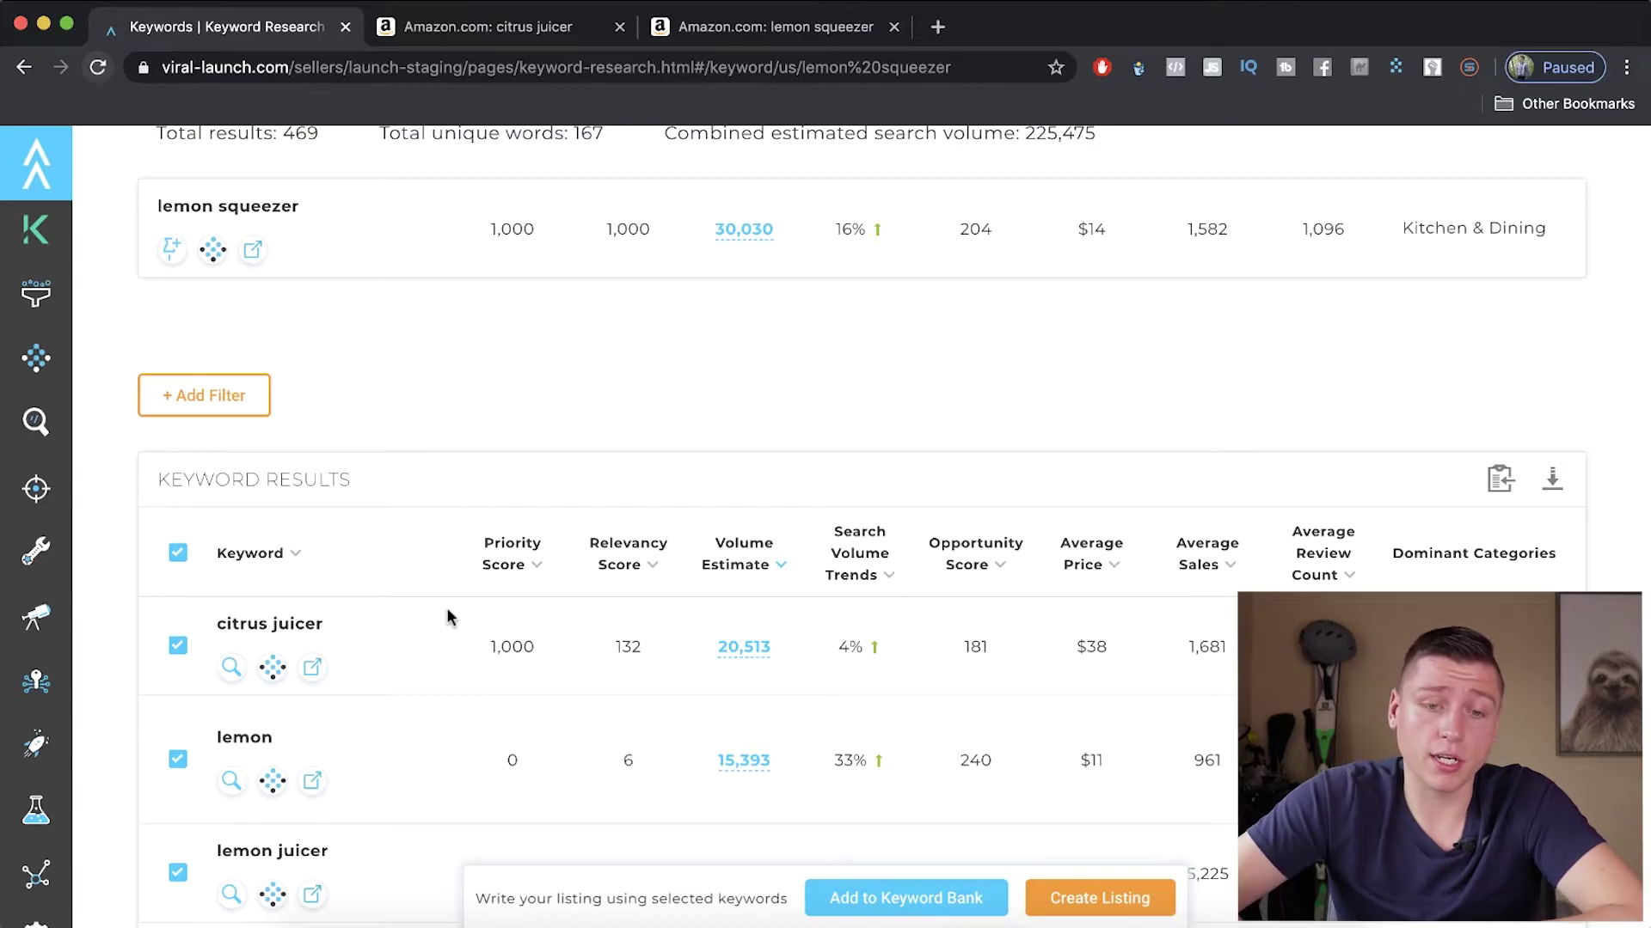
scroll(461, 608, down, 2)
scroll(568, 735, down, 1)
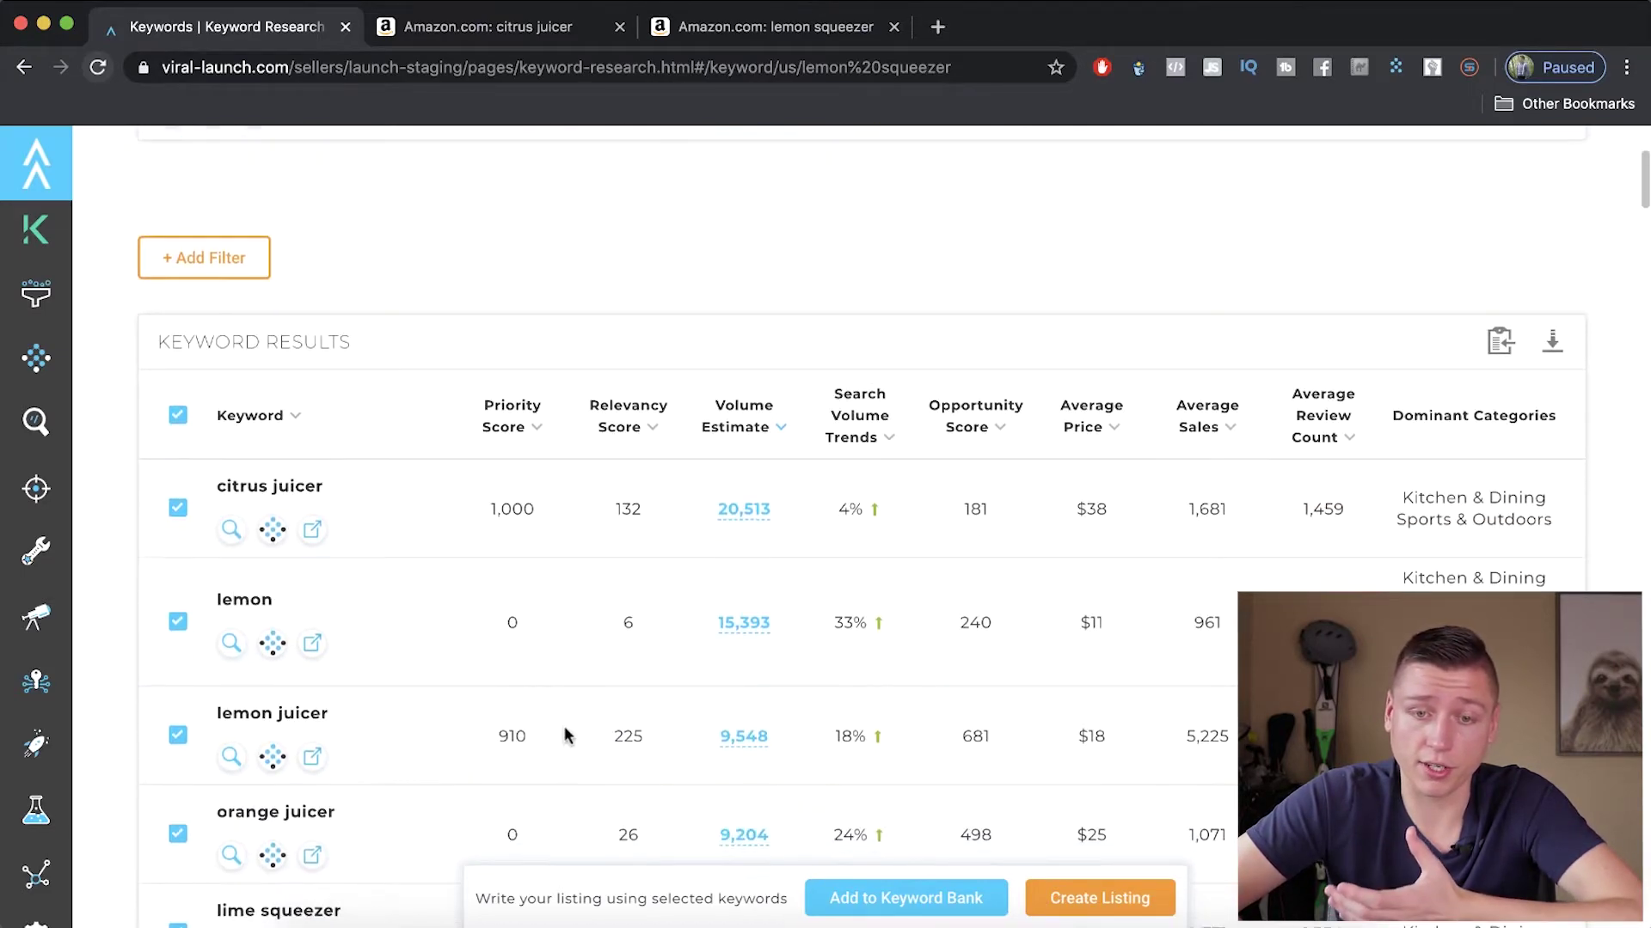
scroll(476, 661, up, 3)
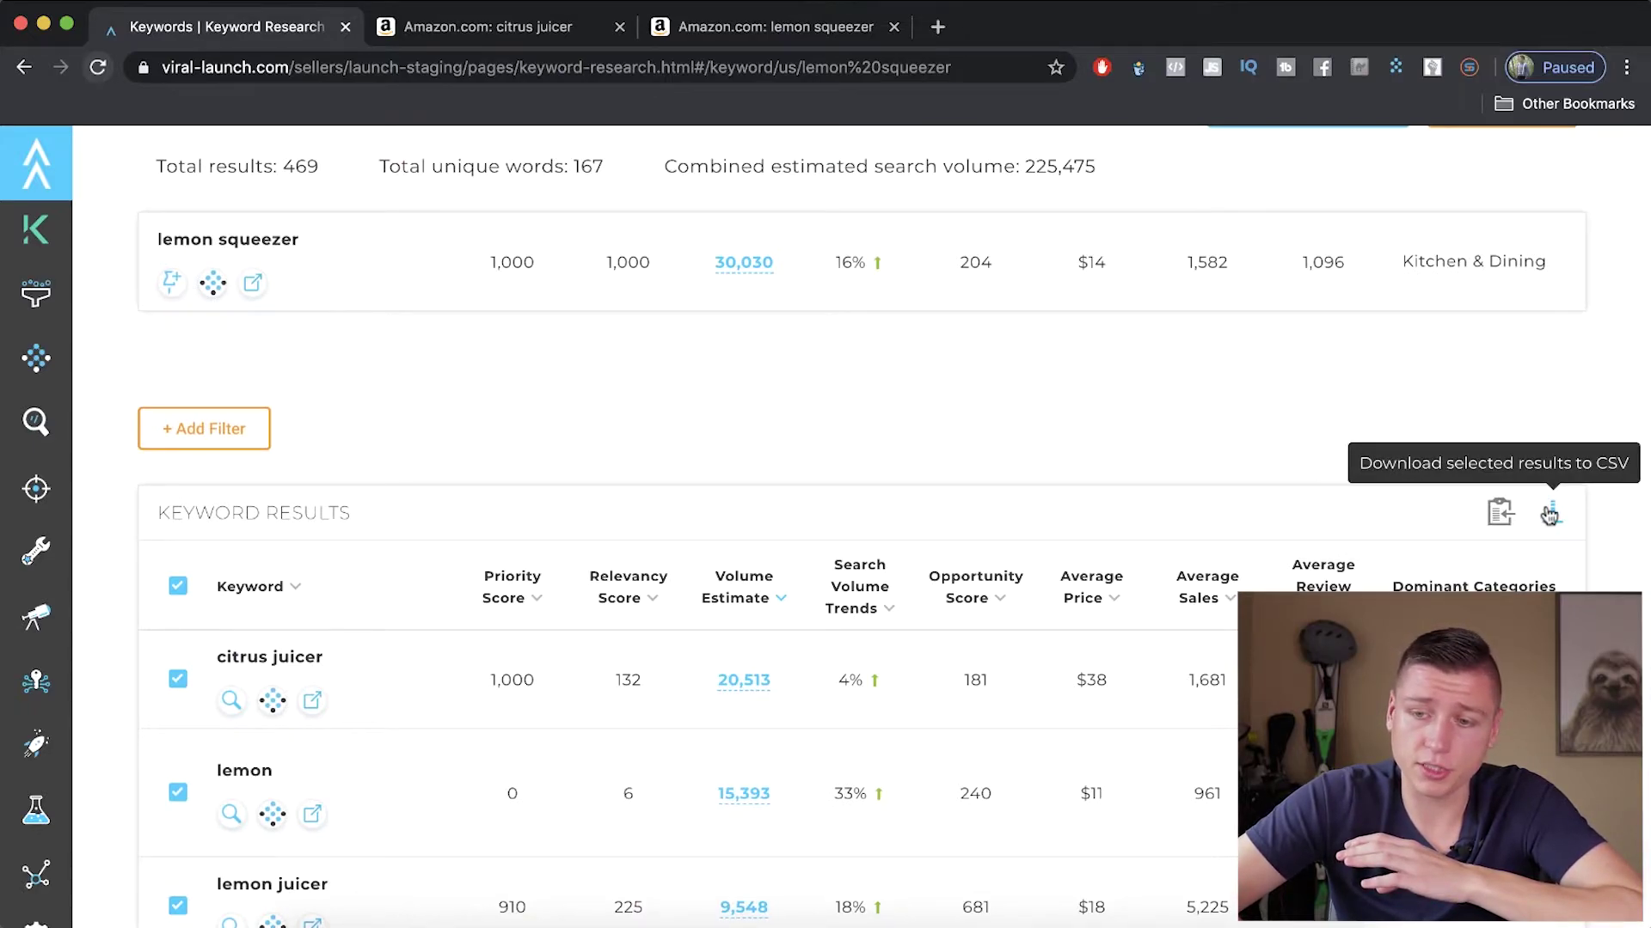
scroll(693, 473, up, 1)
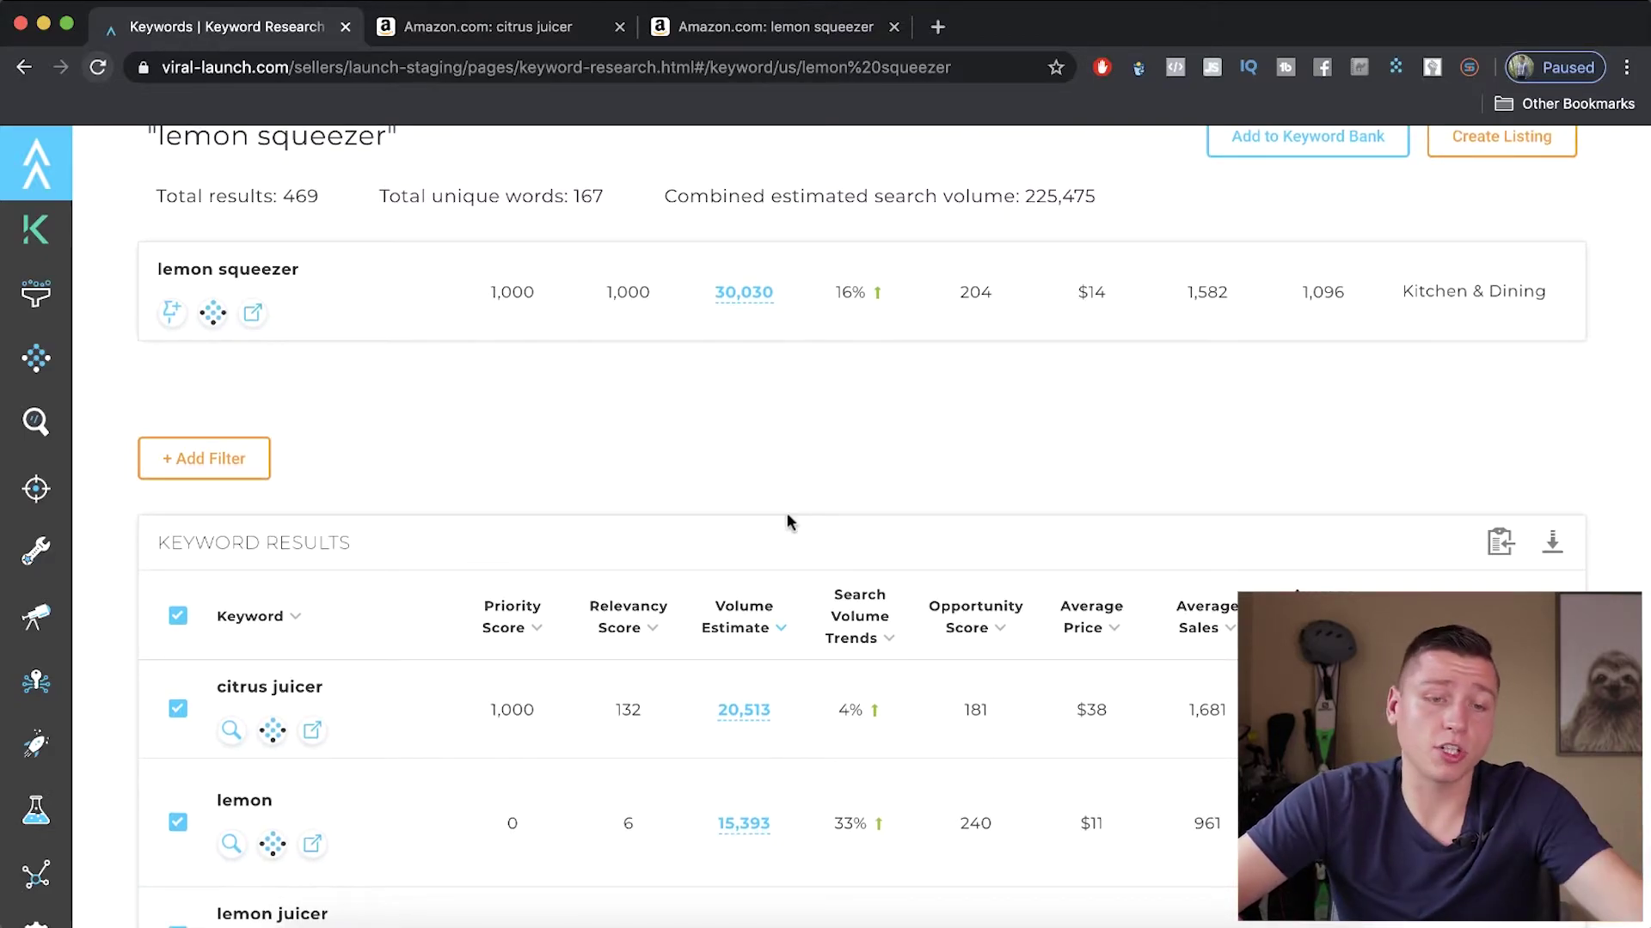
scroll(787, 514, down, 7)
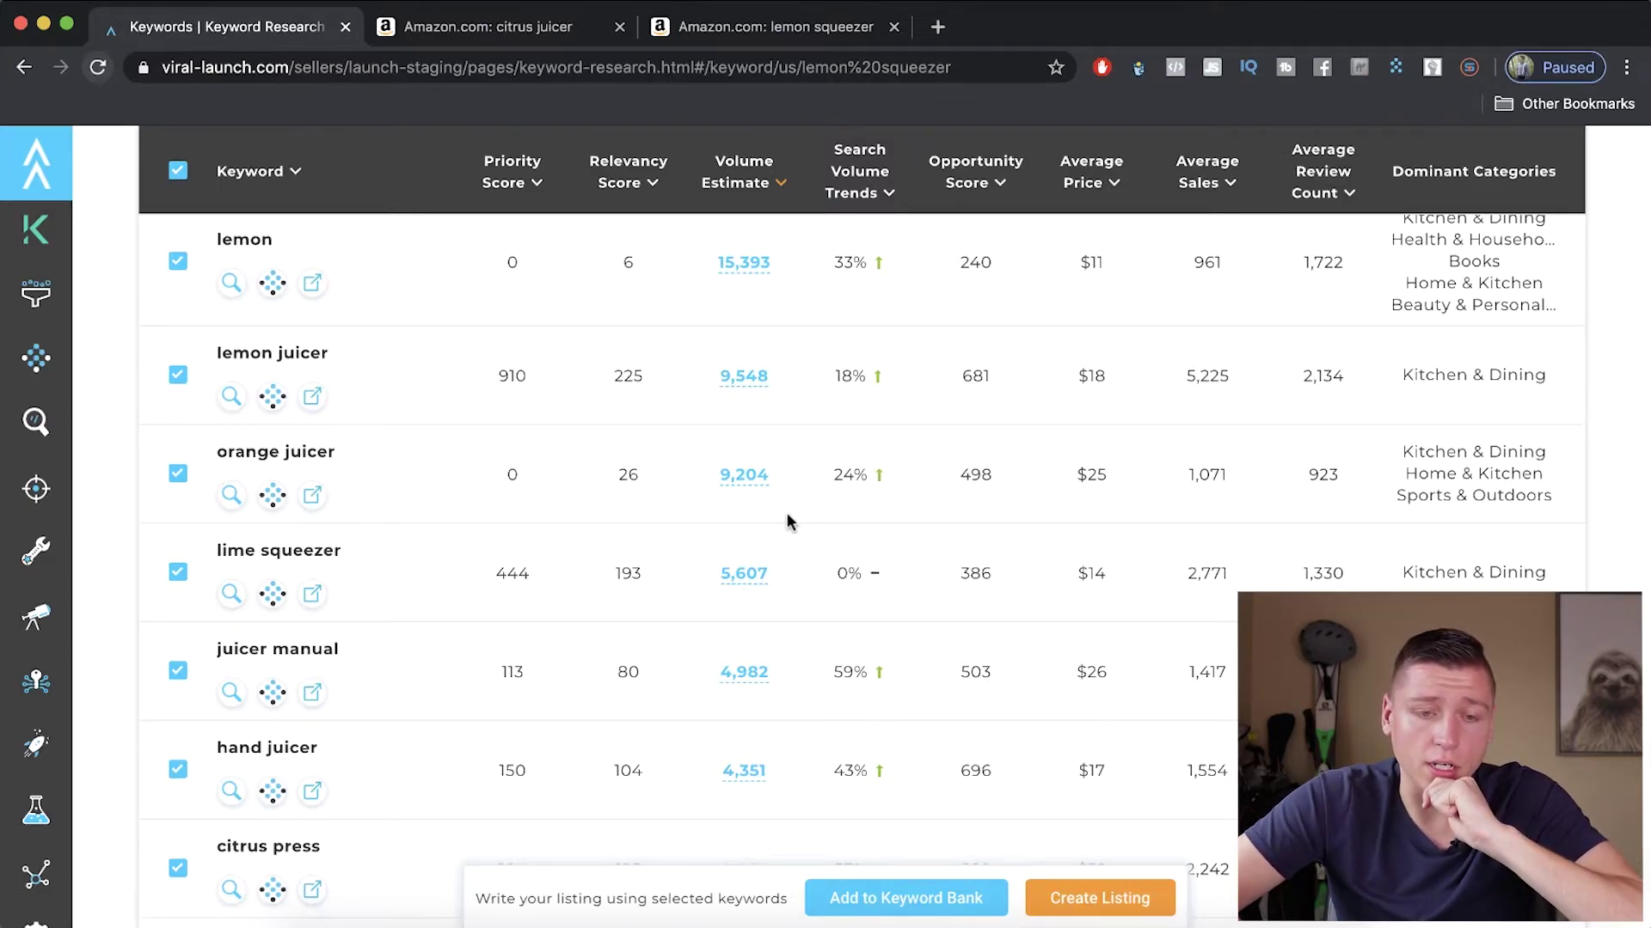
scroll(790, 520, up, 4)
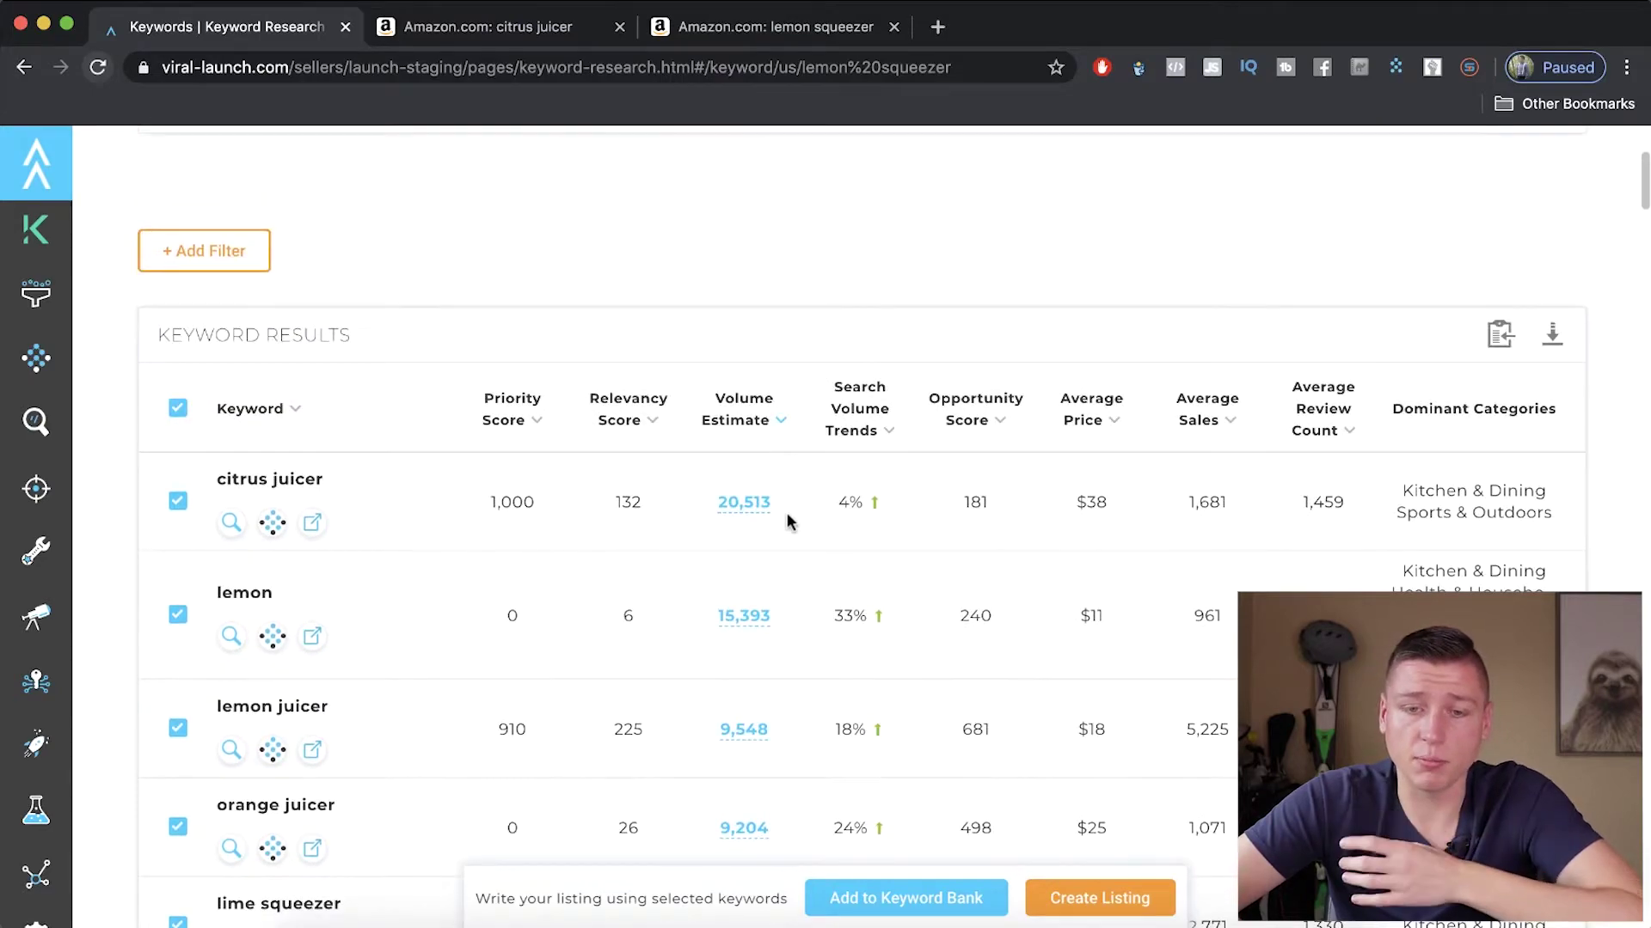
scroll(787, 520, down, 1)
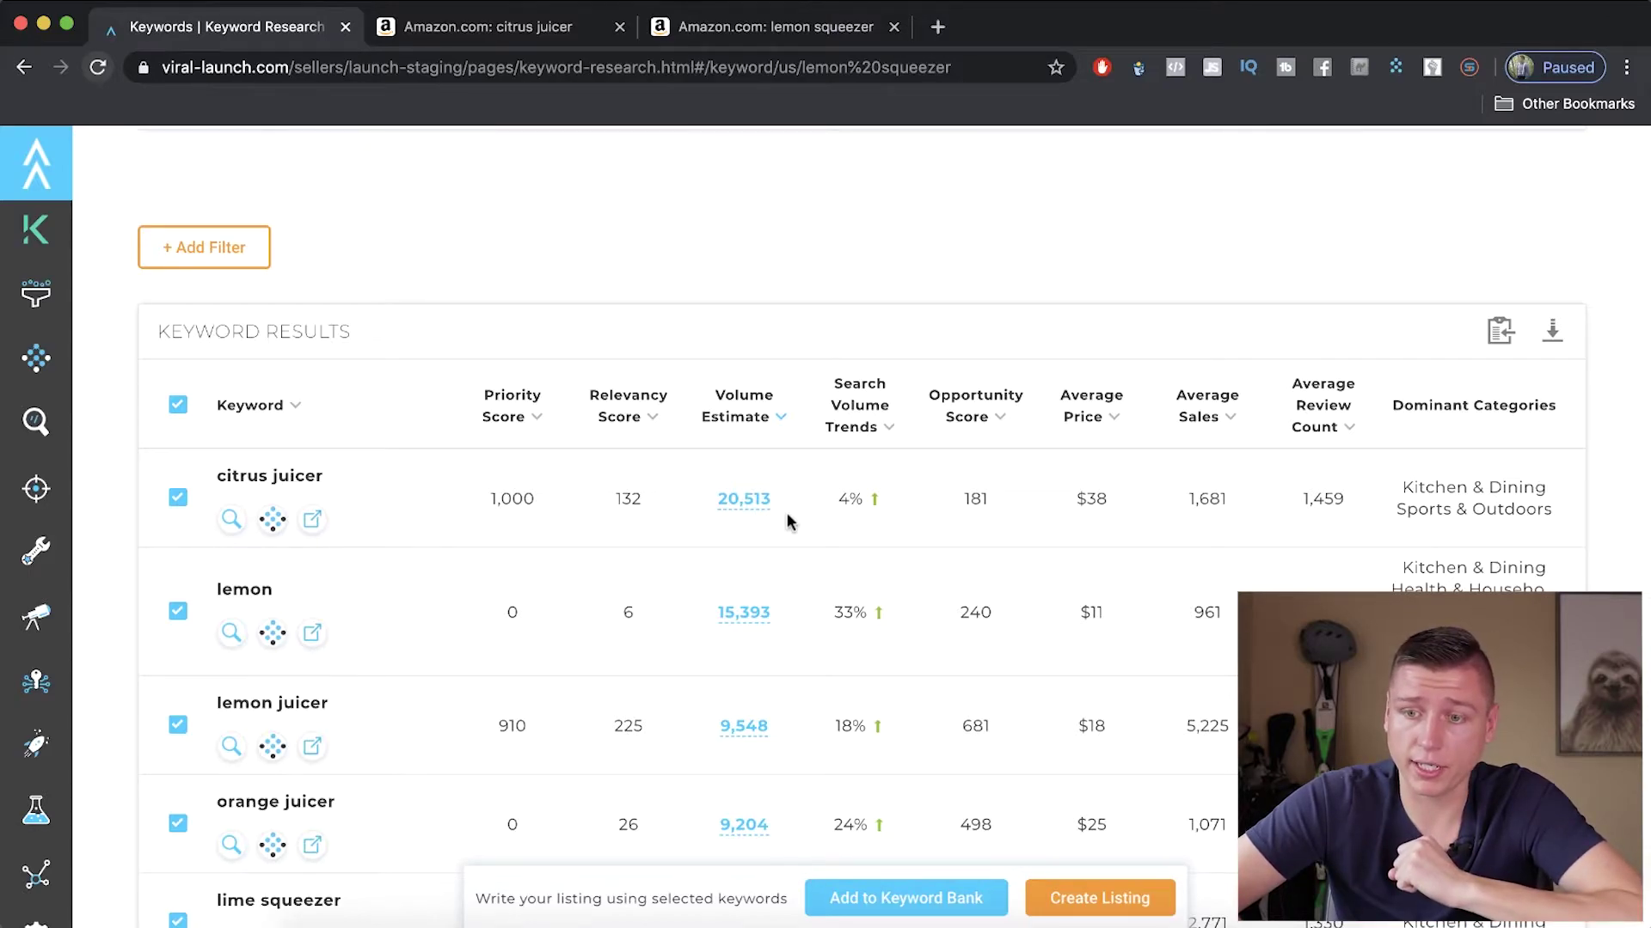
scroll(786, 512, up, 3)
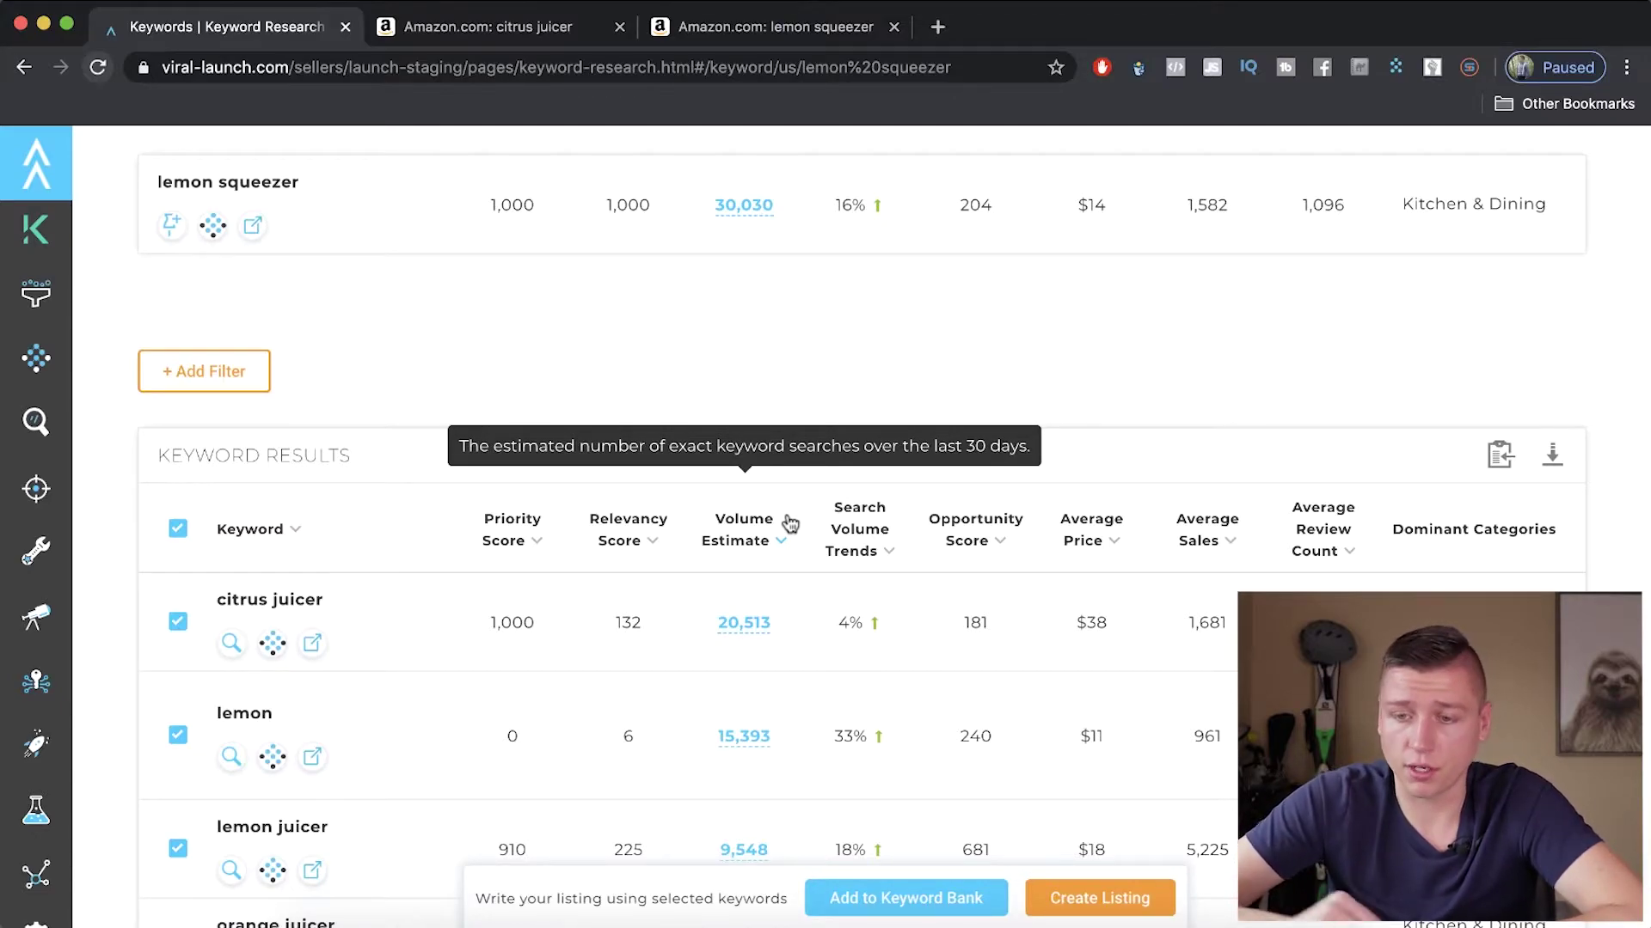
scroll(801, 483, up, 3)
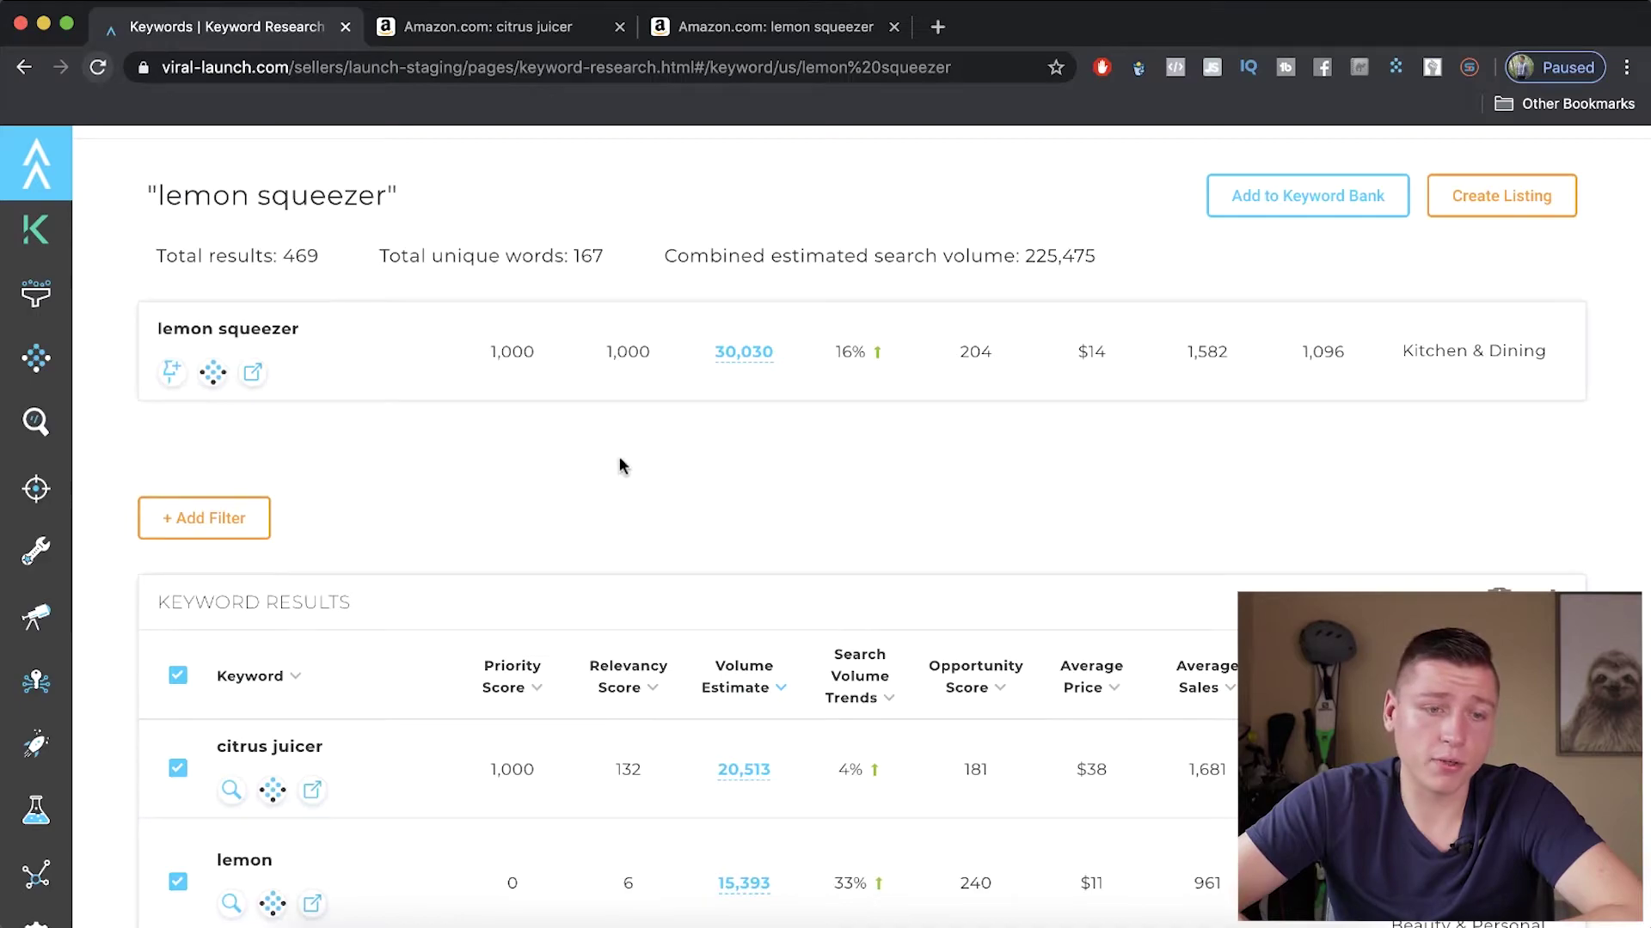
Open Viral Launch's Competitor Intelligence tool, and open the Amazon's Choice Zulay lemon lime squeezer listing from Amazon's lemon squeezer results.
mouse_move(36, 360)
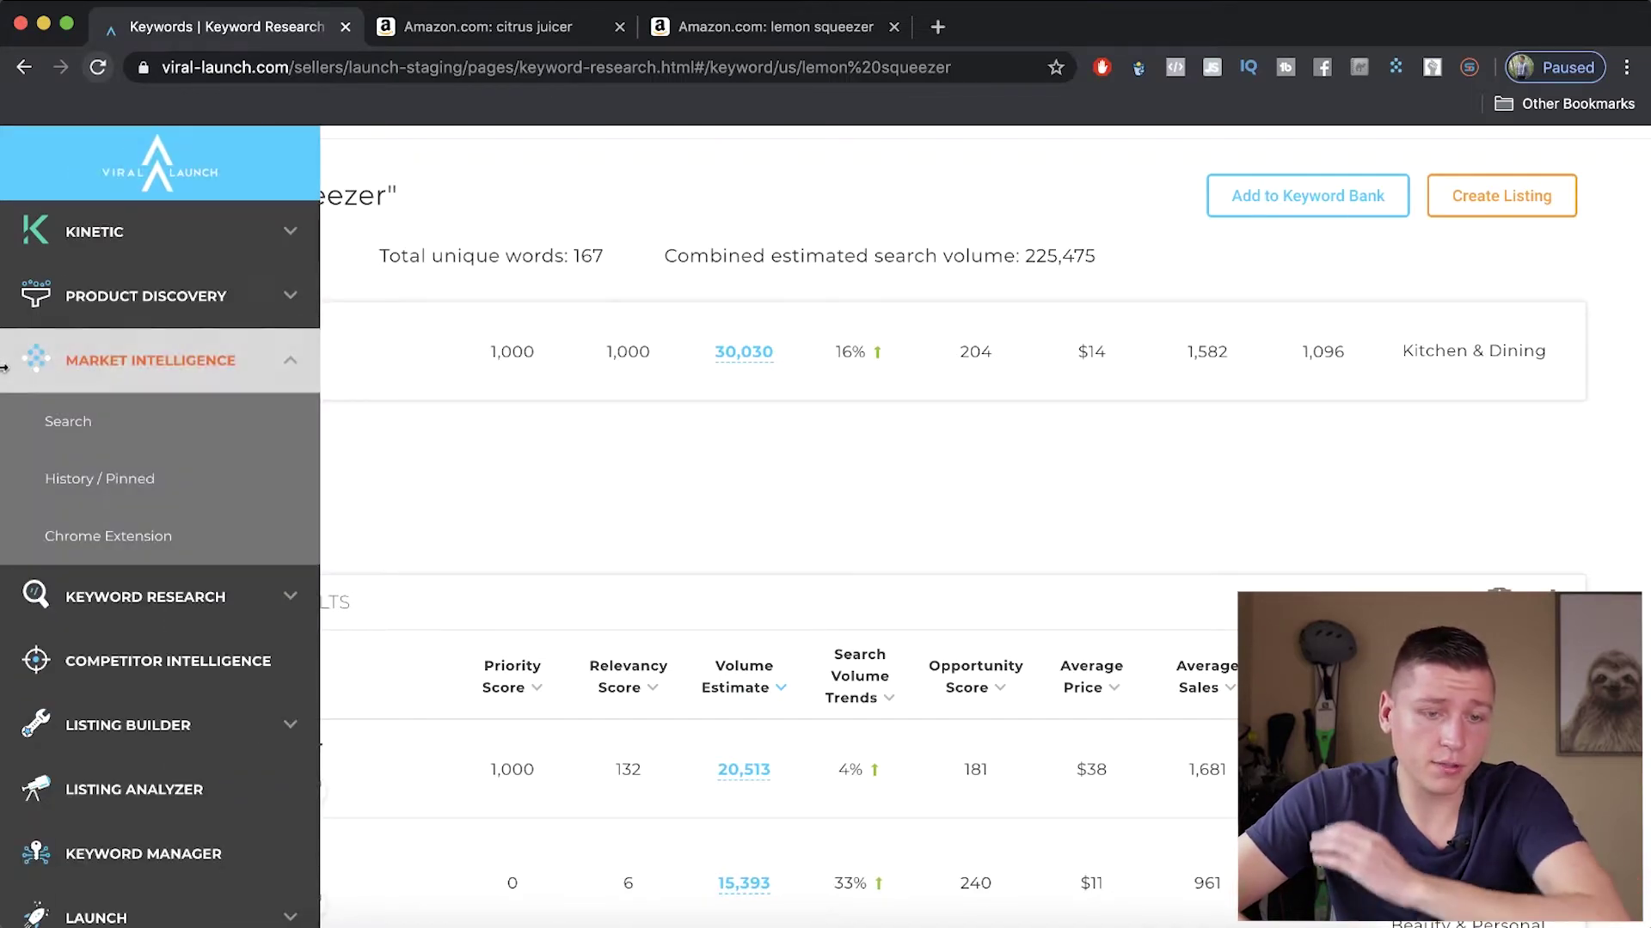
click(123, 670)
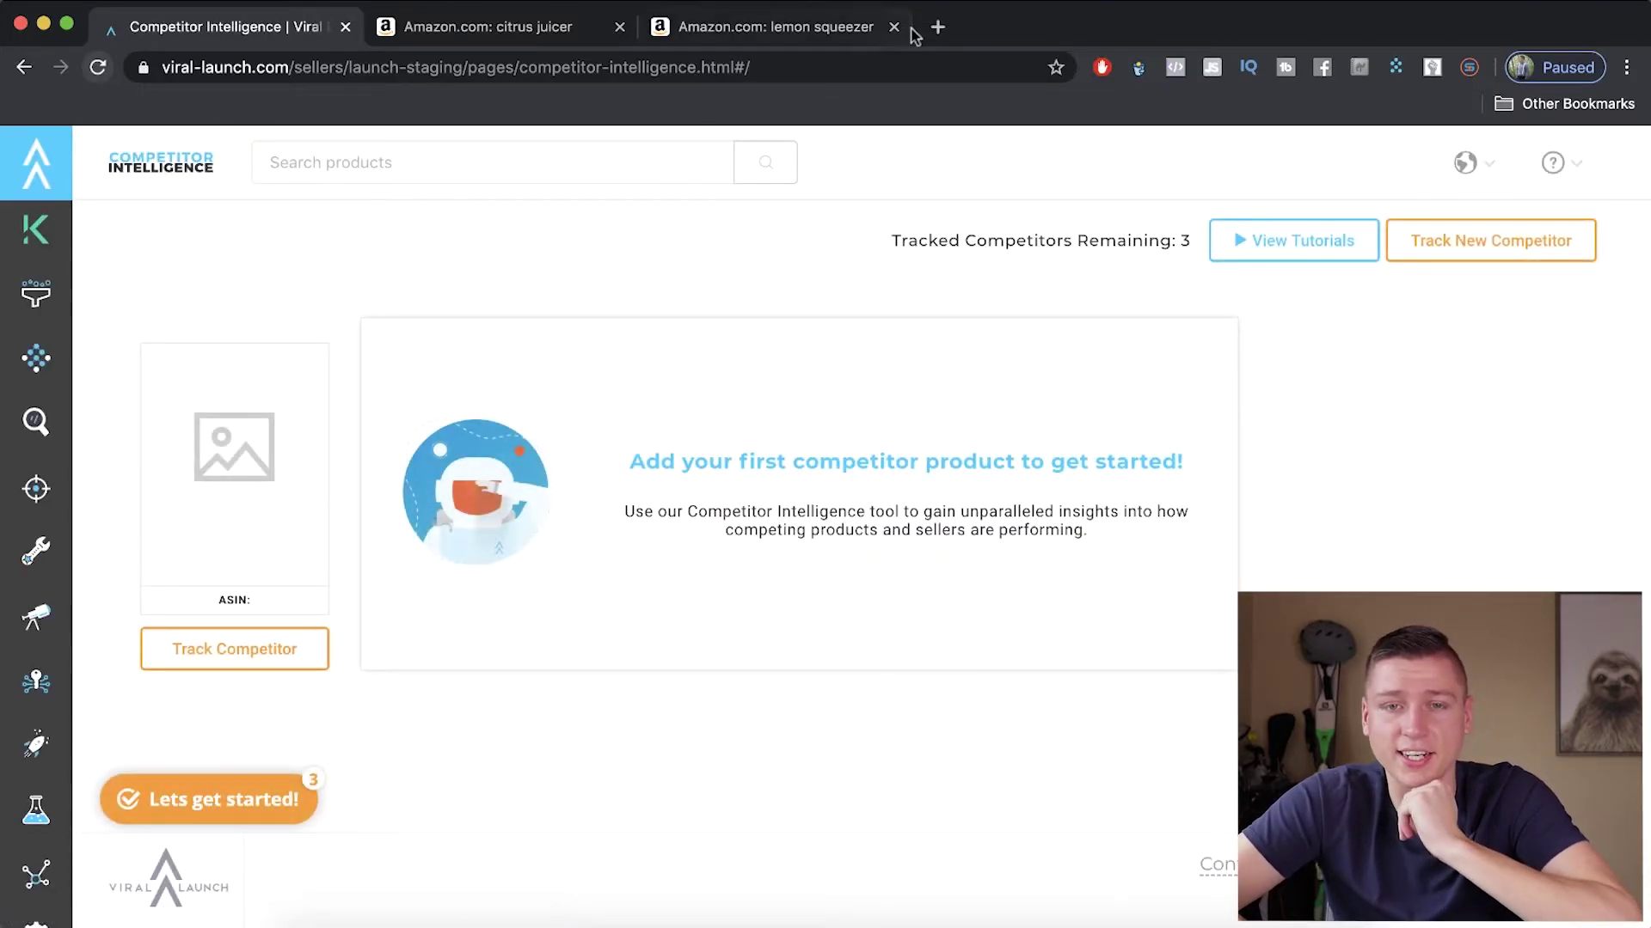
click(849, 29)
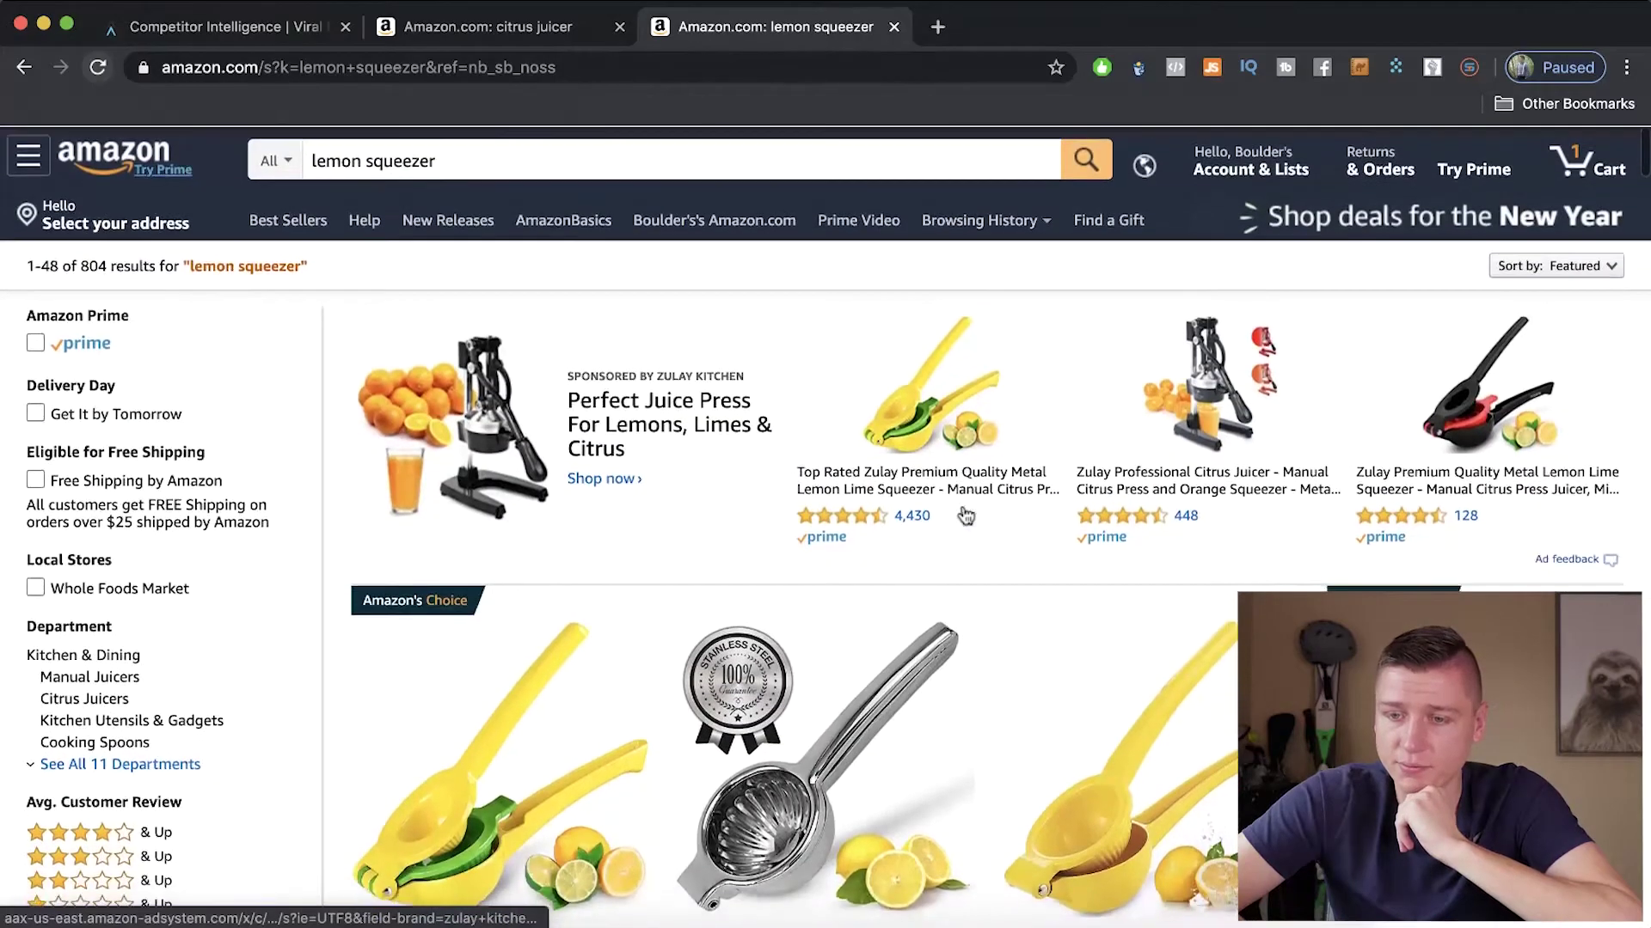
scroll(1418, 513, down, 5)
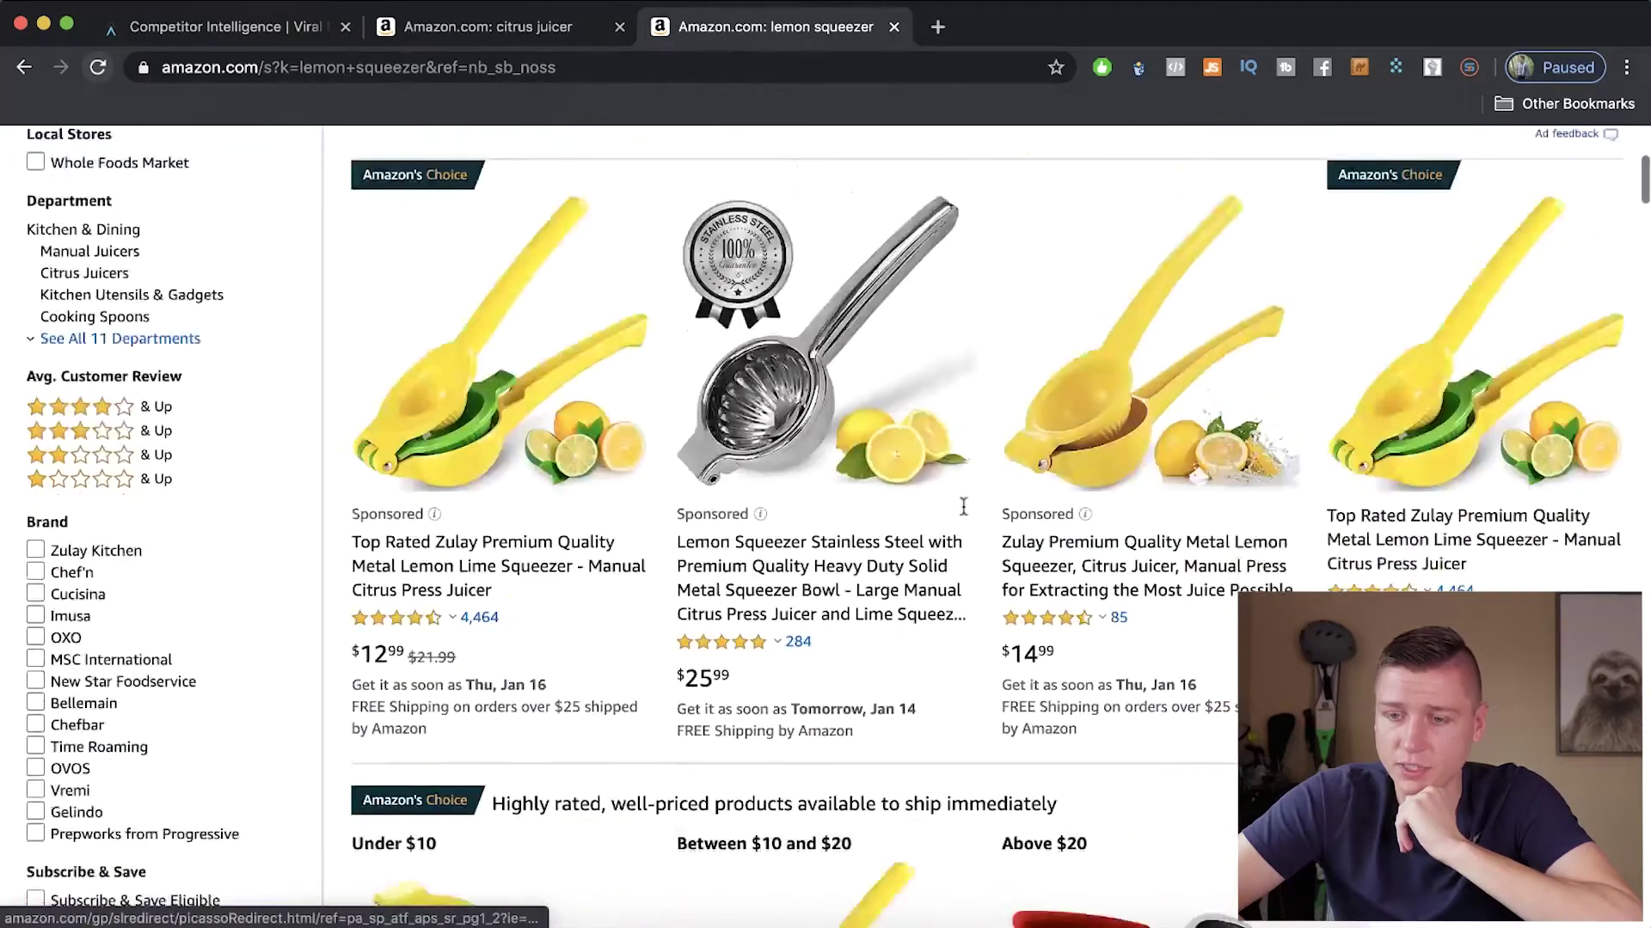
click(1417, 513)
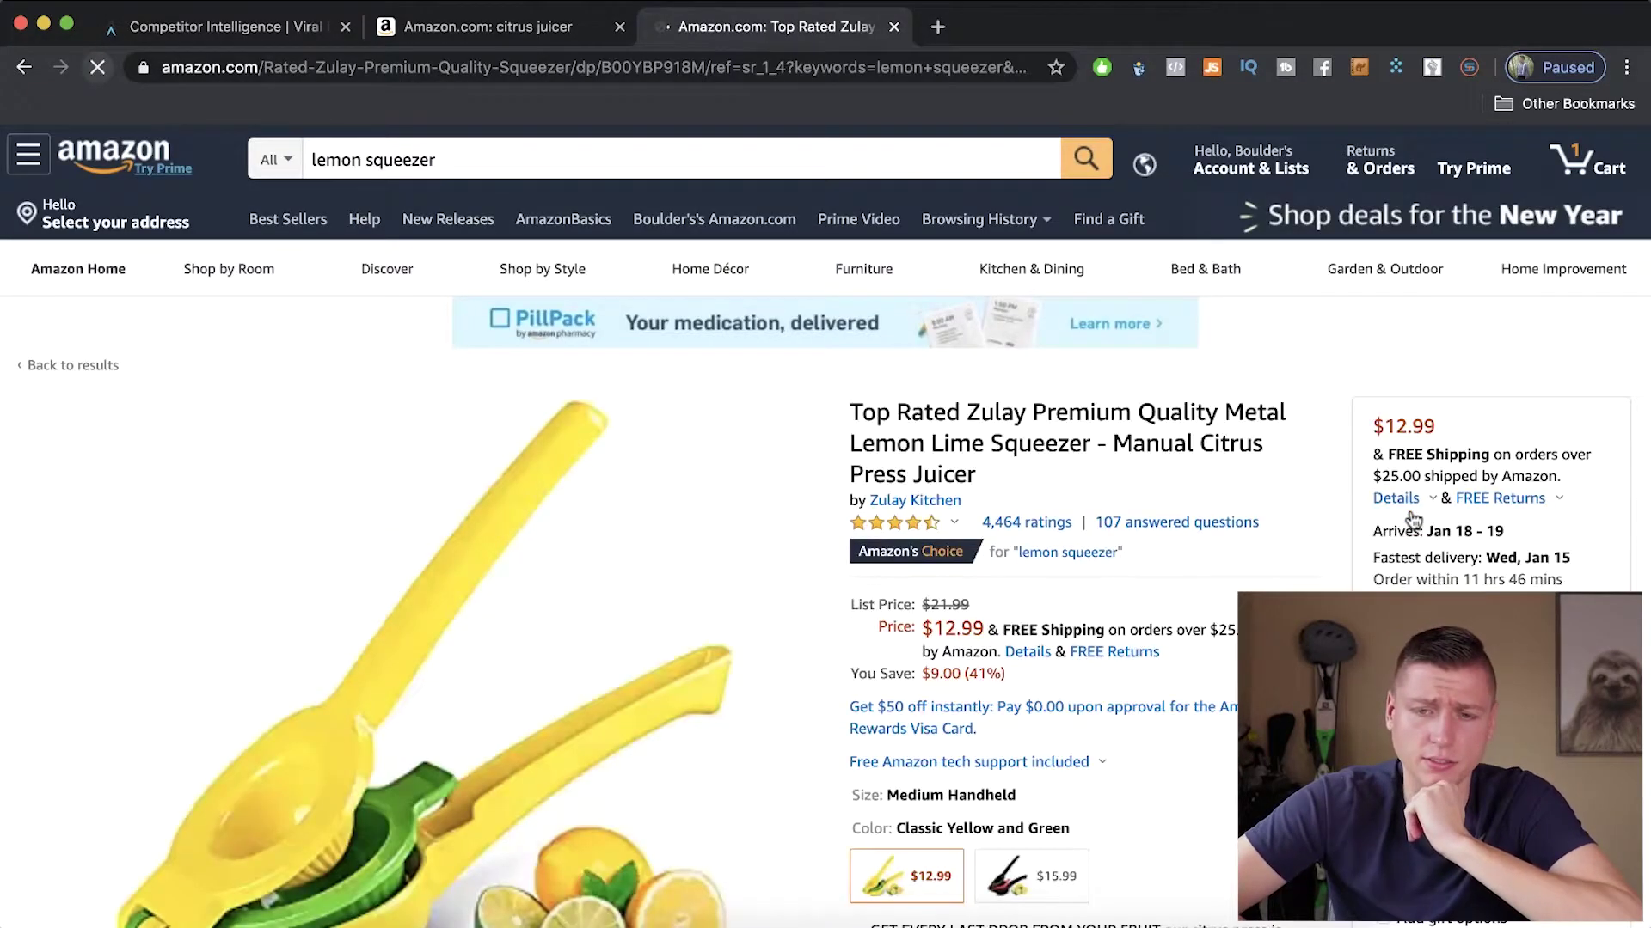
Copy the Zulay squeezer's ASIN, B00YBP918M, from the product information table of its Amazon listing.
drag(706, 67, 606, 78)
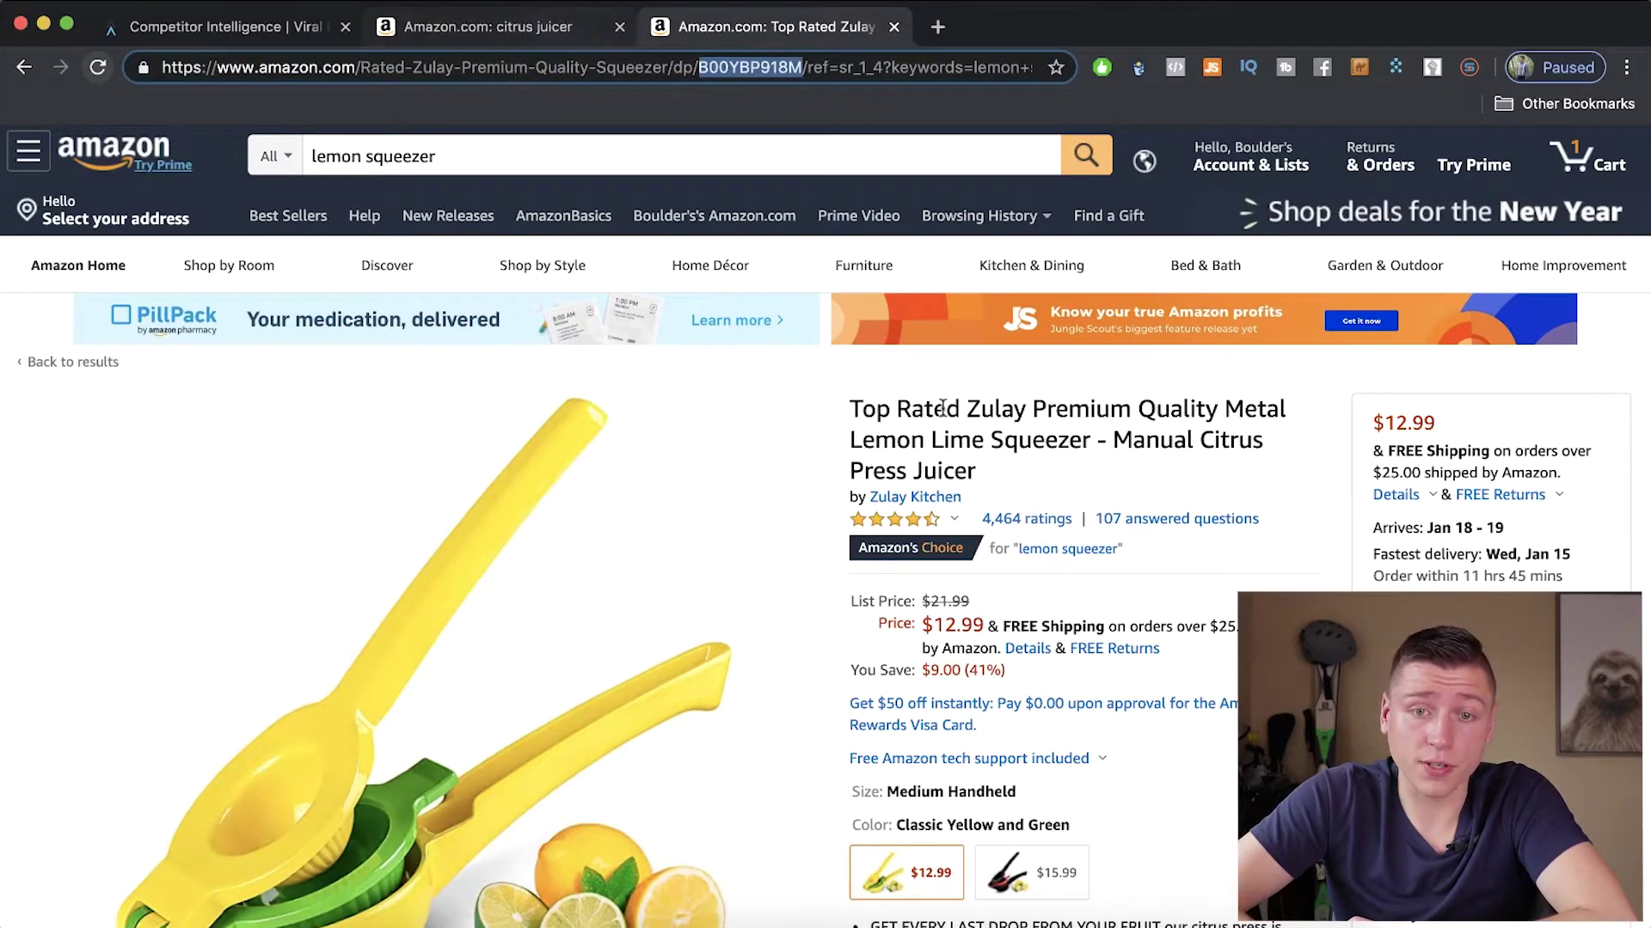
scroll(724, 585, down, 7)
scroll(724, 586, down, 20)
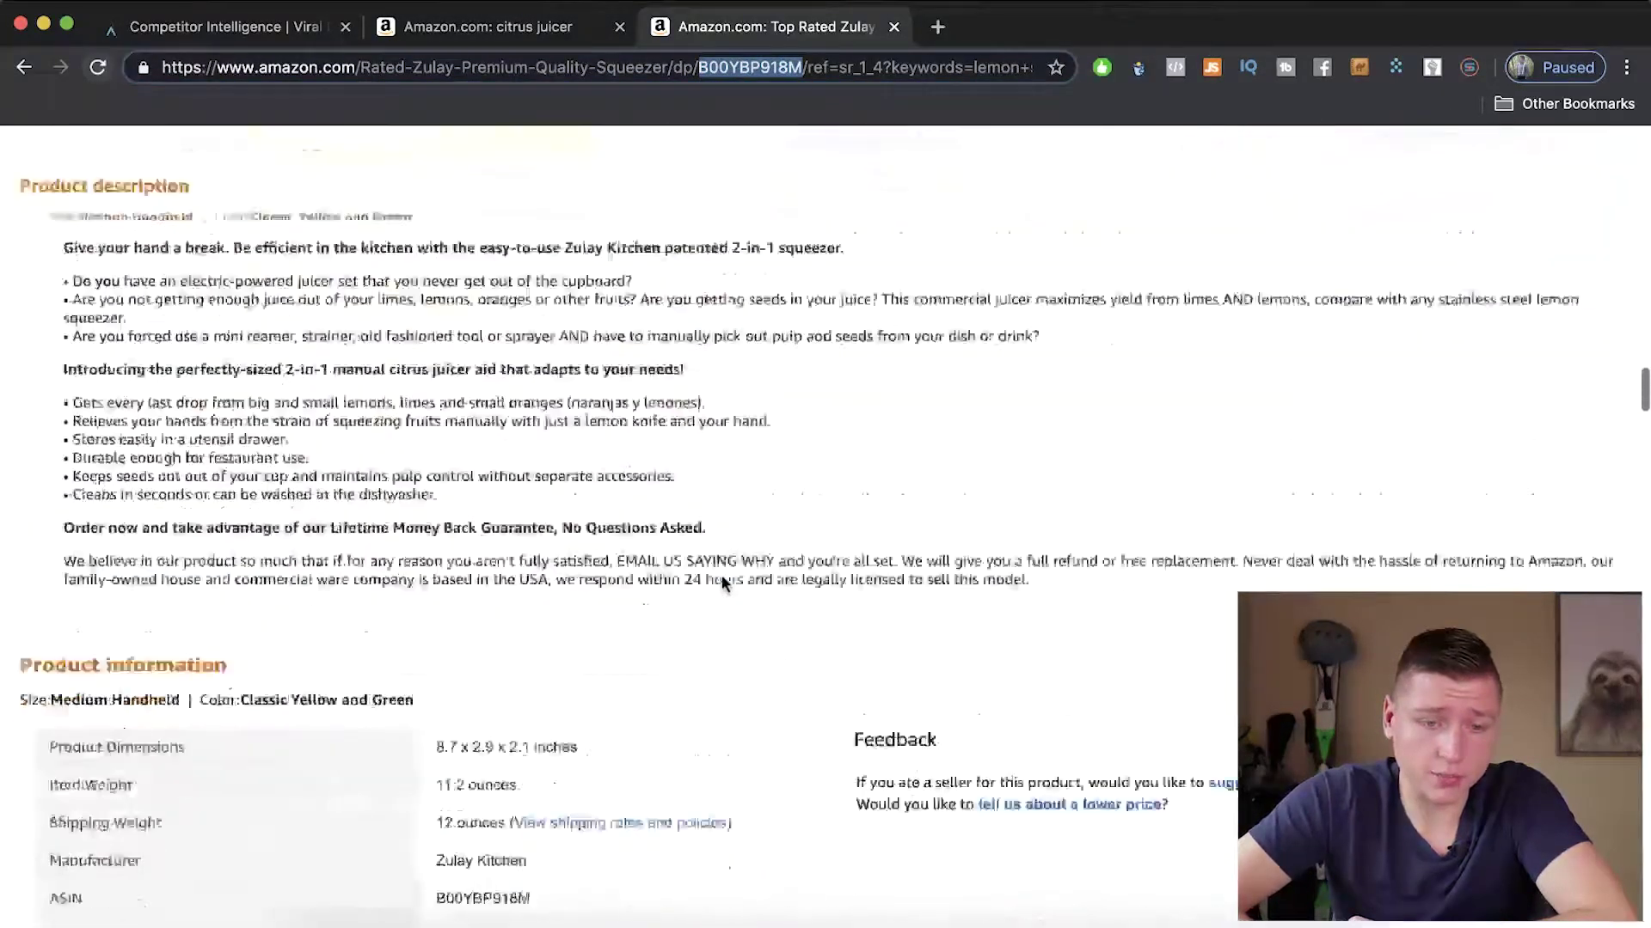
drag(530, 575, 435, 575)
key(super+c)
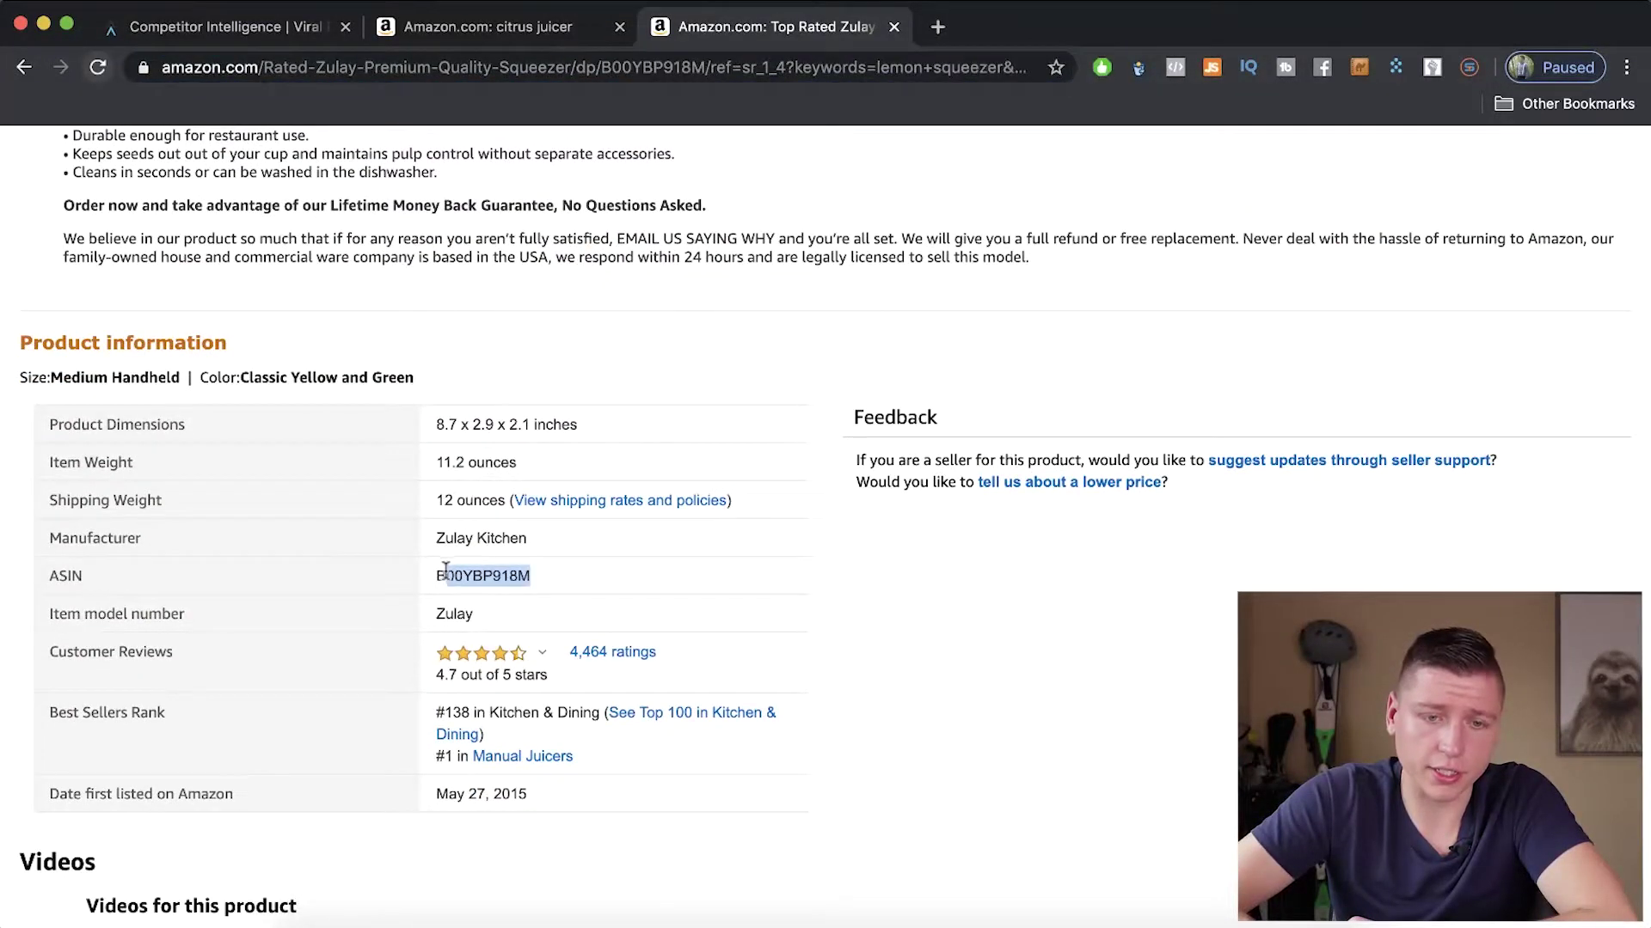
Track the Zulay lemon lime squeezer, ASIN B00YBP918M, as a new competitor in Competitor Intelligence.
click(258, 26)
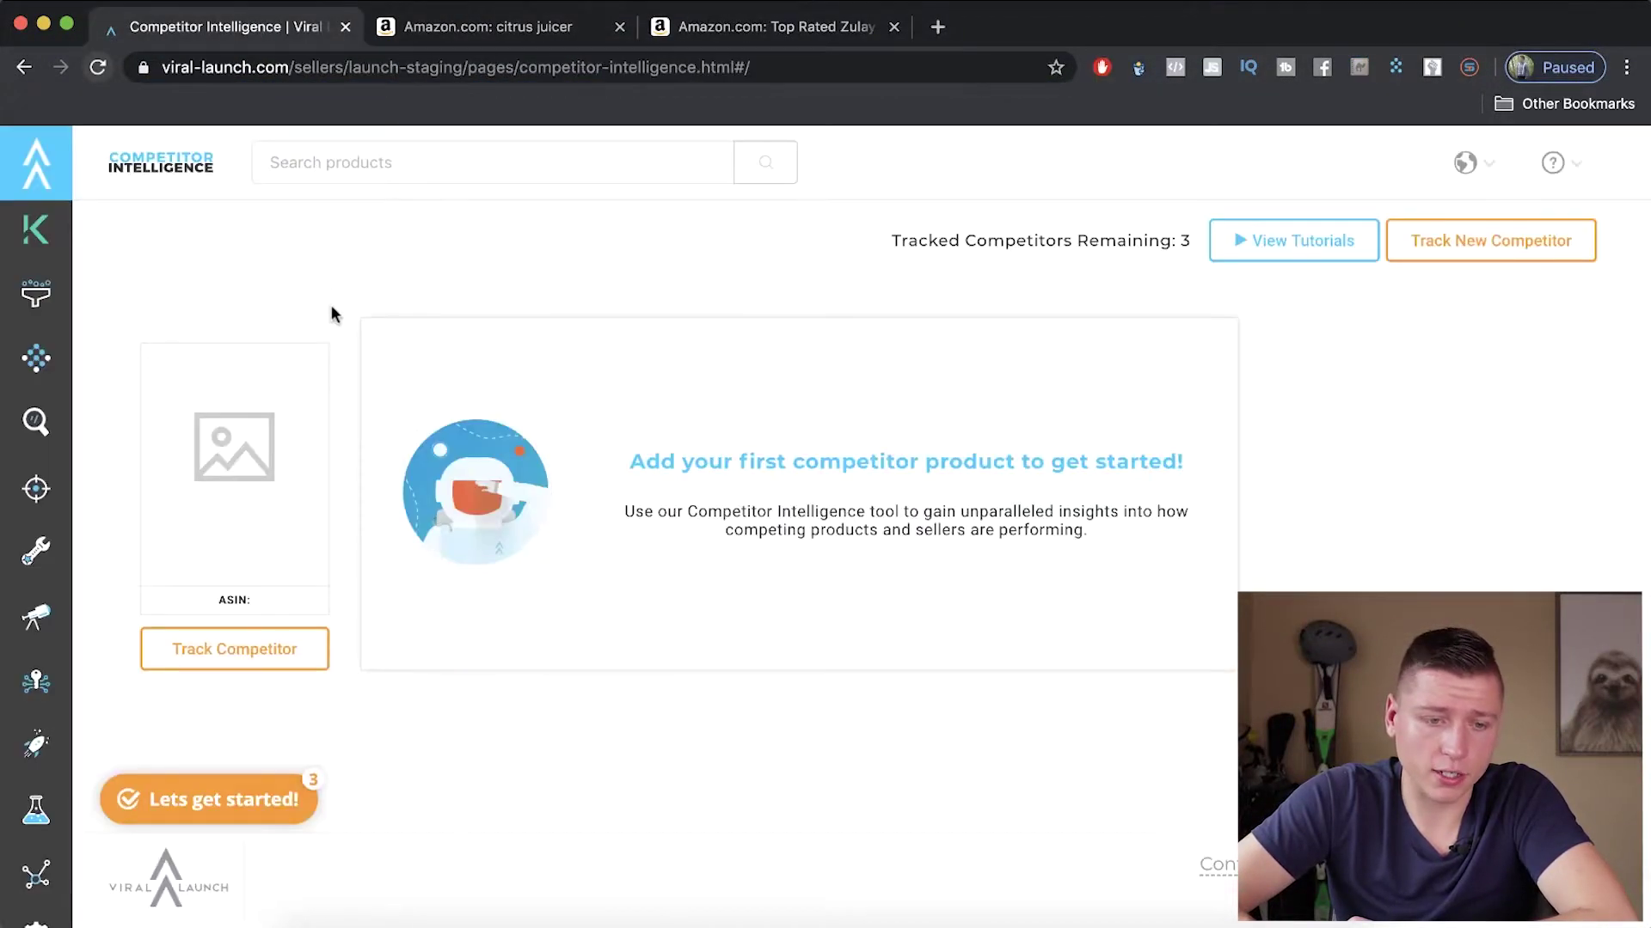
click(233, 649)
click(449, 330)
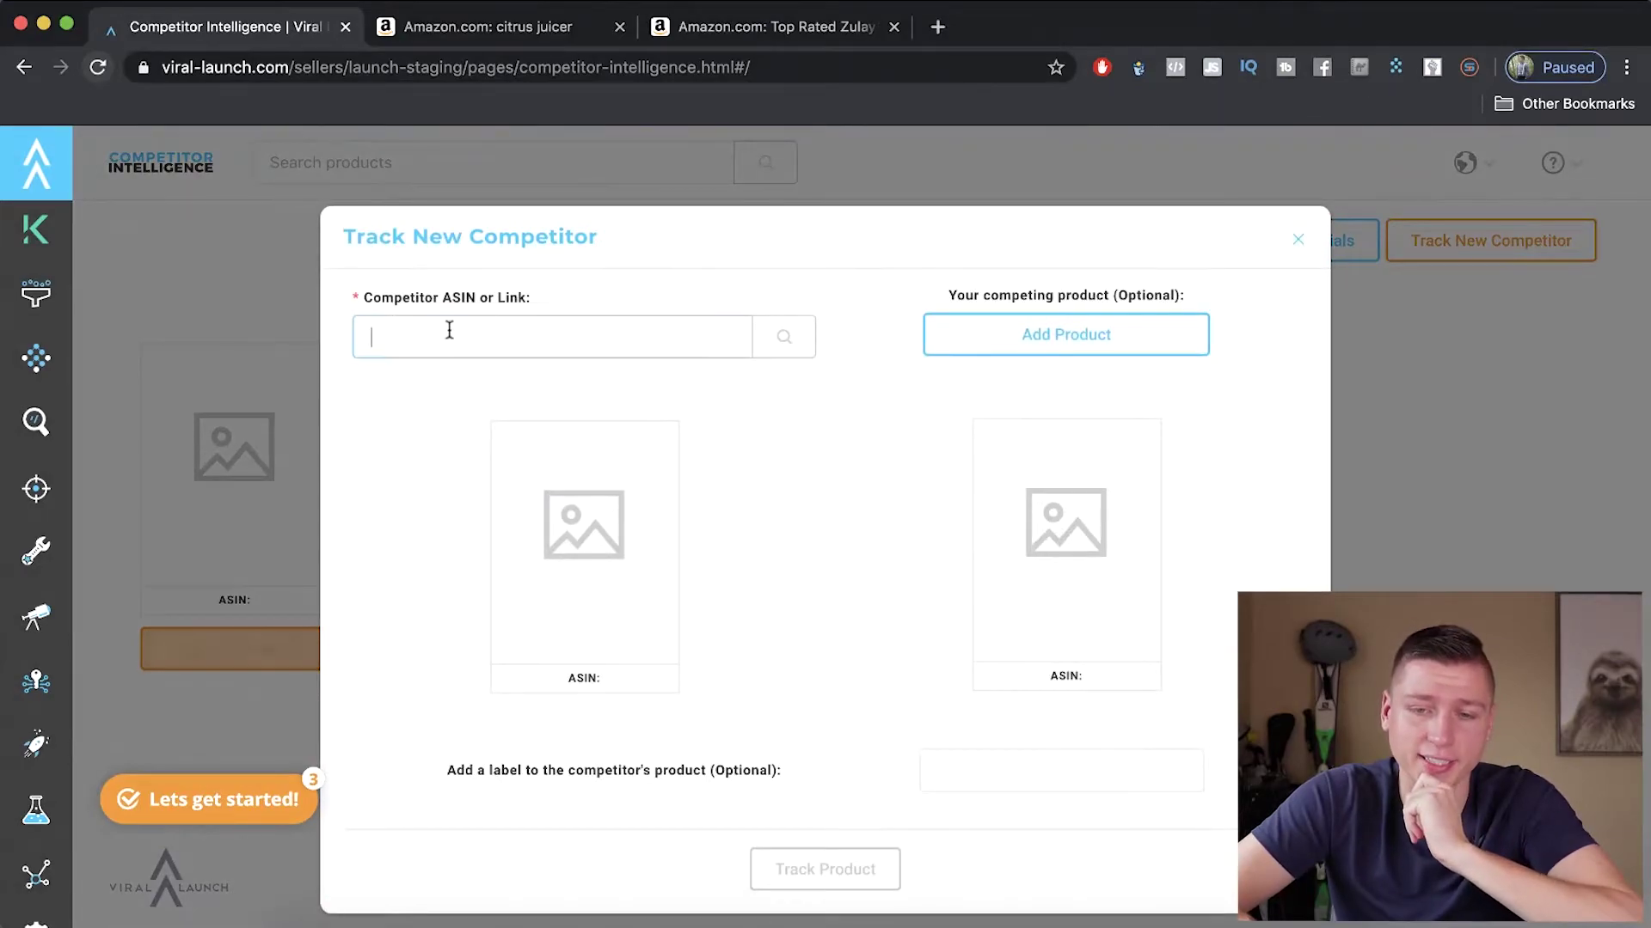
key(super+v)
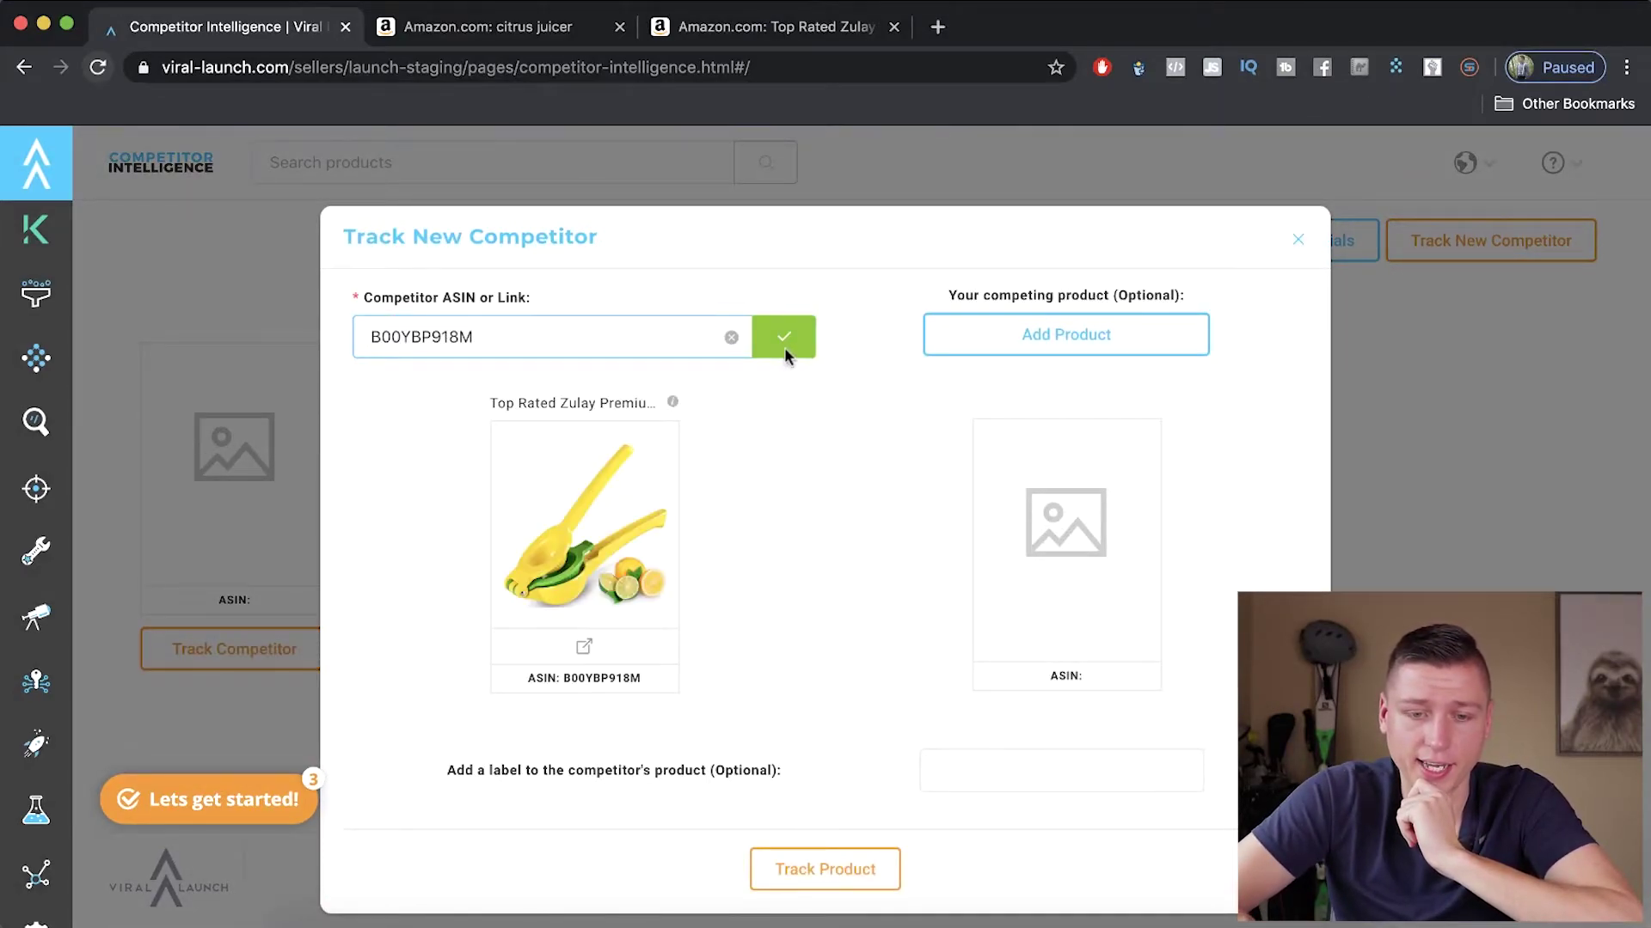
click(795, 879)
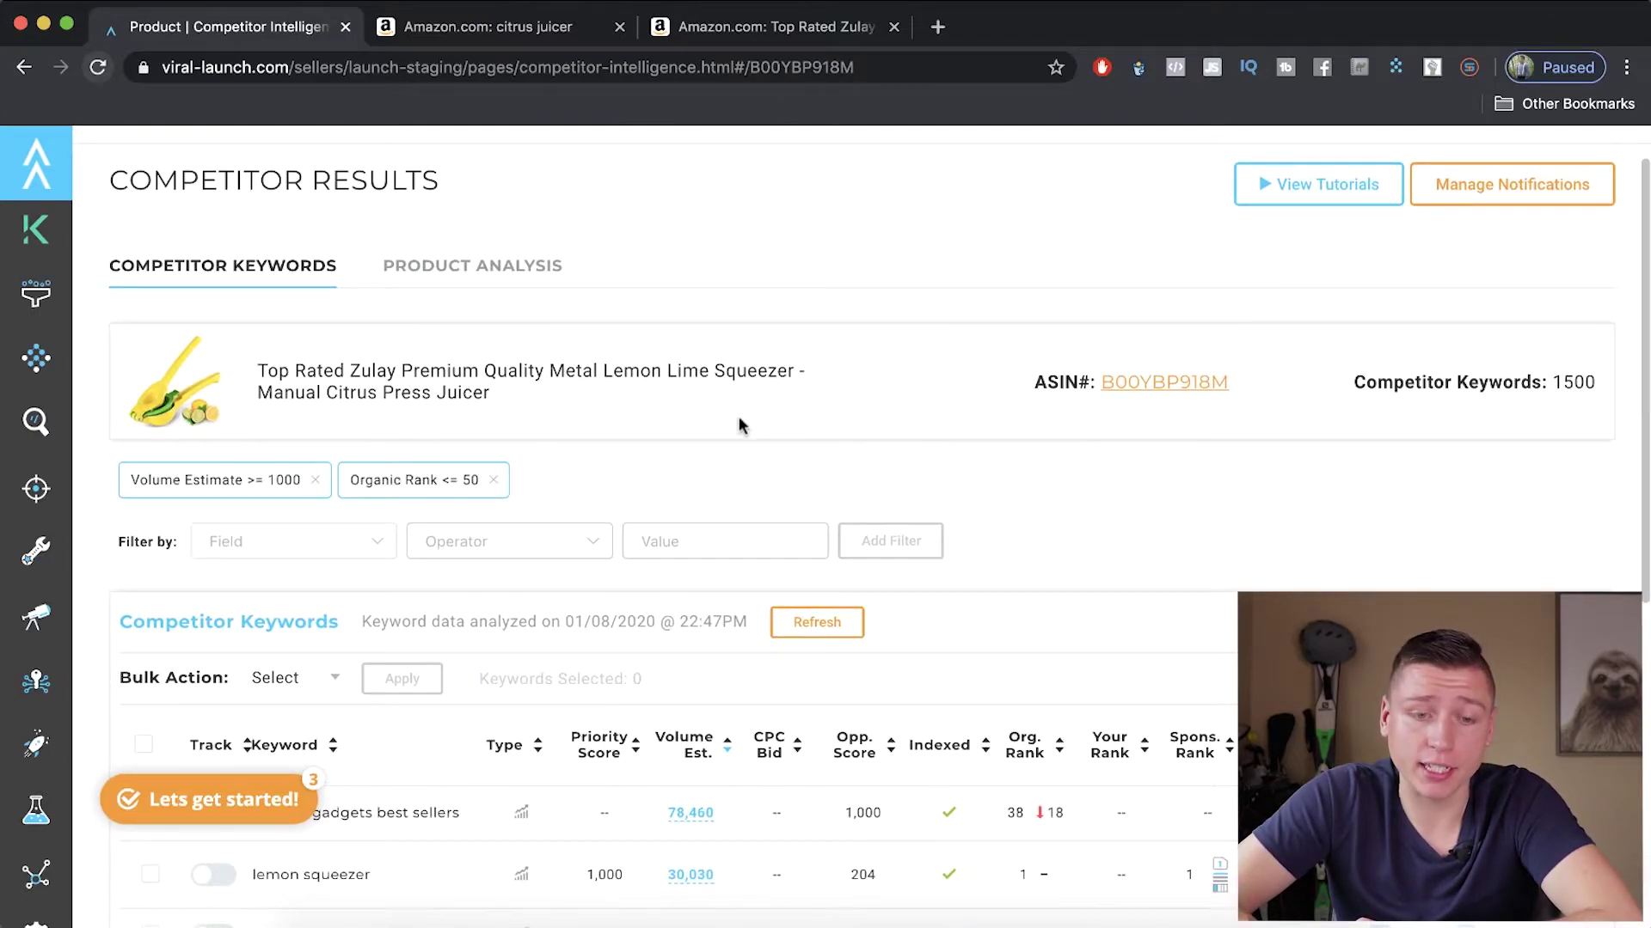
Review the Zulay squeezer's highest-volume competitor keywords, including its organic rank for "kitchen gadgets best sellers".
scroll(743, 420, down, 3)
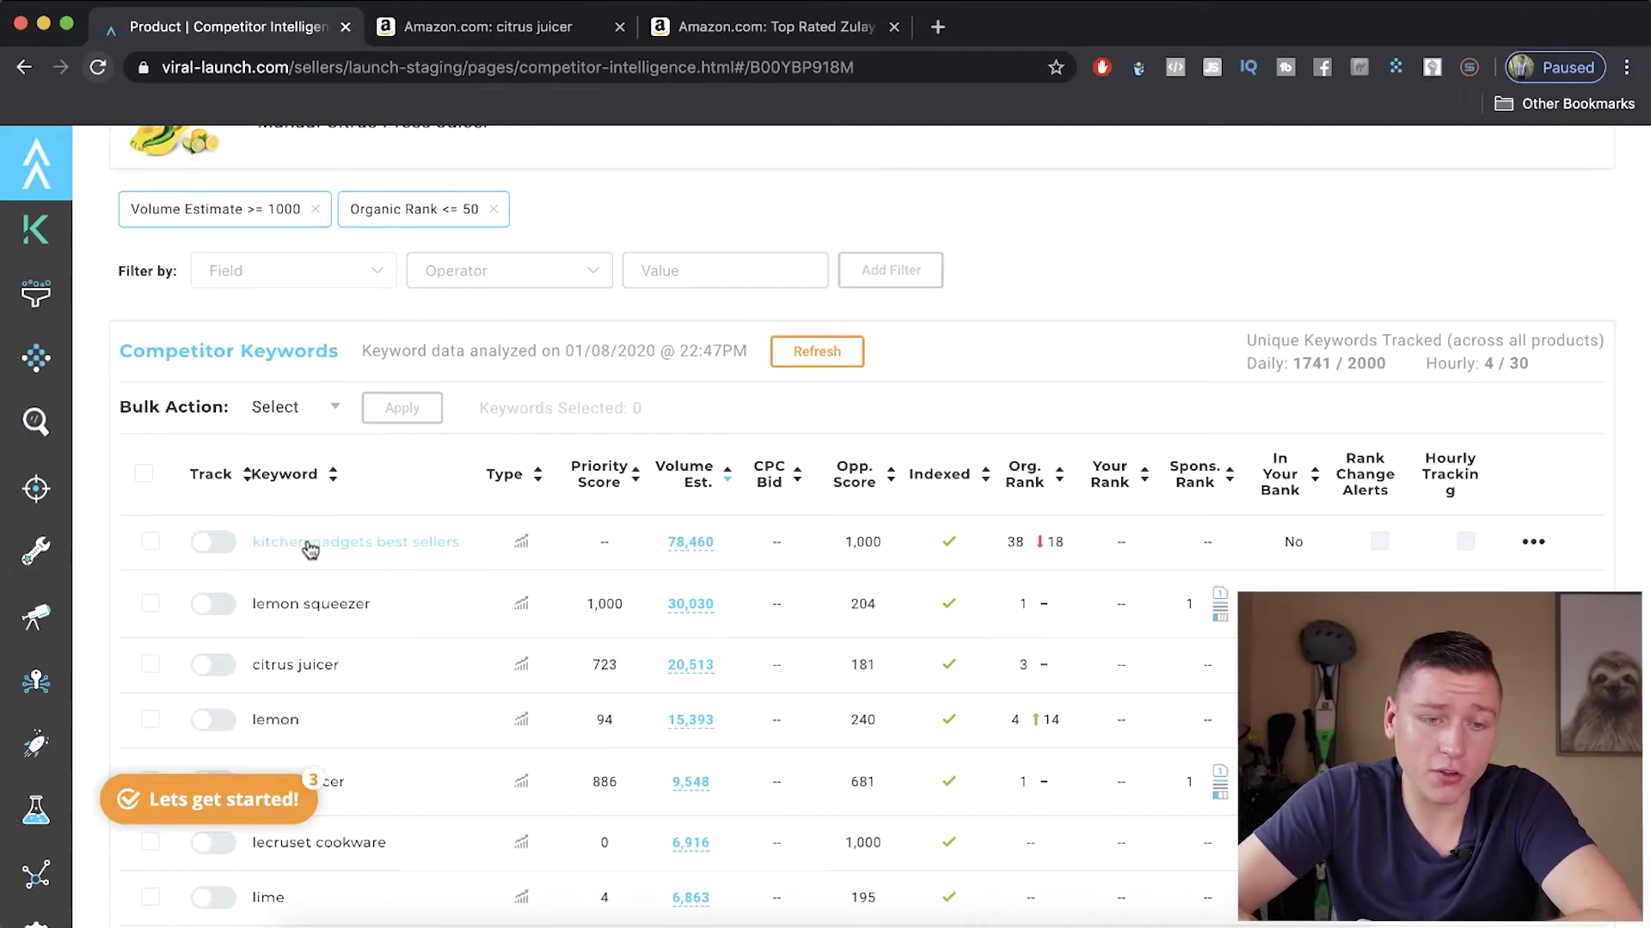
scroll(295, 699, down, 2)
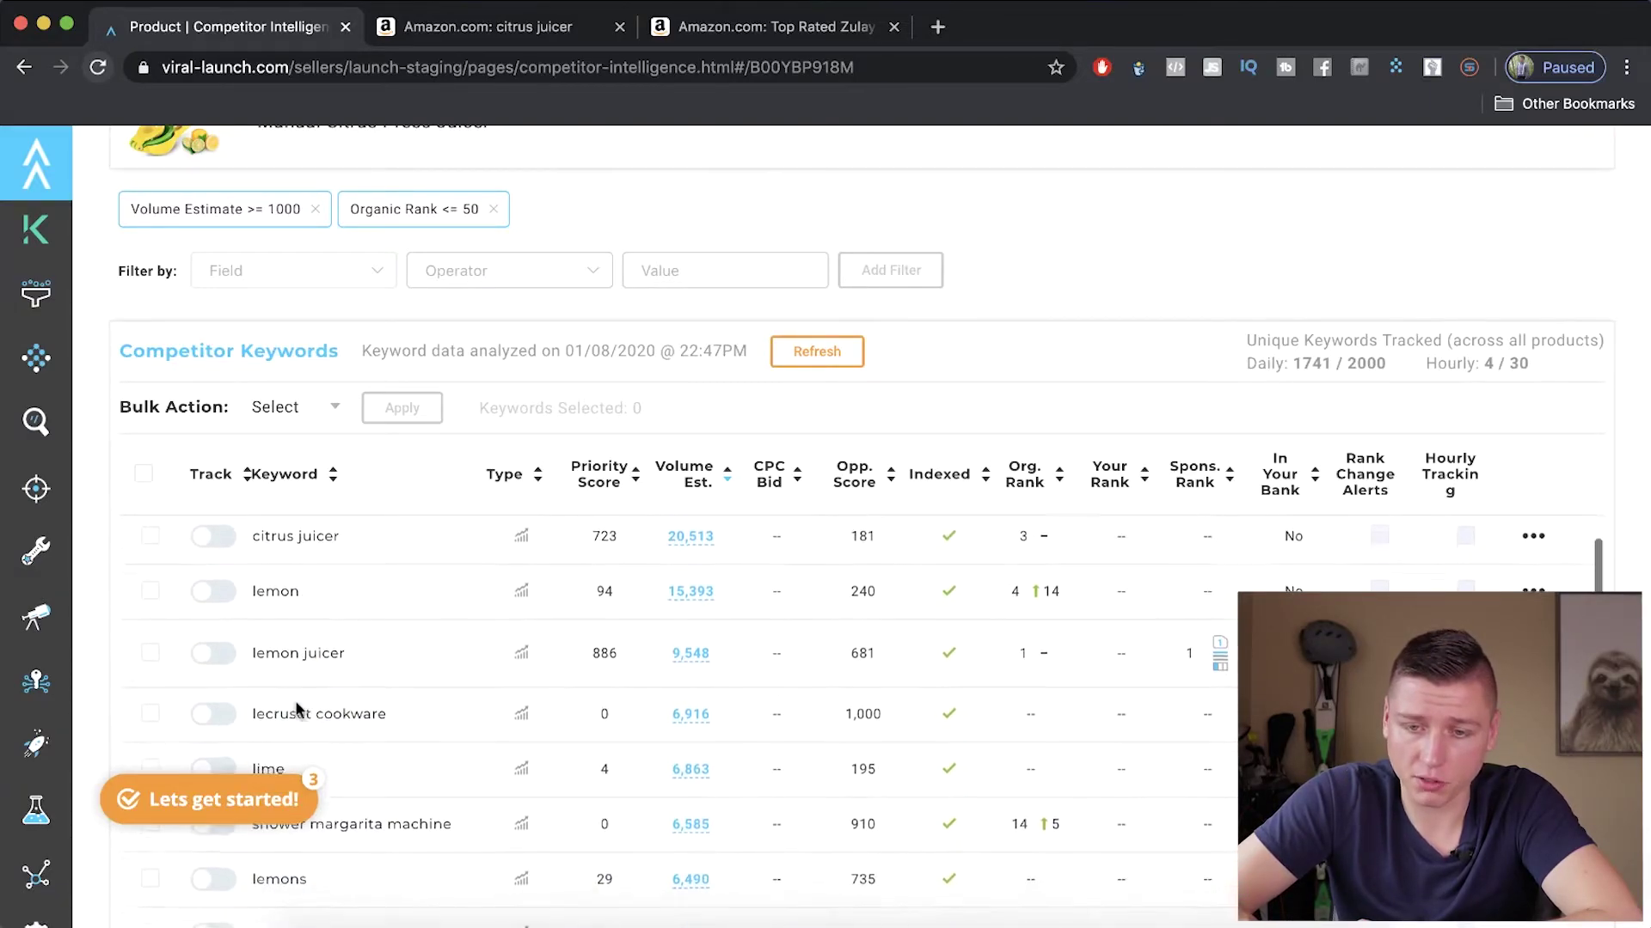
scroll(296, 700, up, 2)
scroll(296, 700, up, 1)
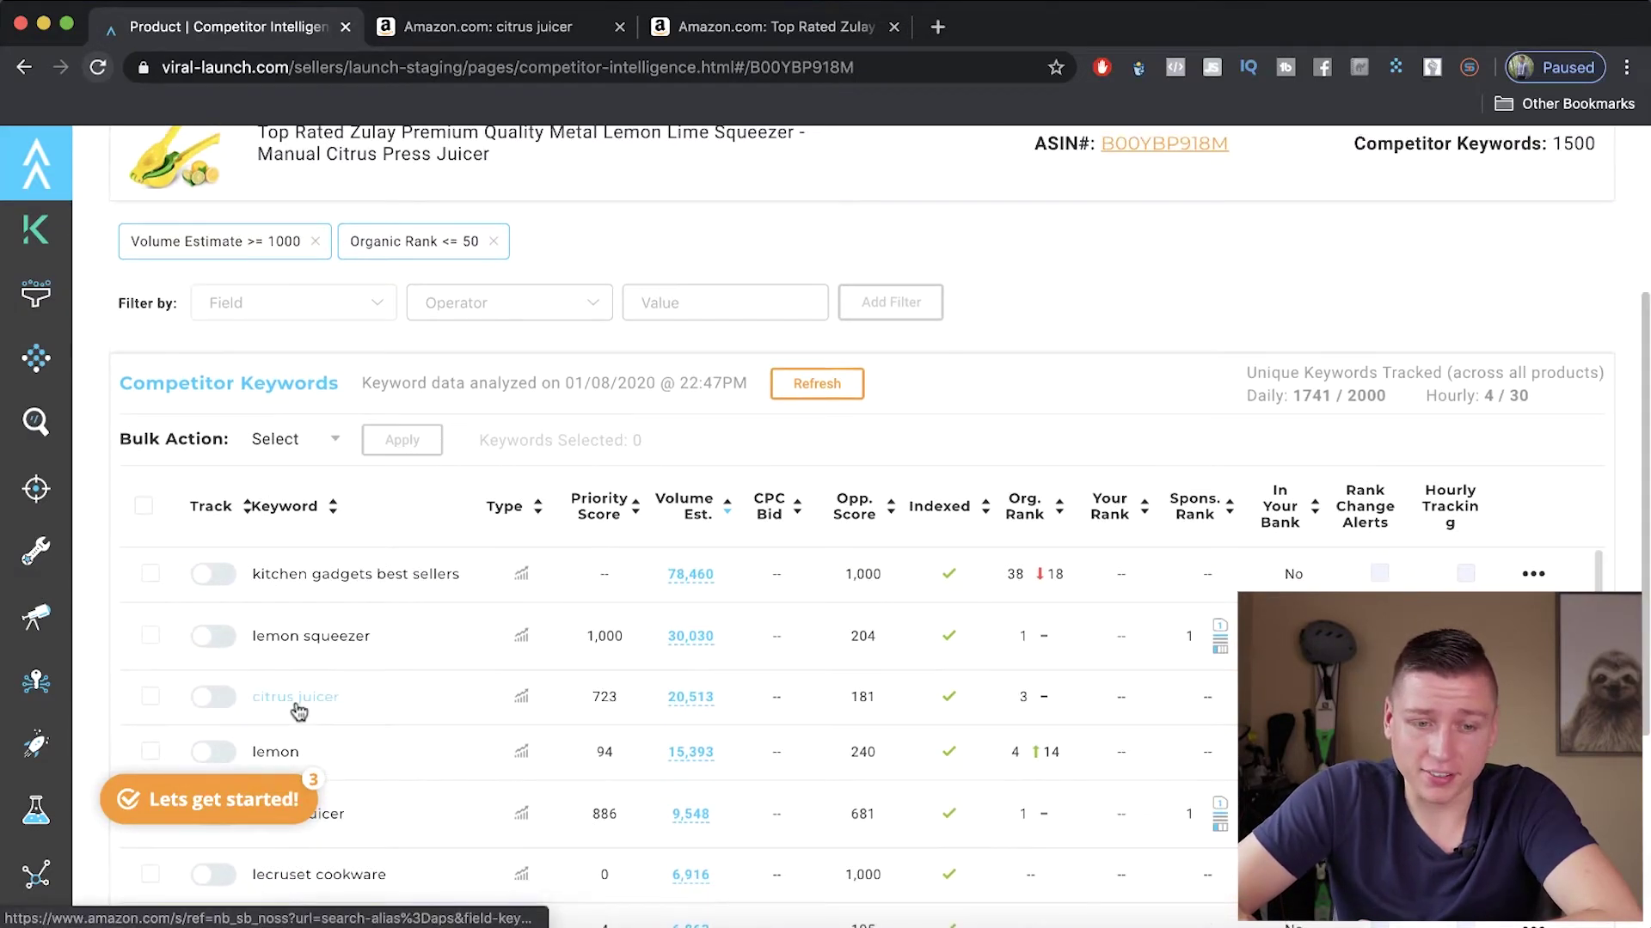
scroll(296, 700, up, 2)
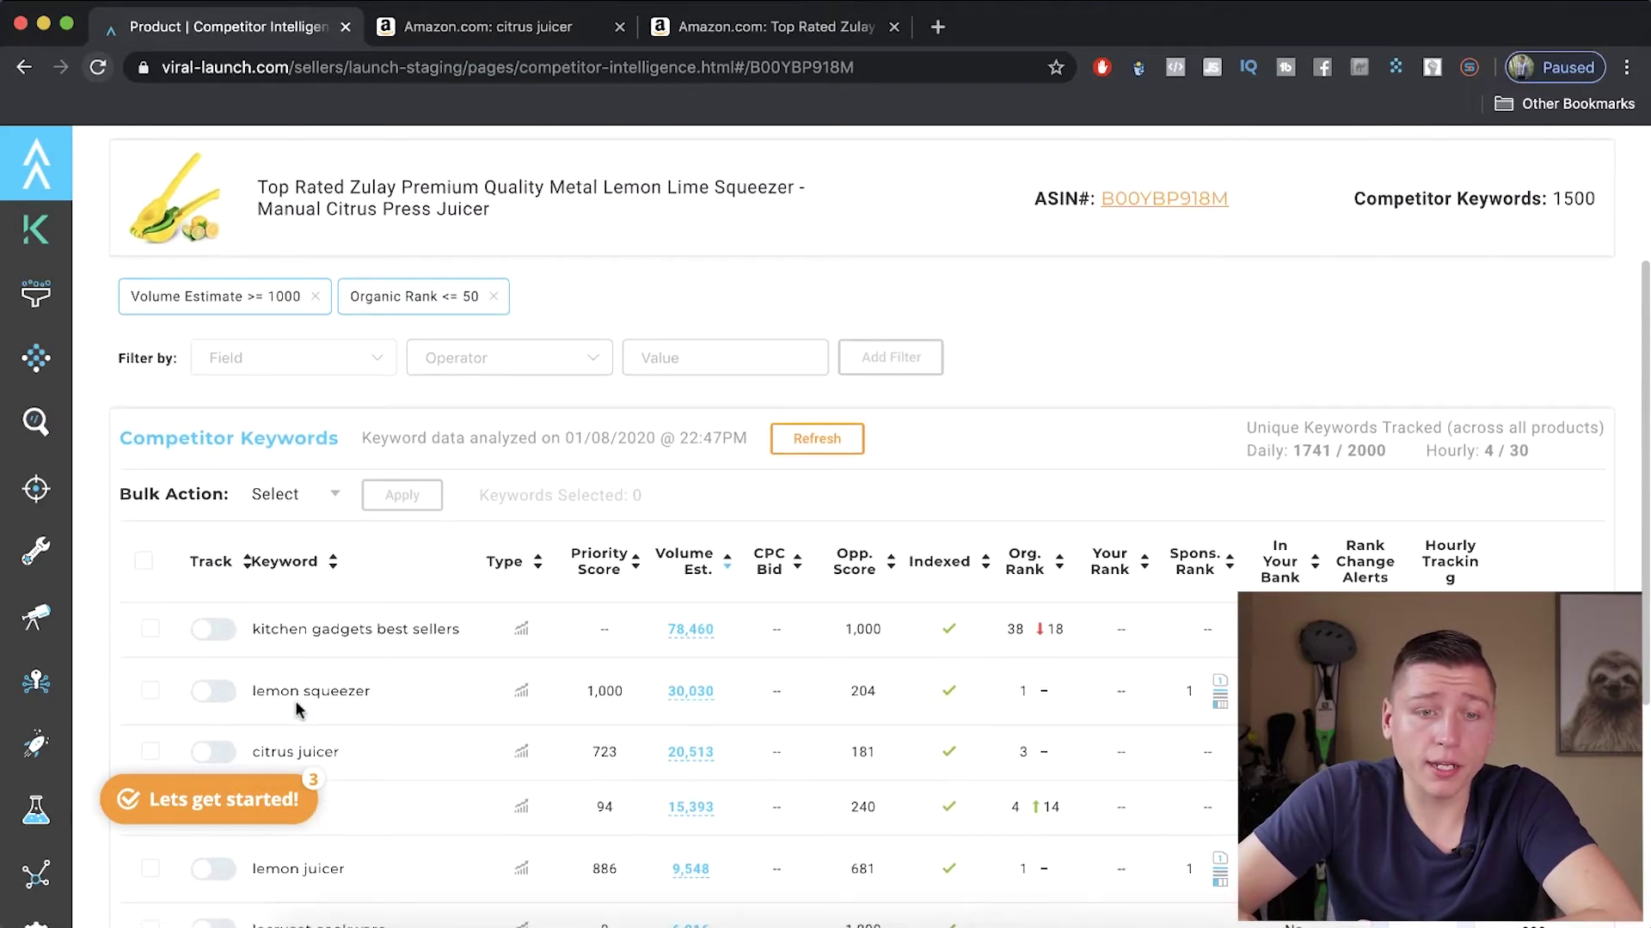
scroll(318, 335, up, 2)
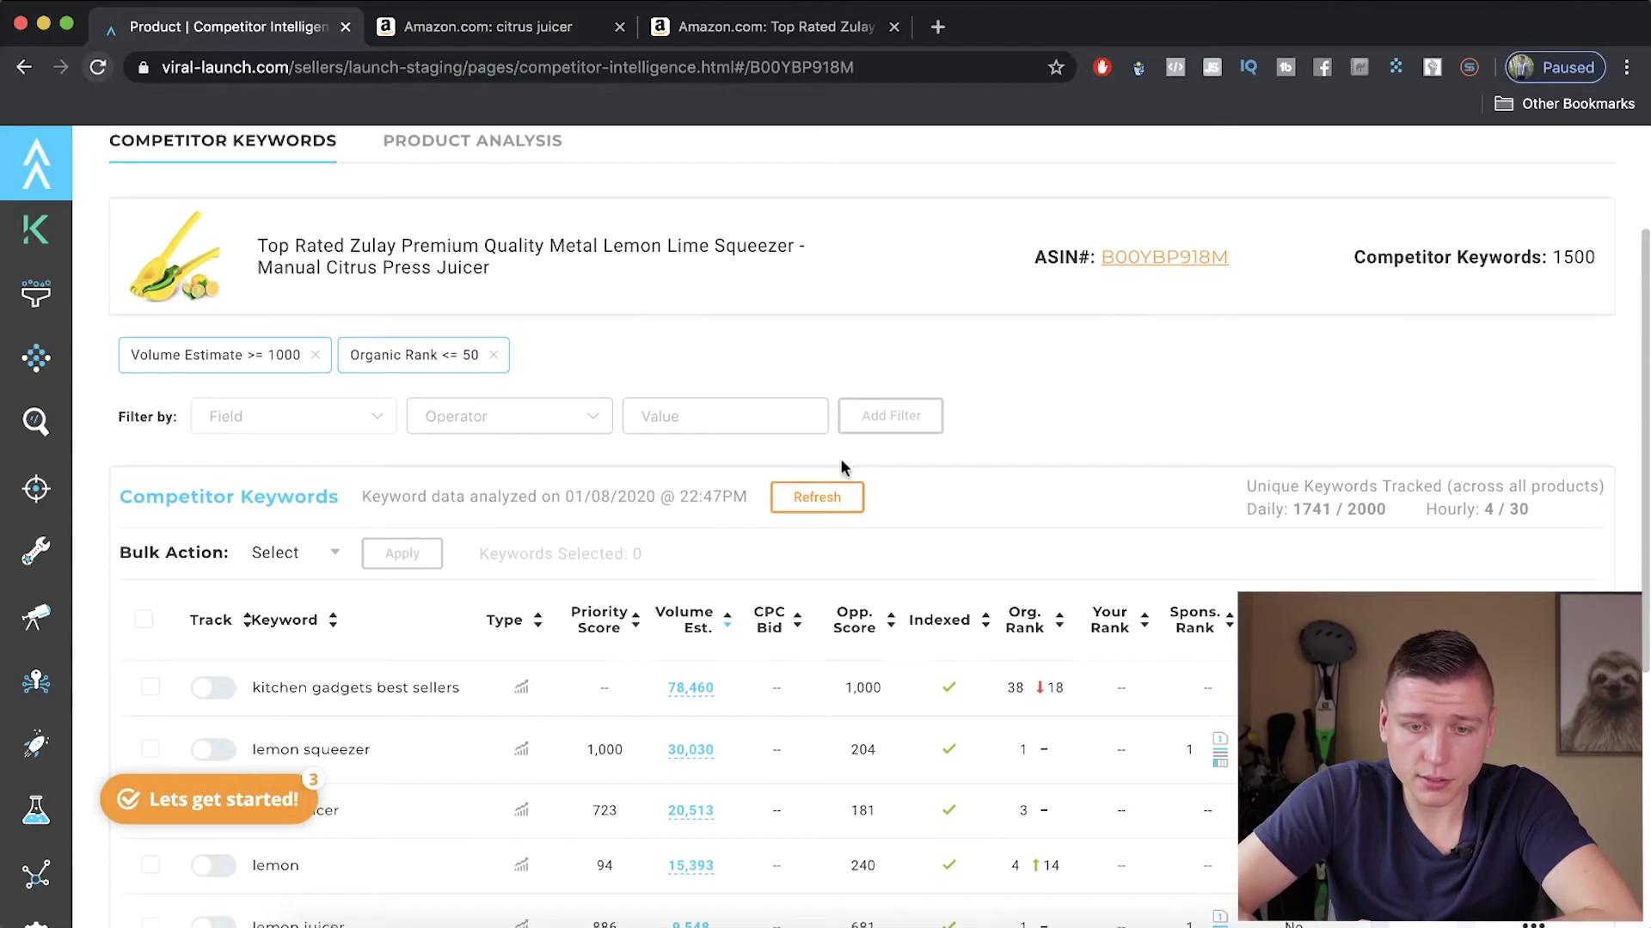
scroll(840, 465, down, 2)
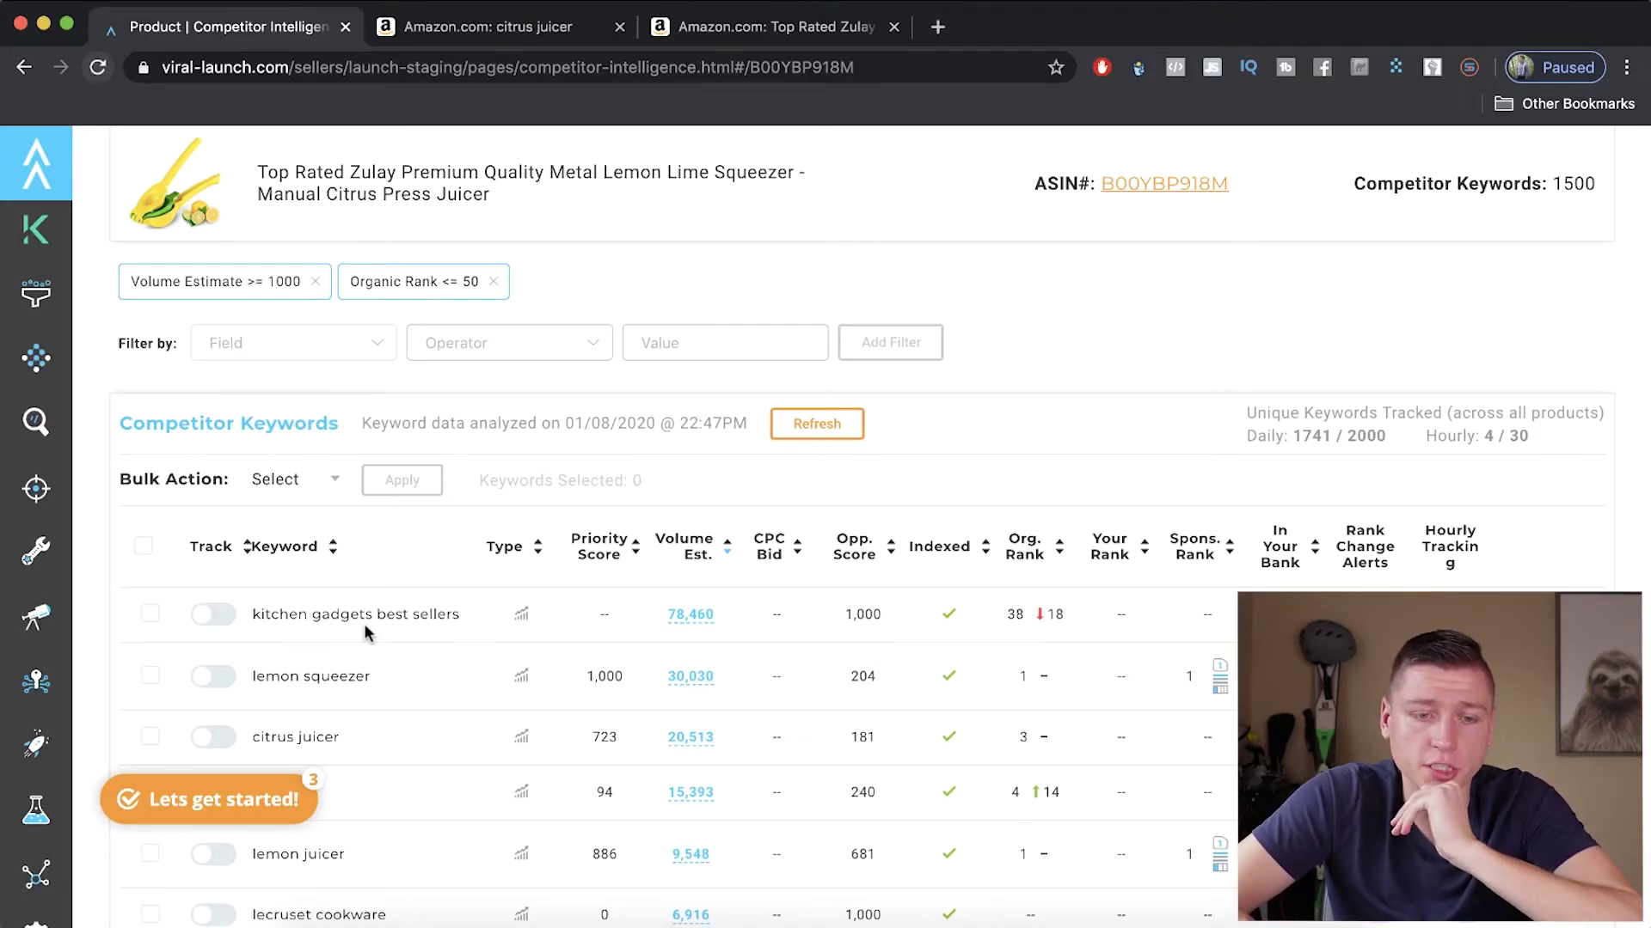
drag(1015, 615, 1007, 616)
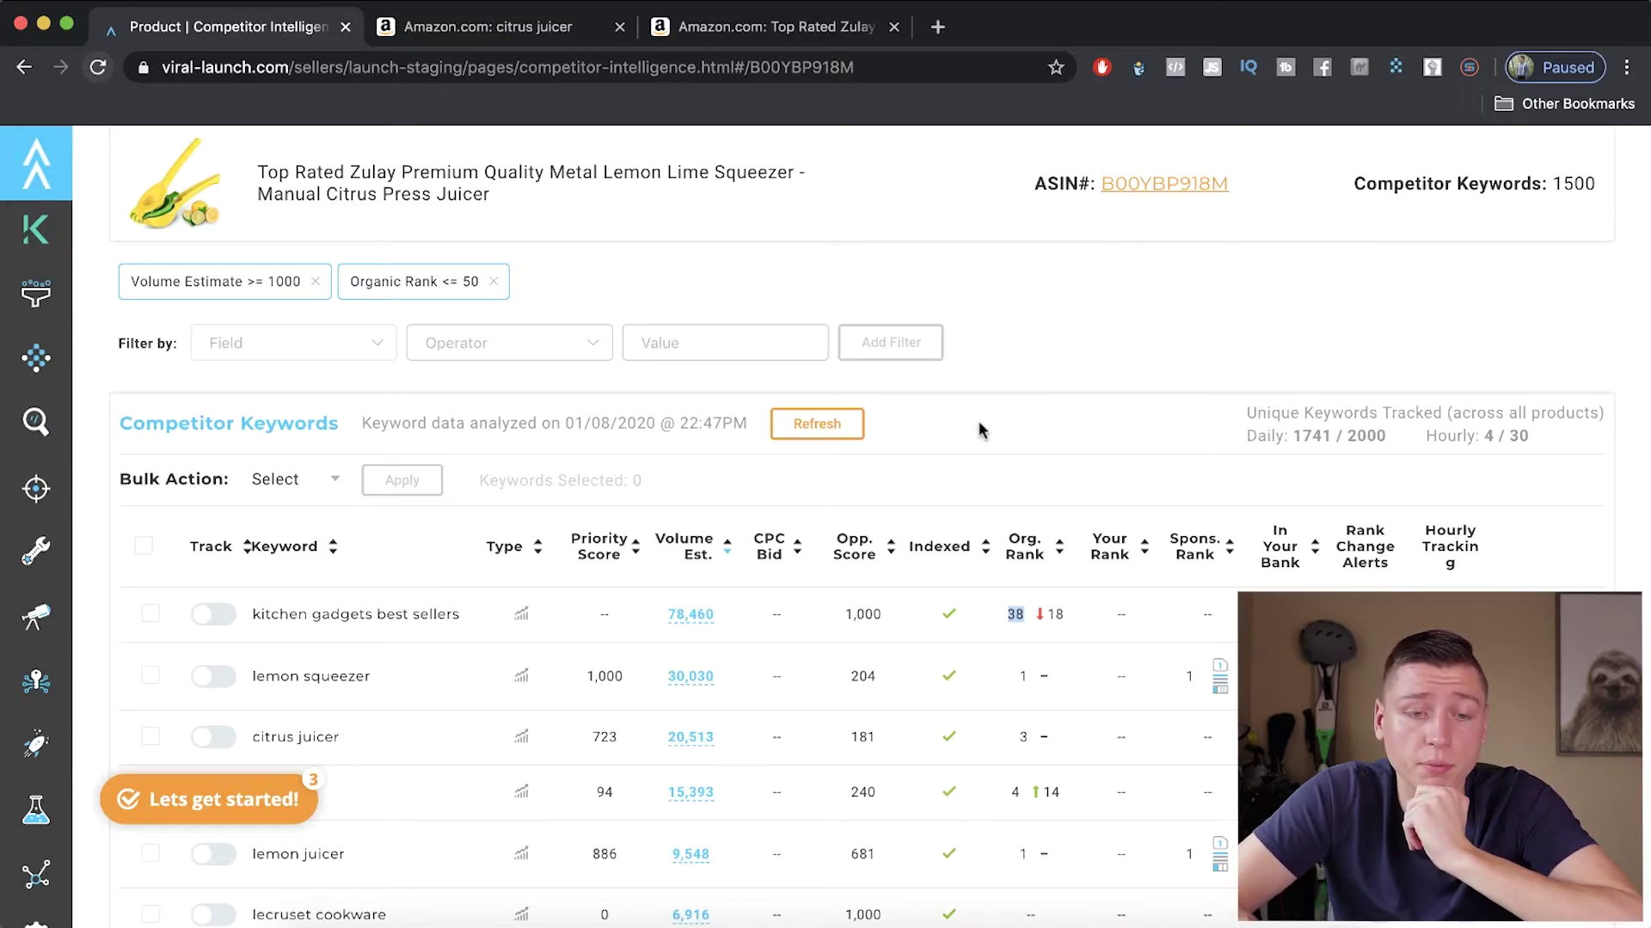
Examine the search volume and the competitor's organic rank for the keyword "lemon squeezer".
scroll(980, 426, down, 2)
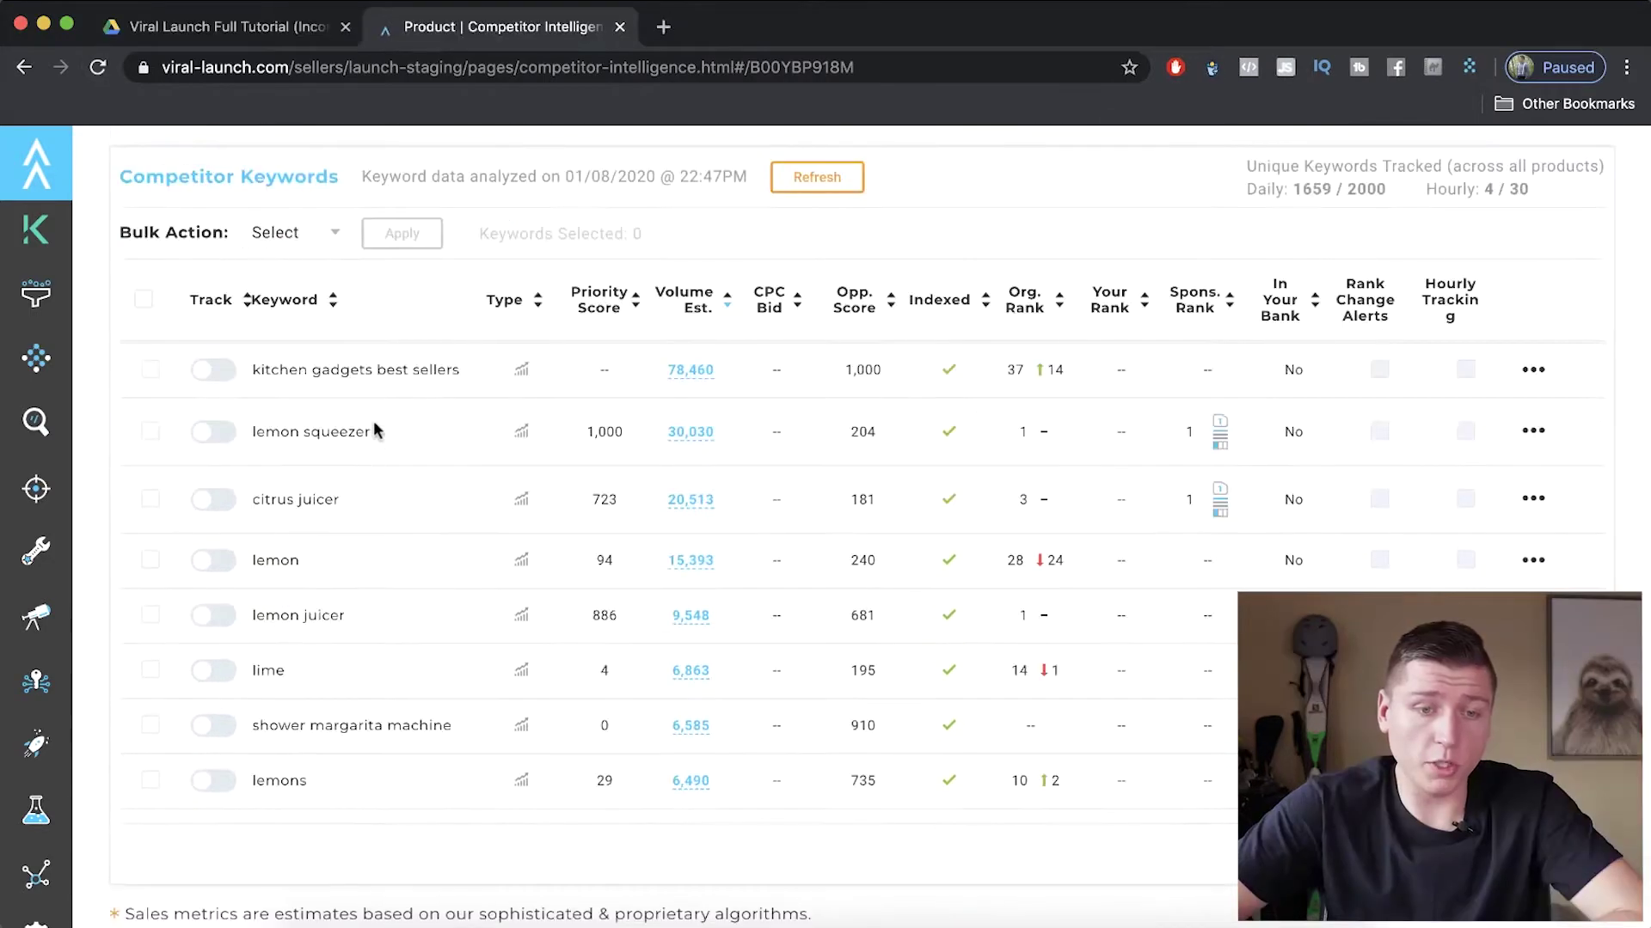
drag(373, 432, 257, 432)
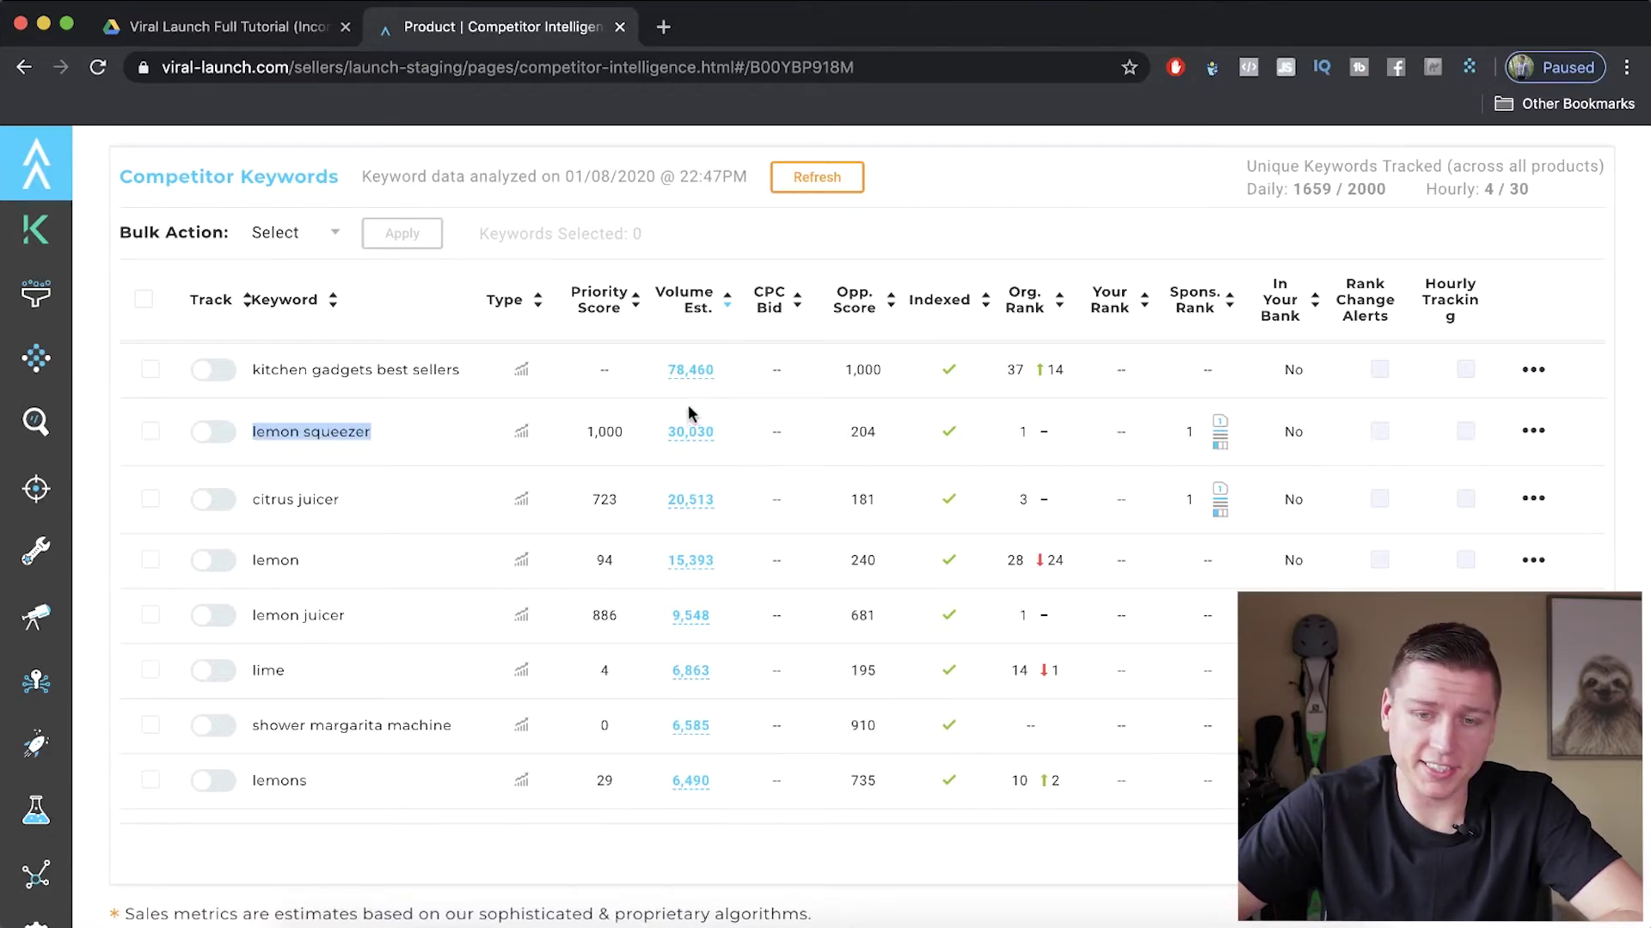
double_click(1021, 435)
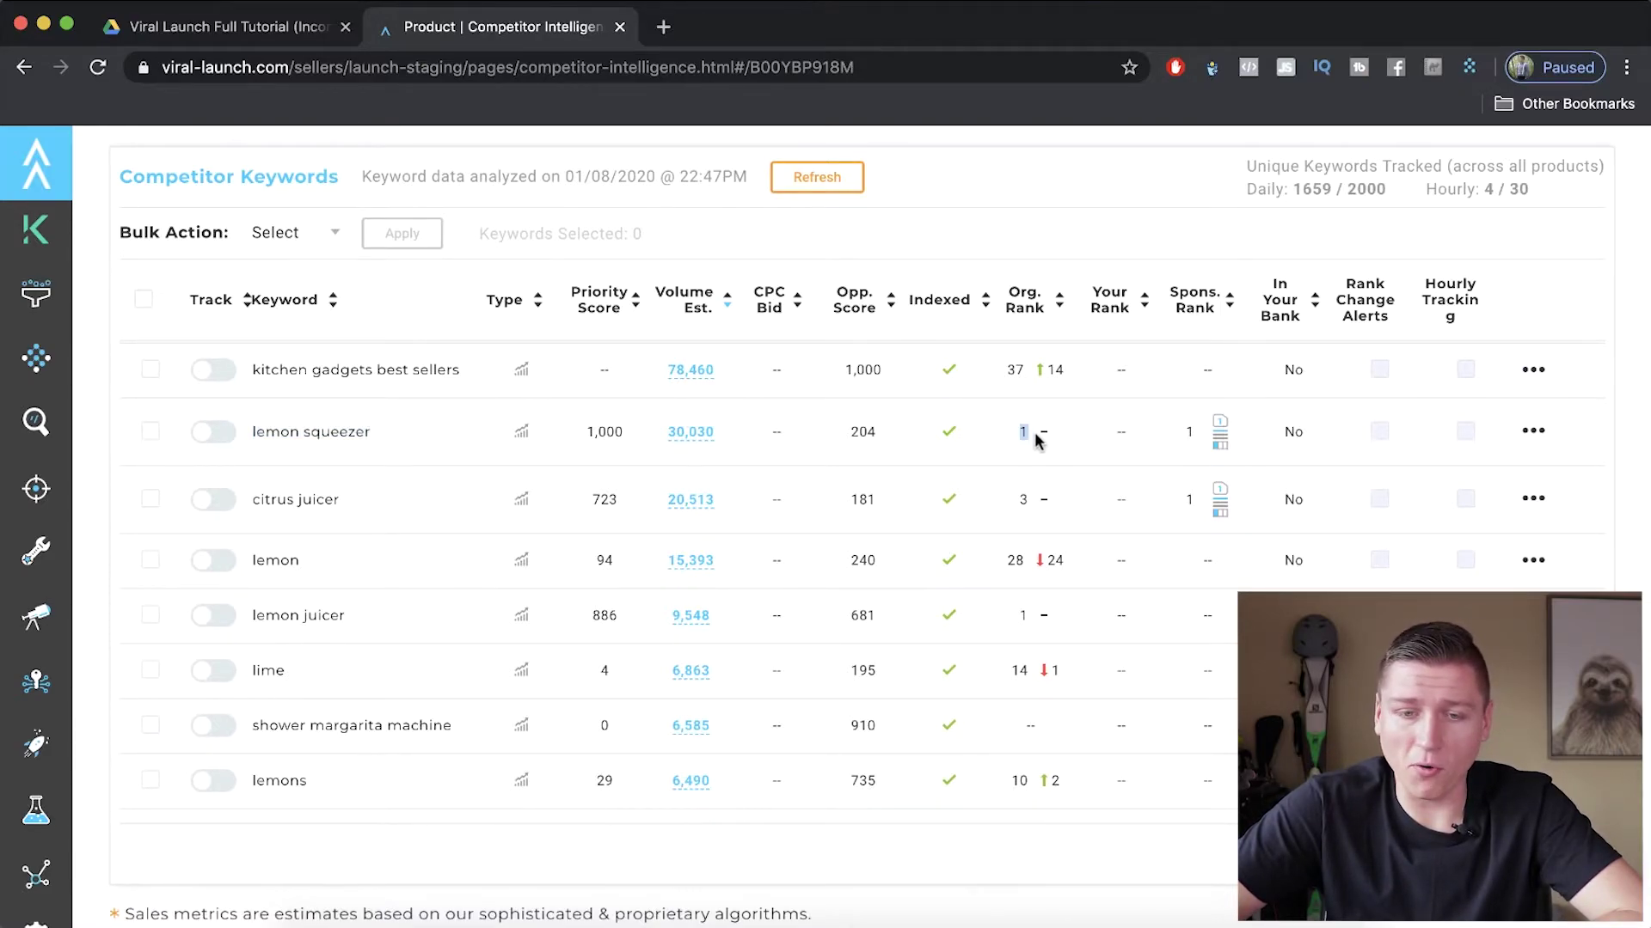
click(1013, 443)
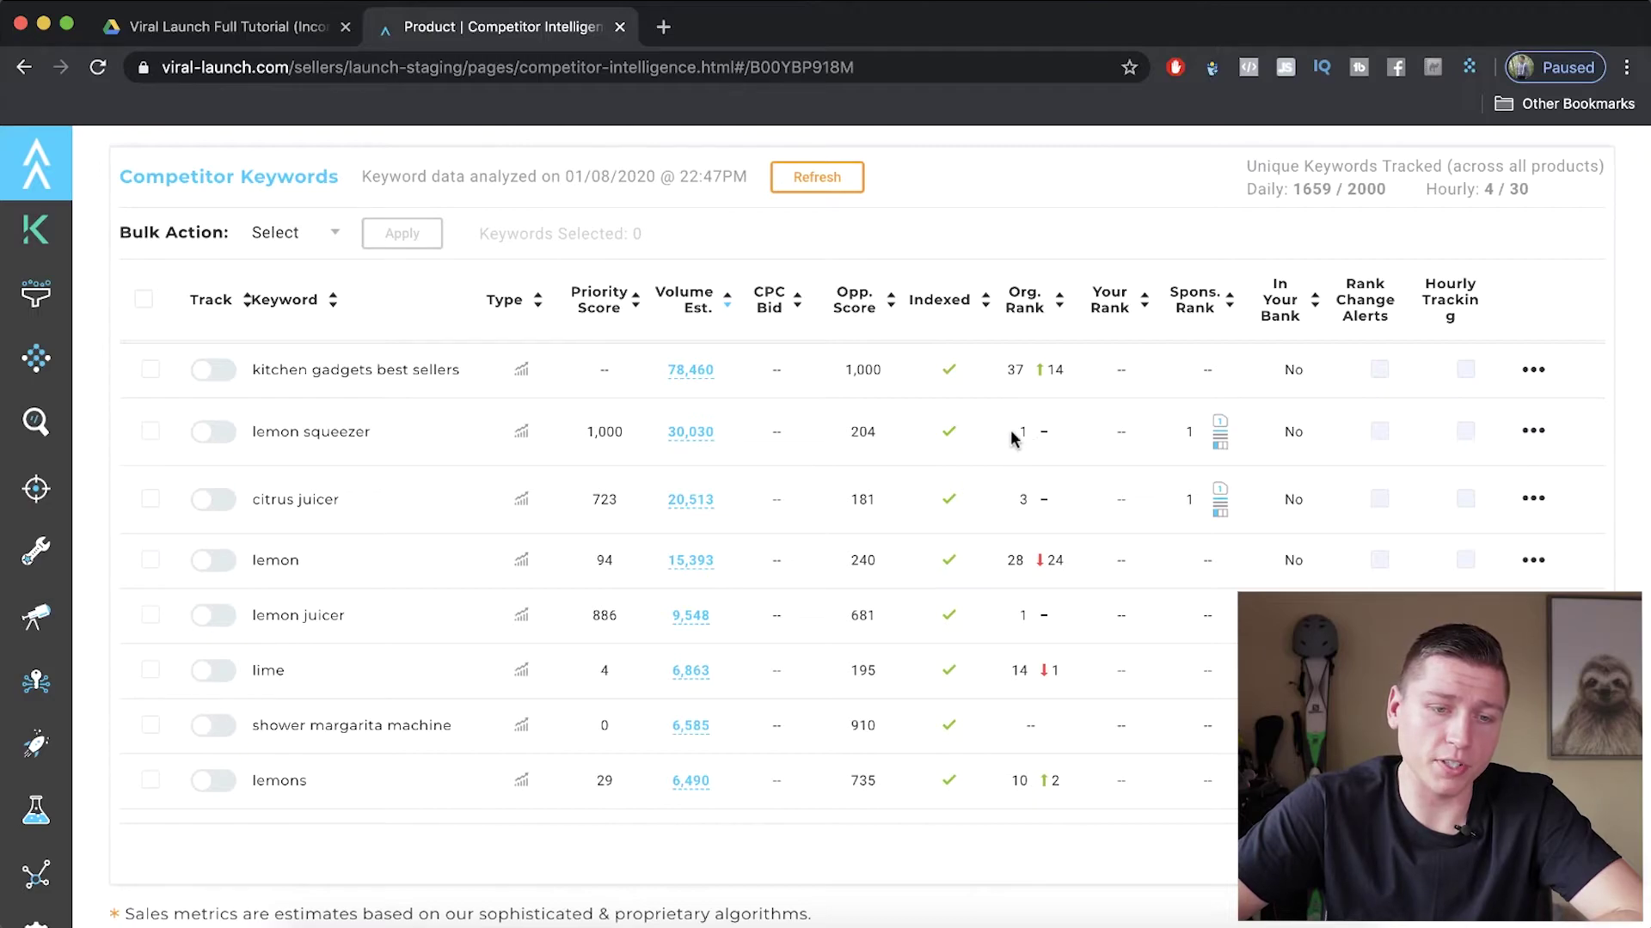
double_click(1023, 435)
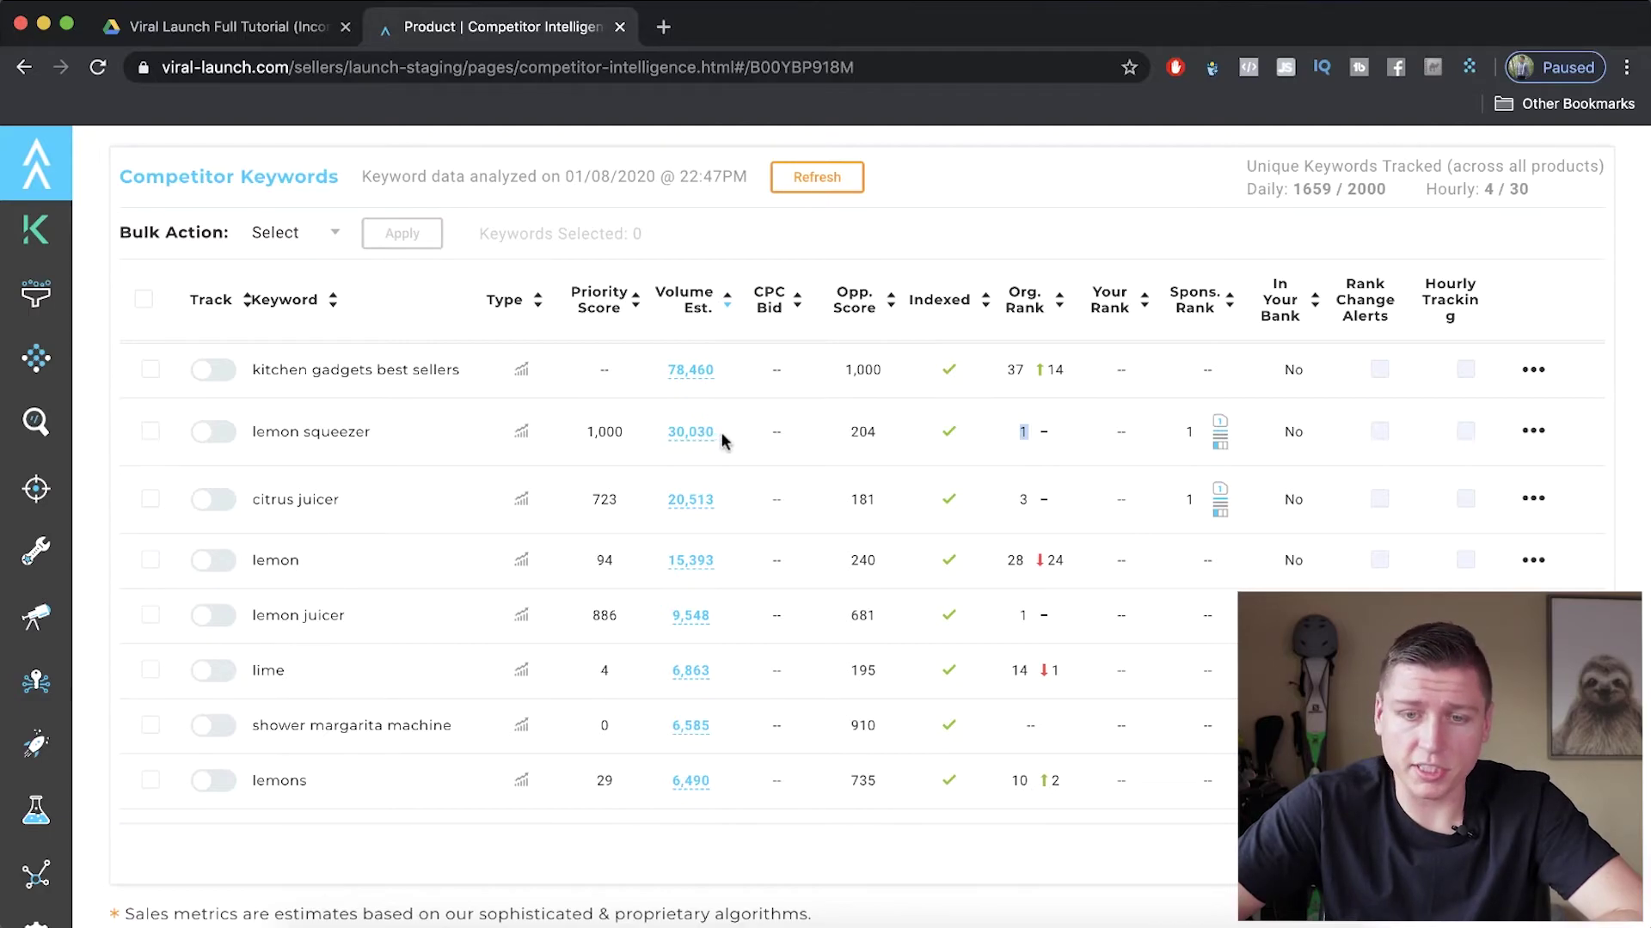
click(1029, 436)
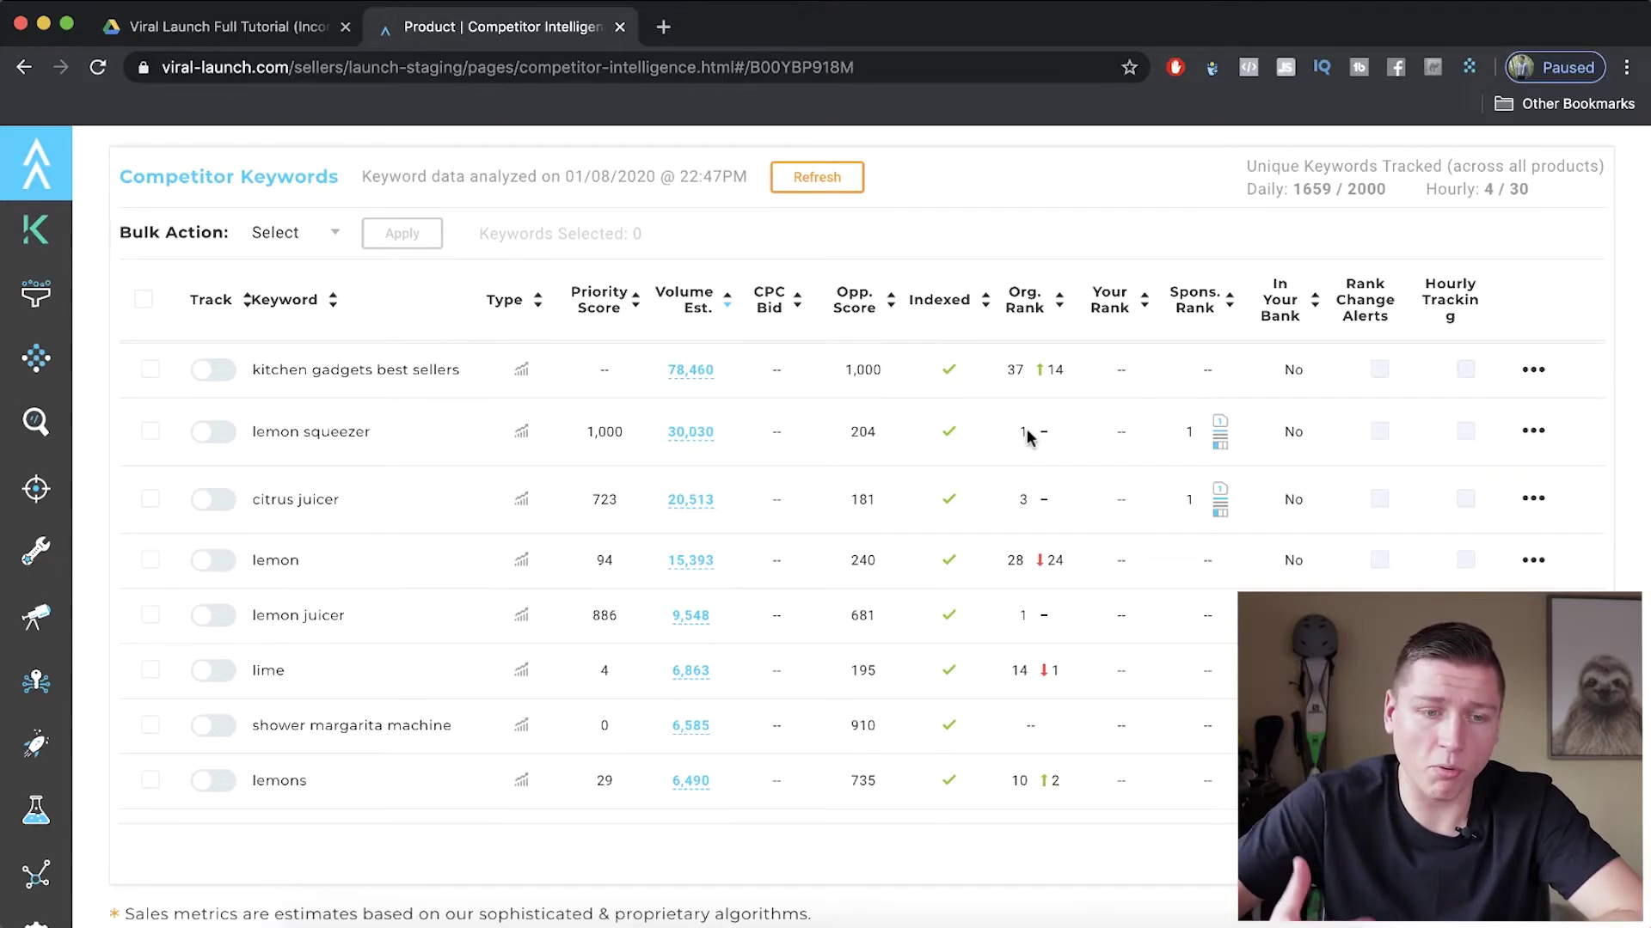
Turn on tracking and hourly tracking for the keyword "lemon squeezer", and check the hourly tracking allowance.
click(213, 439)
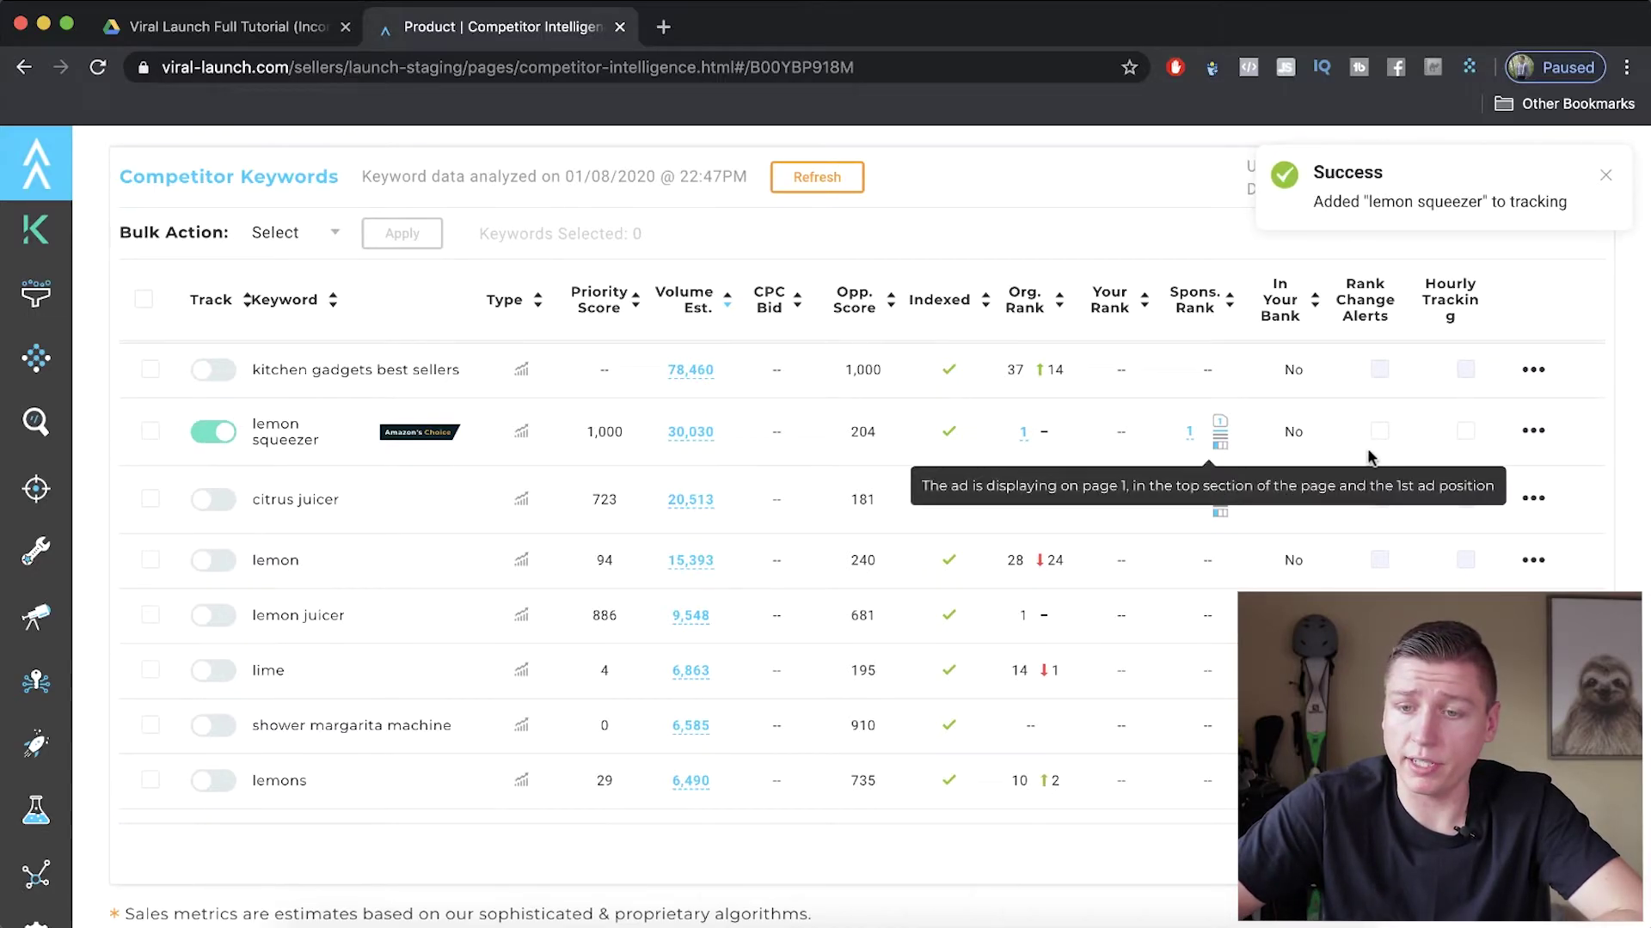
click(1465, 432)
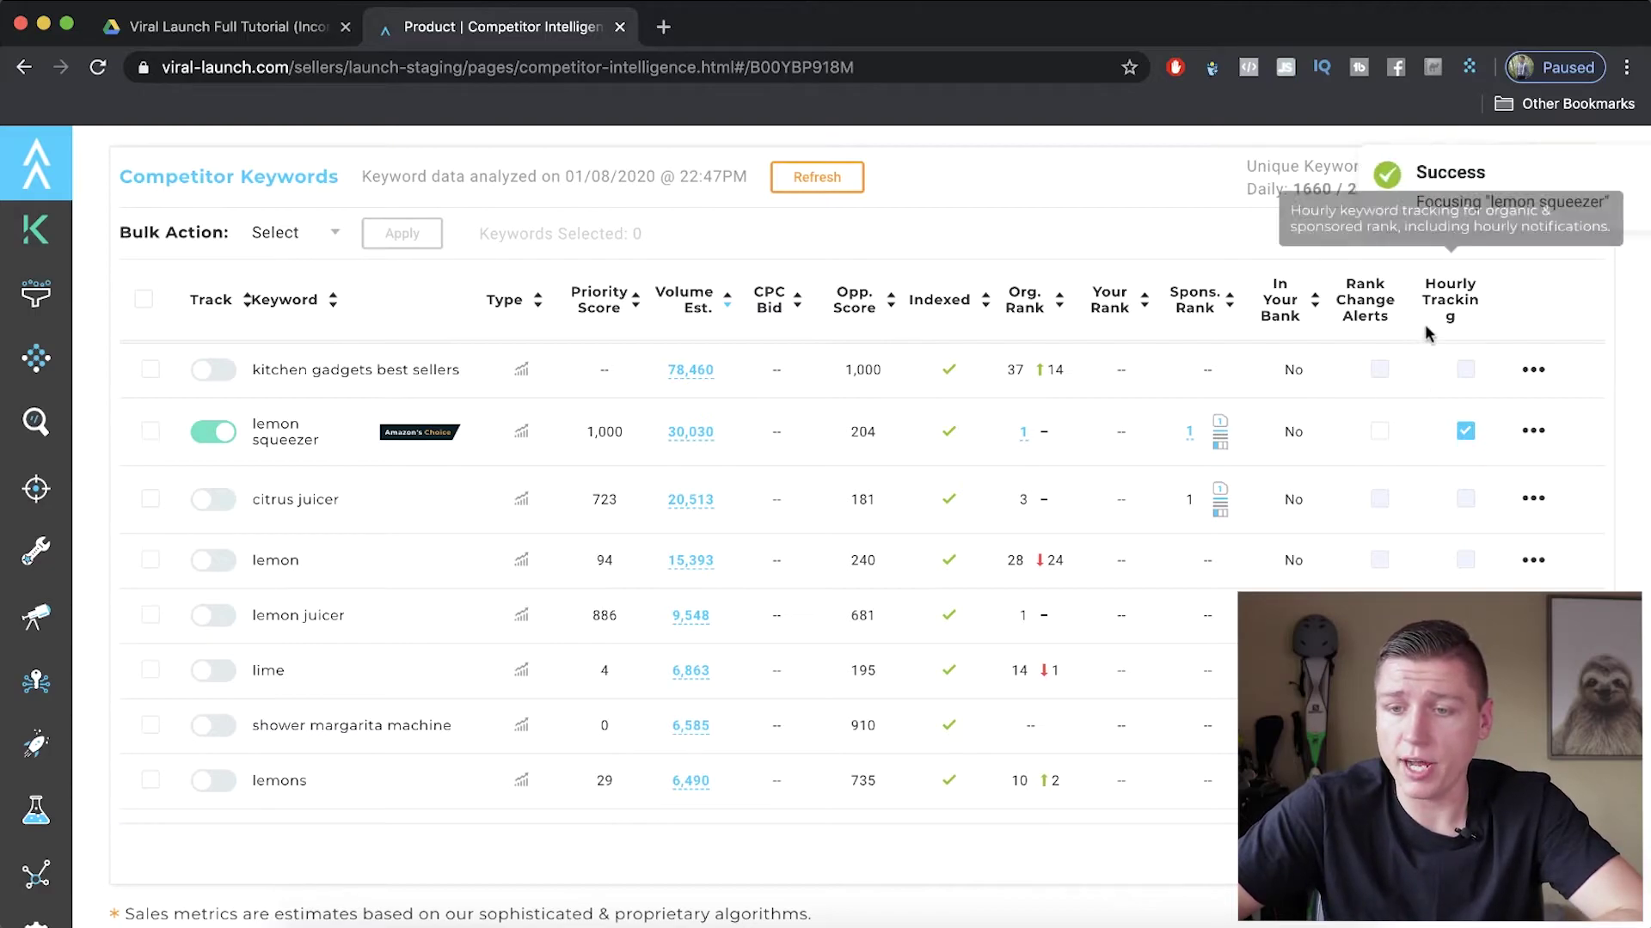
click(1604, 178)
click(1604, 178)
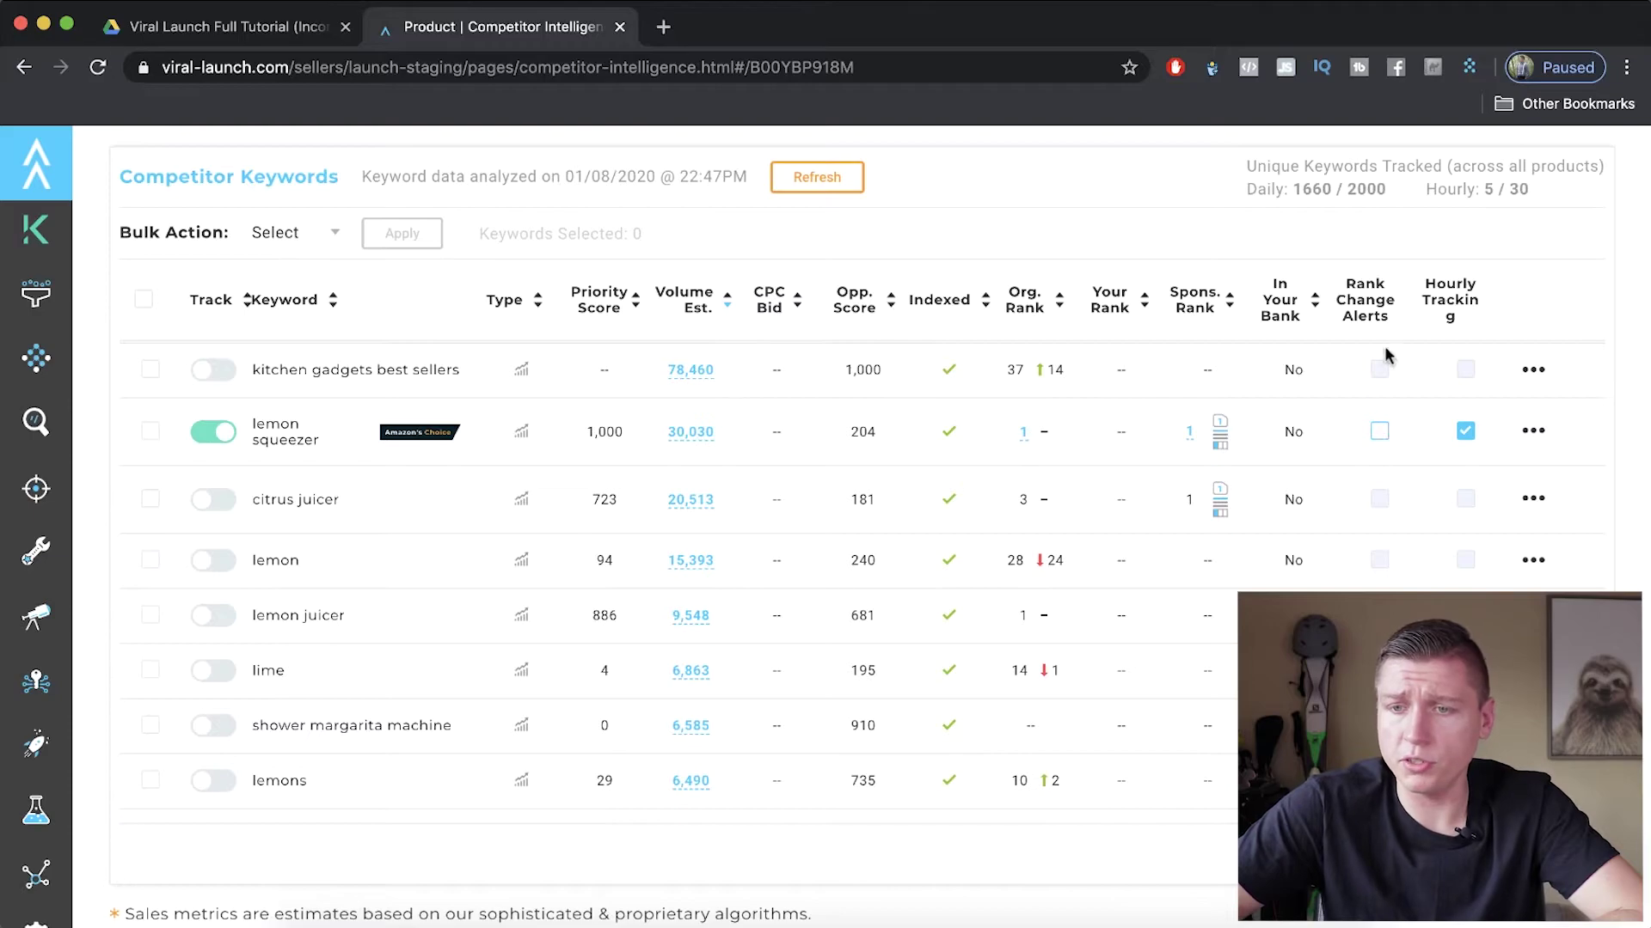
drag(1420, 189, 1530, 189)
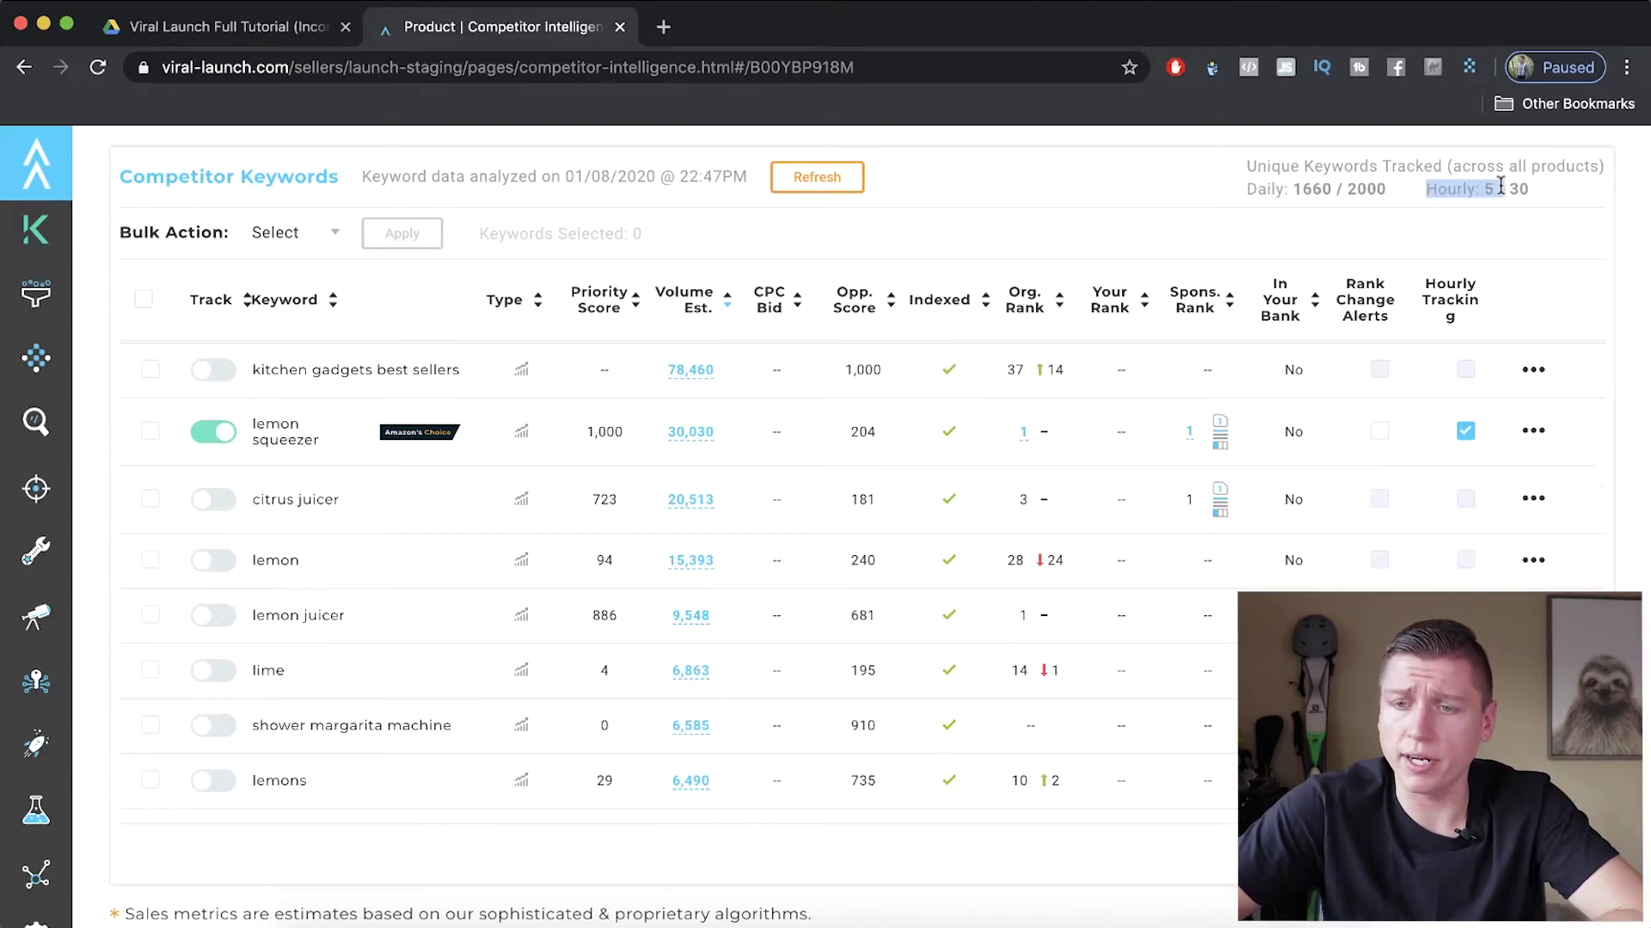
click(1476, 230)
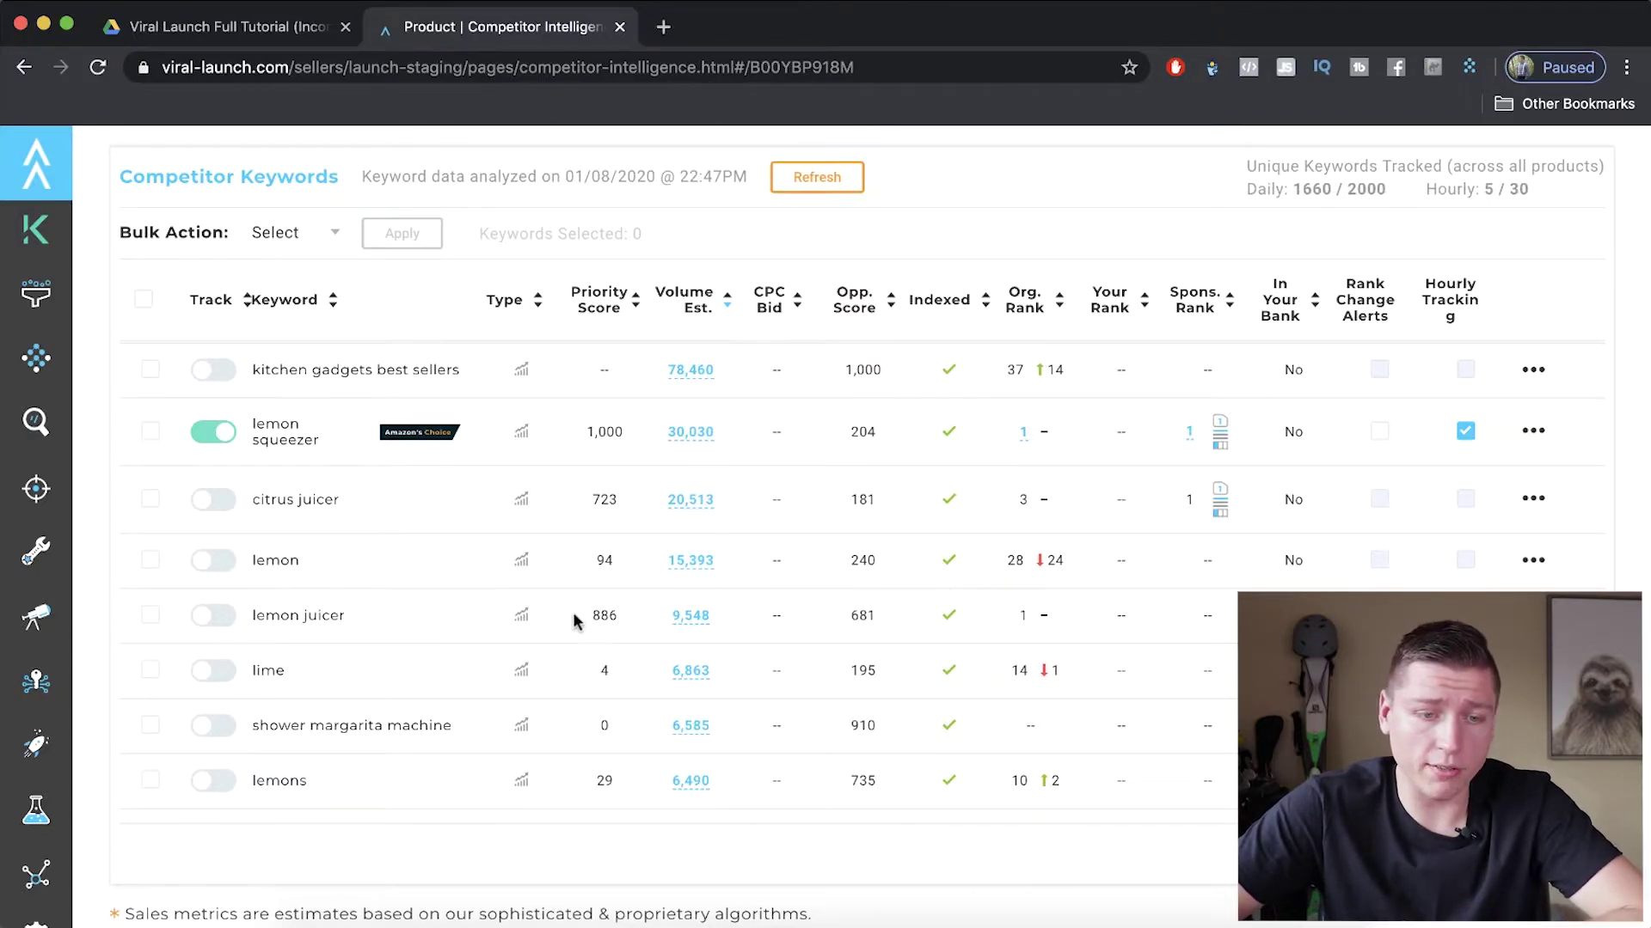
Examine the organic and sponsored ranks for "lemon juicer" and the lower-volume competitor keywords down the list.
drag(351, 616, 258, 623)
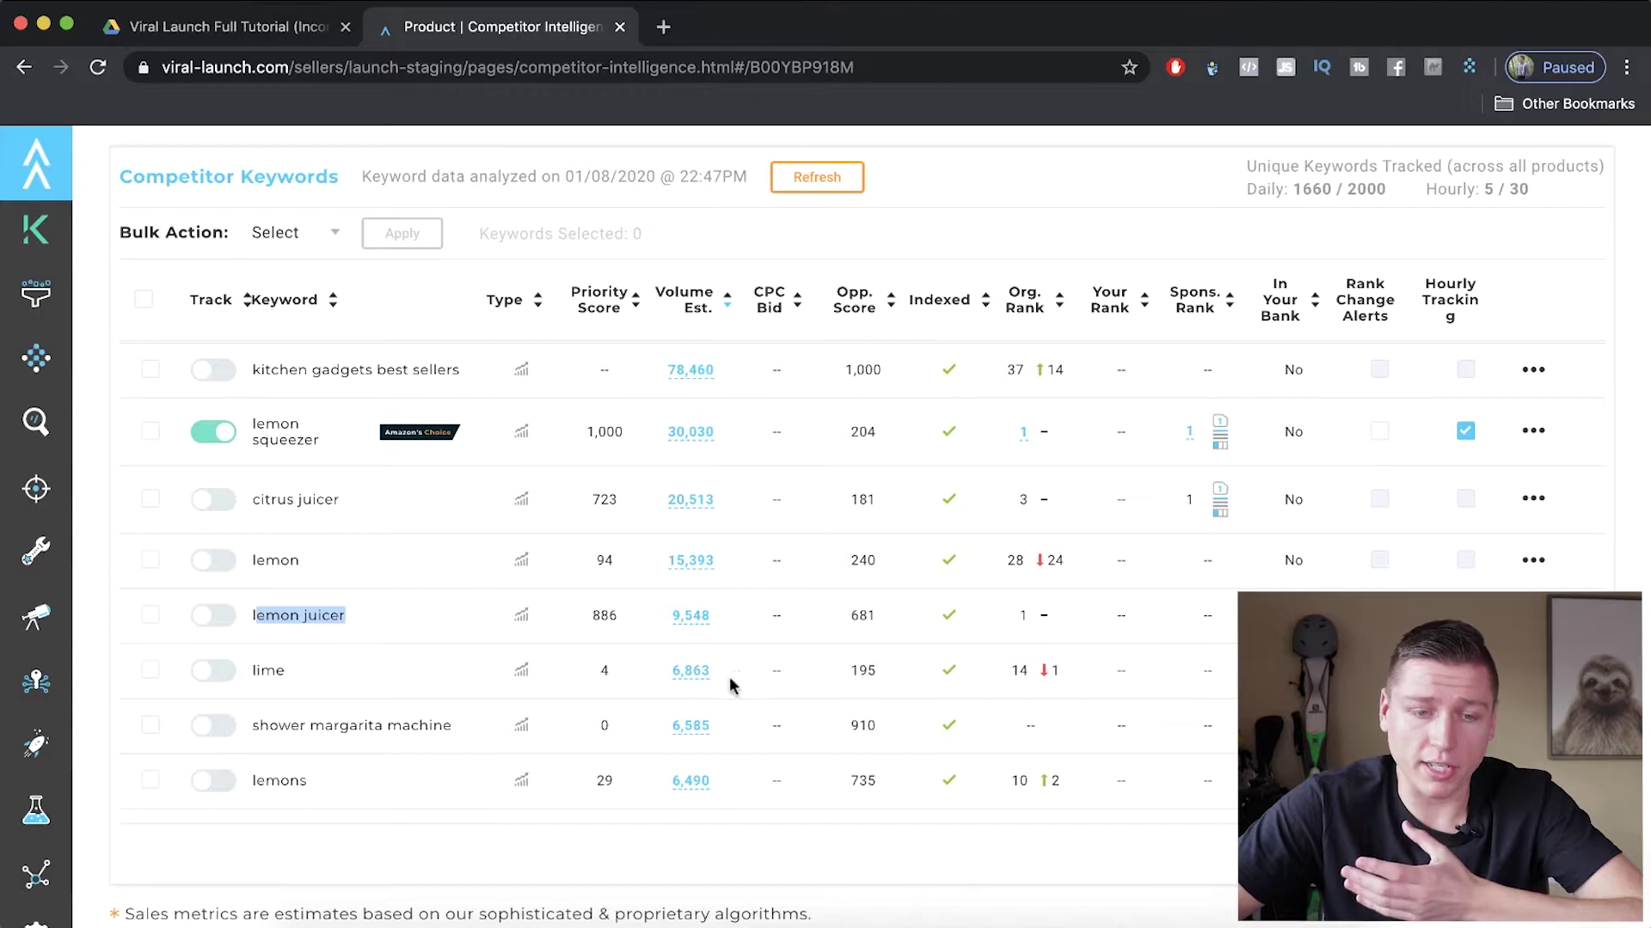
double_click(1022, 617)
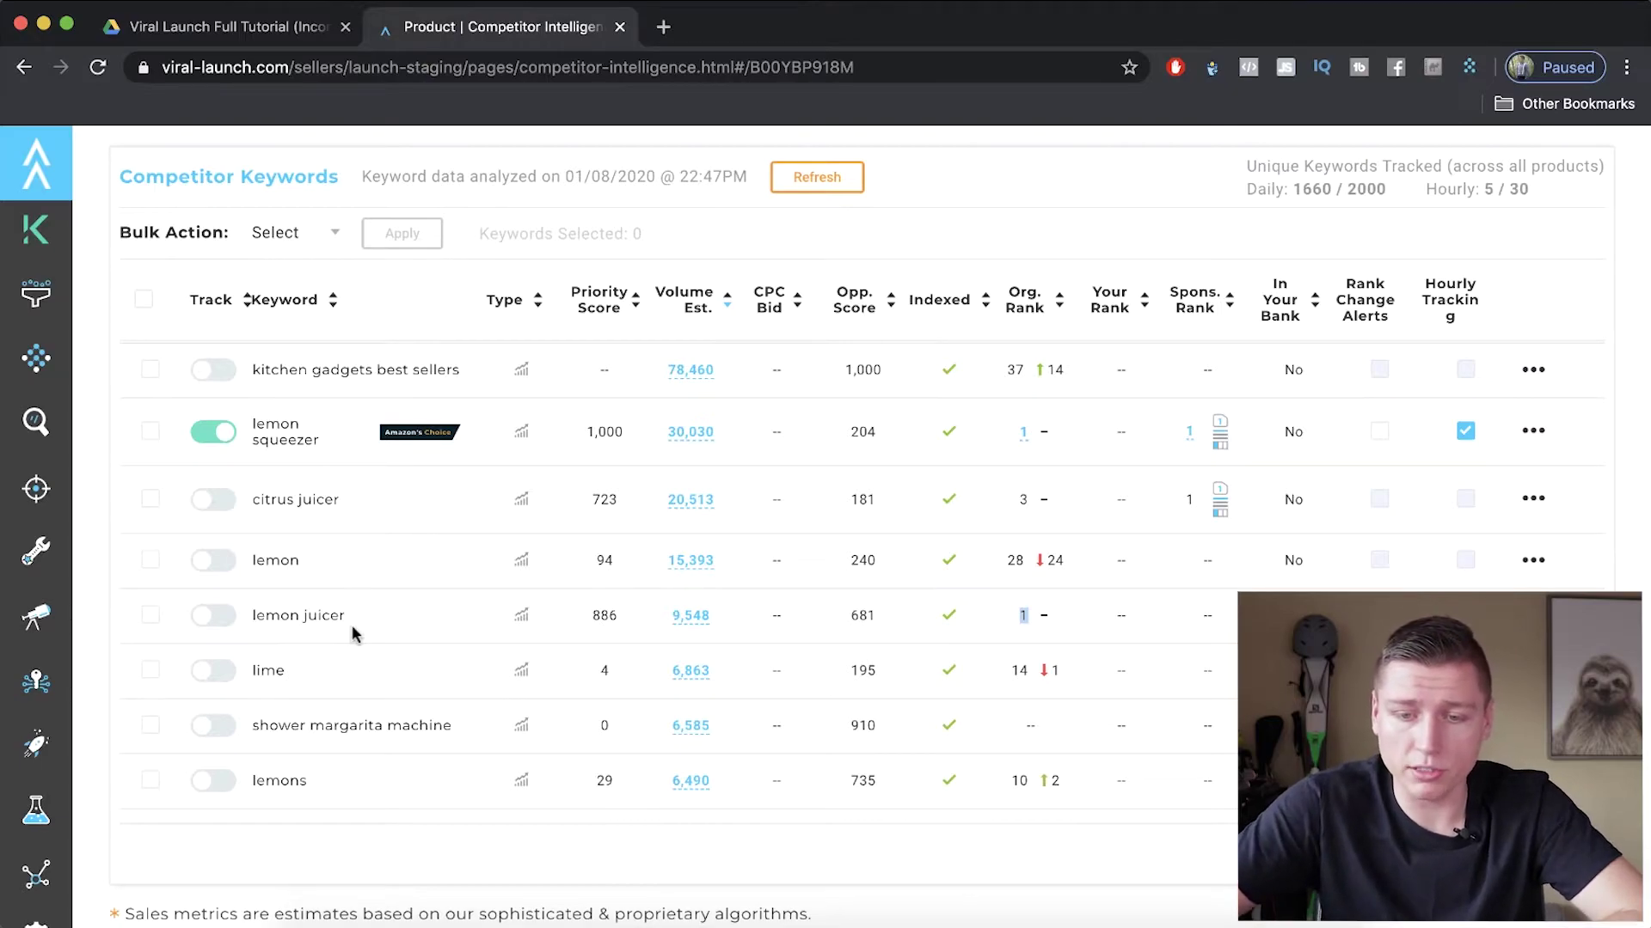
scroll(352, 630, down, 3)
scroll(352, 634, down, 3)
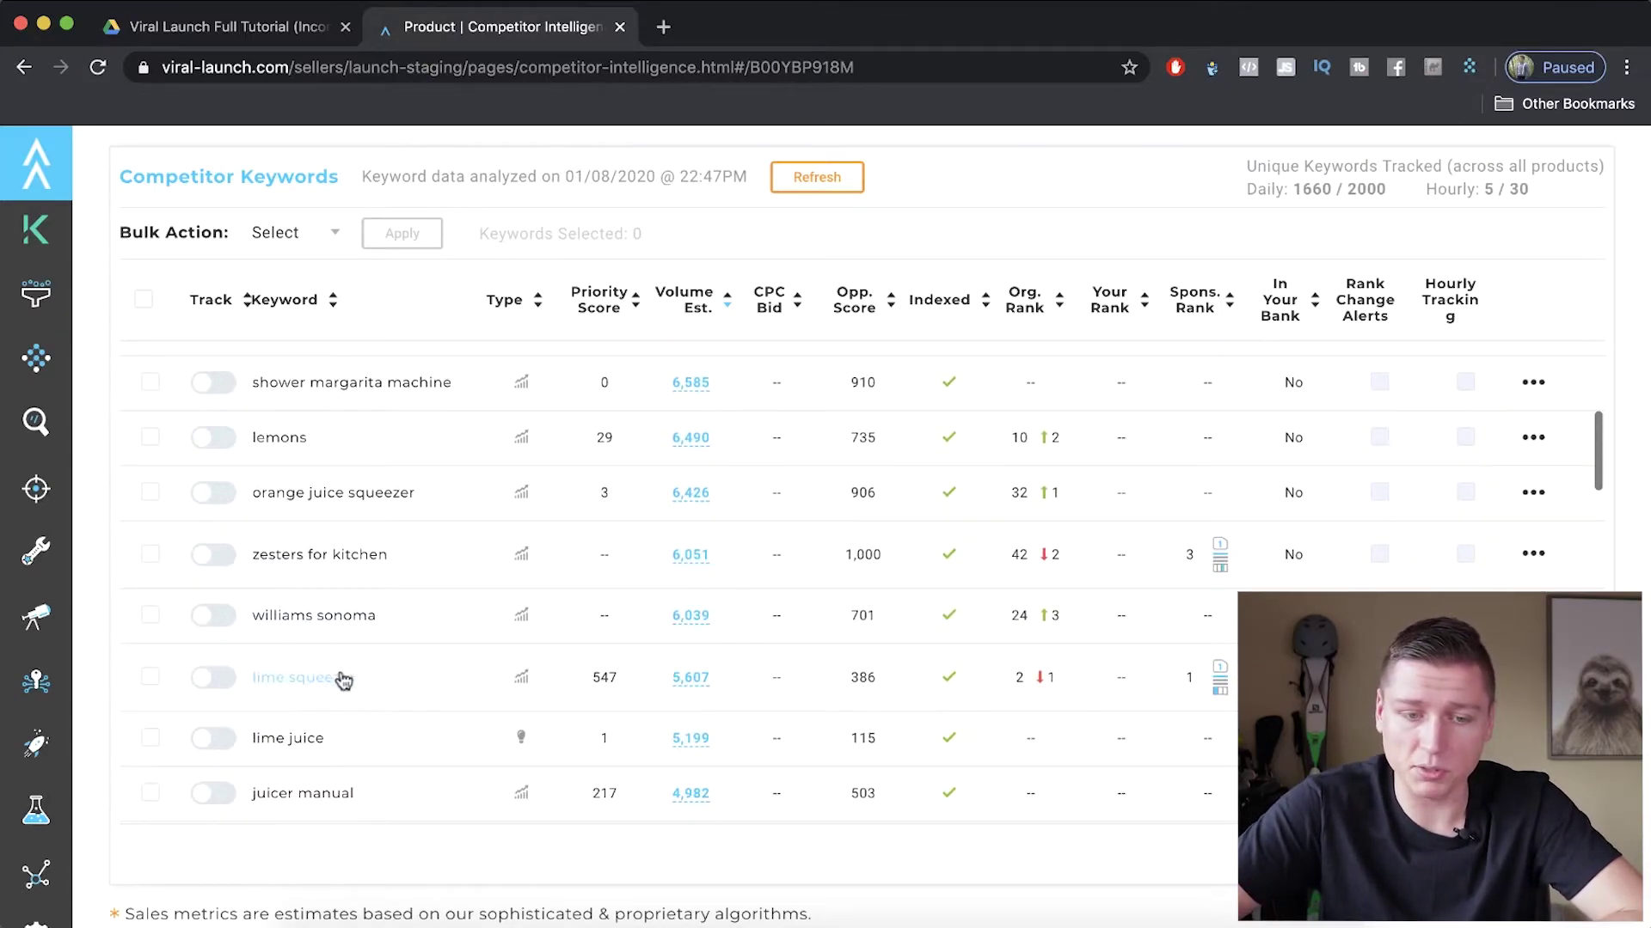
scroll(1017, 684, up, 1)
scroll(1017, 686, down, 5)
scroll(1049, 714, down, 3)
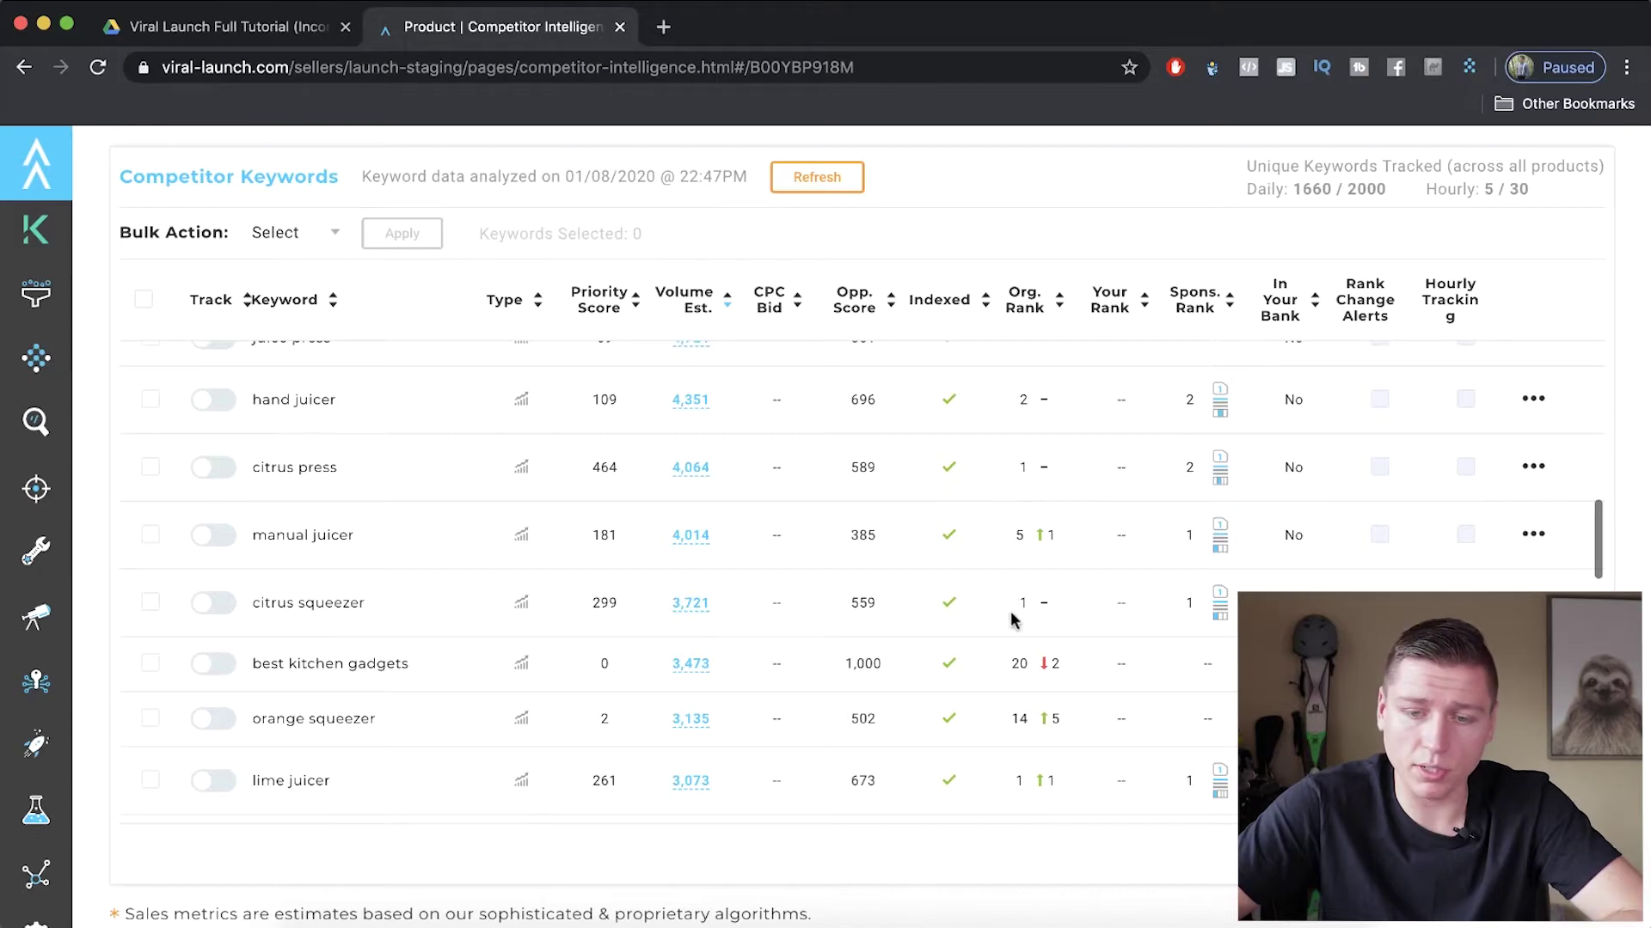
scroll(1009, 784, down, 1)
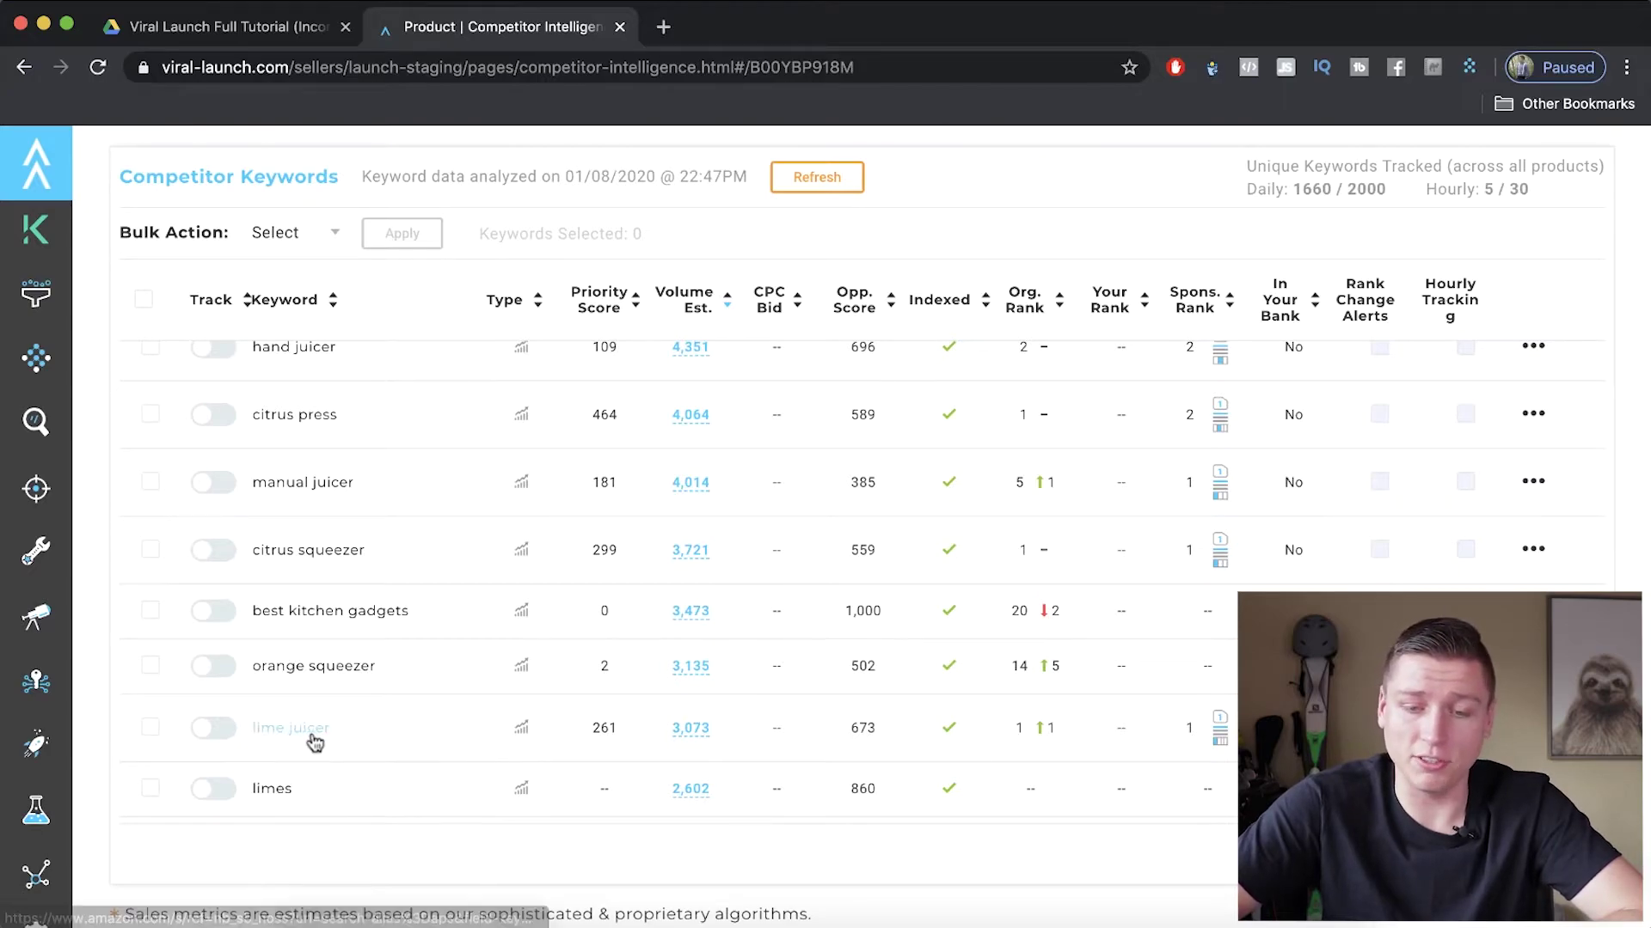
scroll(888, 750, down, 5)
scroll(888, 757, down, 3)
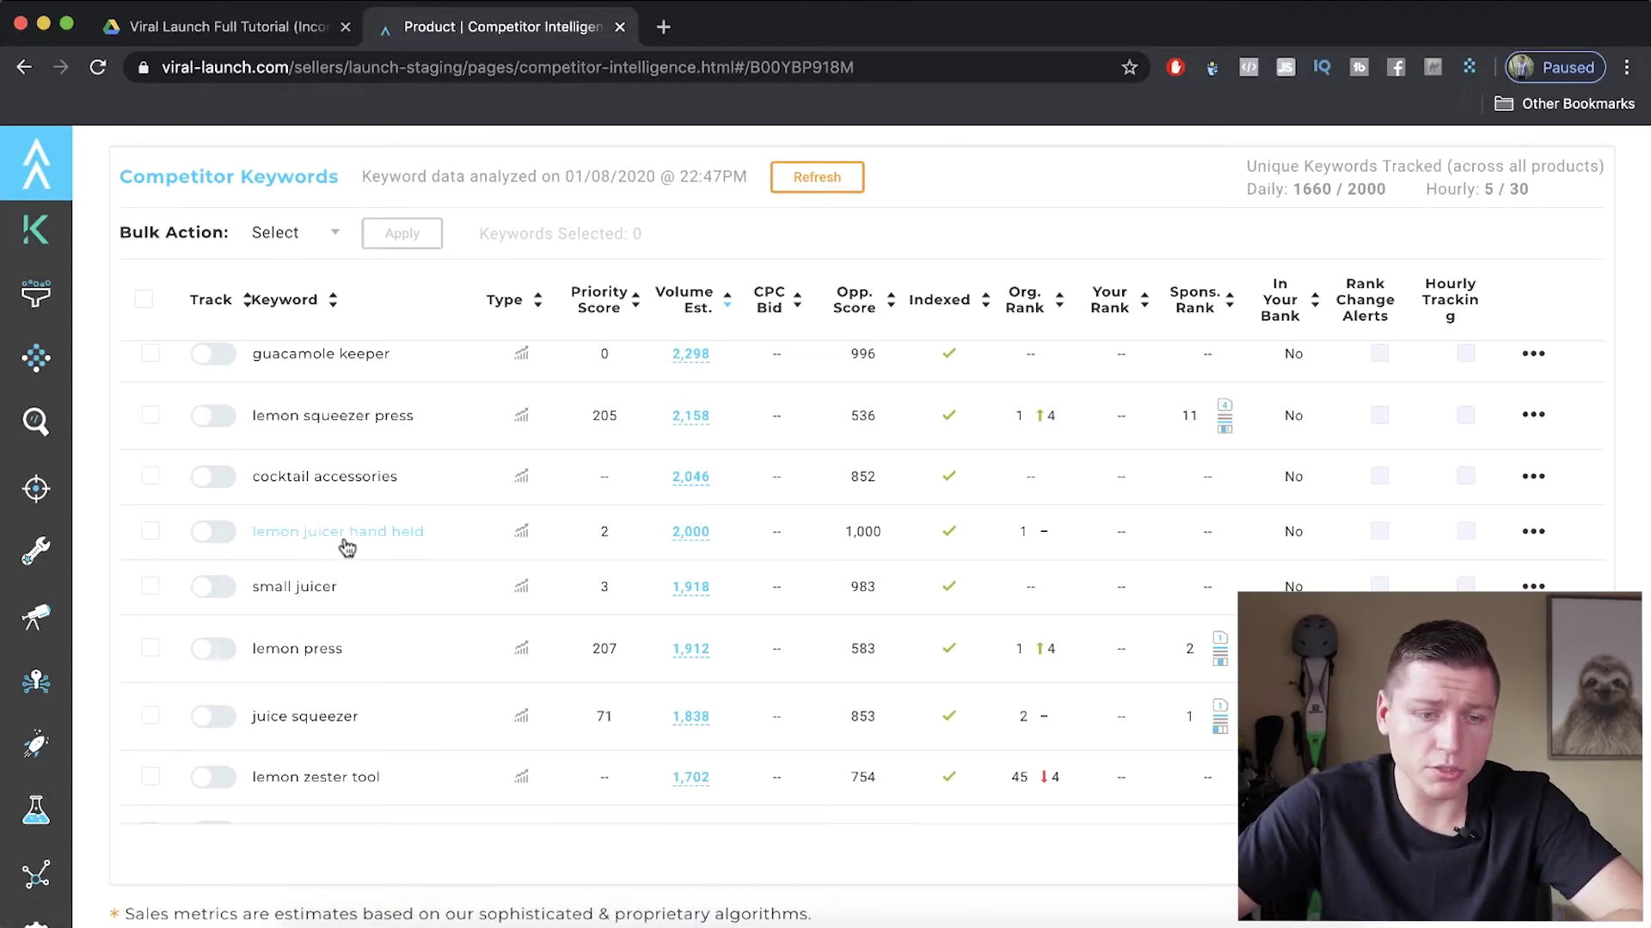
scroll(633, 645, down, 1)
scroll(632, 644, down, 8)
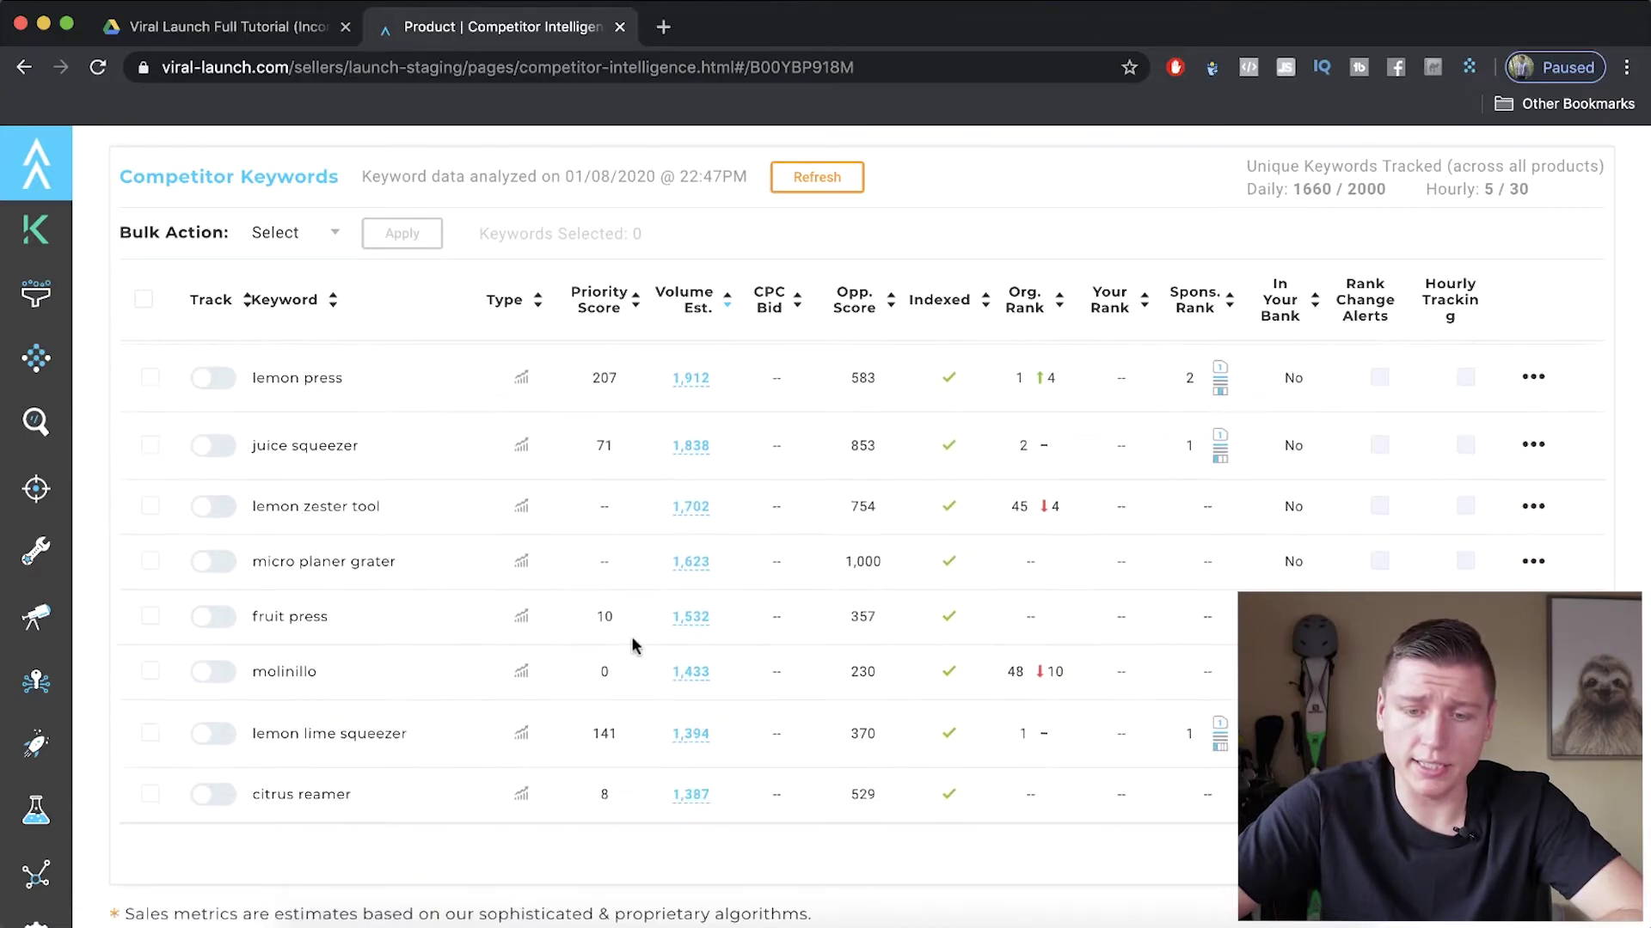
Return to the highest-volume competitor keywords and read the explanation of the Priority Score column.
scroll(633, 644, up, 5)
scroll(632, 643, up, 15)
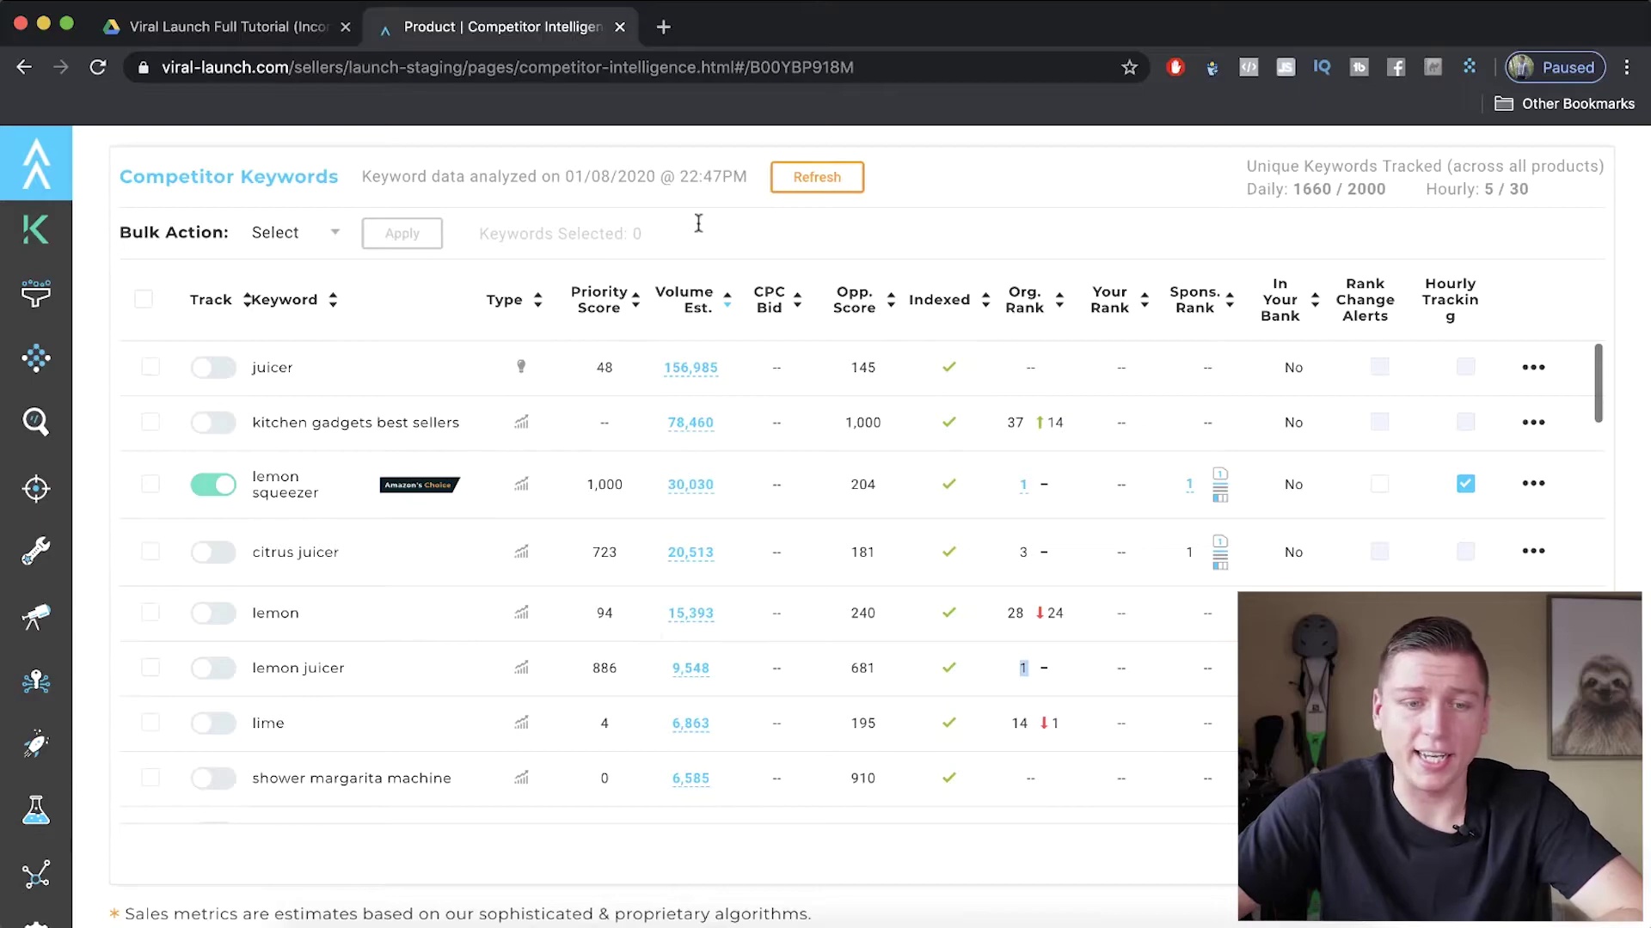
scroll(572, 384, up, 2)
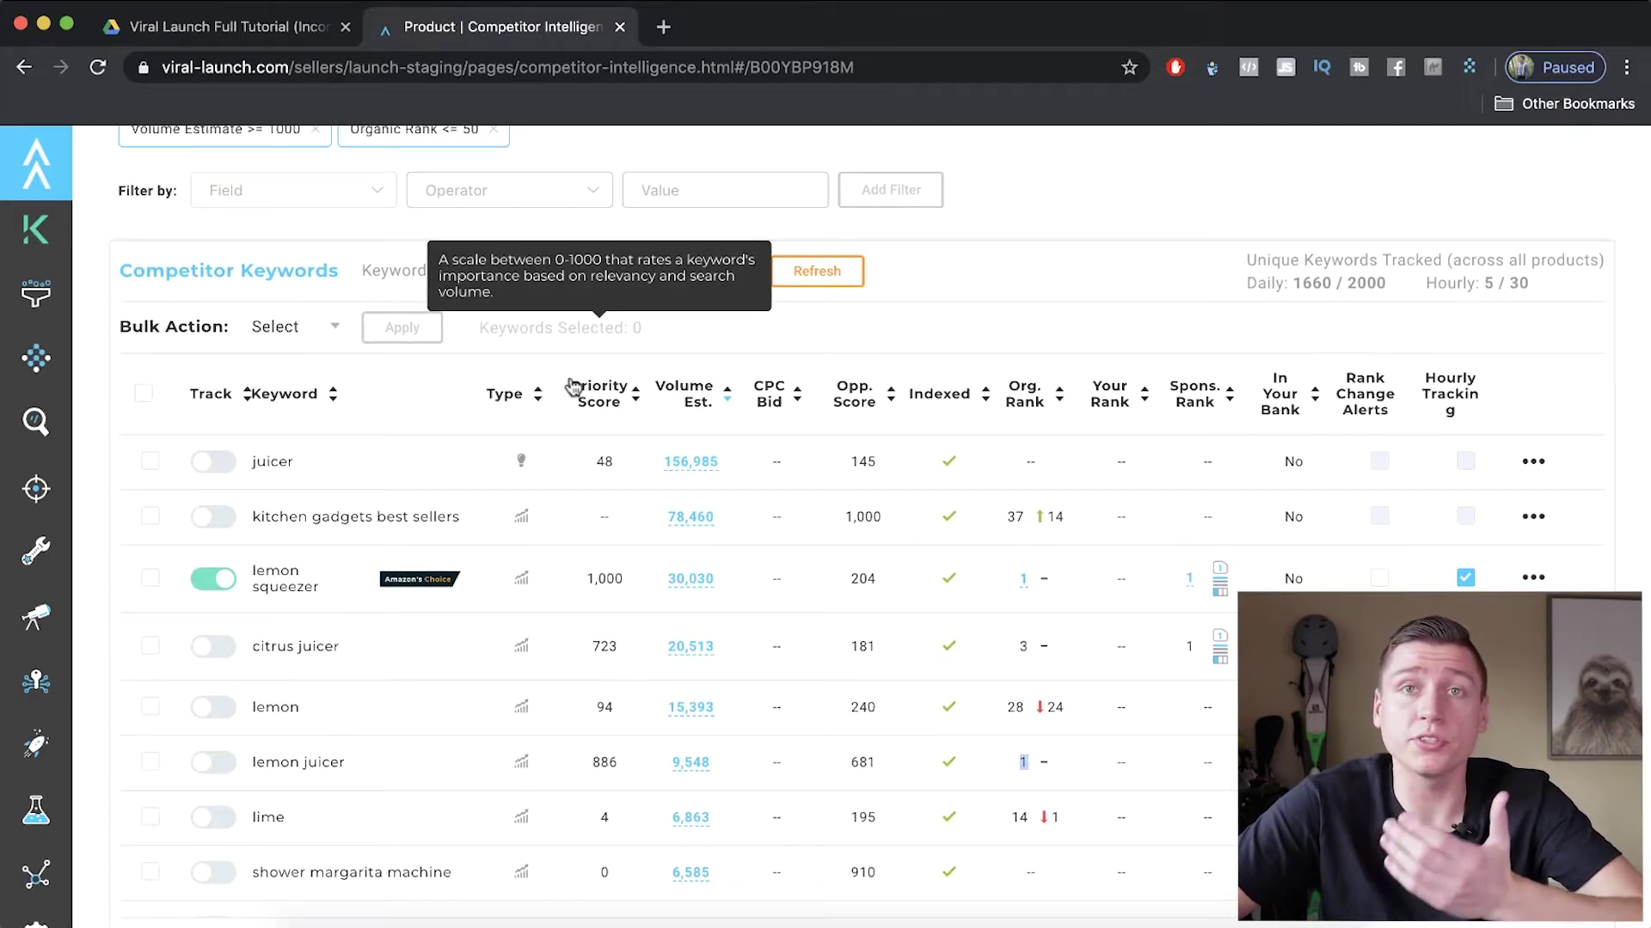
scroll(572, 384, up, 1)
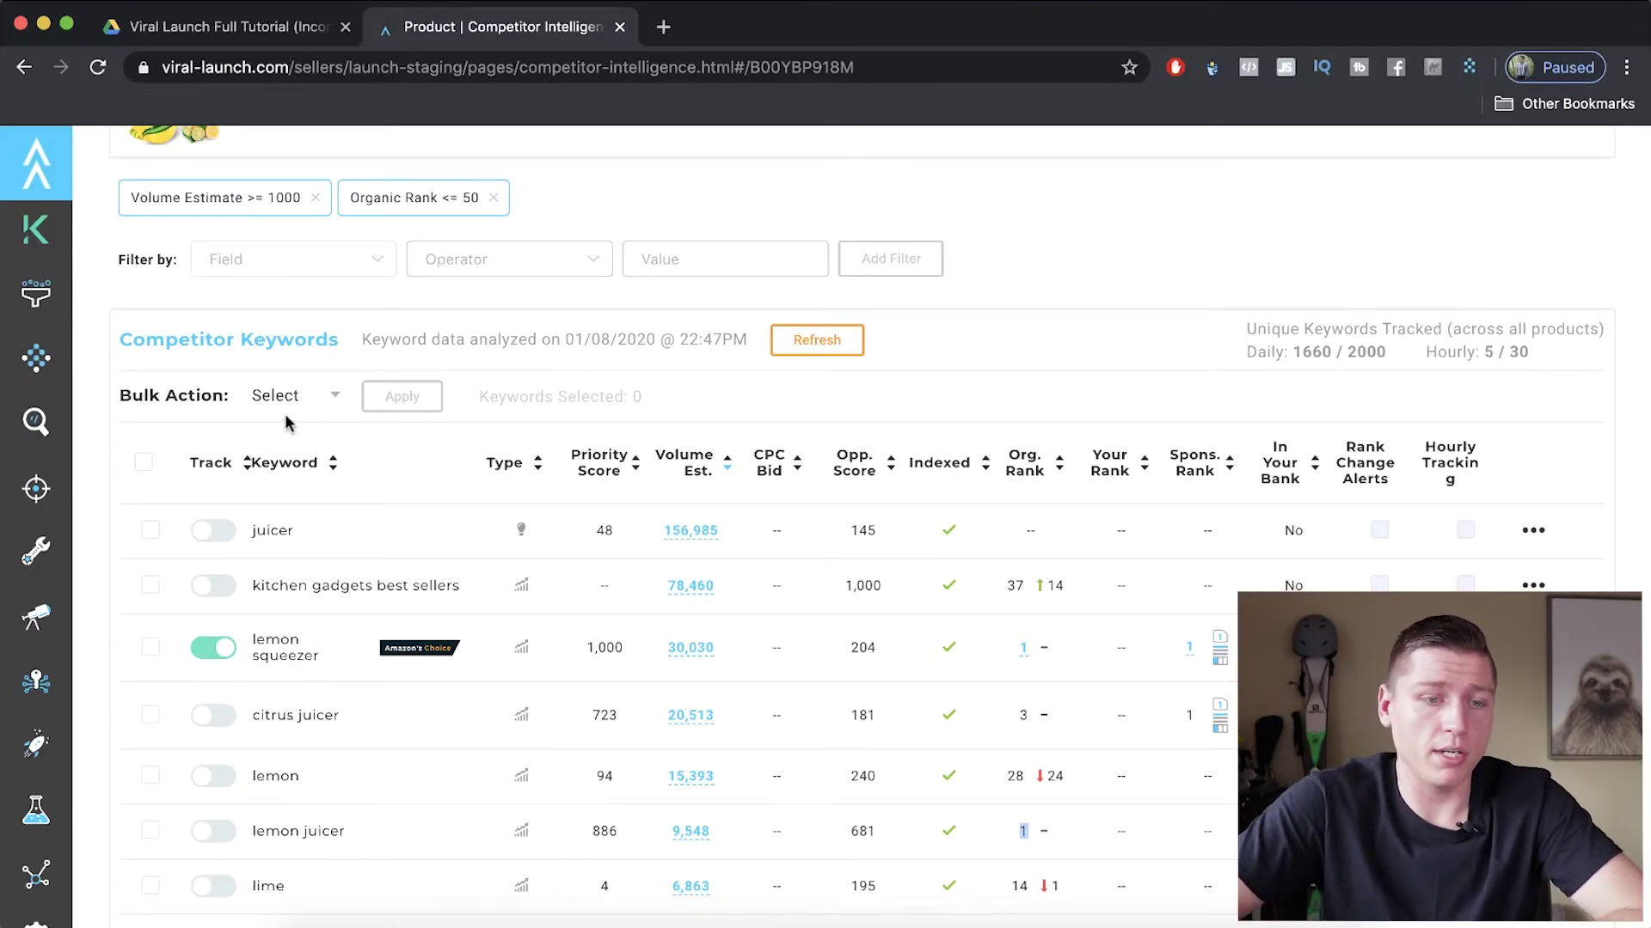
scroll(261, 305, down, 1)
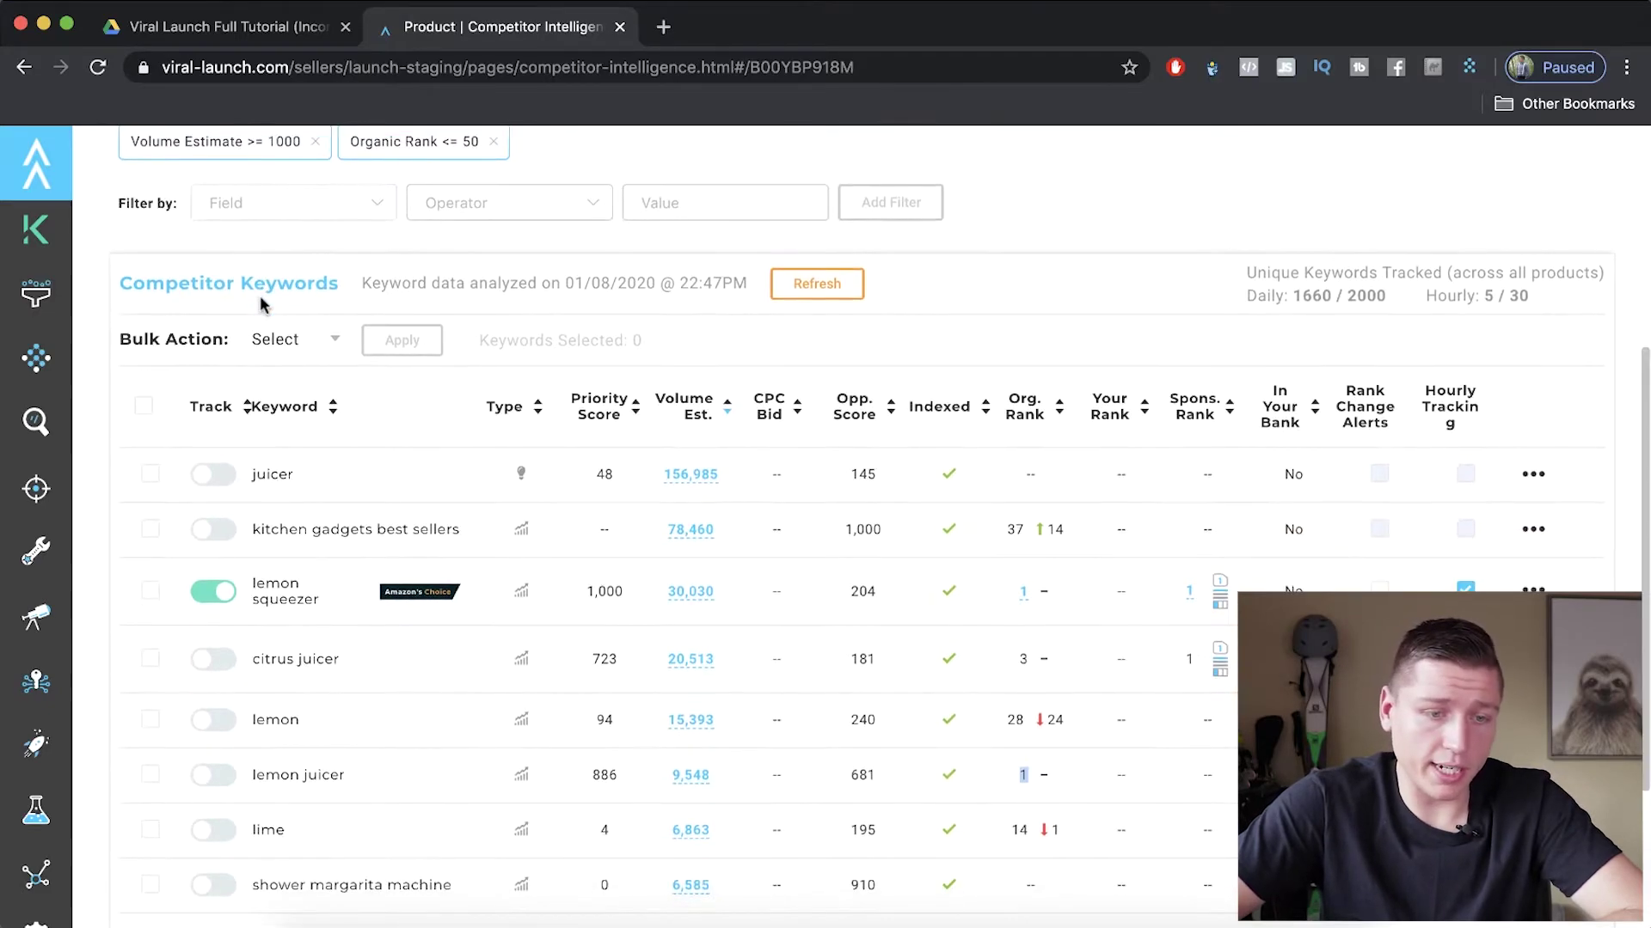
Open the Builder page of Listing Builder.
mouse_move(96, 483)
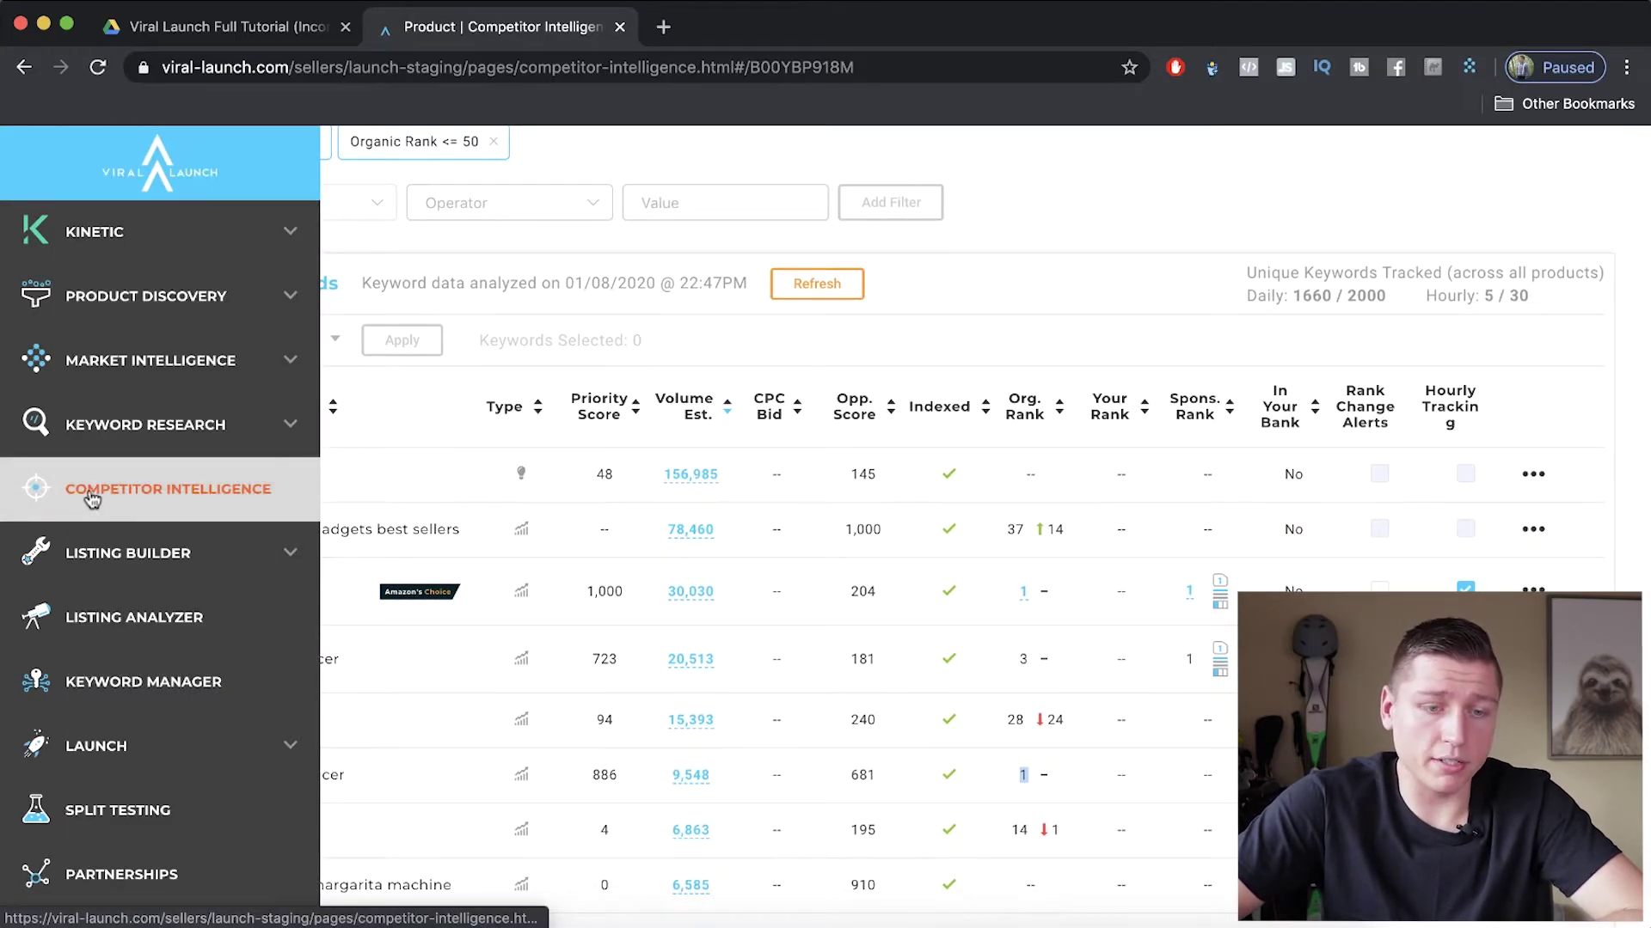
click(135, 559)
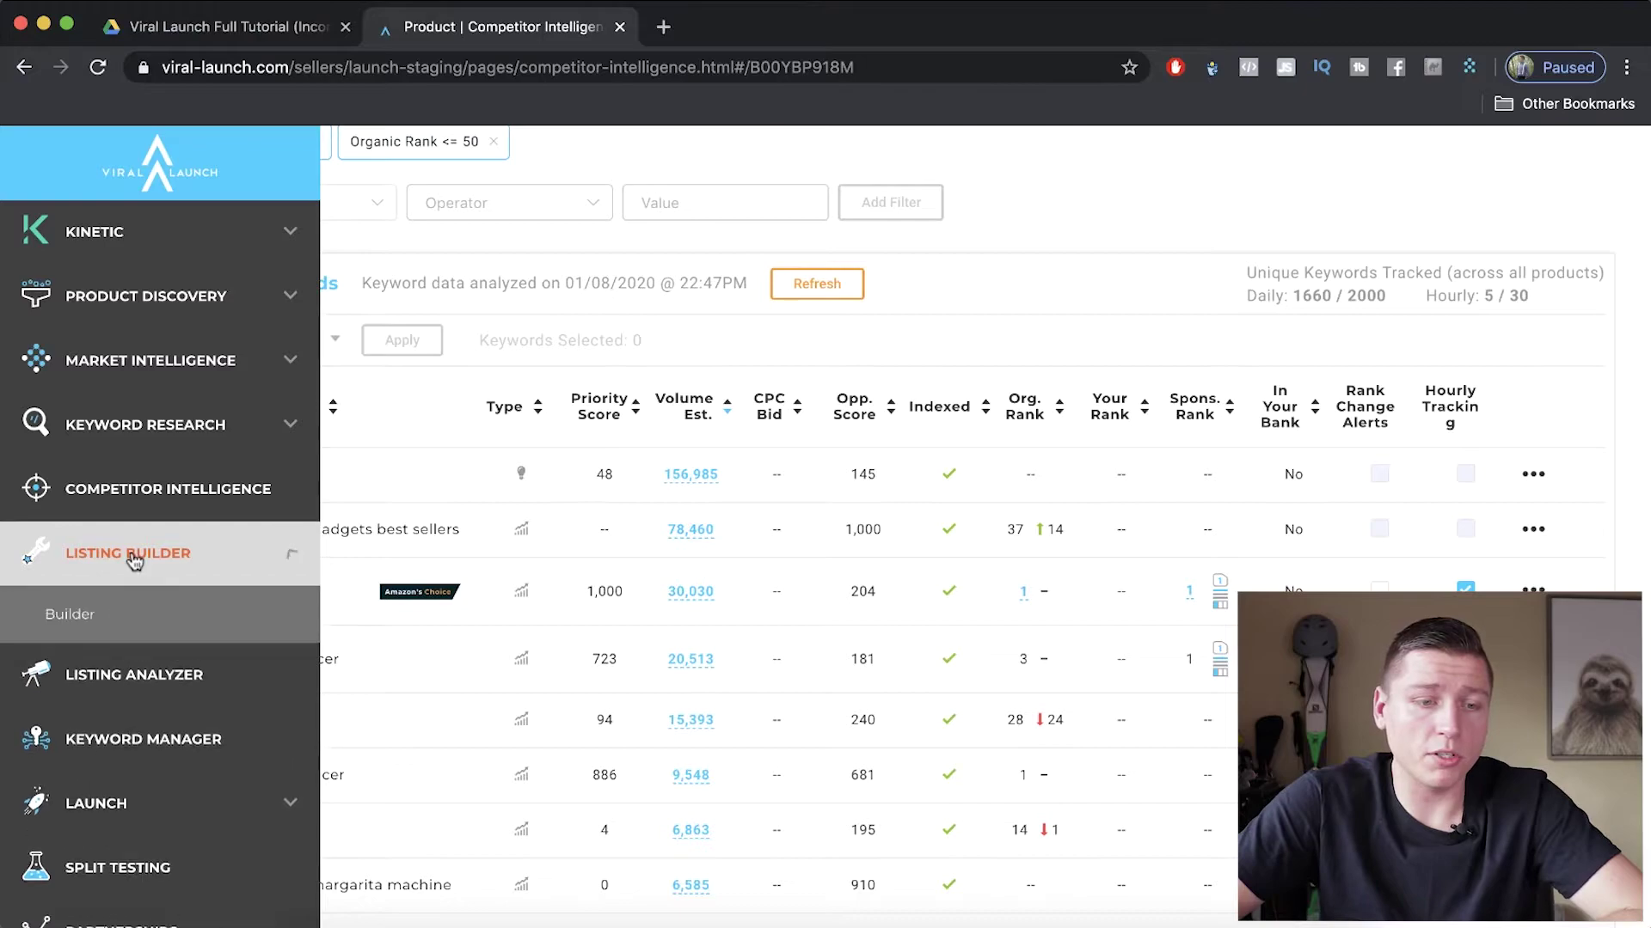
click(83, 622)
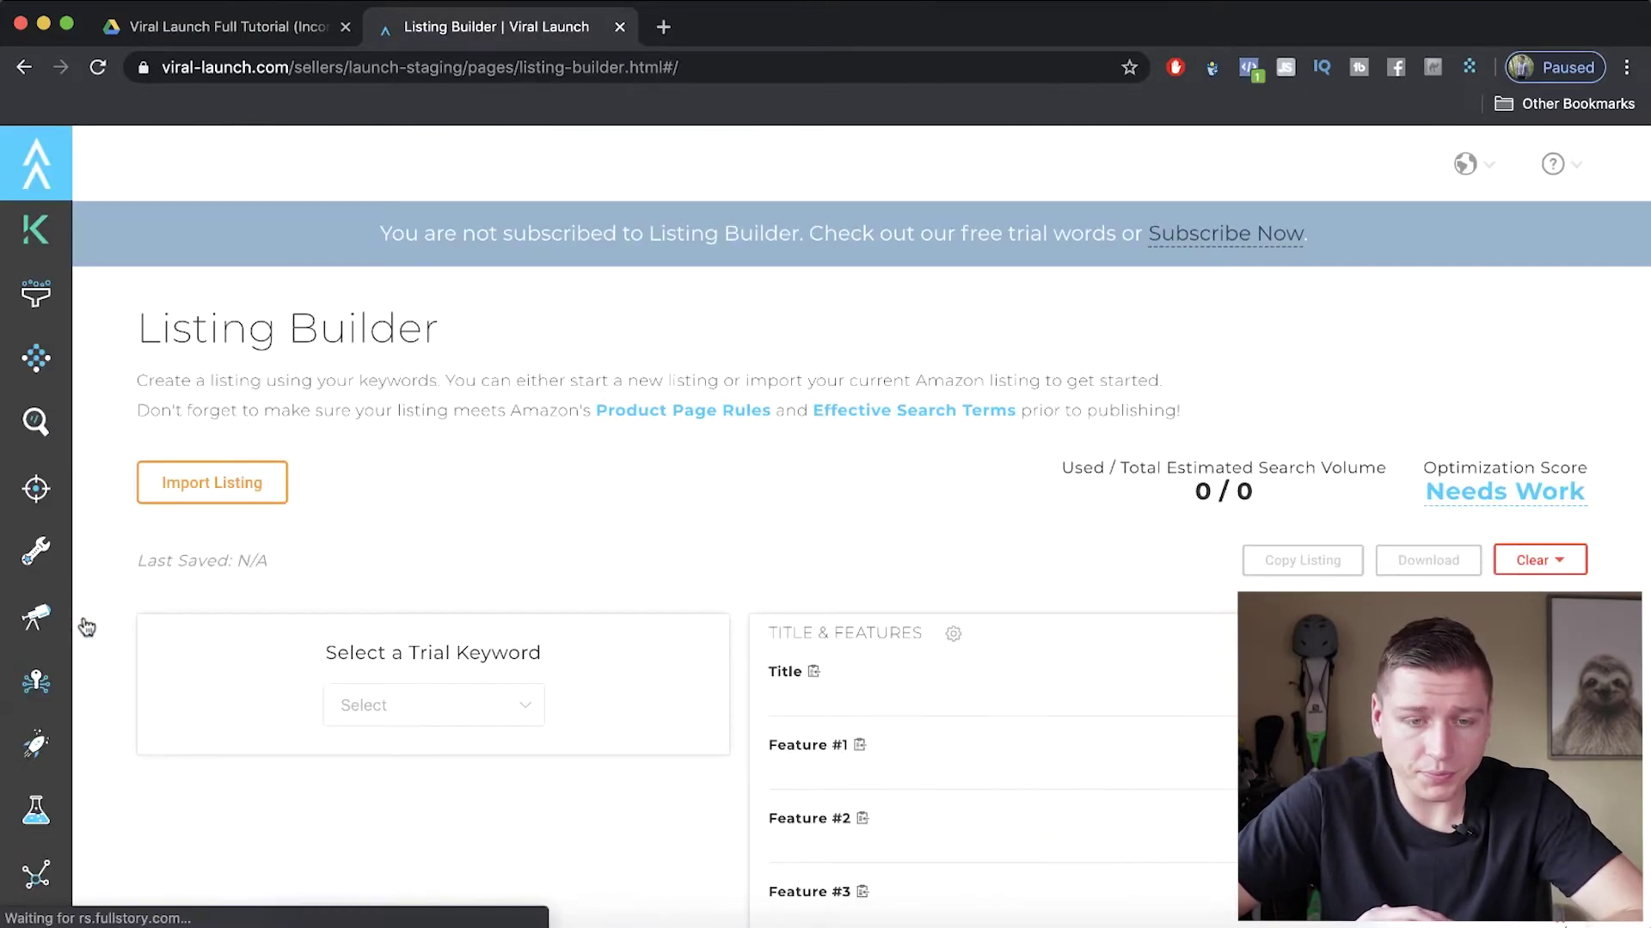
Examine the title, five feature and description fields of the empty listing along with their character limits.
scroll(853, 323, down, 3)
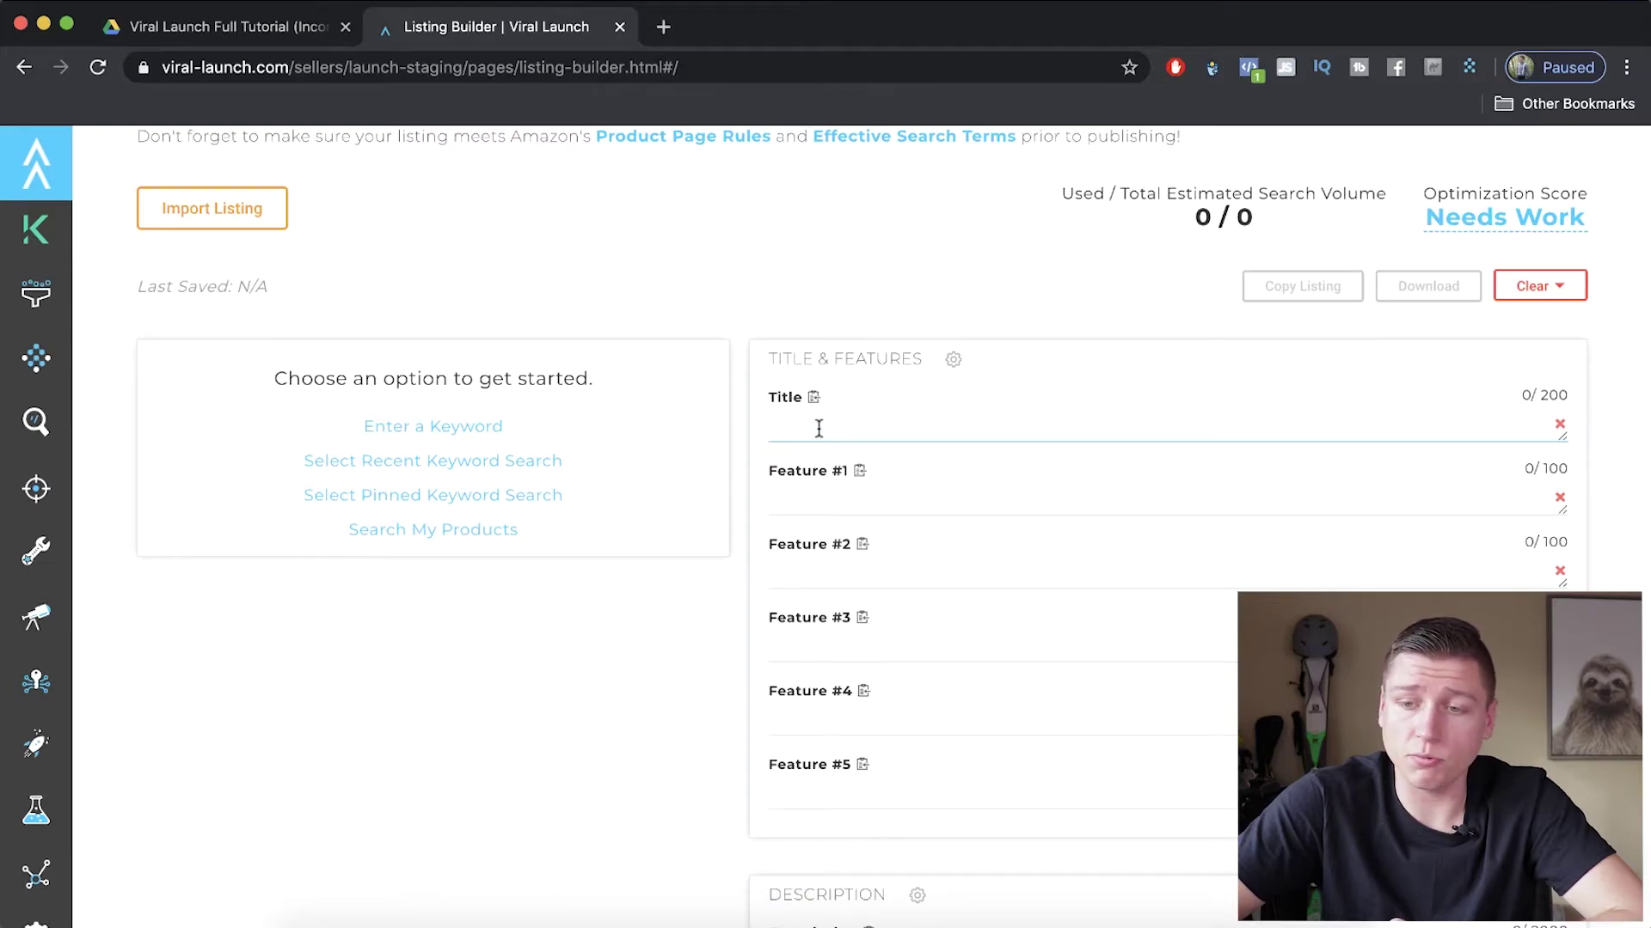
scroll(818, 432, down, 2)
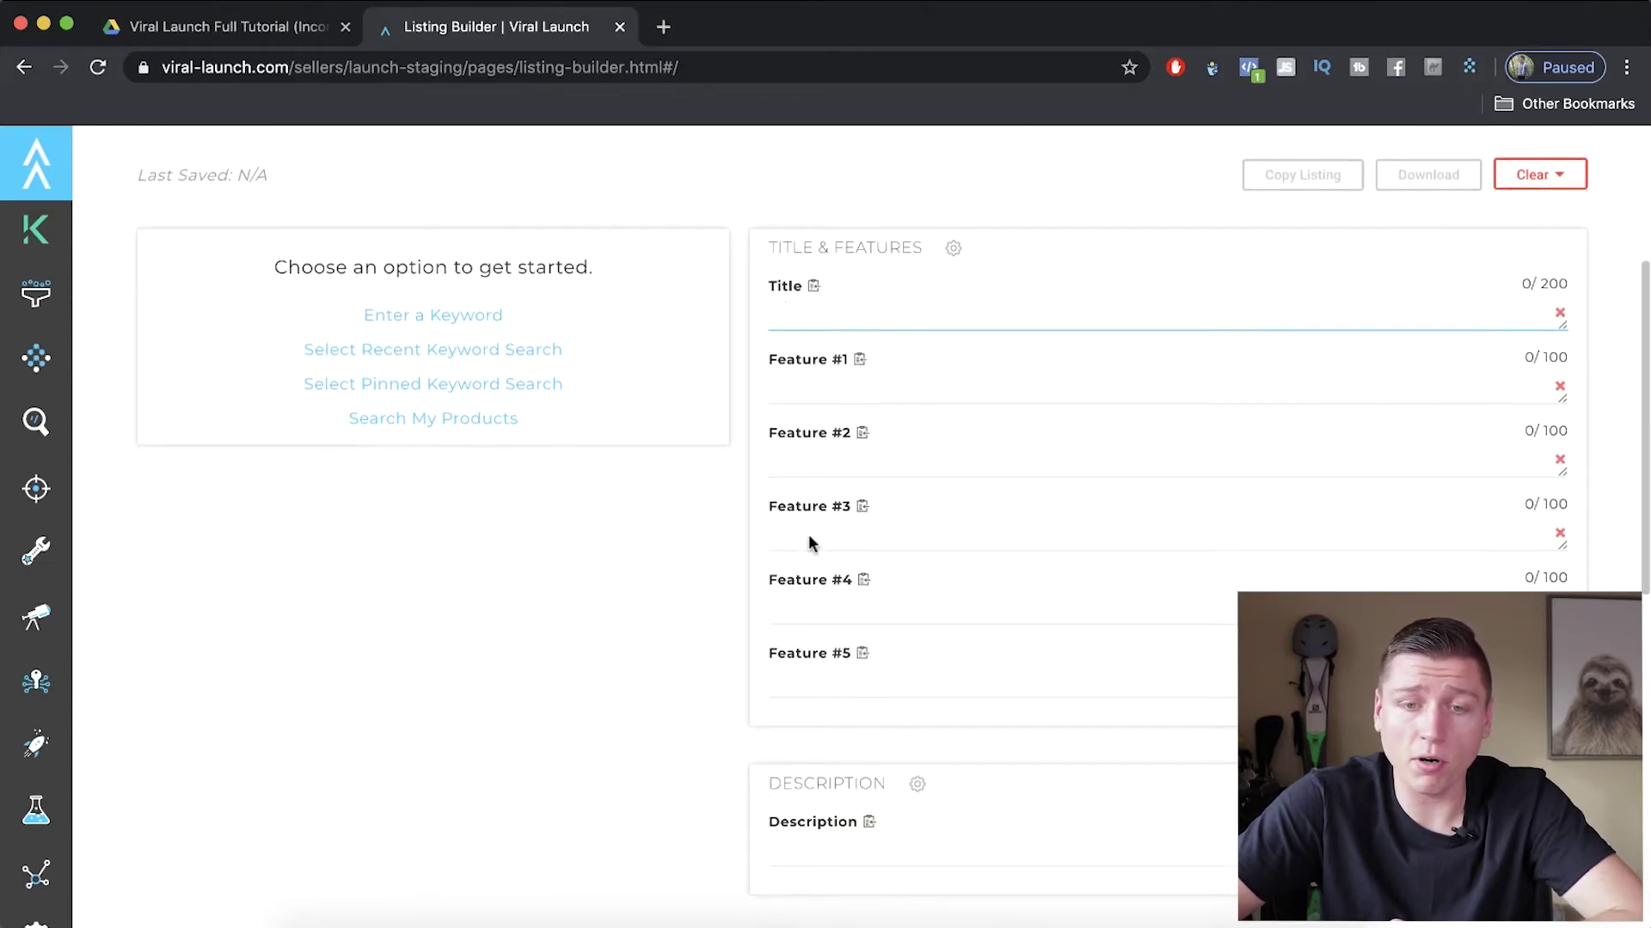
scroll(869, 582, down, 1)
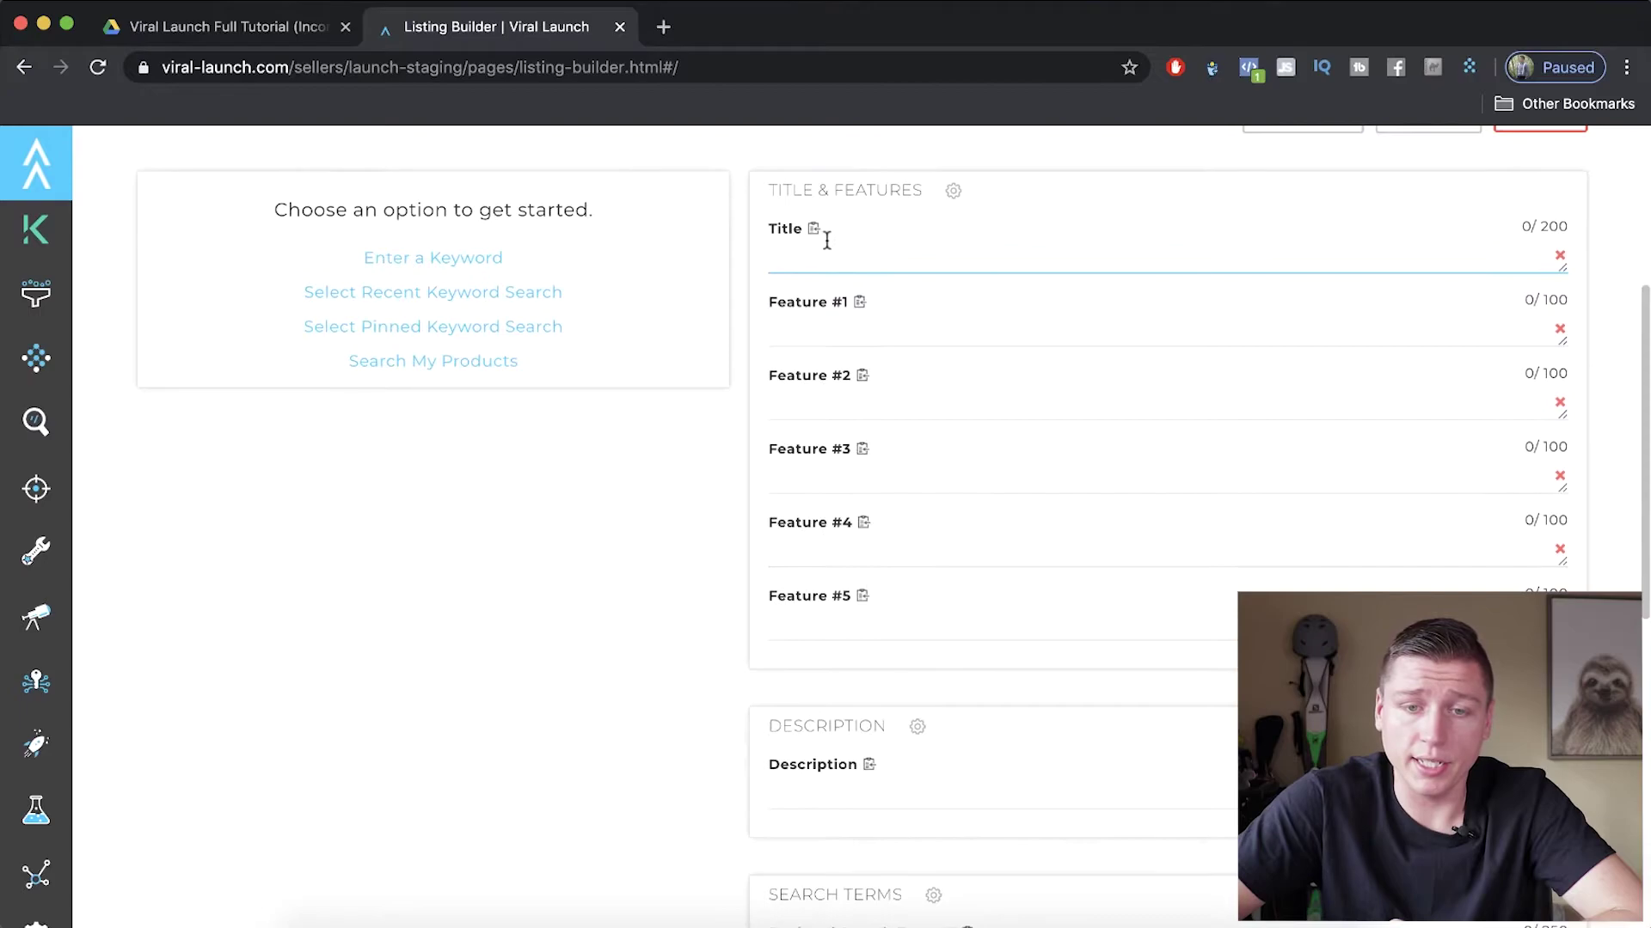
click(841, 333)
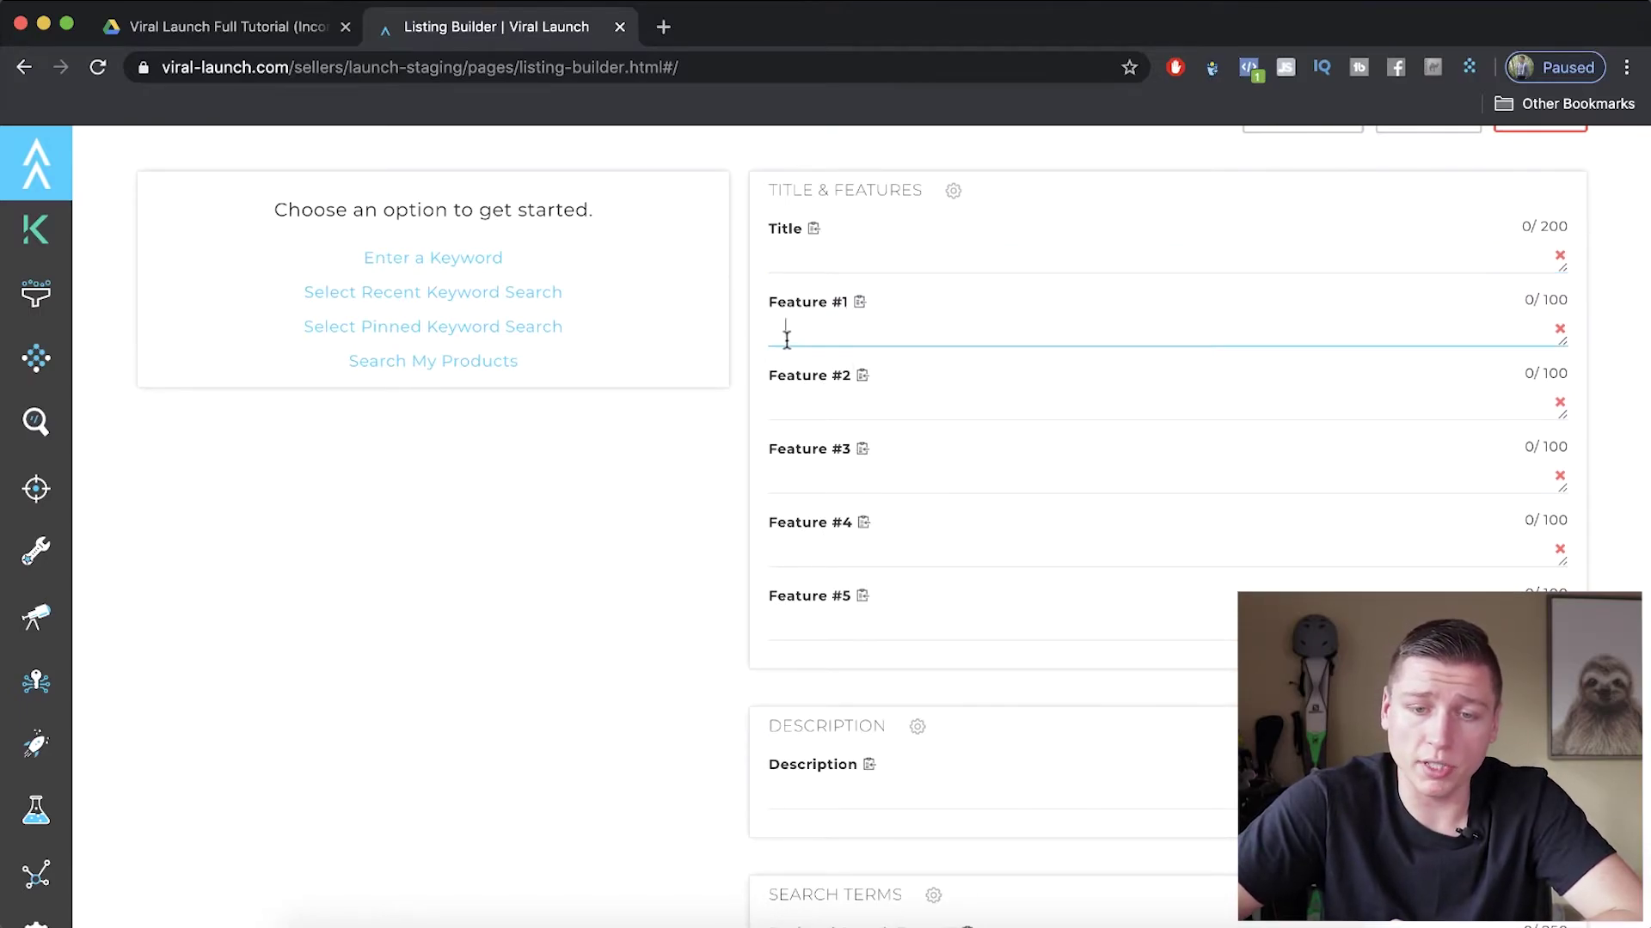
scroll(805, 614, down, 1)
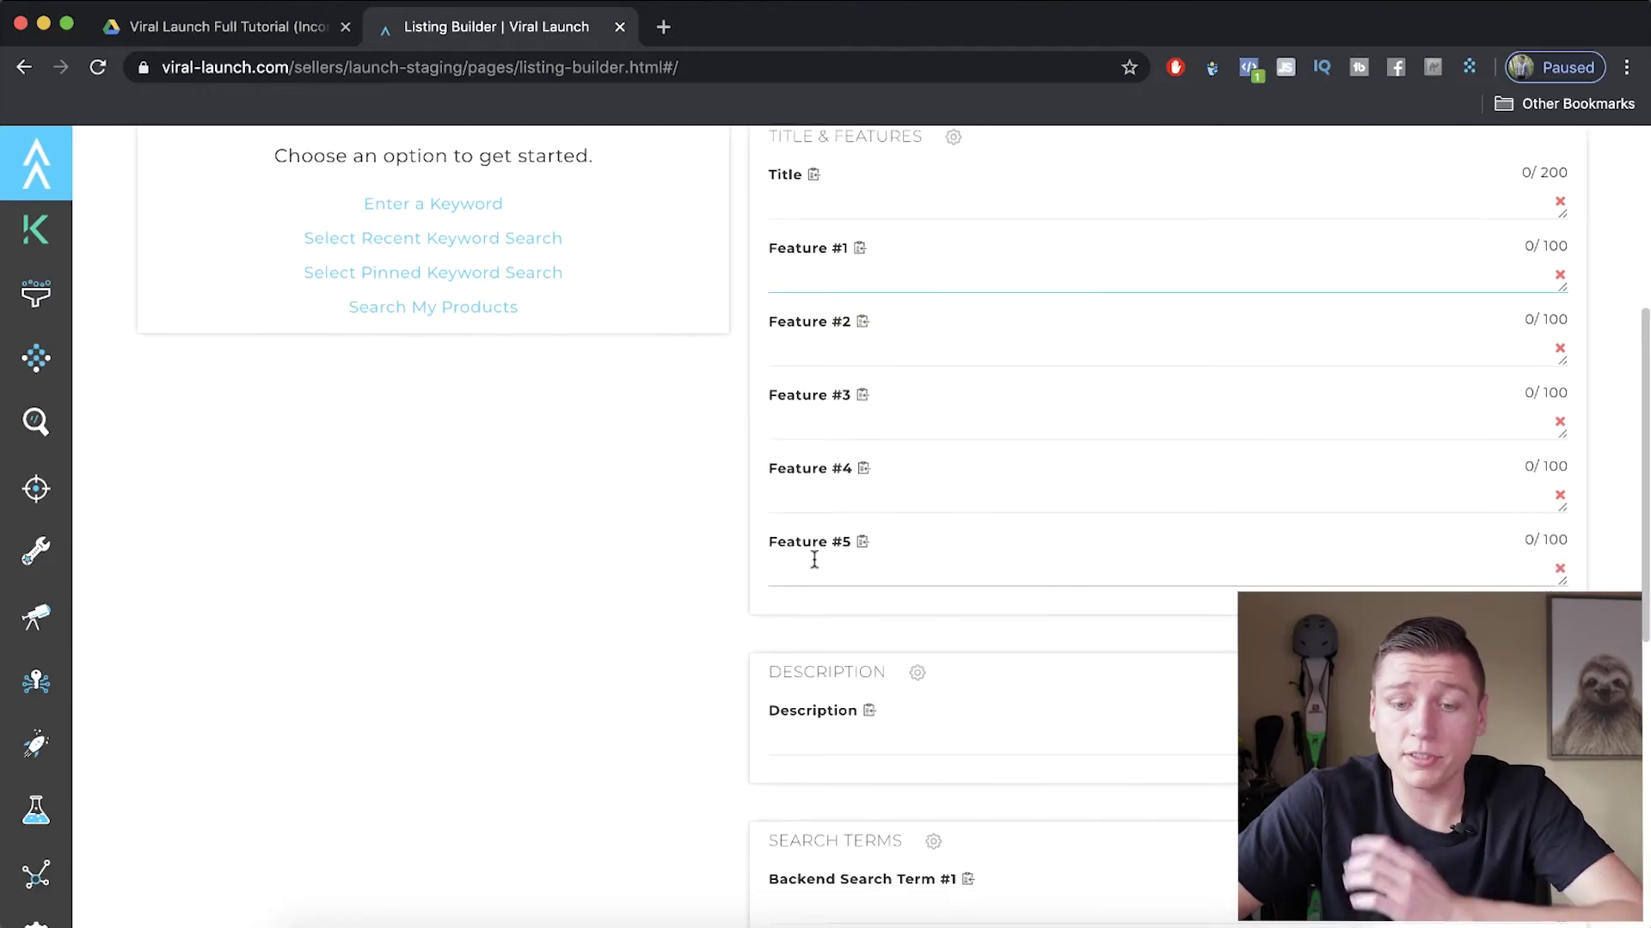
scroll(815, 560, down, 2)
click(807, 595)
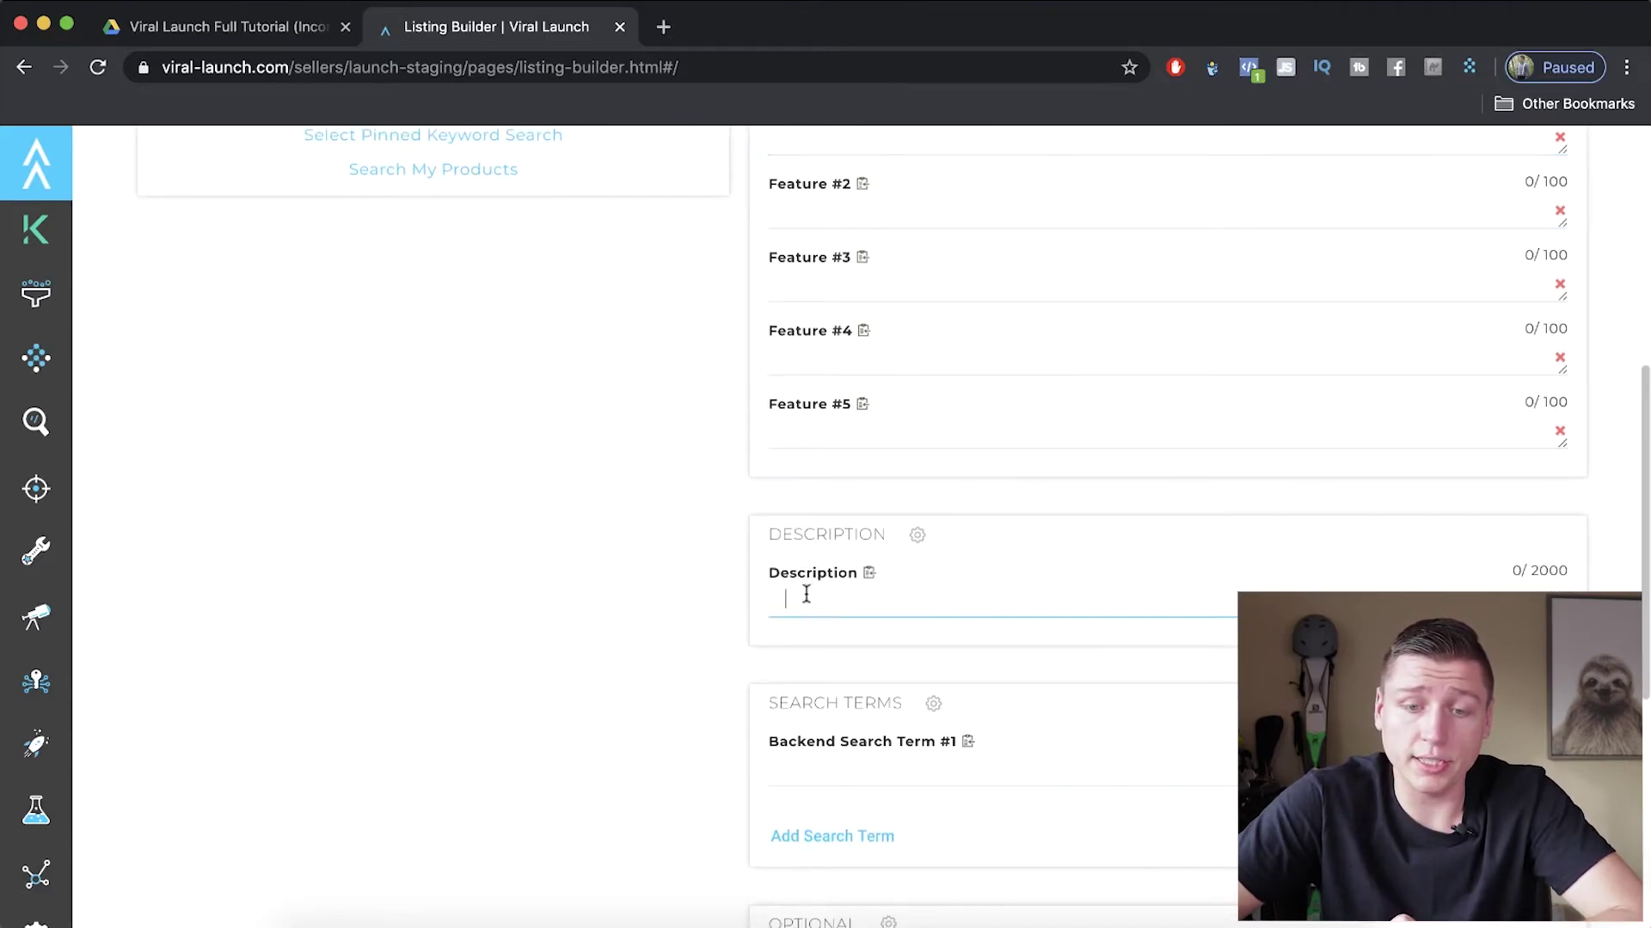
scroll(807, 595, down, 1)
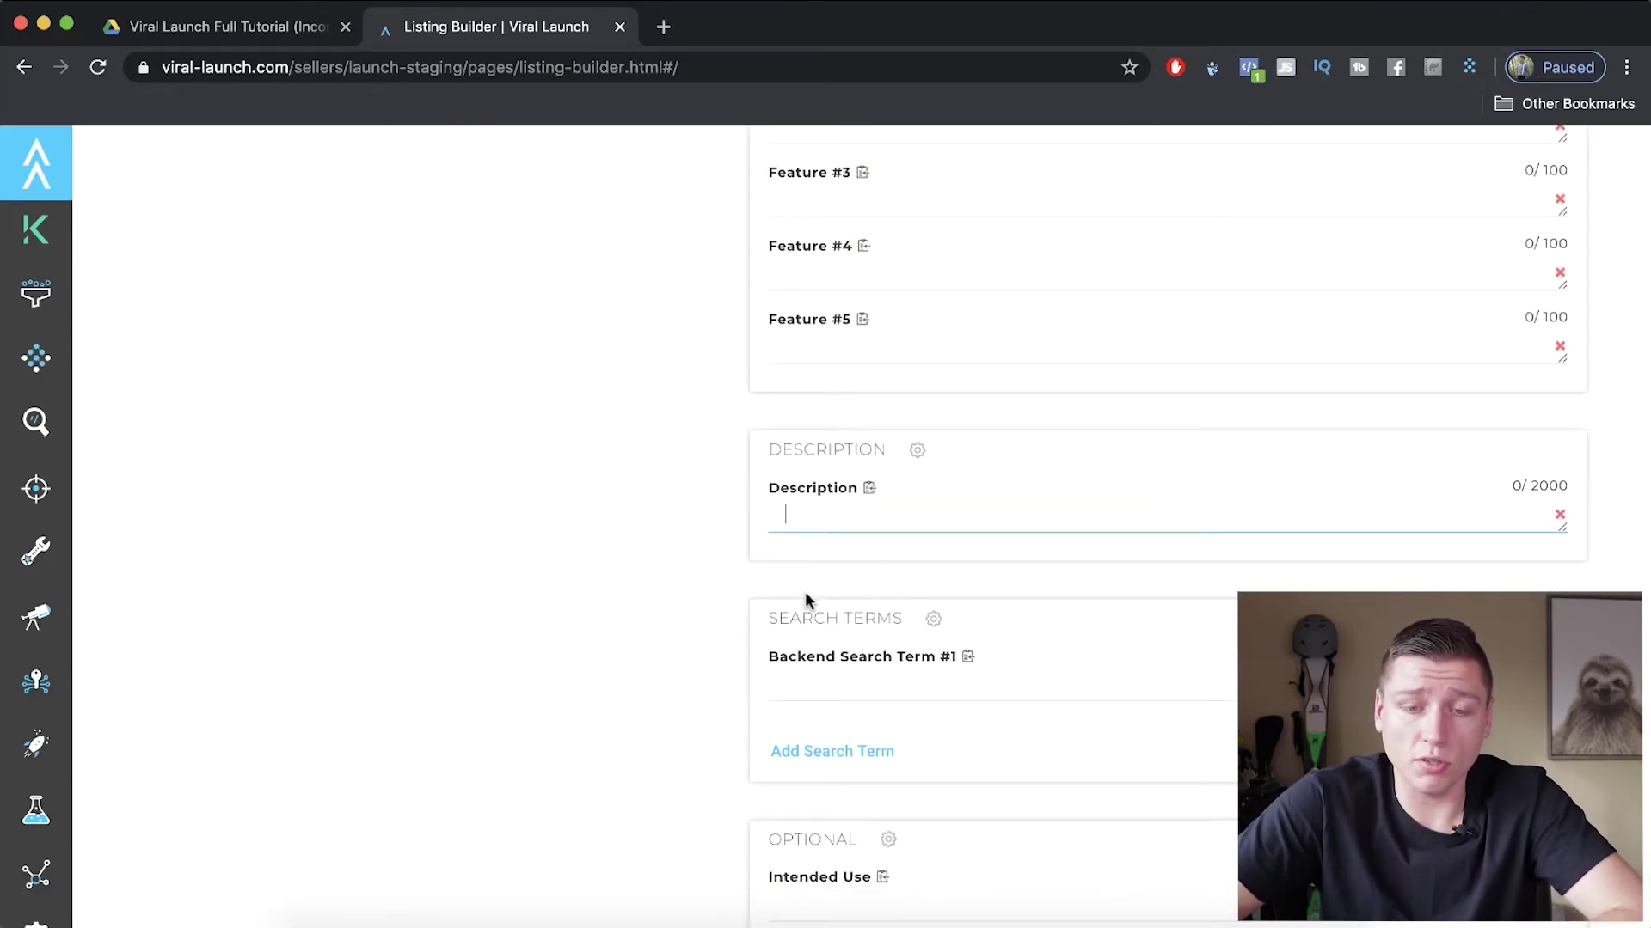
Add Backend Search Term fields #2 to #5 to the listing's search terms section.
scroll(806, 595, down, 2)
click(814, 527)
click(806, 599)
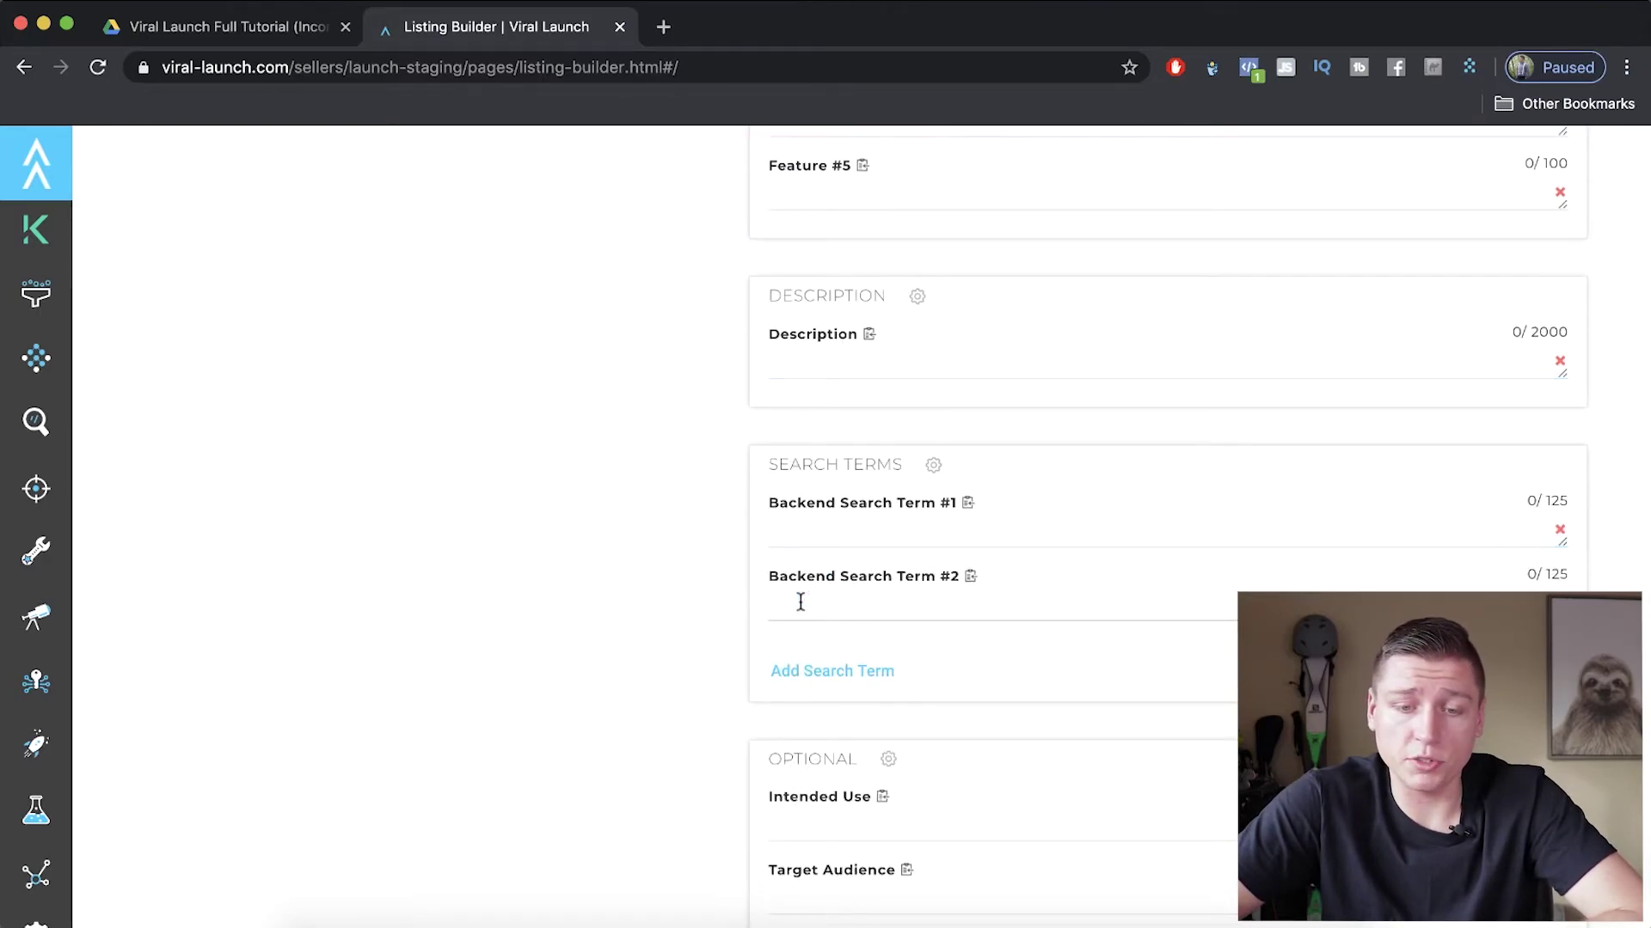
click(801, 688)
click(794, 743)
click(792, 812)
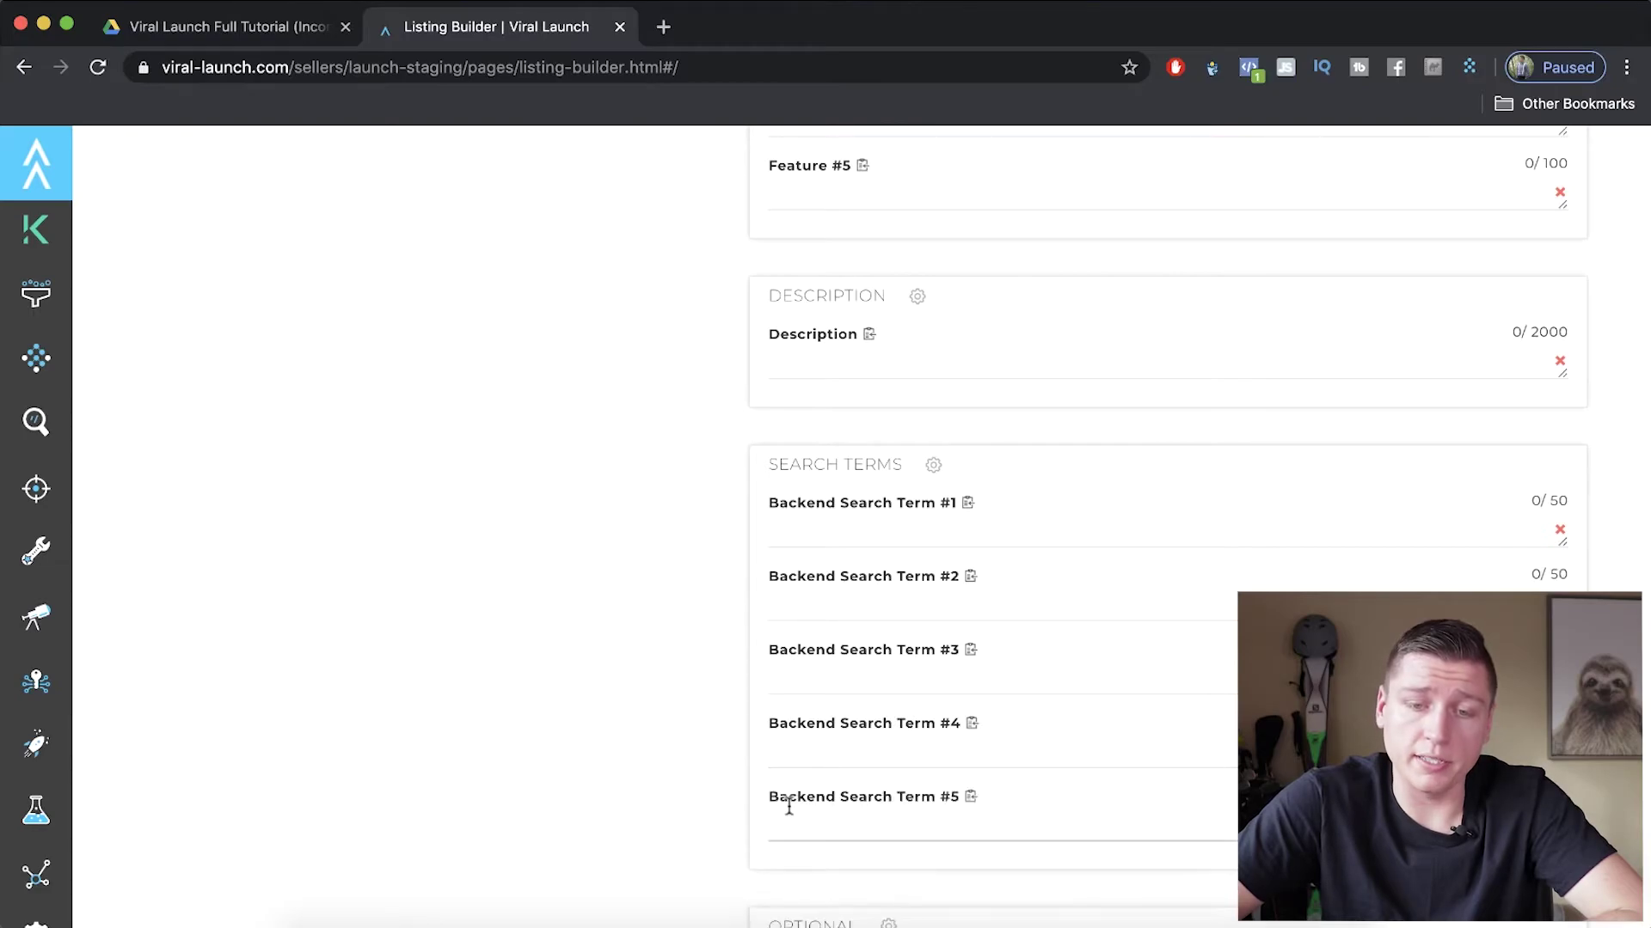
scroll(771, 585, down, 1)
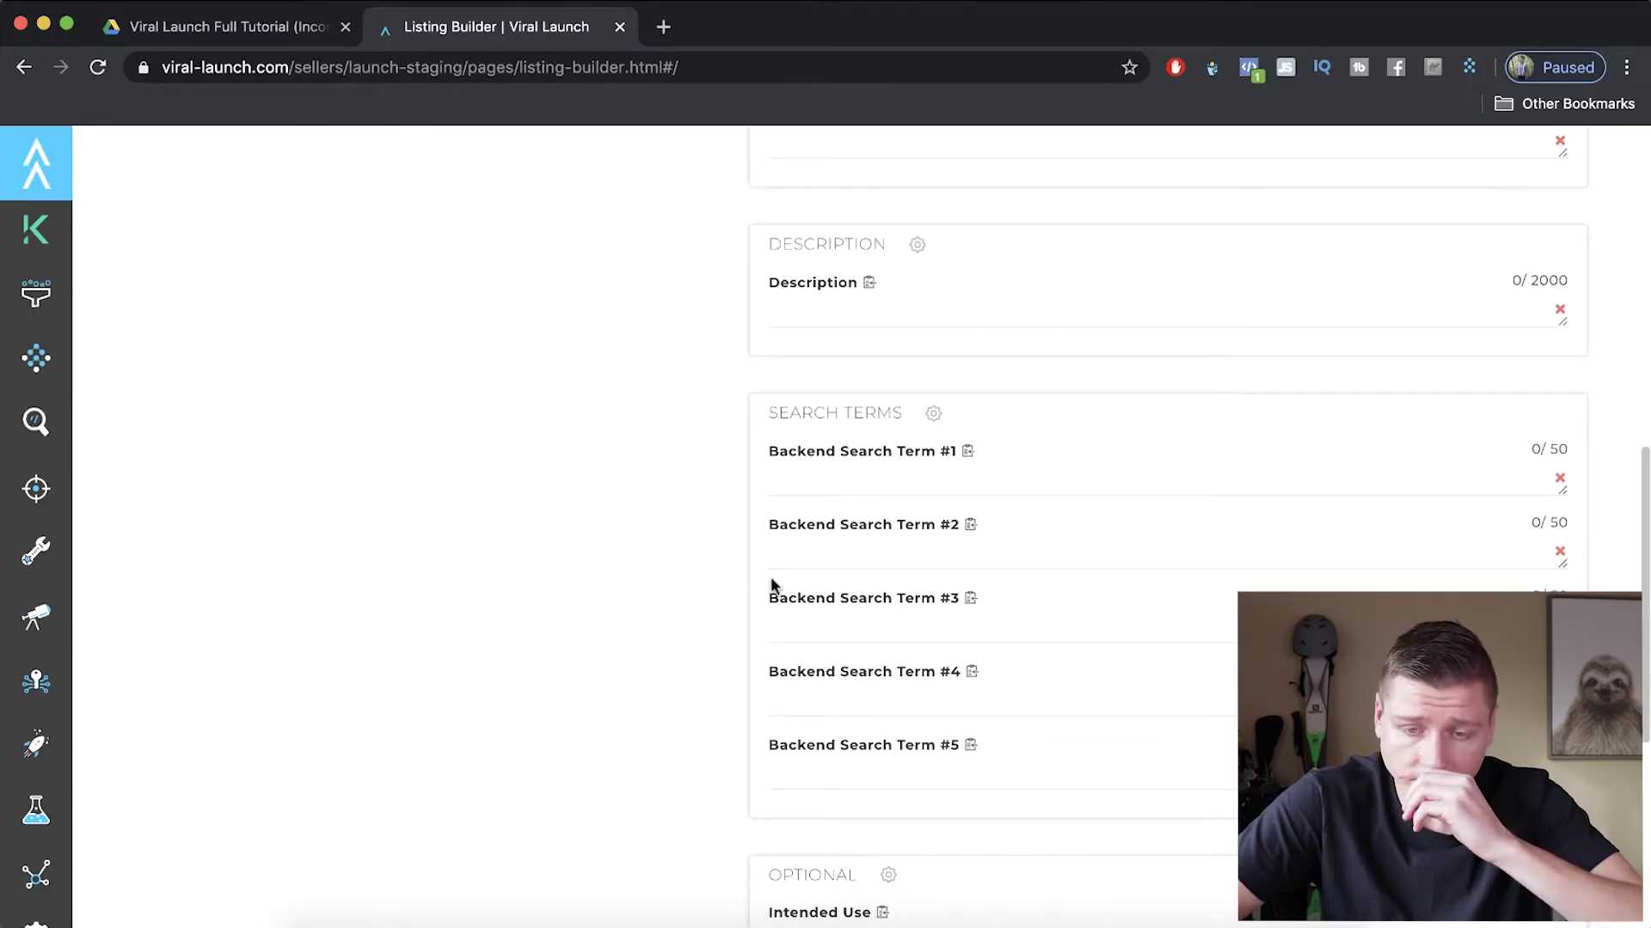
click(841, 482)
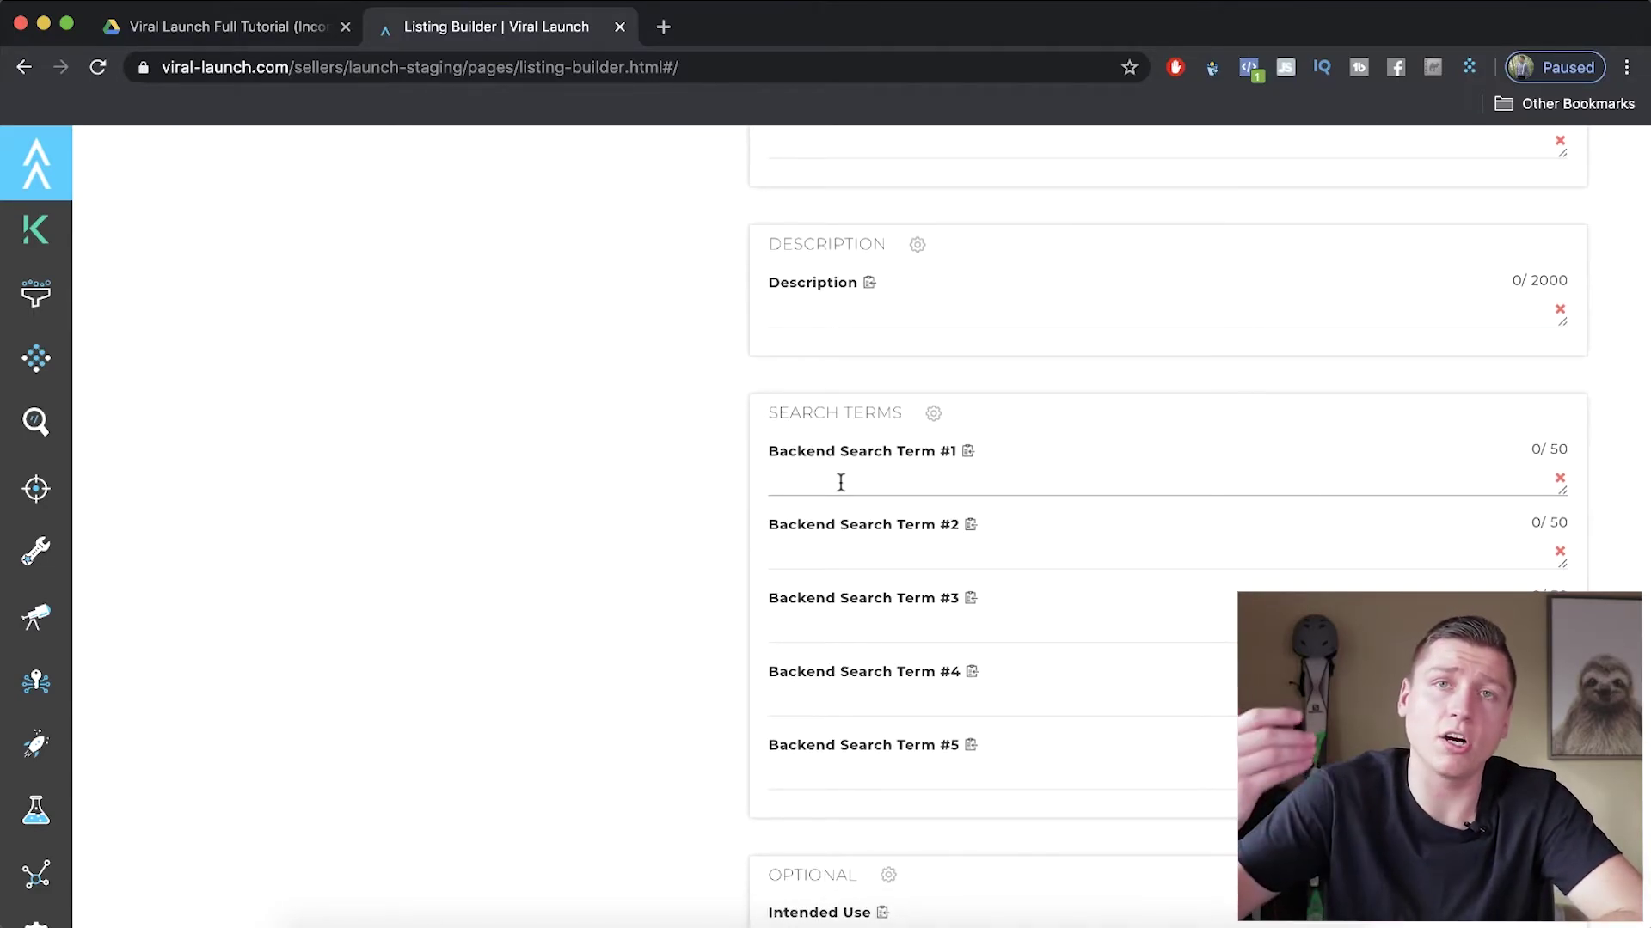
Add Subject Matter fields #2 to #4 to the listing's optional section.
scroll(841, 482, down, 6)
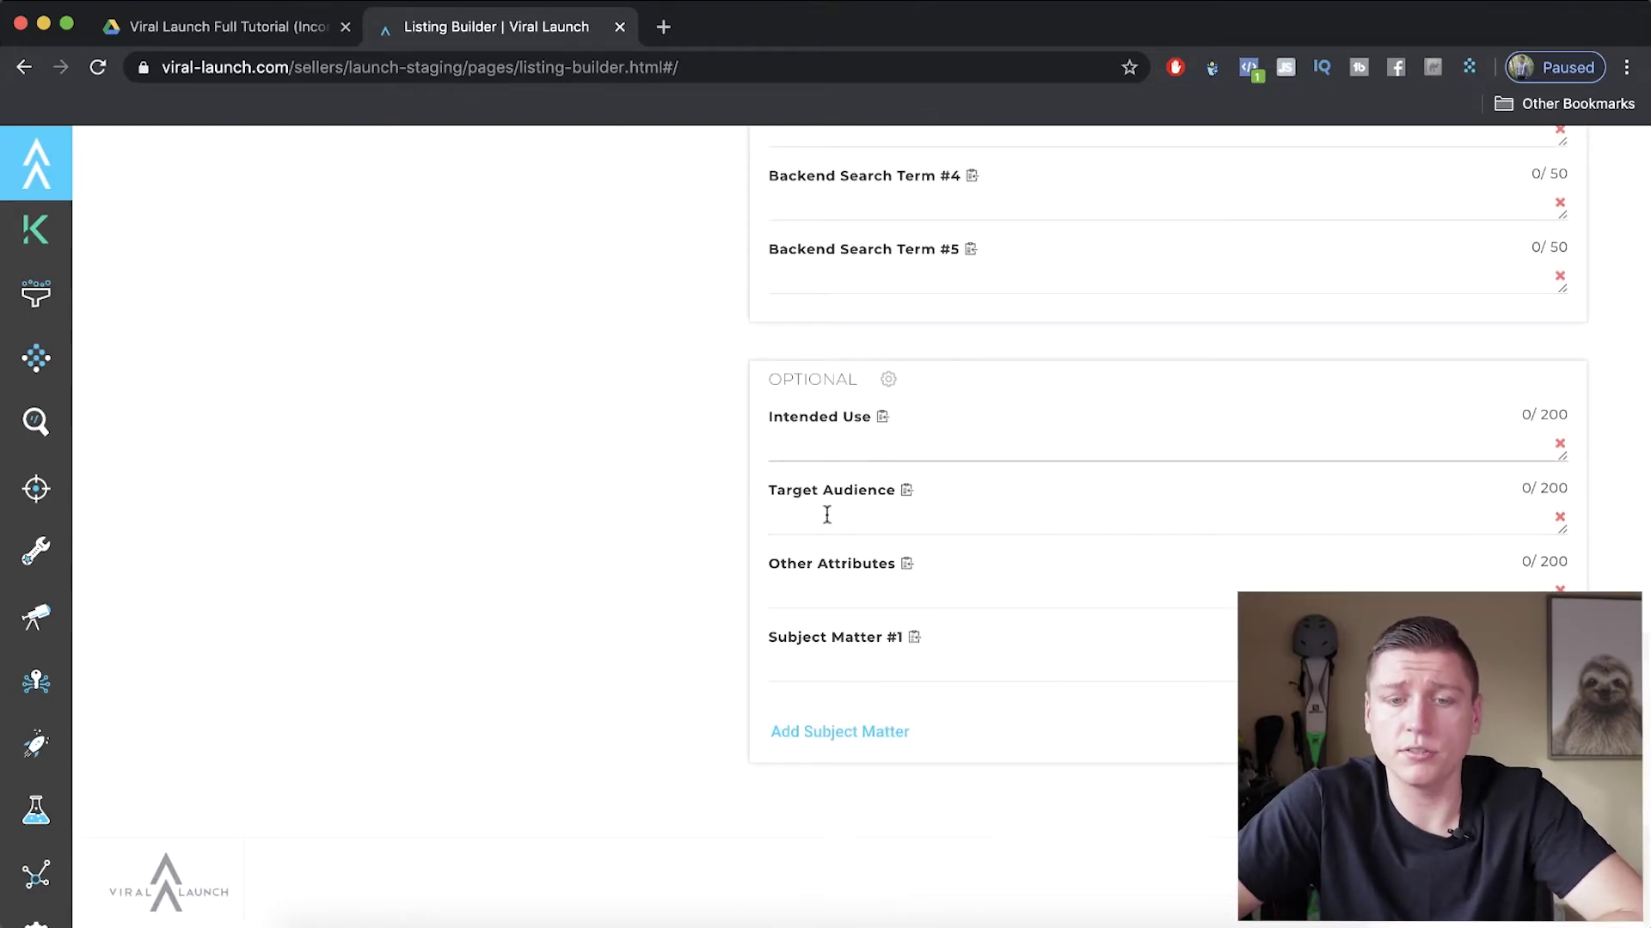
click(811, 738)
click(809, 803)
click(807, 867)
scroll(806, 875, down, 1)
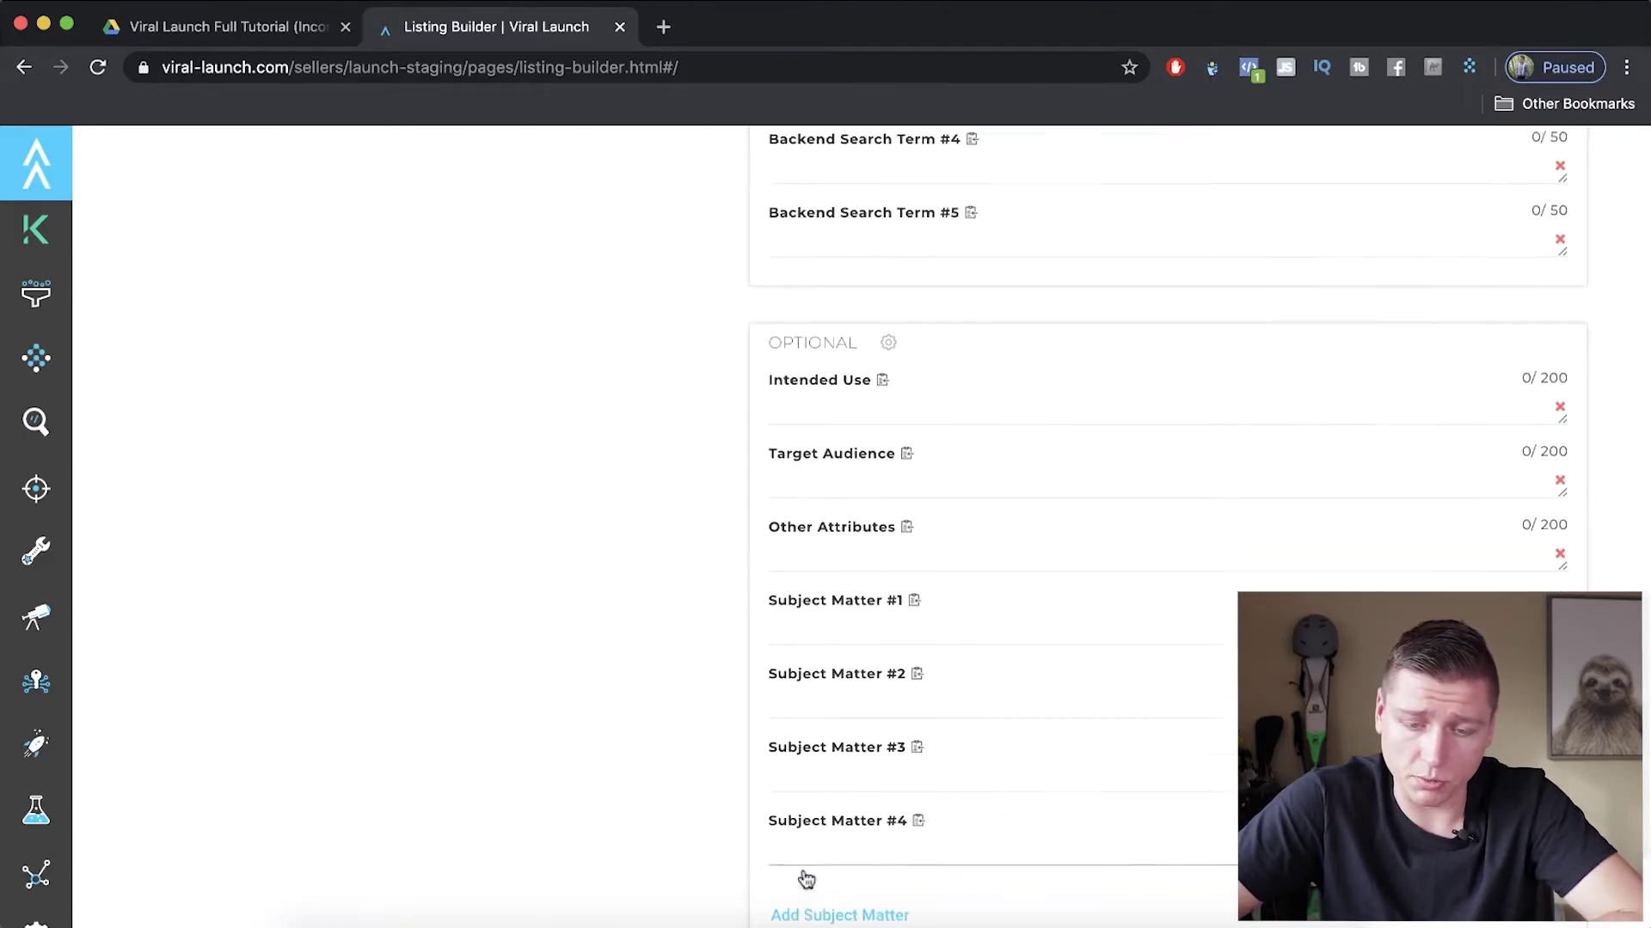
click(810, 855)
Run Keyword Research for "lemon squeezer" in the United States and take the keywords to Listing Builder.
scroll(888, 590, up, 8)
scroll(888, 587, up, 7)
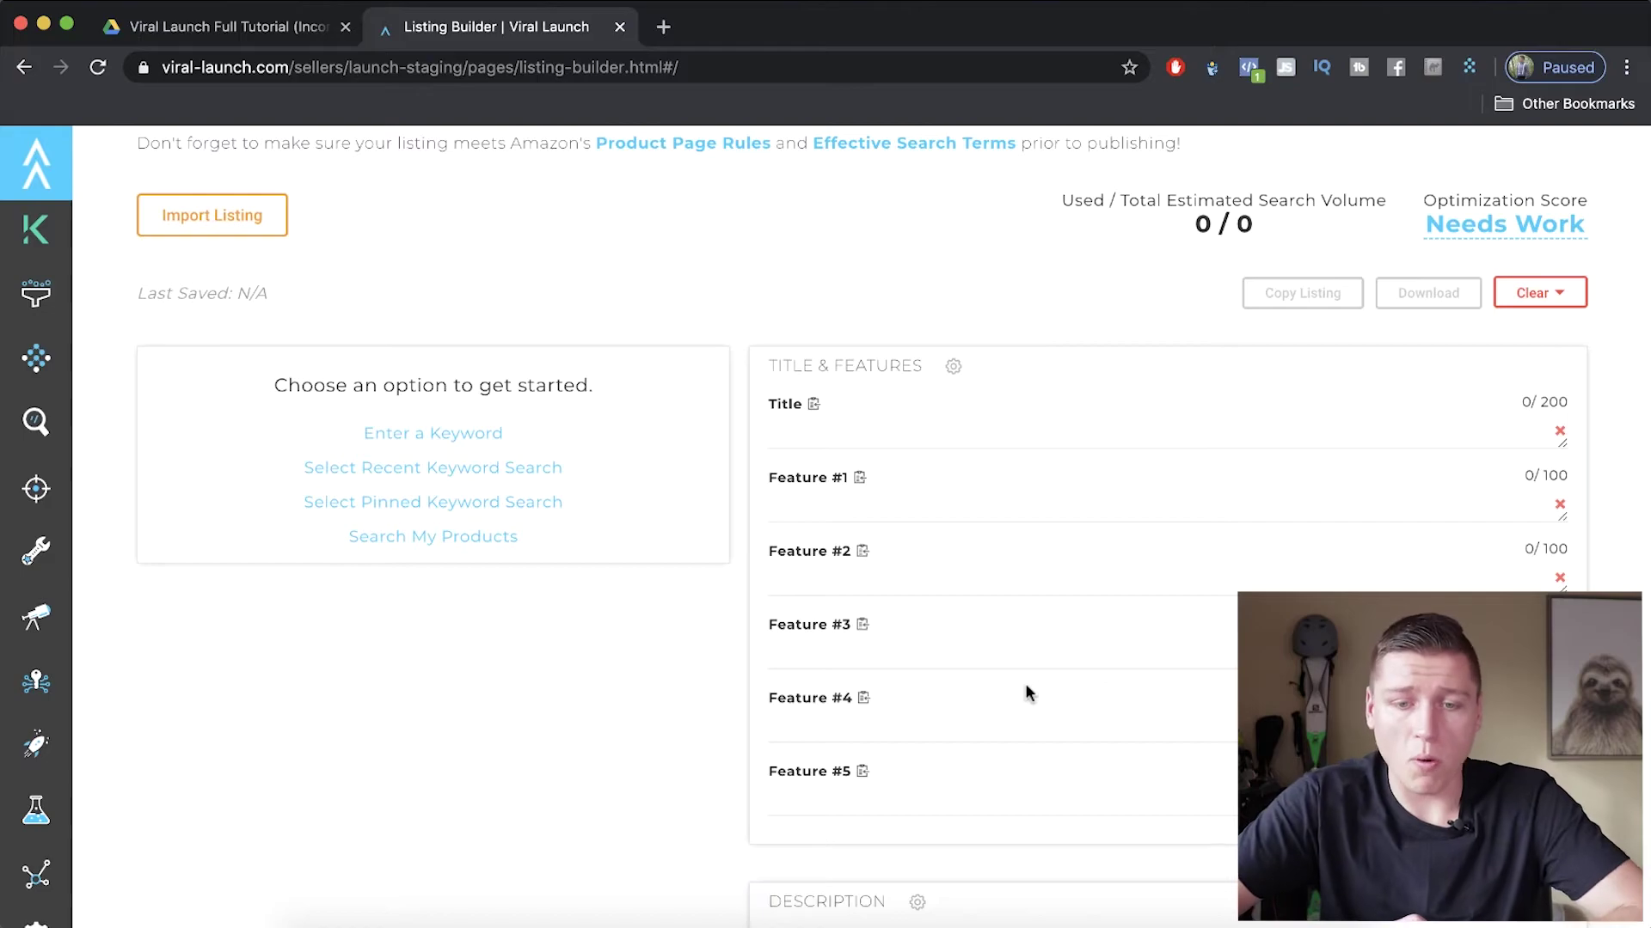
scroll(1025, 685, up, 1)
mouse_move(23, 373)
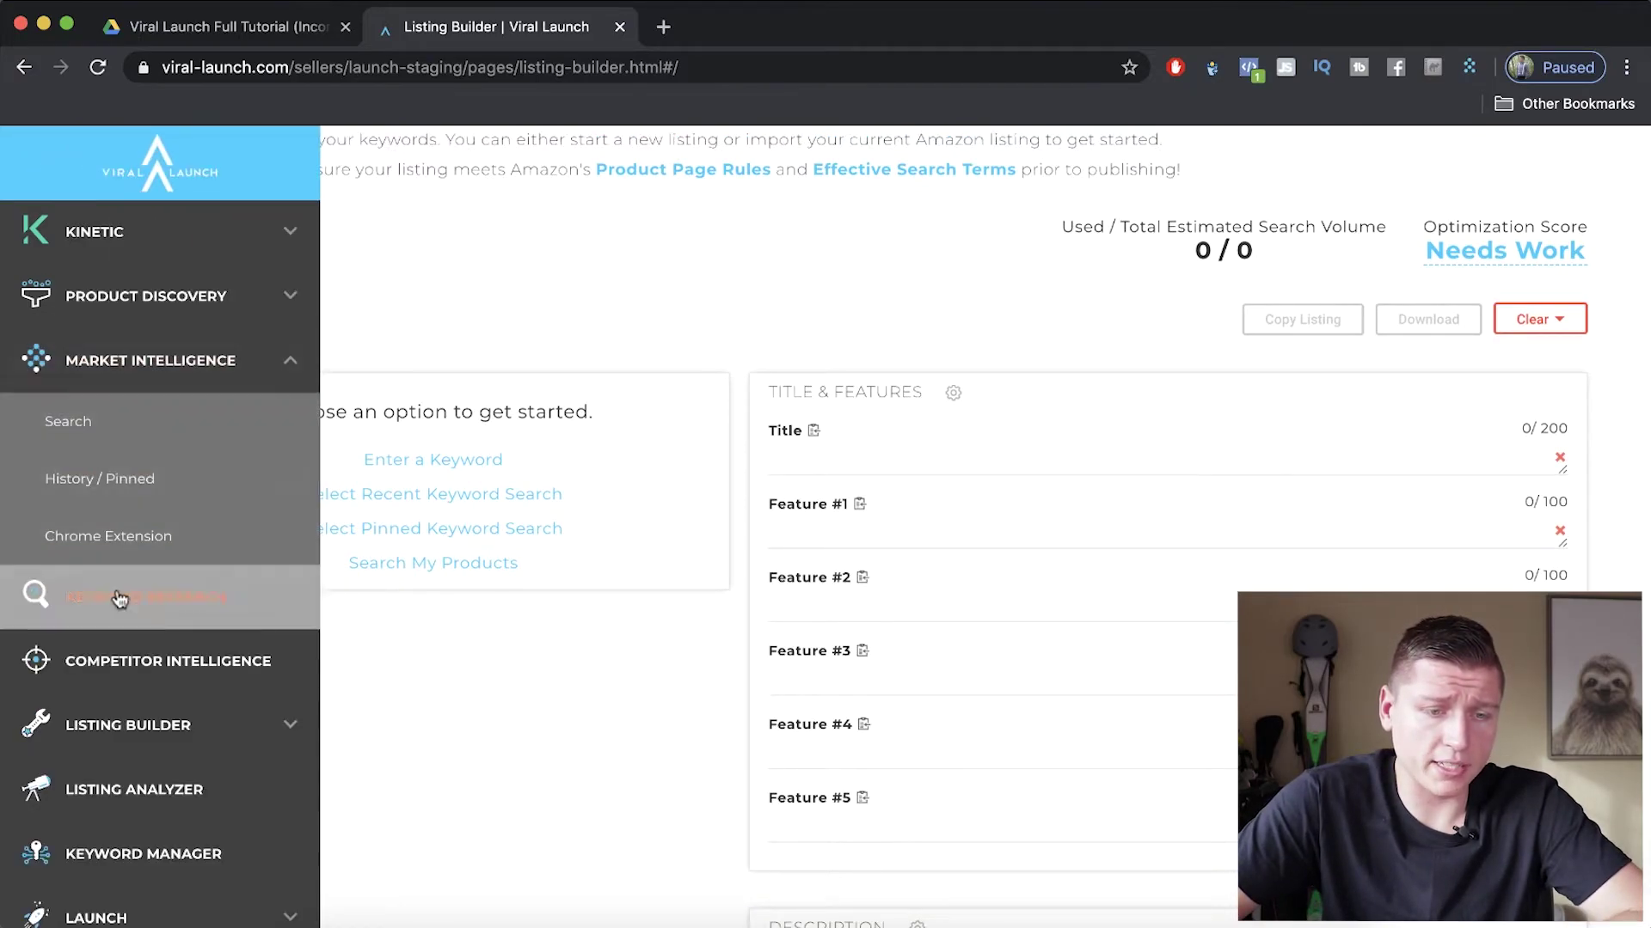
mouse_move(121, 597)
click(133, 498)
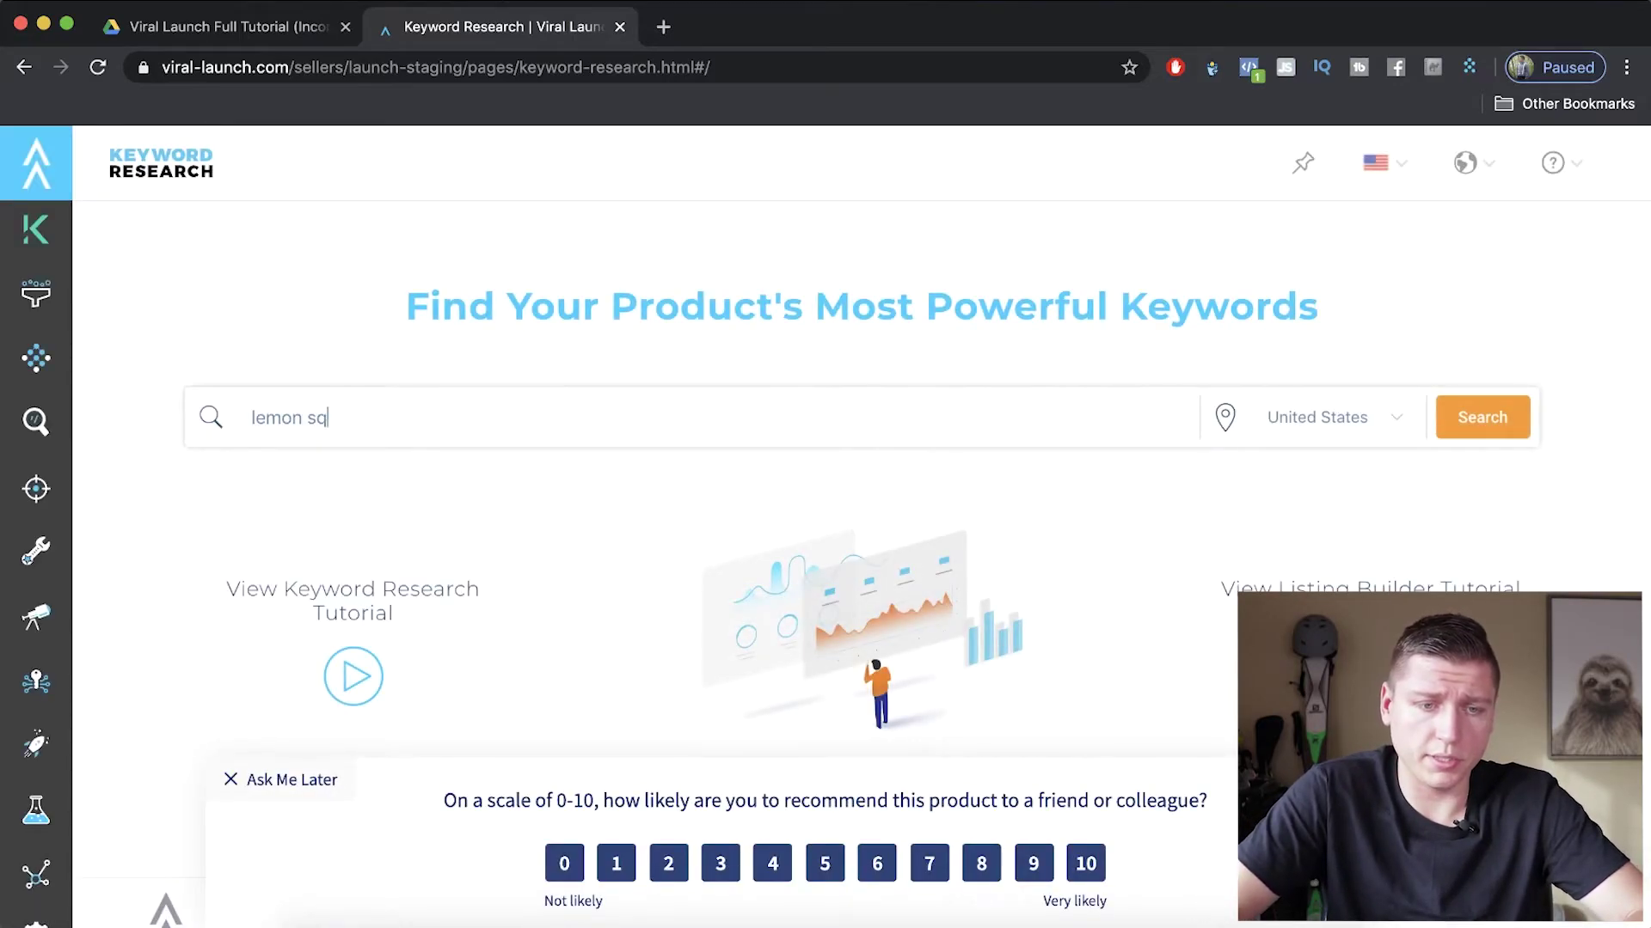
text(er)
key(Return)
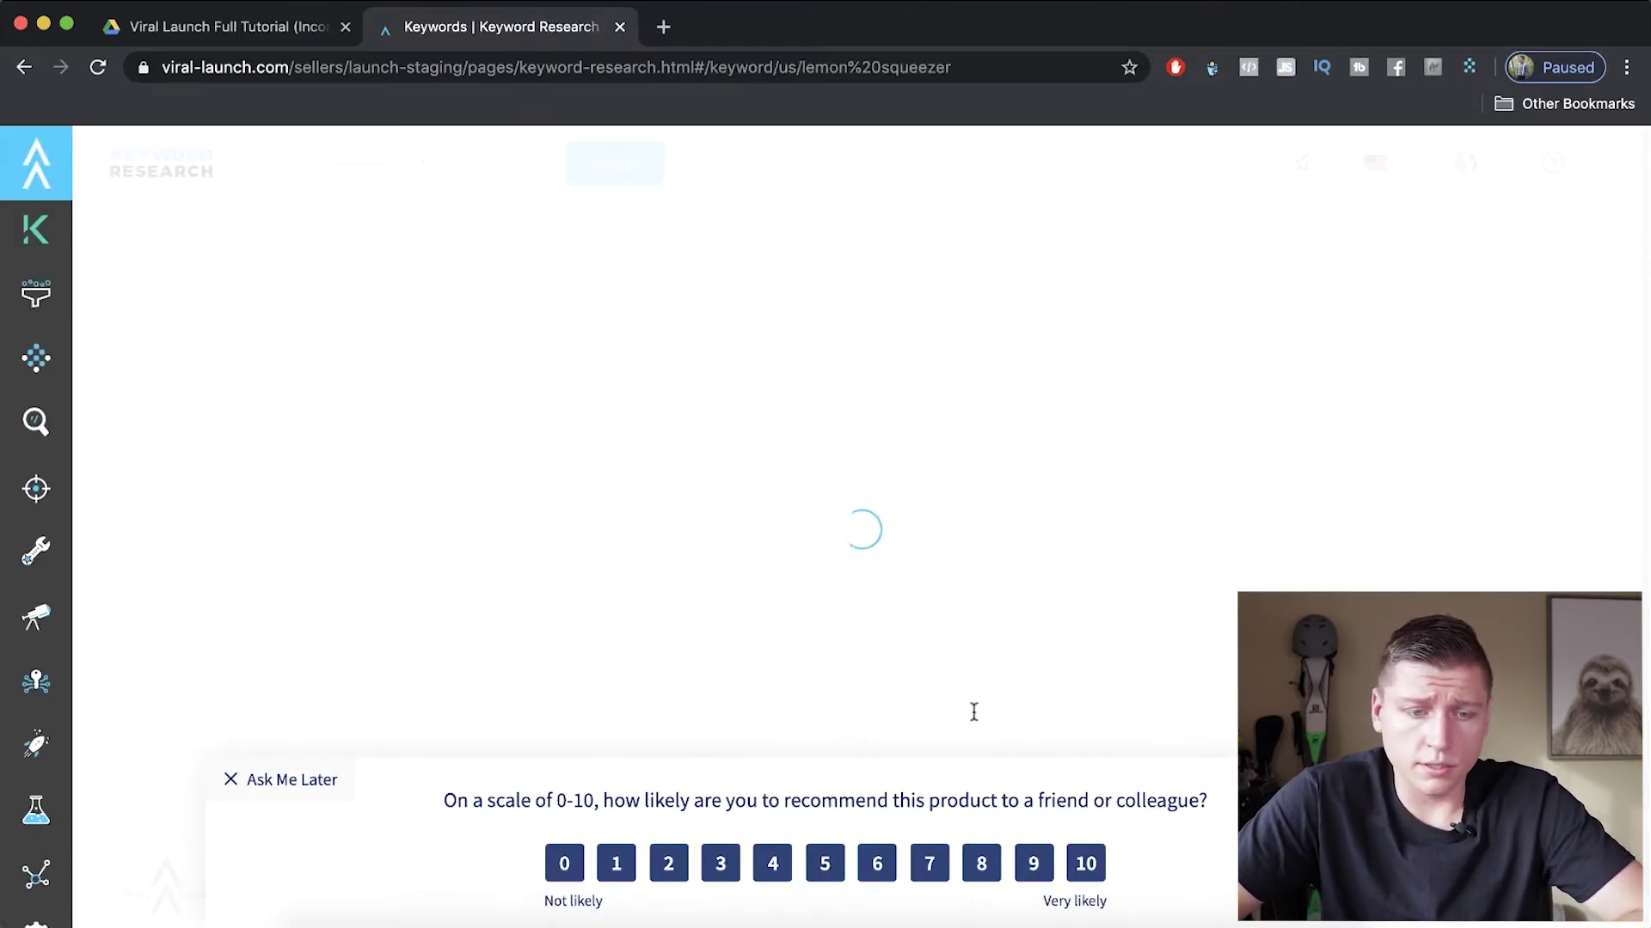
click(1485, 265)
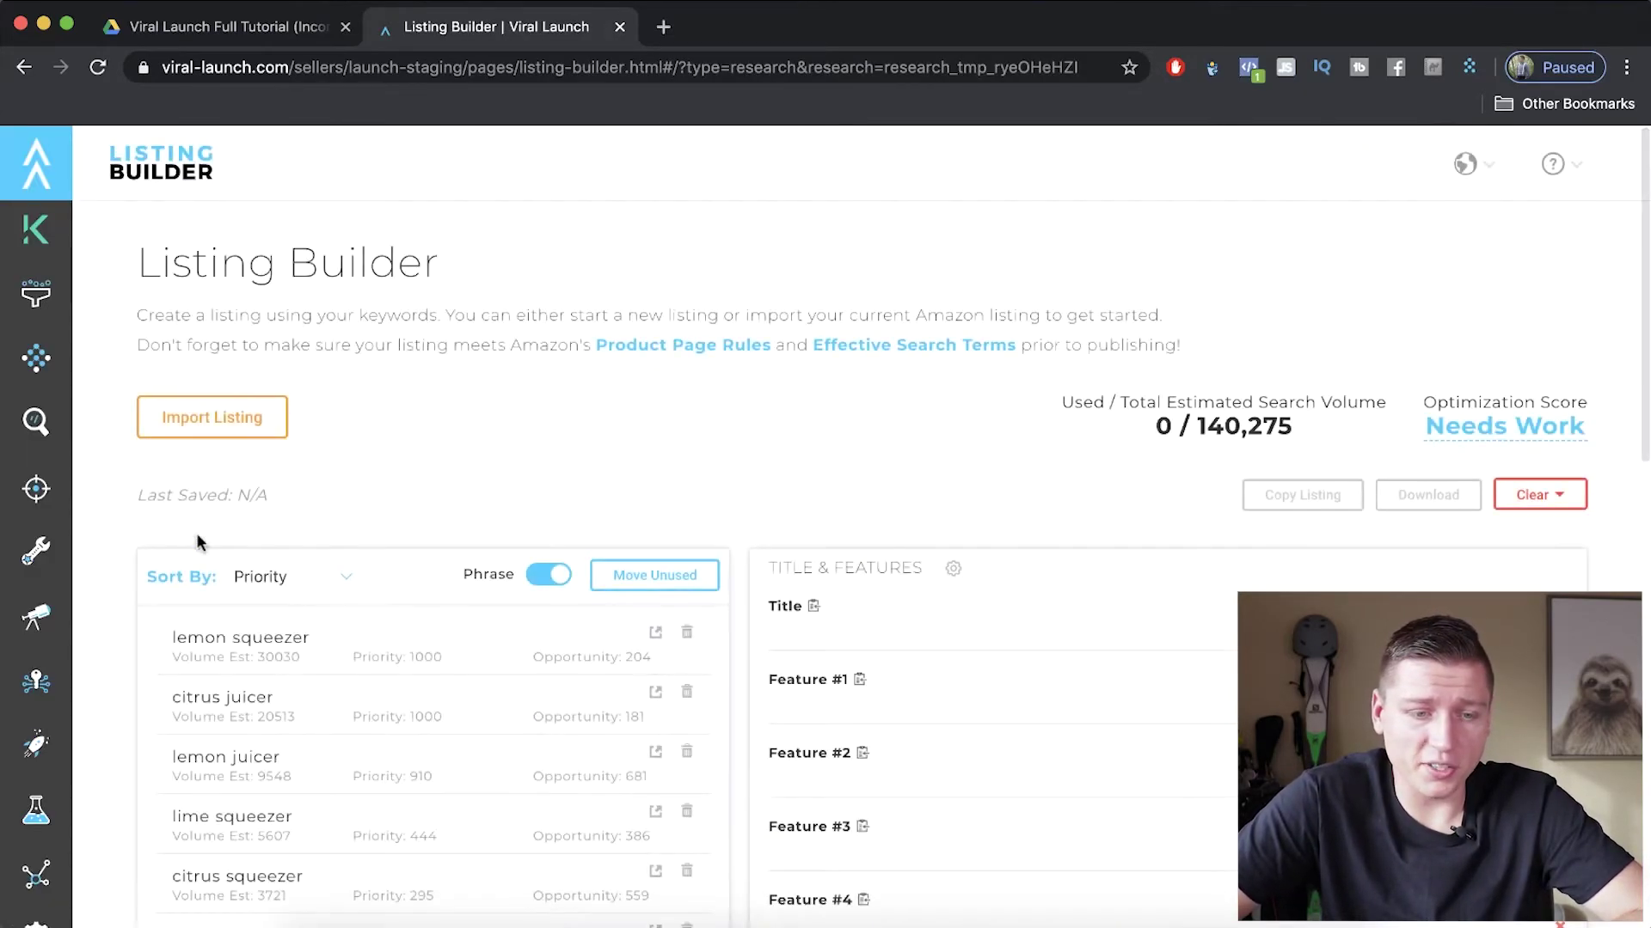
Check the keyword list's sort options and view the keywords as unique words, returning to the phrase view.
scroll(388, 272, down, 3)
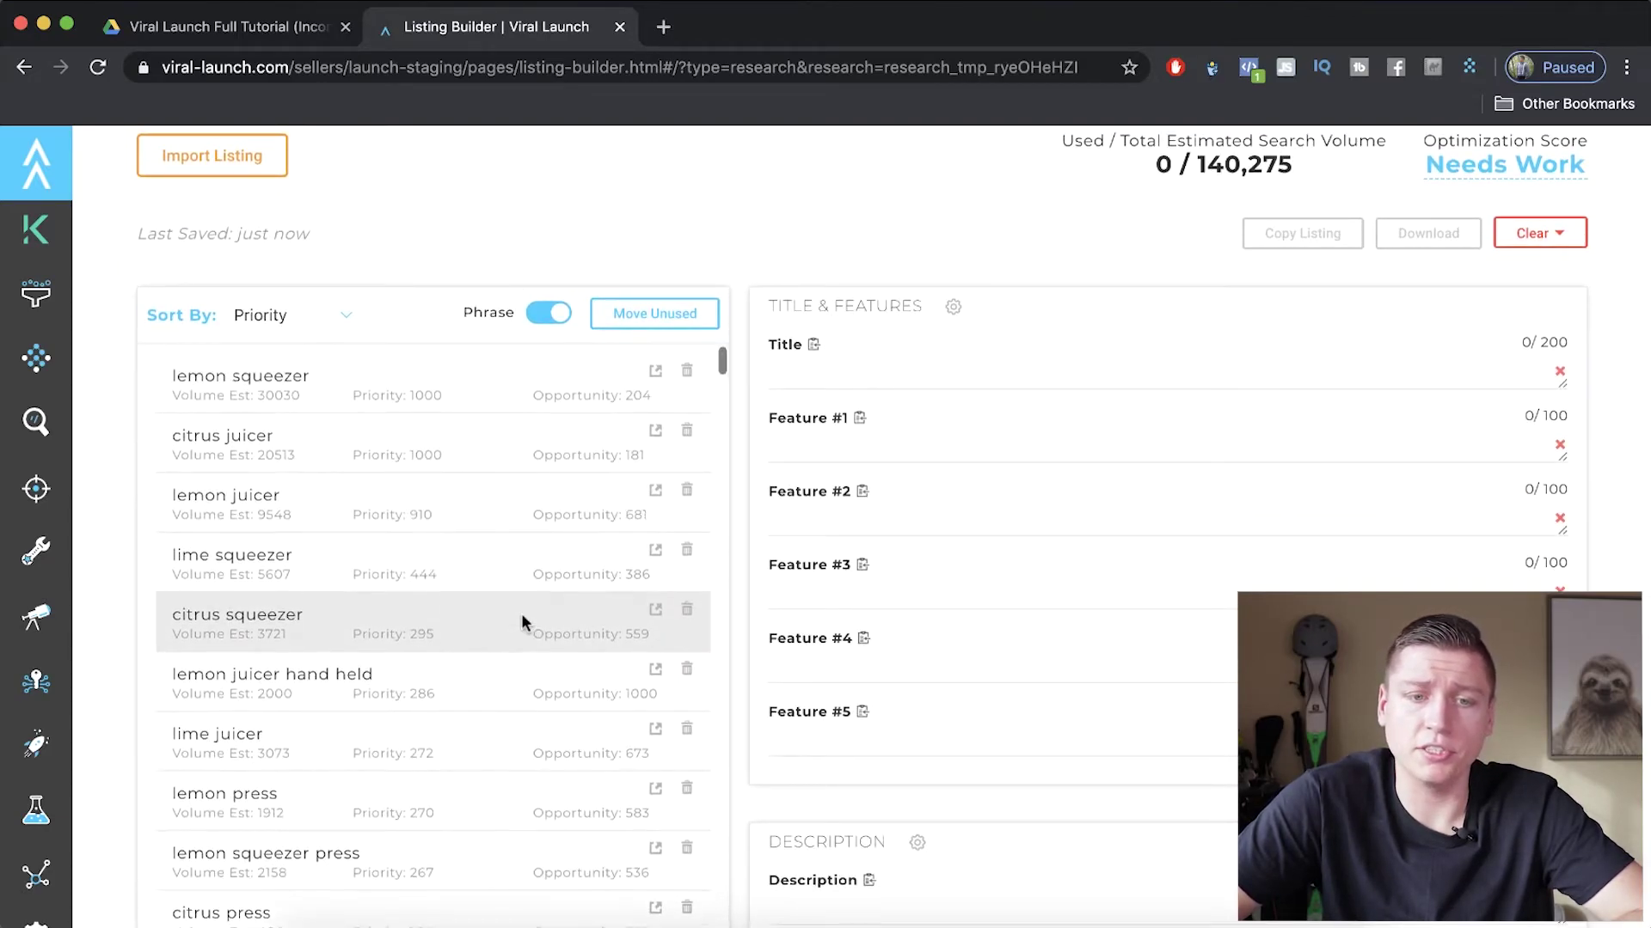
scroll(516, 258, down, 1)
click(305, 287)
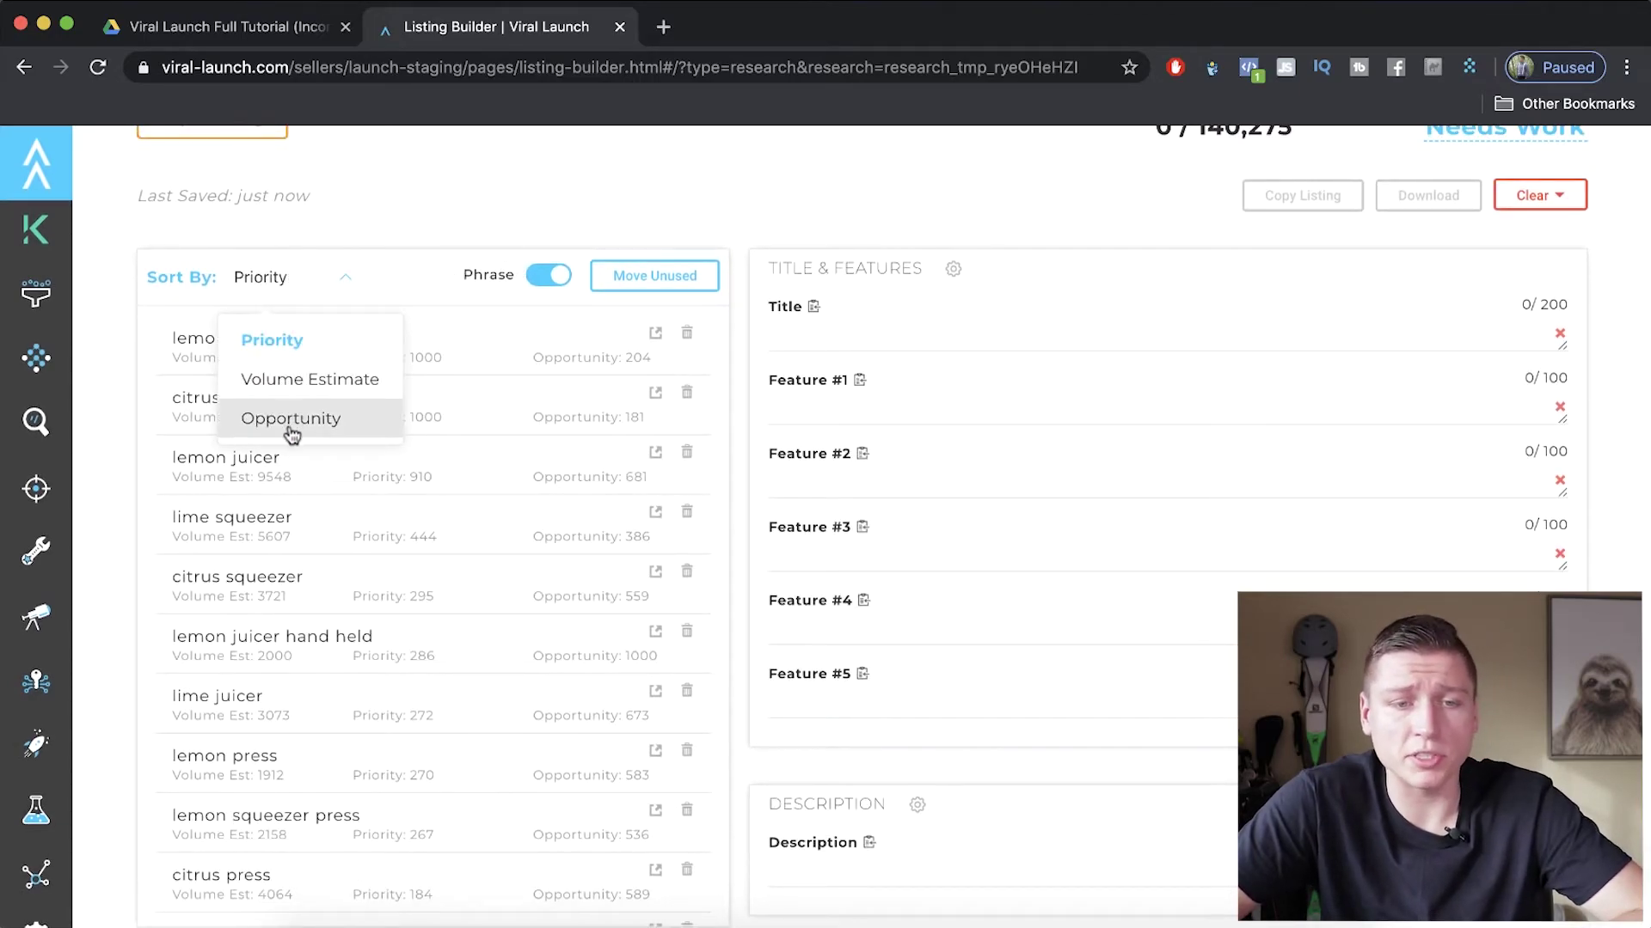
click(554, 278)
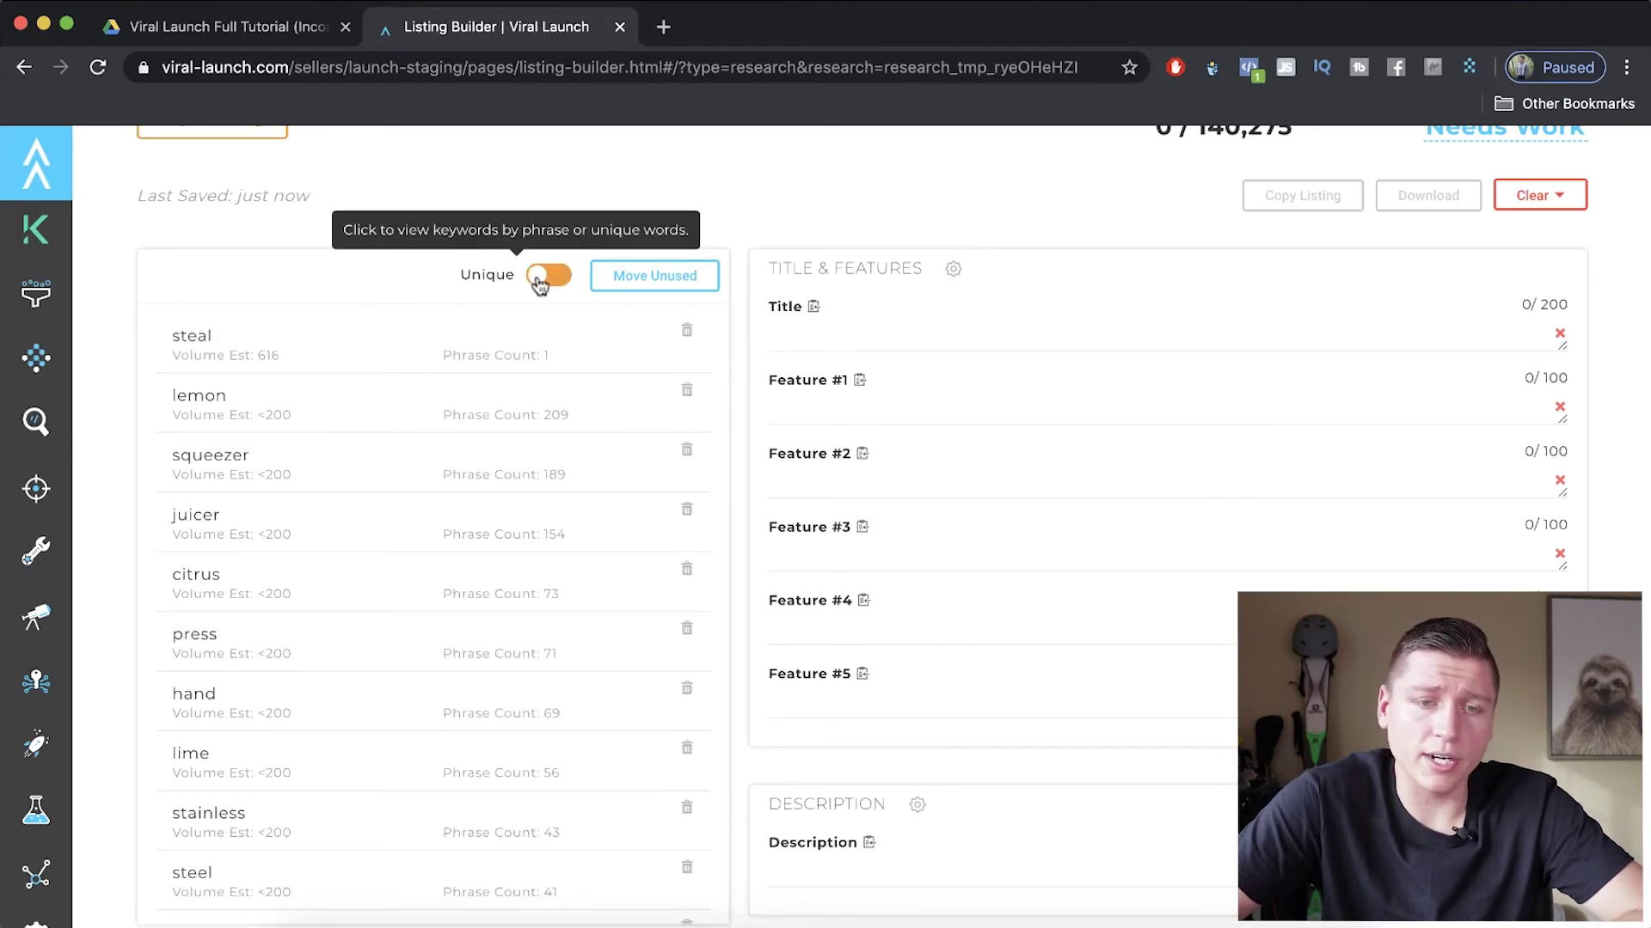
click(539, 282)
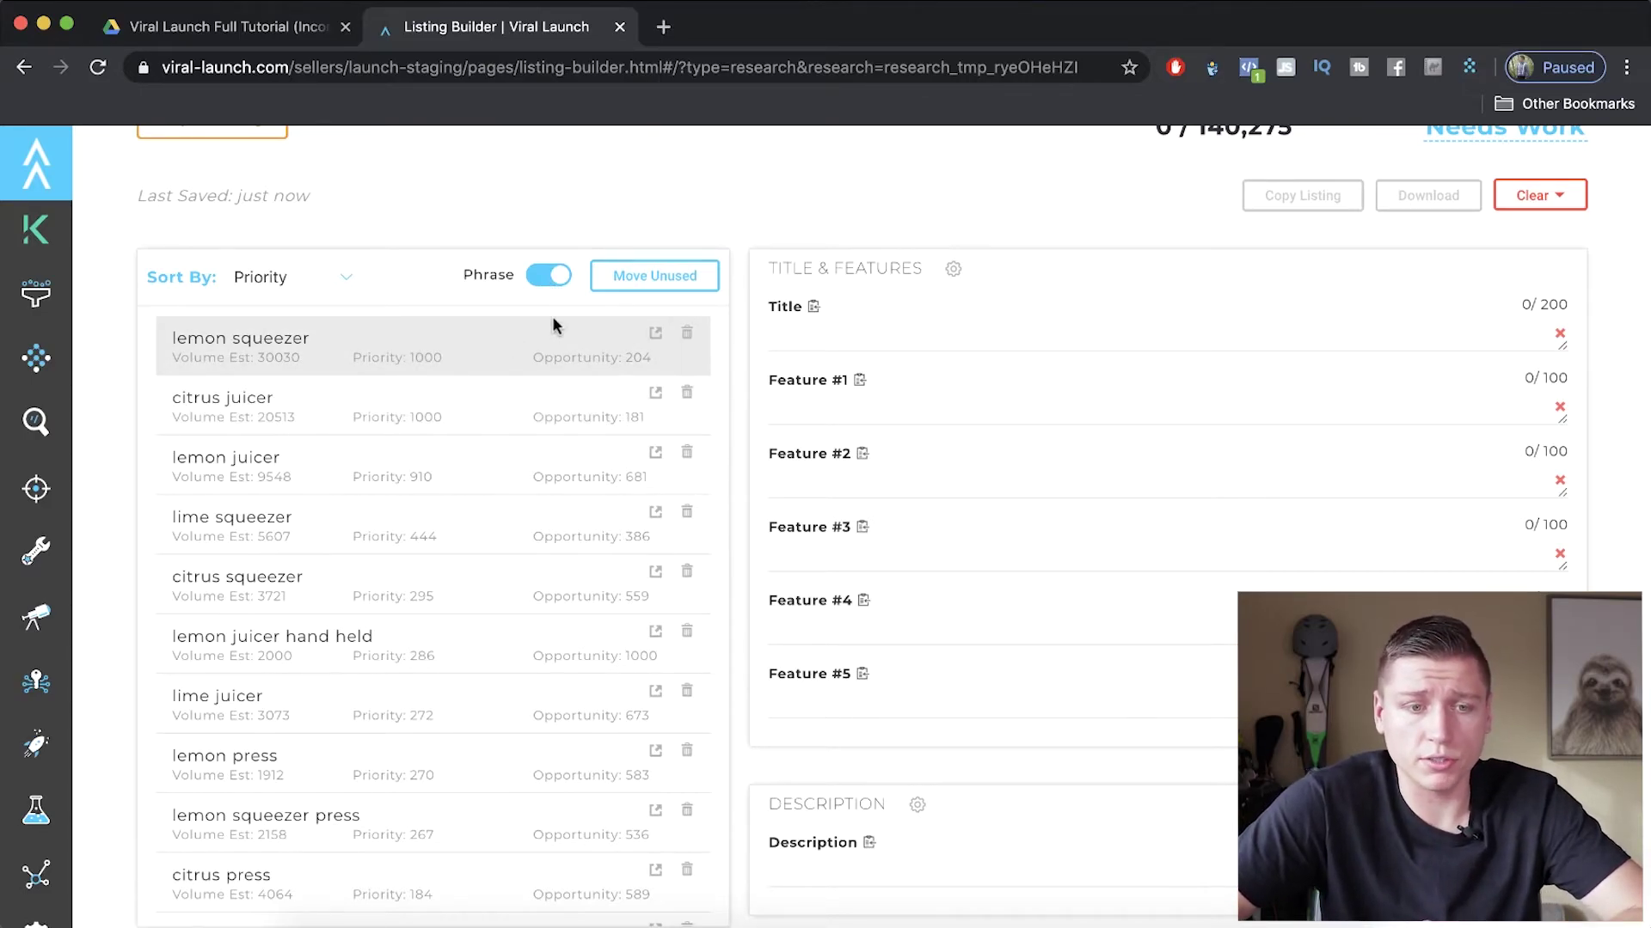
Enter "Lemon Squeezer" as the listing title and check the used search volume and optimization score.
click(907, 346)
text(Lemon Squeezer)
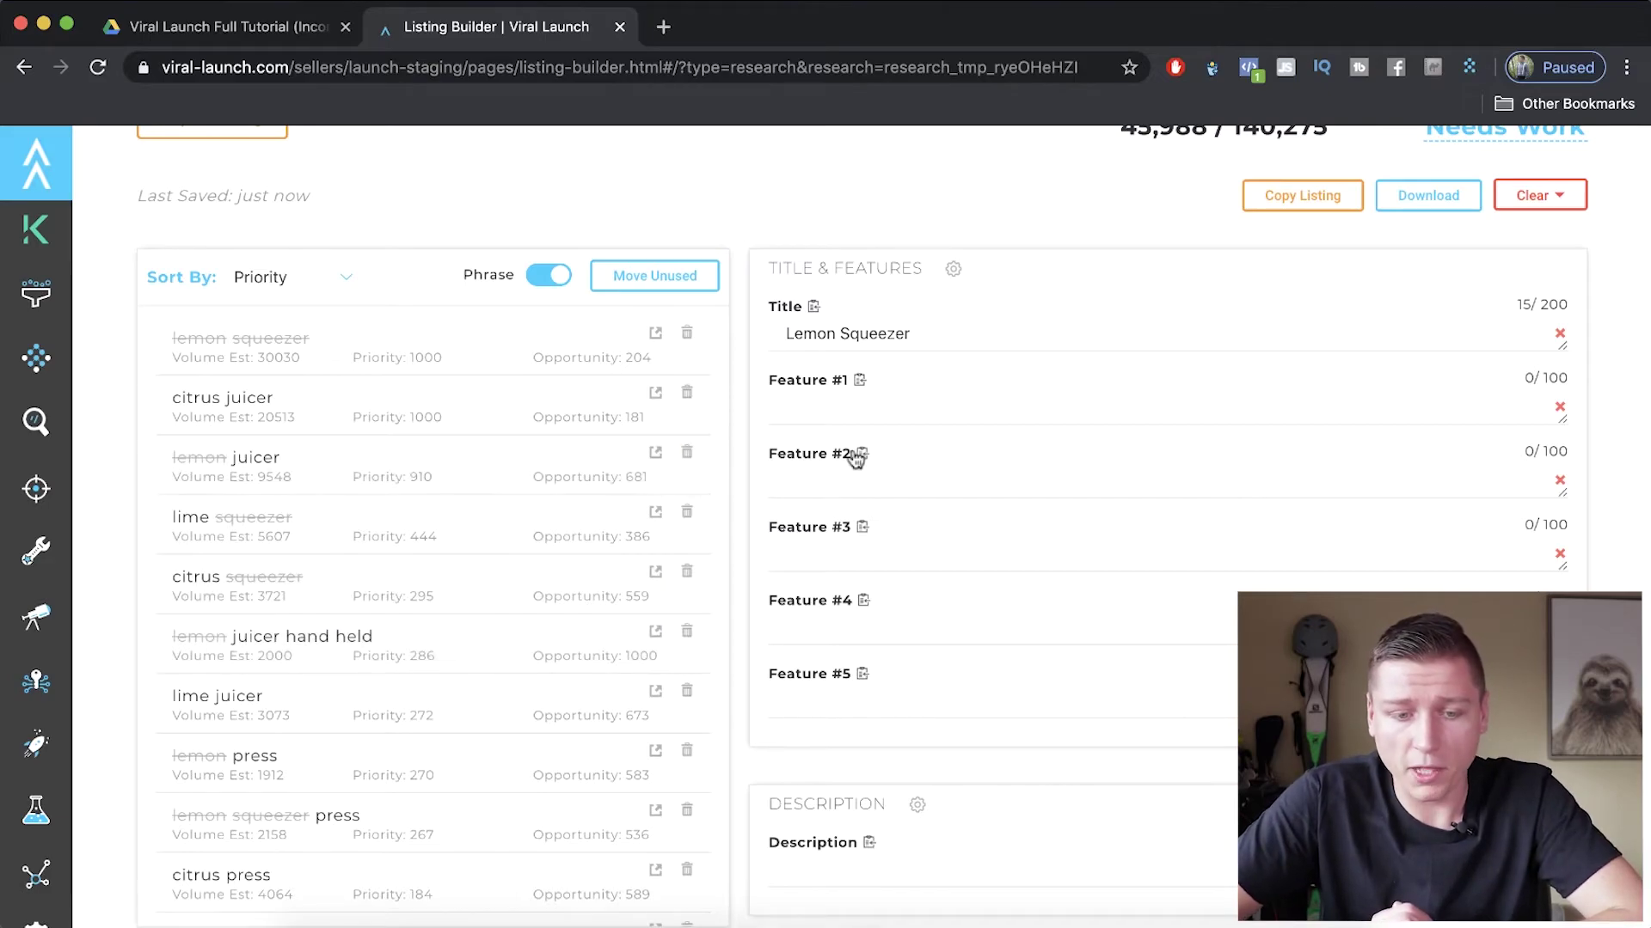
scroll(900, 498, down, 4)
scroll(899, 503, up, 6)
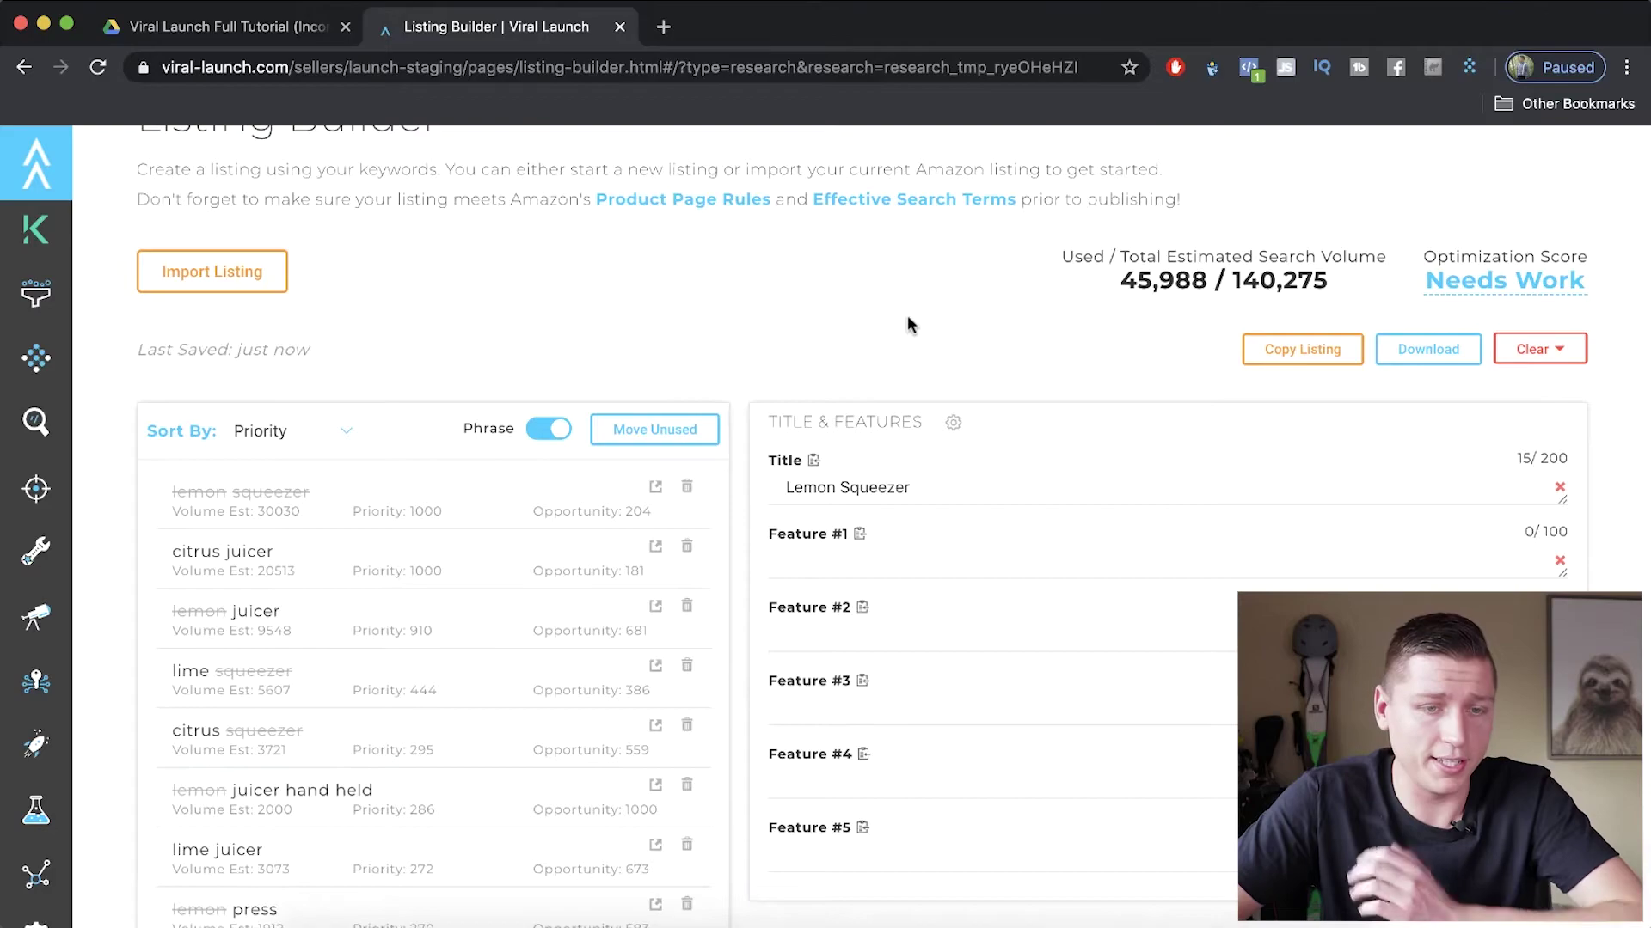
Open Keyword Manager and manage the keywords of the Lemon & Citrus Squeezer listing.
mouse_move(39, 473)
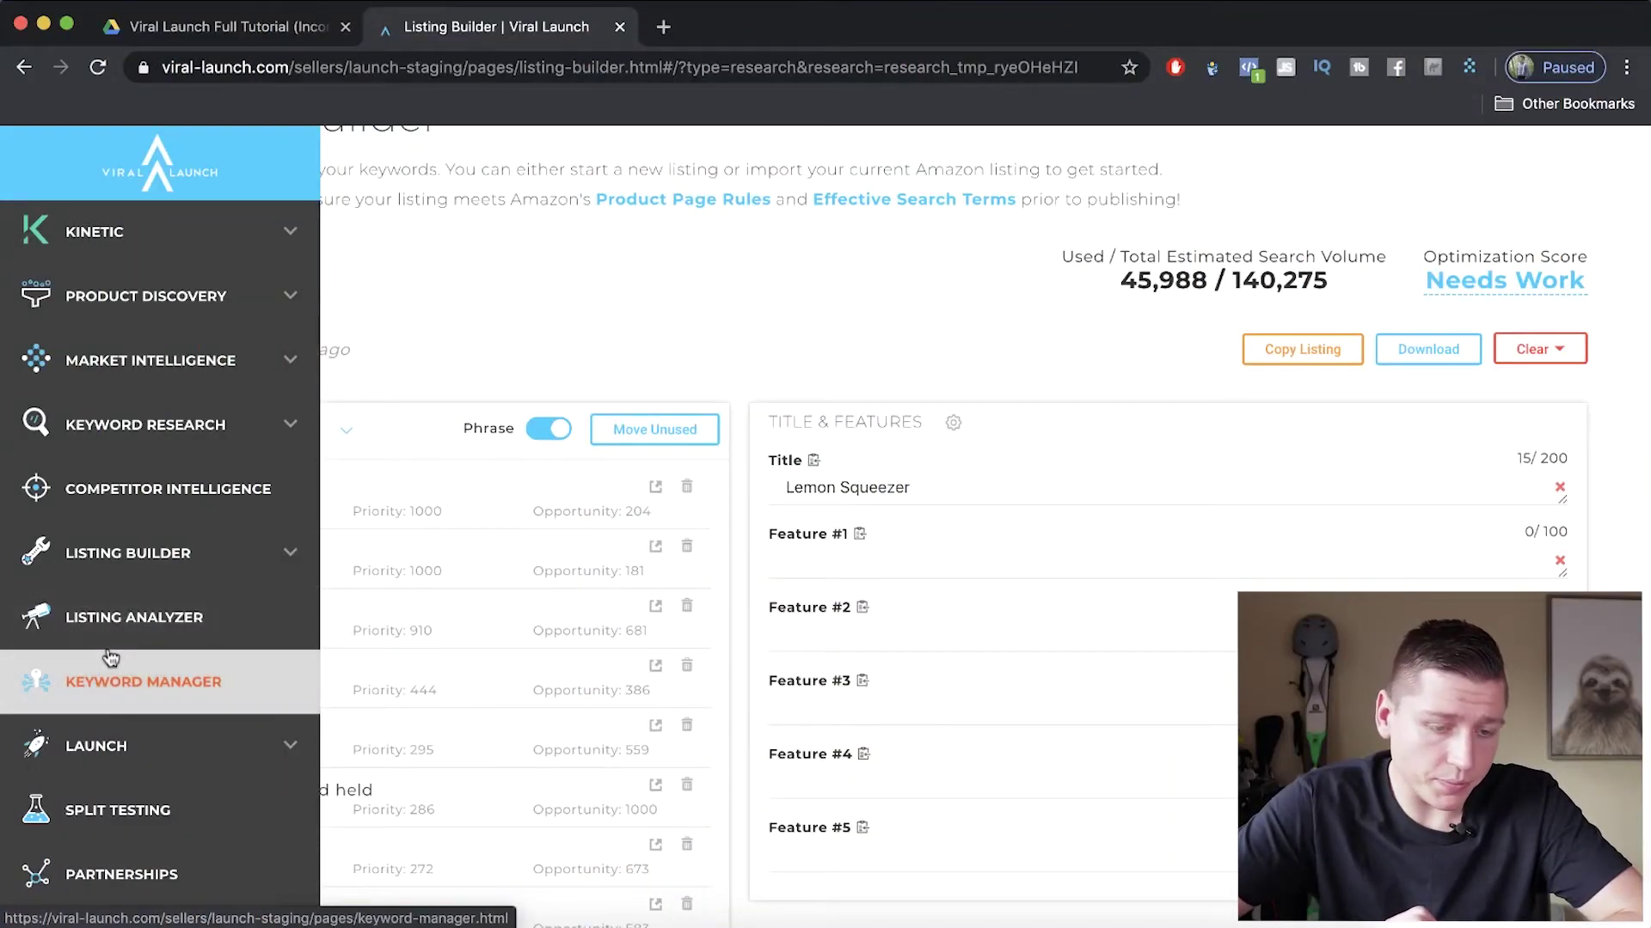
scroll(110, 658, down, 2)
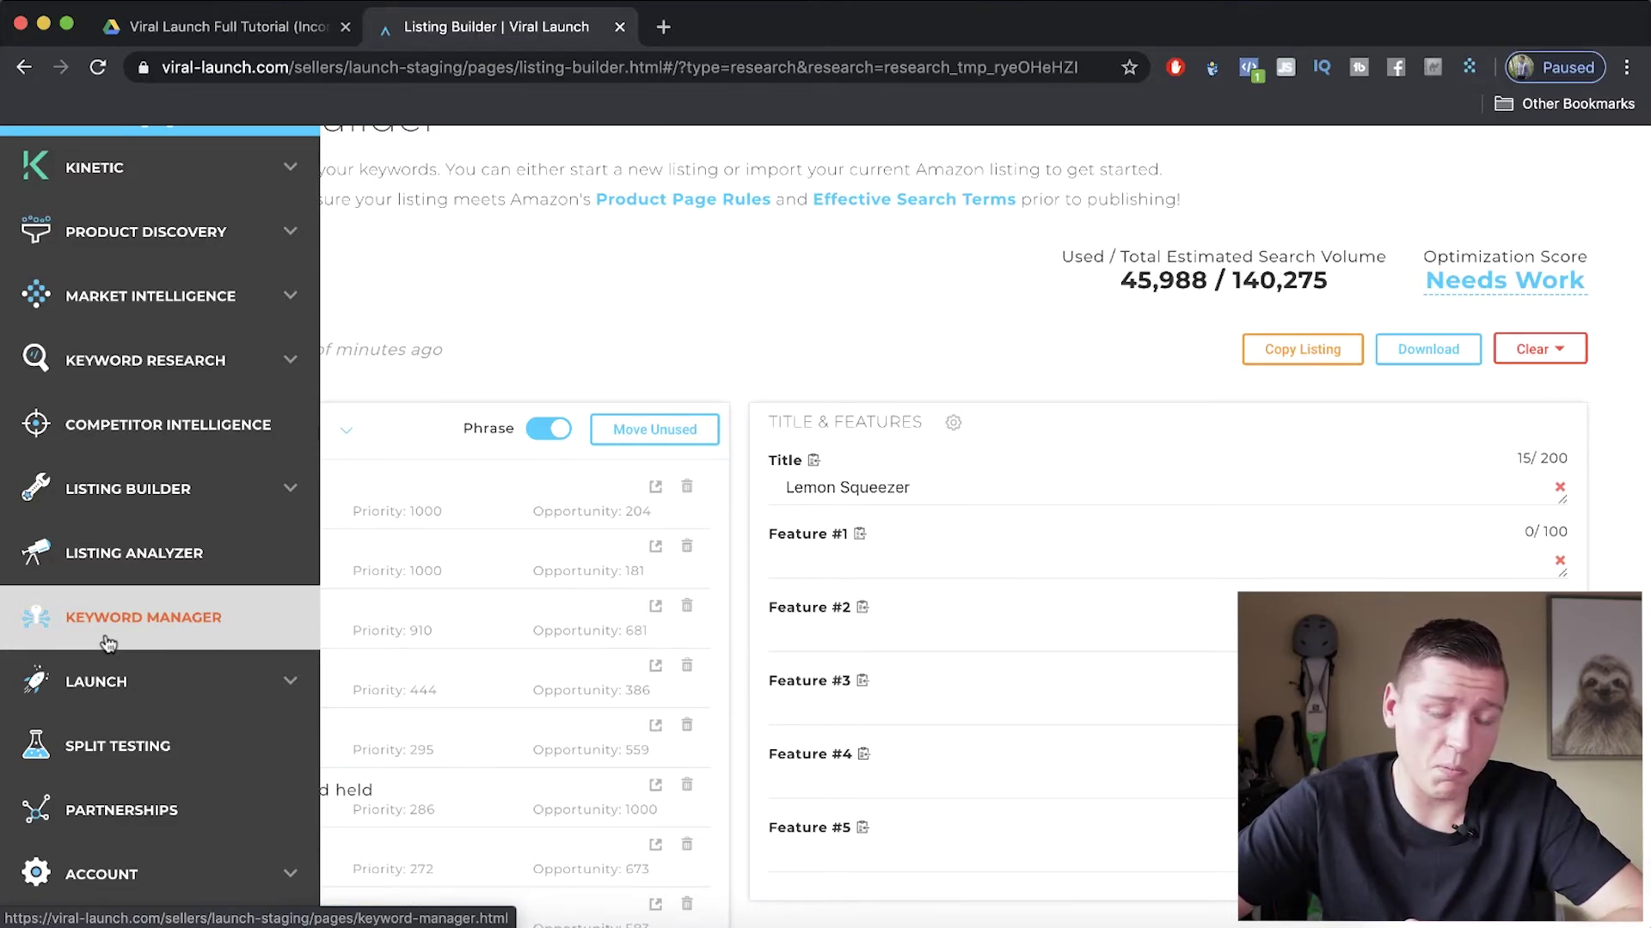
click(105, 634)
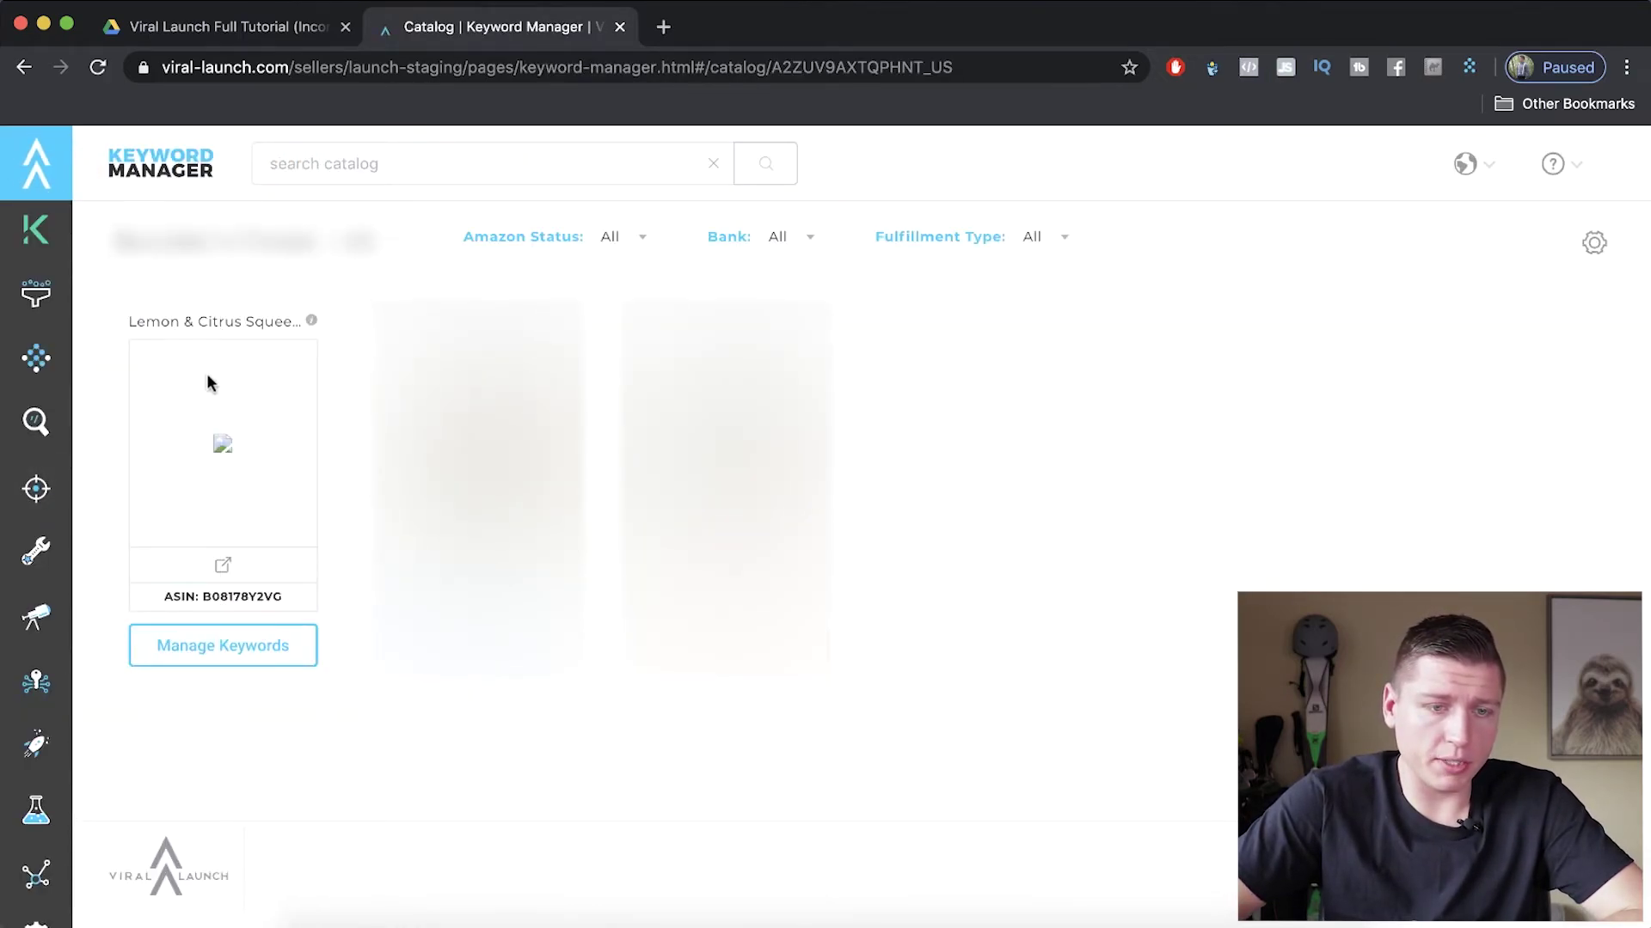
click(205, 652)
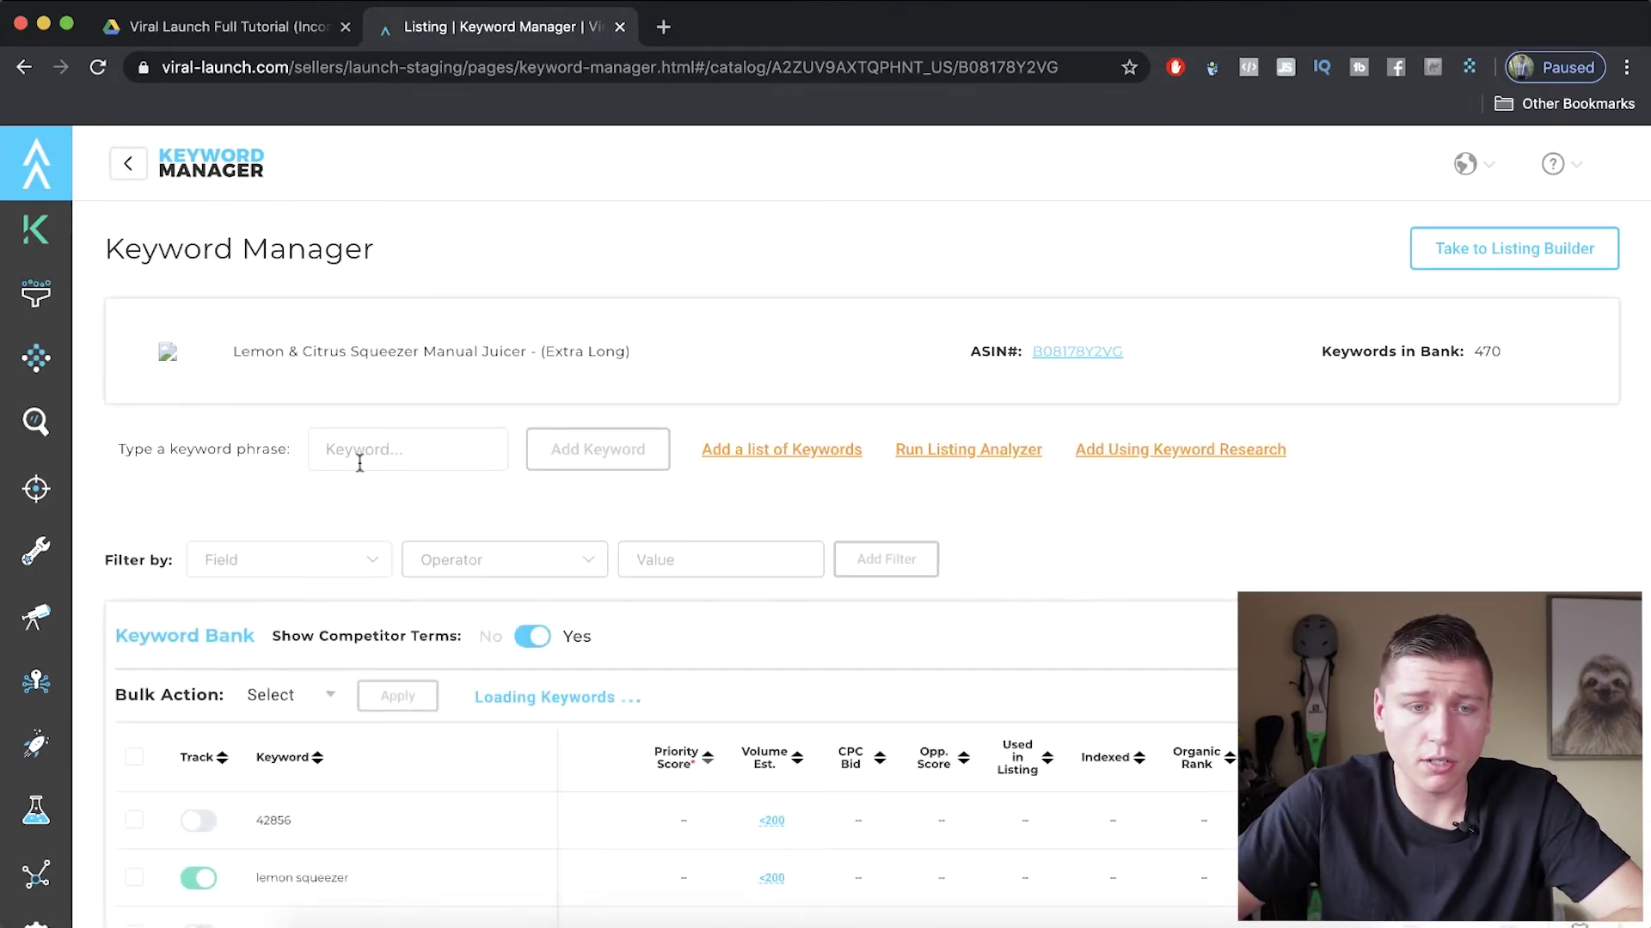
Examine the listing's keyword bank with its tracking columns and the options for adding keywords.
scroll(359, 470, down, 2)
scroll(359, 464, down, 5)
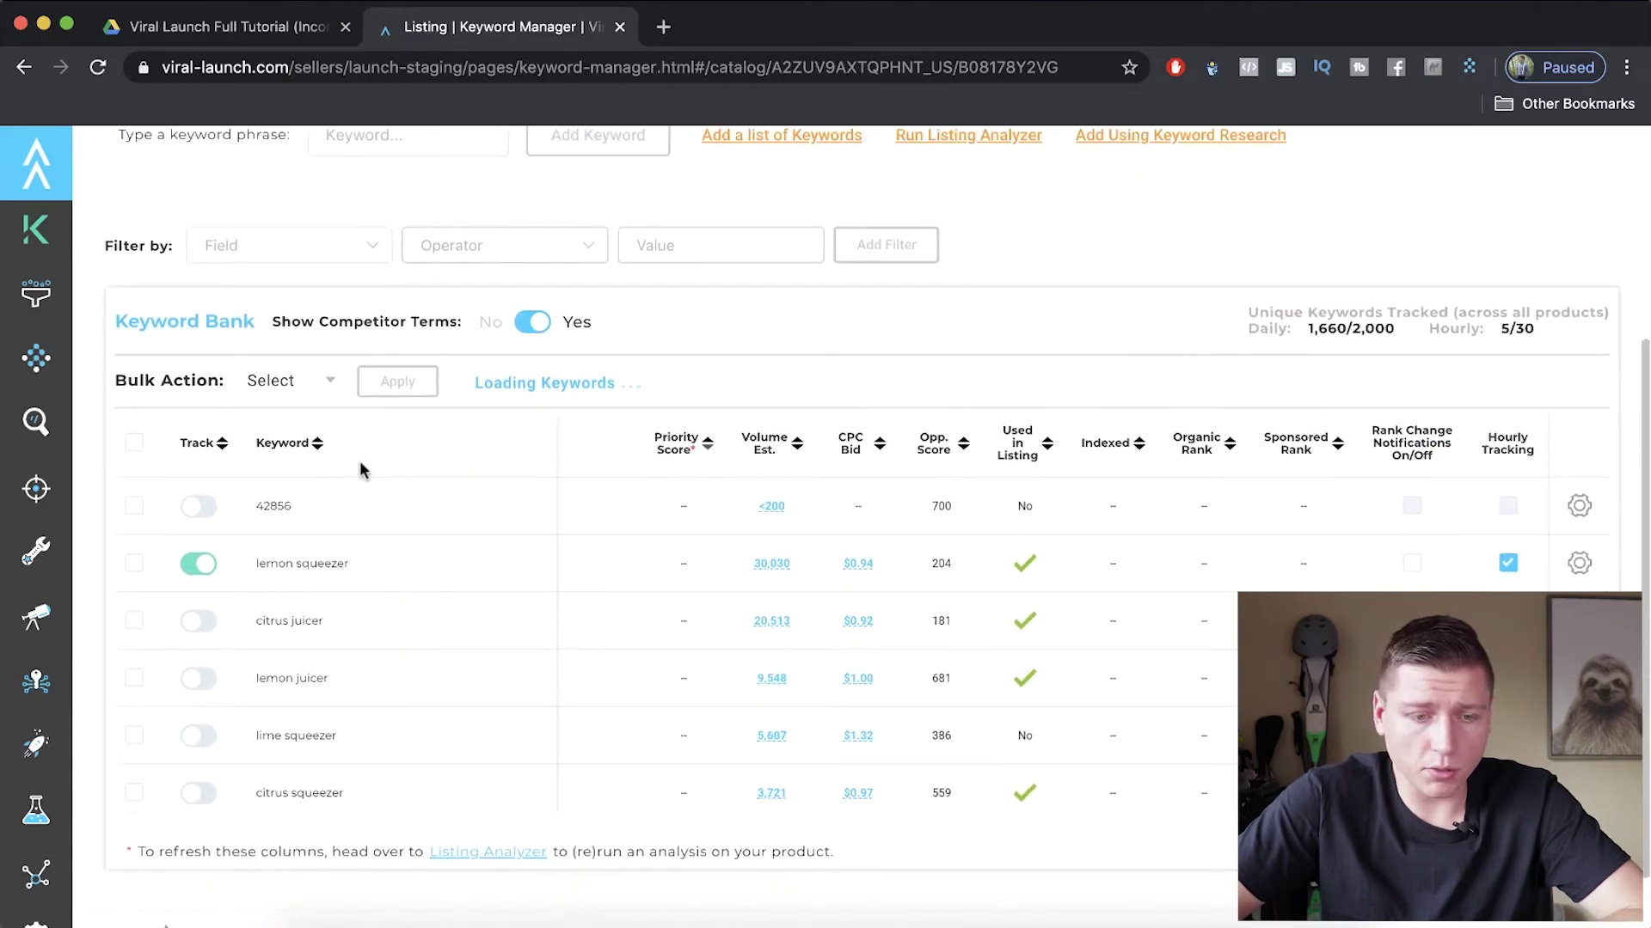
scroll(327, 668, down, 1)
scroll(327, 668, up, 4)
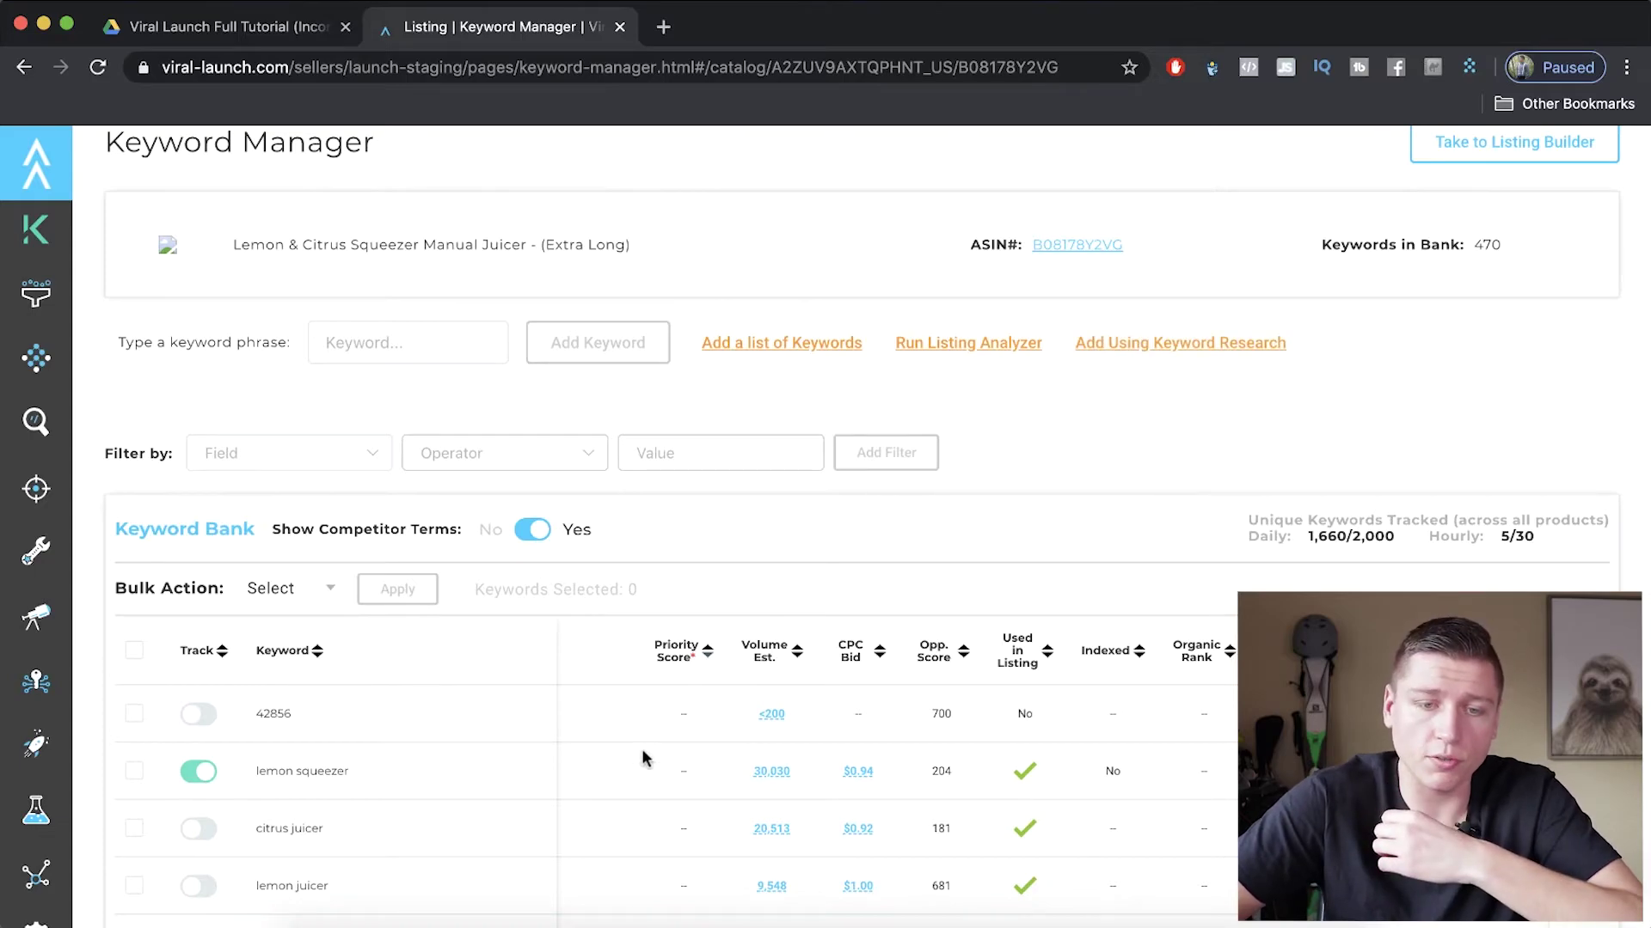
scroll(599, 396, down, 1)
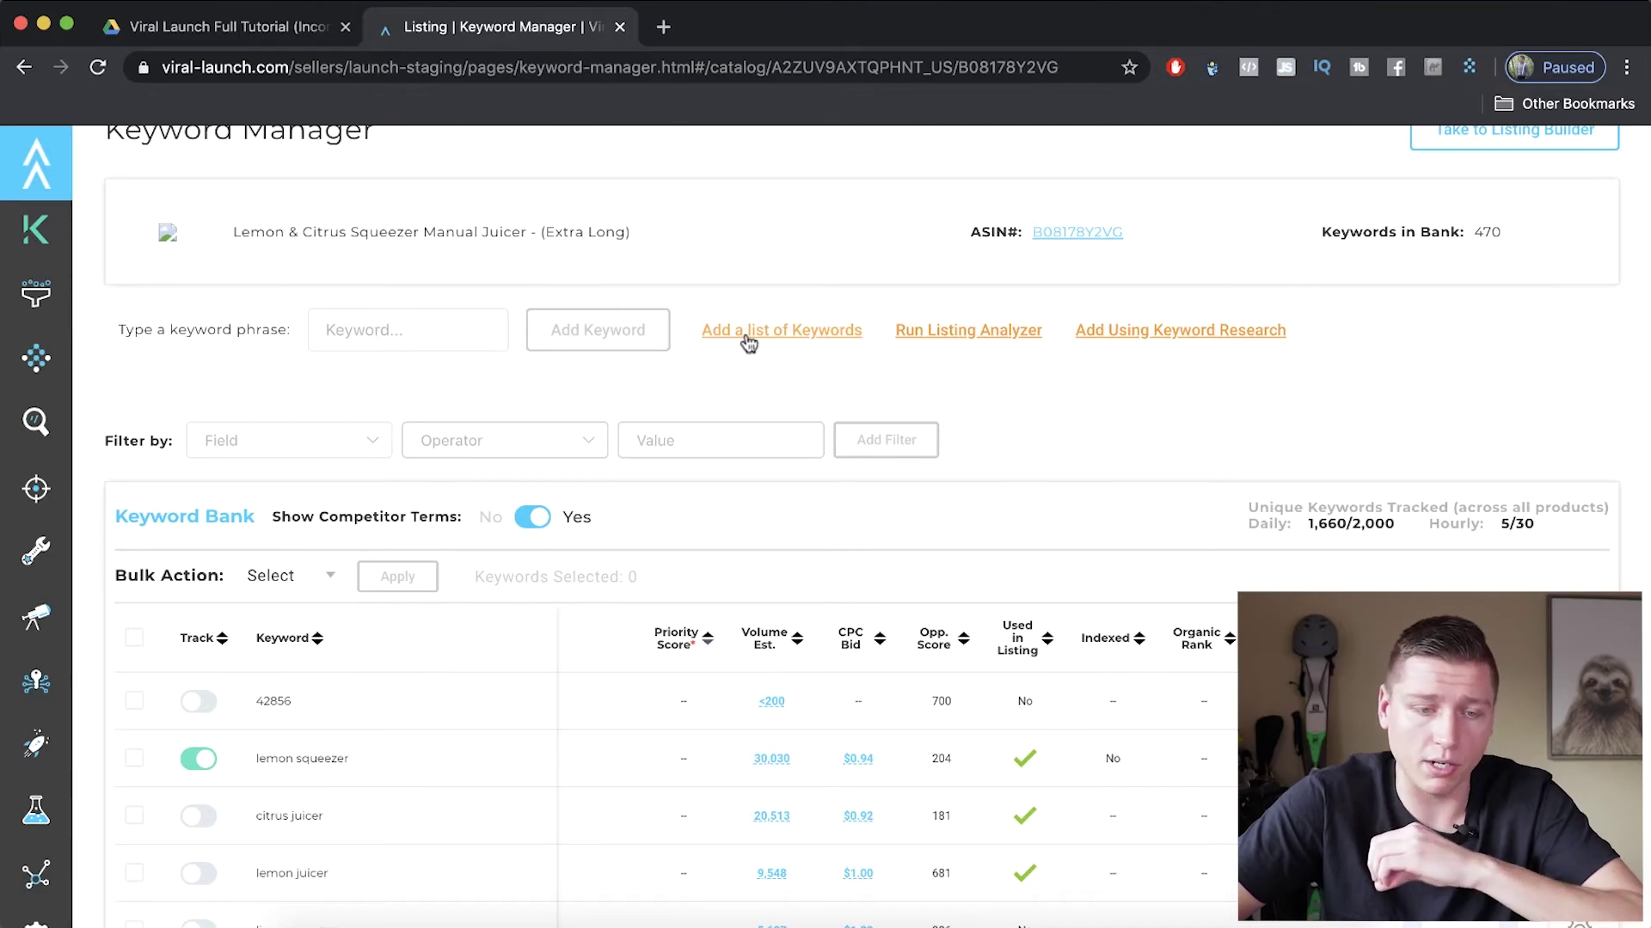
scroll(748, 342, down, 5)
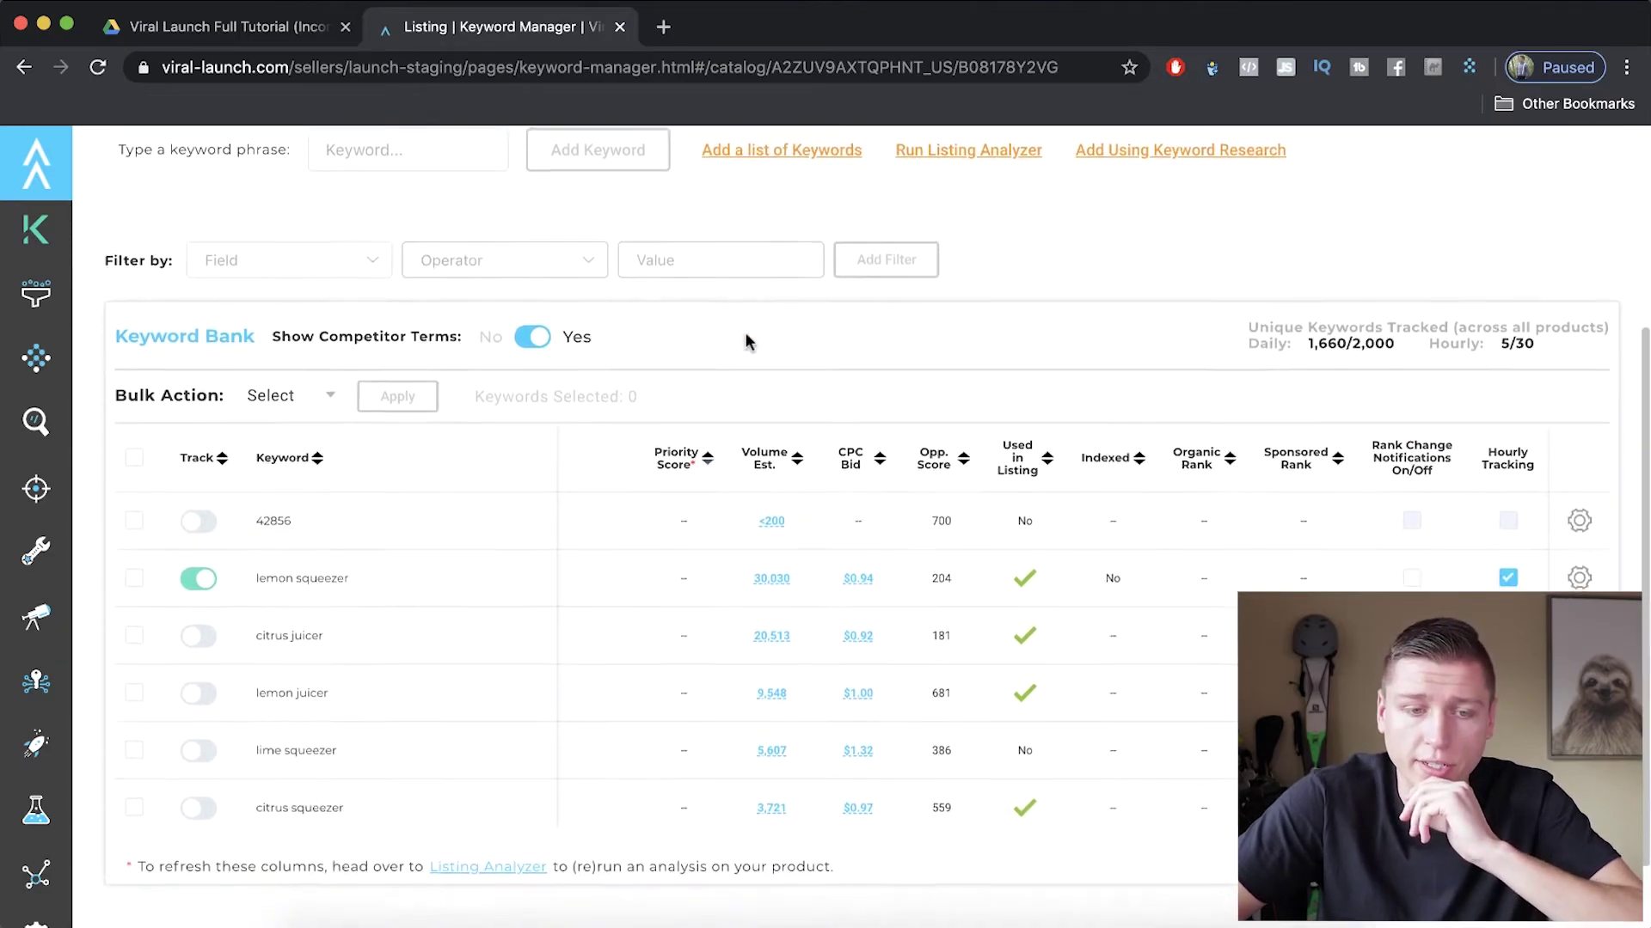
Sort the keyword bank by highest estimated volume and turn on tracking for citrus juicer, lemon, lemon juicer and lime squeezer.
click(792, 443)
click(796, 443)
scroll(817, 332, down, 1)
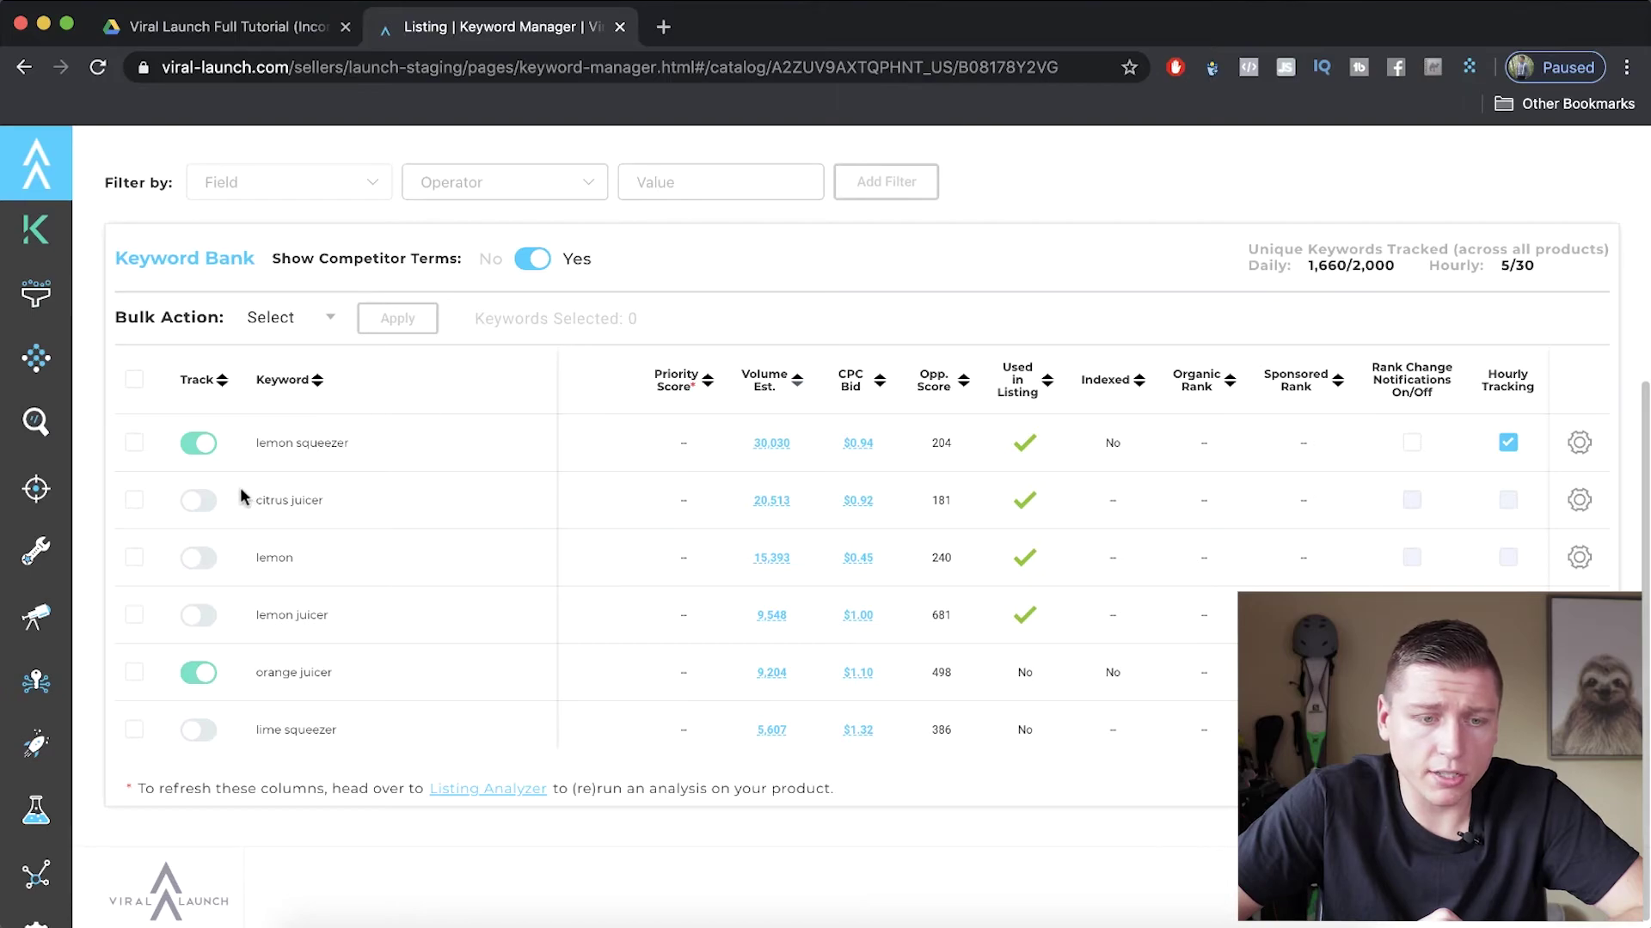
click(197, 501)
click(198, 558)
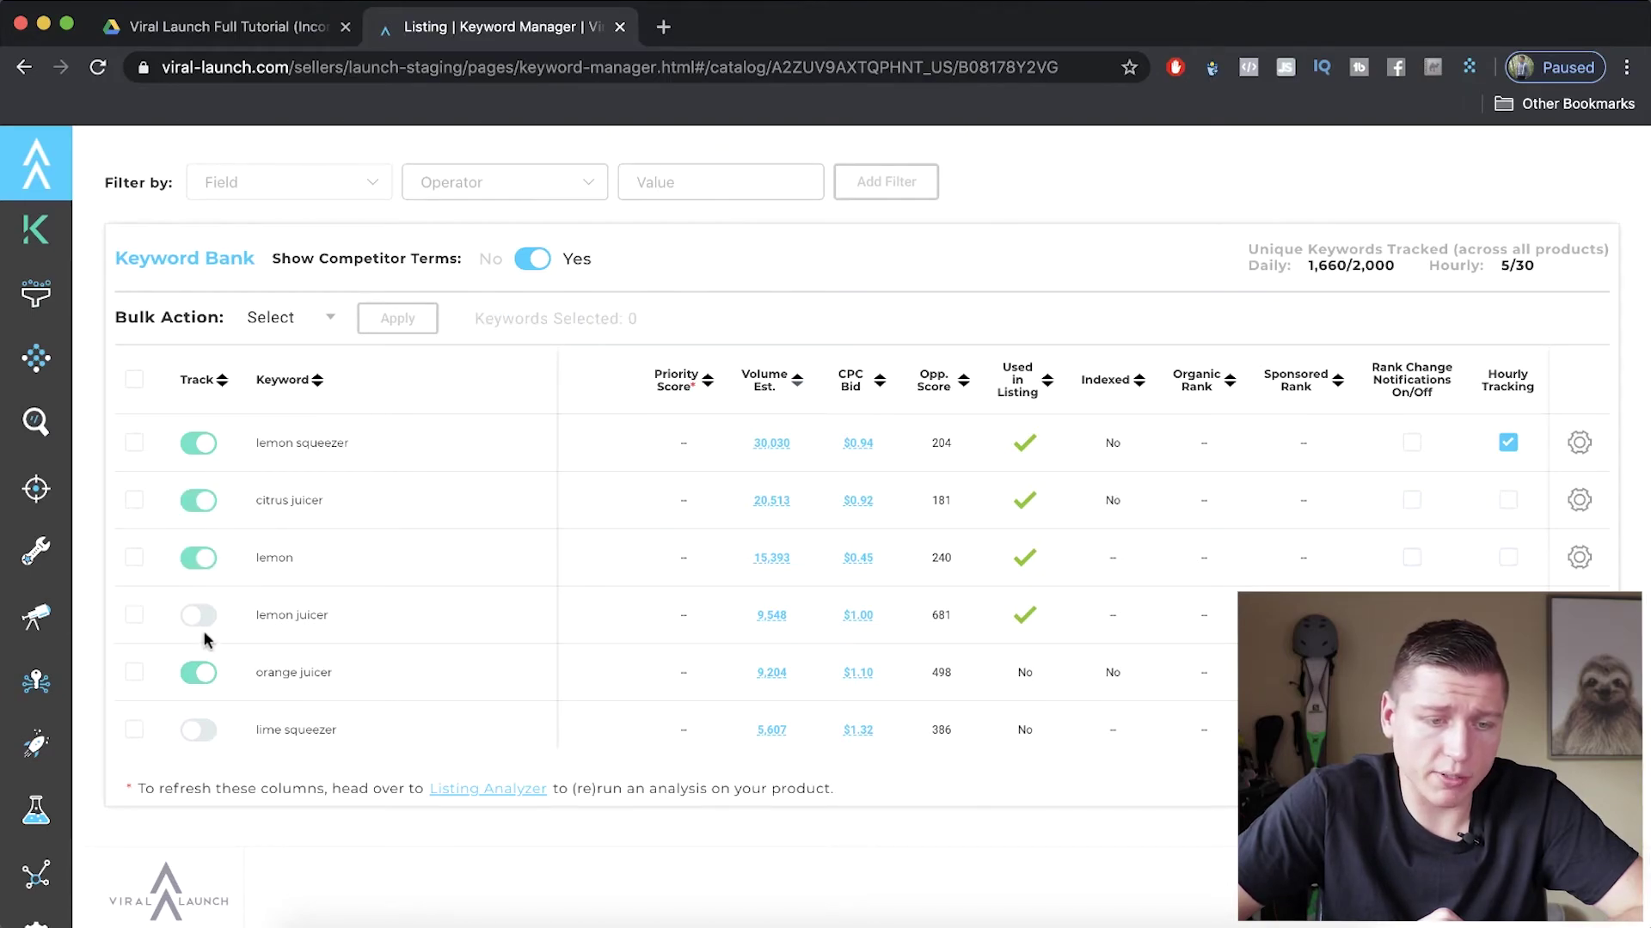
click(198, 615)
click(199, 731)
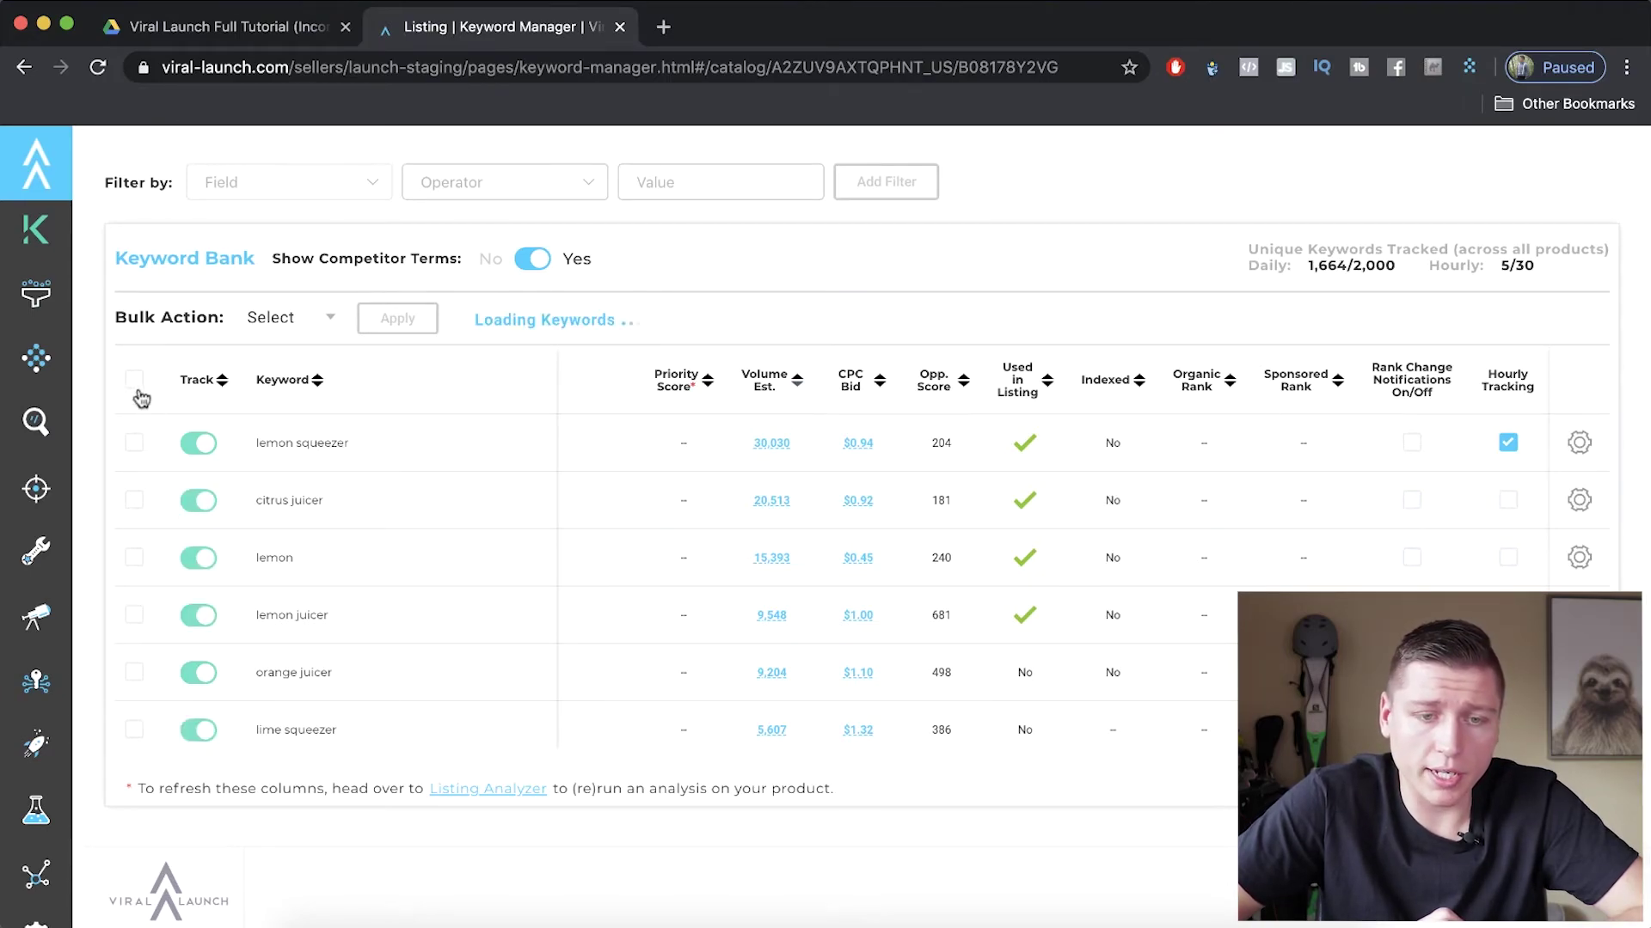
Select all keywords in the bank to view the available bulk actions, and clear the selection.
click(135, 381)
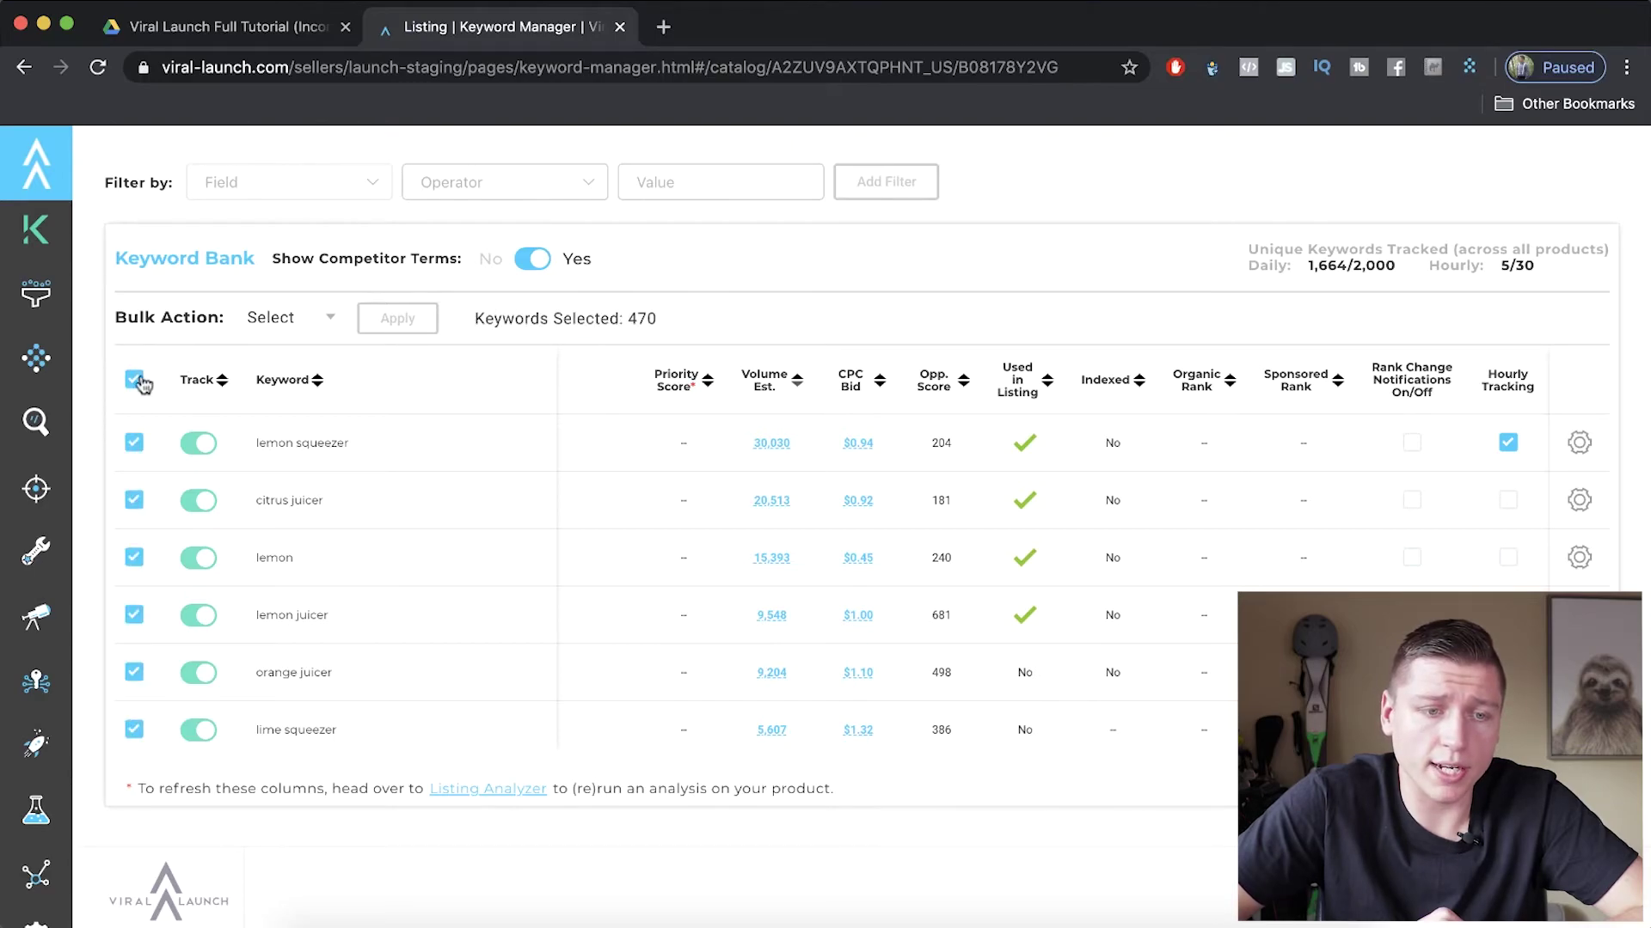
click(288, 318)
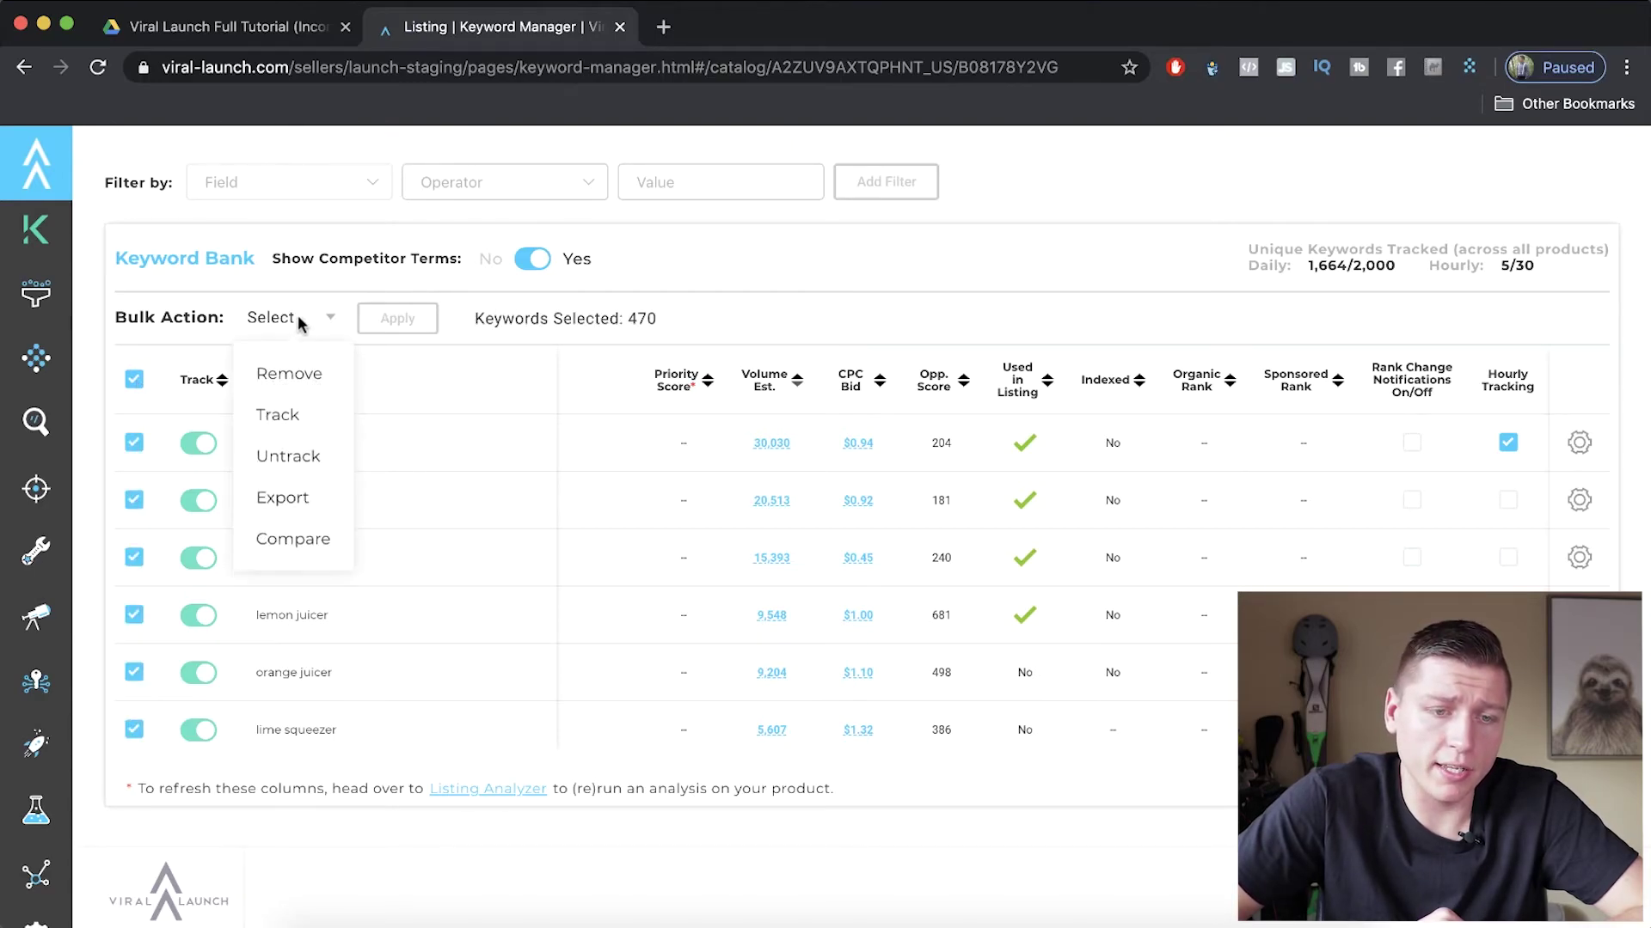
click(134, 381)
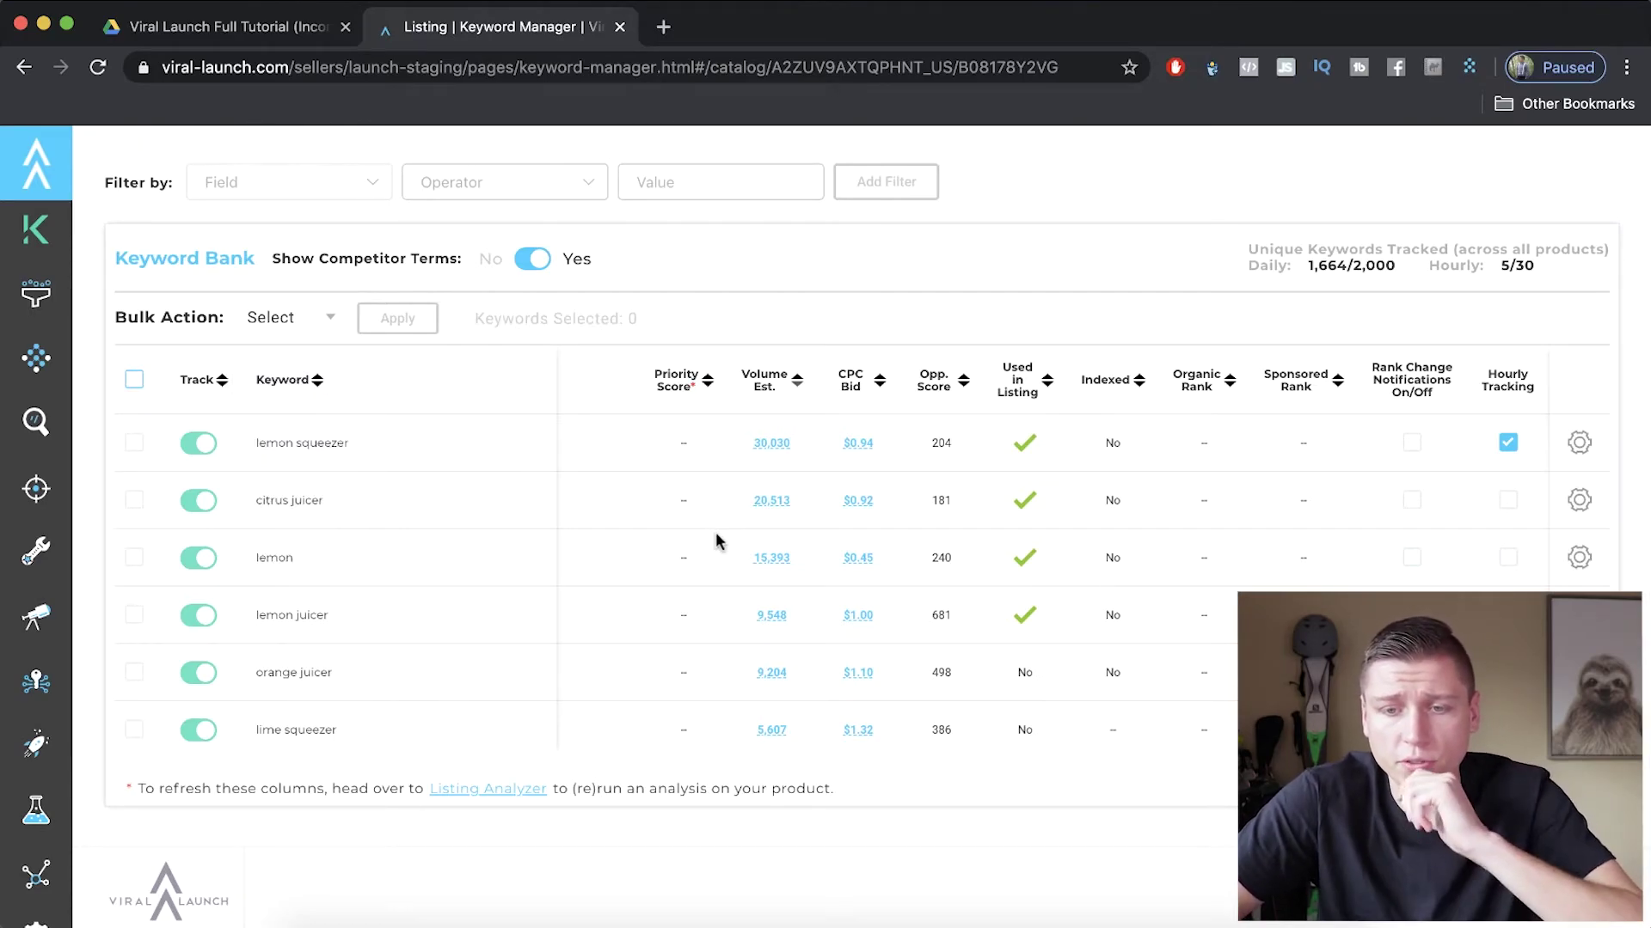
Examine the volume-sorted keyword bank from lemon squeezer down through the lower-volume phrases, noting which are tracked and used in the listing.
double_click(1200, 445)
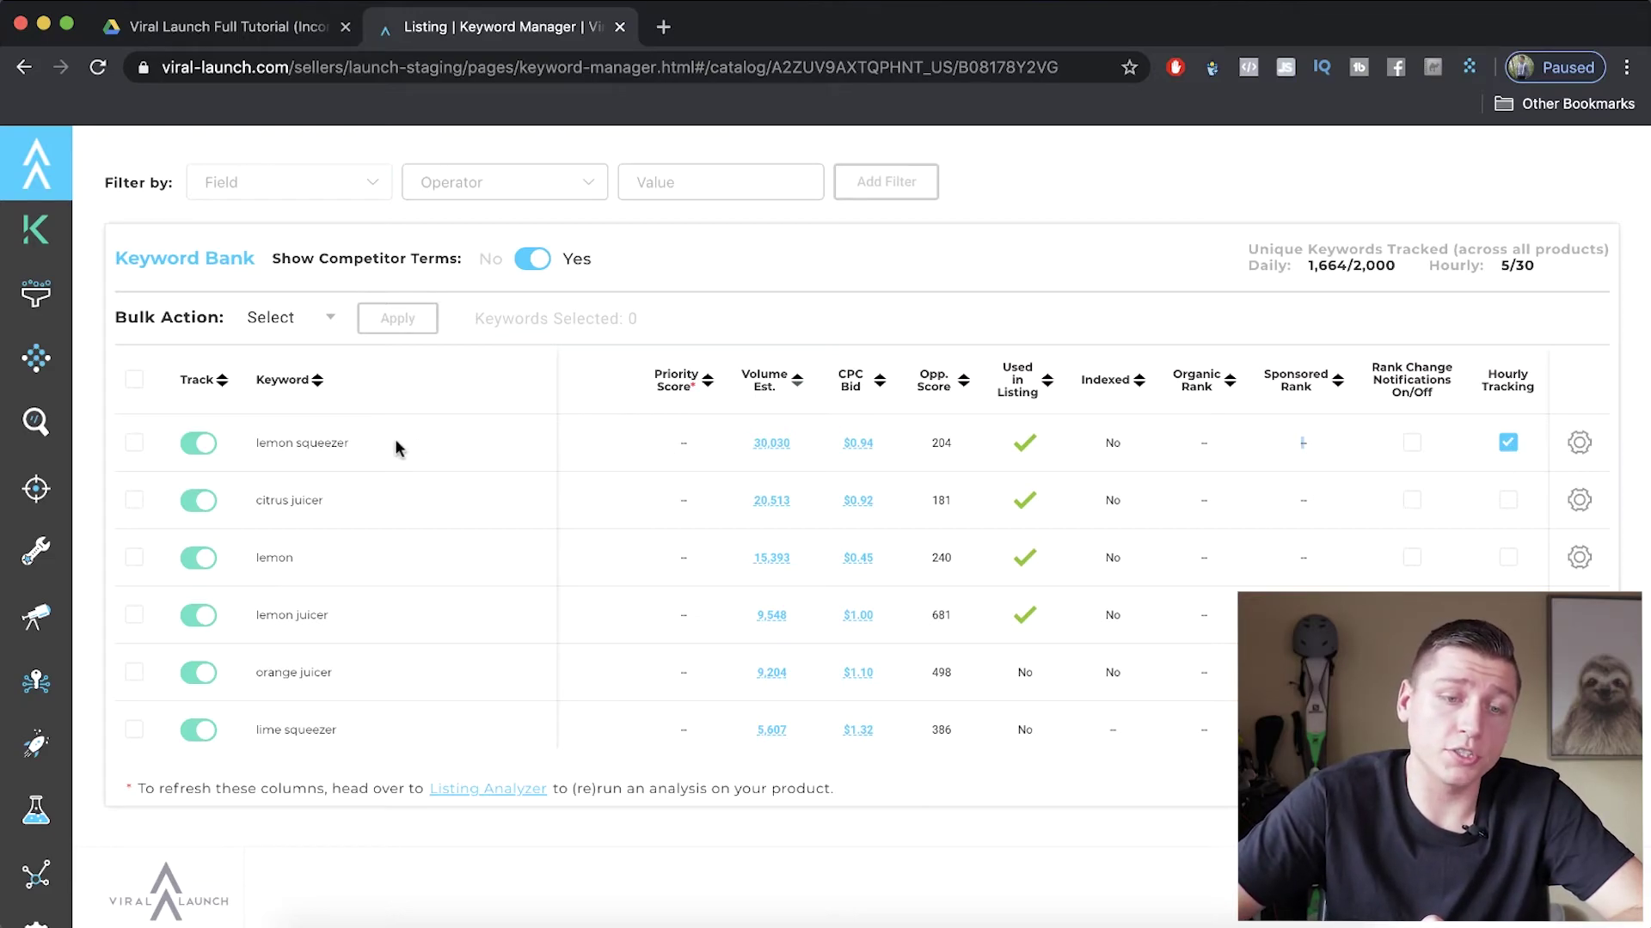
drag(344, 441, 259, 439)
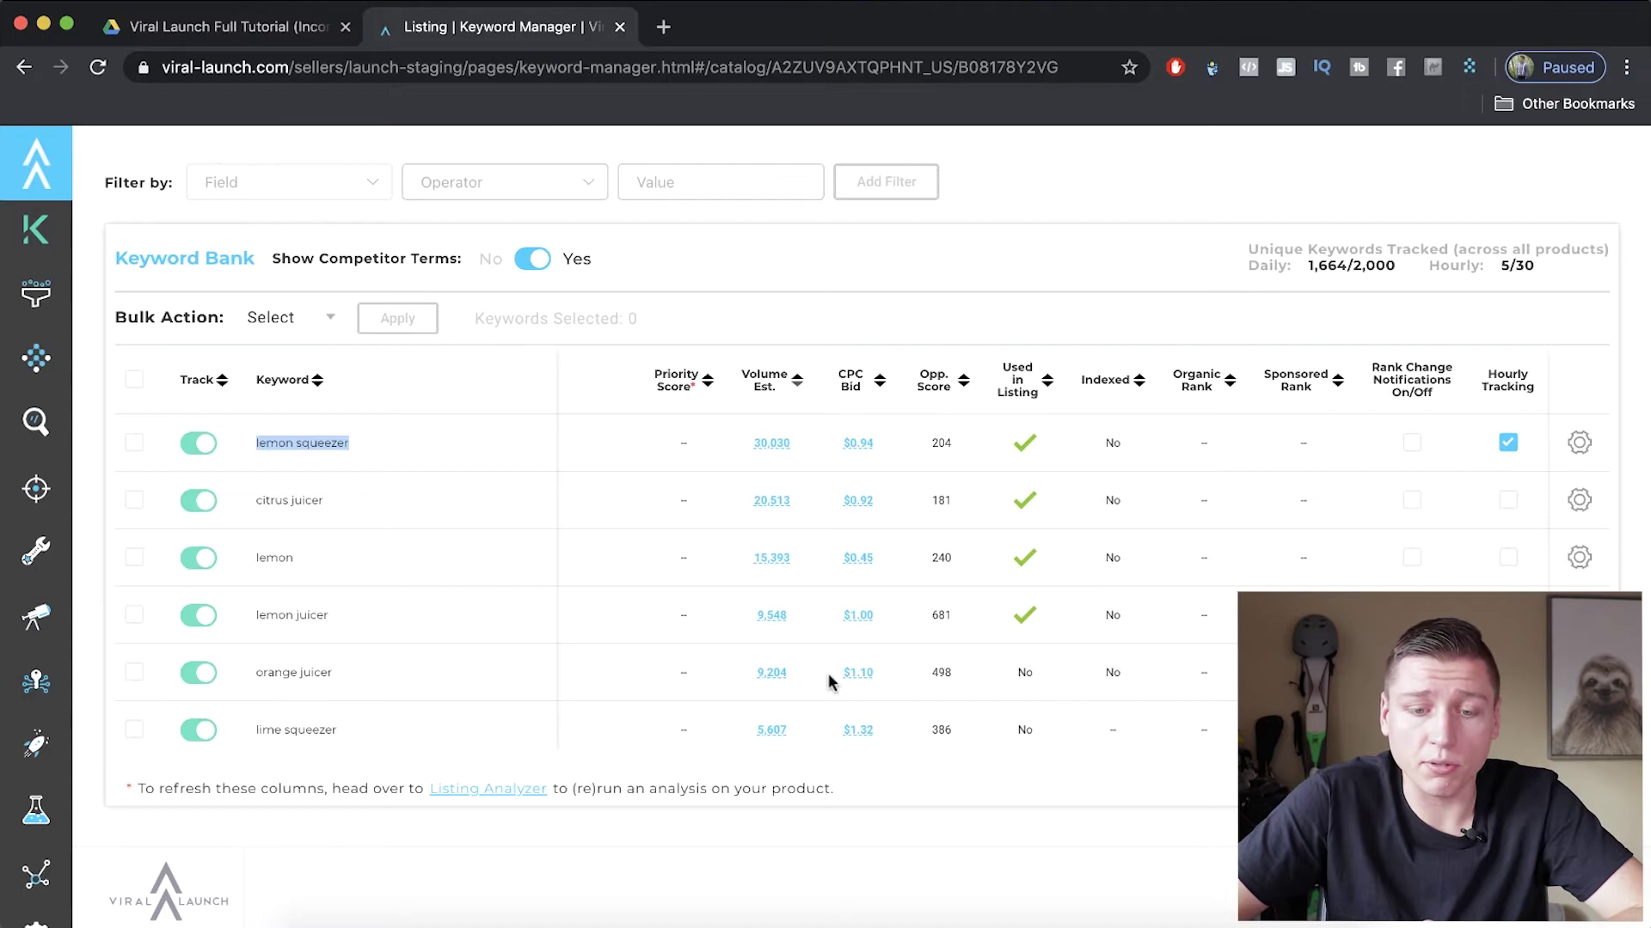
scroll(829, 681, down, 4)
scroll(830, 682, down, 1)
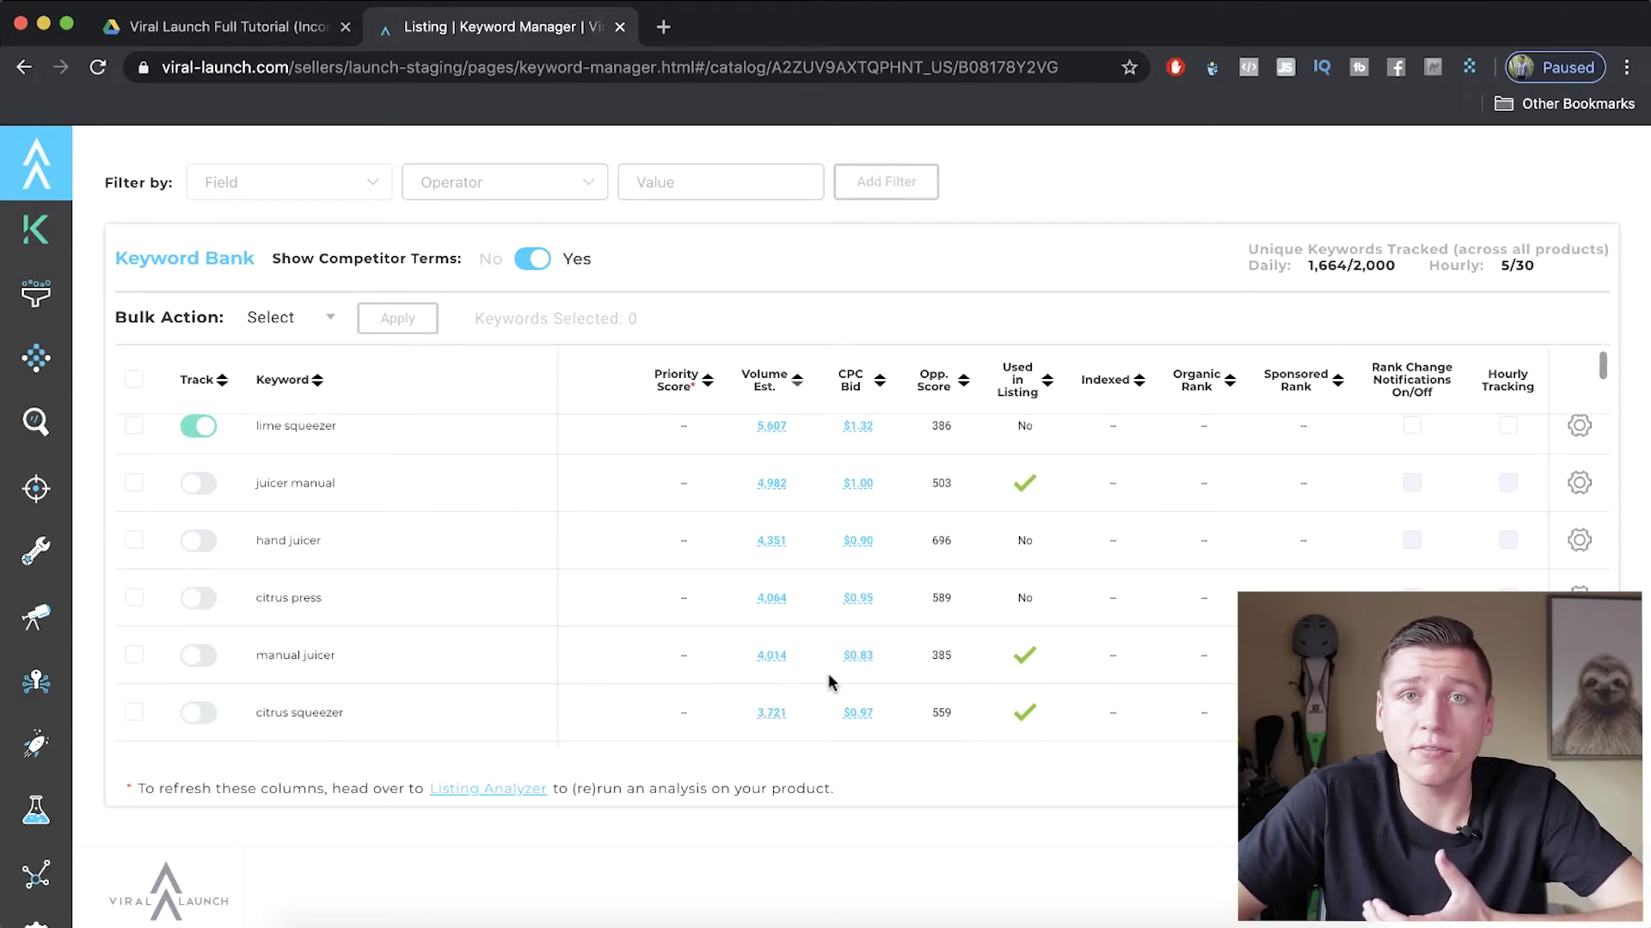
scroll(830, 682, down, 10)
scroll(830, 682, down, 1)
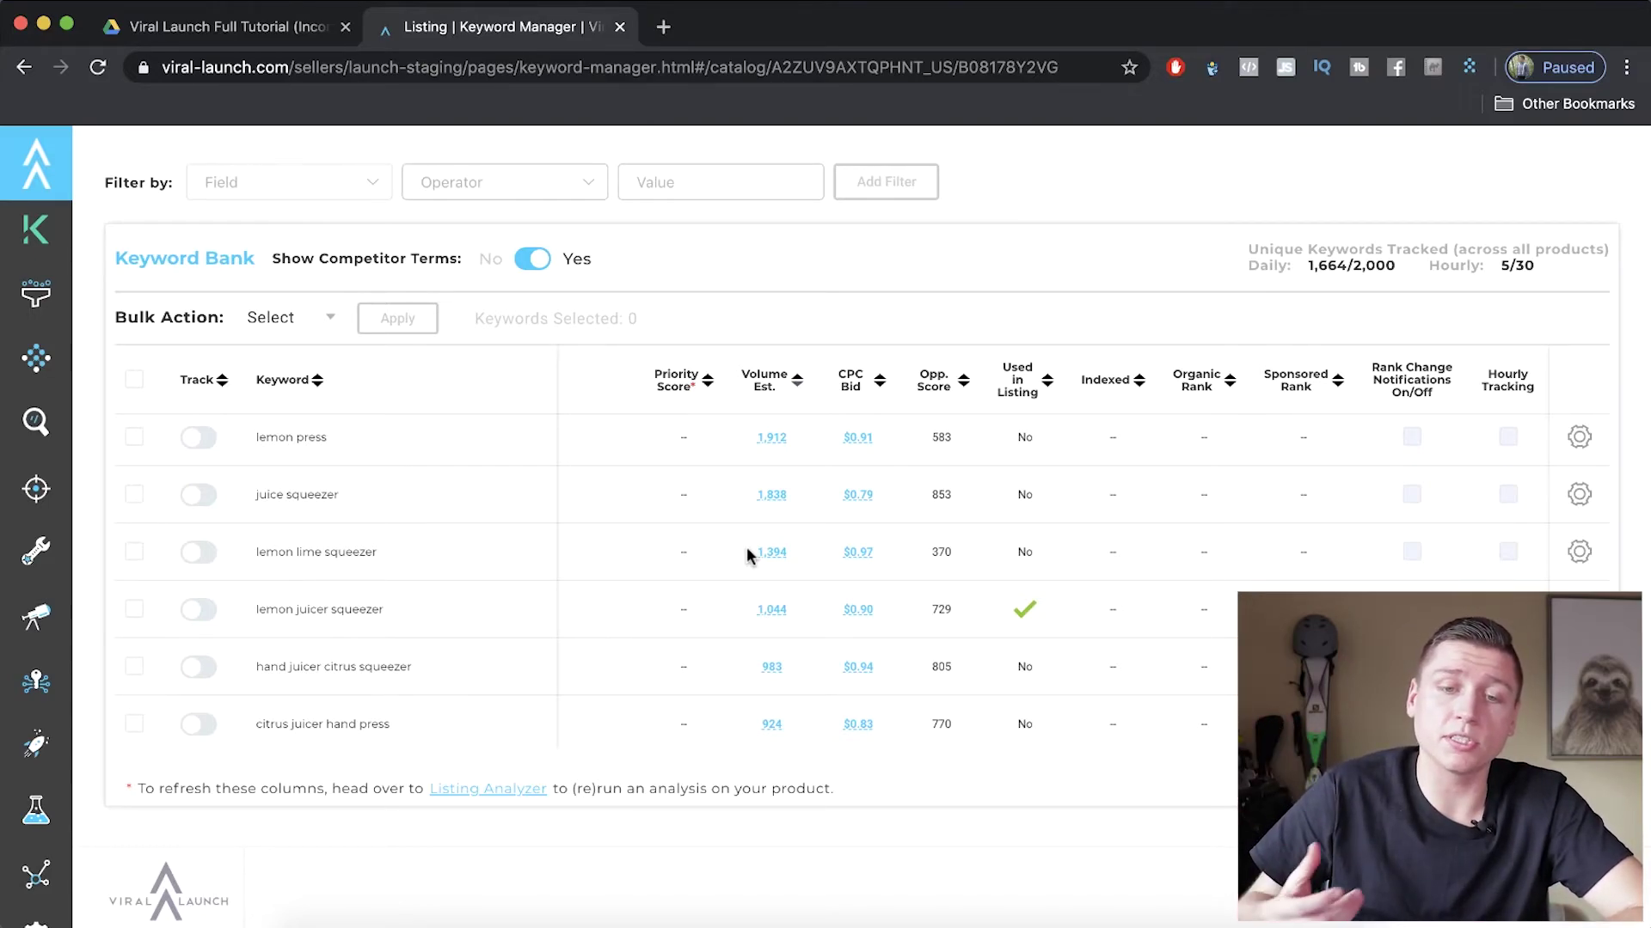
scroll(746, 547, up, 15)
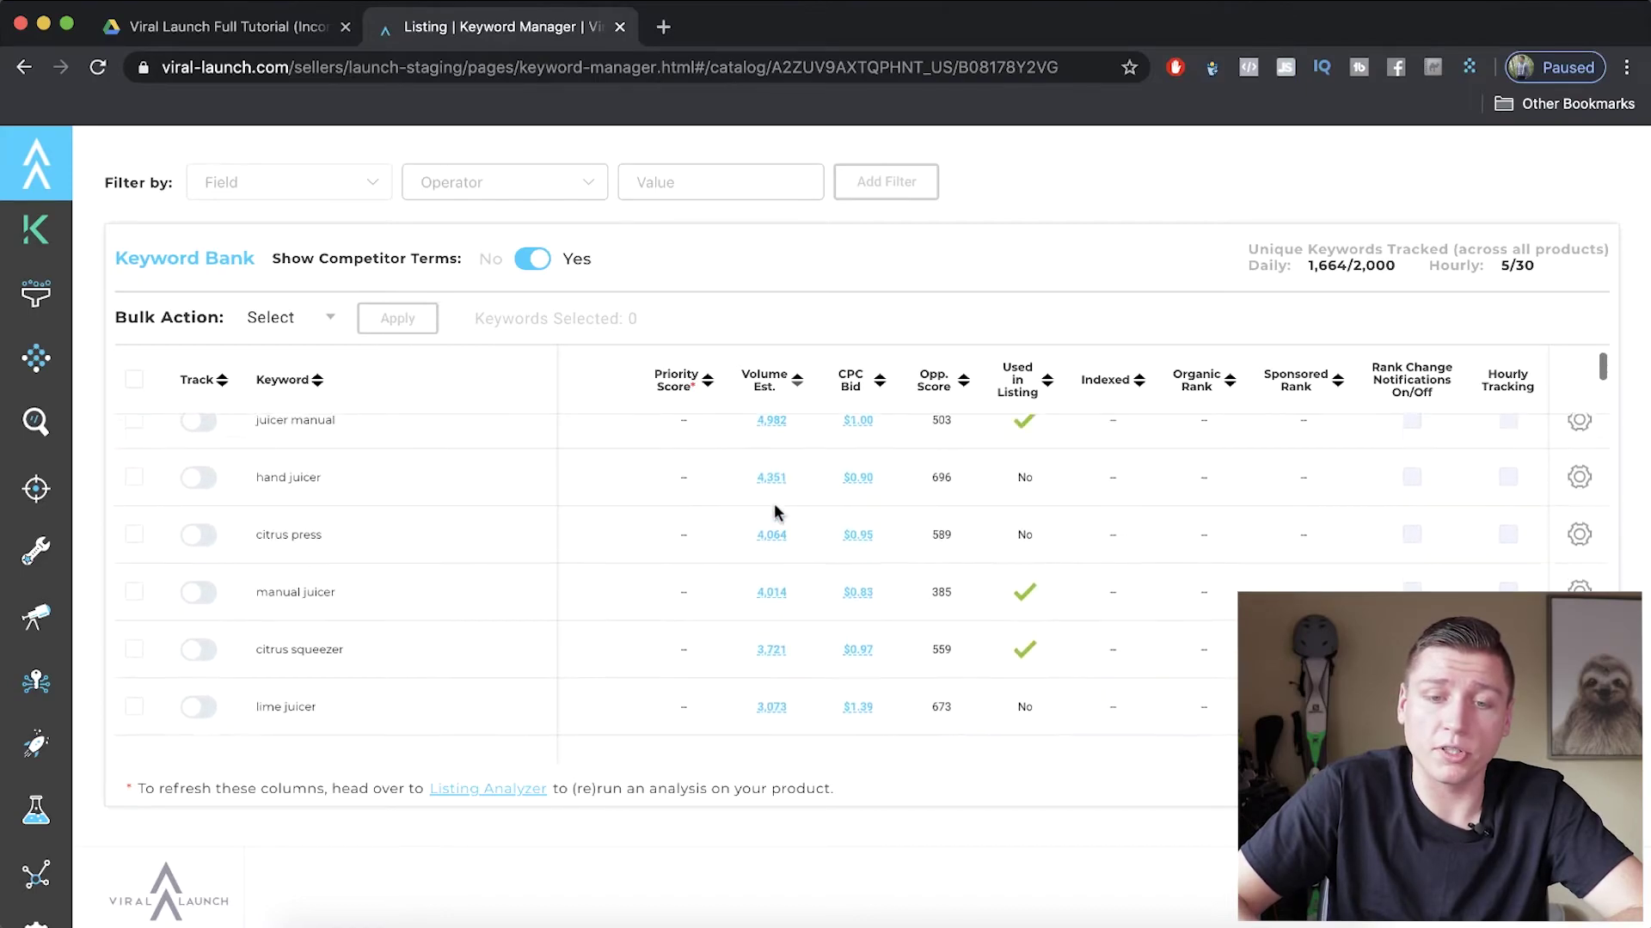
scroll(789, 518, up, 5)
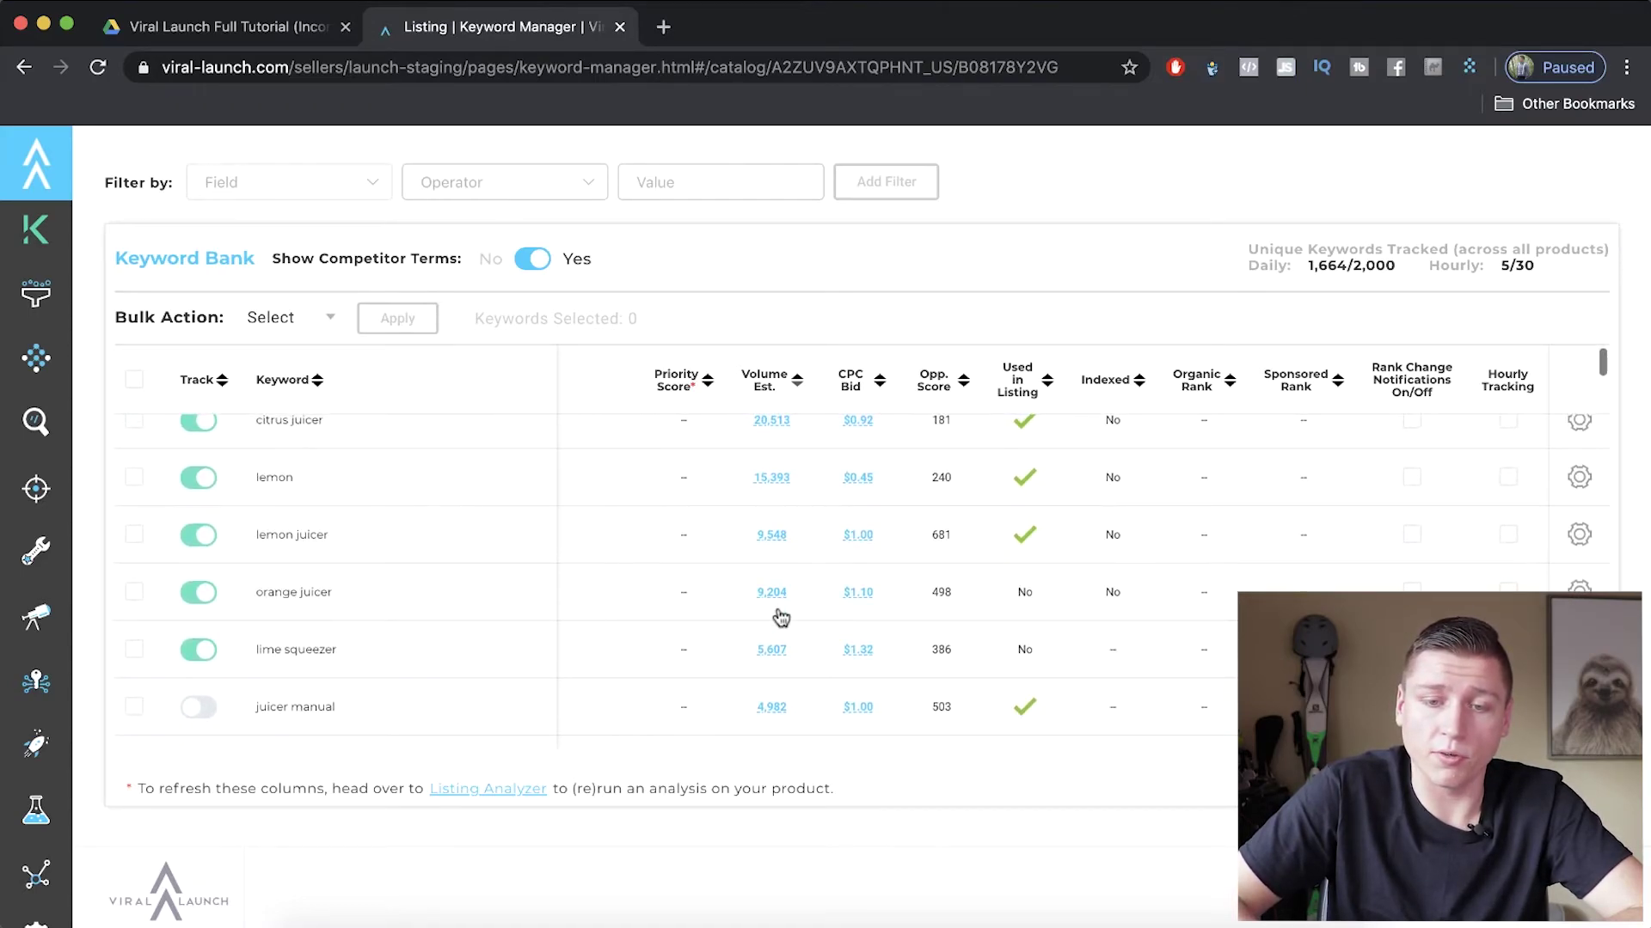
scroll(779, 616, up, 1)
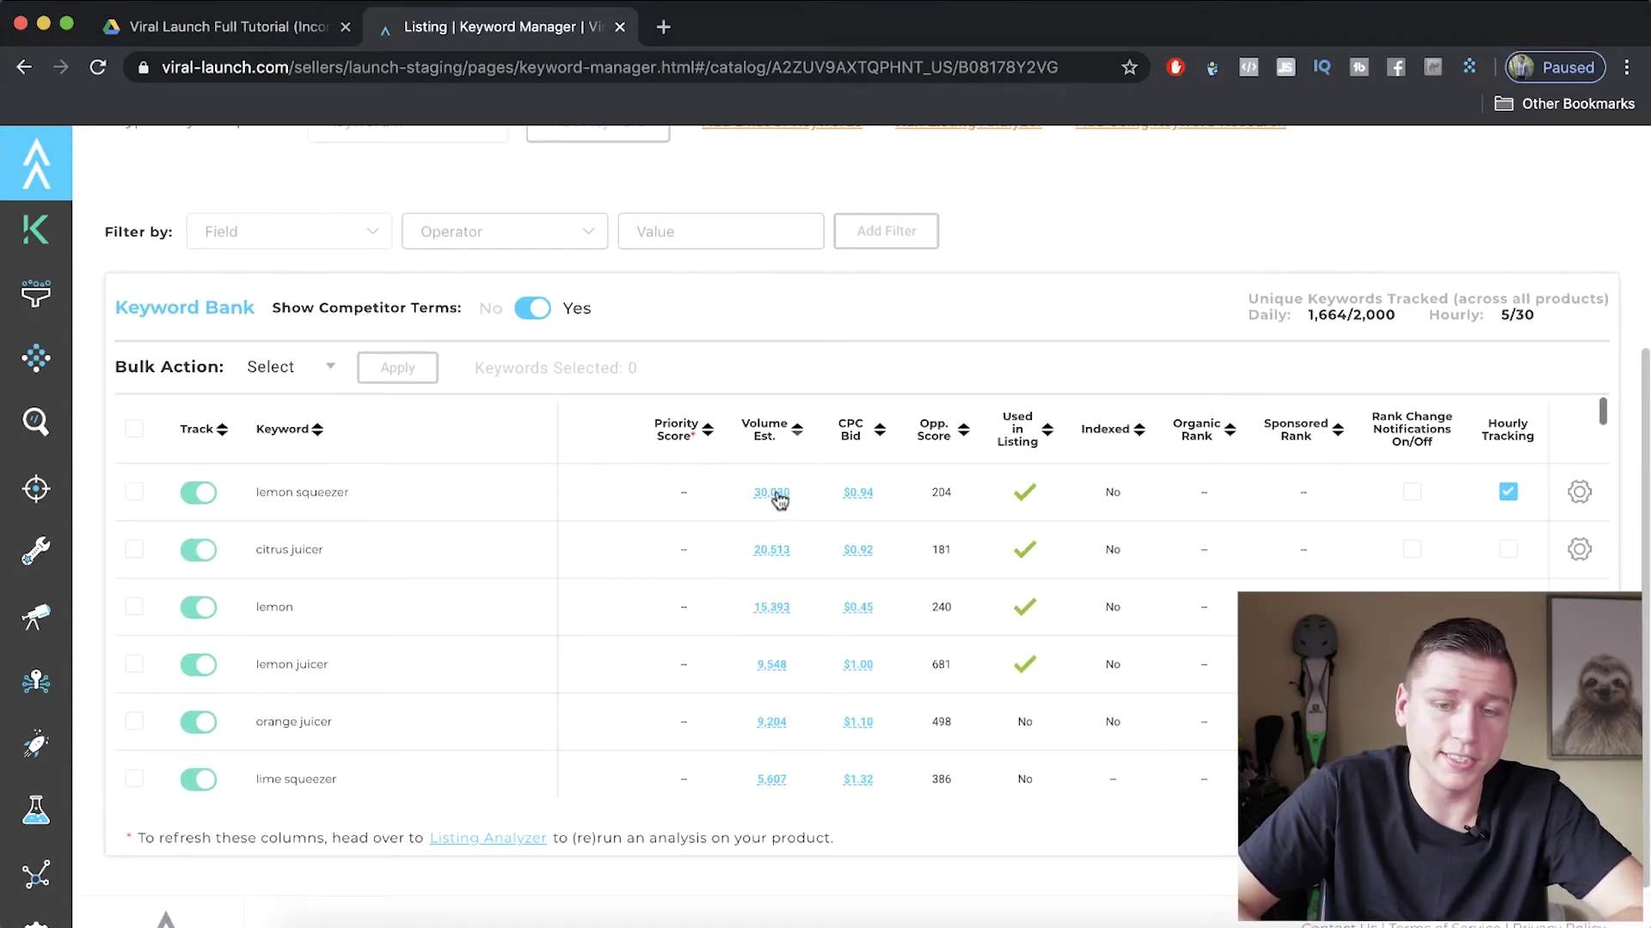
scroll(784, 246, down, 1)
scroll(822, 662, down, 2)
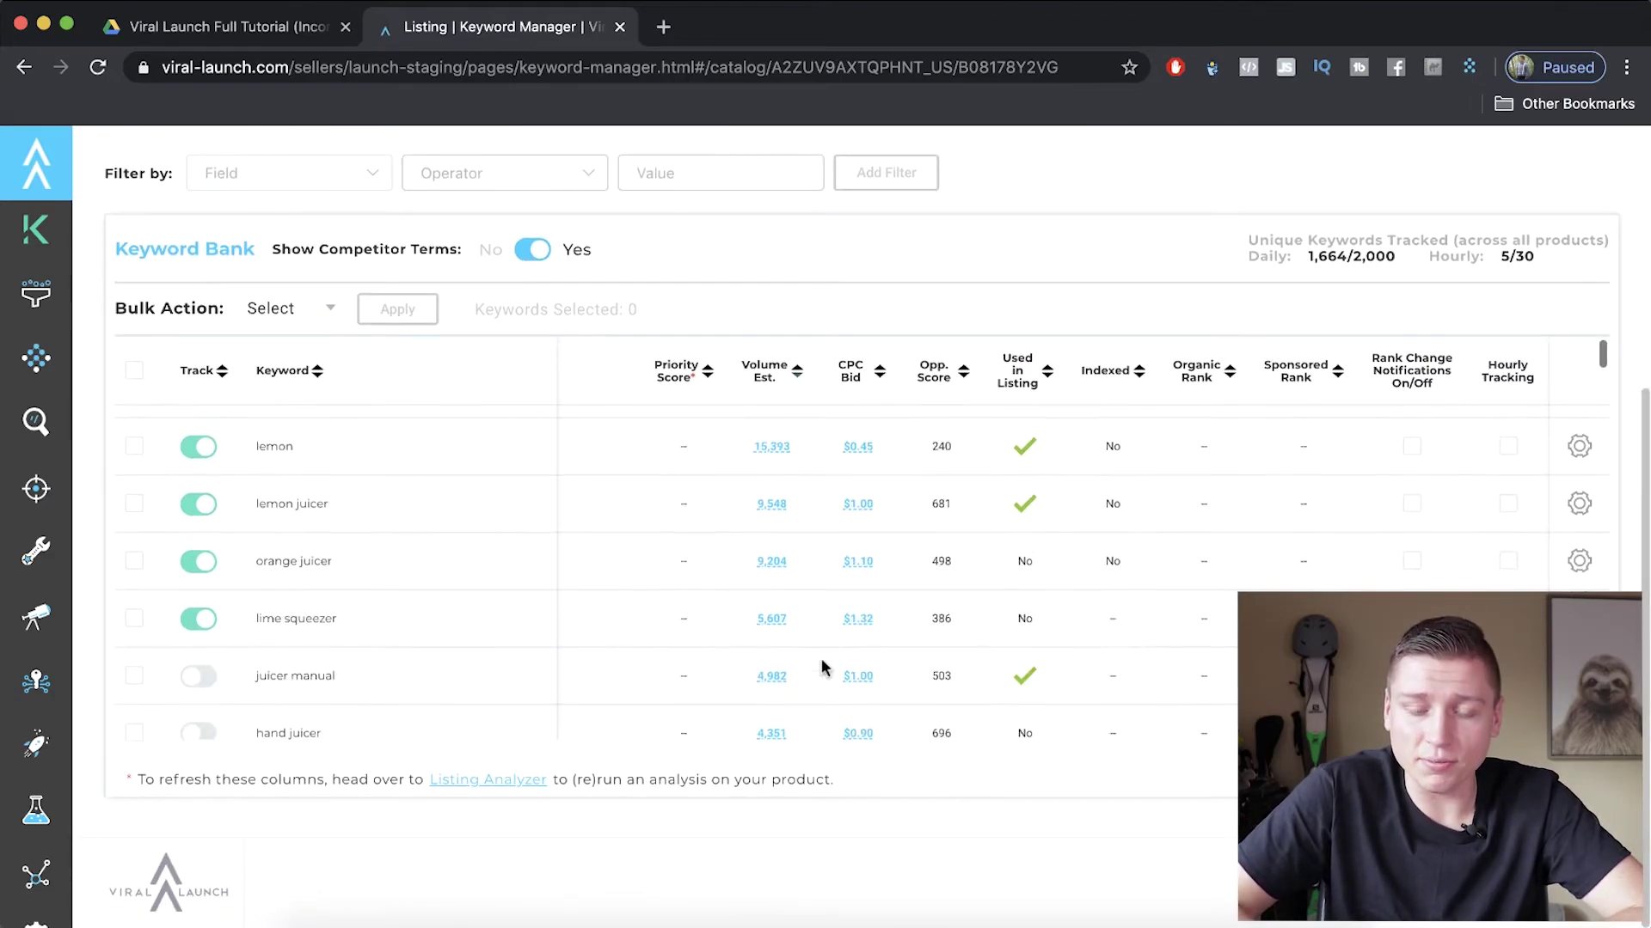
scroll(822, 668, down, 6)
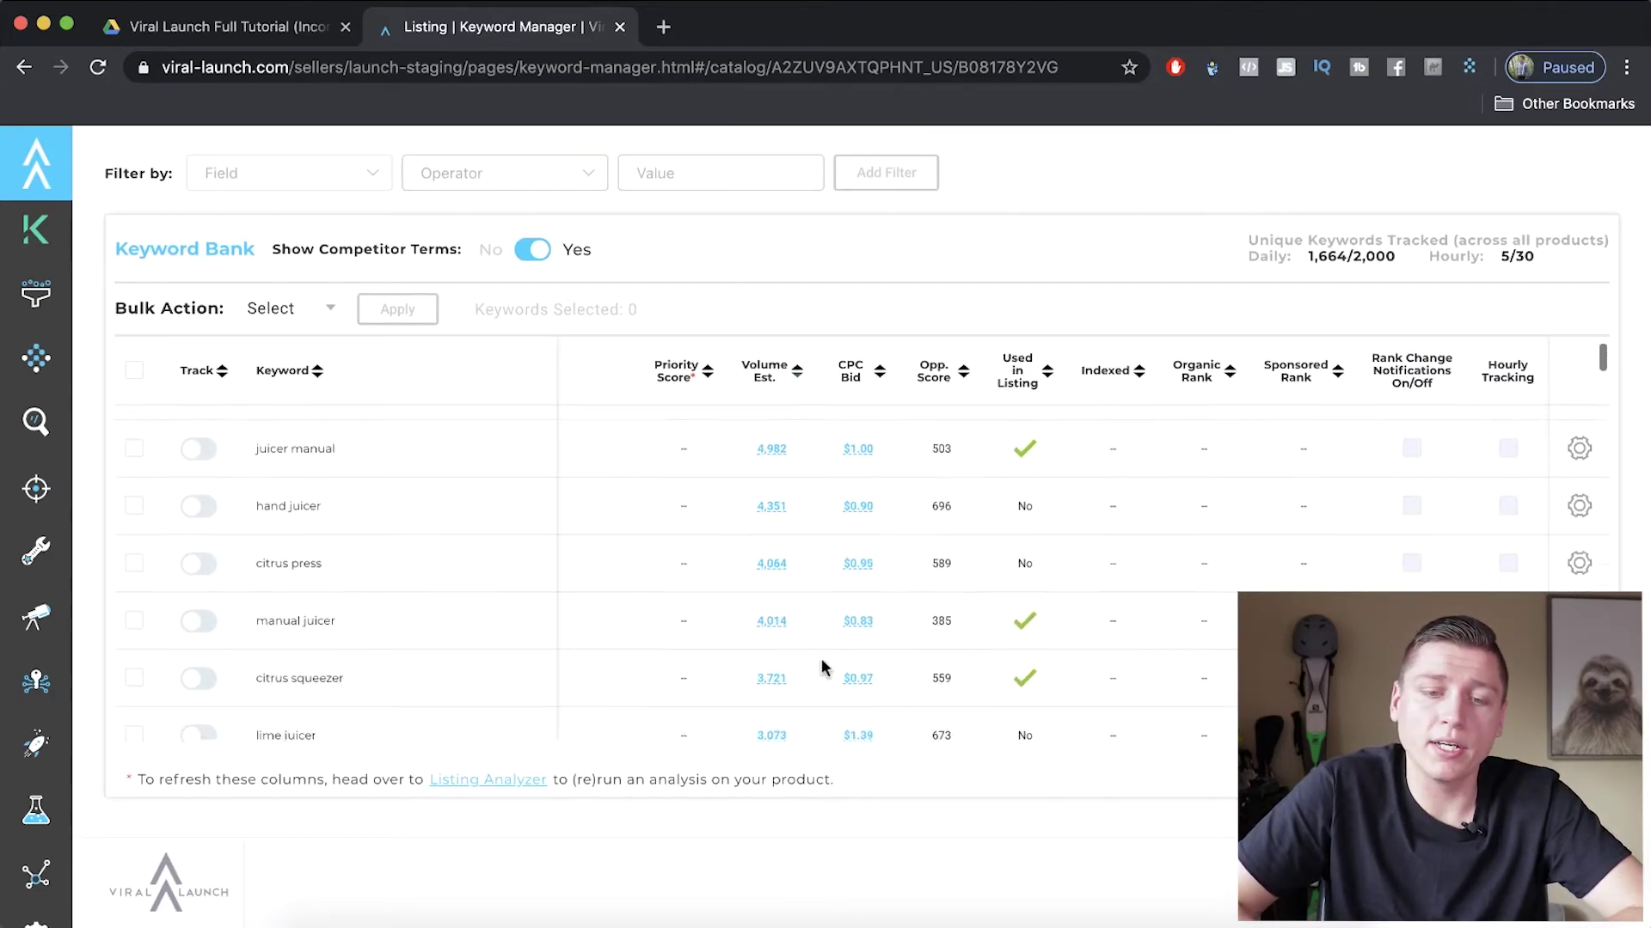
scroll(718, 608, down, 2)
scroll(720, 607, up, 10)
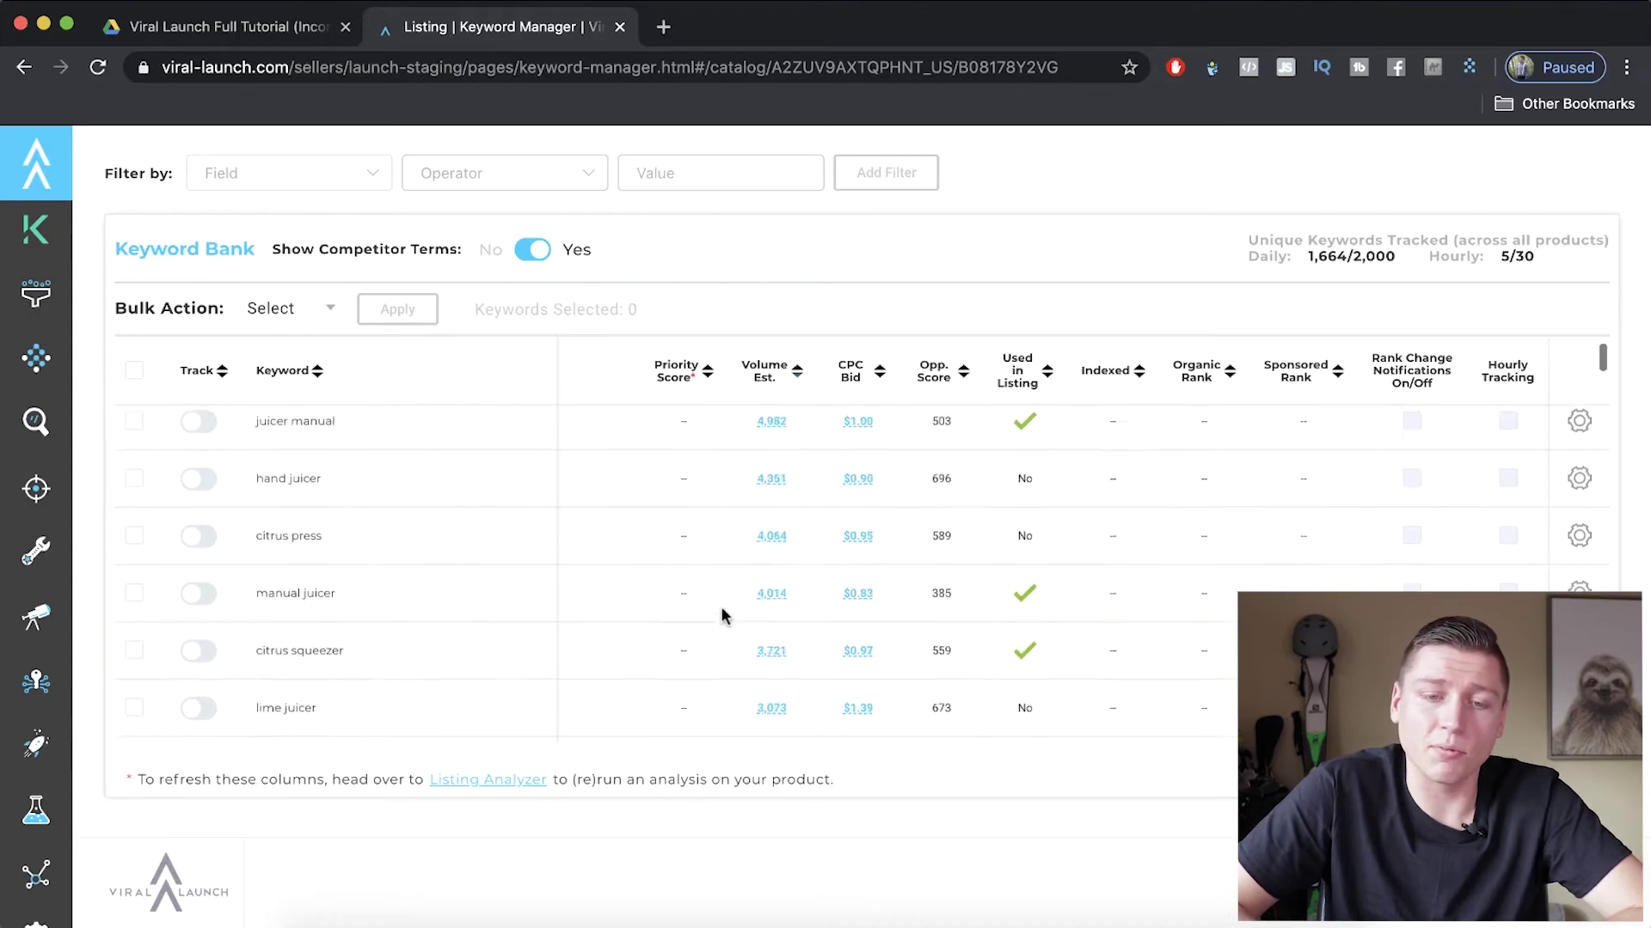
scroll(720, 607, down, 4)
scroll(721, 607, down, 5)
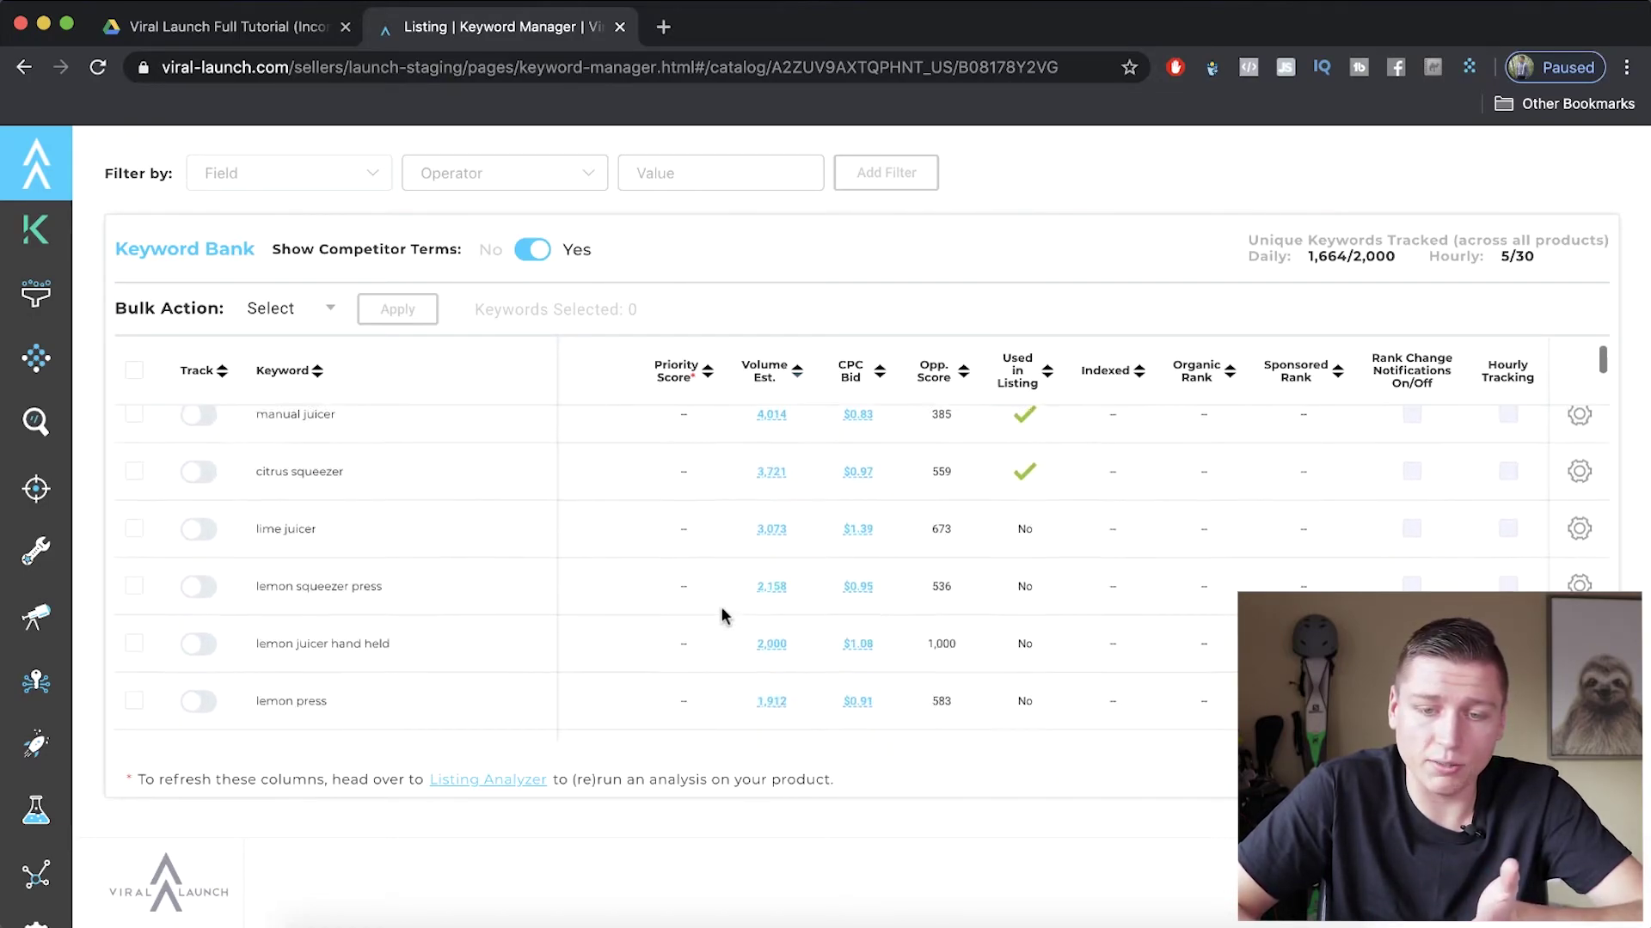
scroll(720, 607, up, 10)
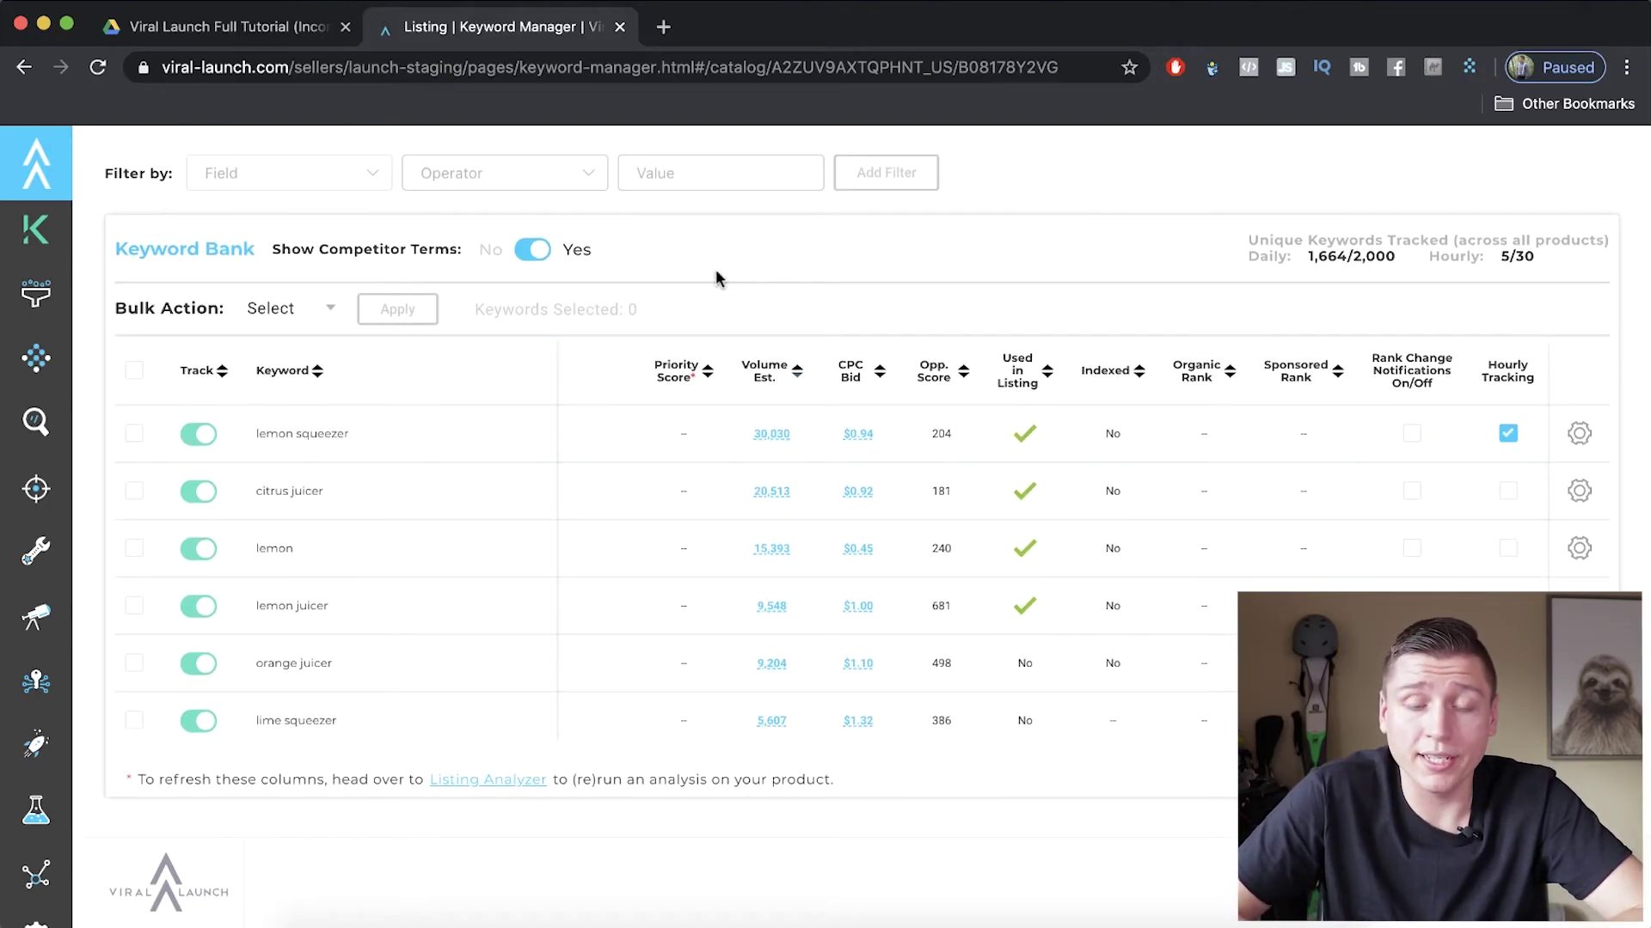
Check the organic rank entries for lemon squeezer and citrus juicer in the keyword bank.
double_click(1206, 434)
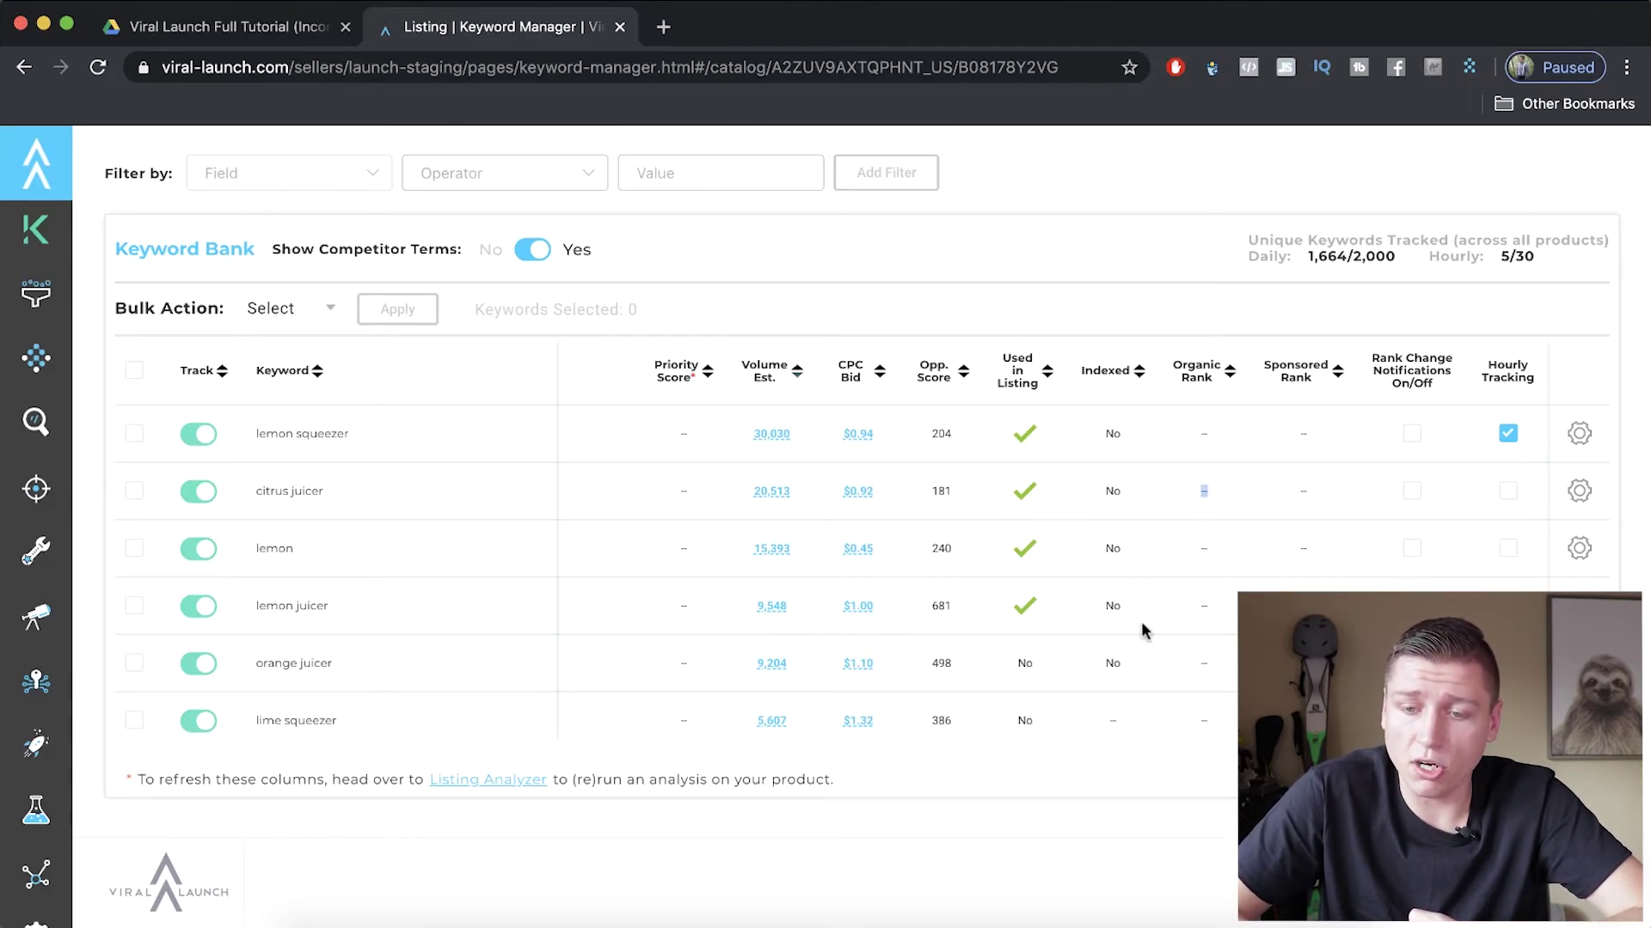
click(1192, 428)
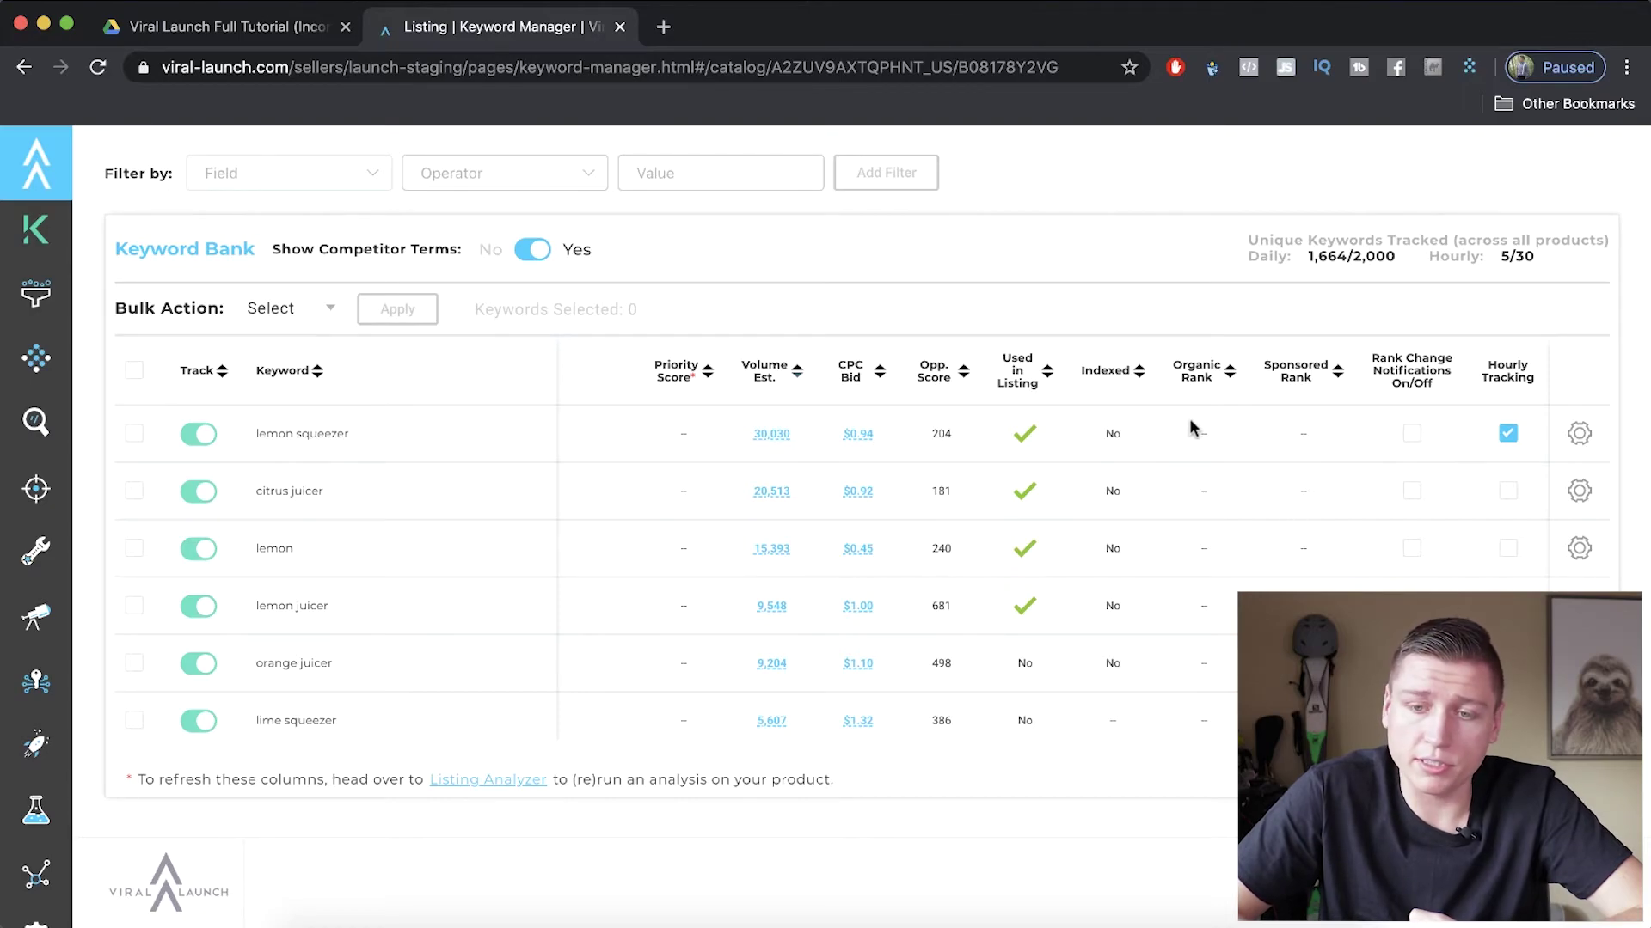
drag(1192, 436, 1209, 436)
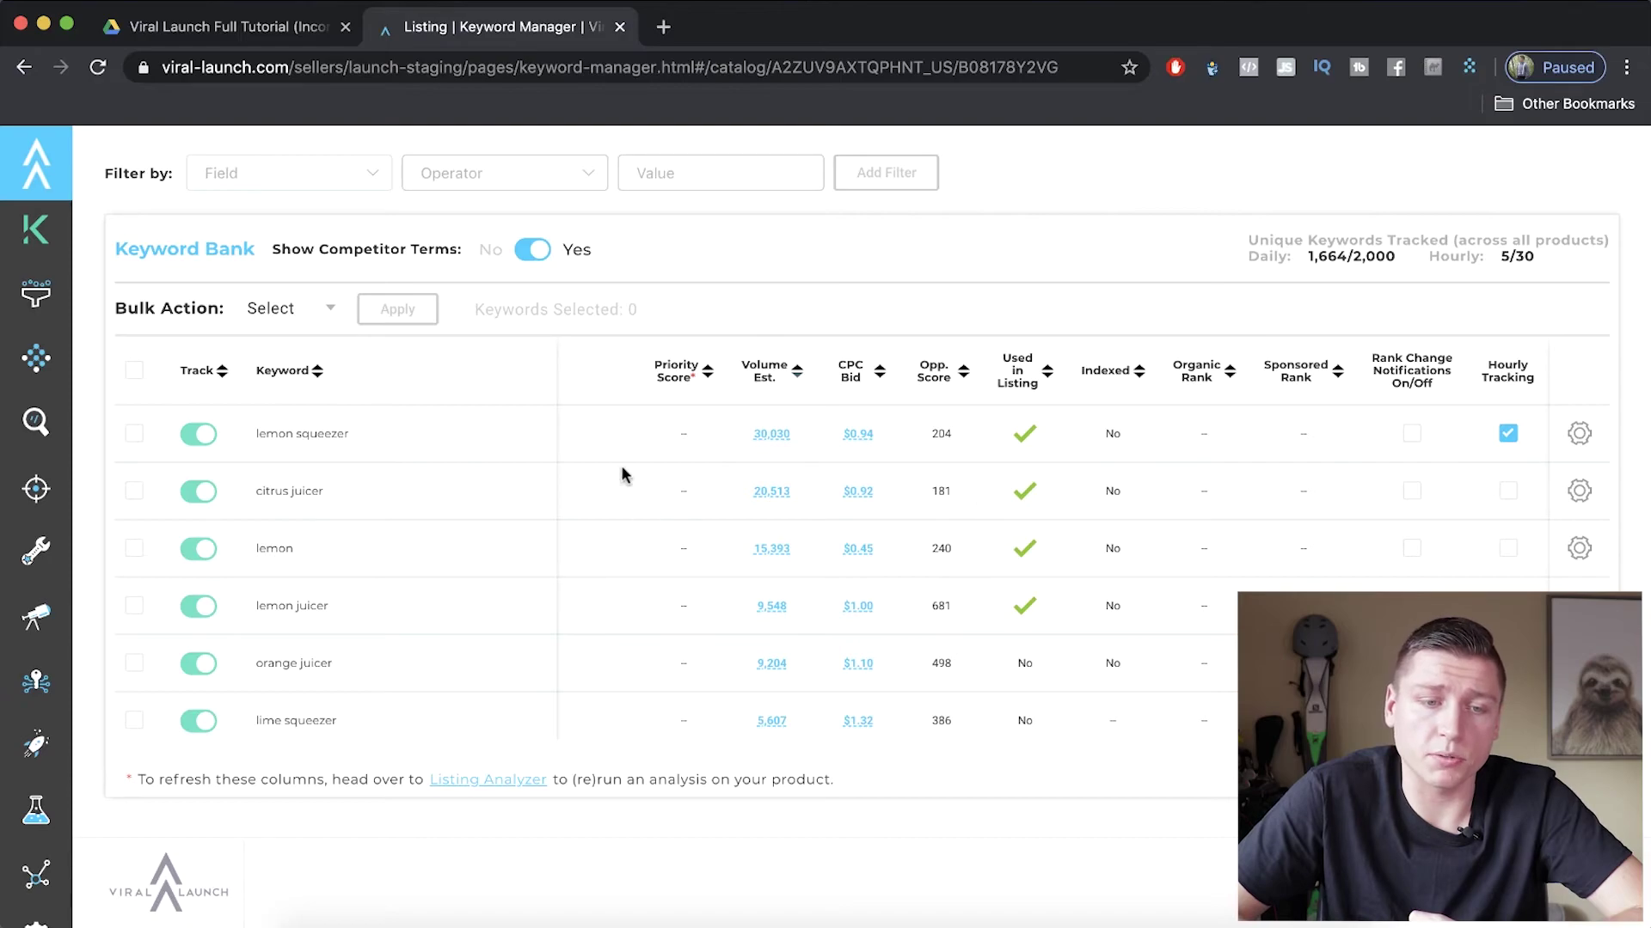
drag(1216, 437, 1187, 436)
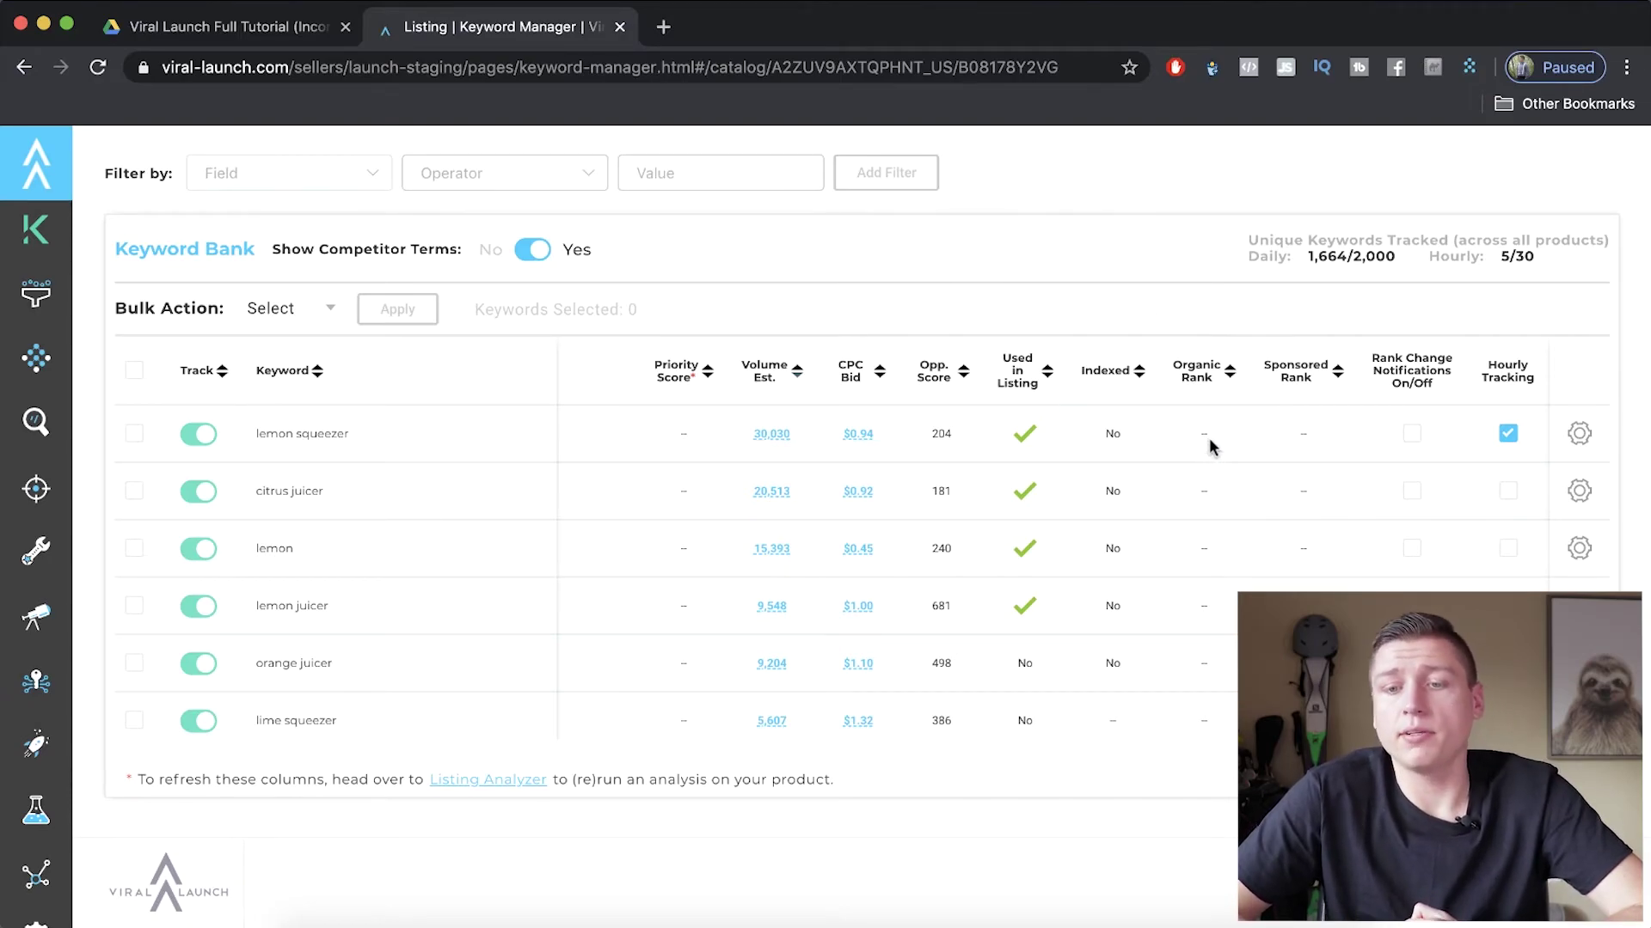
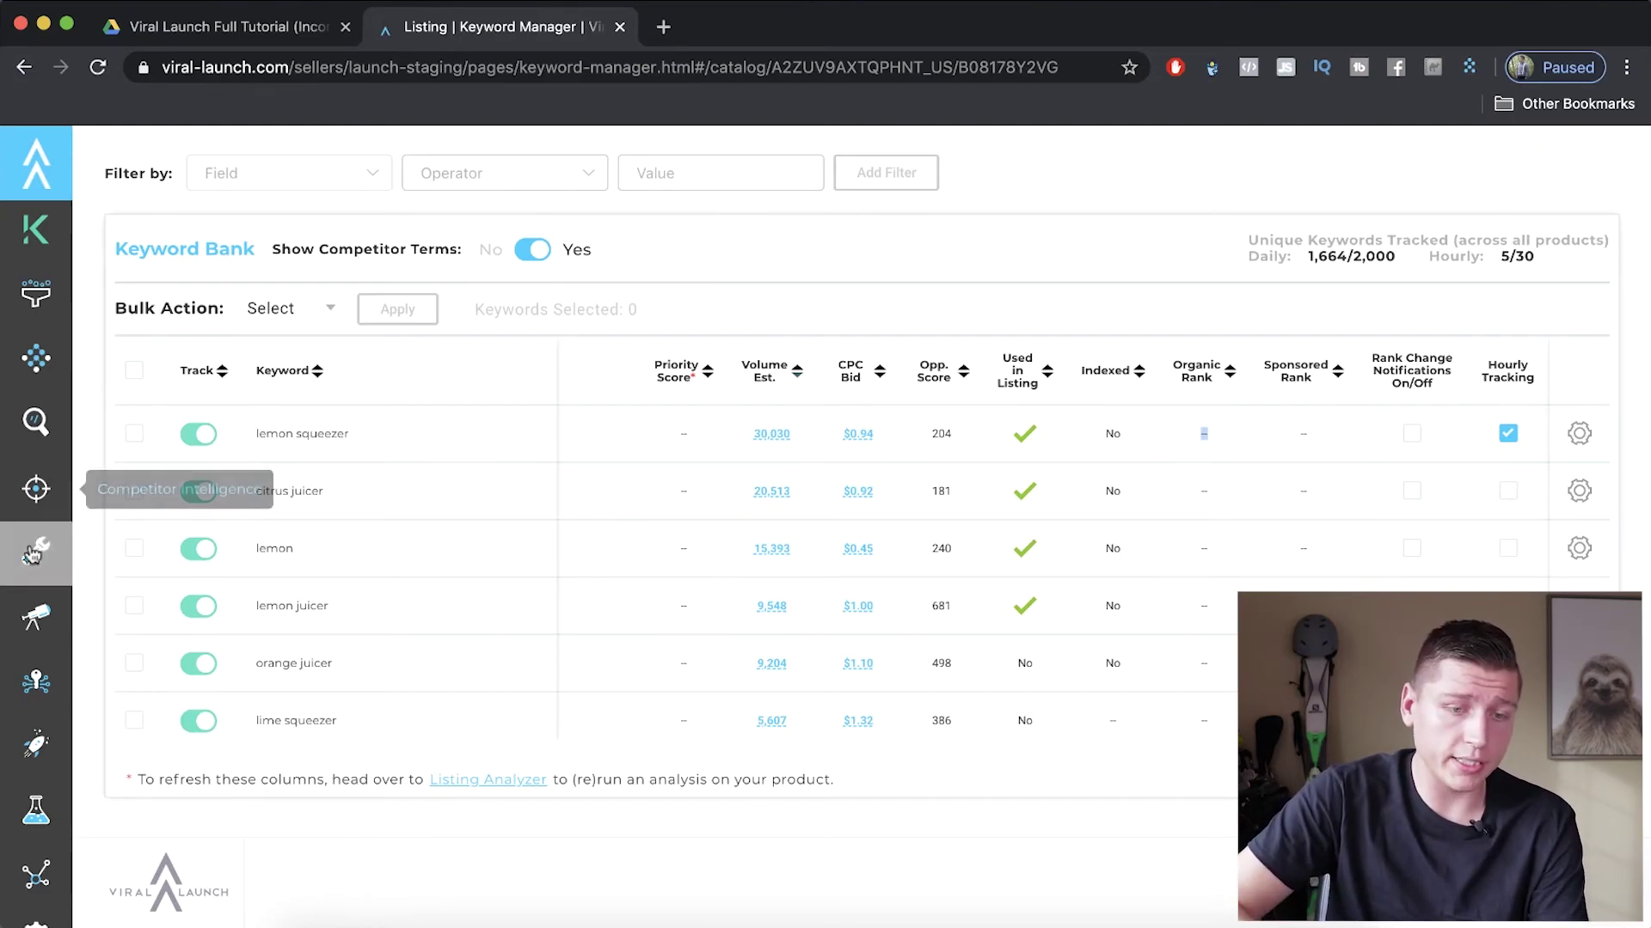
Review the Launch section's Launches / Promotions and Creatives options.
click(32, 582)
scroll(74, 825, down, 2)
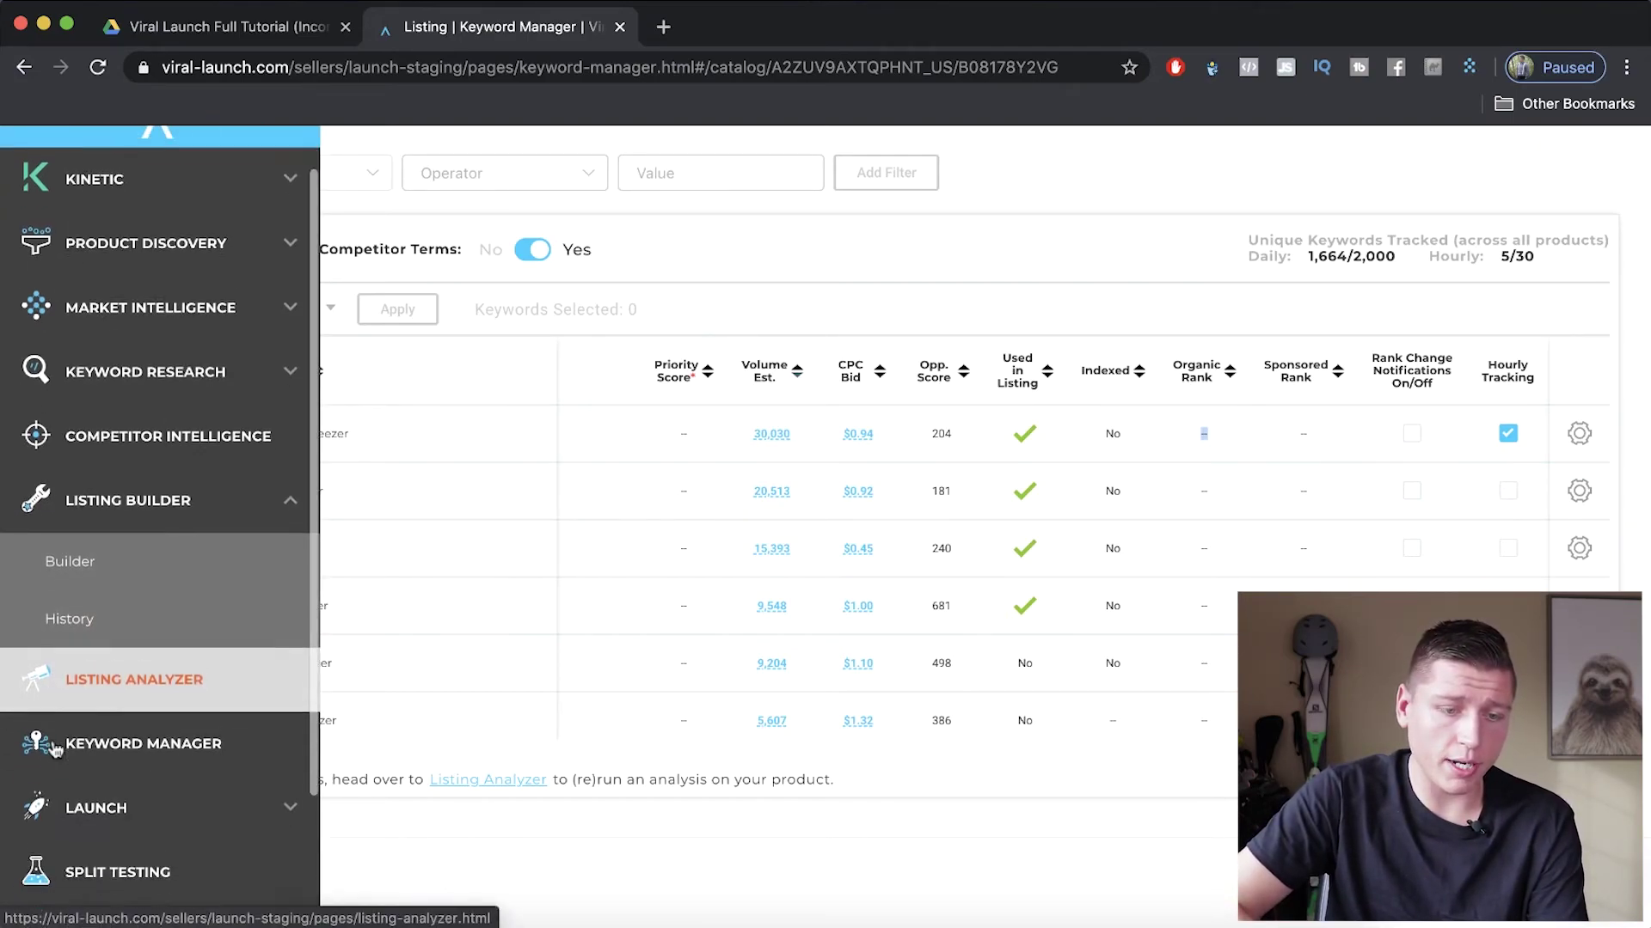
scroll(100, 738, down, 2)
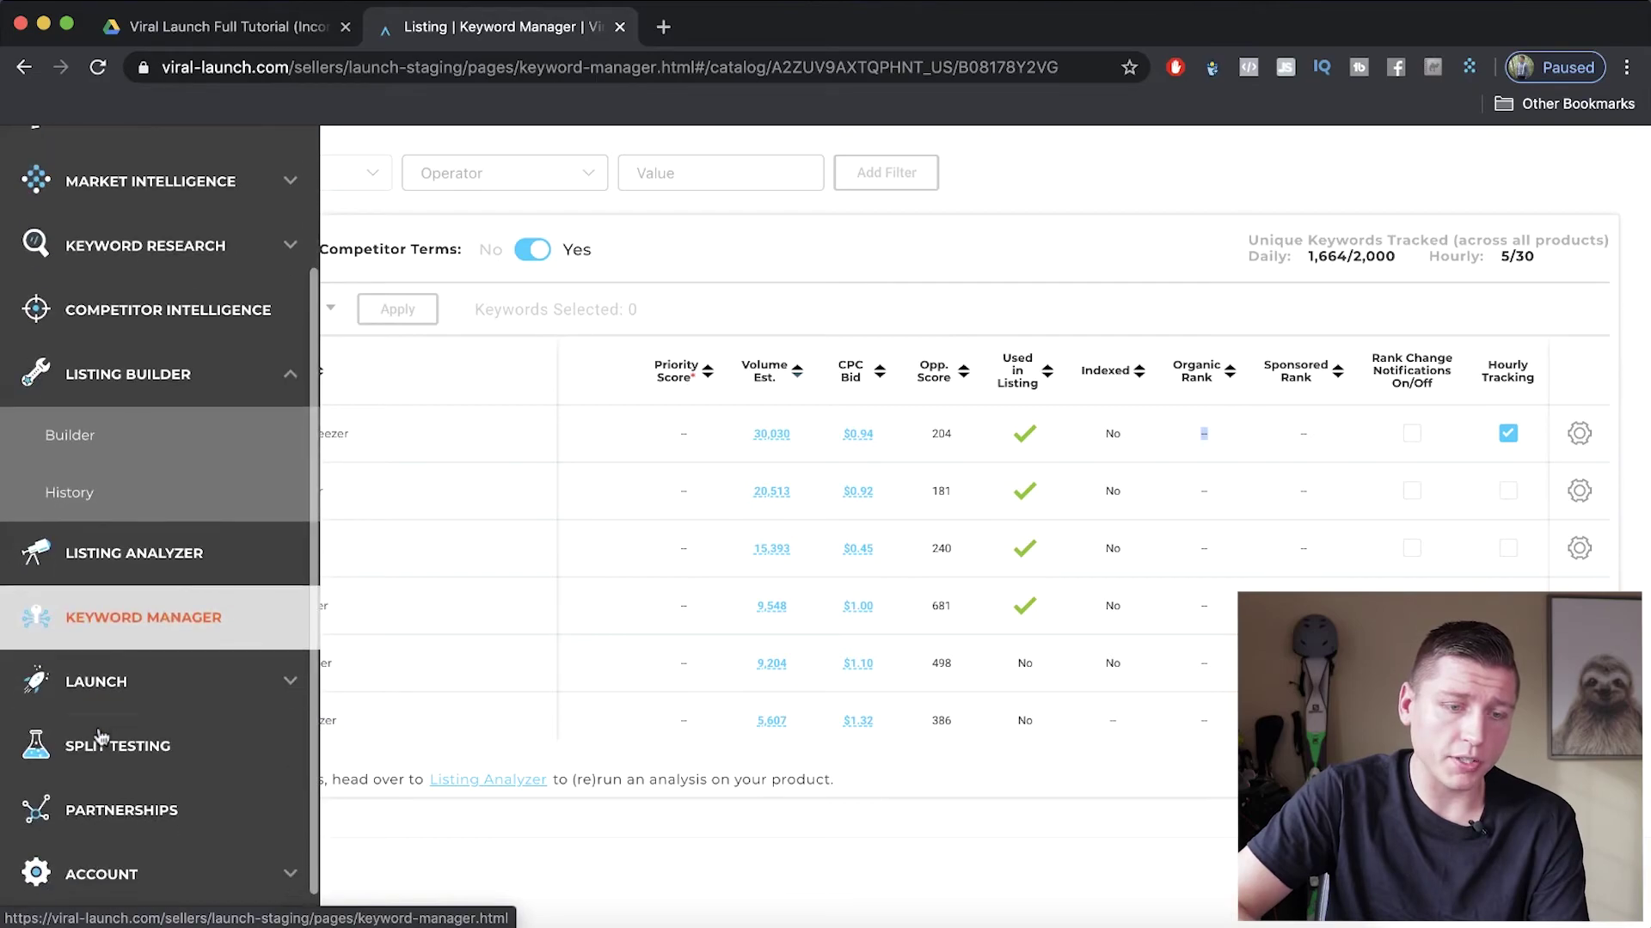
scroll(108, 602, up, 3)
scroll(109, 547, down, 2)
click(116, 655)
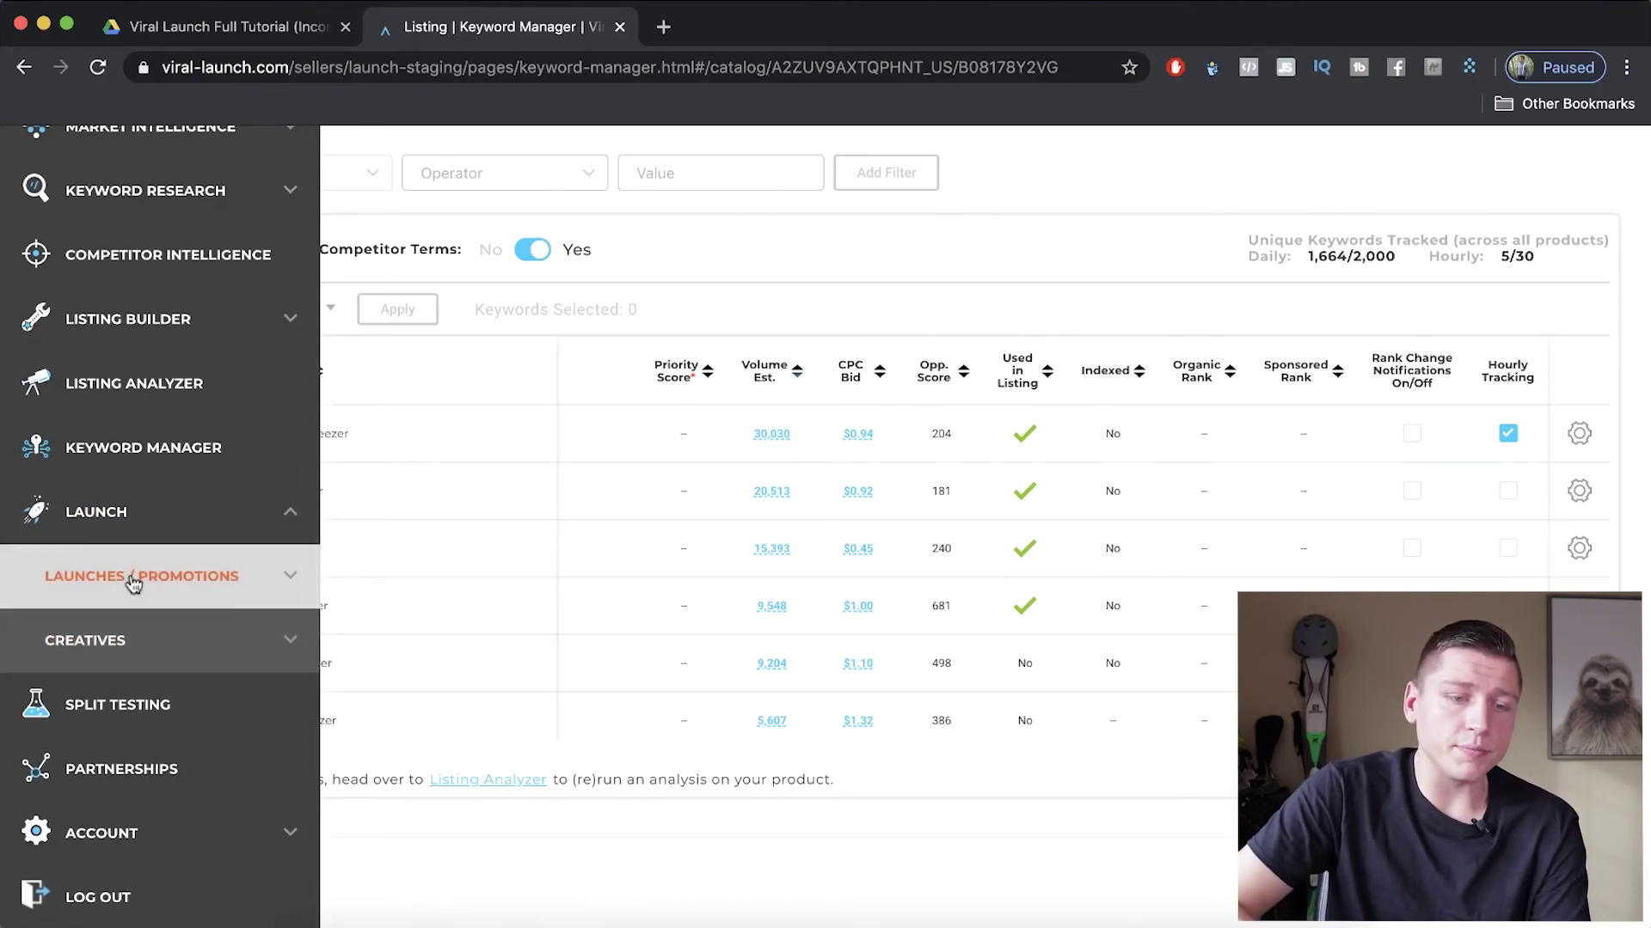
click(134, 582)
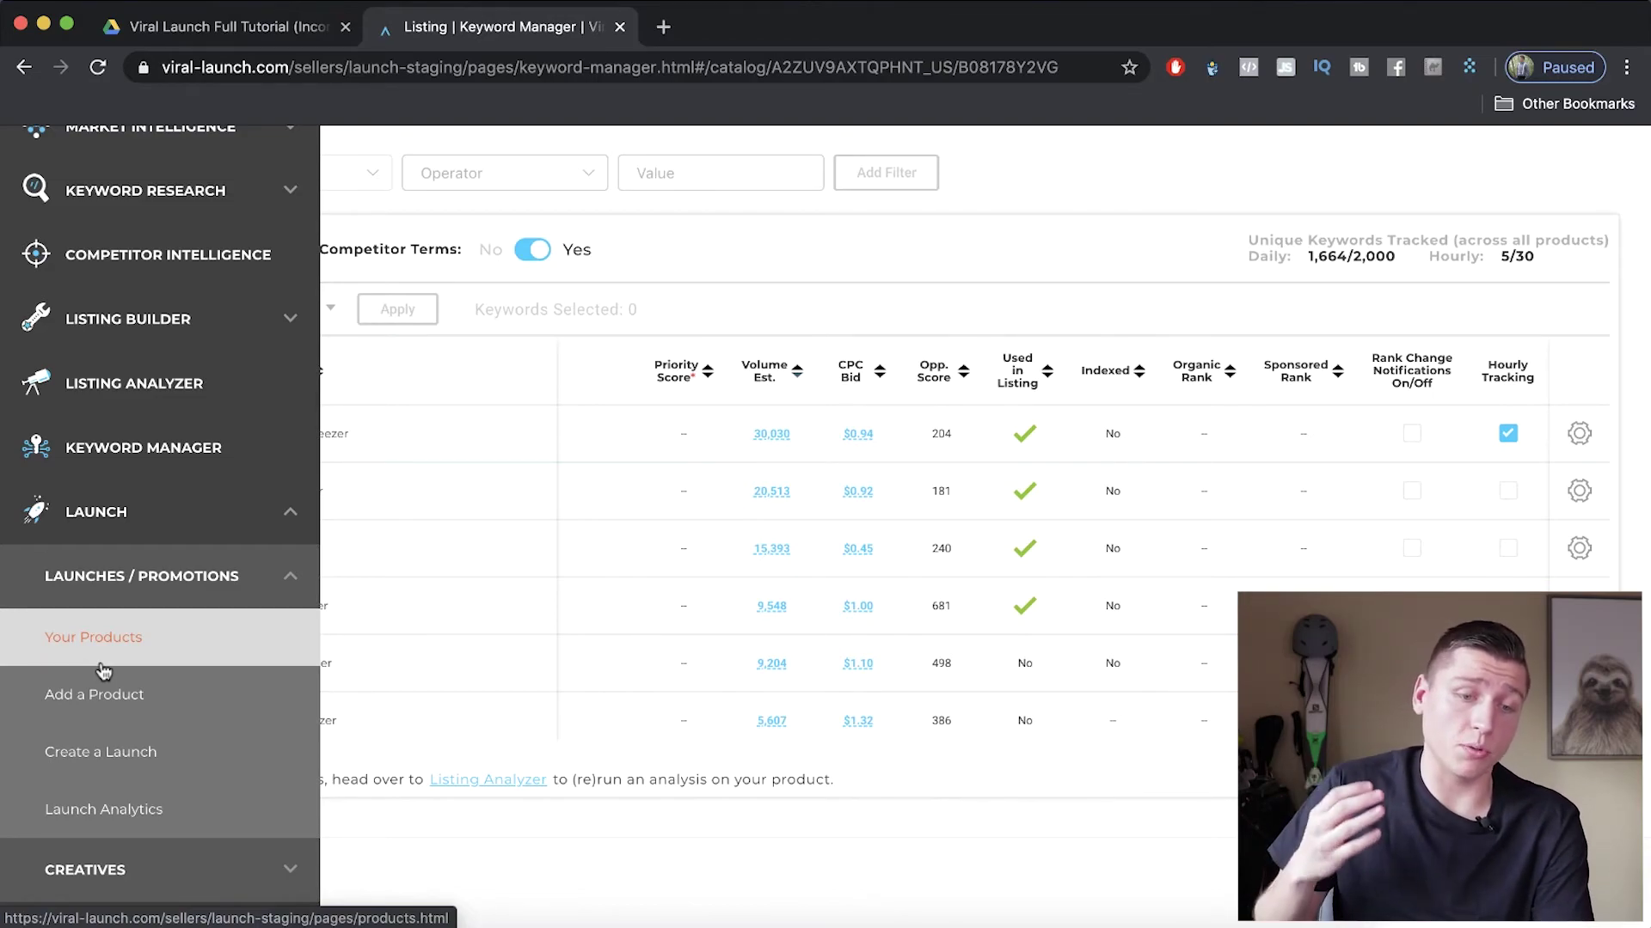
click(143, 591)
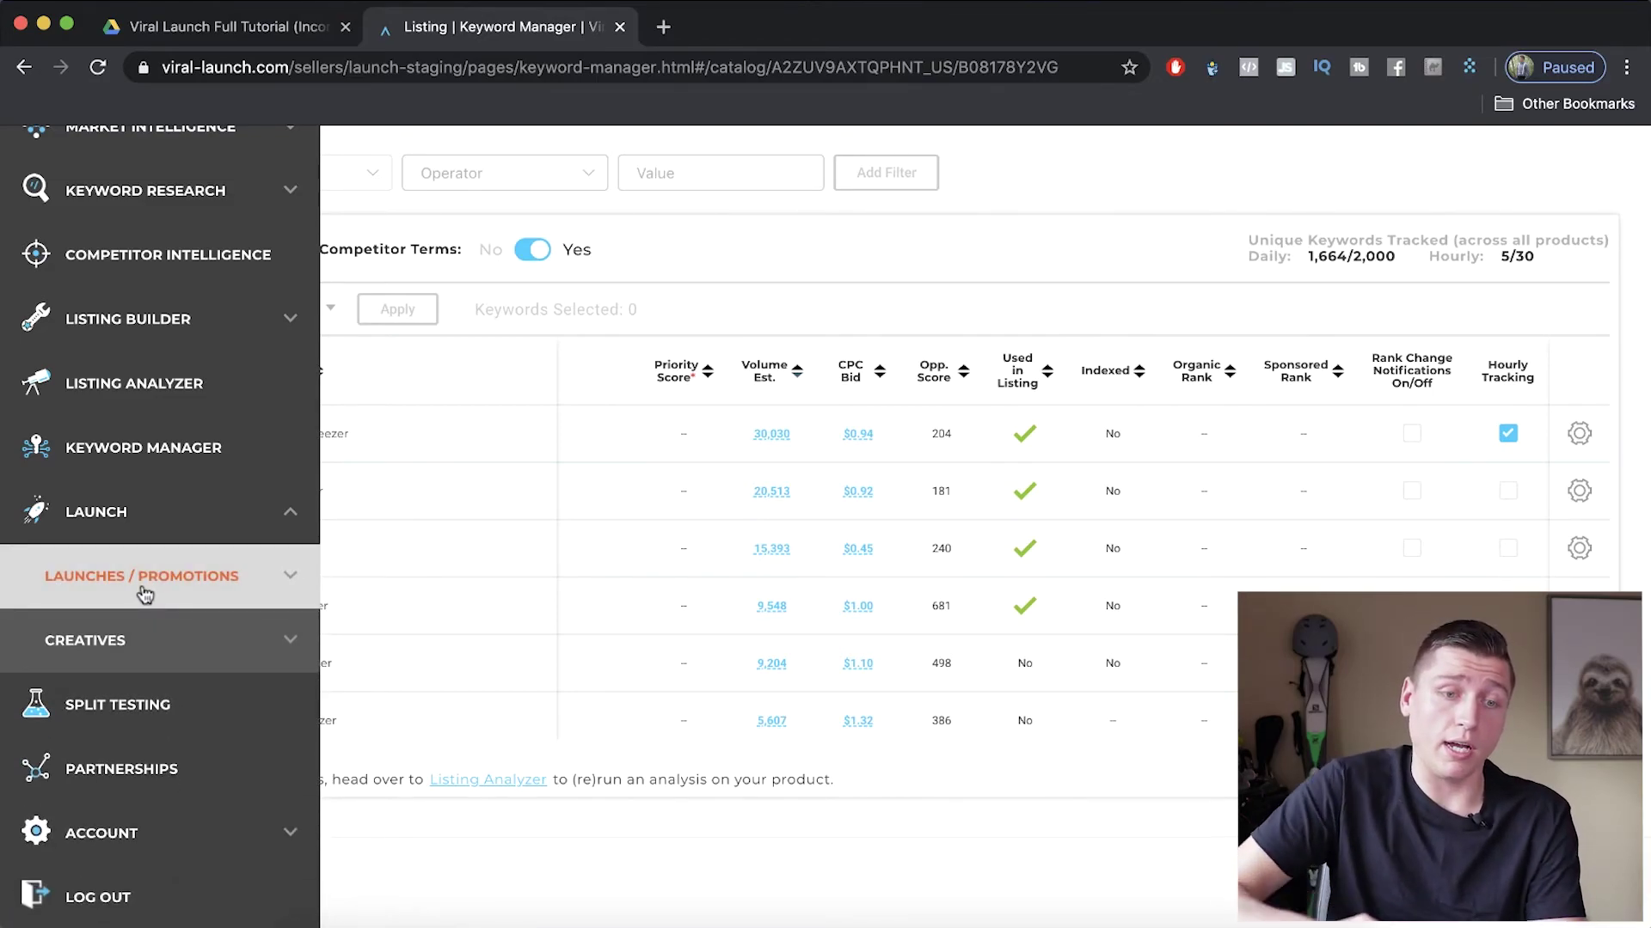
click(118, 634)
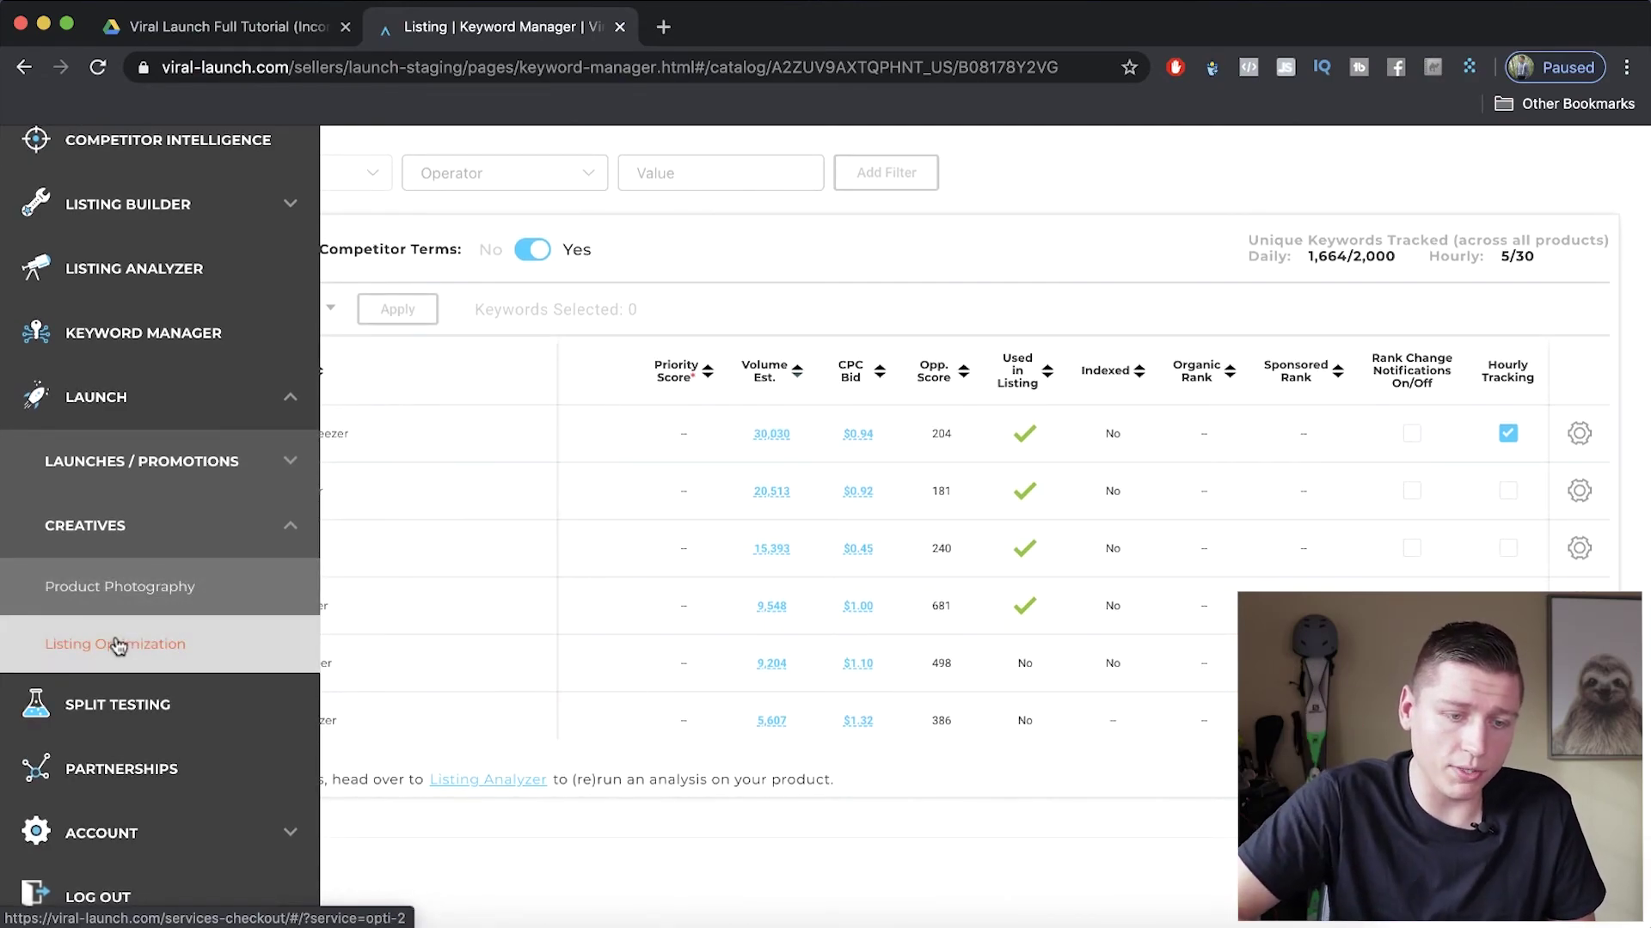
Open the Split Testing tool's Listing Dojo site and review its pricing plan.
click(123, 714)
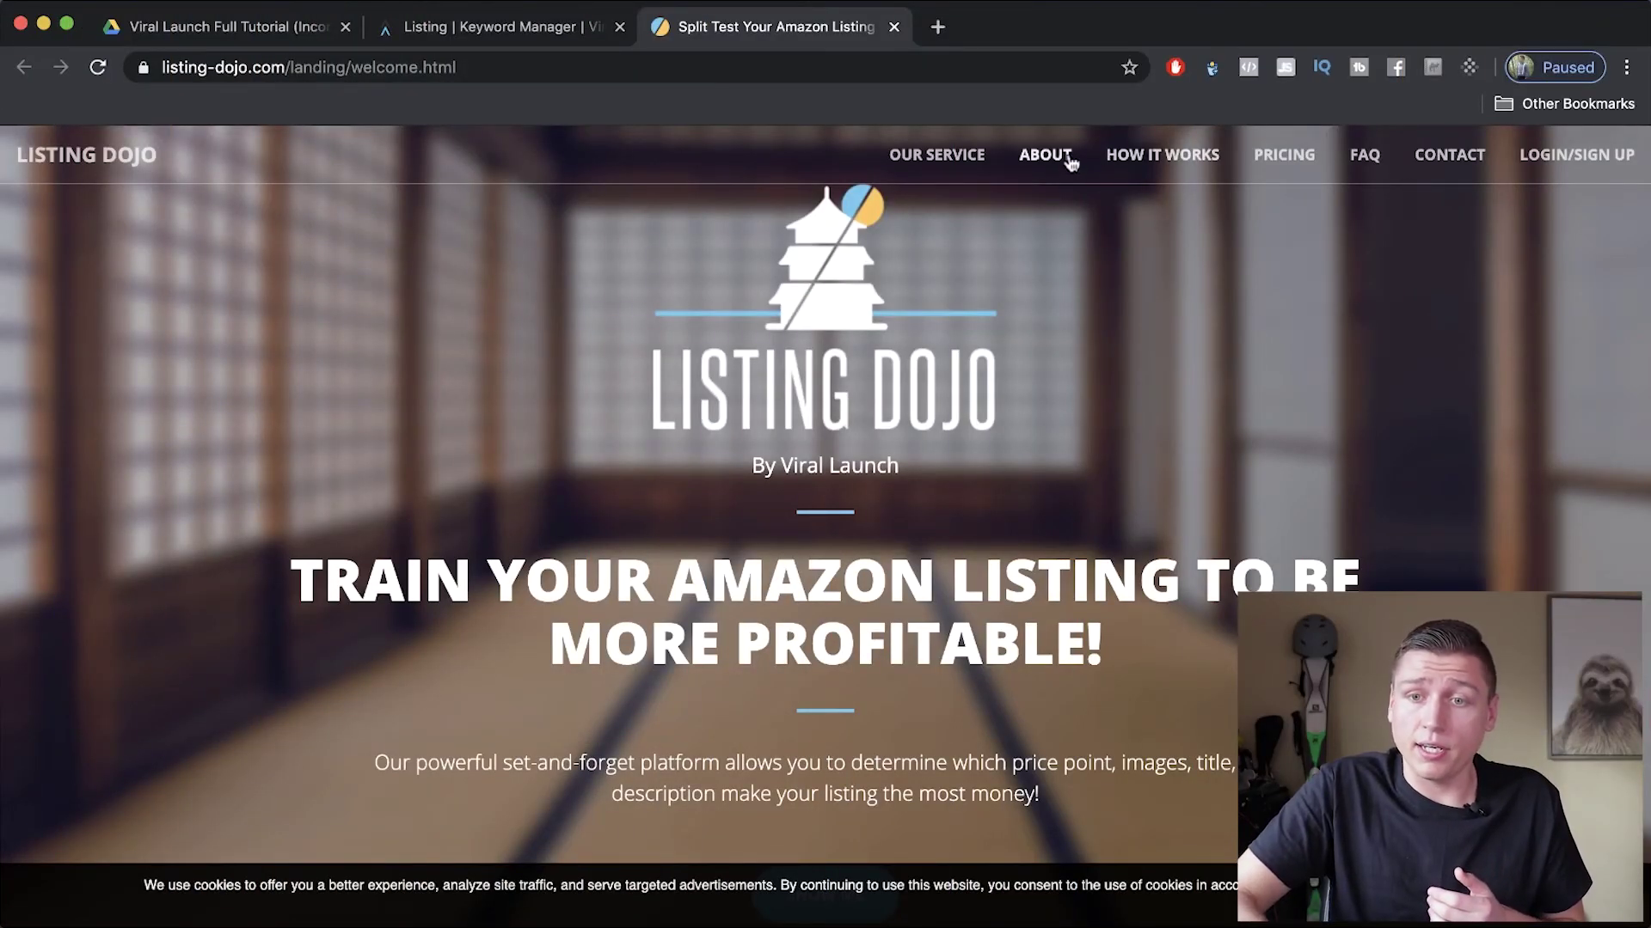
click(1298, 154)
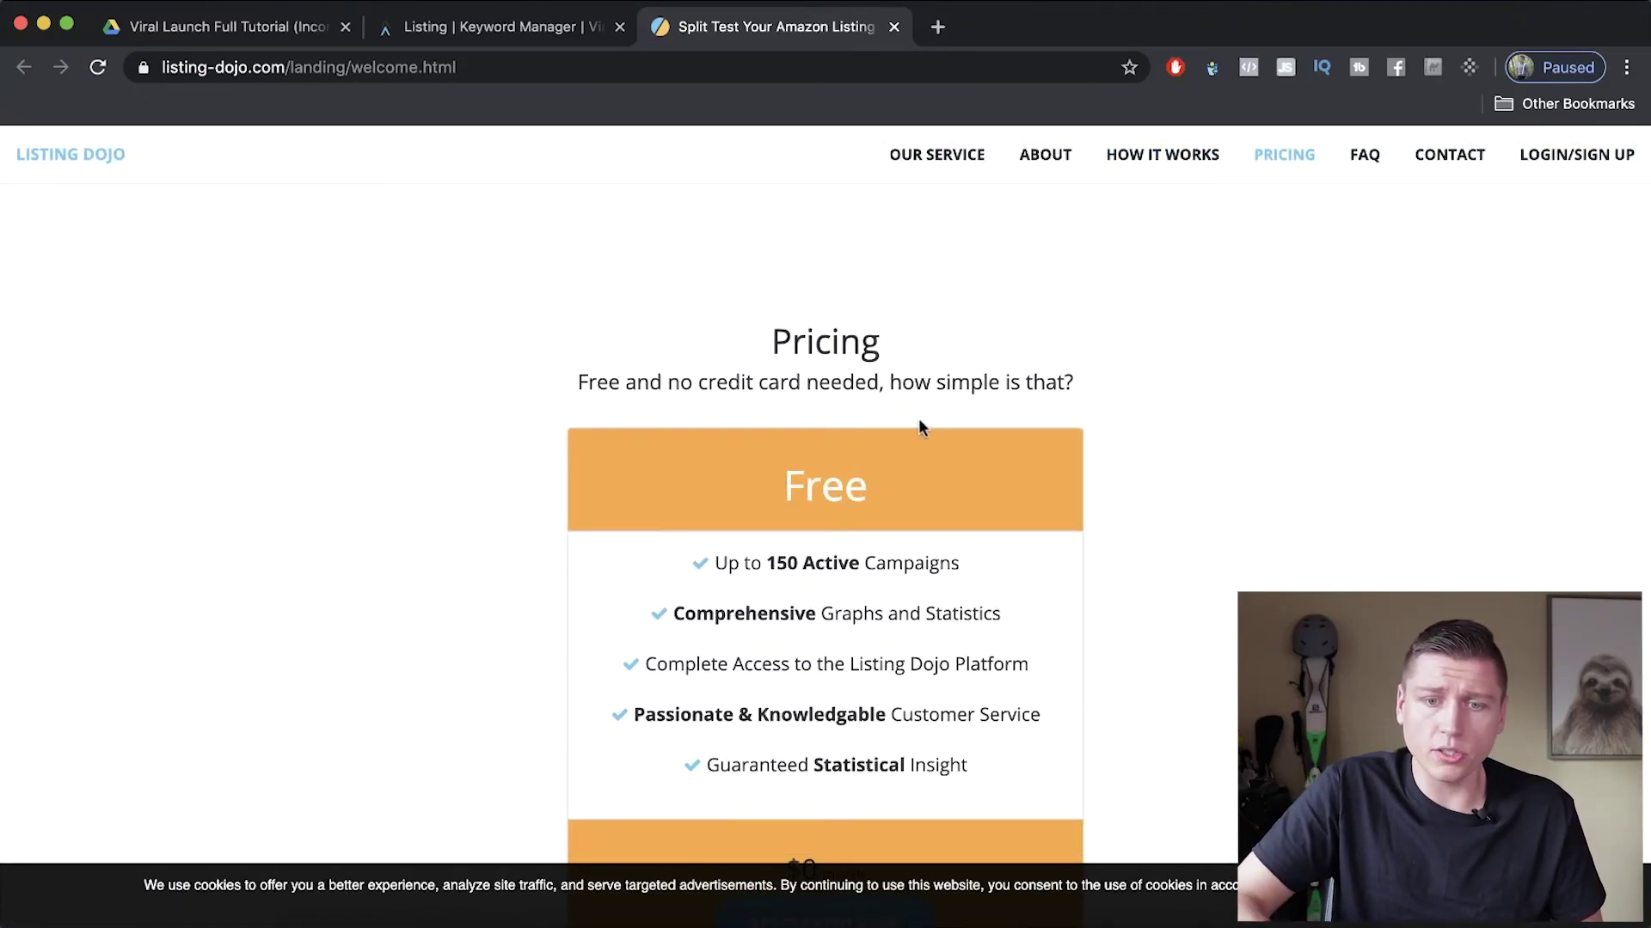
scroll(867, 459, down, 2)
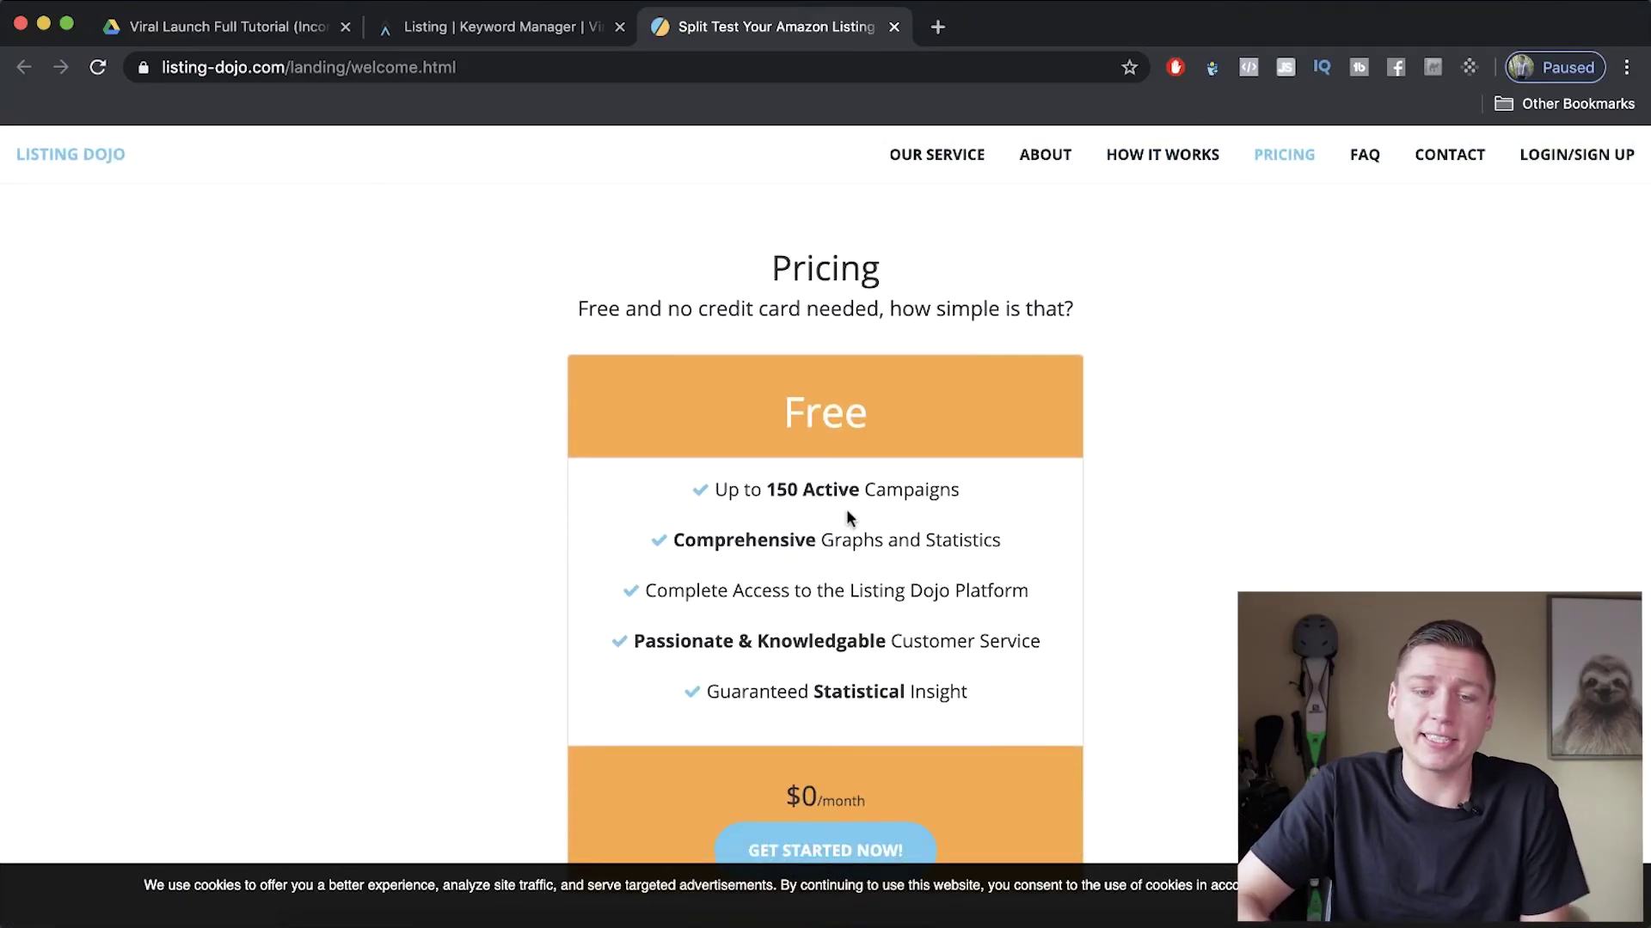
scroll(846, 514, down, 5)
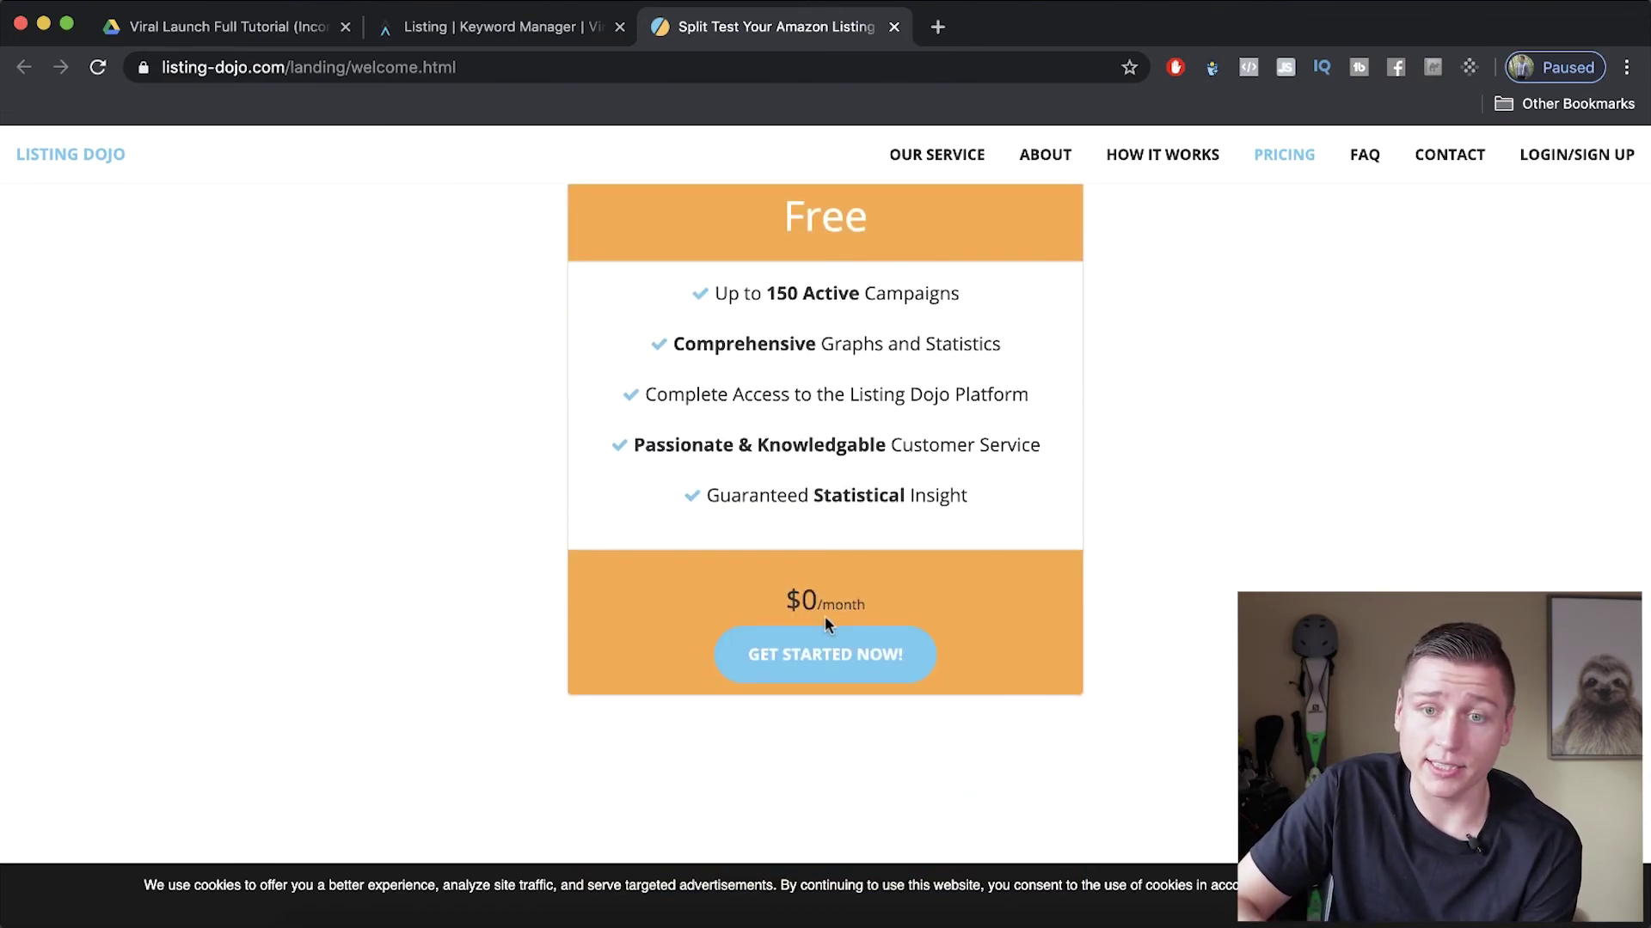
scroll(823, 621, up, 10)
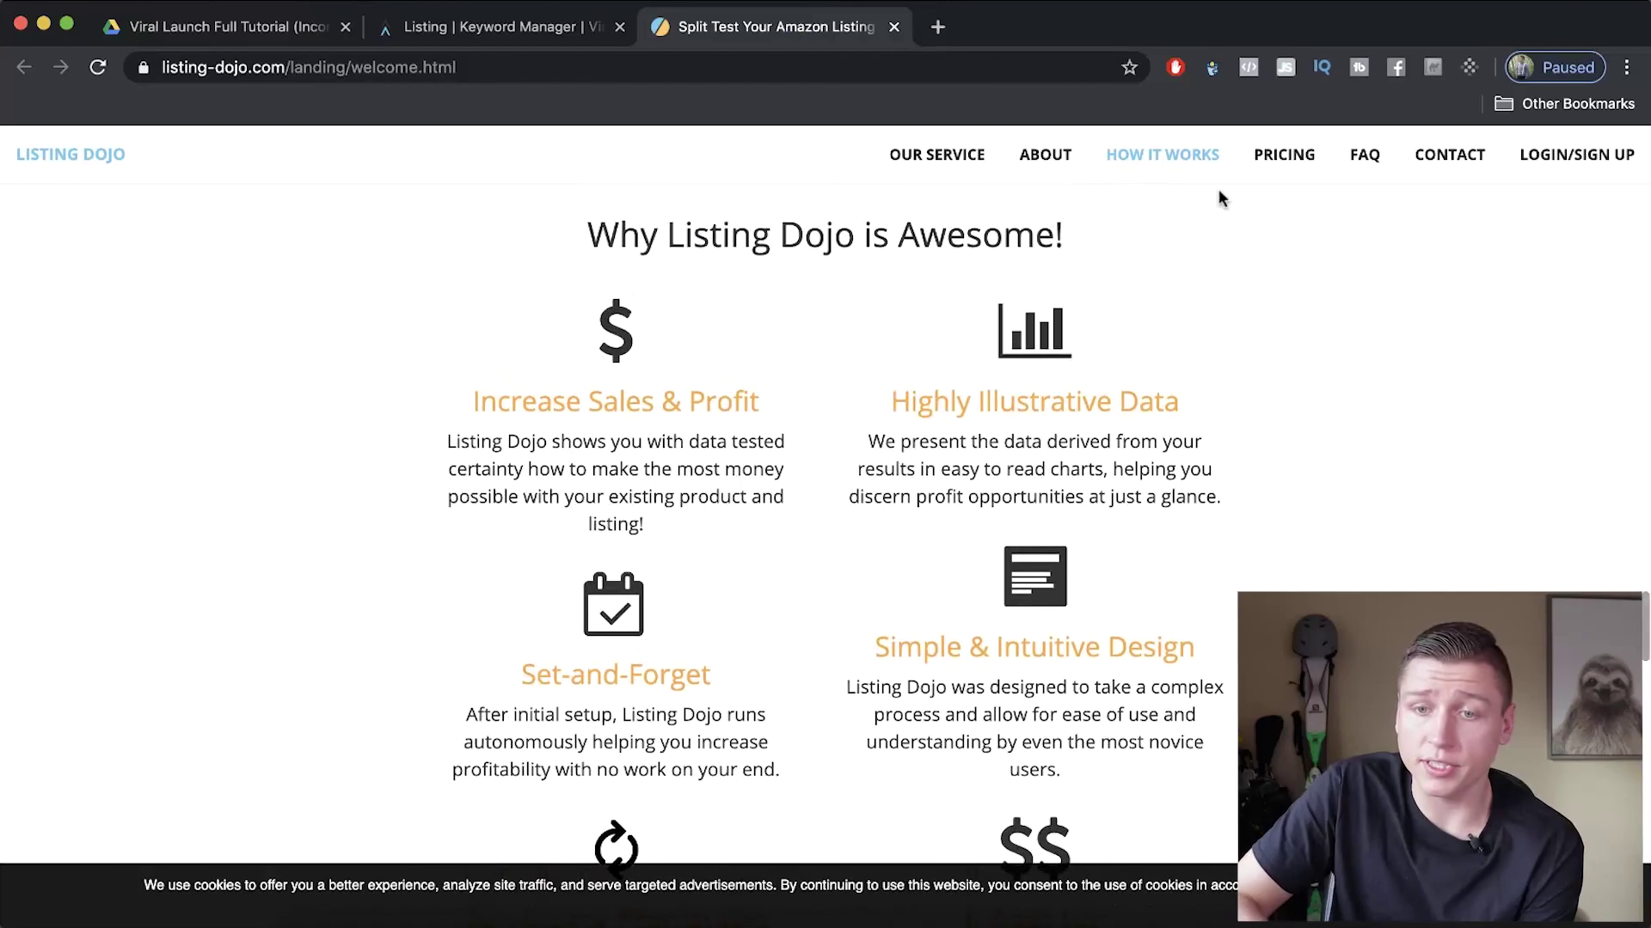
Read Listing Dojo's about and how-it-works sections, including selecting a product and choosing the element to test.
click(1057, 160)
scroll(914, 449, down, 10)
scroll(916, 455, down, 3)
scroll(740, 420, up, 1)
scroll(853, 504, down, 2)
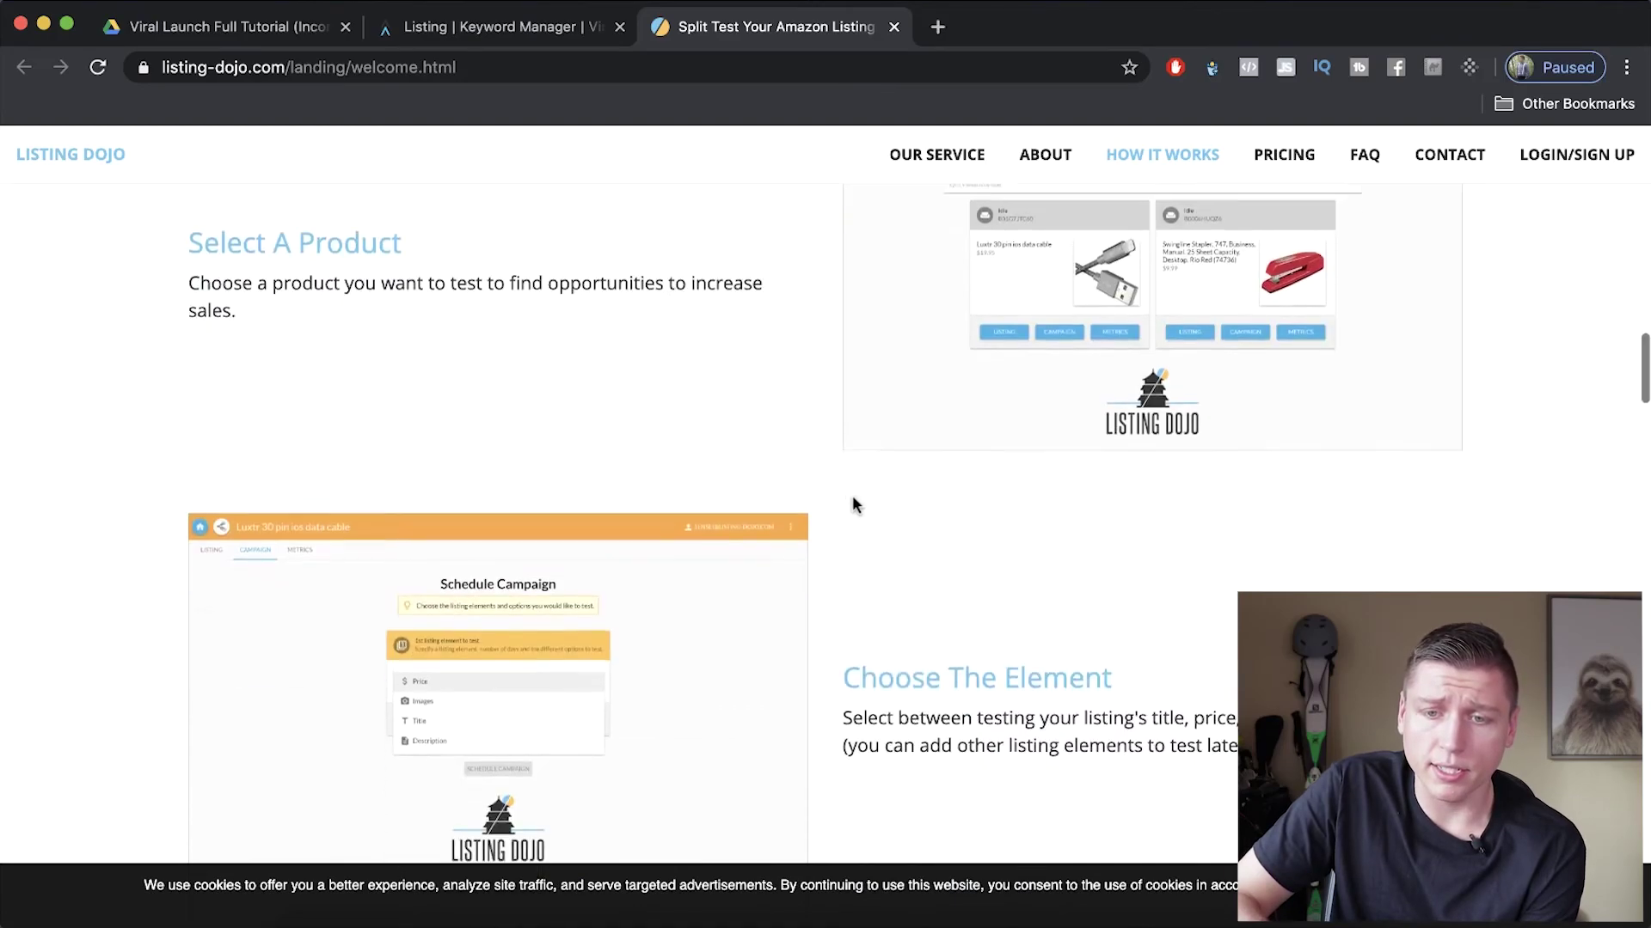
Examine Listing Dojo's testable price, images, title and description elements, then its product information entry and price comparison report examples.
scroll(972, 447, down, 2)
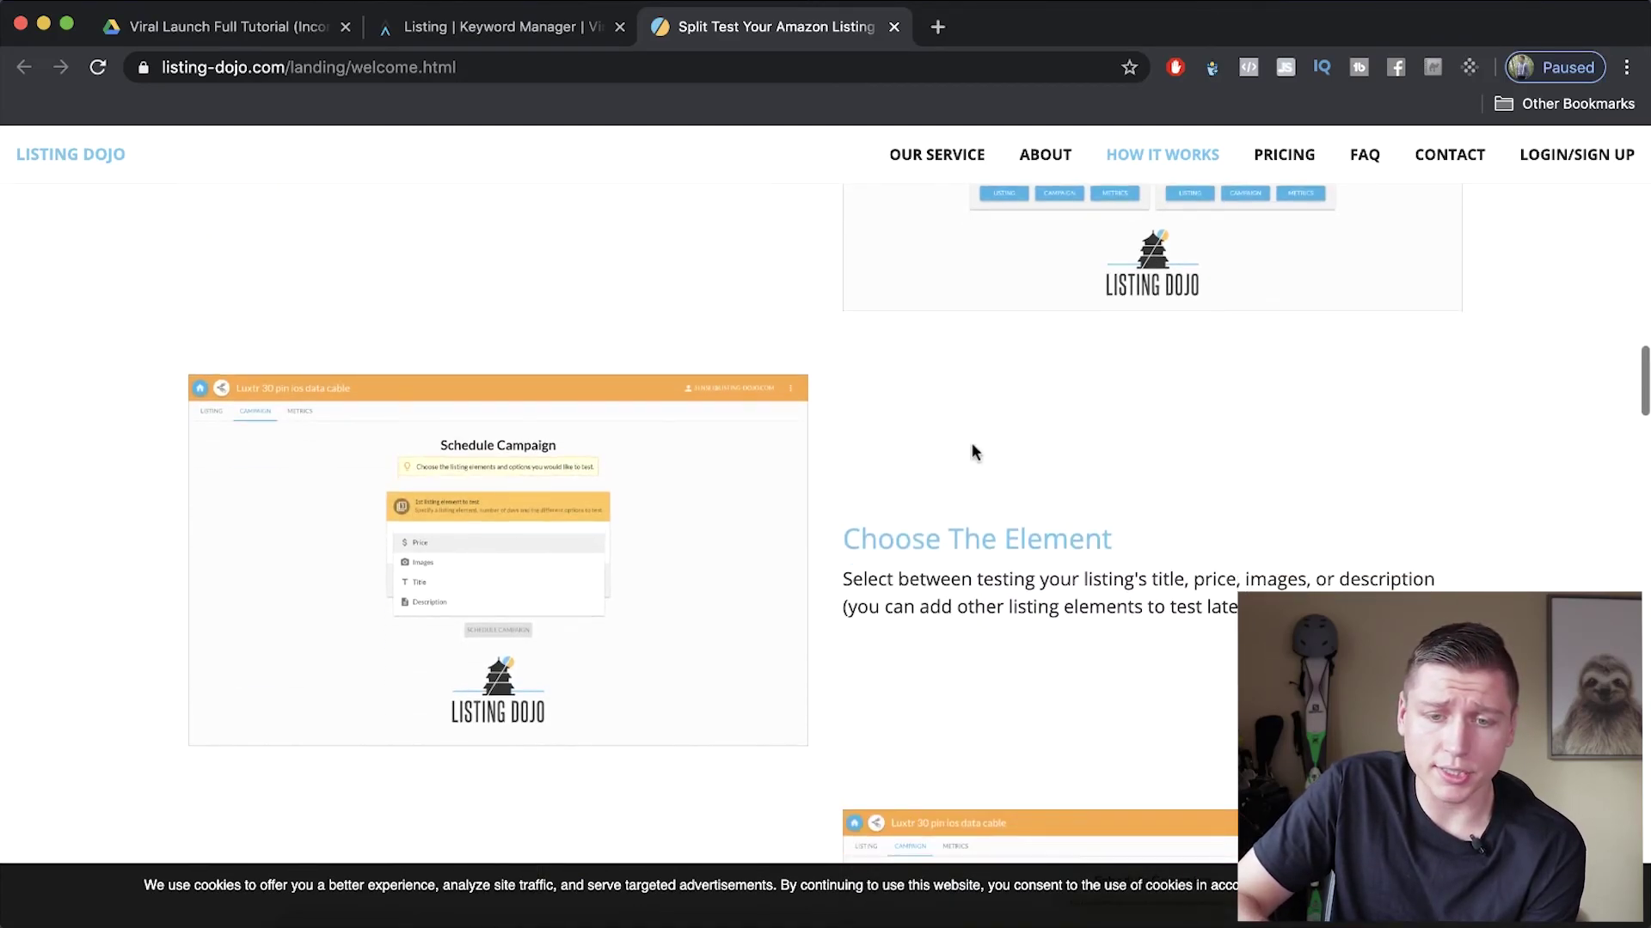
scroll(972, 445, down, 1)
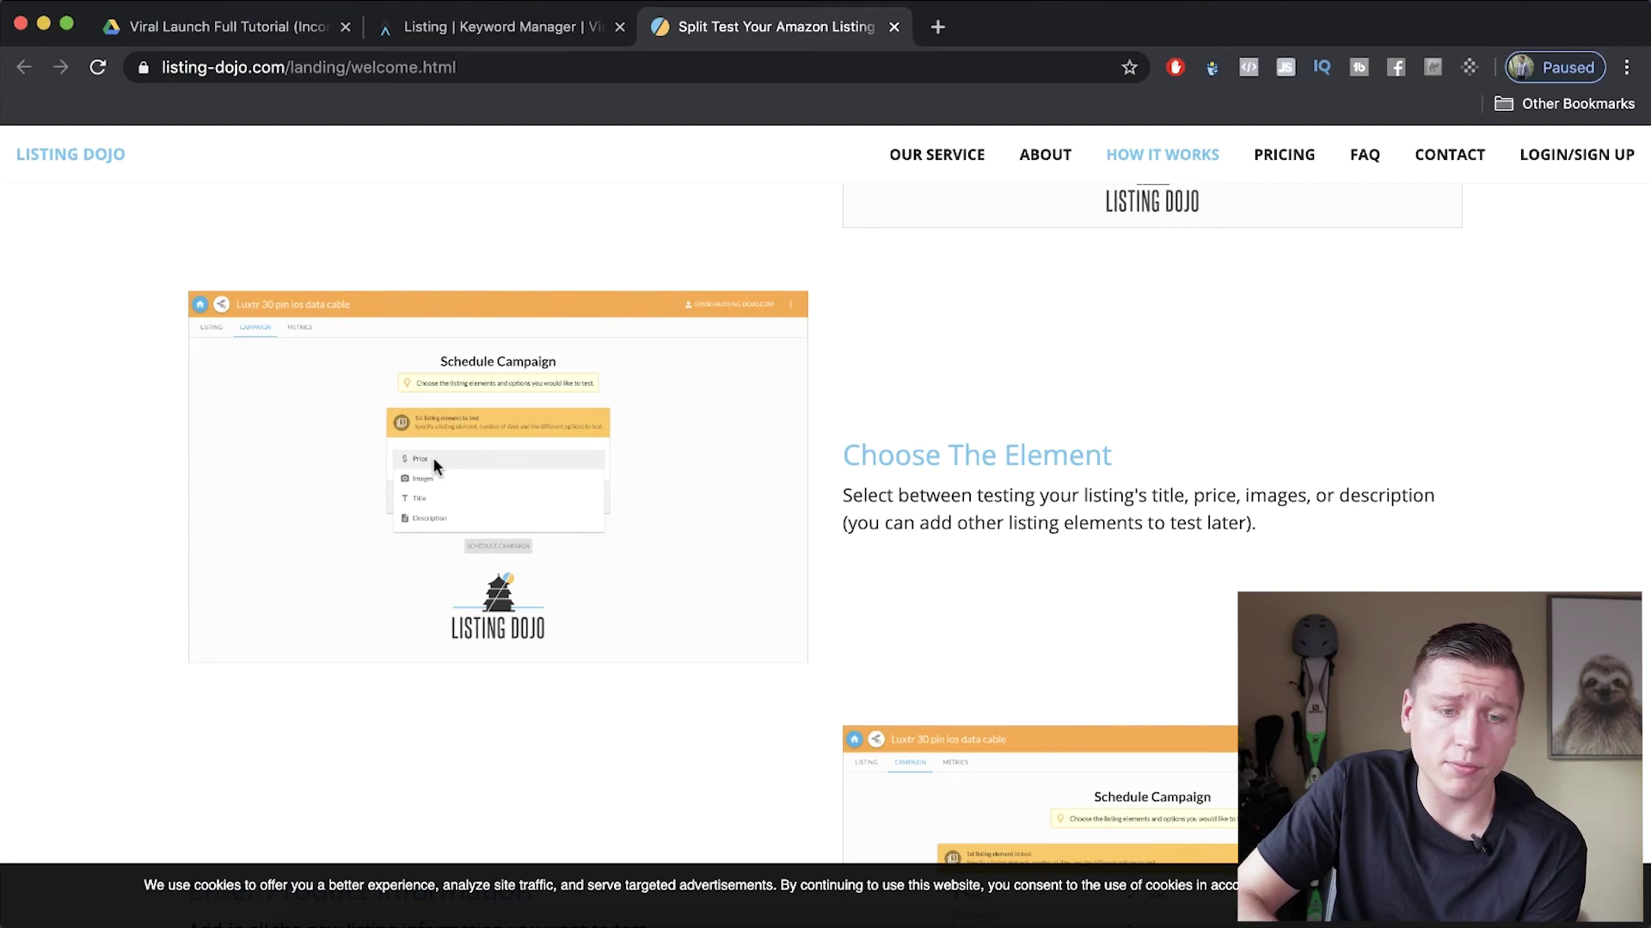
scroll(434, 465, up, 5)
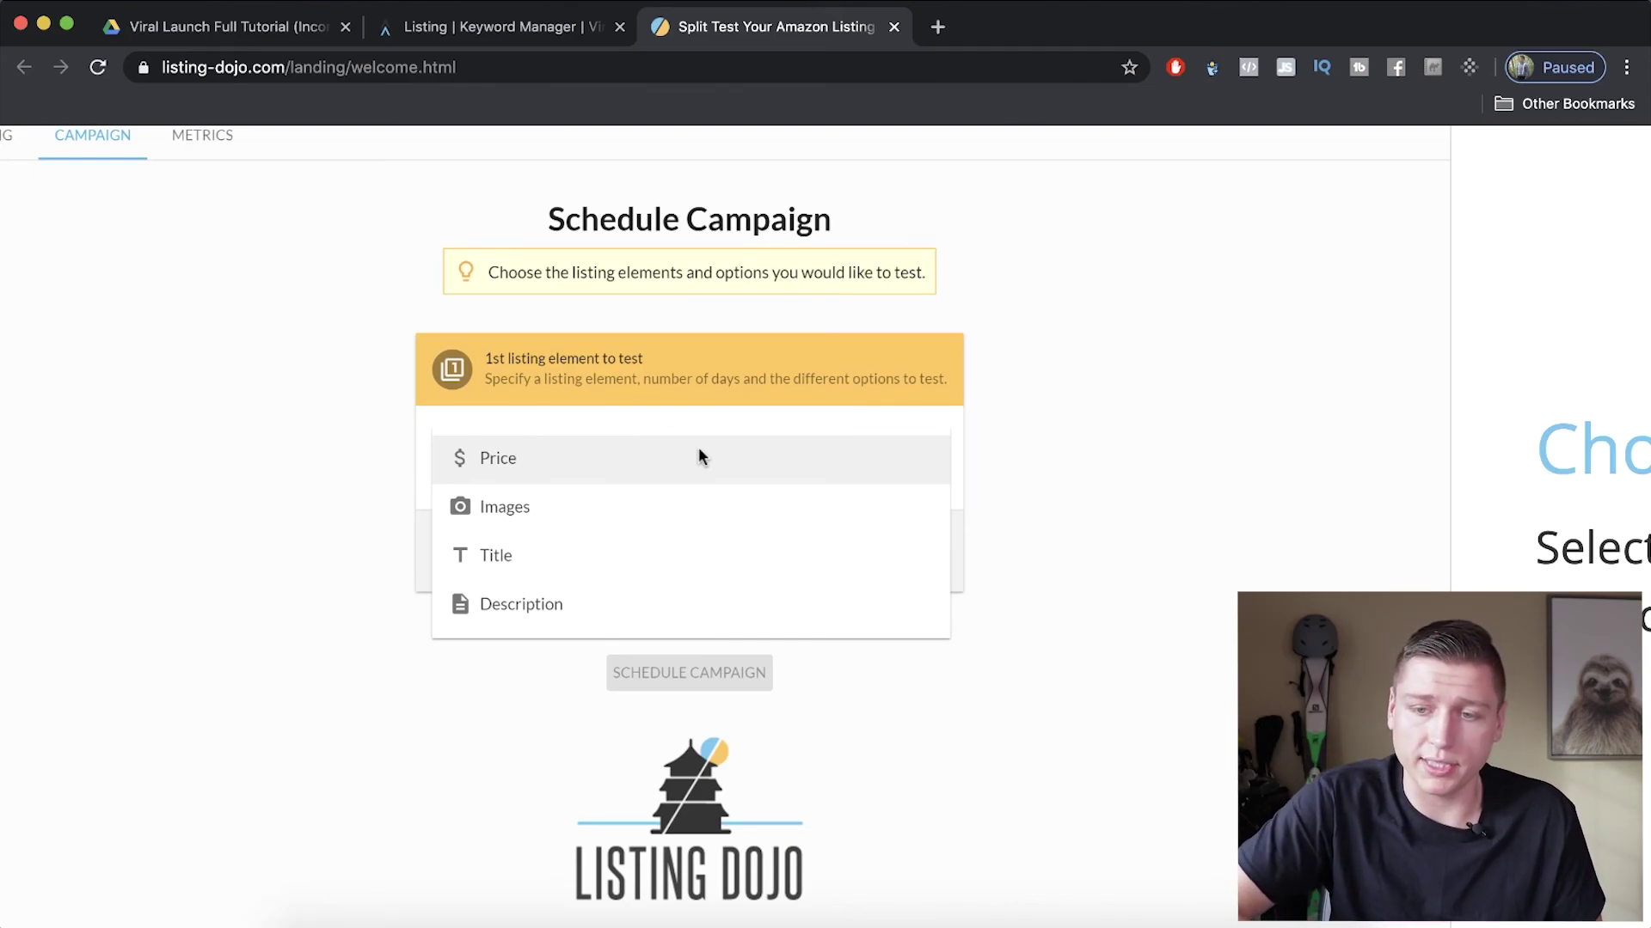
scroll(859, 376, down, 3)
scroll(858, 377, down, 5)
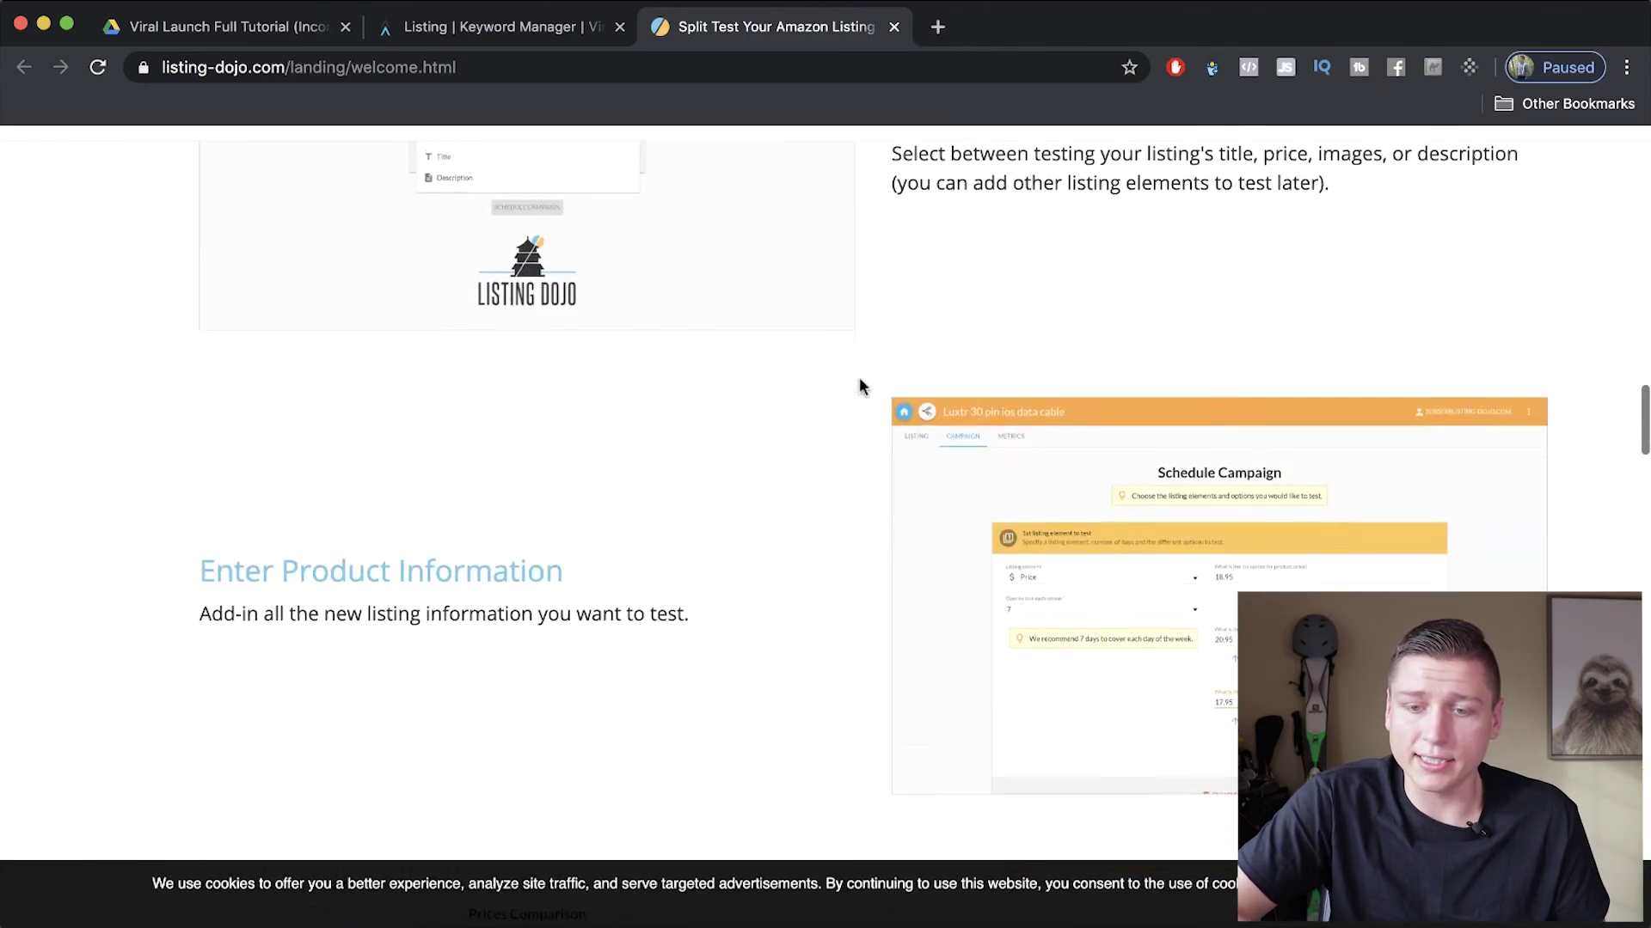
scroll(859, 385, down, 2)
scroll(885, 654, down, 5)
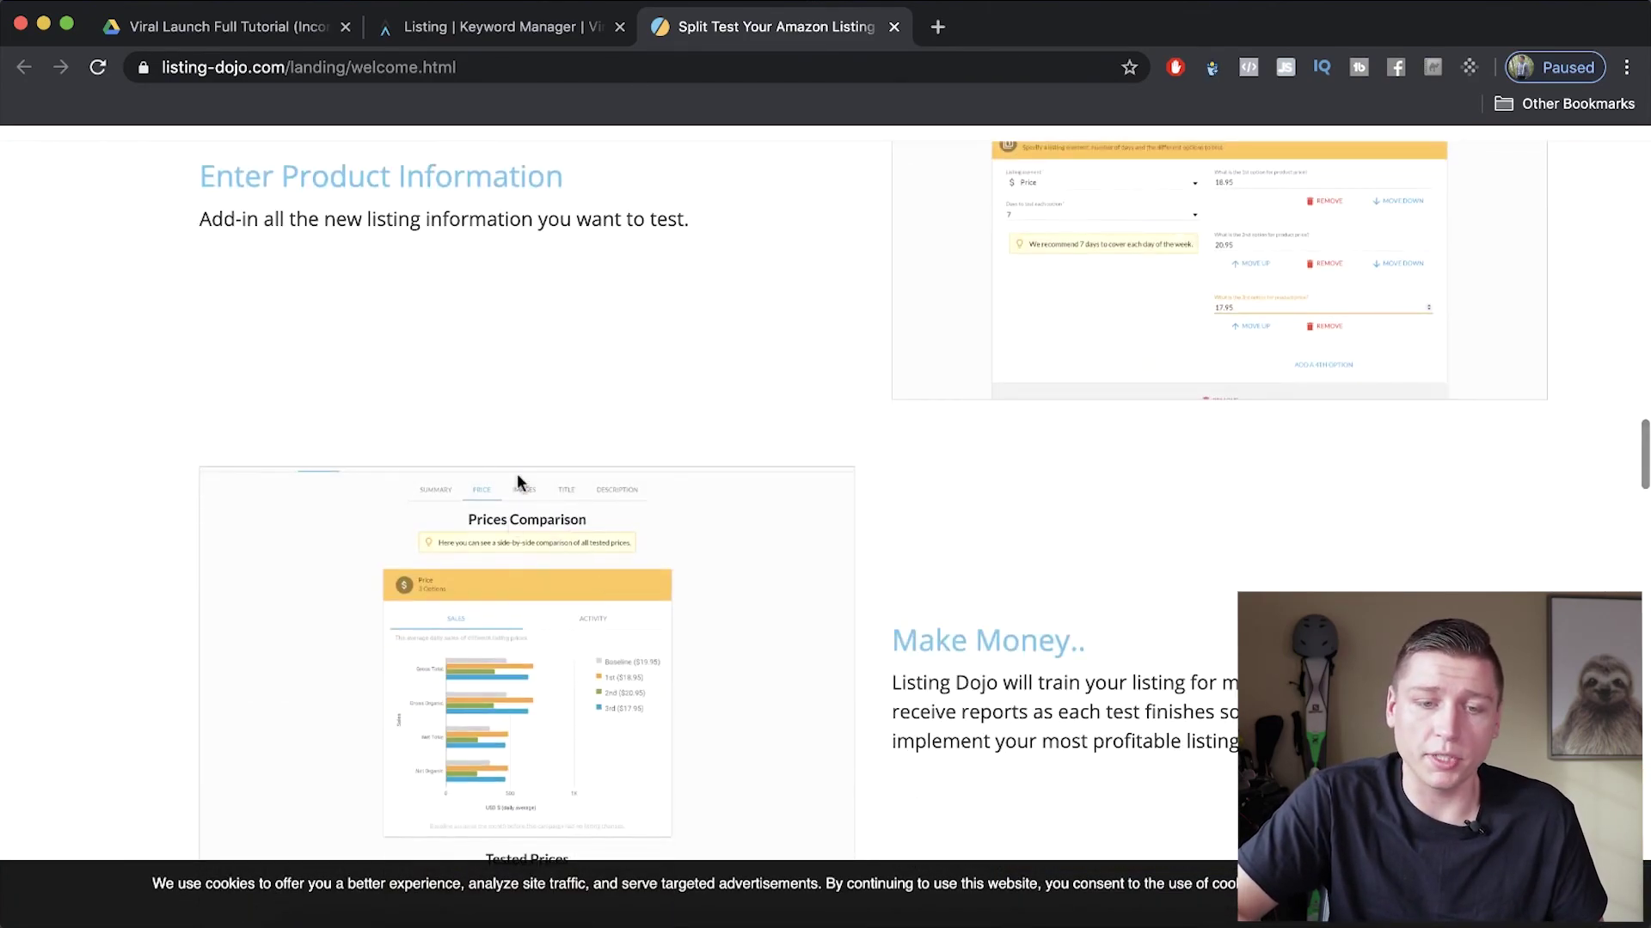
scroll(711, 402, down, 3)
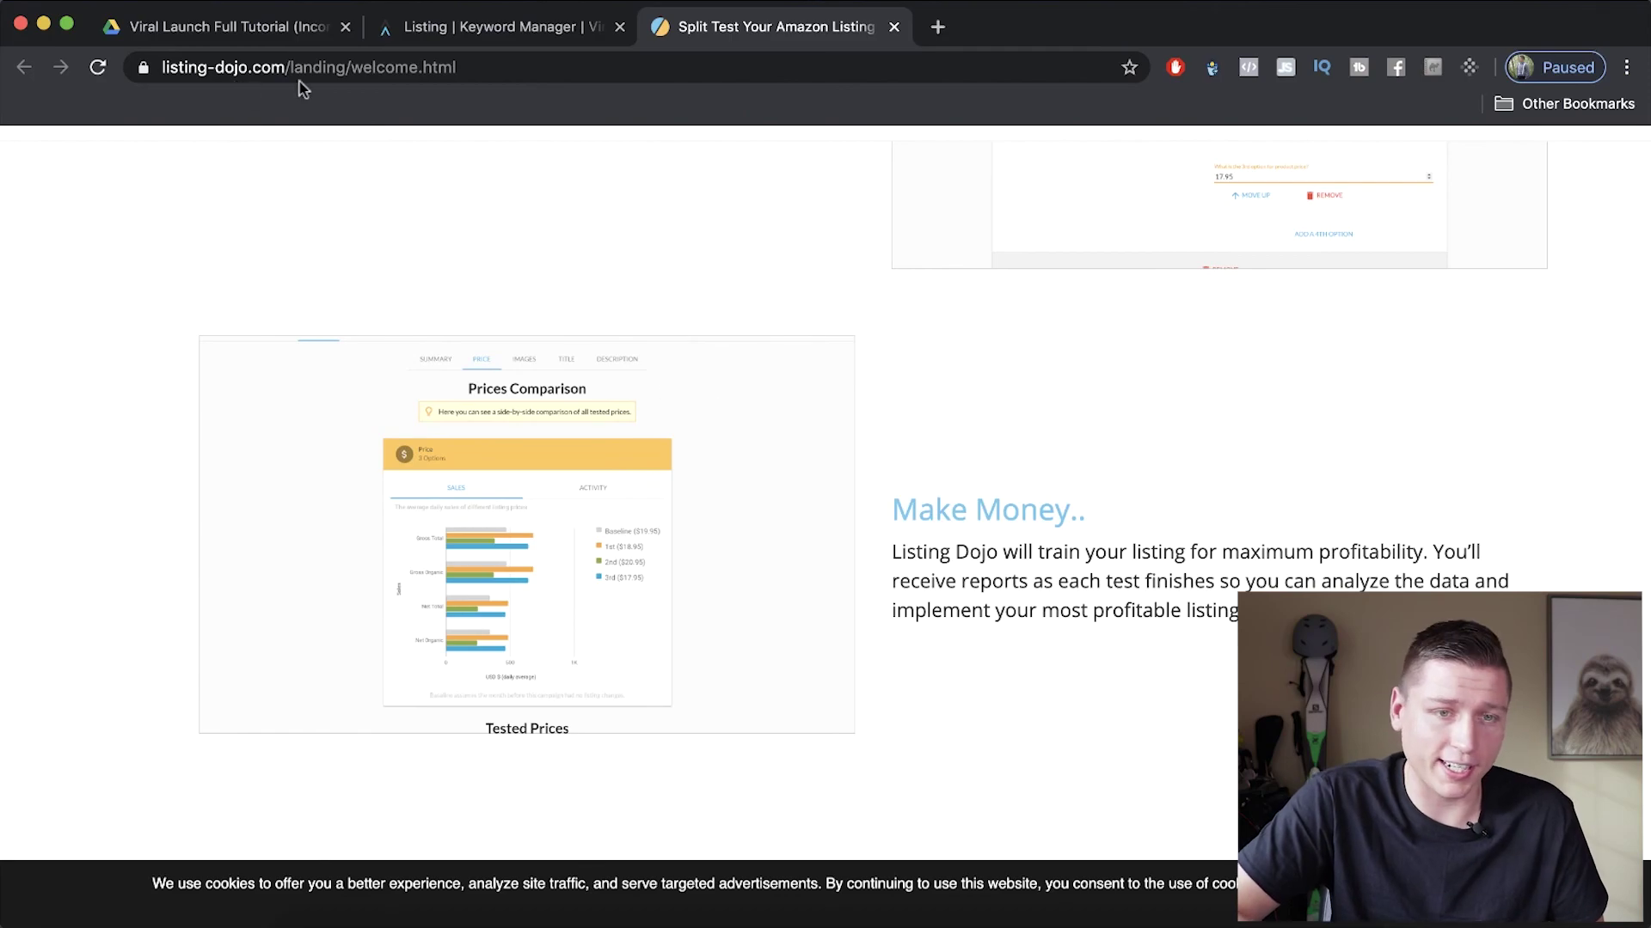
Switch back to Viral Launch's Keyword Manager and review the tools listed after the Launch section, including Split Testing and Partnerships.
click(471, 34)
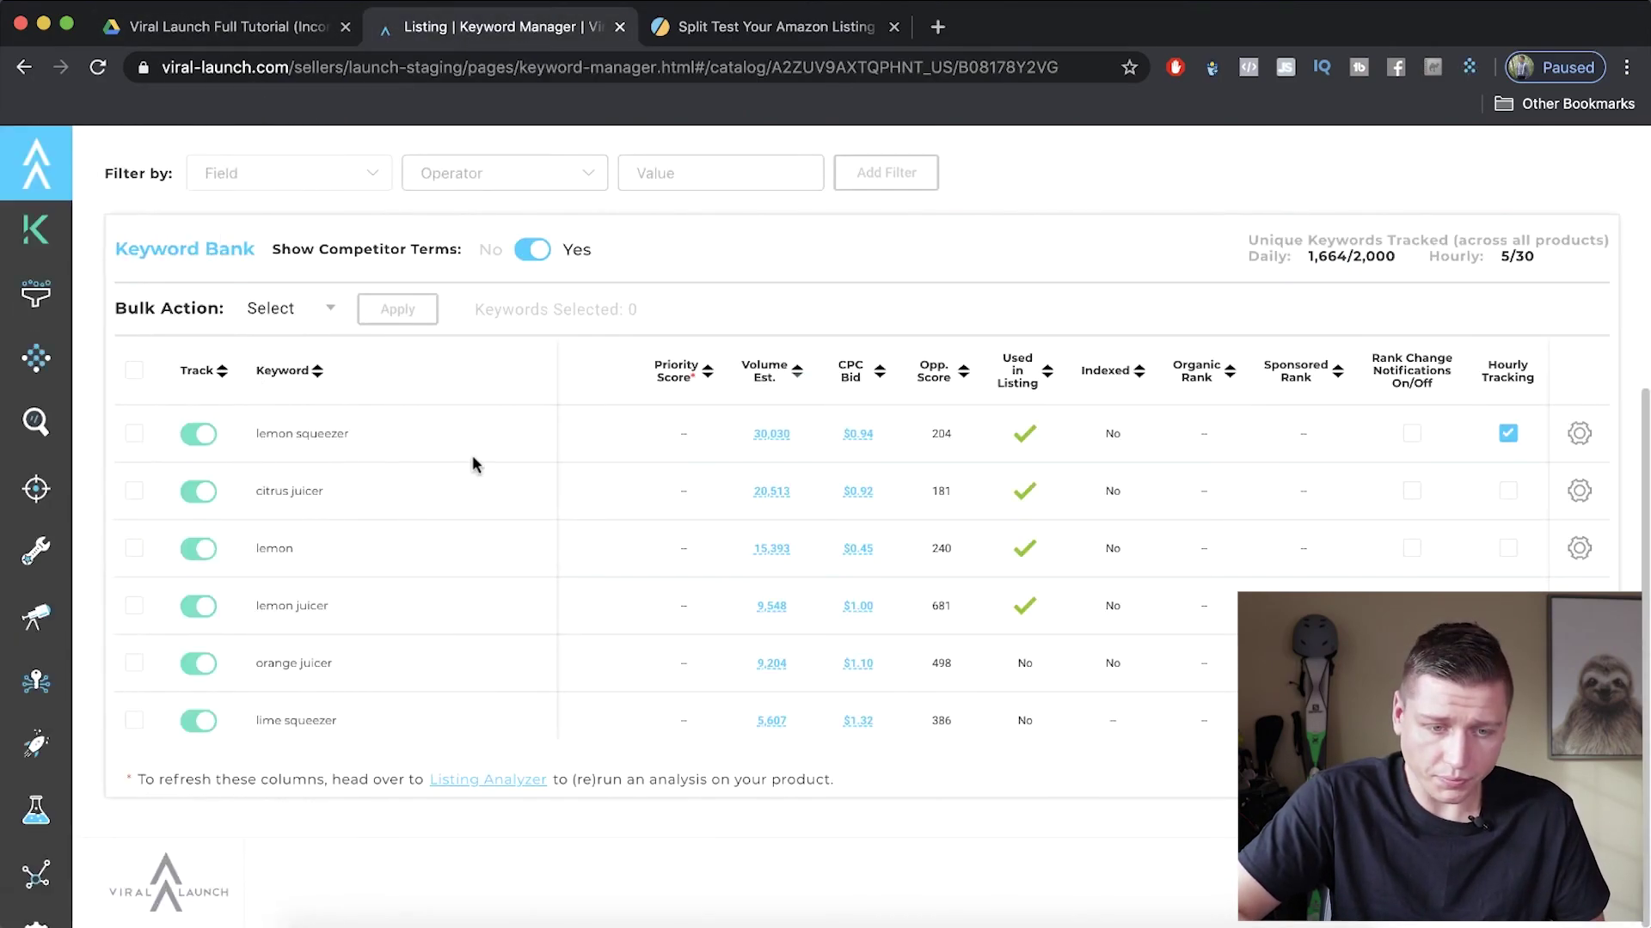
click(86, 744)
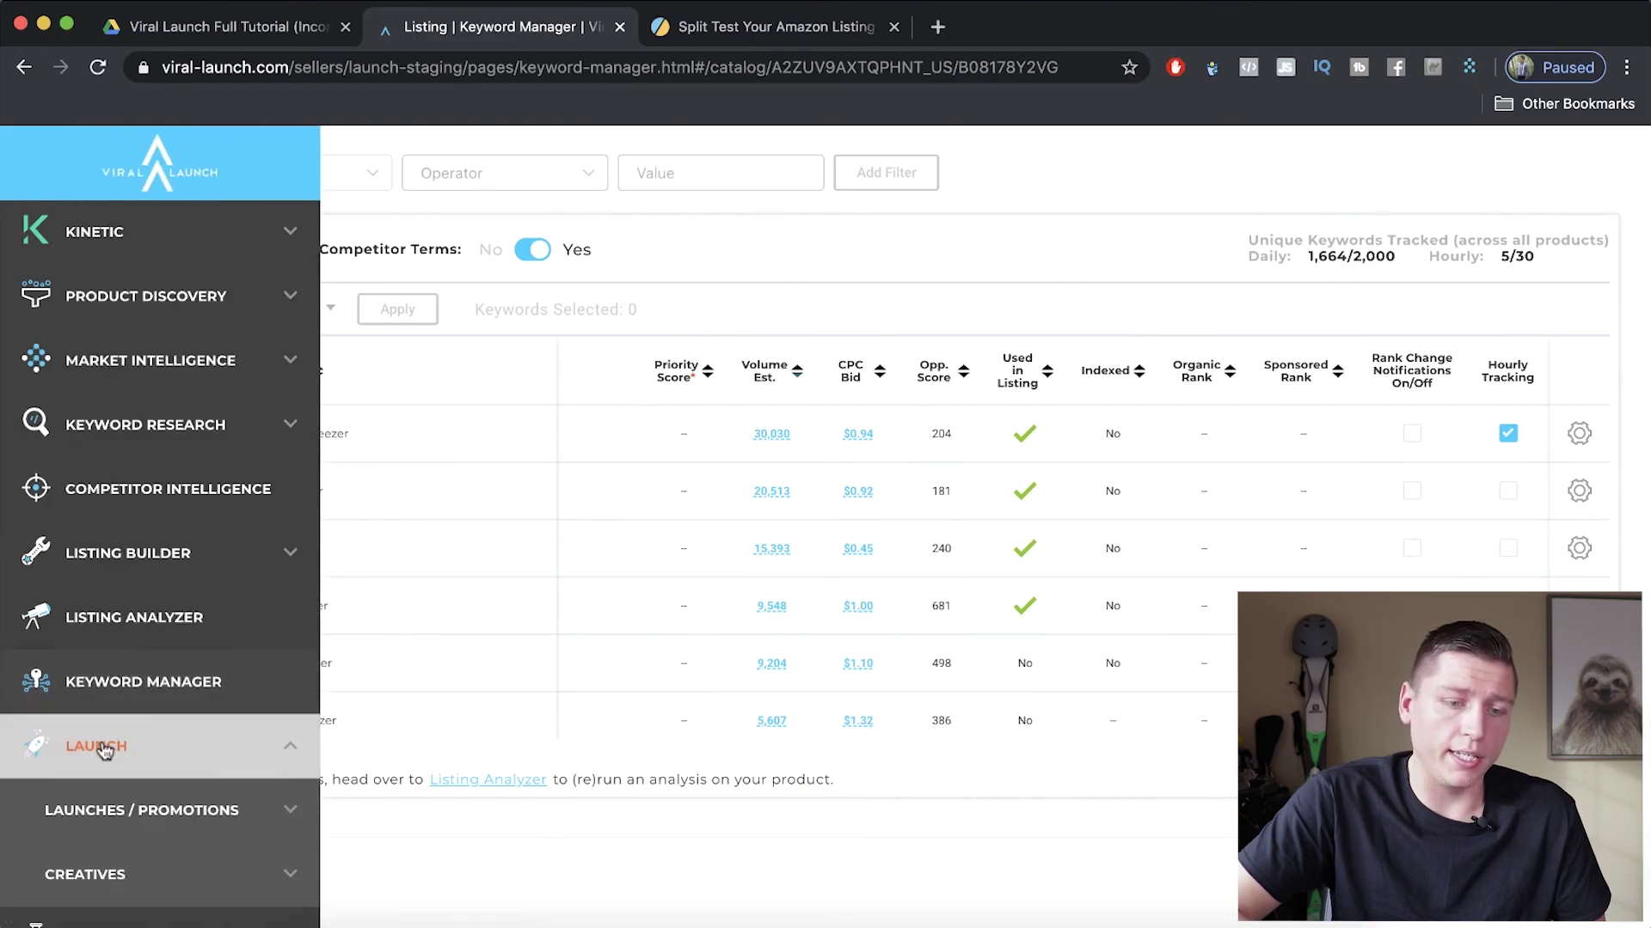
scroll(103, 765, down, 3)
scroll(95, 817, down, 1)
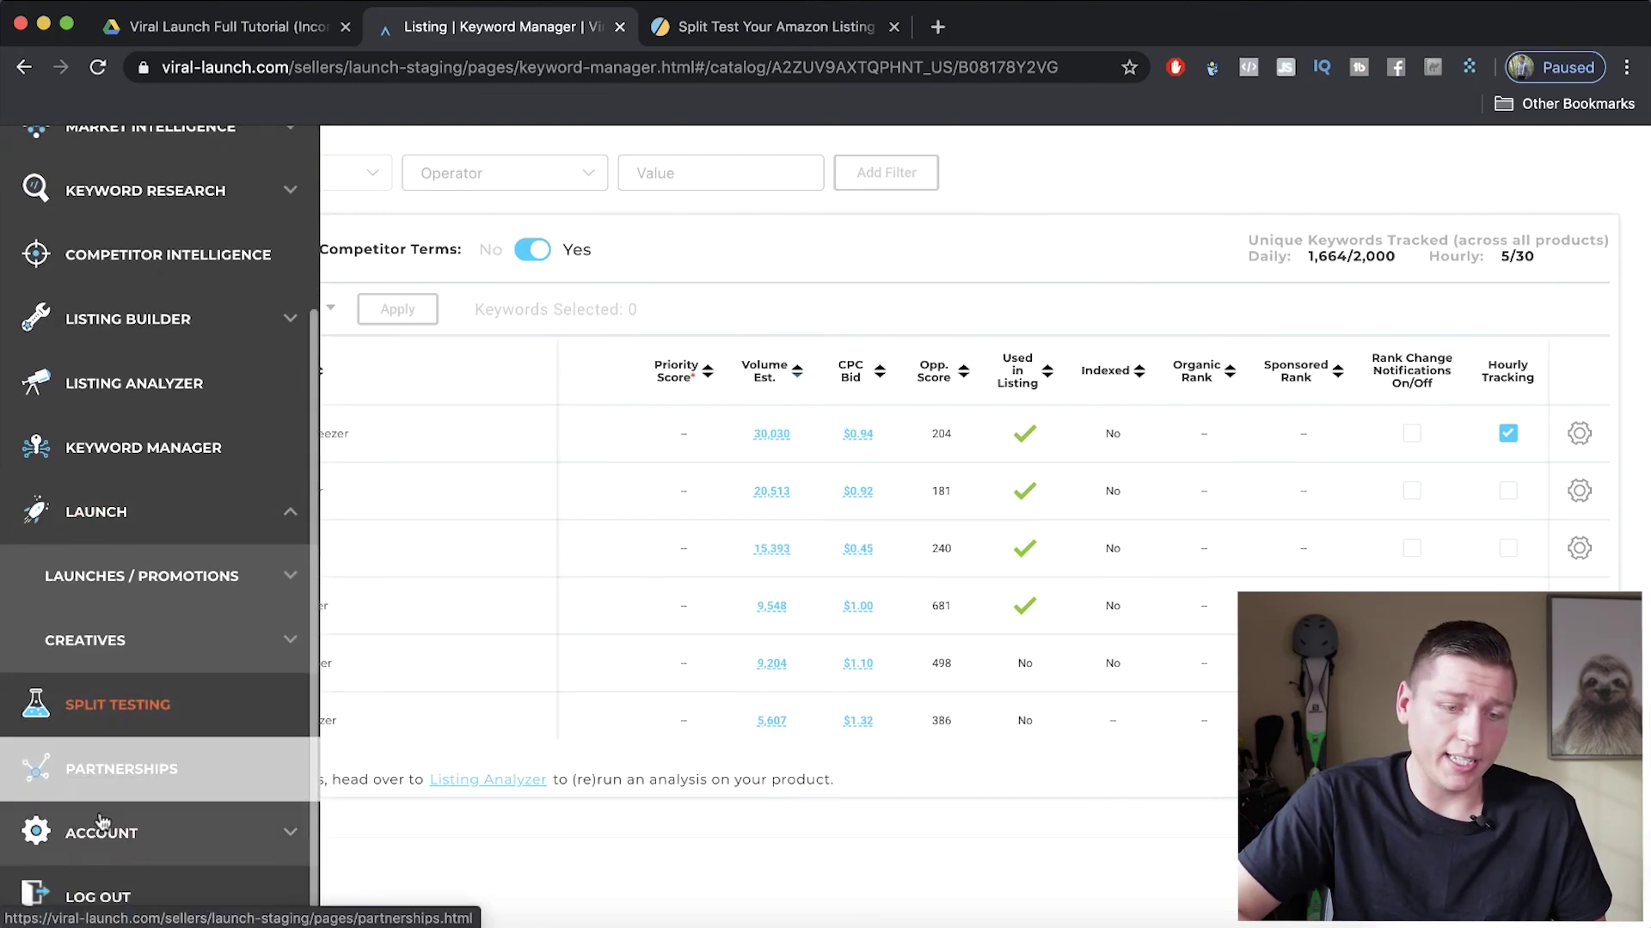